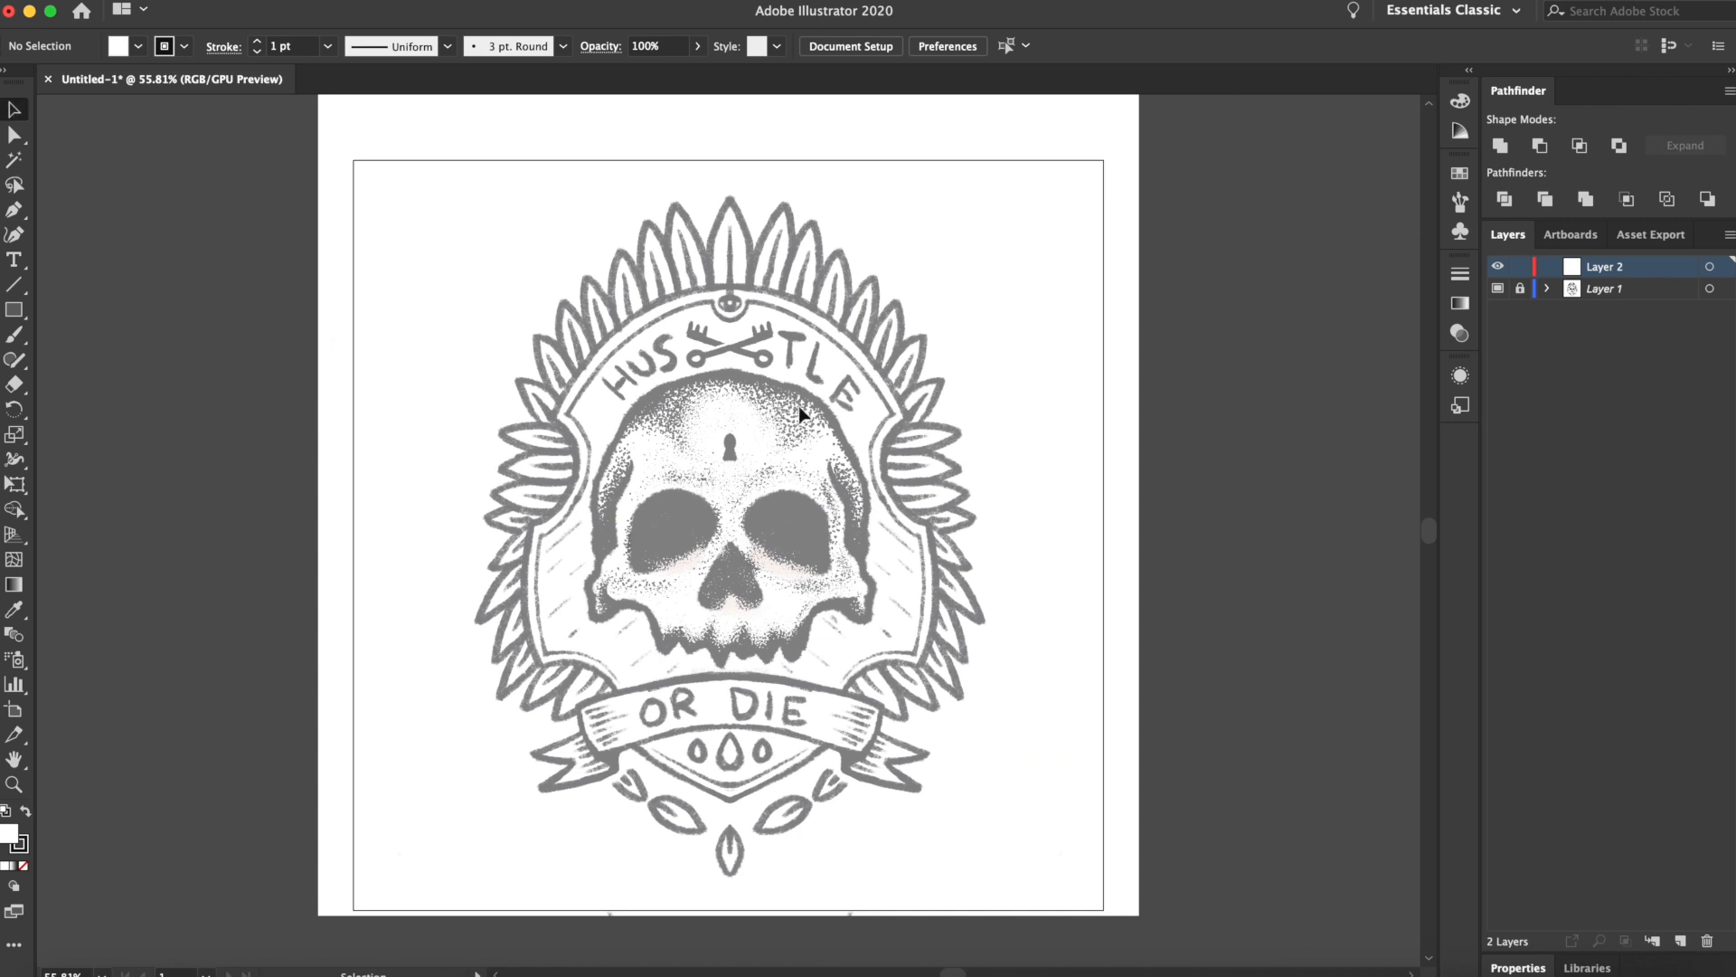
# Turn off the Template option for Layer 1
pyautogui.hscroll(5, 773, 415)
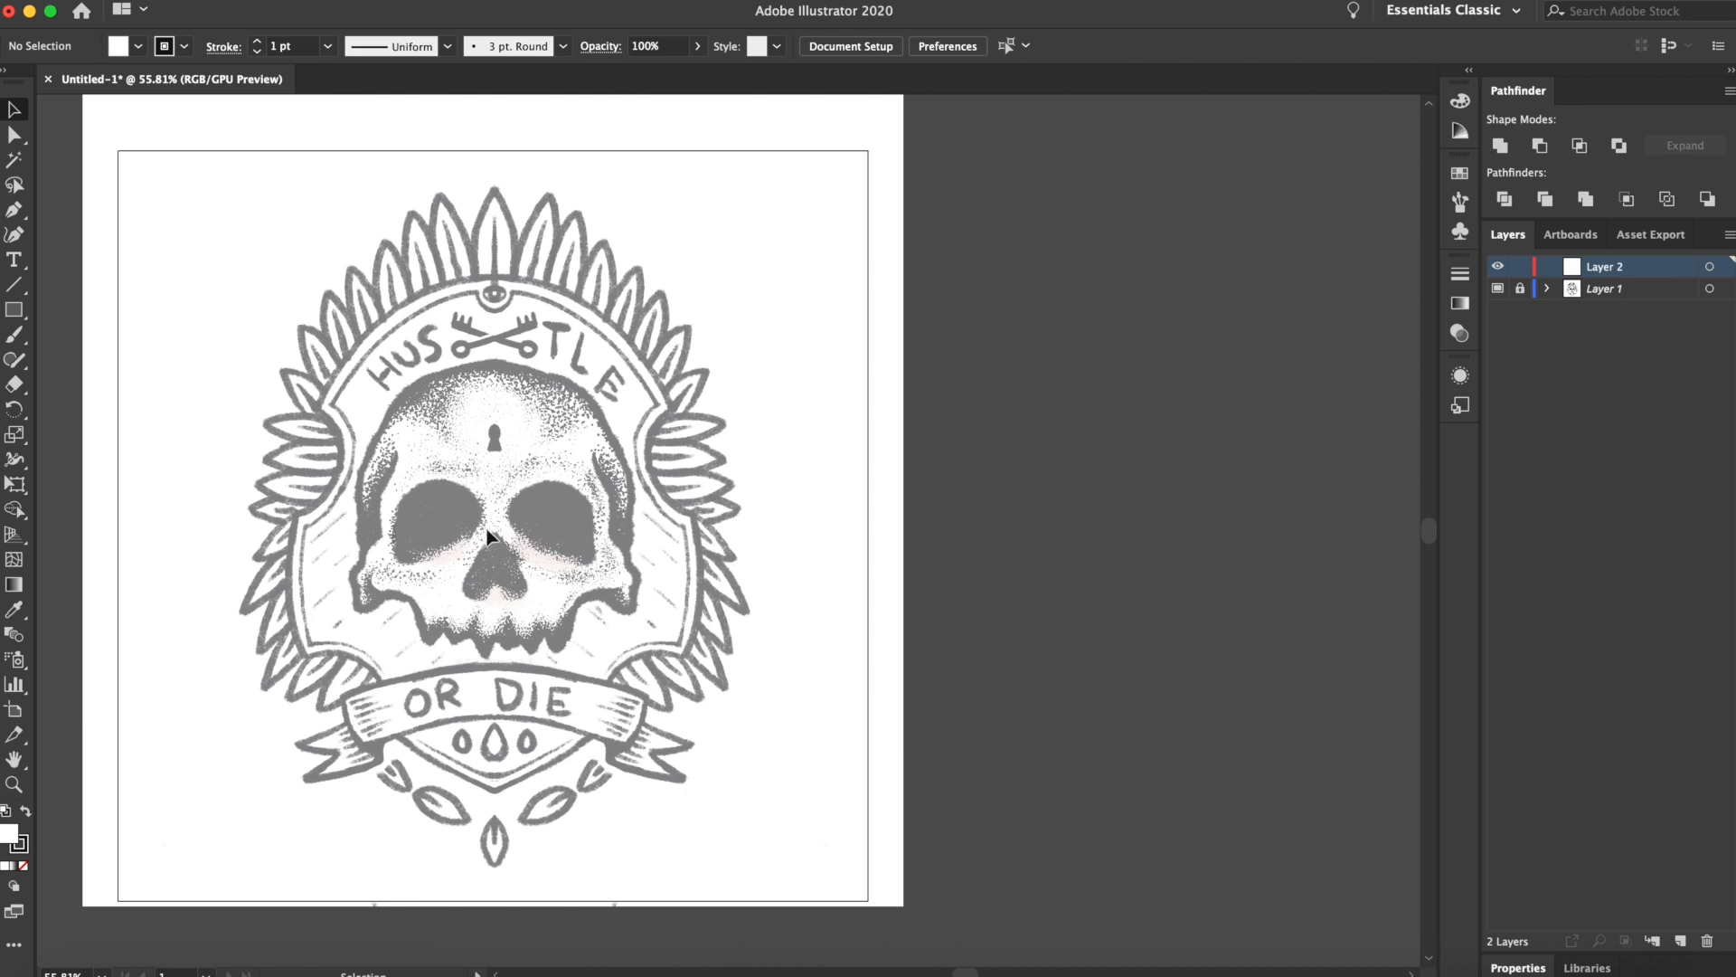
pyautogui.hscroll(-2, 496, 538)
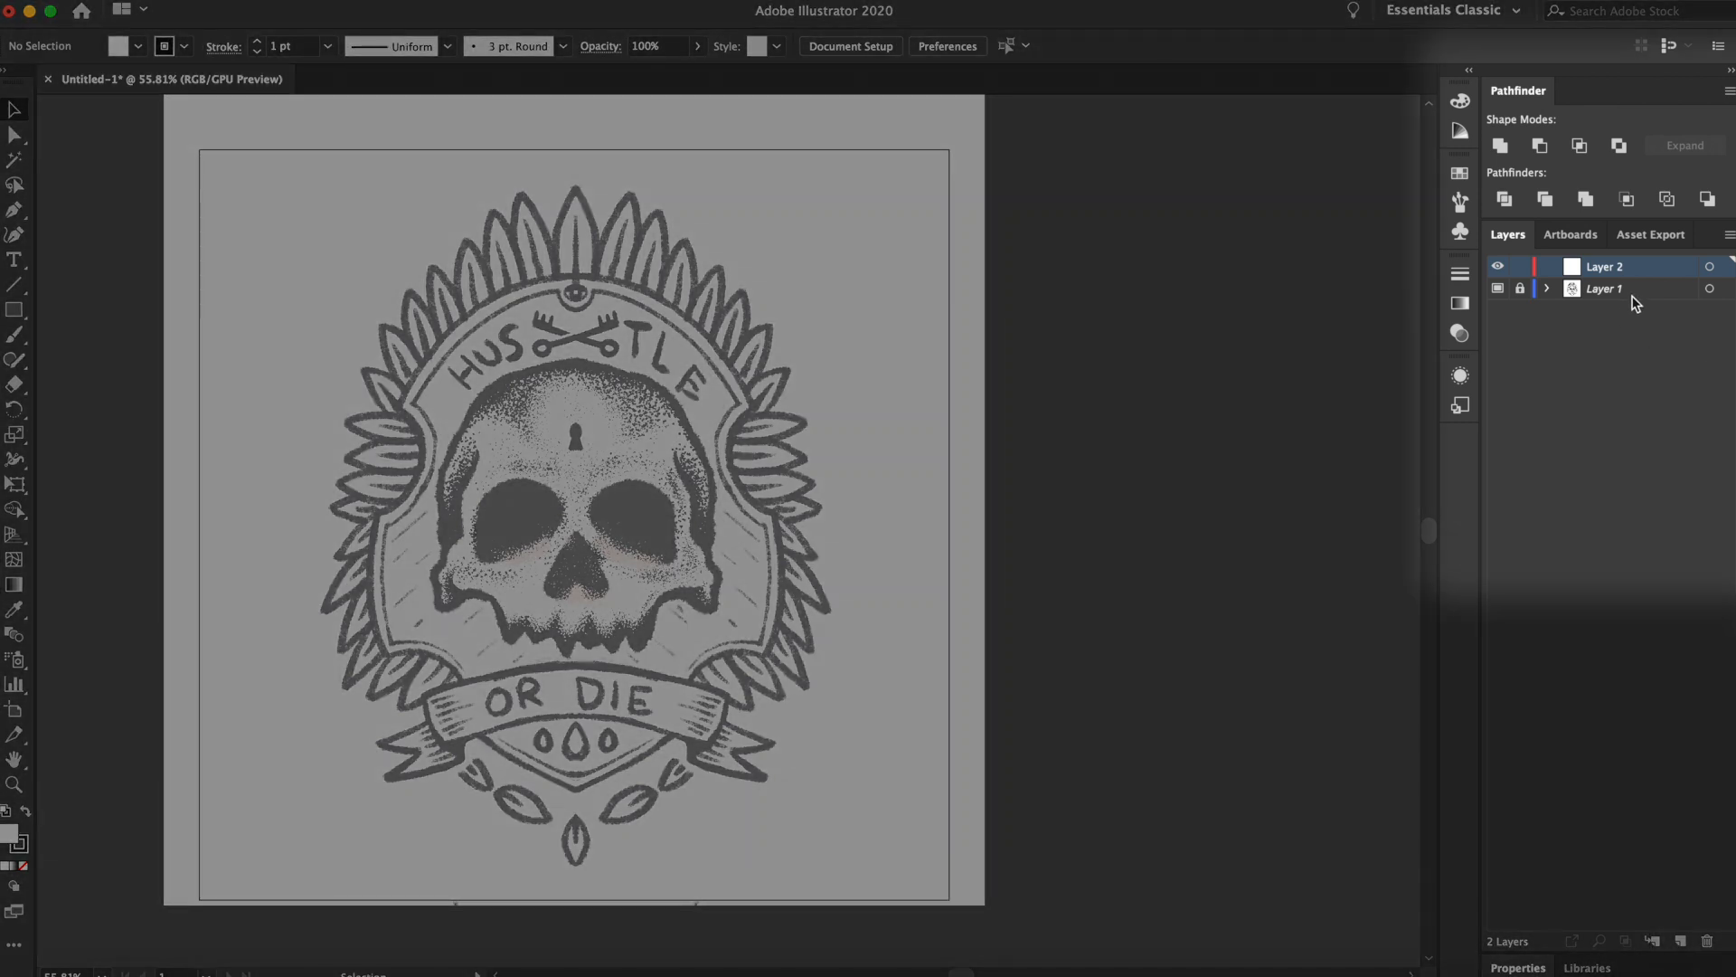
pyautogui.doubleClick(1619, 288)
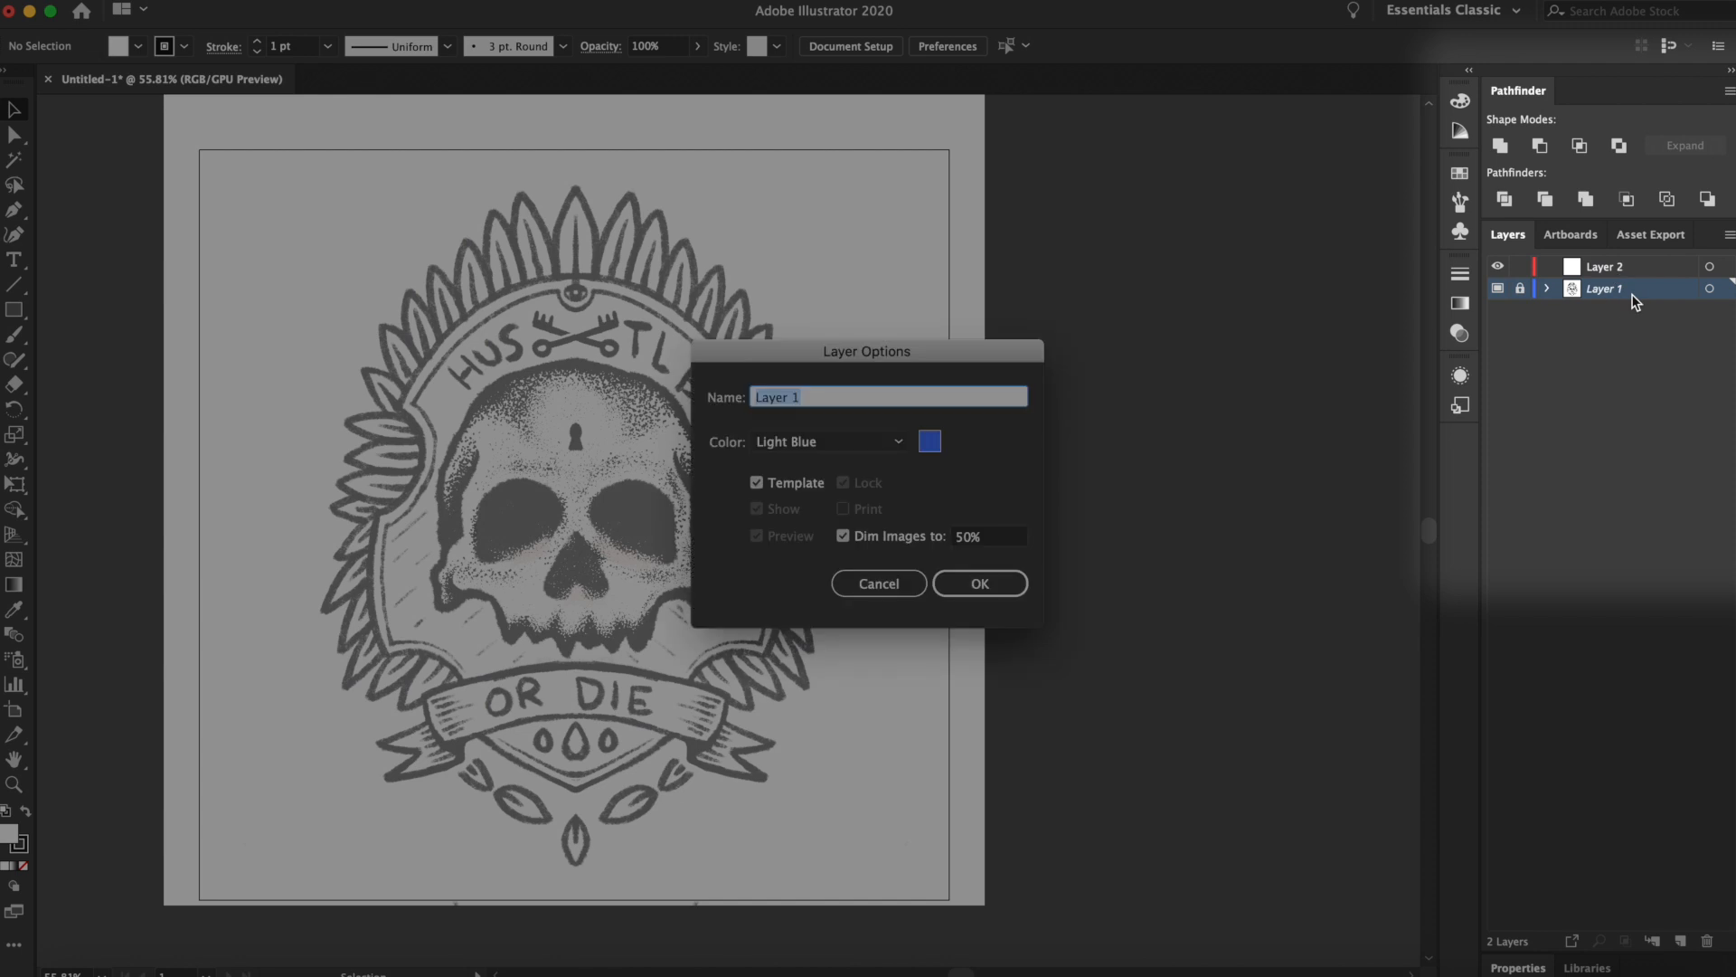
pyautogui.click(757, 483)
pyautogui.click(941, 579)
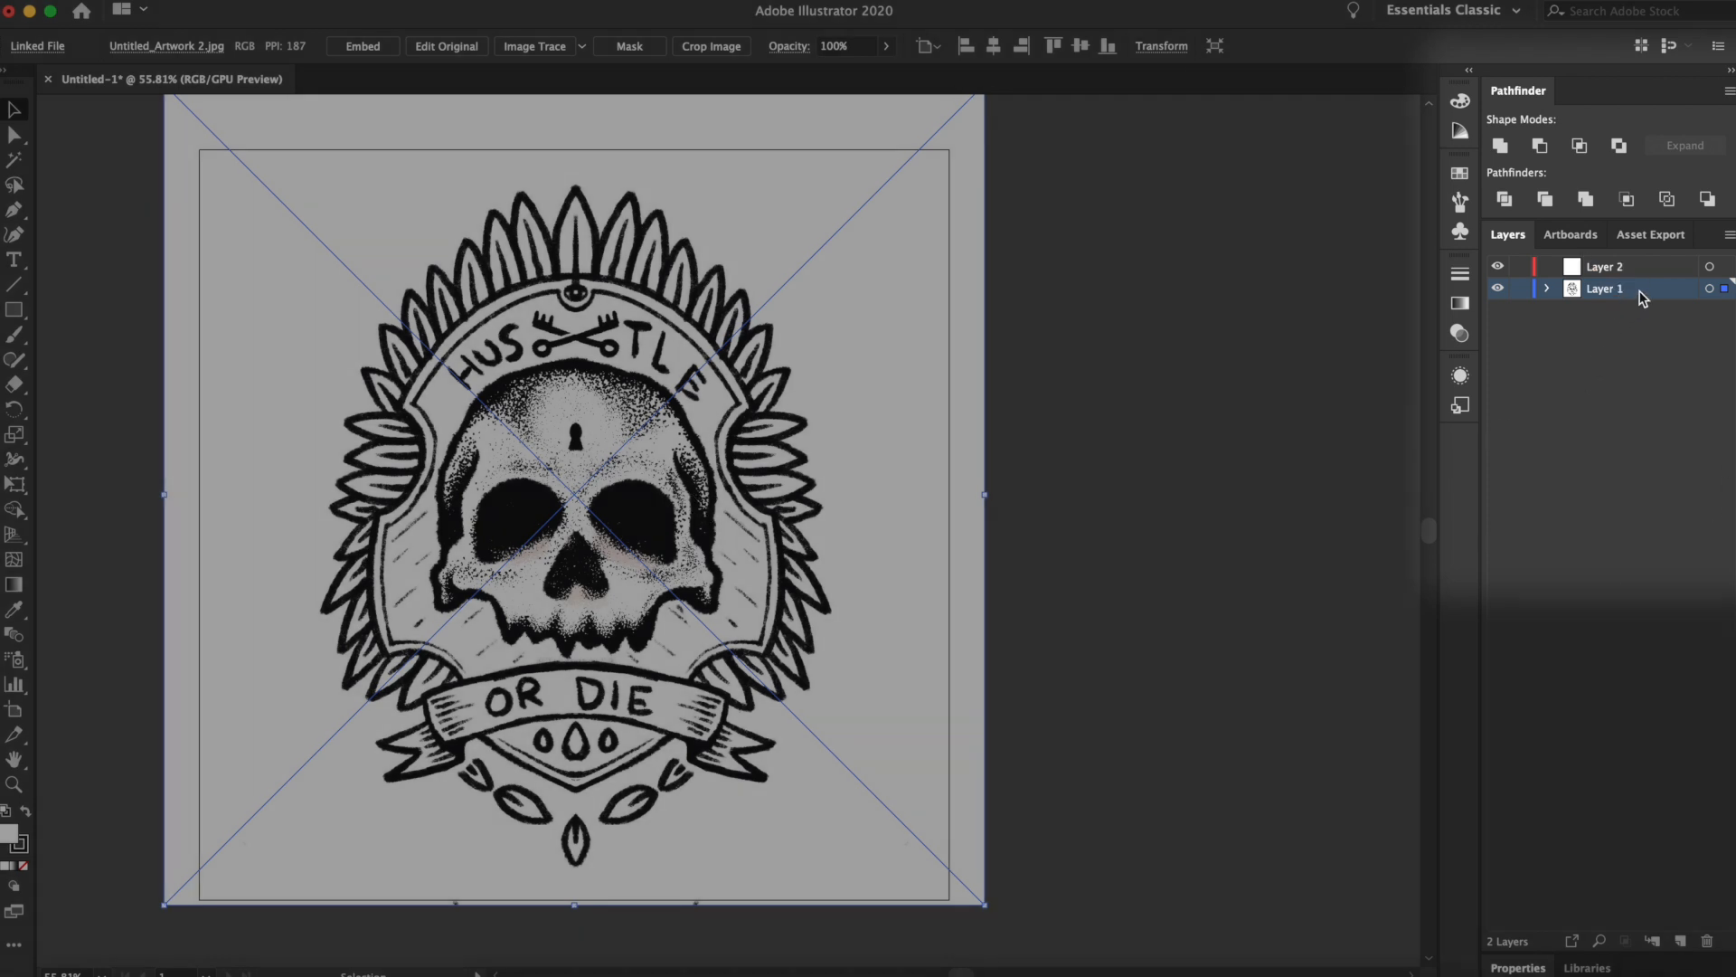
# Make Layer 1 a template layer with its images dimmed to 30%
pyautogui.doubleClick(1637, 288)
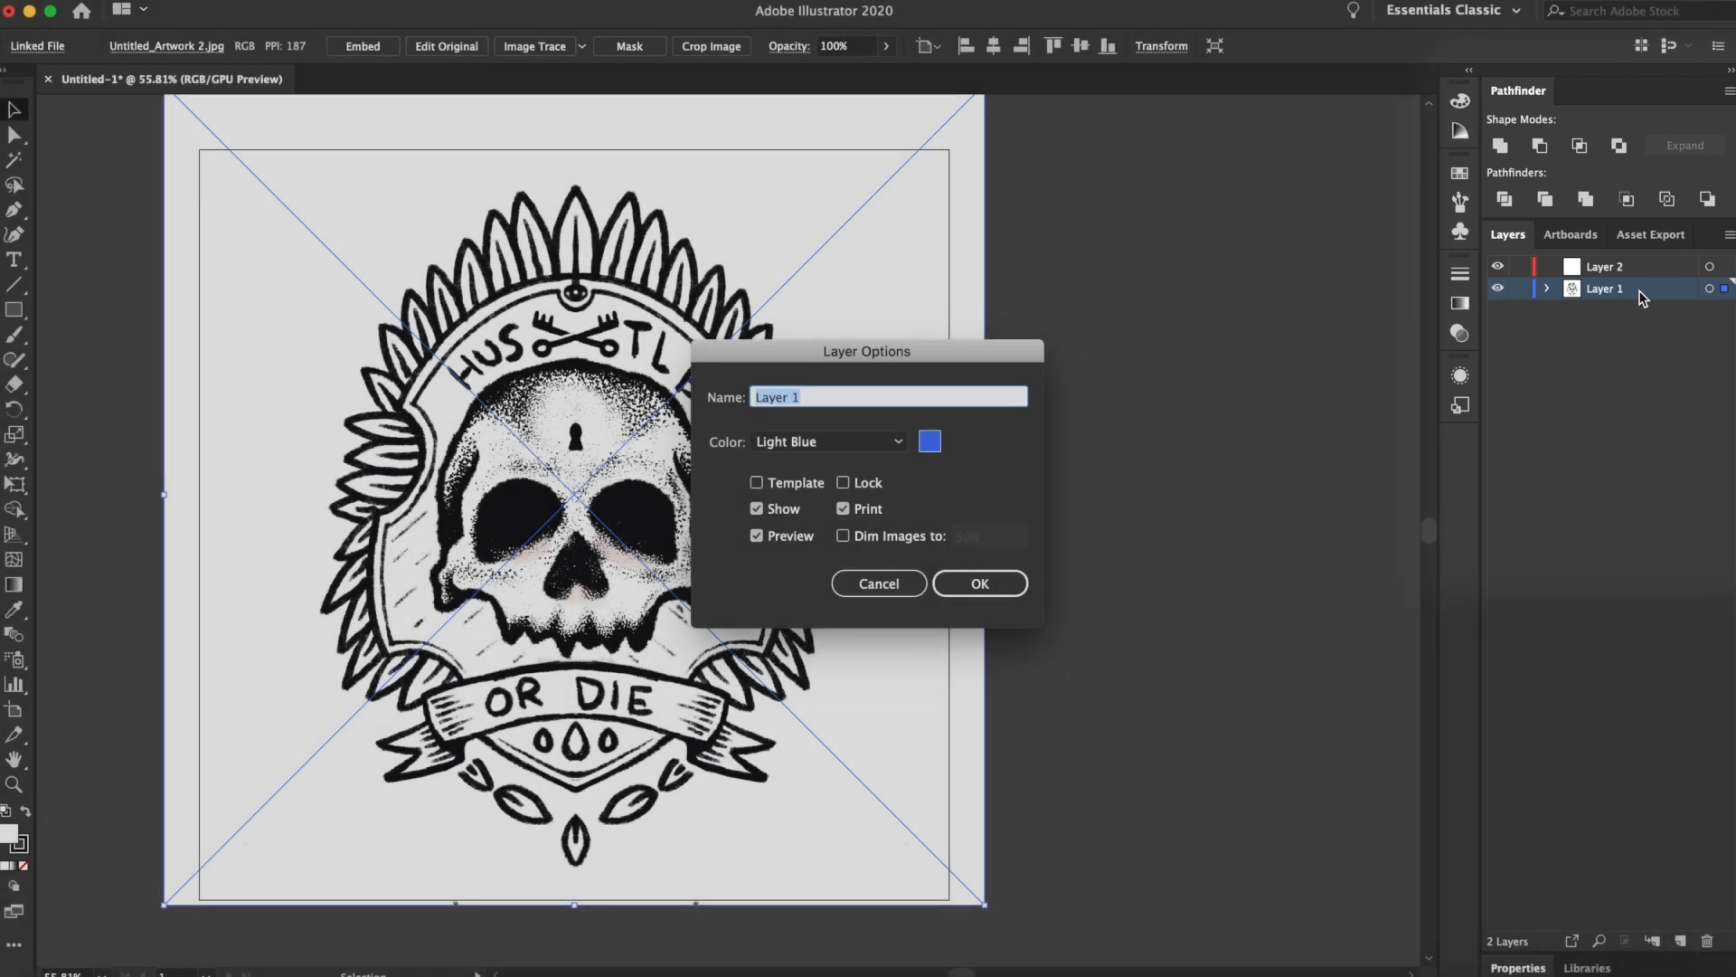
pyautogui.click(757, 483)
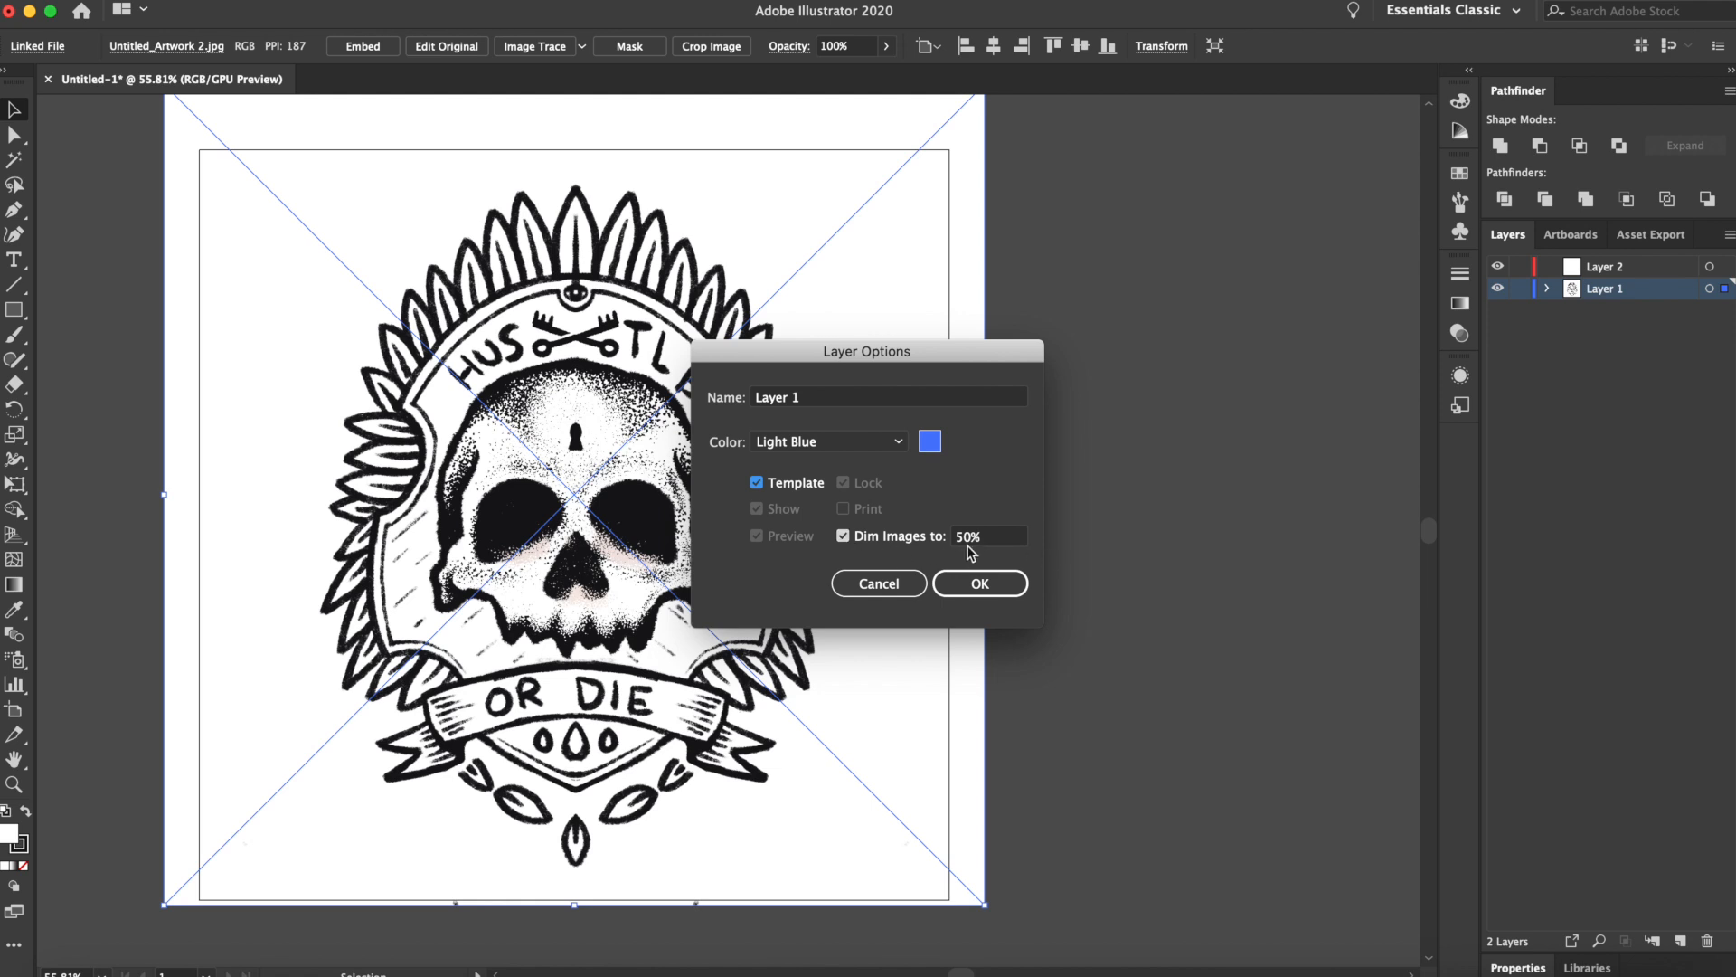
pyautogui.moveTo(968, 543); pyautogui.dragTo(950, 539)
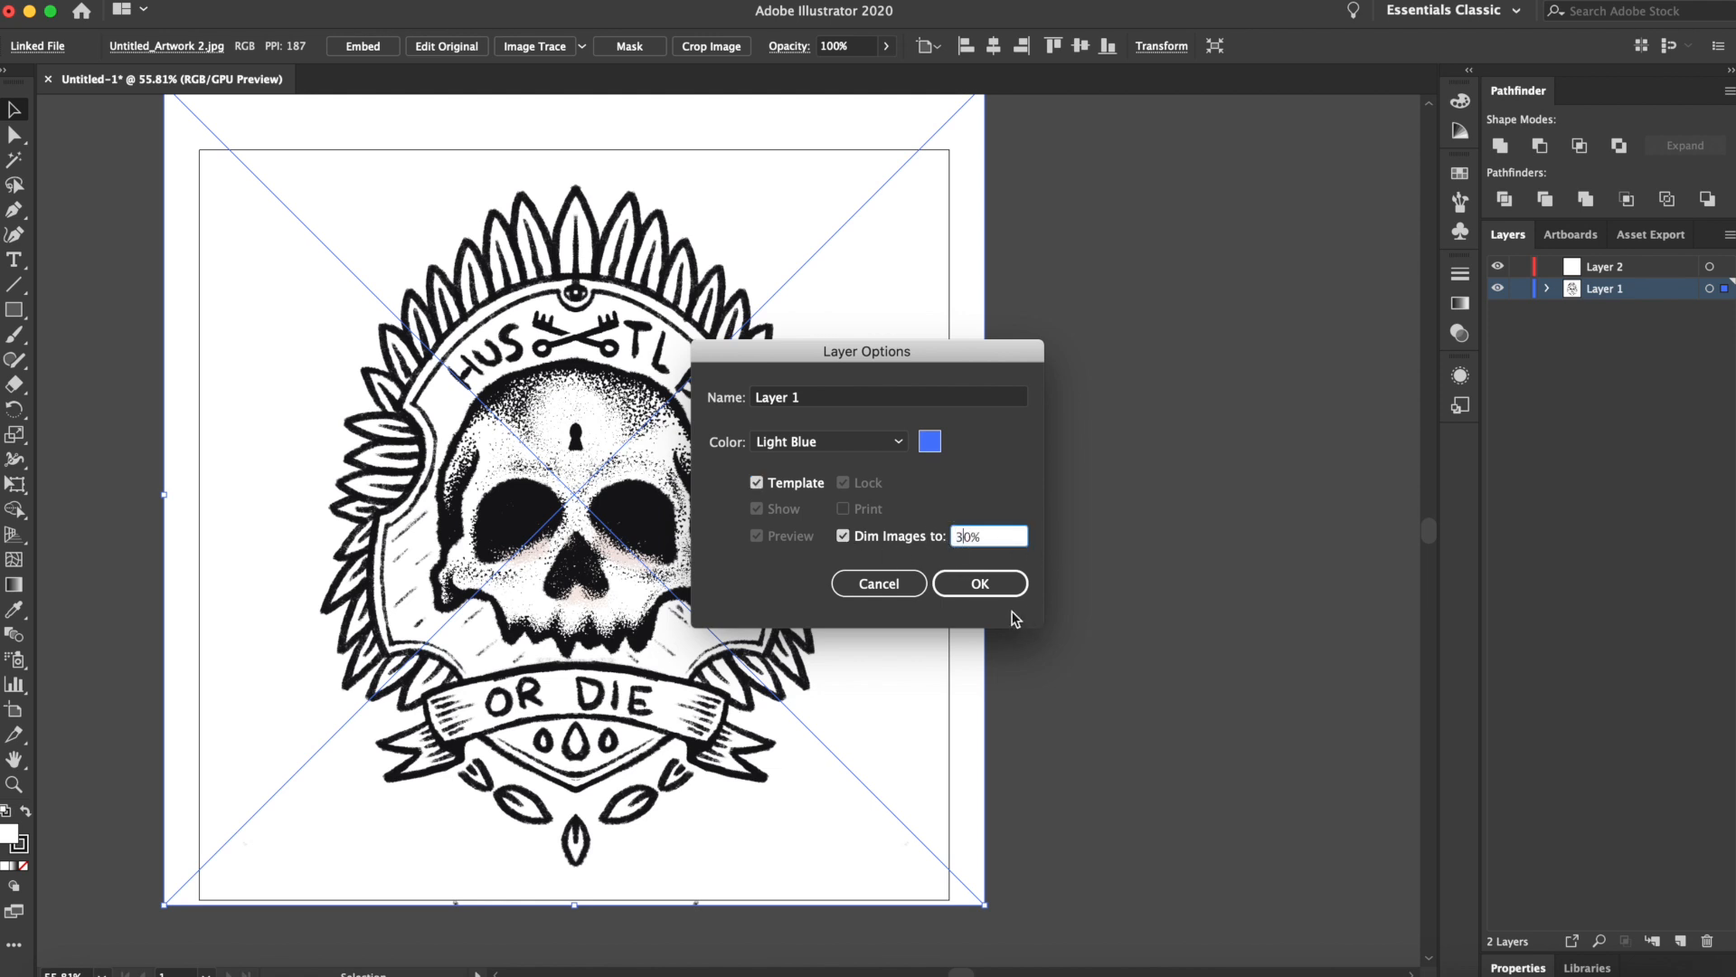
pyautogui.click(995, 590)
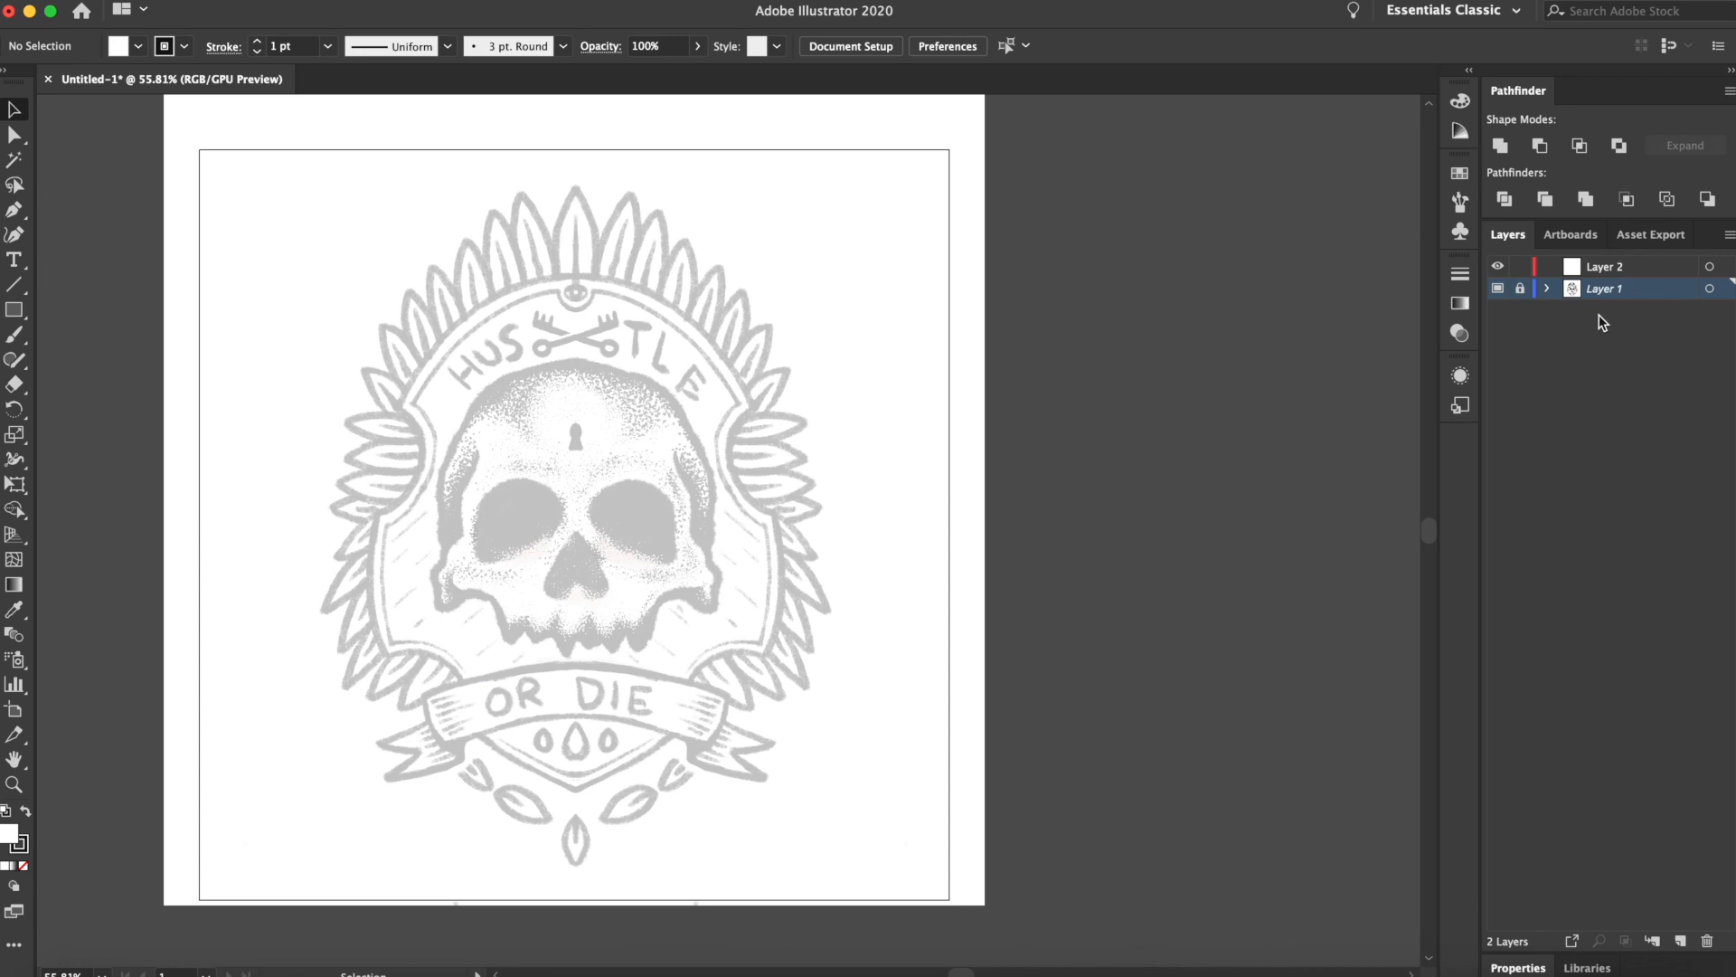
# Rename Layer 1 as Template
pyautogui.doubleClick(1612, 289)
pyautogui.write('Temp')
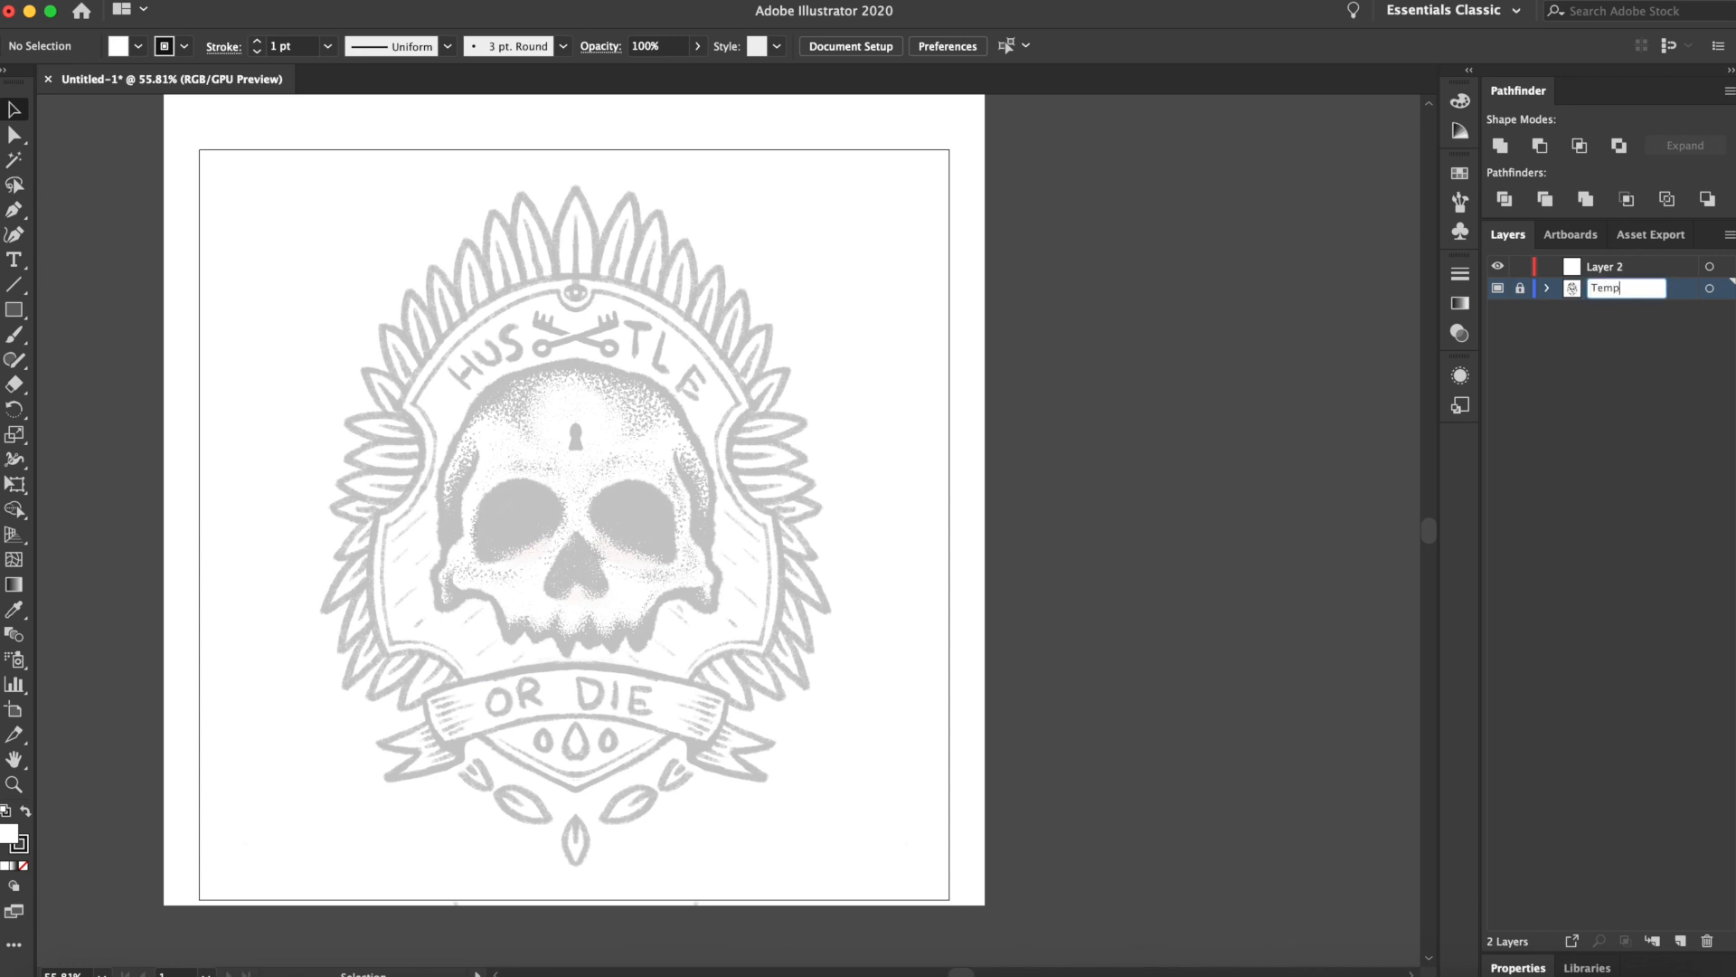
pyautogui.press('Return')
# Hide and show the Template layer to check its visibility toggle
pyautogui.click(1497, 290)
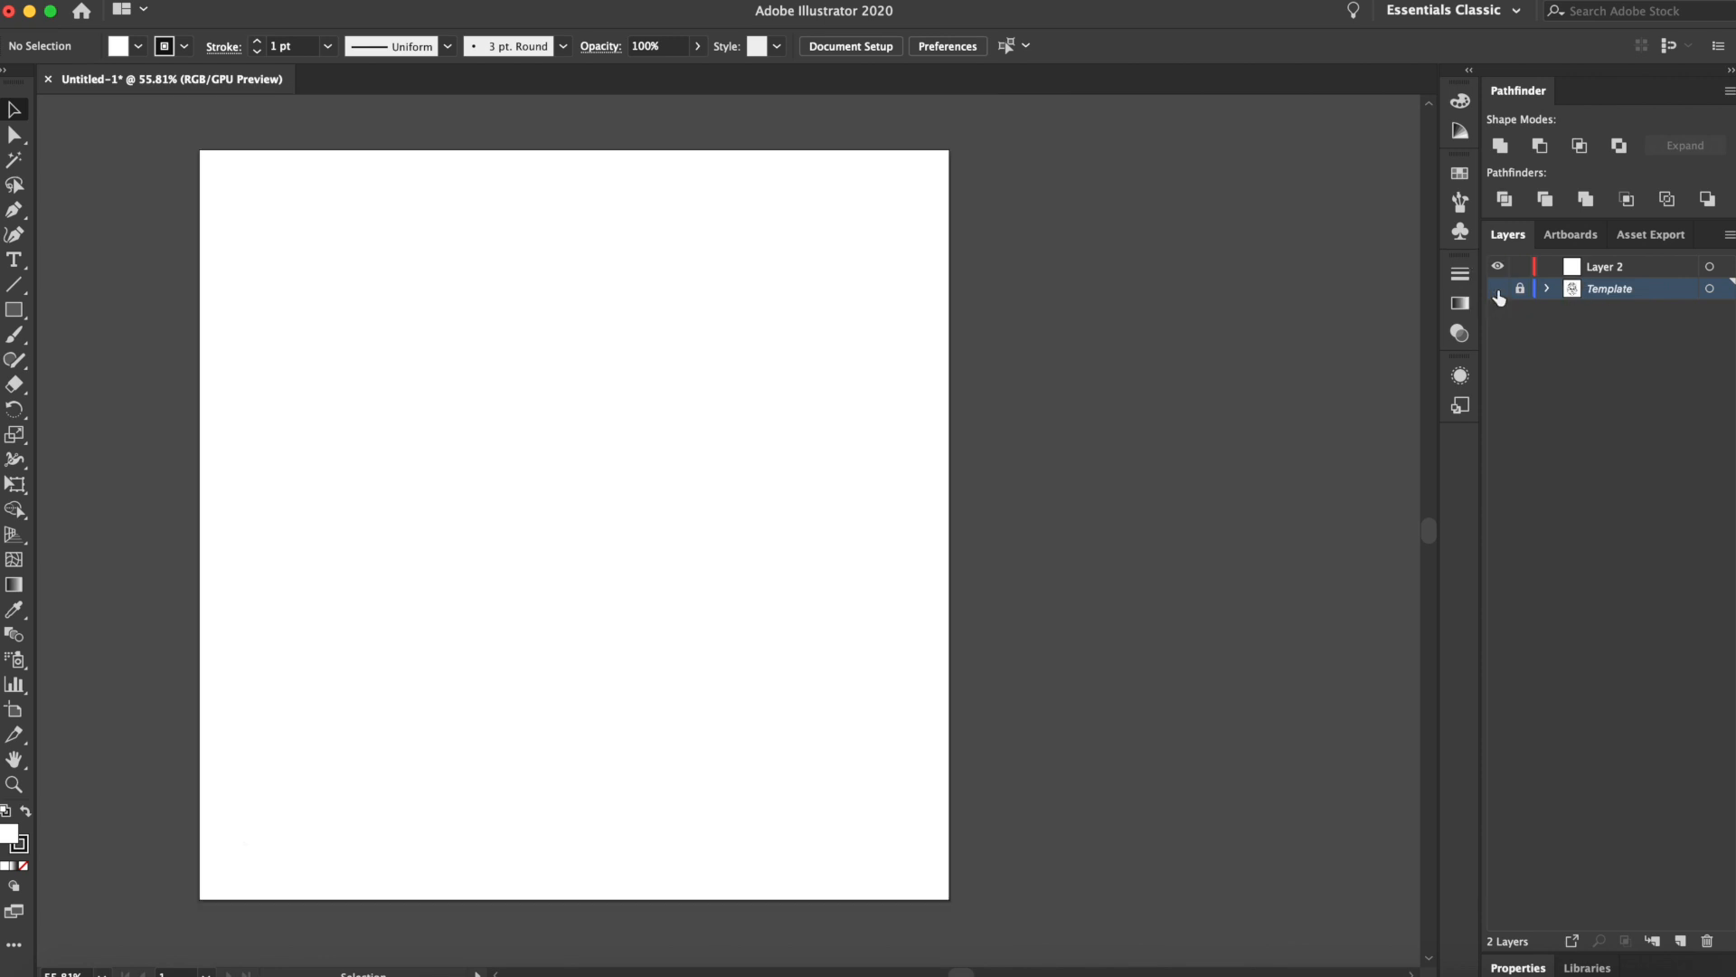
pyautogui.click(1498, 290)
pyautogui.click(1497, 289)
pyautogui.click(1498, 290)
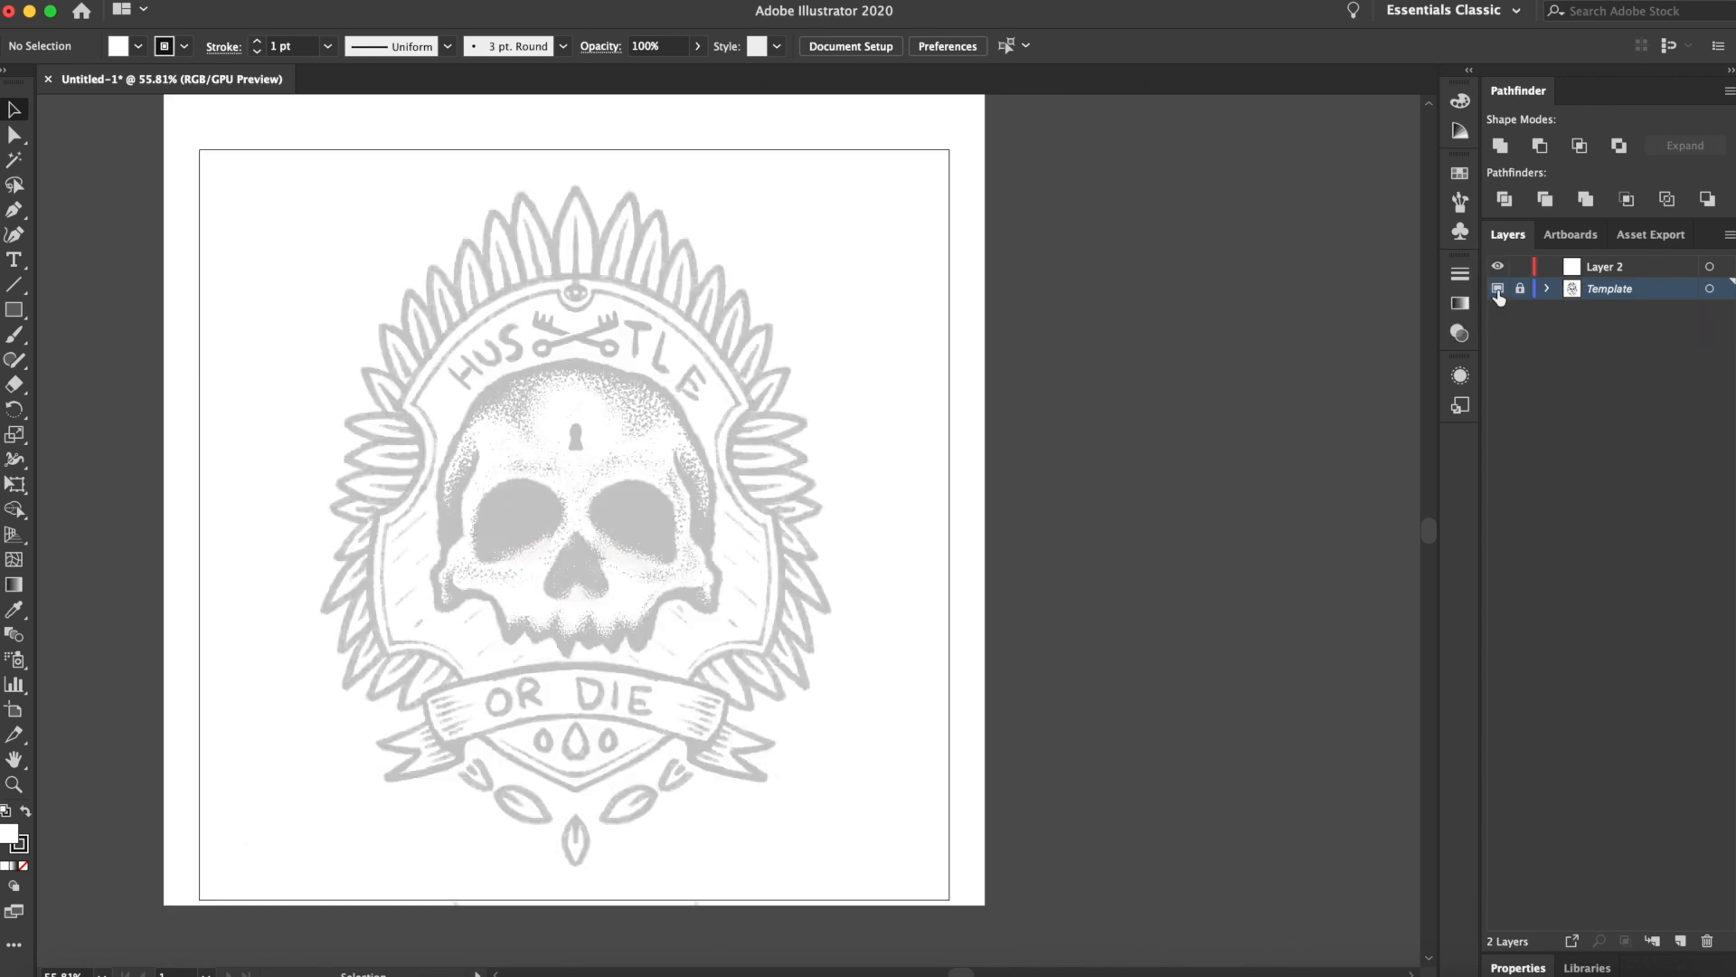
# Rename Layer 2 as Design
pyautogui.doubleClick(1608, 266)
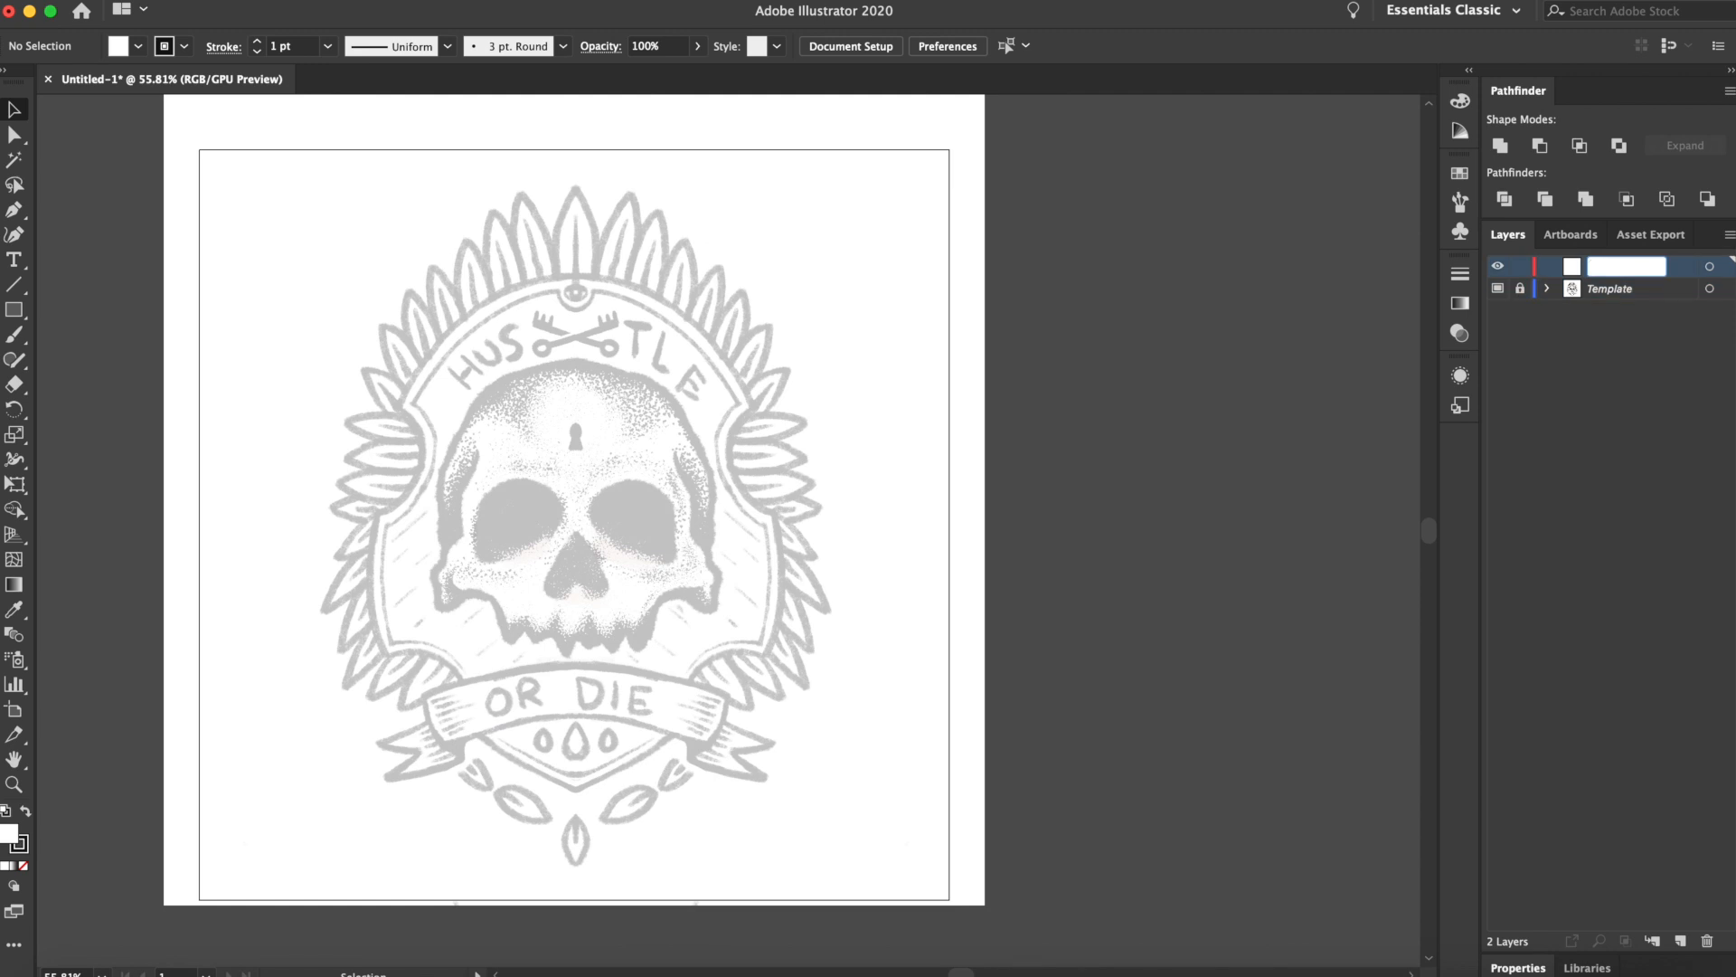
pyautogui.press('Return')
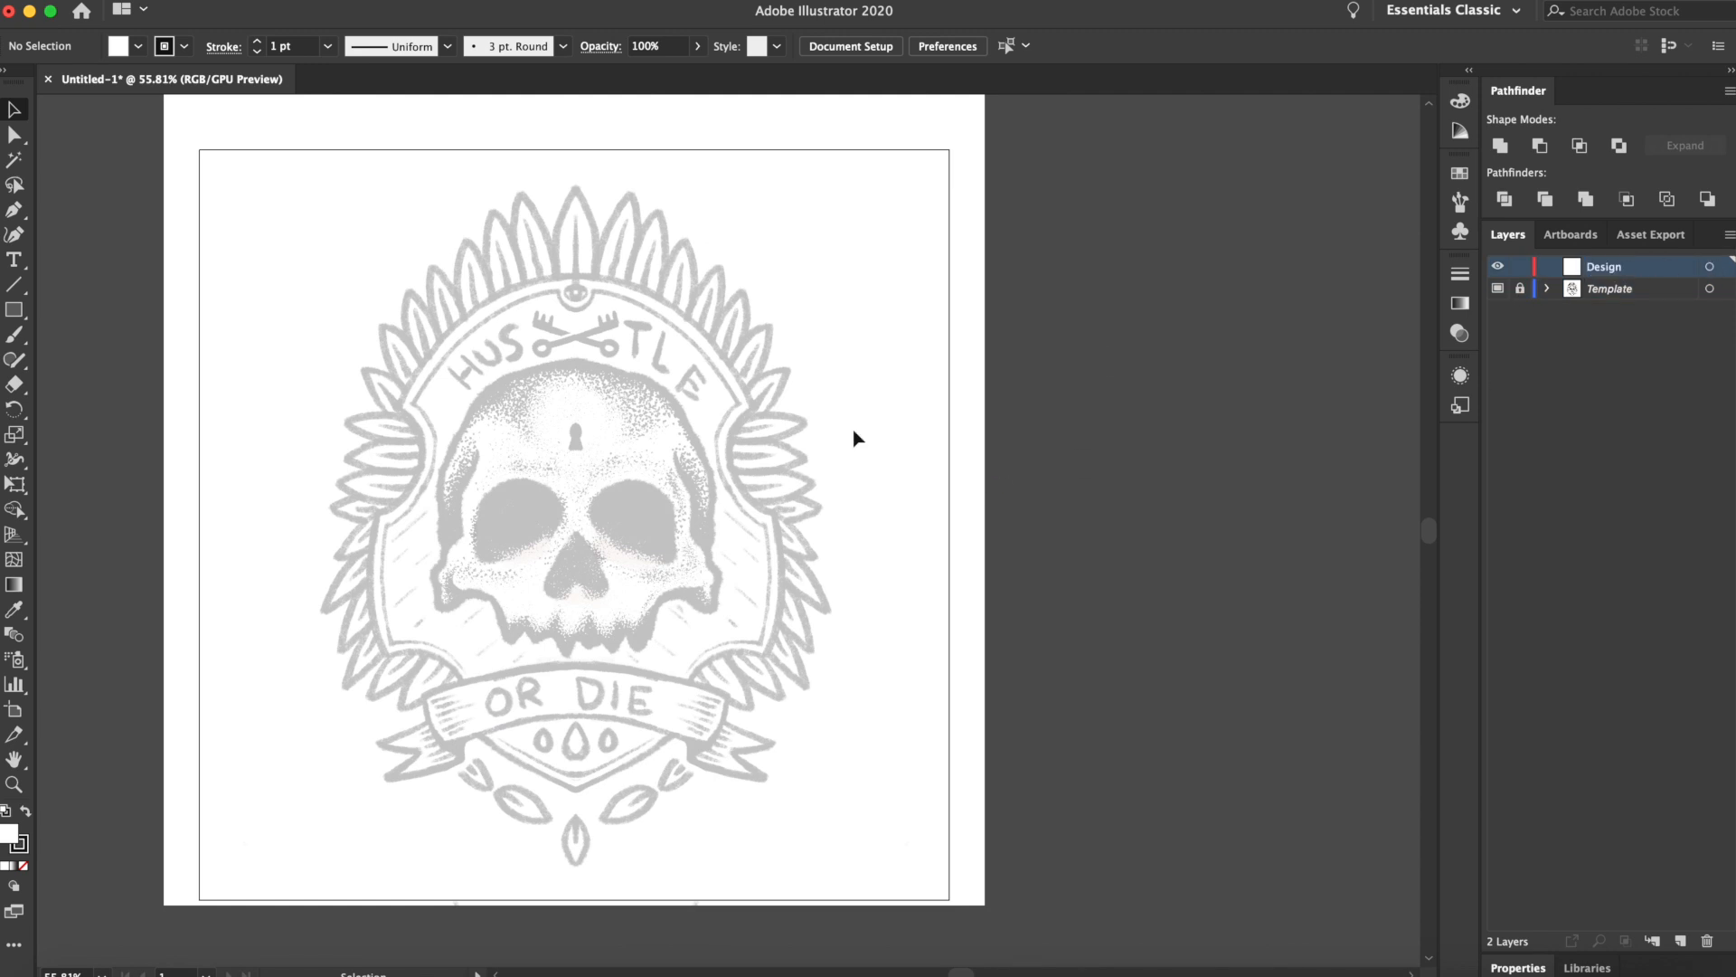
# Show the rulers and place a vertical guide through the skull artwork's centre at 5 in
pyautogui.moveTo(793, 487); pyautogui.dragTo(885, 513)
pyautogui.scroll(2, 702, 503)
pyautogui.scroll(-1, 886, 512)
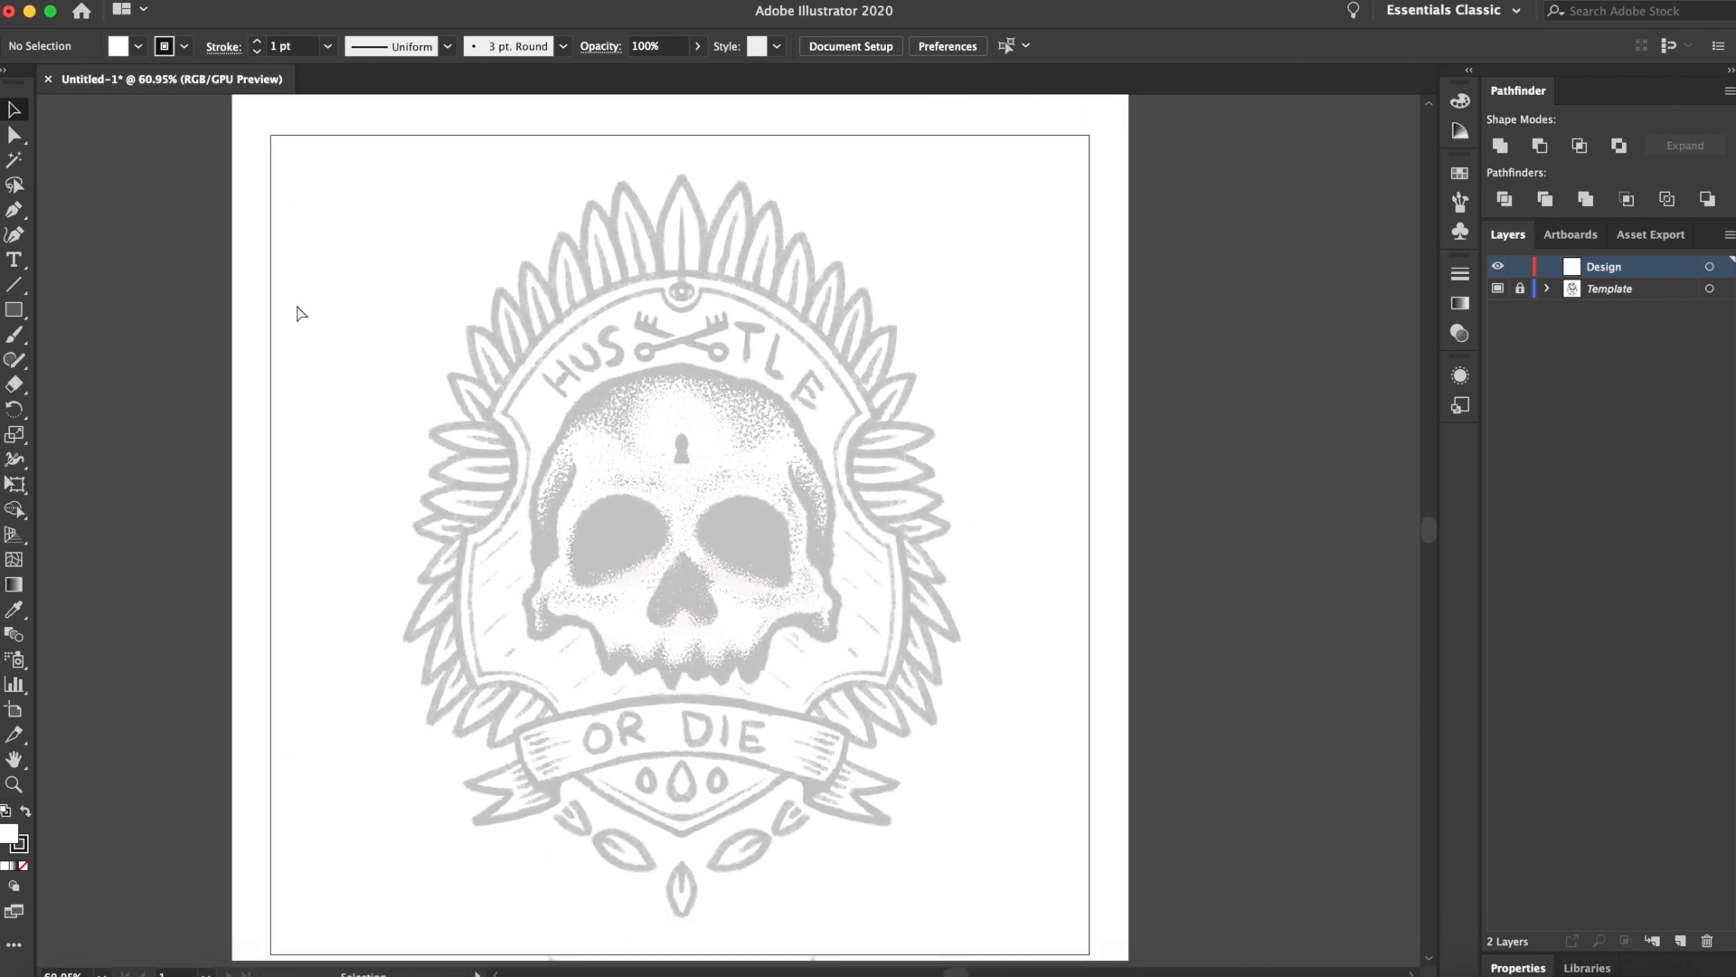
pyautogui.press('super+r')
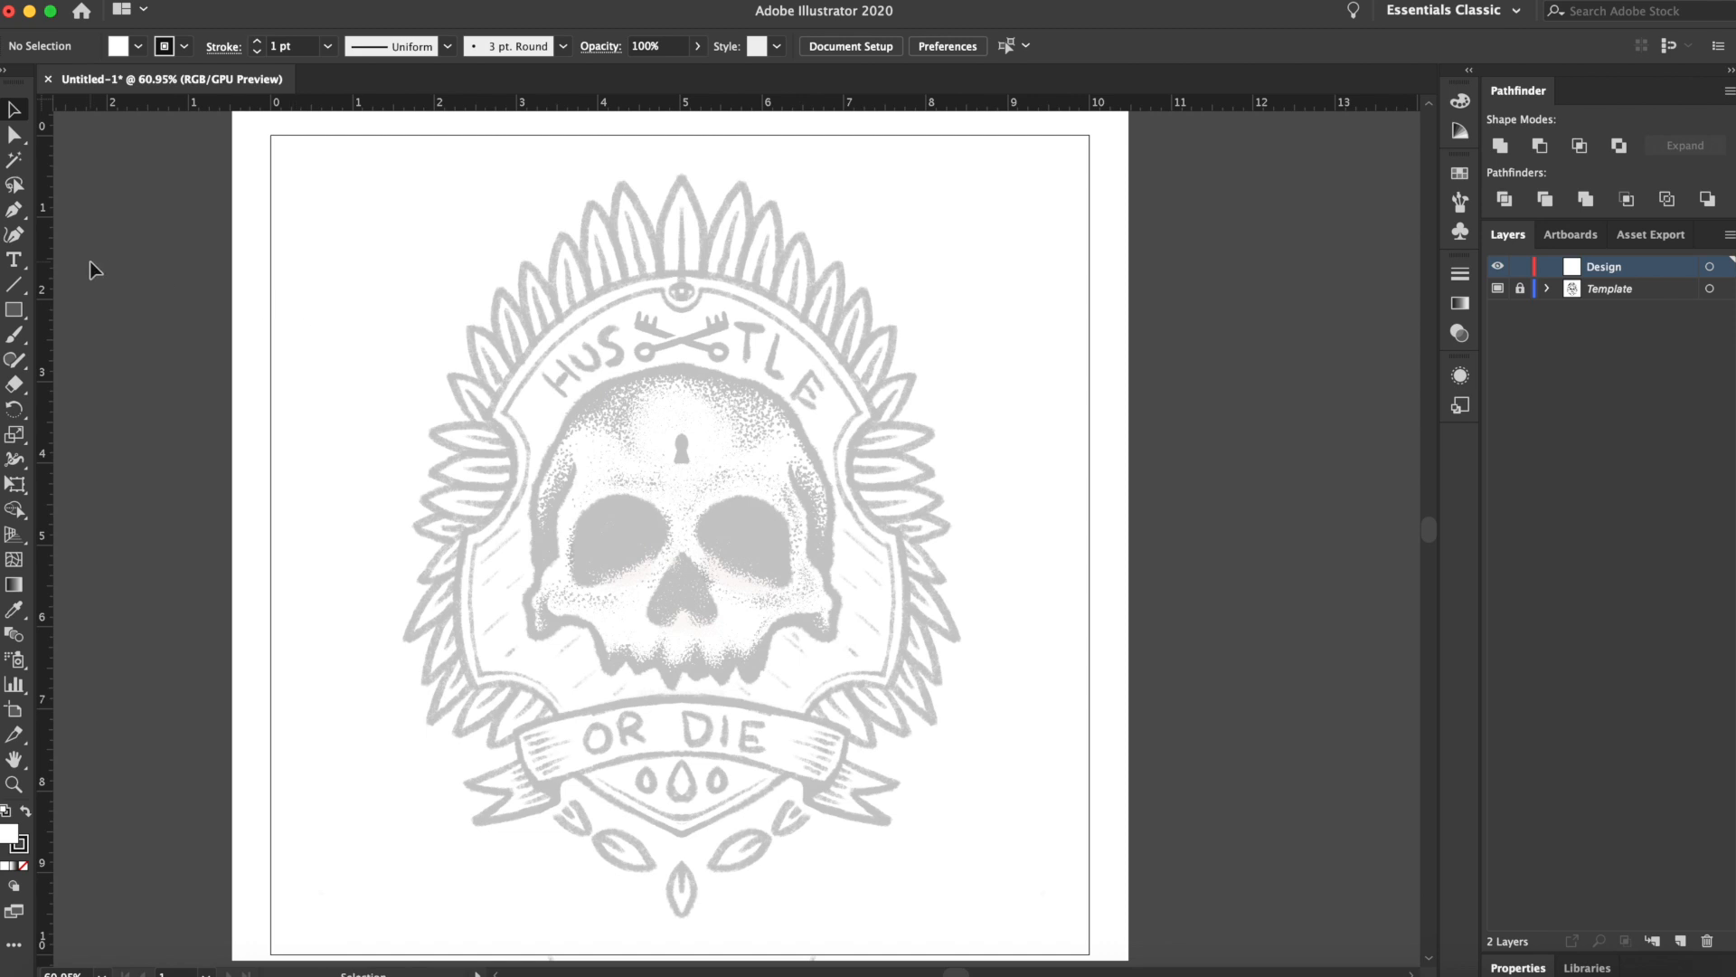
pyautogui.moveTo(53, 286); pyautogui.dragTo(680, 277)
# Draw a Pen curve from the badge's lower-left corner to its top centre on the guide, following the outer border
pyautogui.scroll(2, 680, 277)
pyautogui.press('p')
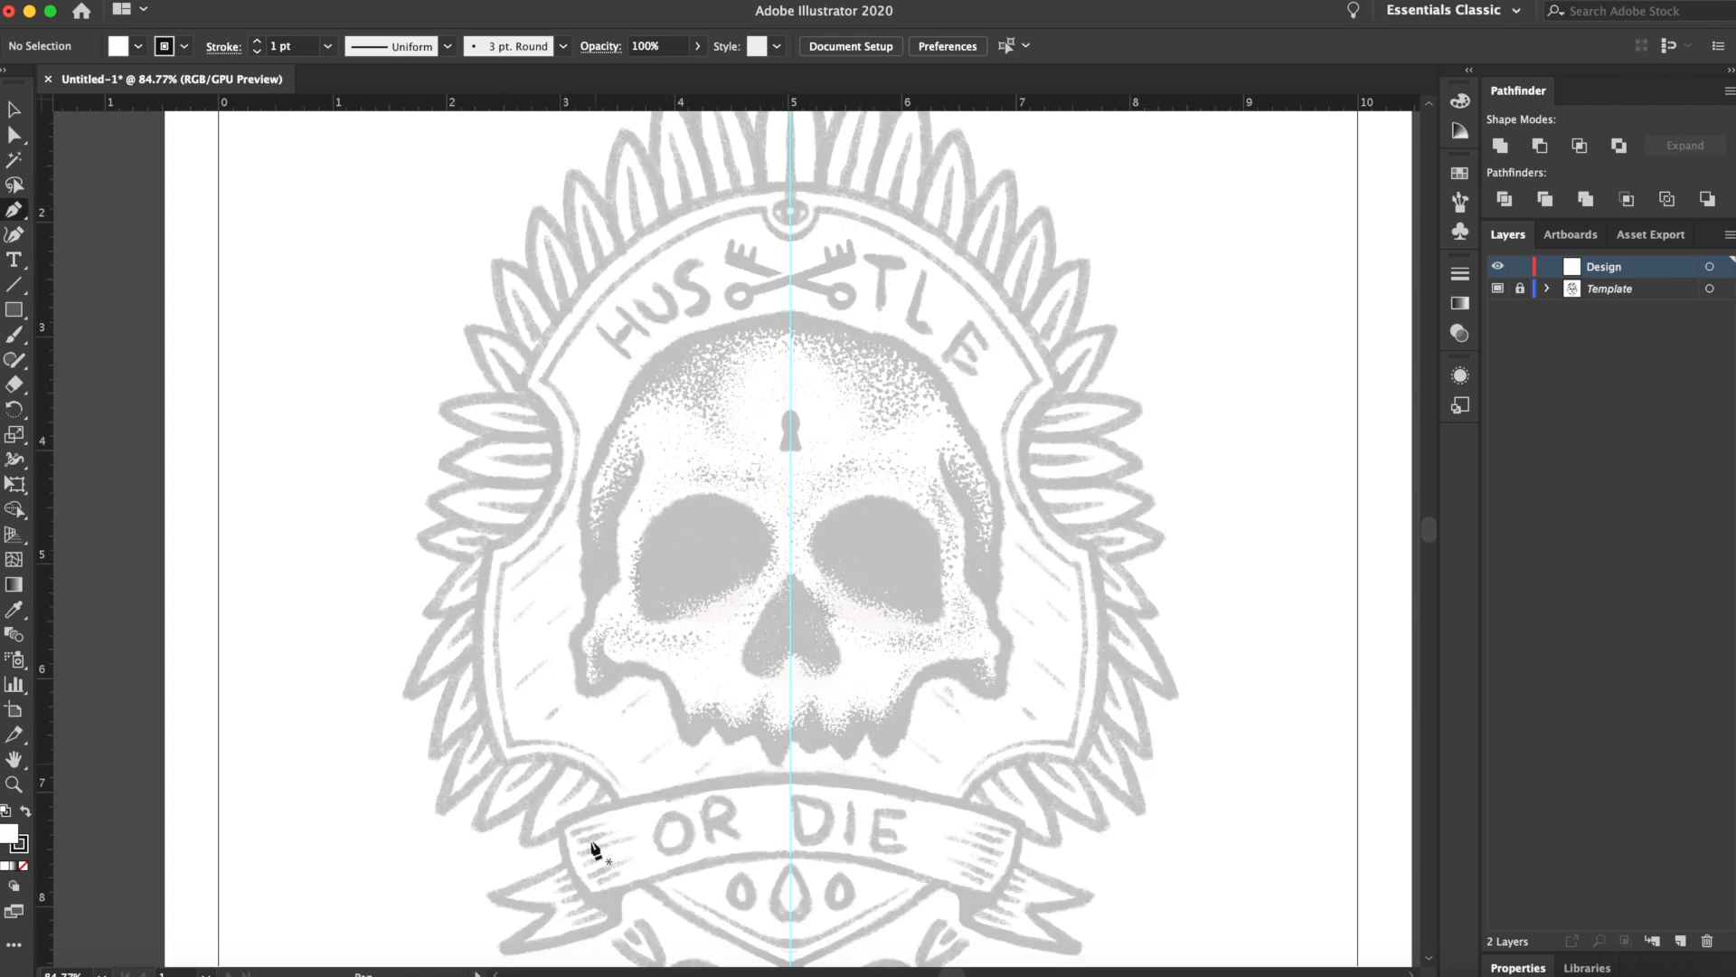
pyautogui.moveTo(841, 726); pyautogui.dragTo(831, 738)
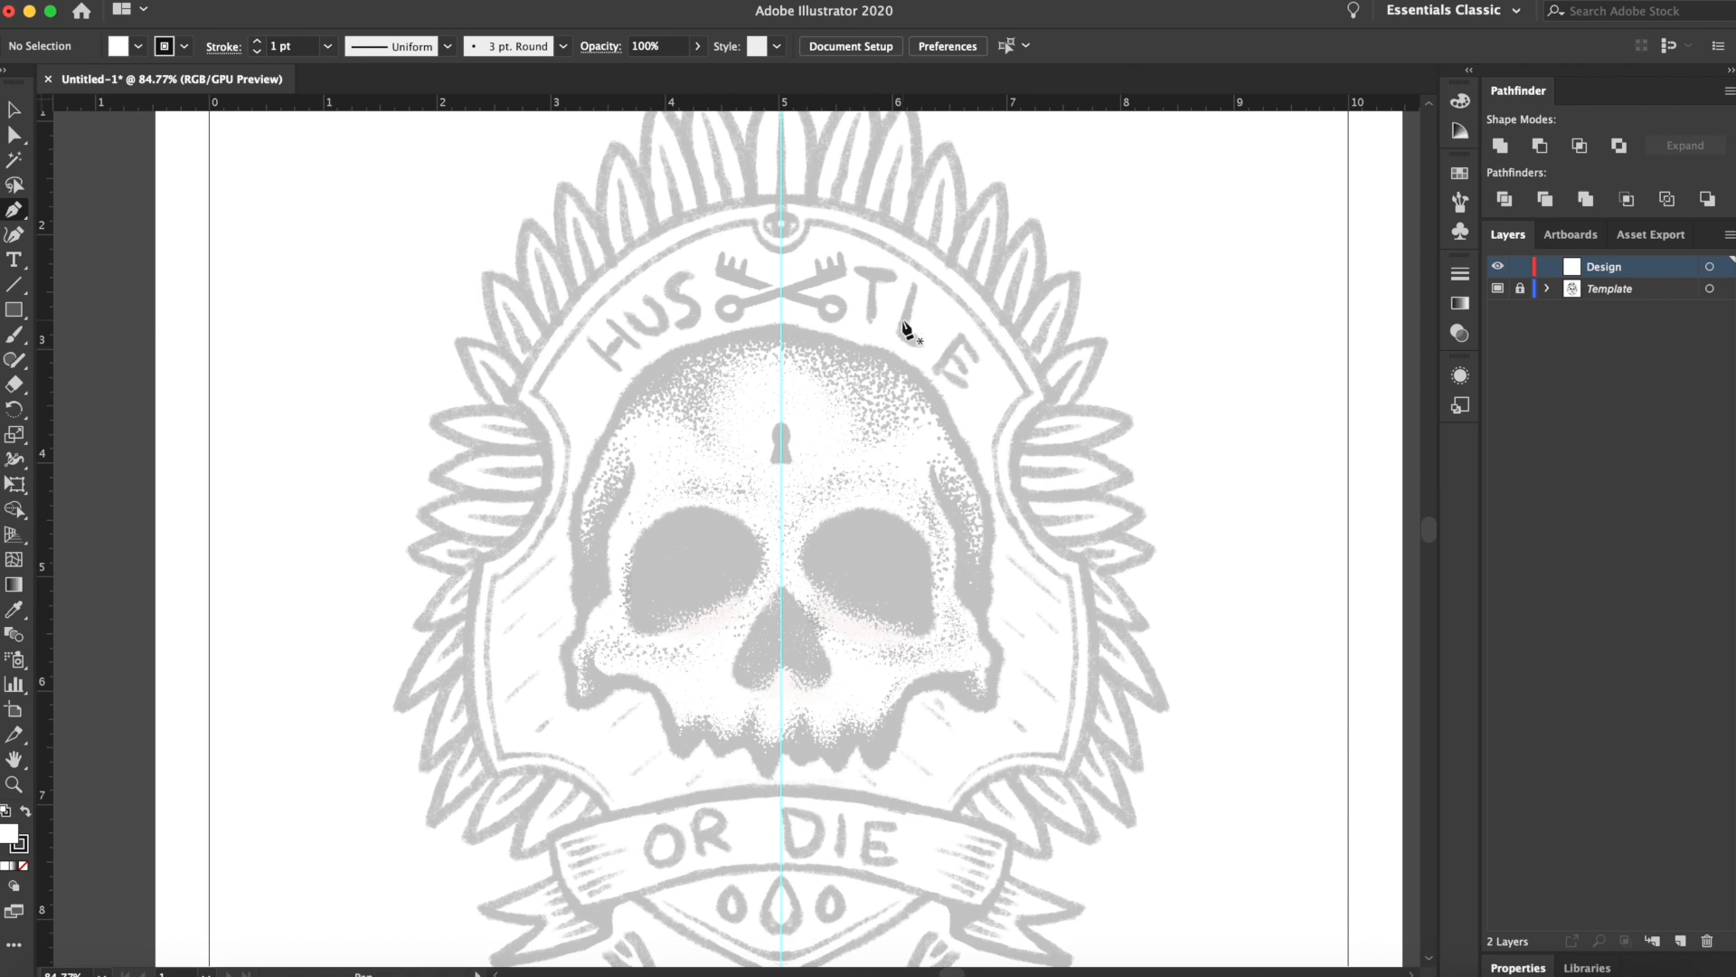
pyautogui.click(489, 775)
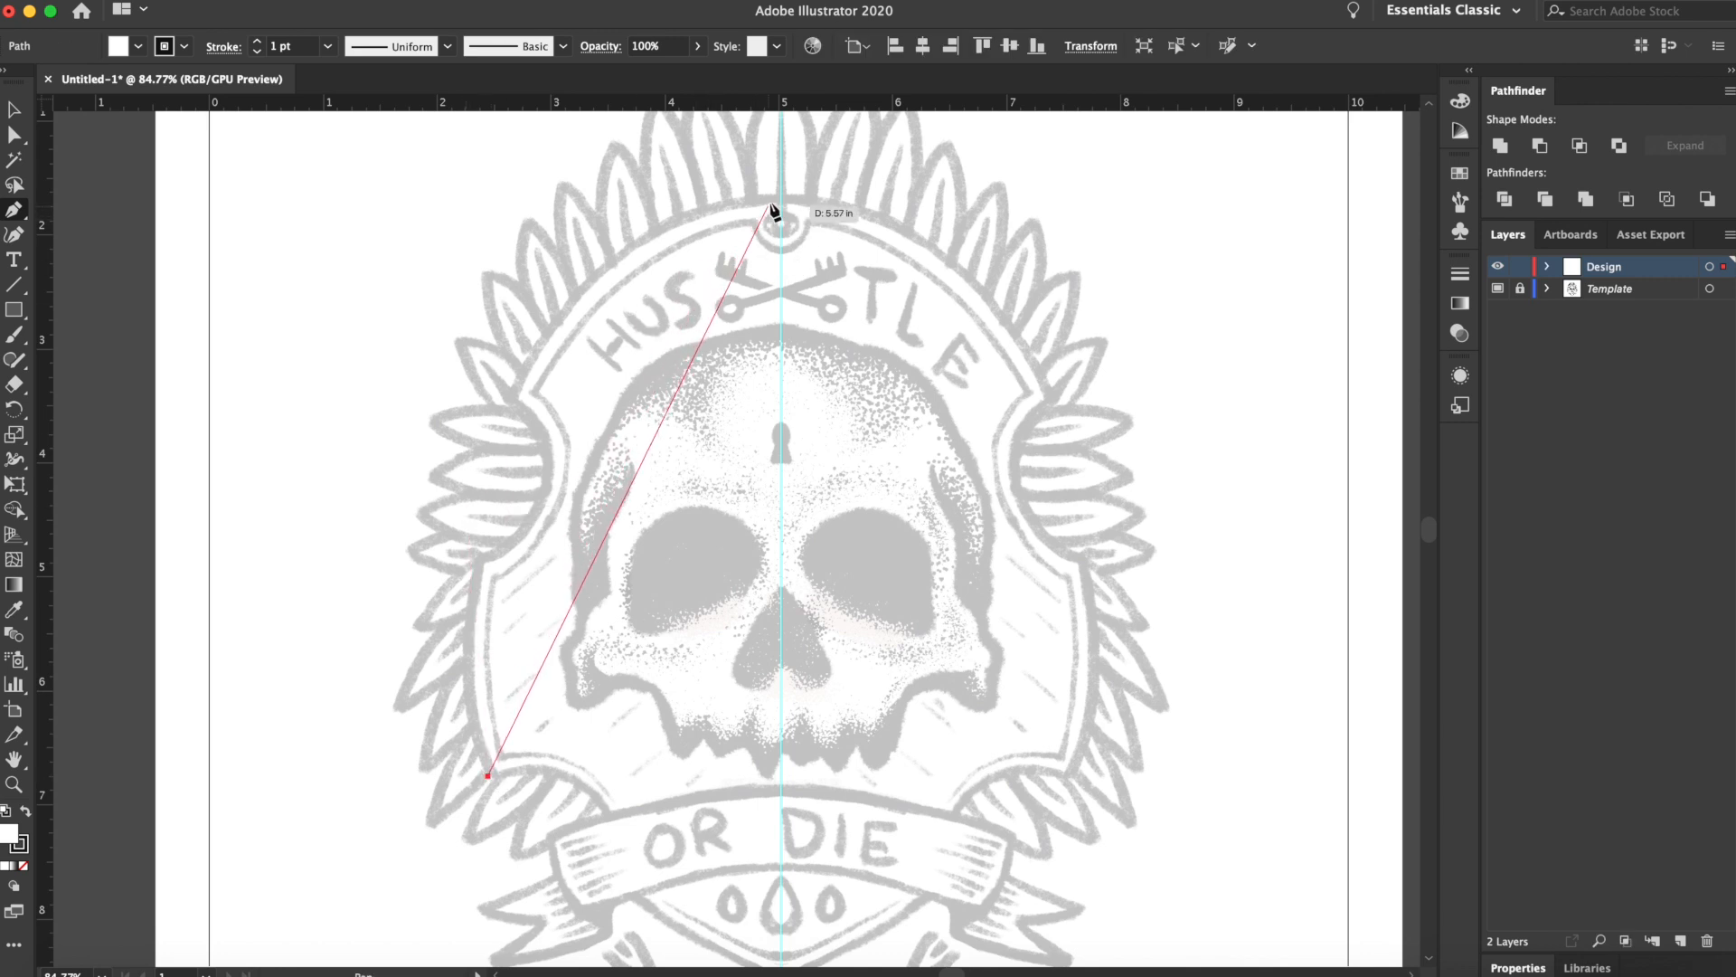
pyautogui.moveTo(779, 194); pyautogui.dragTo(1176, 135)
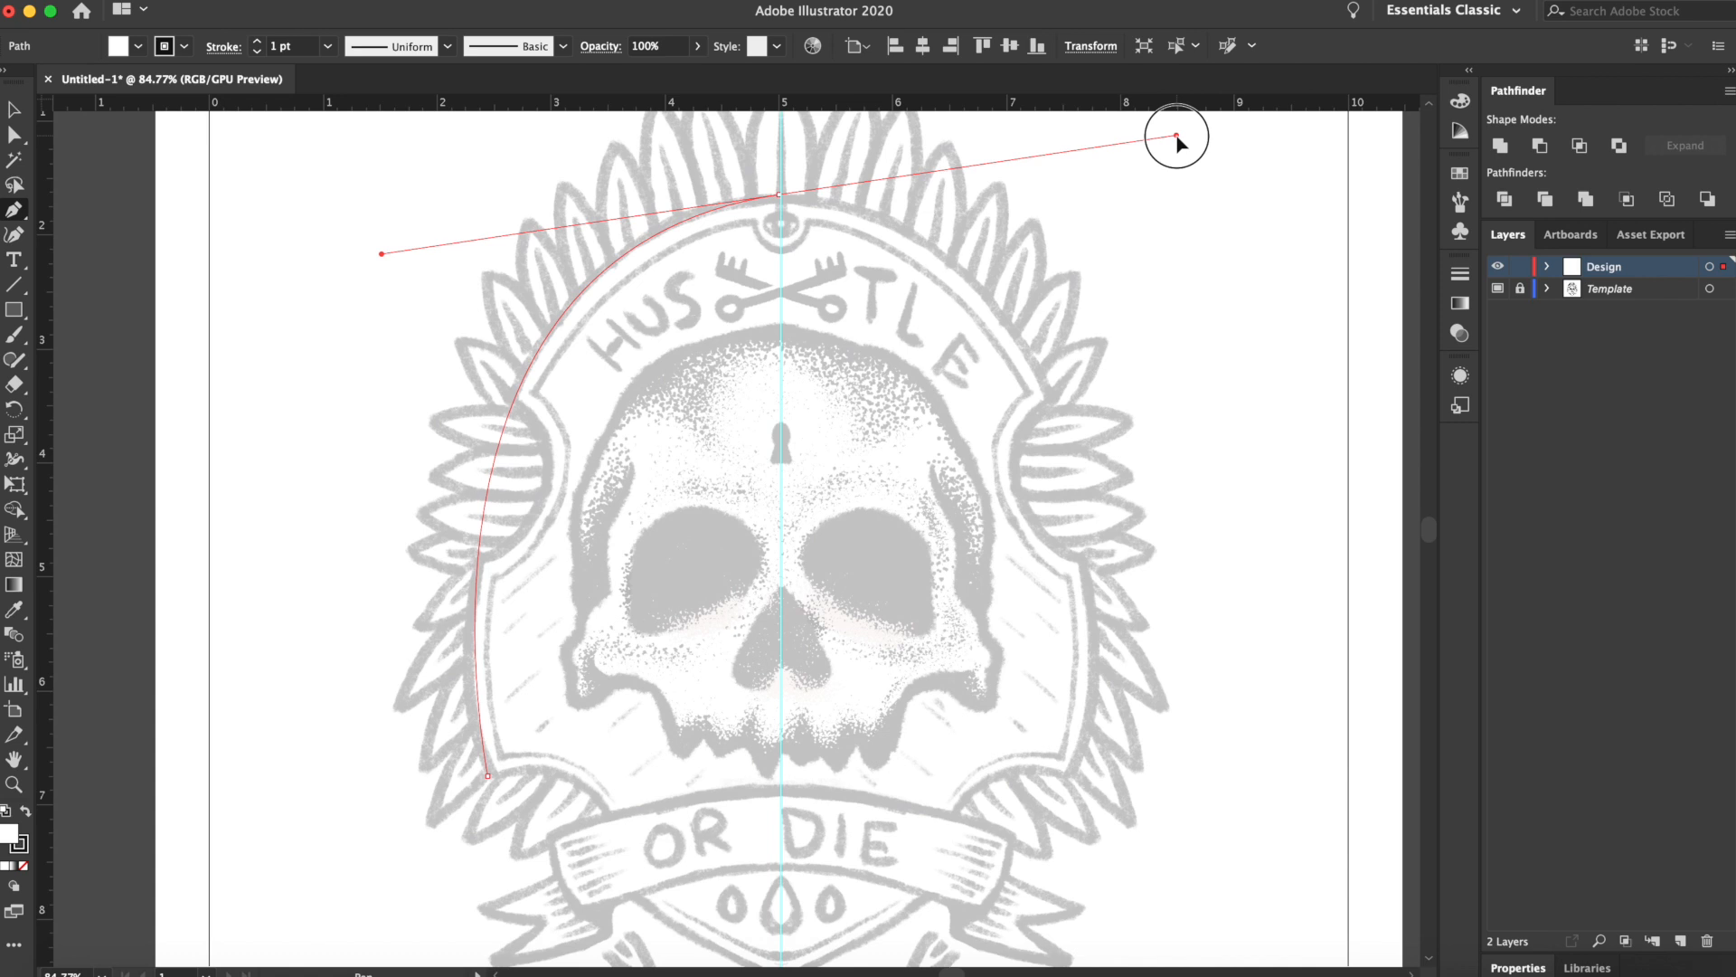
pyautogui.click(651, 348)
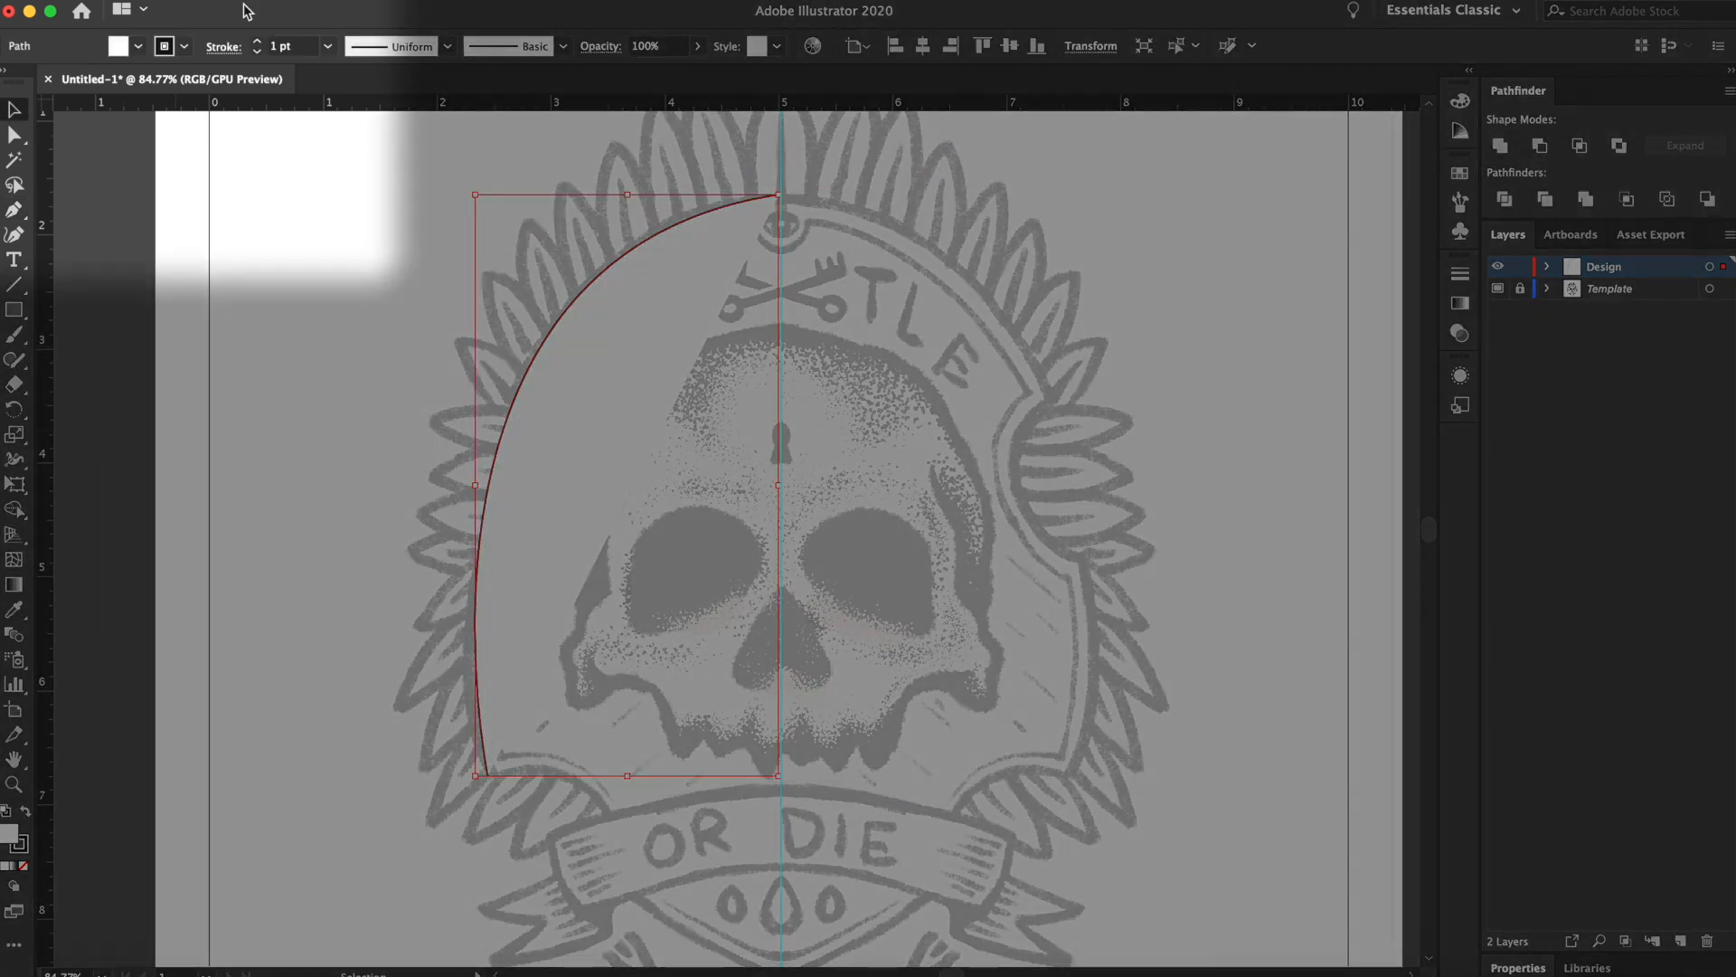
# Set the curve's fill to none and its stroke weight to 3 pt
pyautogui.click(138, 46)
pyautogui.click(11, 91)
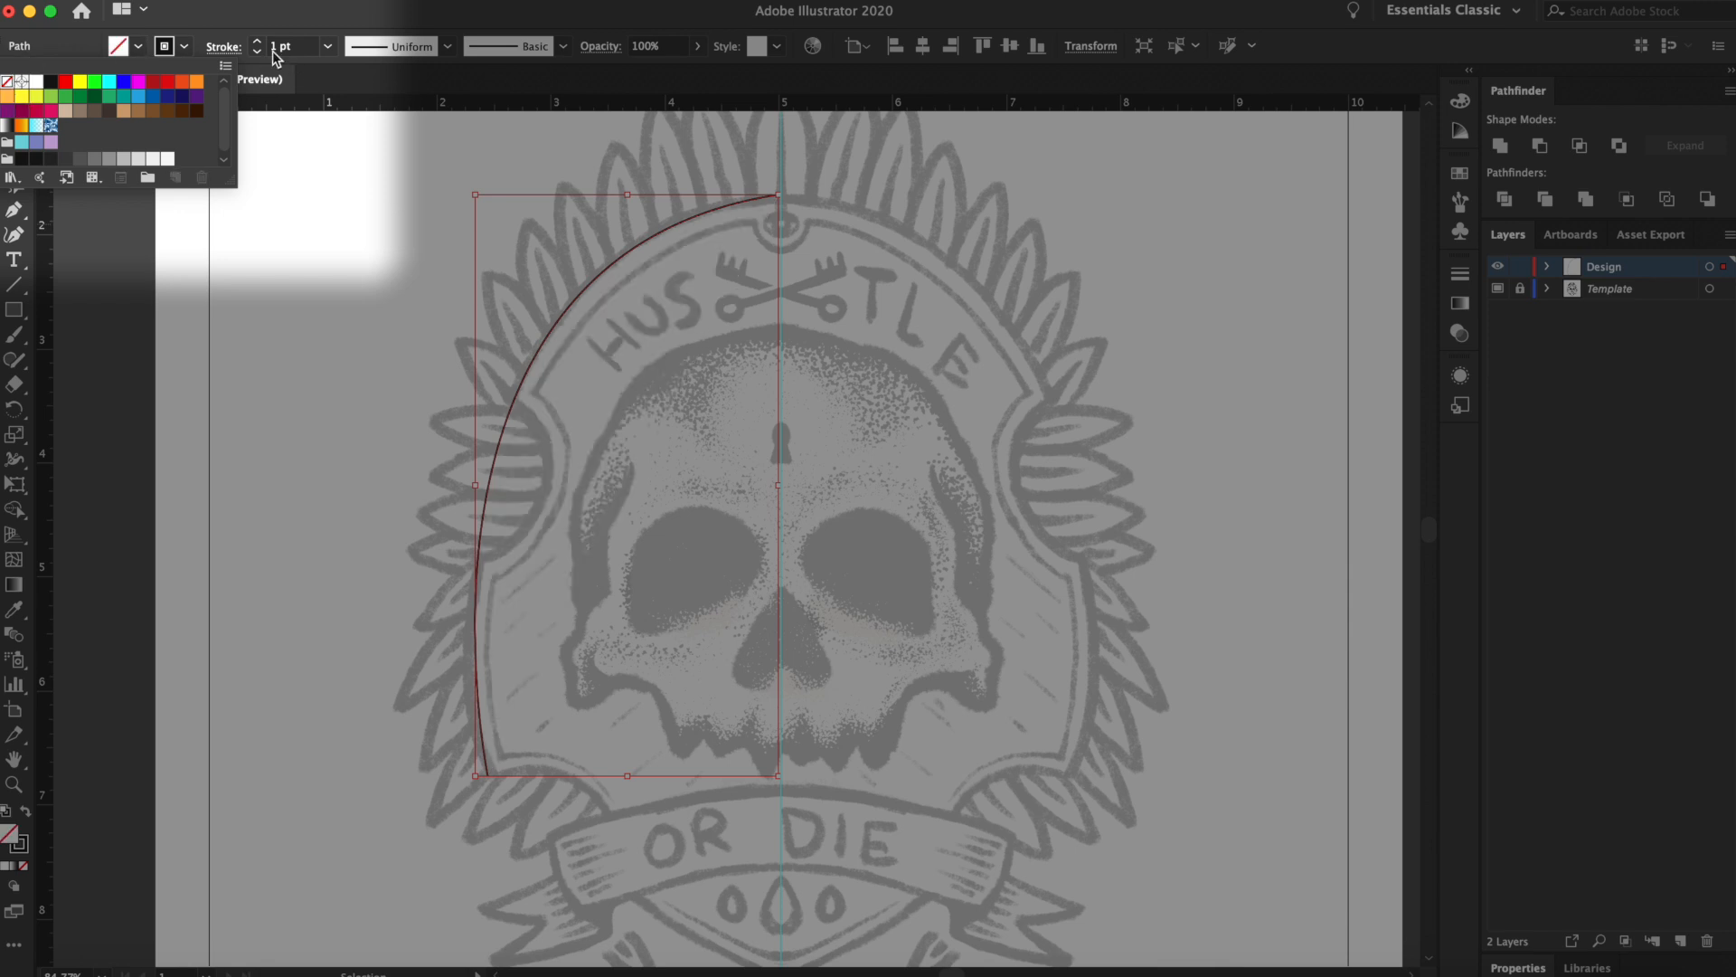
pyautogui.click(257, 43)
pyautogui.click(257, 43)
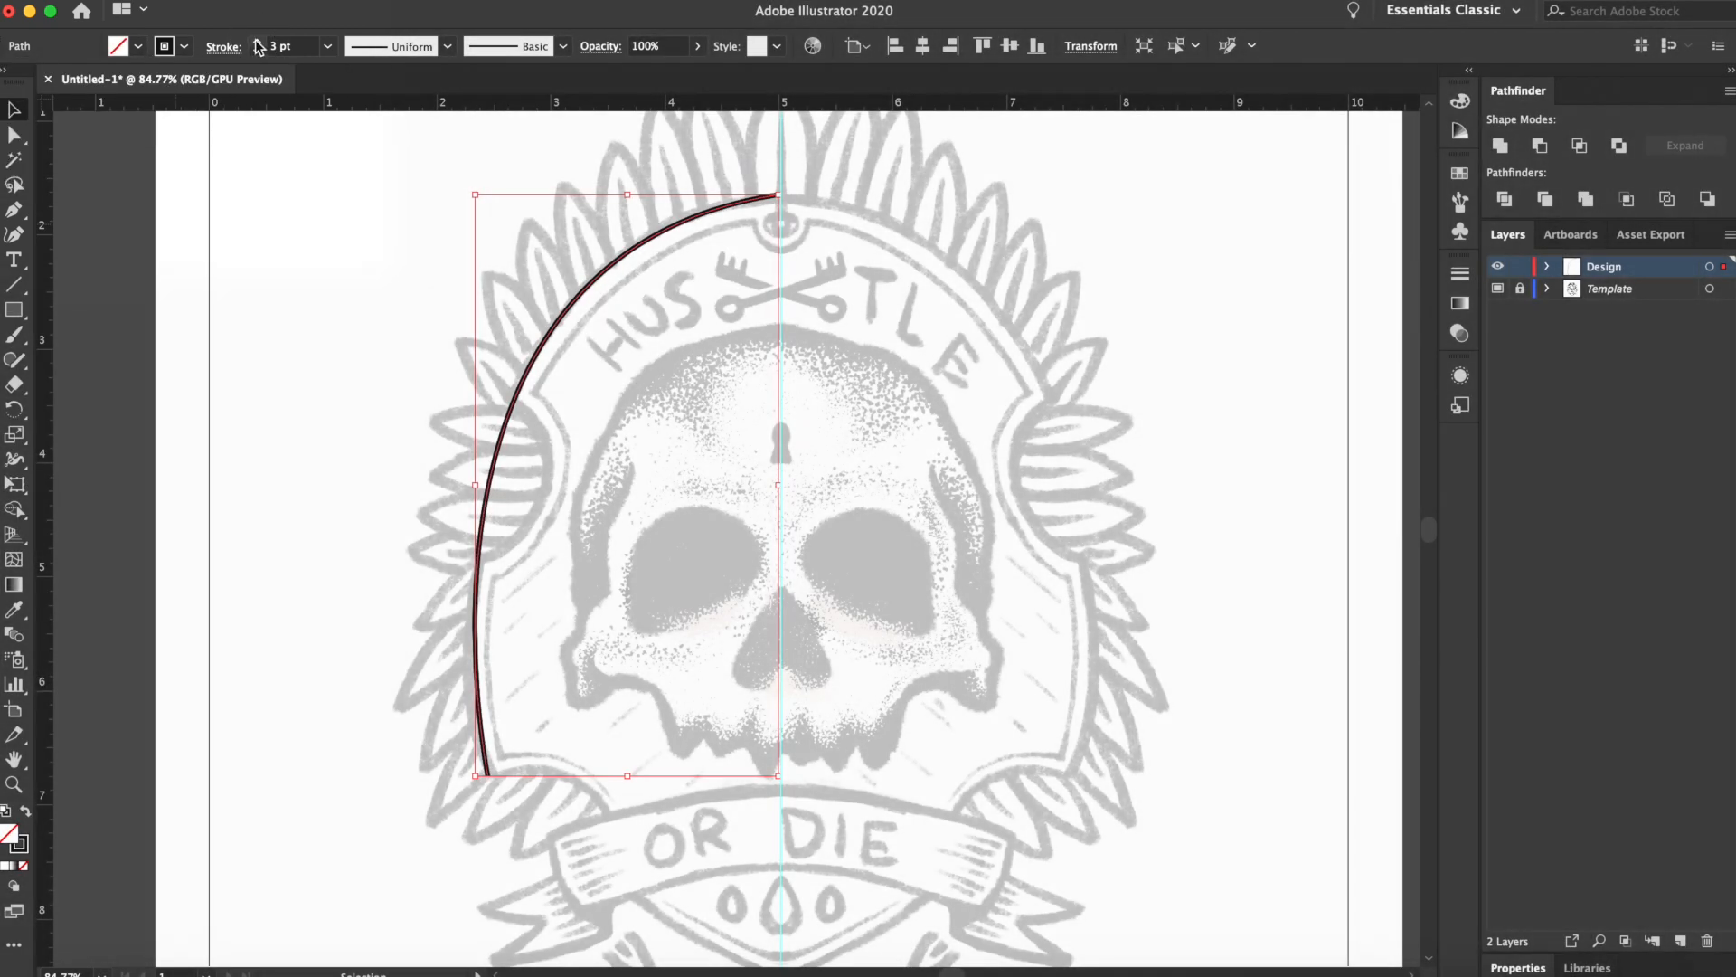
pyautogui.click(321, 259)
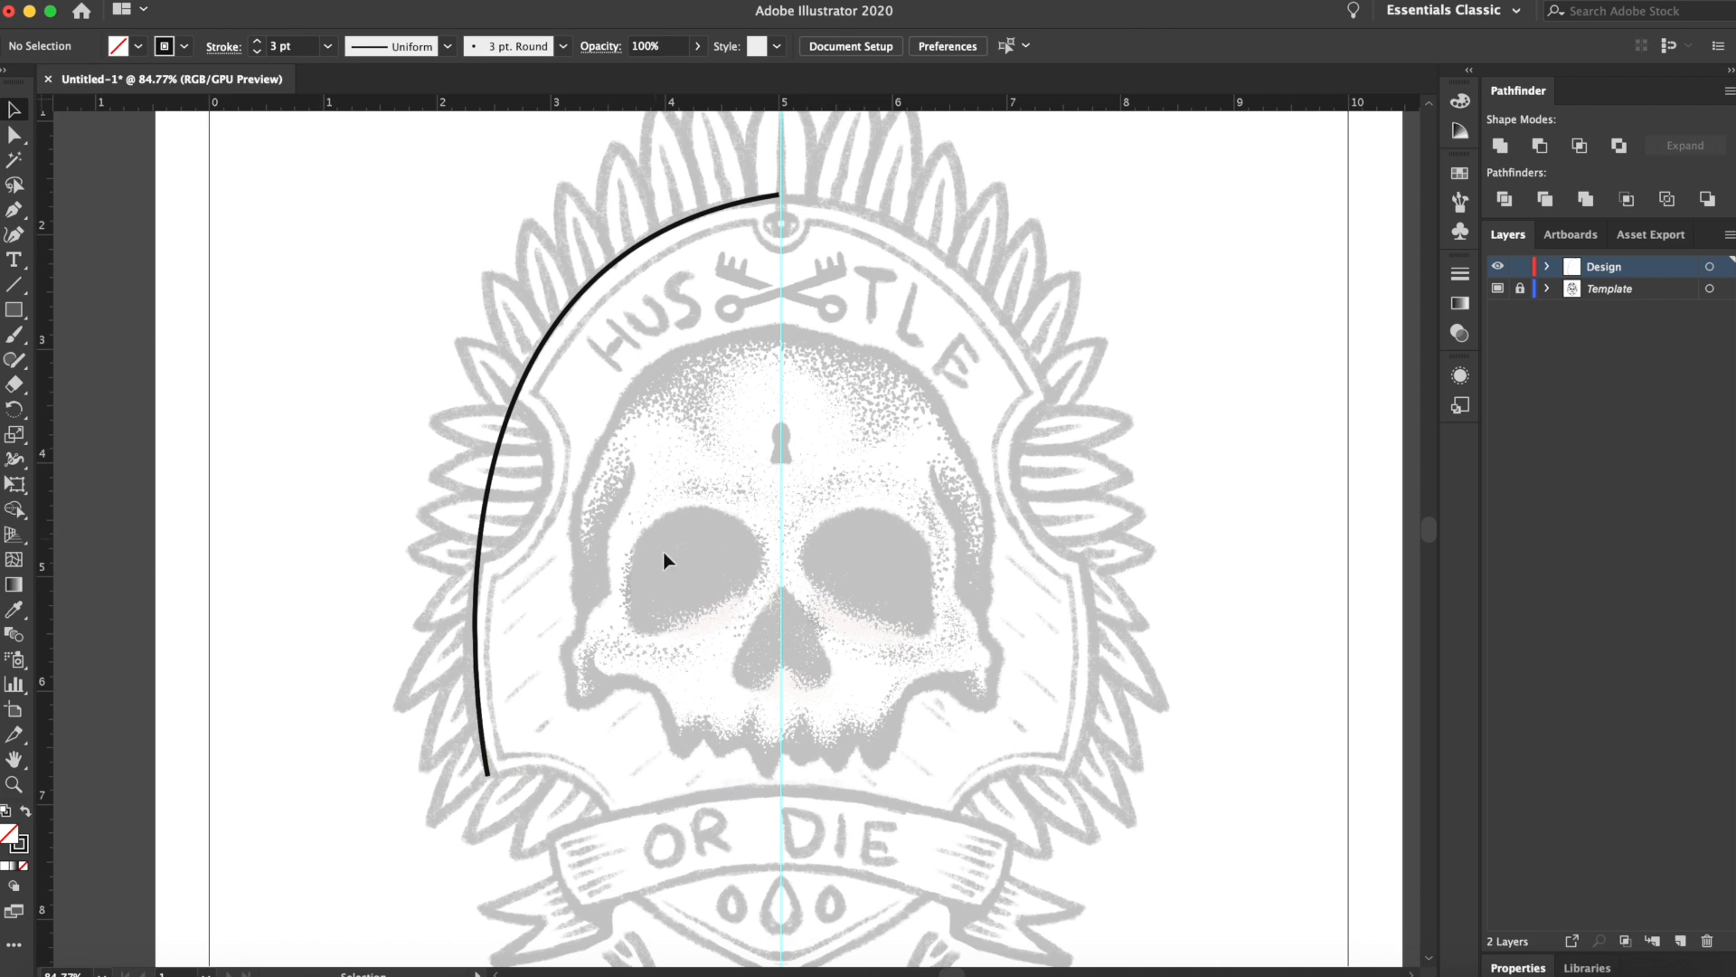
# Extend the outline from its lower-left corner with an arched Pen segment ending at the banner's upper edge, and drop the end handle
pyautogui.moveTo(671, 553); pyautogui.dragTo(666, 383)
pyautogui.click(14, 210)
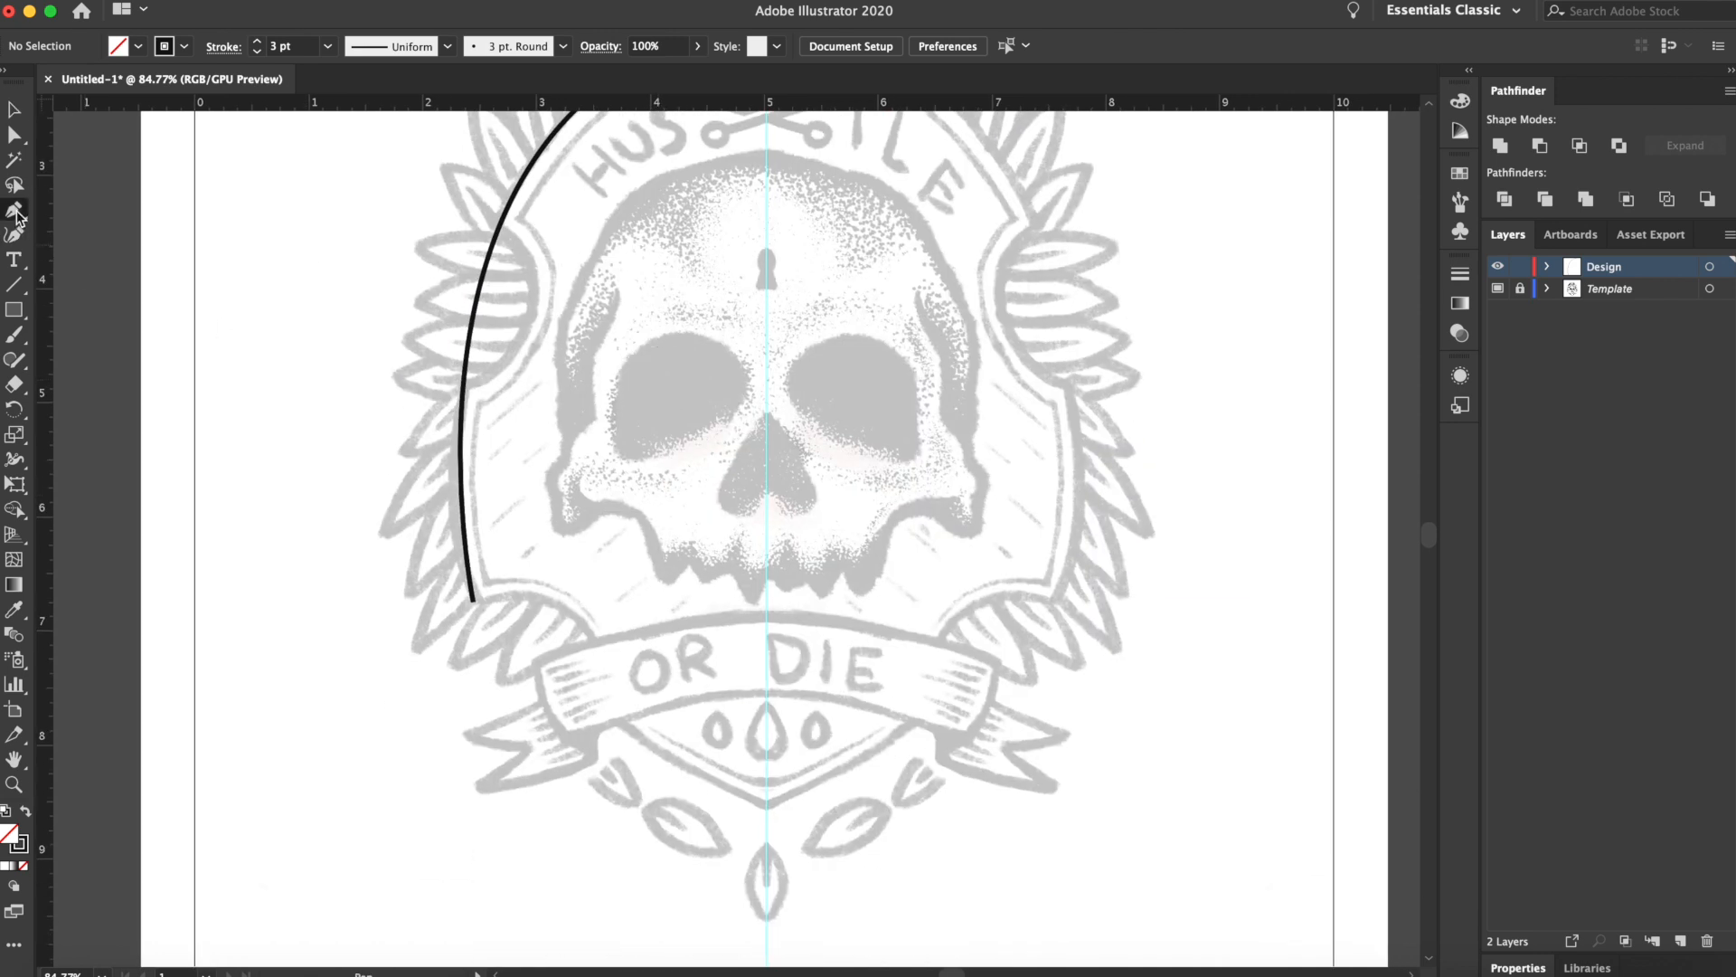
pyautogui.scroll(2, 480, 613)
pyautogui.click(472, 601)
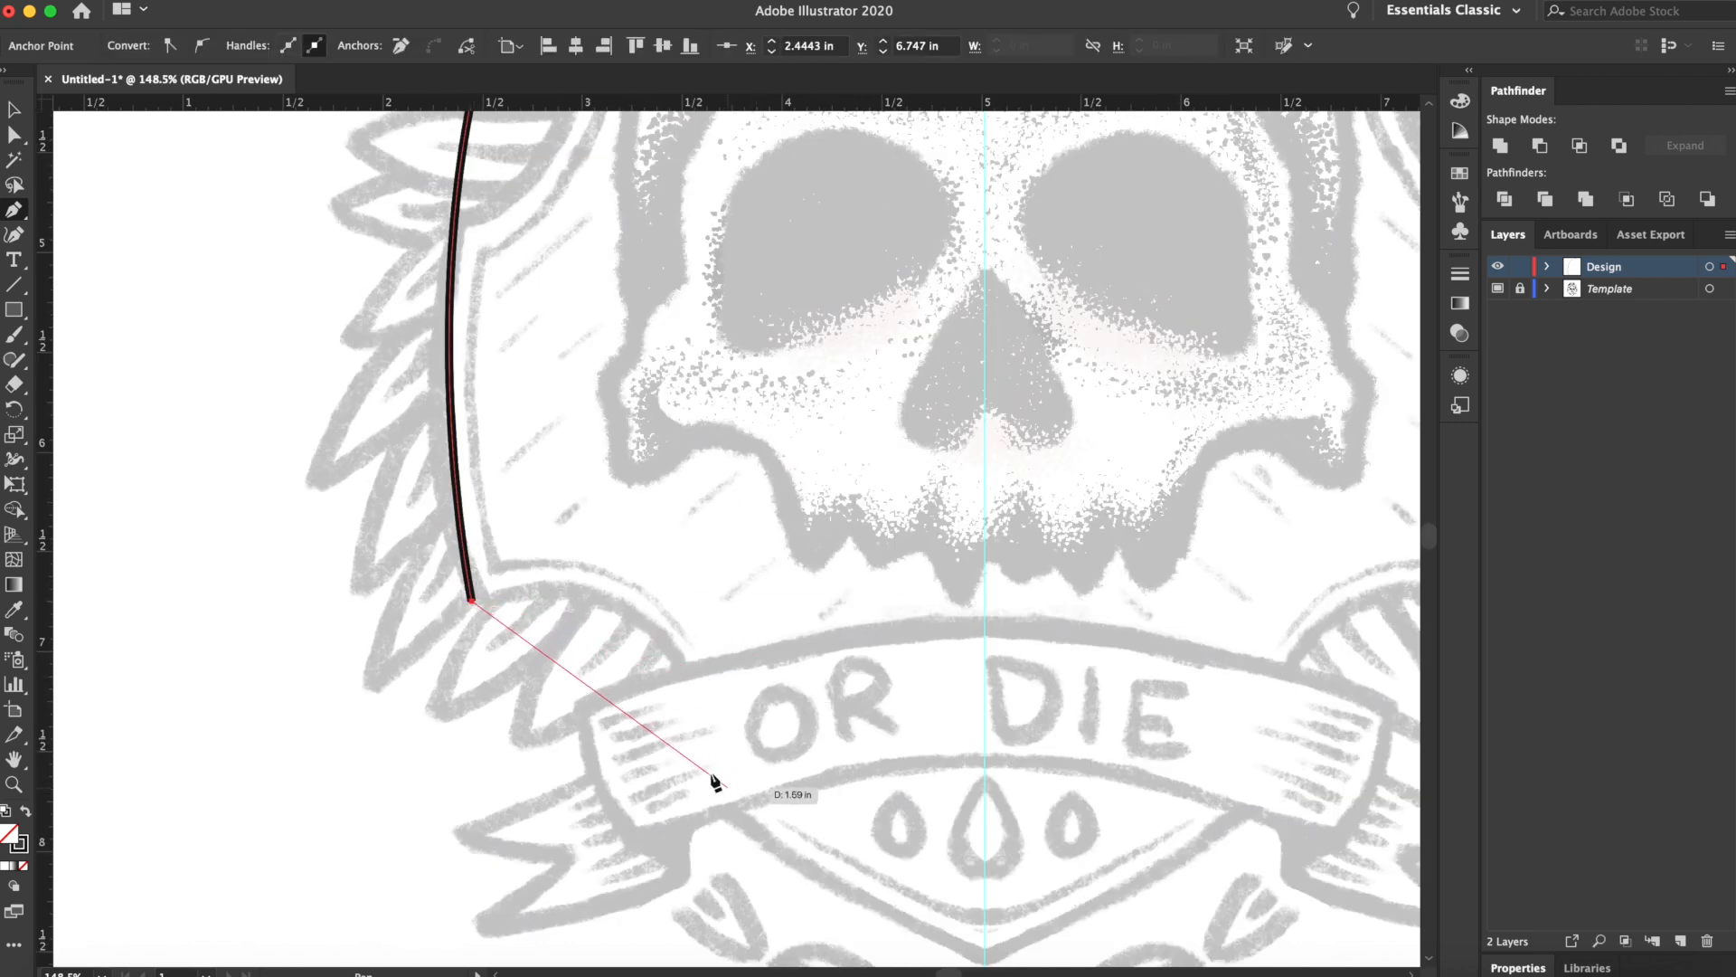
pyautogui.moveTo(681, 674); pyautogui.dragTo(737, 802)
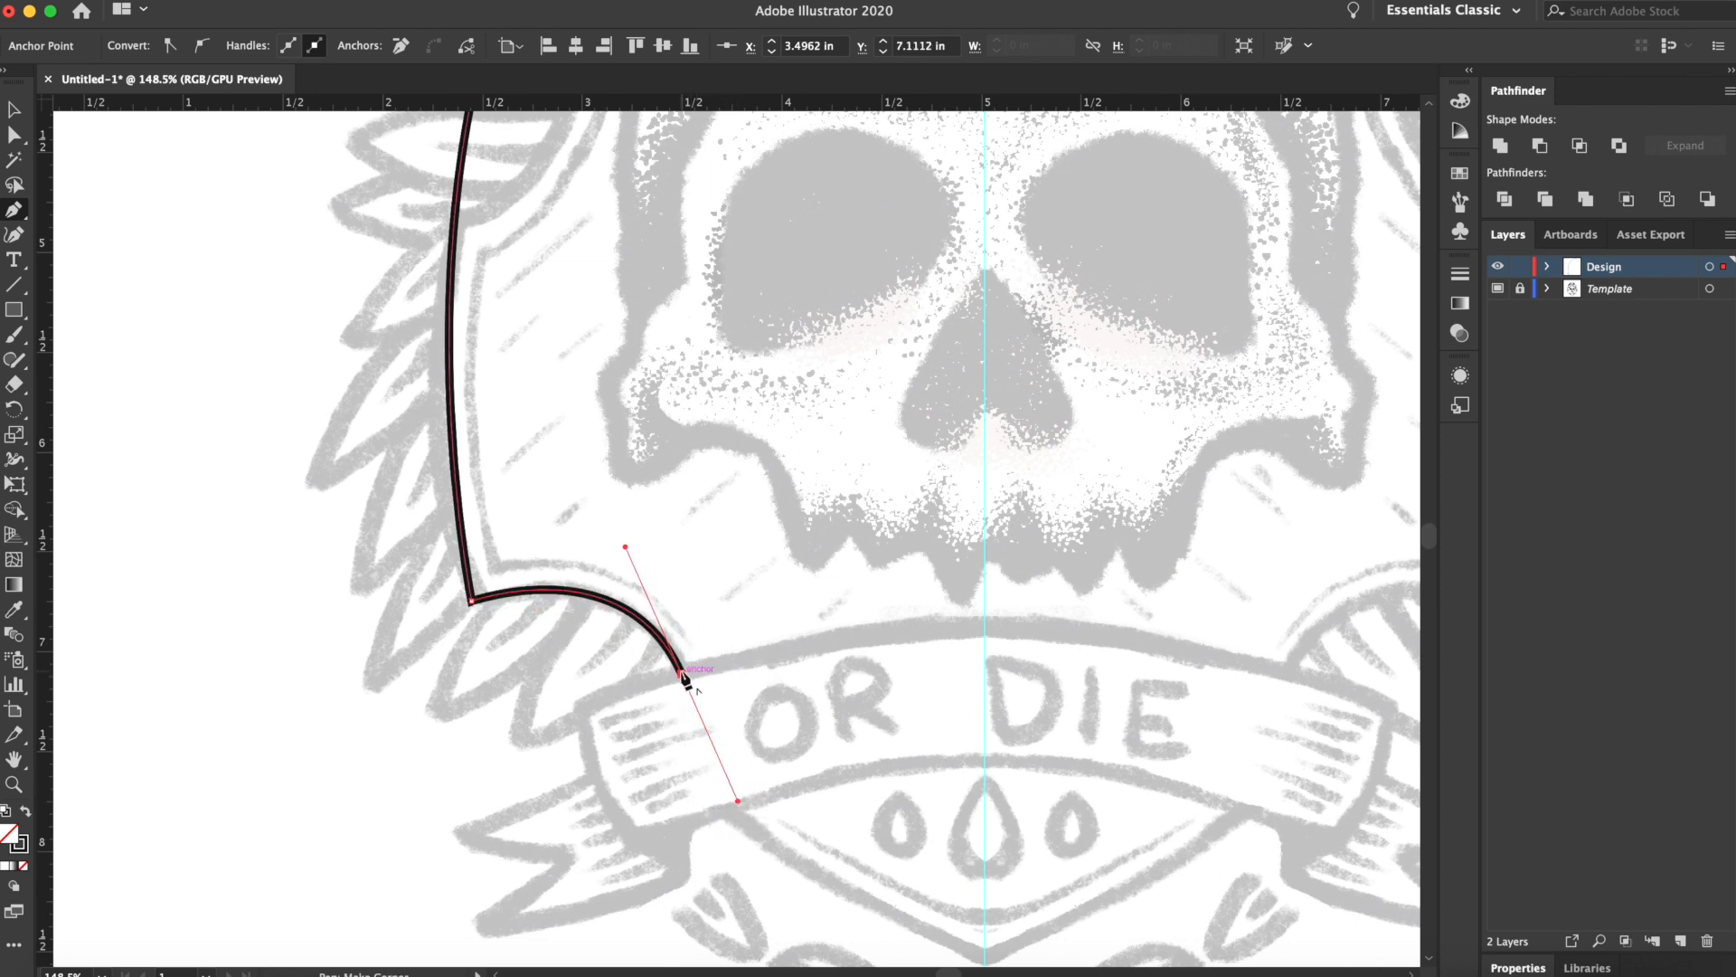
pyautogui.scroll(-4, 717, 622)
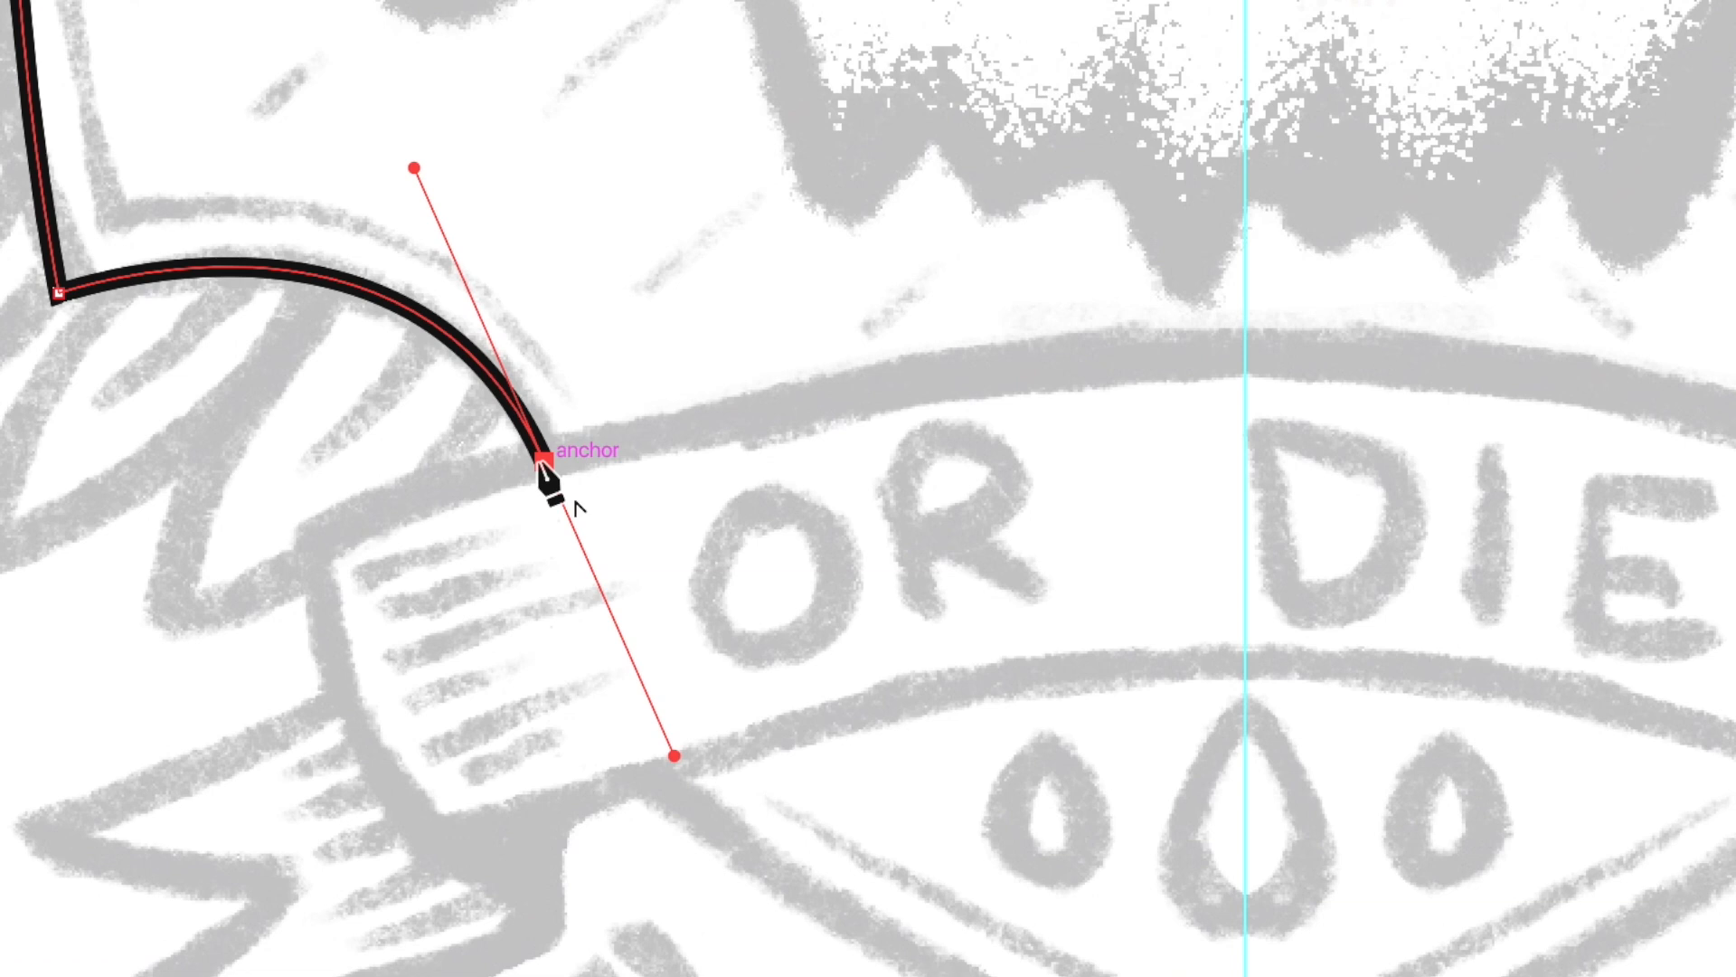
pyautogui.click(545, 466)
pyautogui.moveTo(546, 475); pyautogui.dragTo(18, 158)
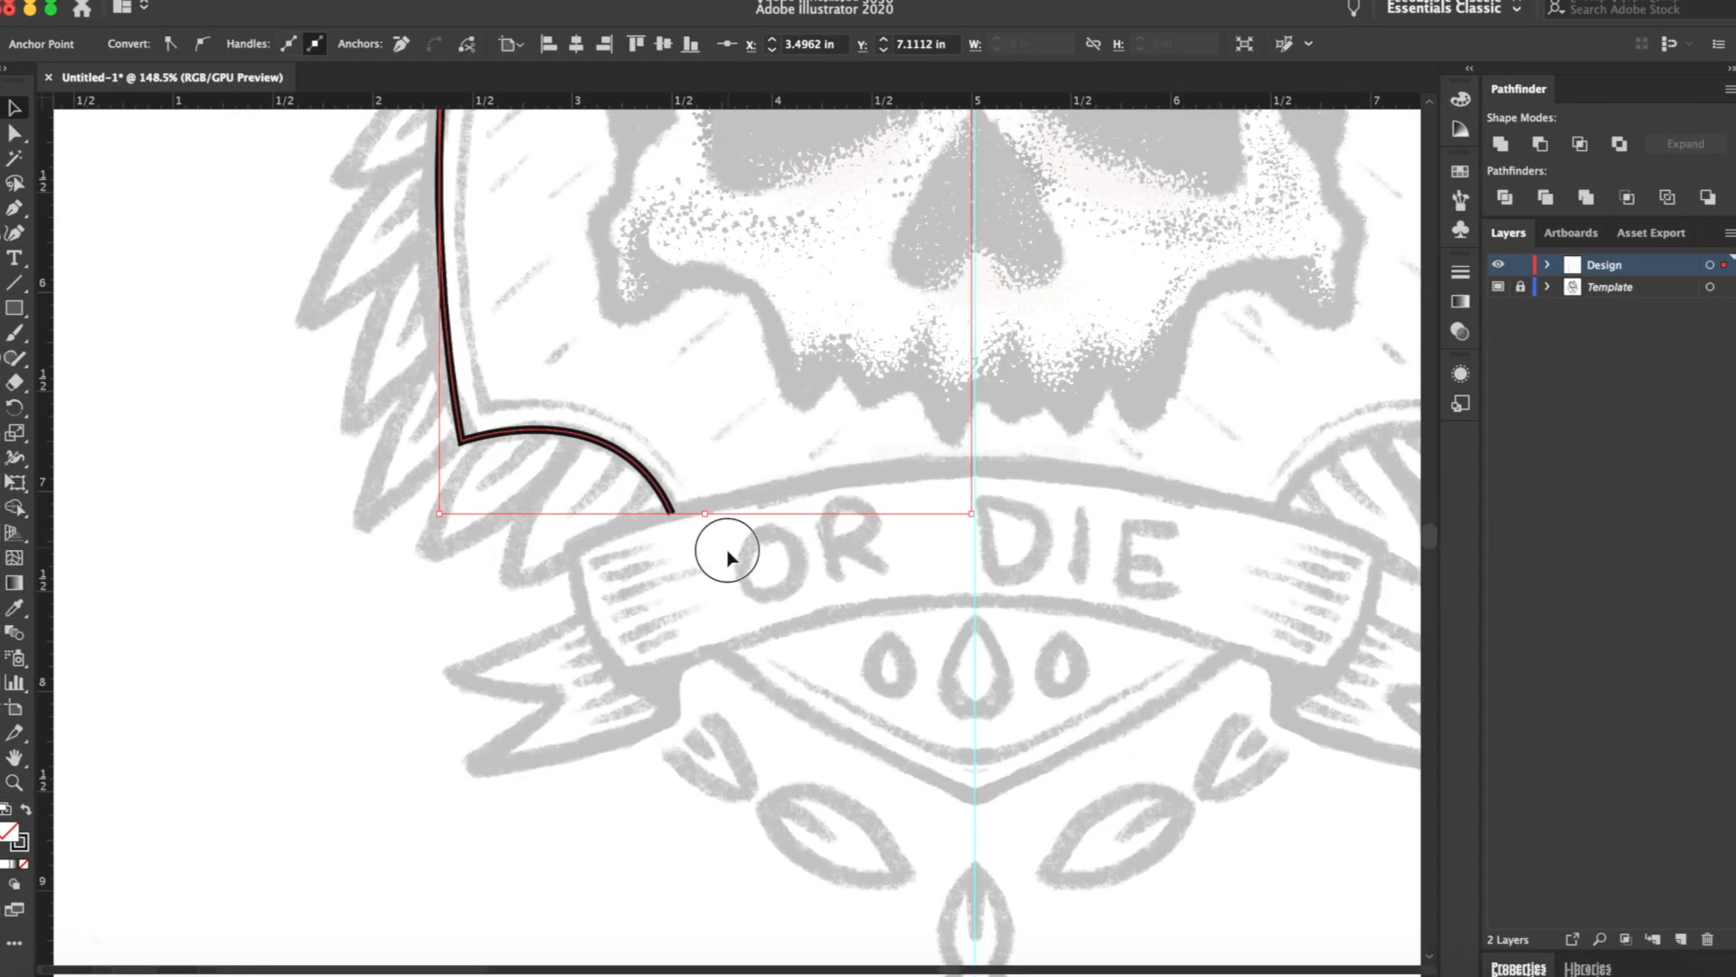
pyautogui.click(723, 544)
# Draw a circle about 1.54 in across over the notch on the badge's left side with the Ellipse tool
pyautogui.scroll(5, 709, 506)
pyautogui.scroll(-5, 704, 502)
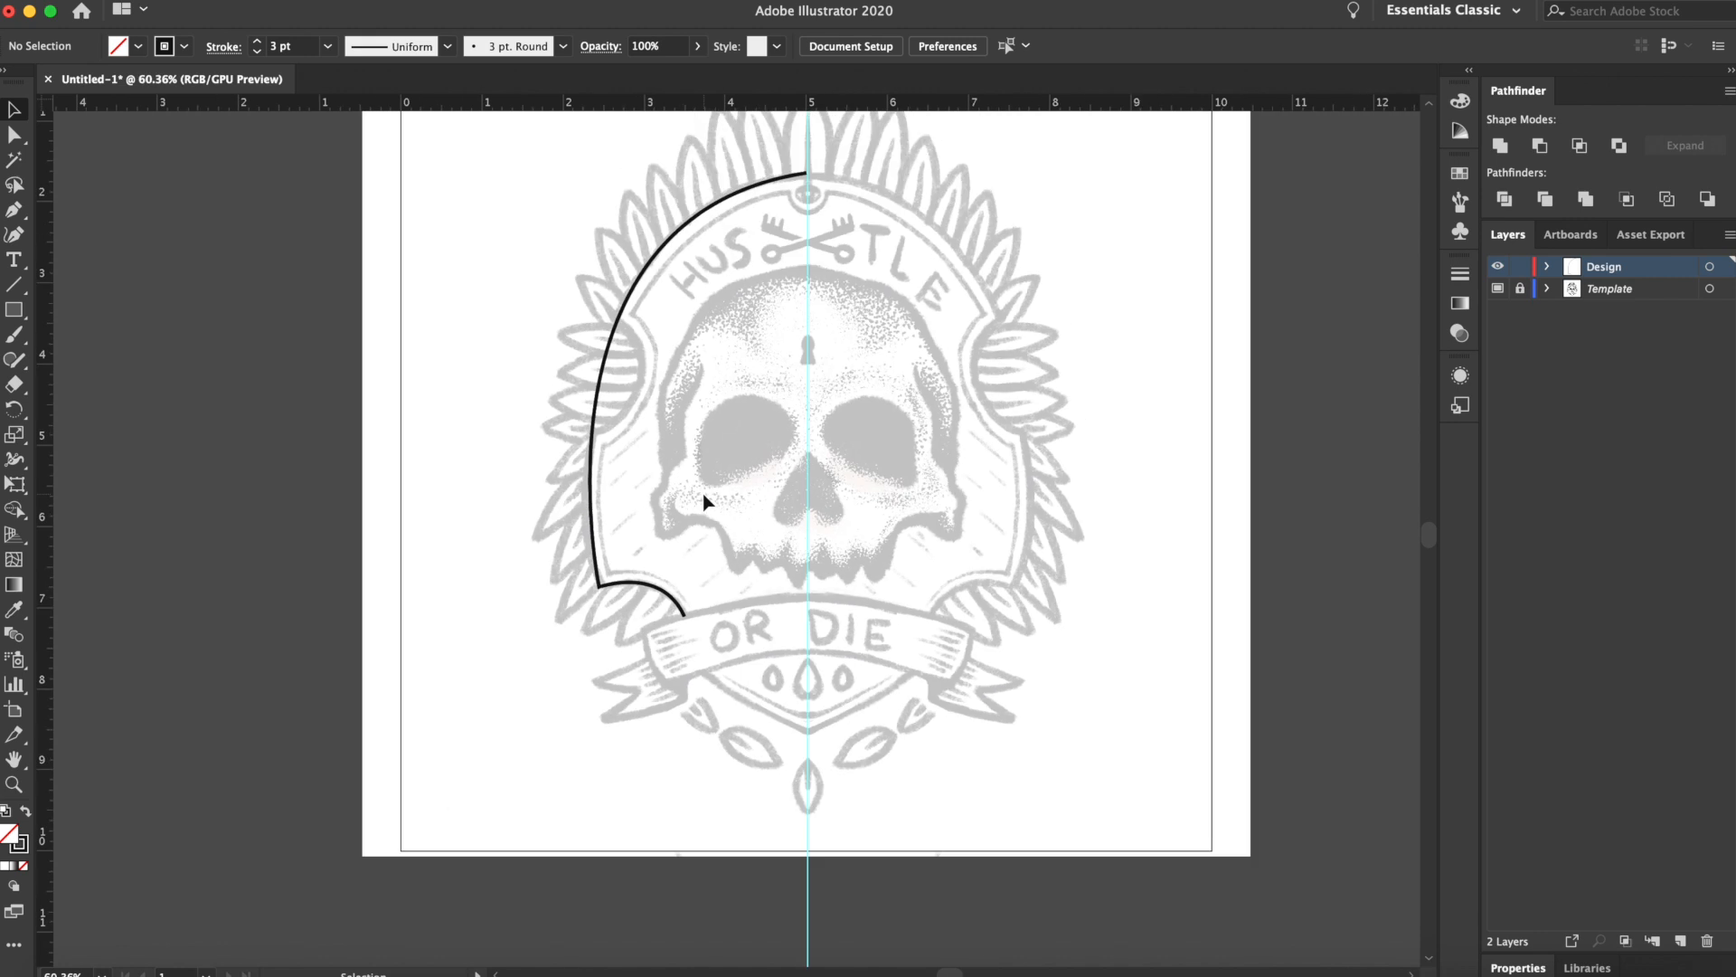
pyautogui.scroll(3, 704, 502)
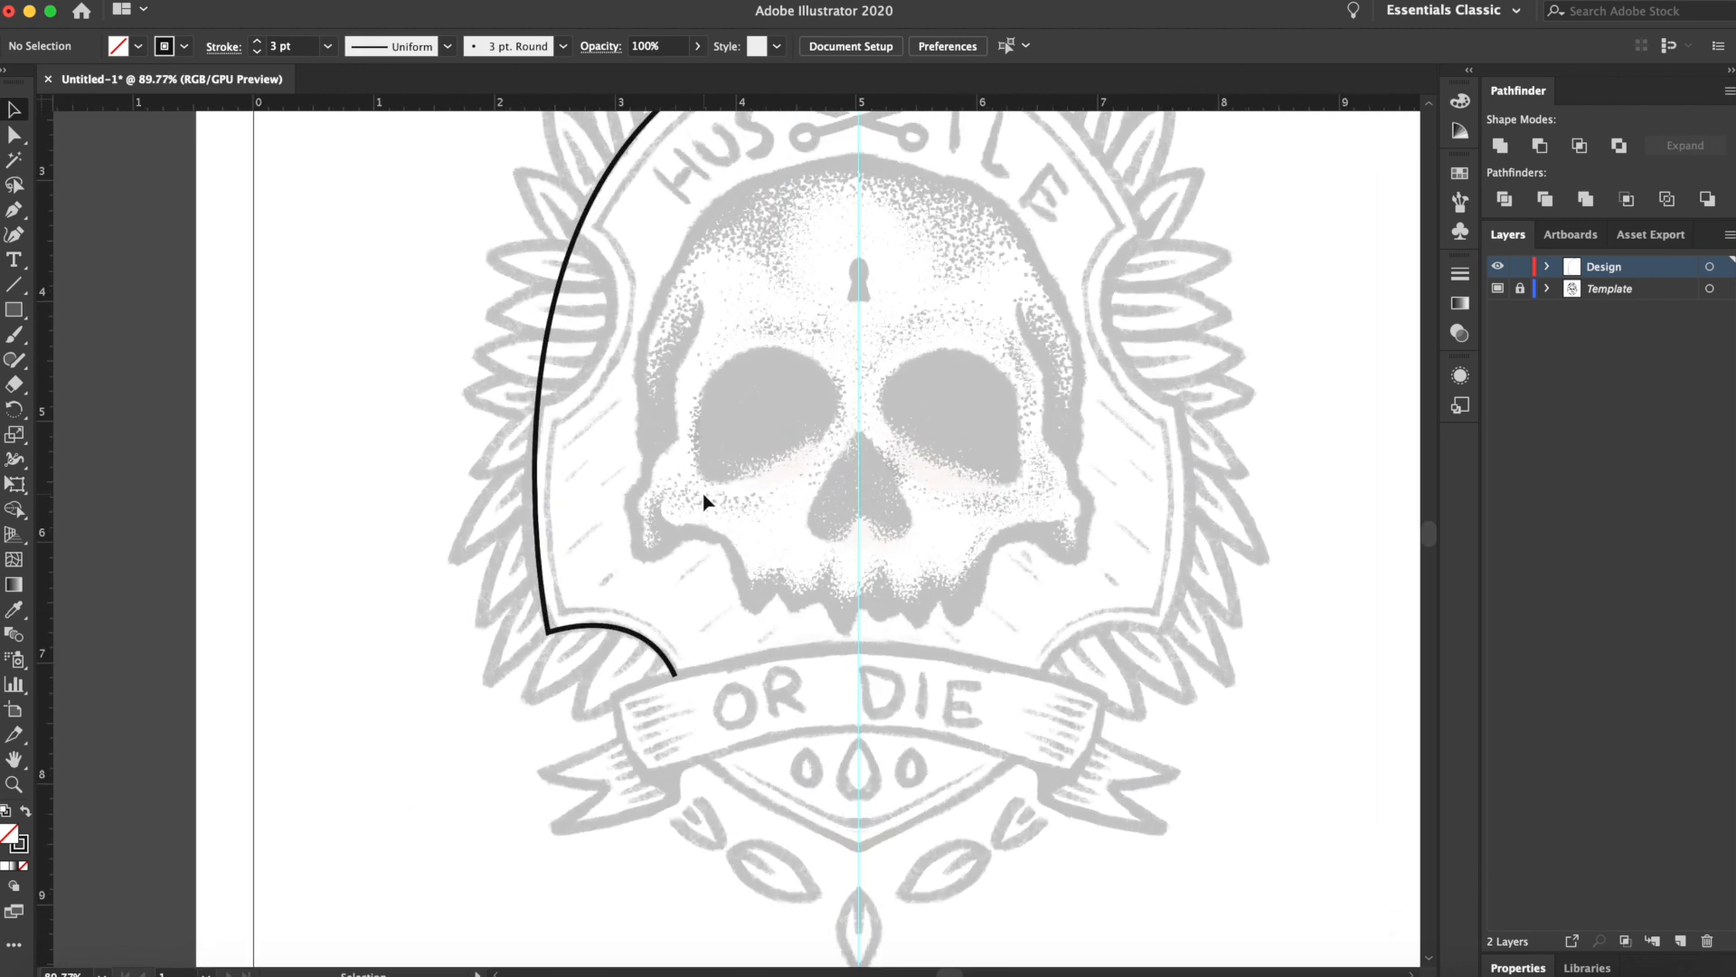
pyautogui.scroll(3, 633, 542)
pyautogui.hscroll(3, 633, 543)
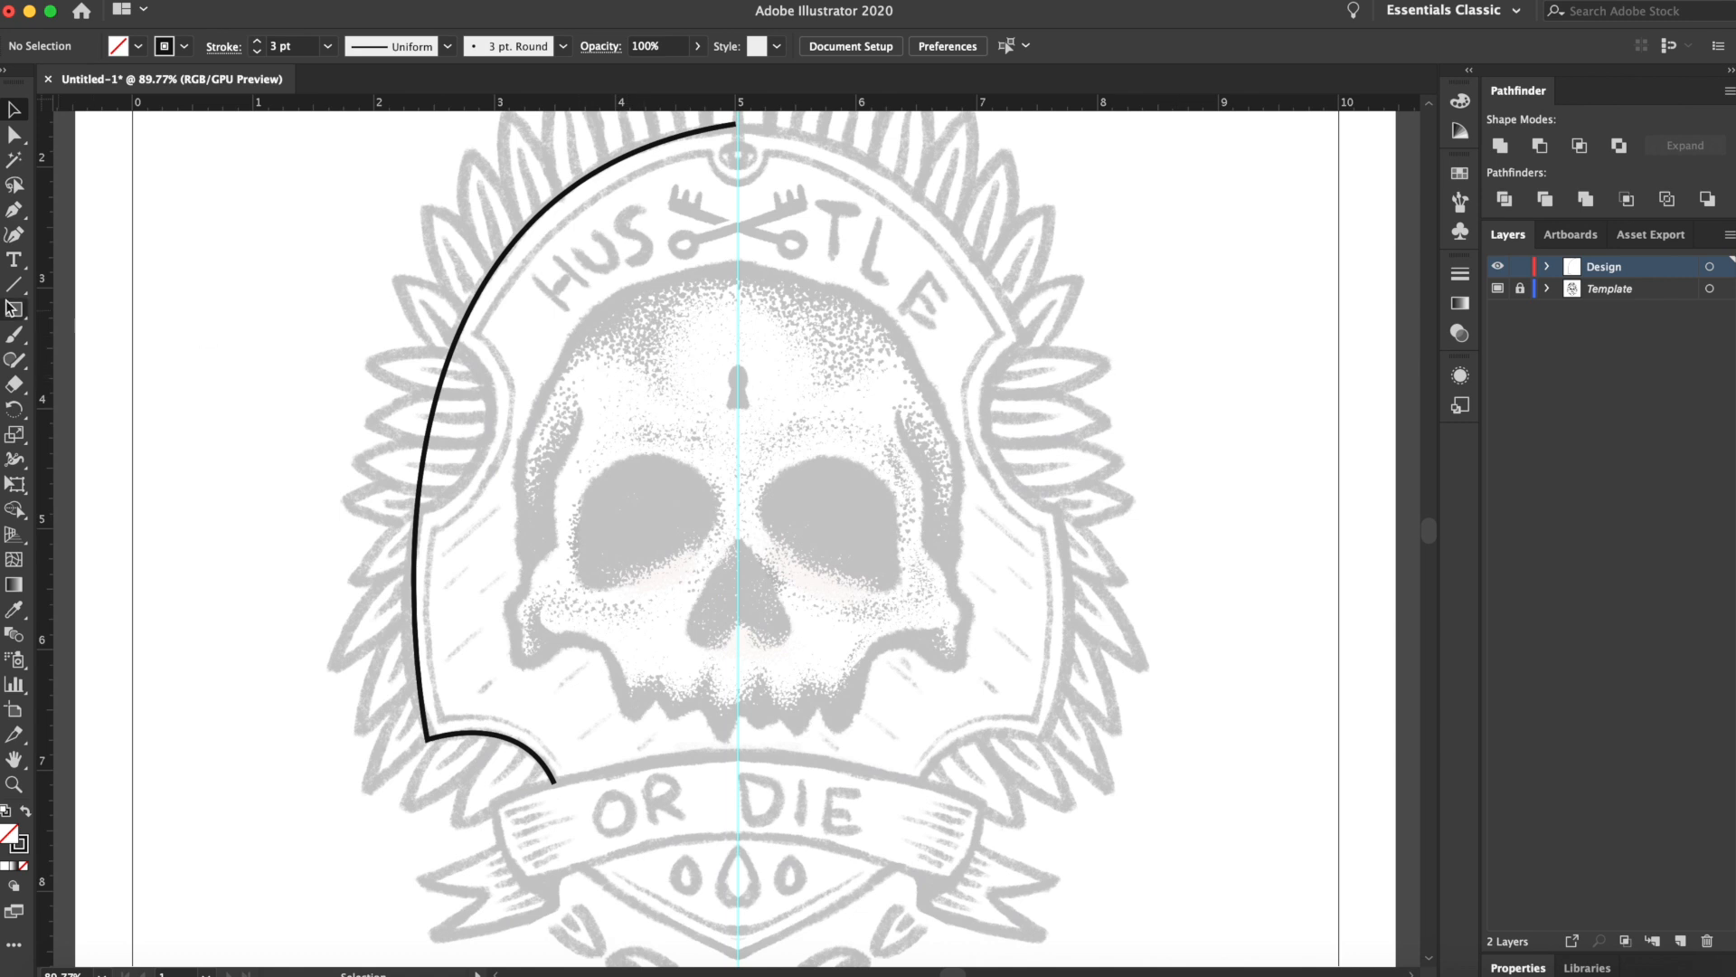
pyautogui.moveTo(14, 309); pyautogui.dragTo(72, 359)
pyautogui.moveTo(398, 398); pyautogui.dragTo(464, 510)
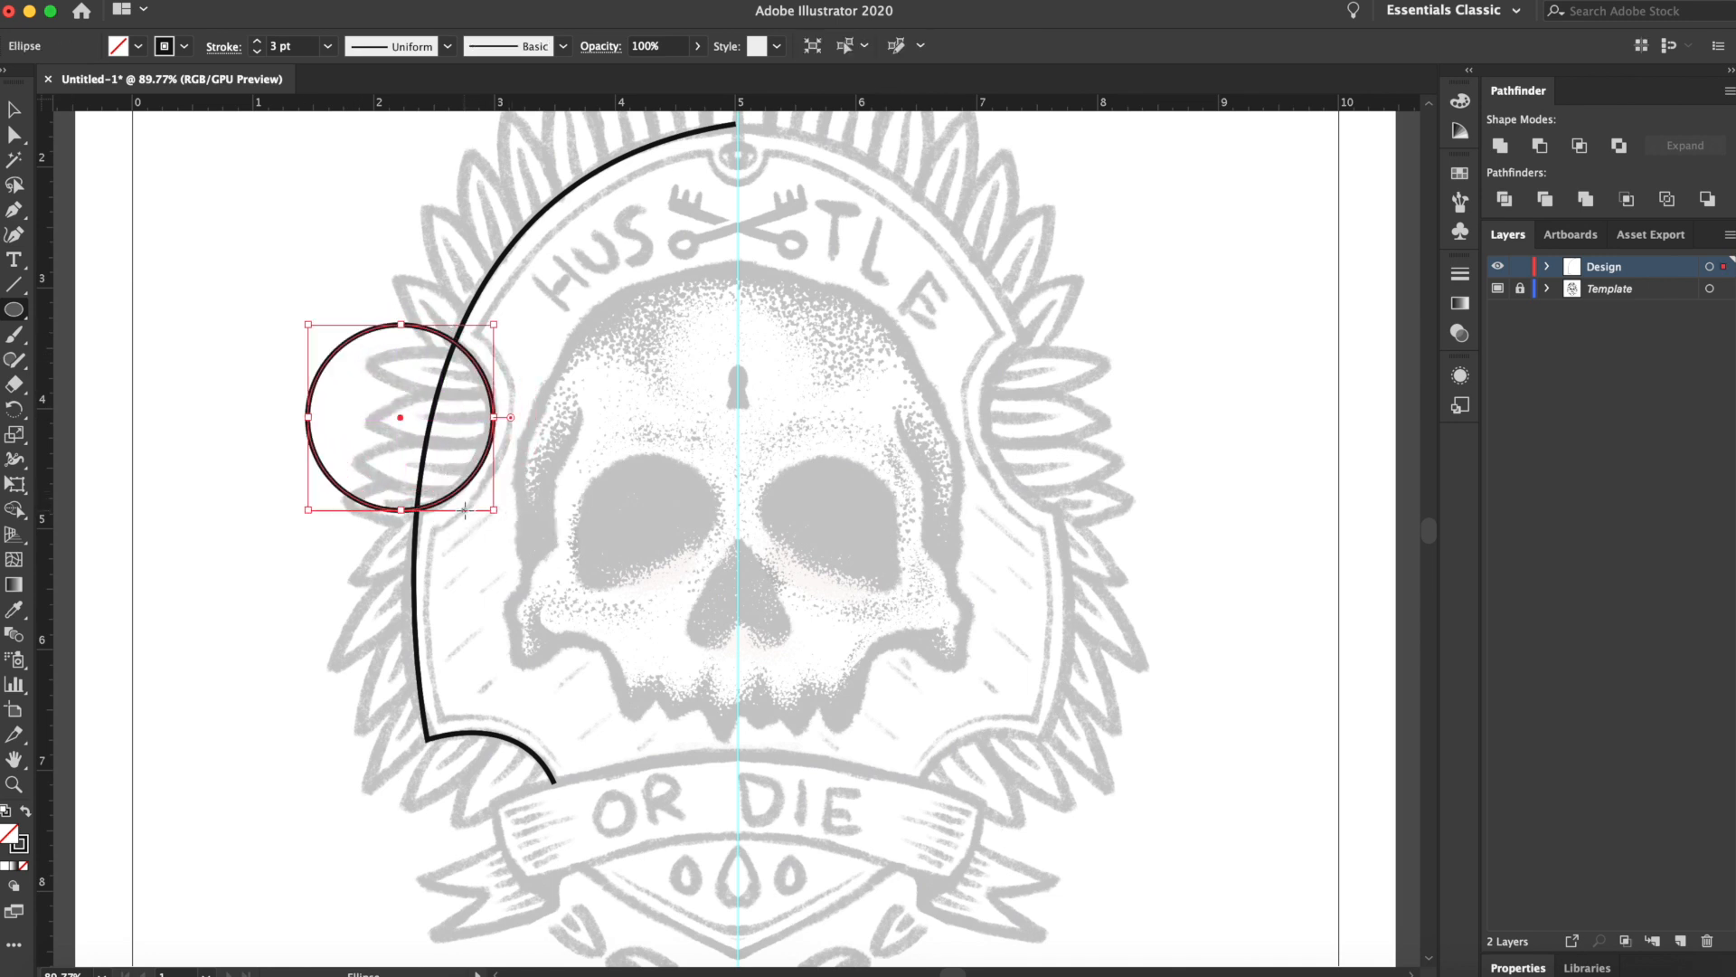
pyautogui.press('v')
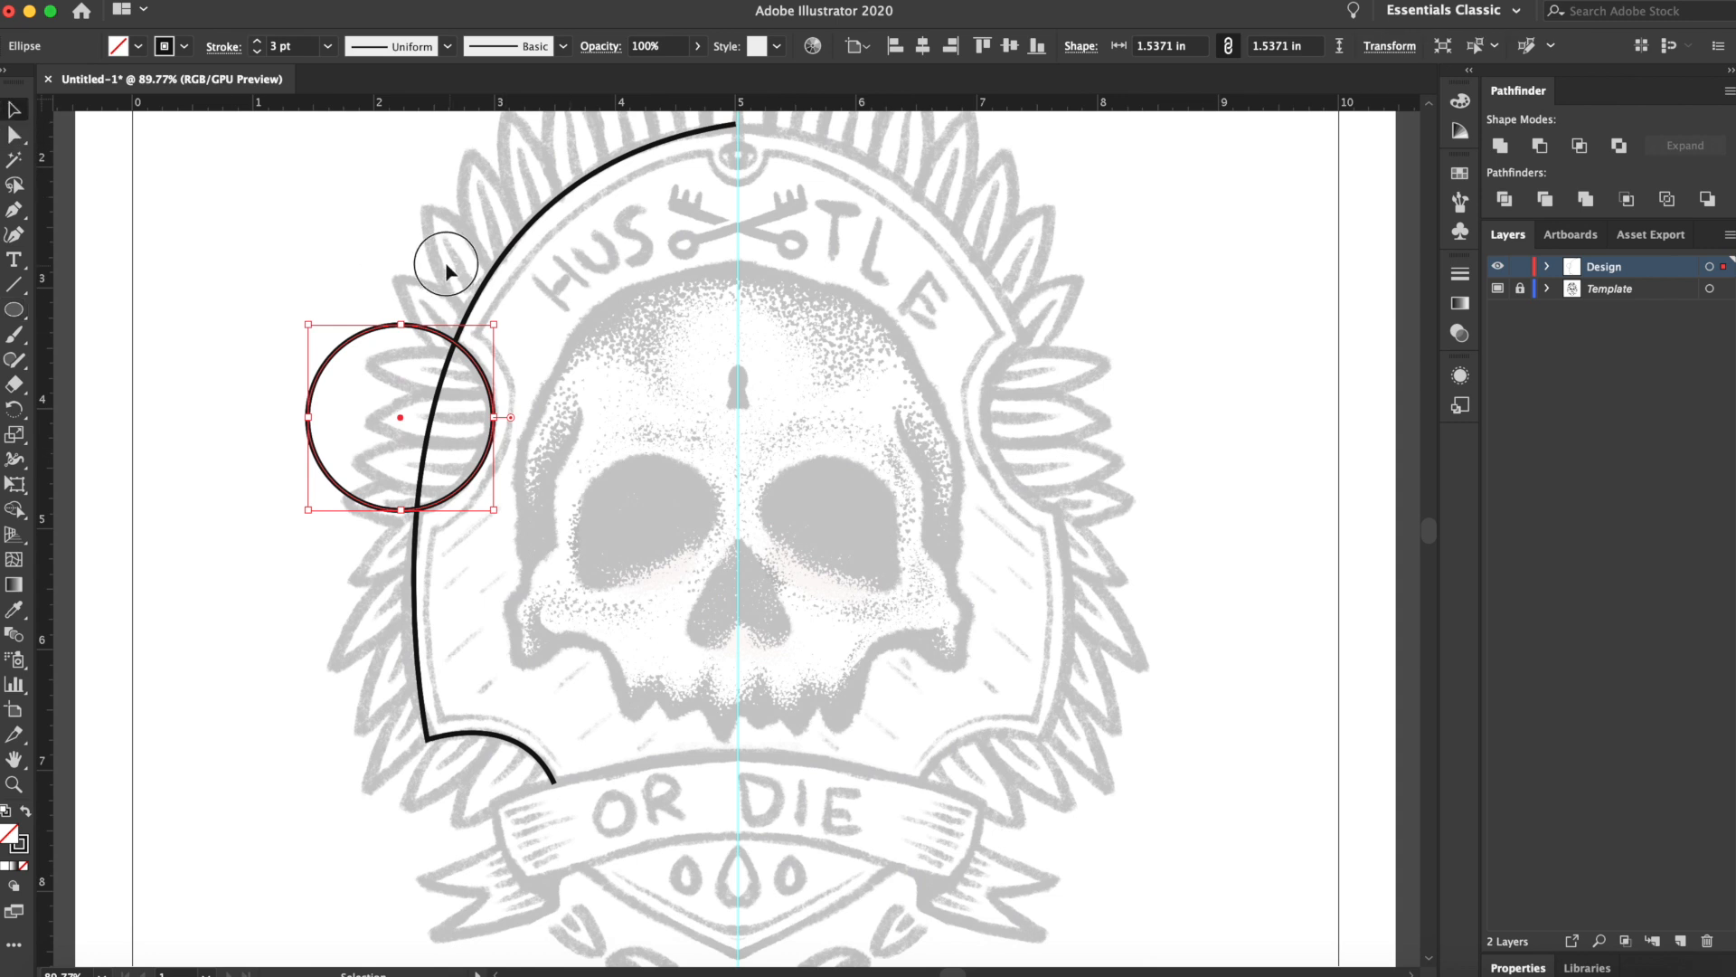
# Cut away the border segment inside the left circle and the circle's outer arc with the Shape Builder, leaving the curved notch
pyautogui.press('super+a')
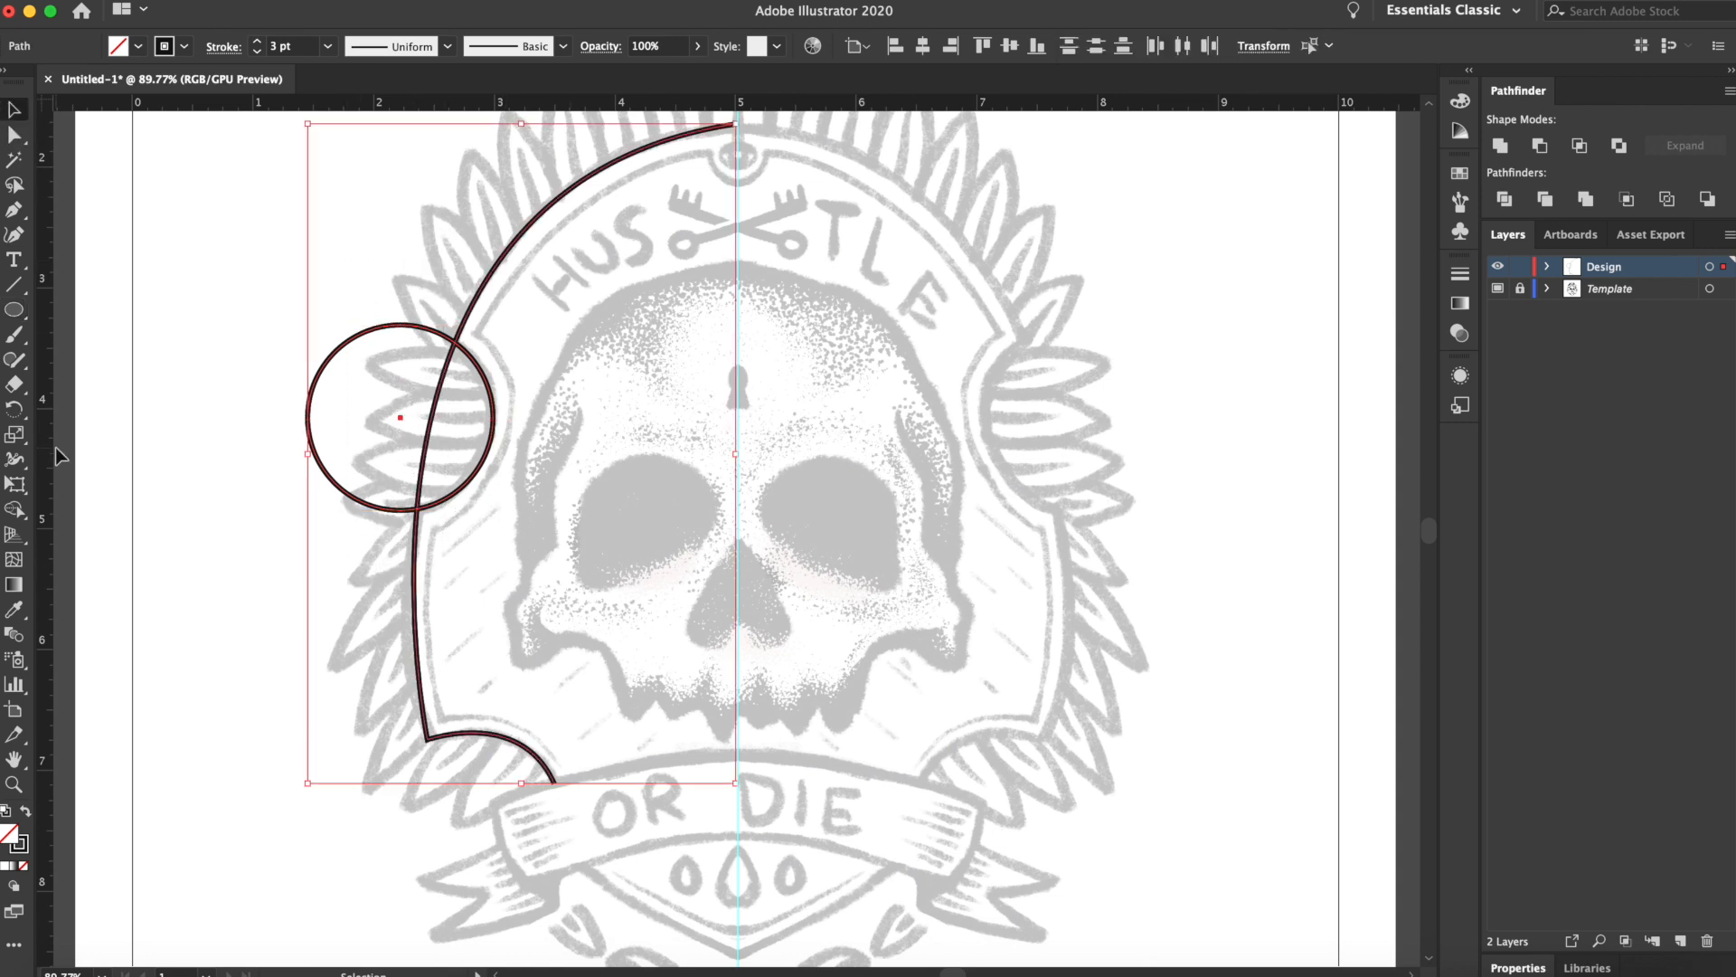
pyautogui.click(14, 509)
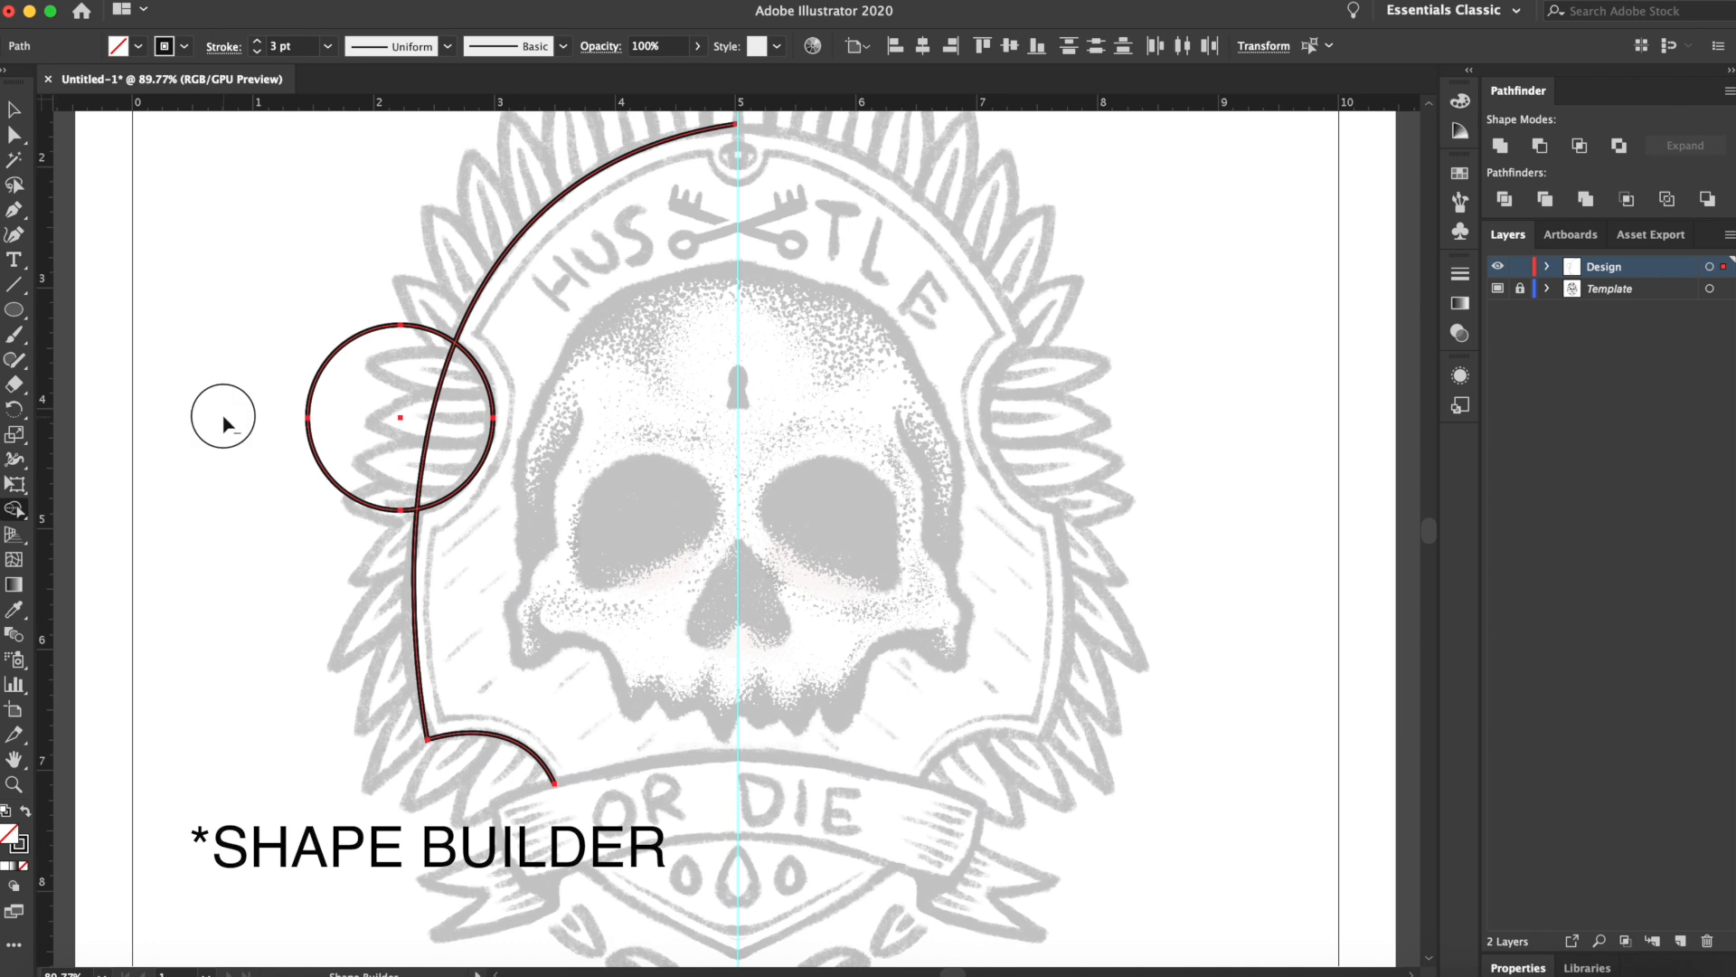
pyautogui.keyDown('alt'); pyautogui.click(439, 400); pyautogui.keyUp('alt')
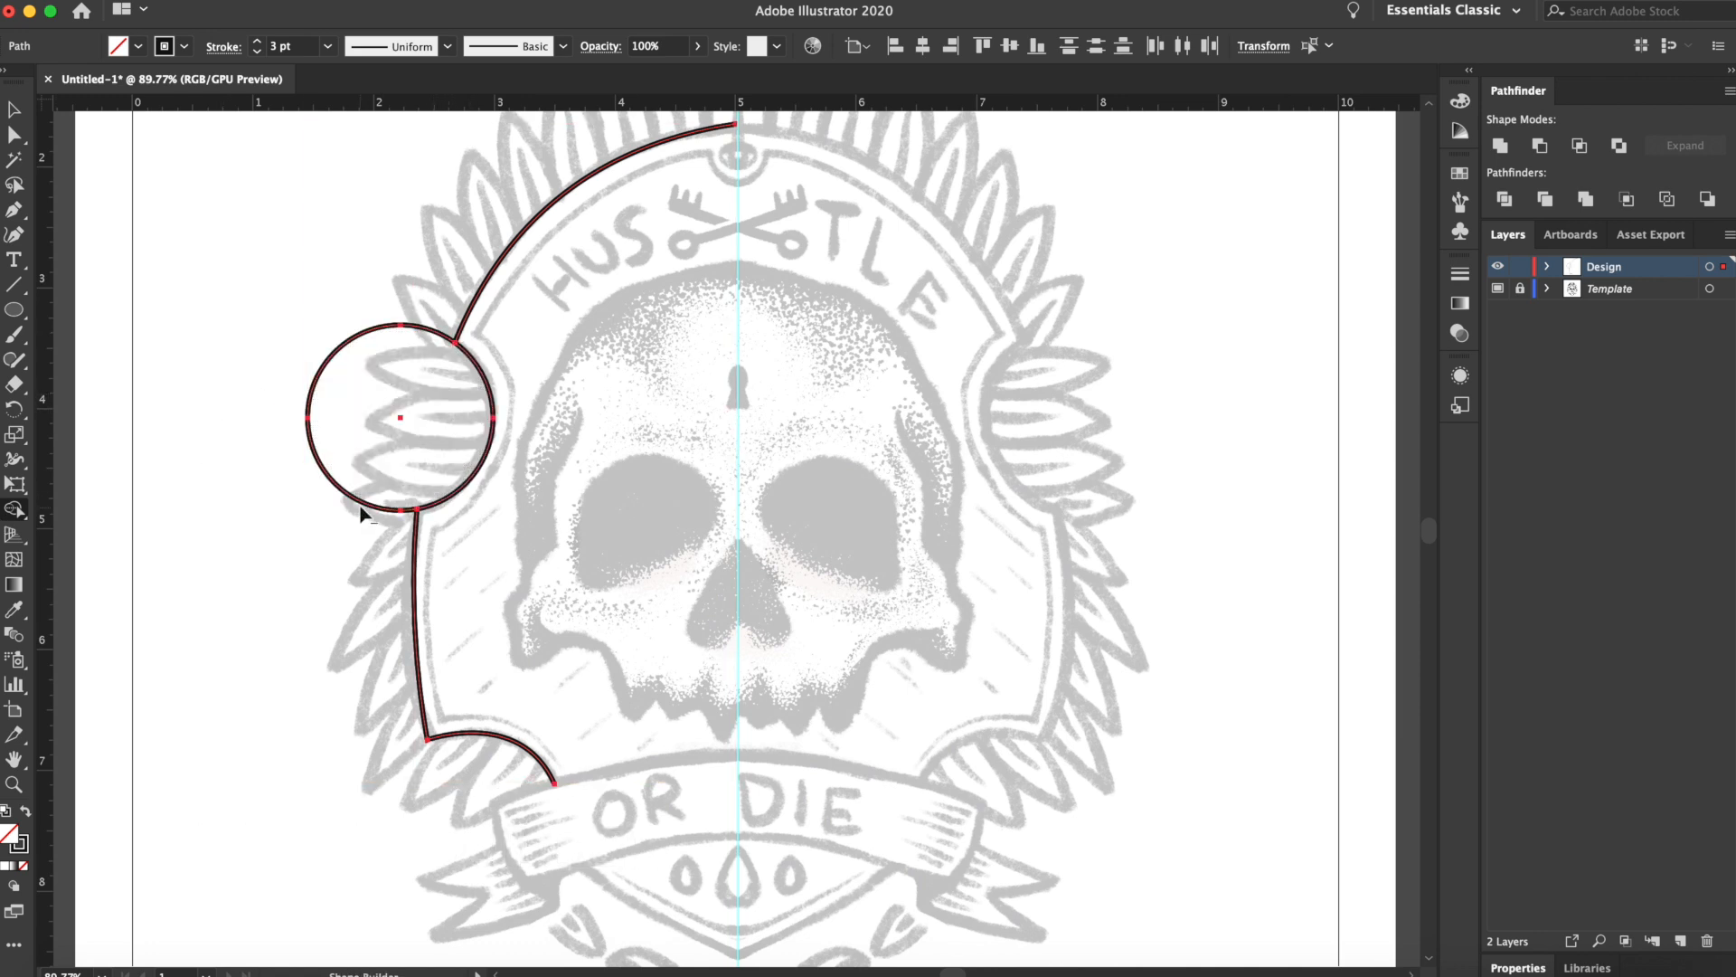
pyautogui.keyDown('alt'); pyautogui.click(361, 506); pyautogui.keyUp('alt')
pyautogui.press('a')
pyautogui.click(416, 371)
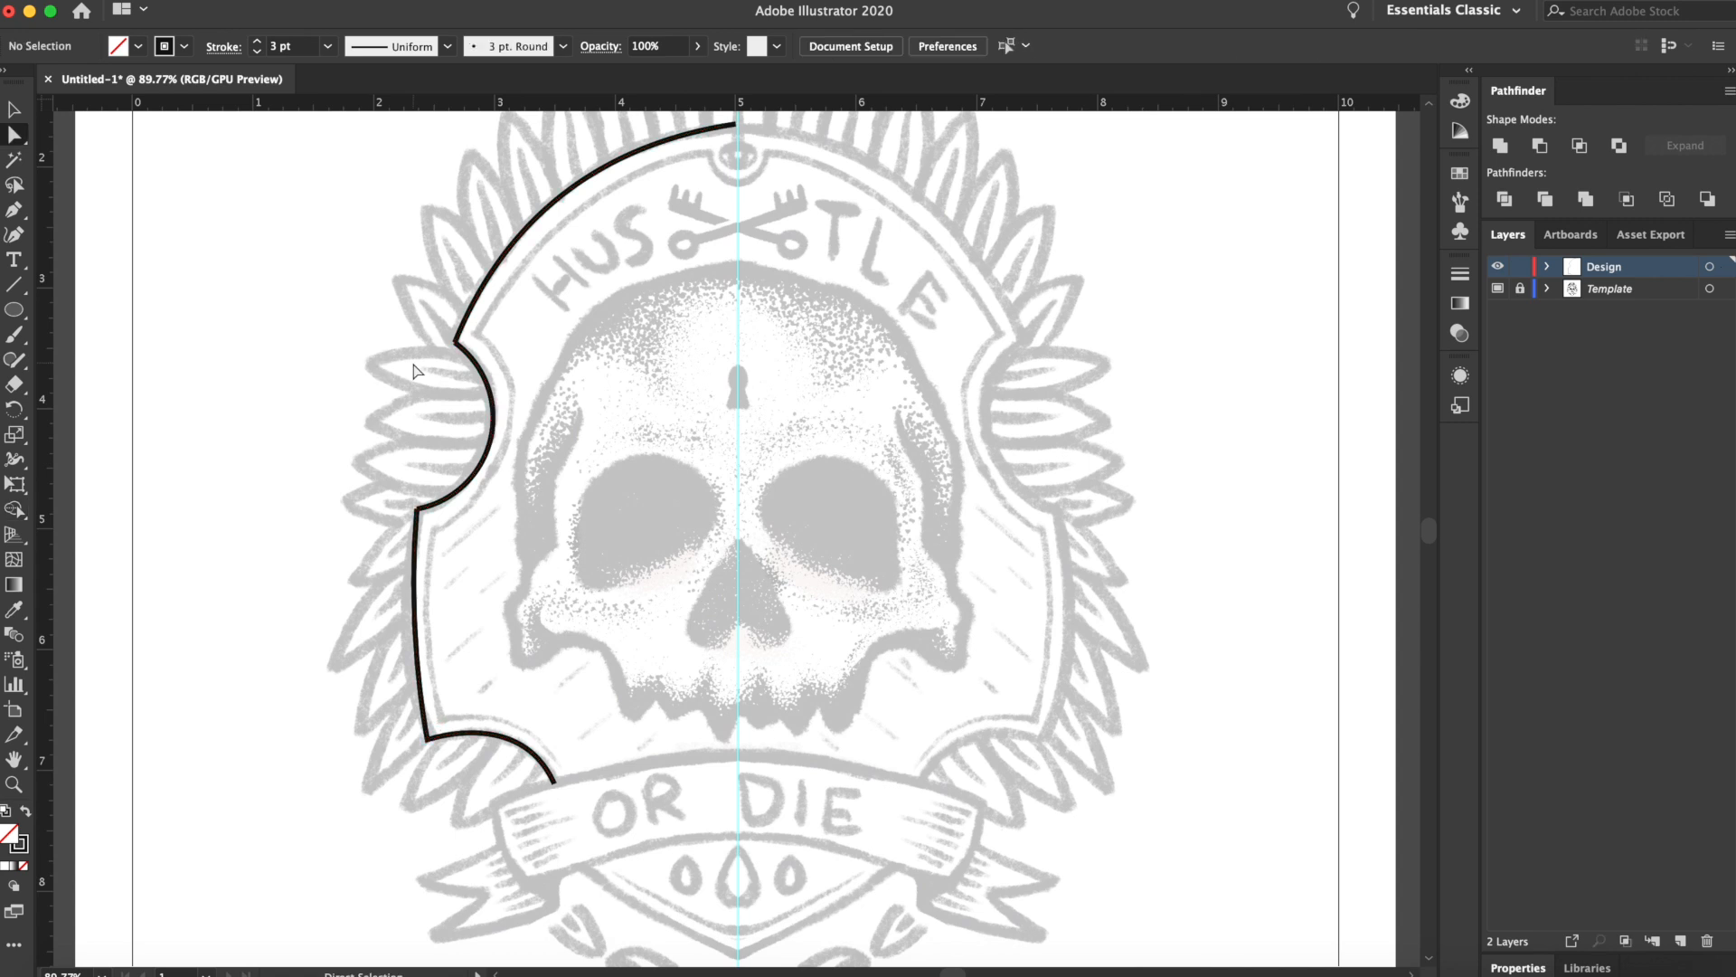
# Join the notch arc to the border path at its upper and lower corners with the Join tool
pyautogui.scroll(3, 532, 403)
pyautogui.click(457, 264)
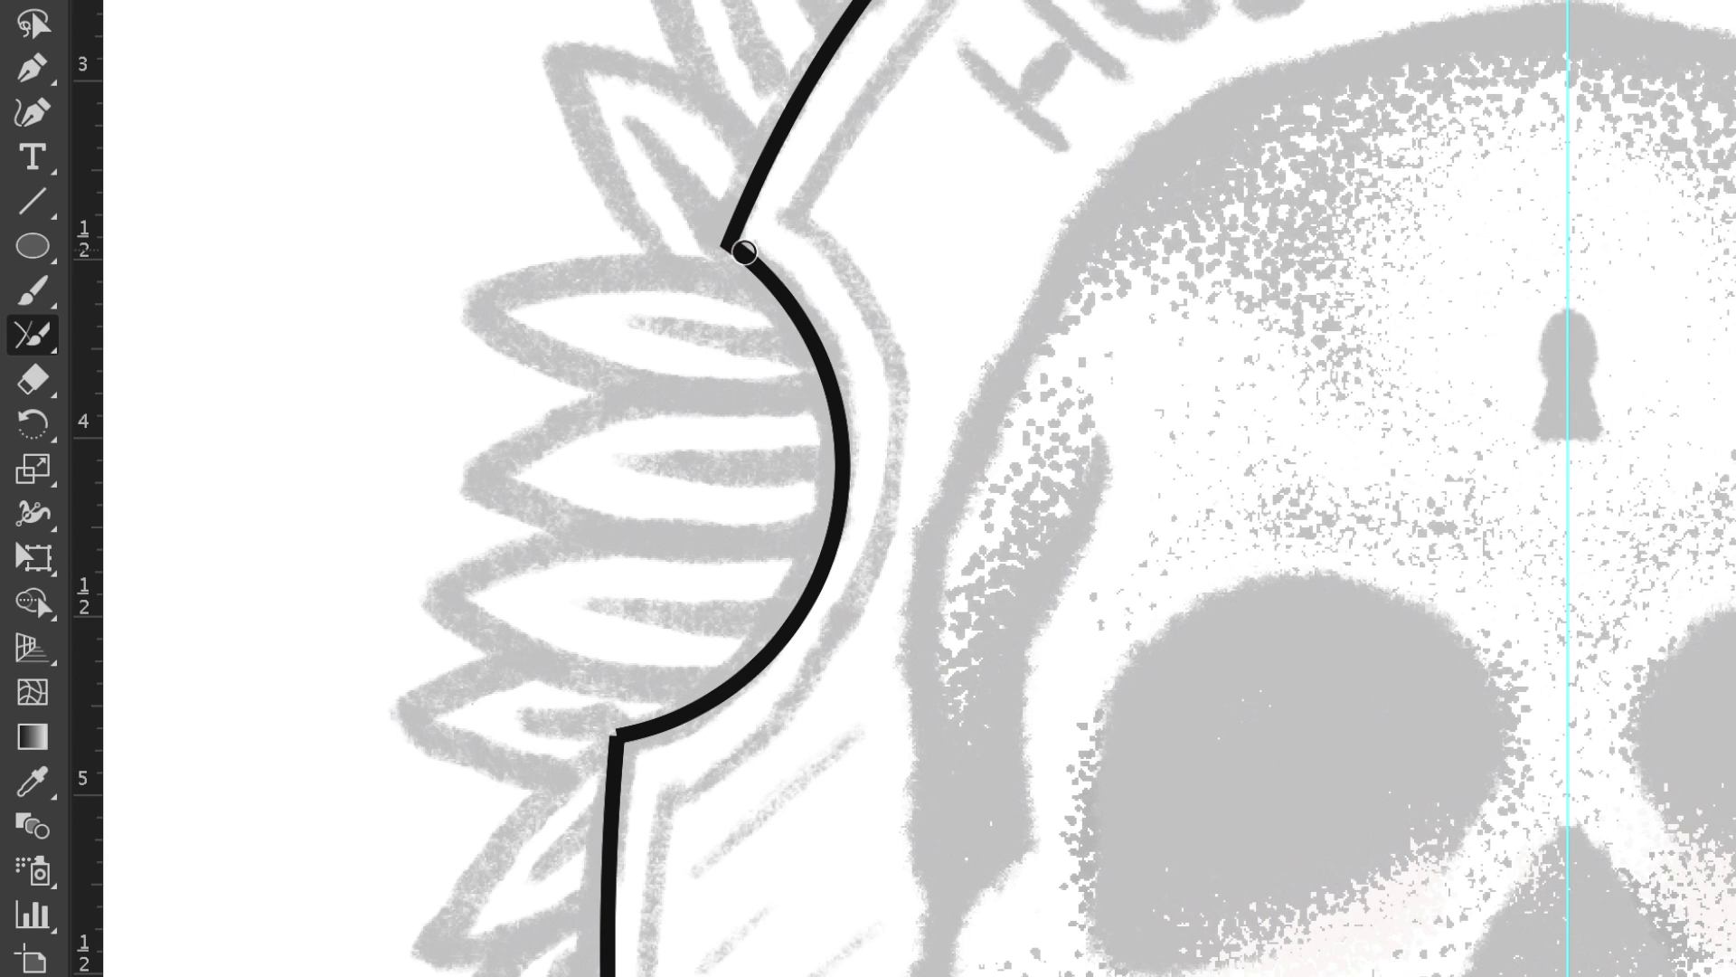
pyautogui.moveTo(620, 731); pyautogui.dragTo(615, 733)
pyautogui.press('v')
pyautogui.scroll(-2, 682, 476)
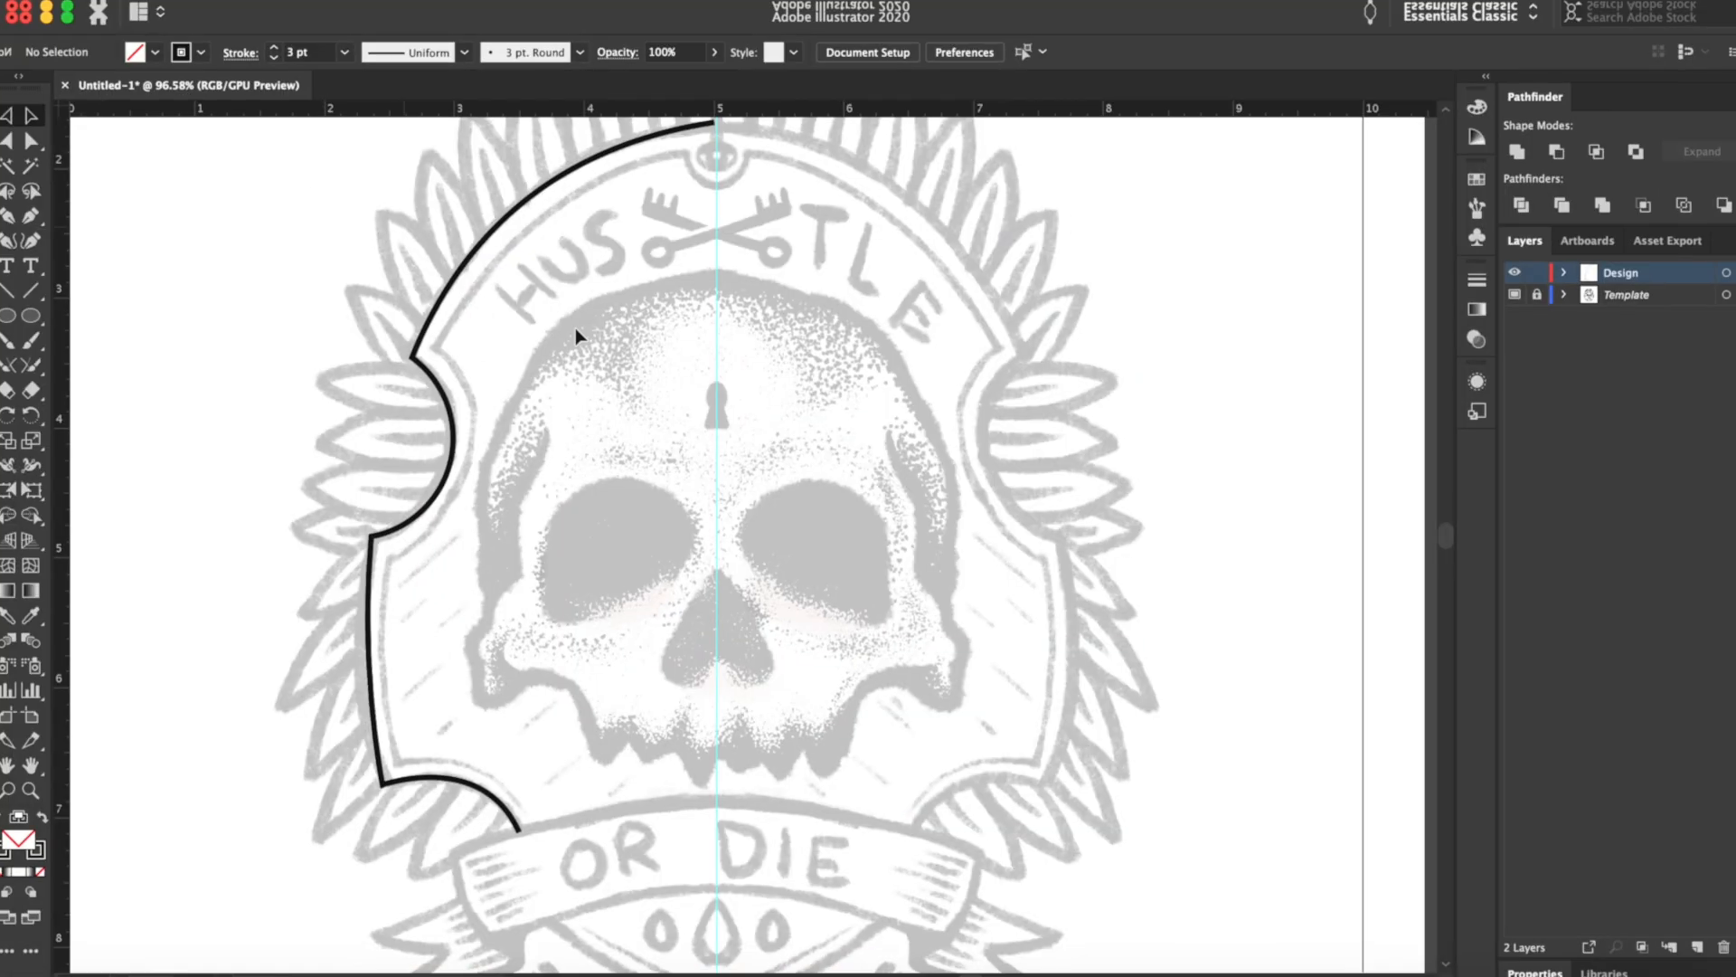
# Reflect a copy of the left border half across the vertical axis through its top-centre endpoint
pyautogui.moveTo(598, 381); pyautogui.dragTo(344, 449)
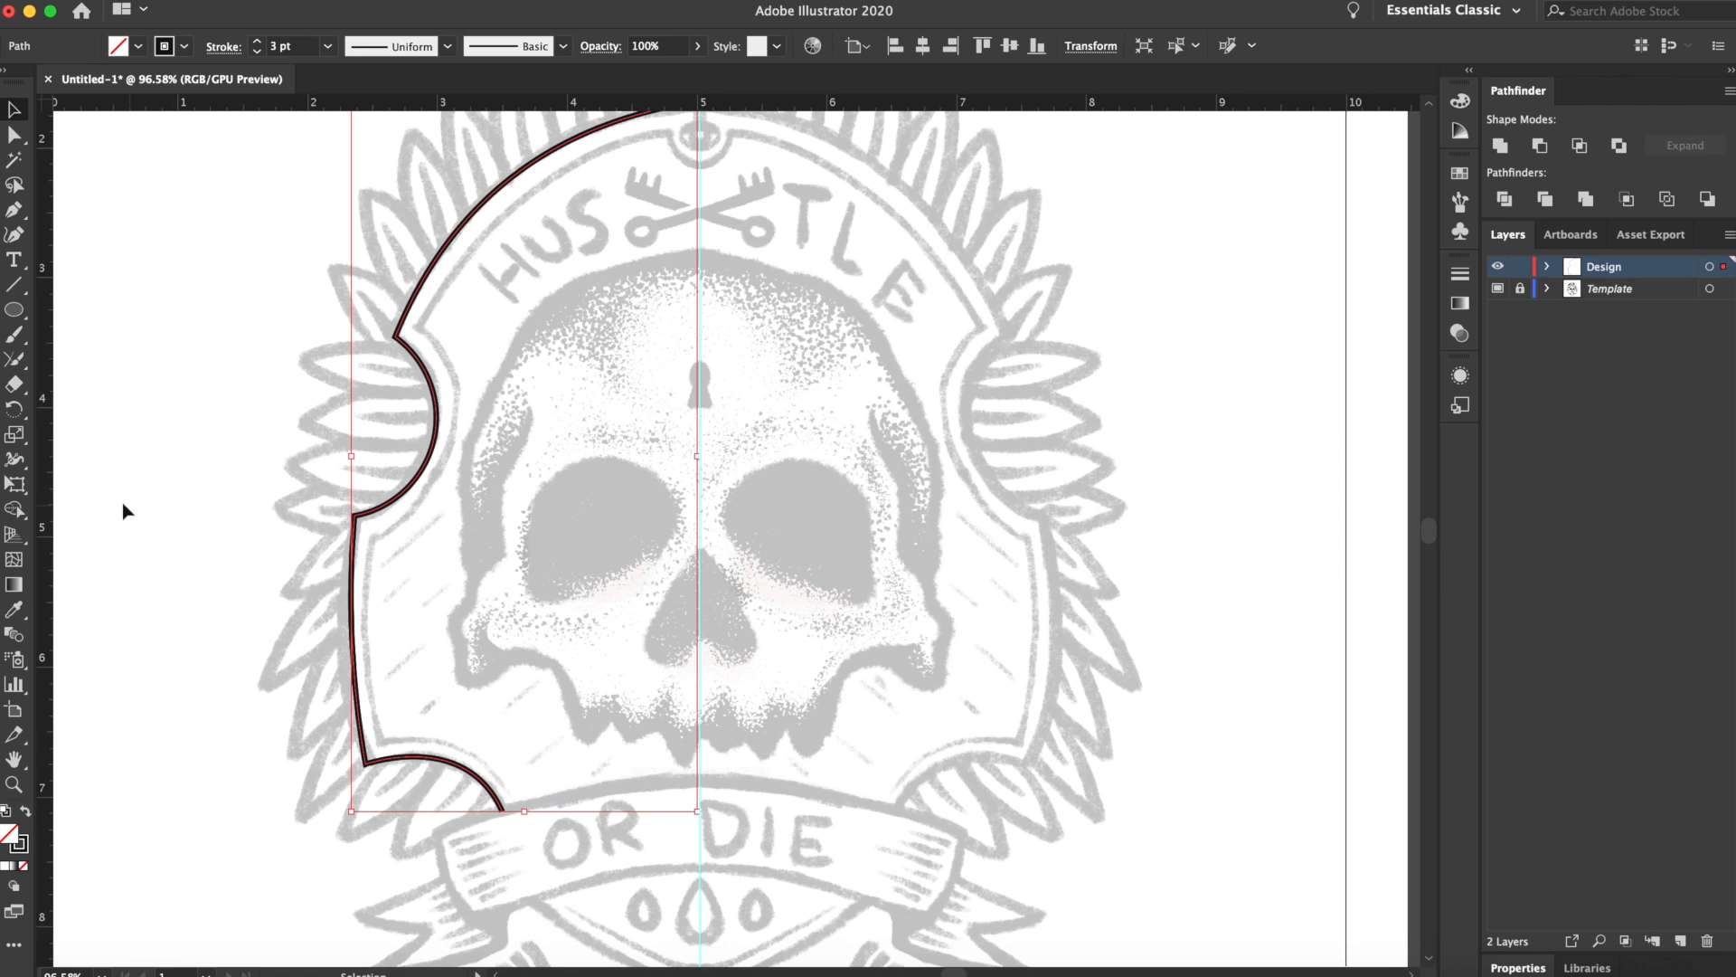
pyautogui.moveTo(13, 409); pyautogui.dragTo(71, 438)
pyautogui.moveTo(644, 245); pyautogui.dragTo(591, 436)
pyautogui.scroll(5, 644, 291)
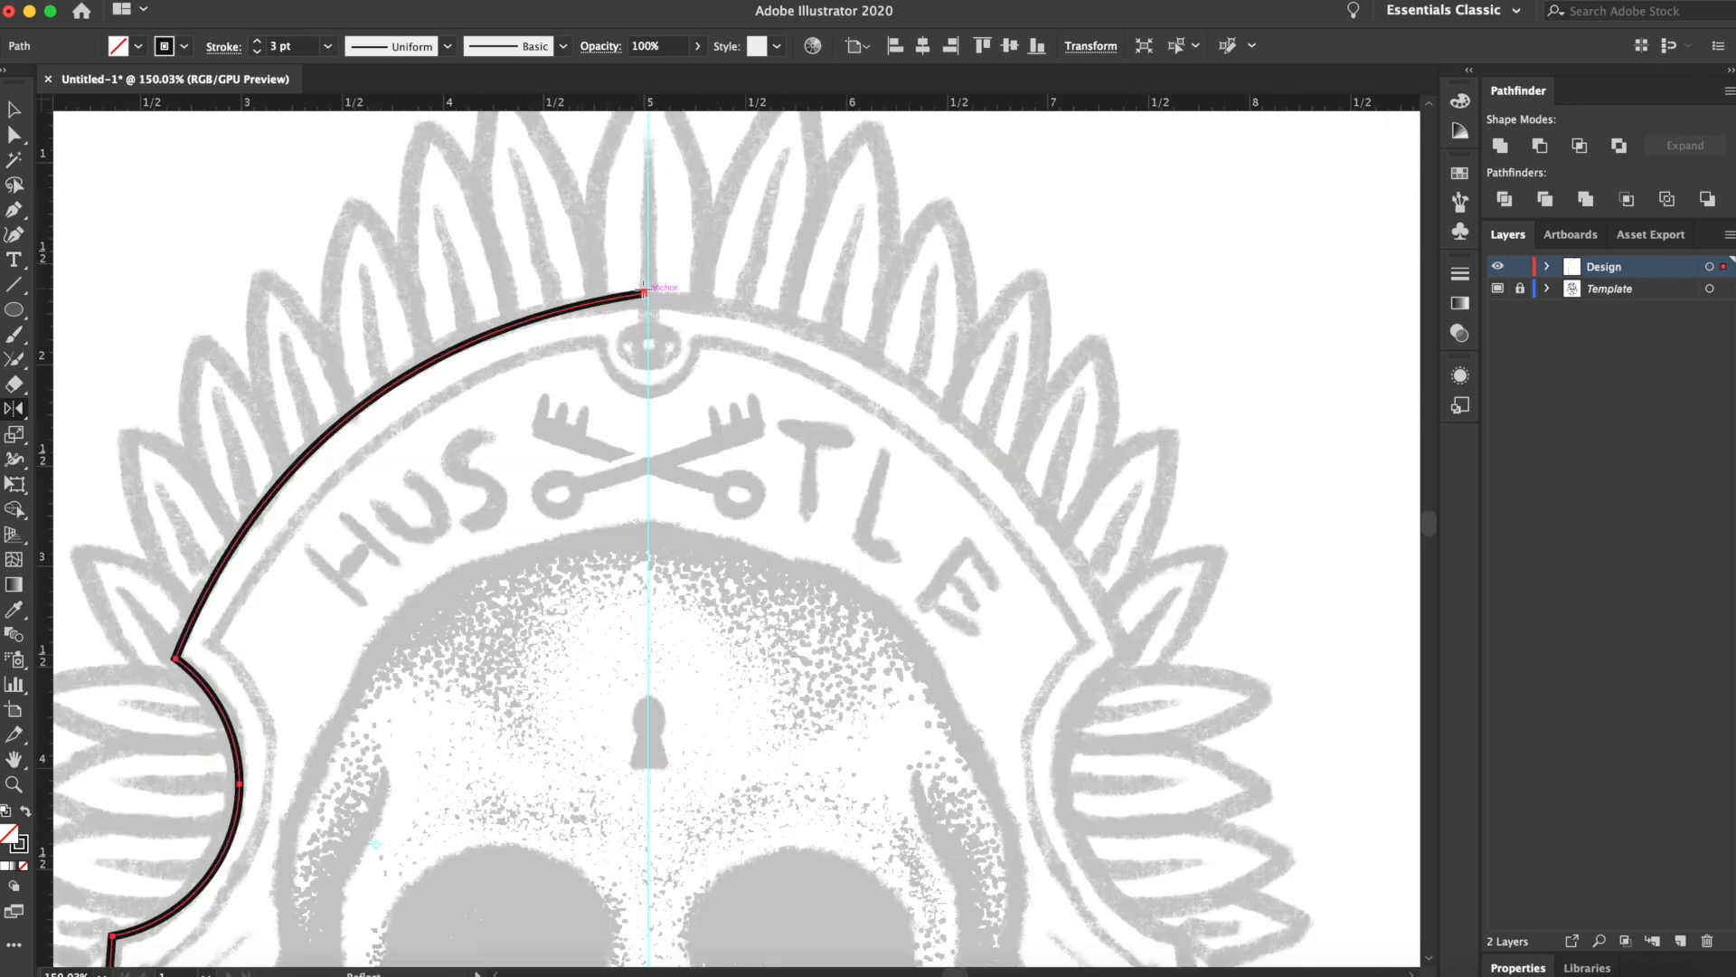
pyautogui.keyDown('alt'); pyautogui.click(644, 291); pyautogui.keyUp('alt')
pyautogui.click(52, 397)
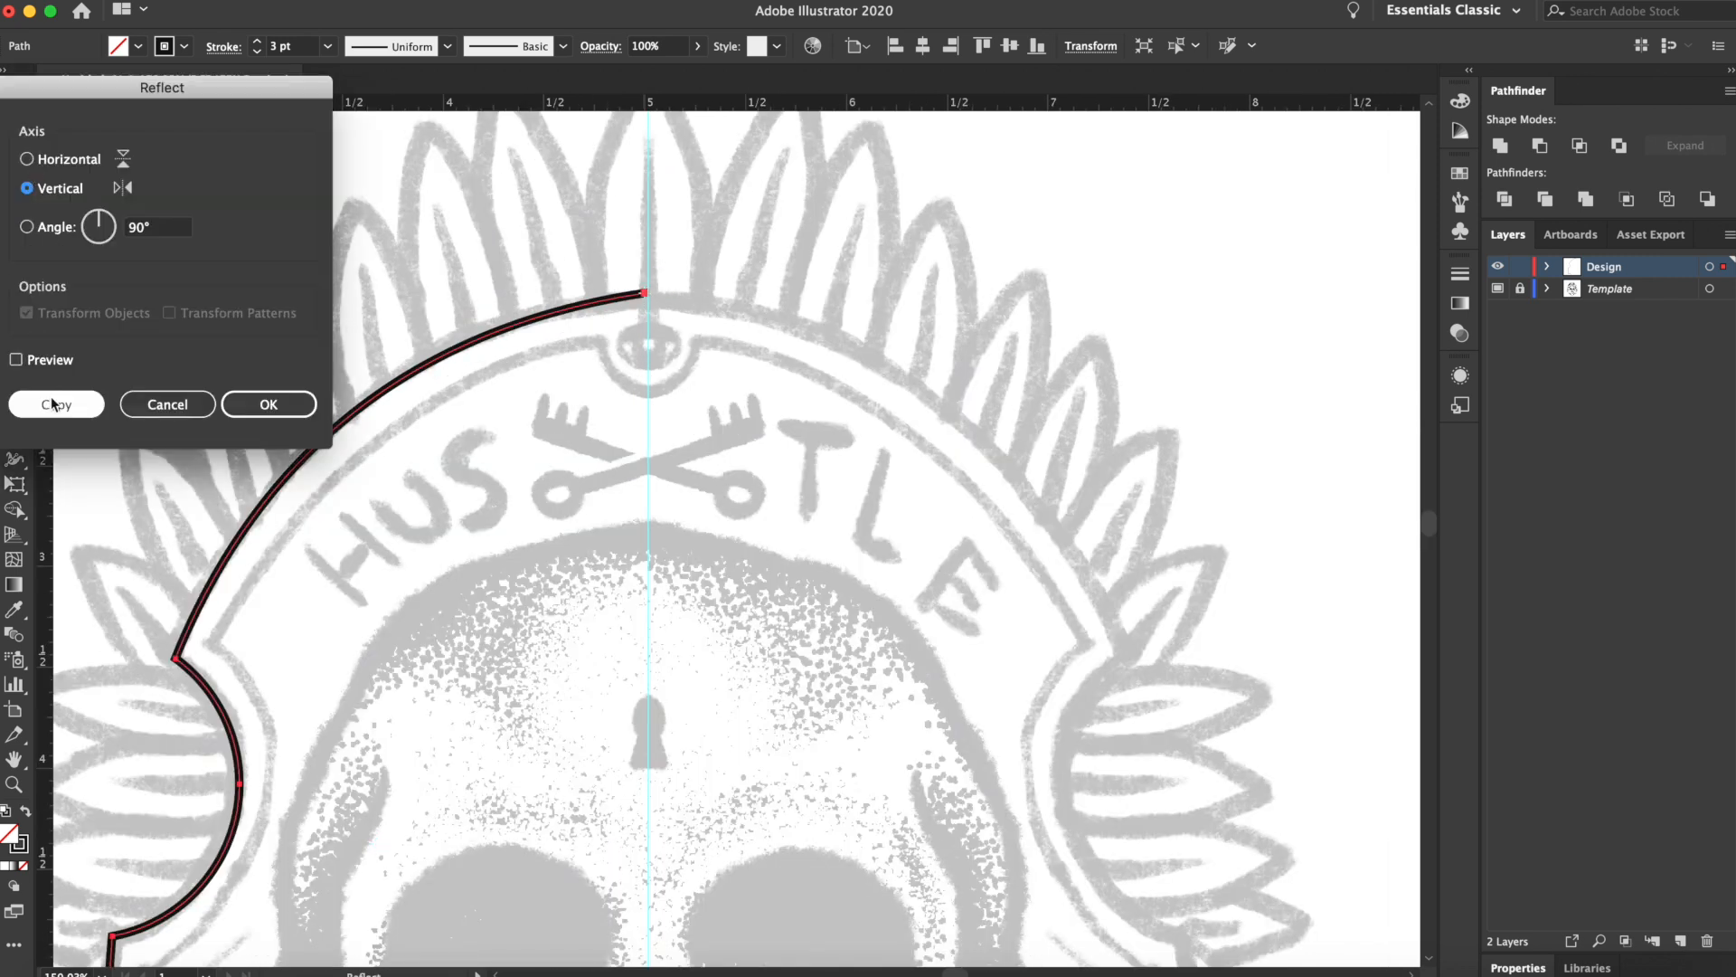
# Hide the guides and join the two border halves into one path at the top centre
pyautogui.scroll(-2, 588, 444)
pyautogui.press('a')
pyautogui.click(893, 435)
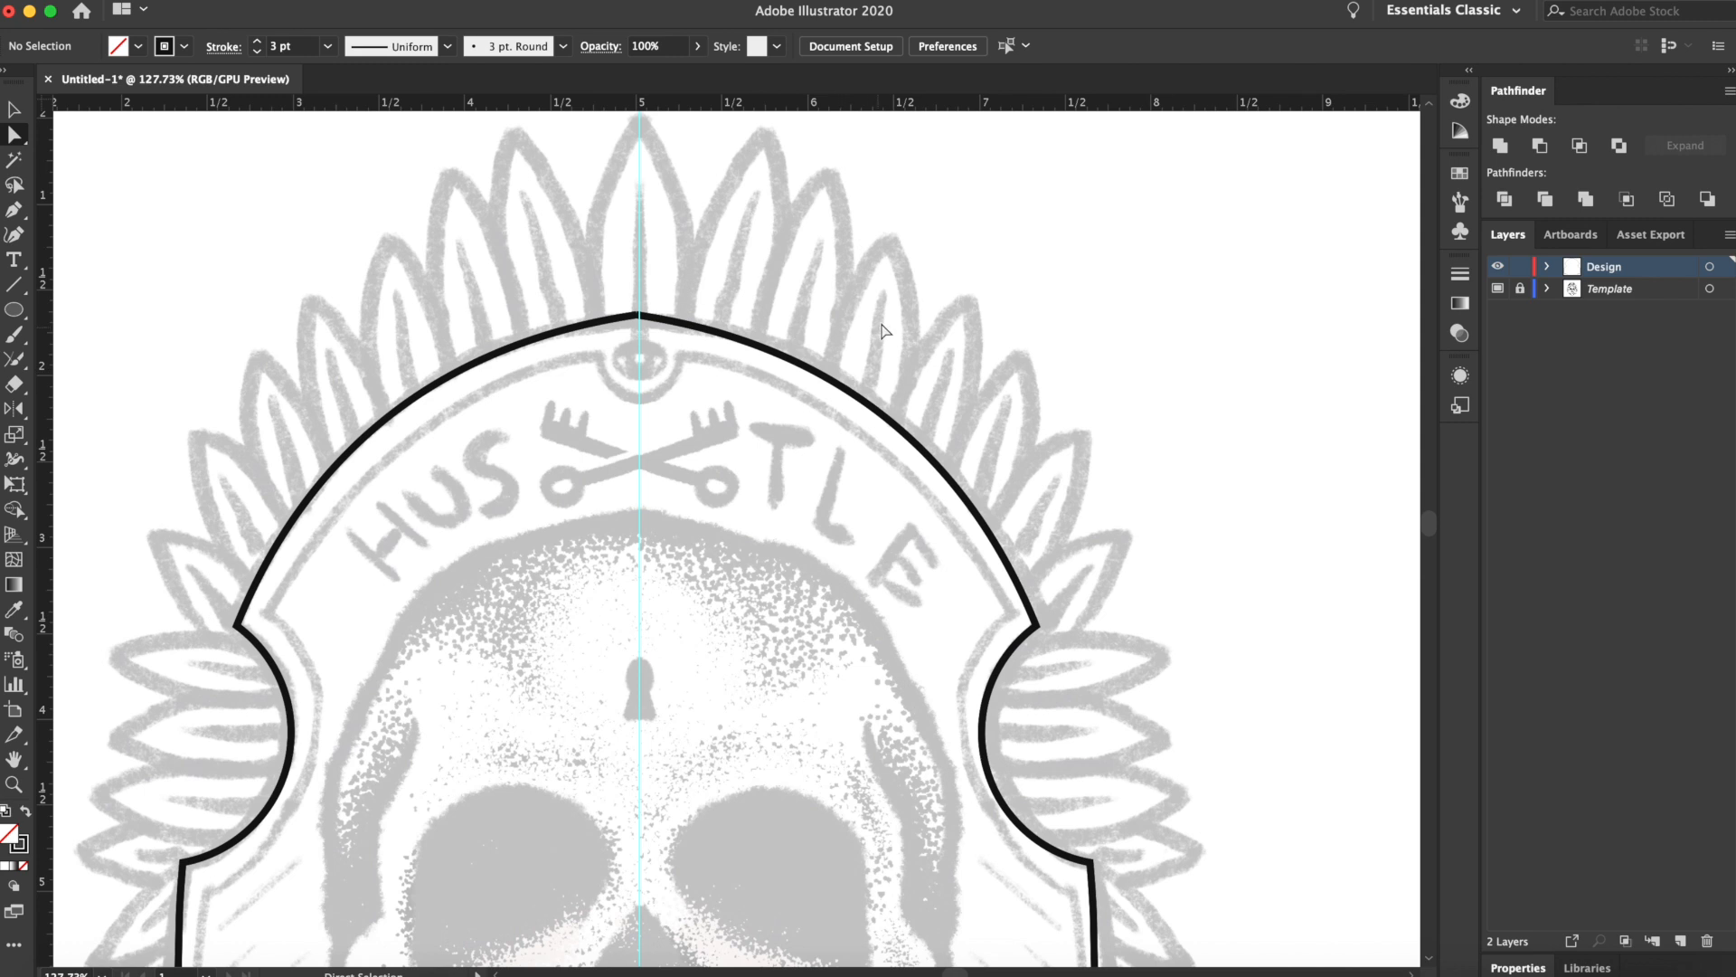
pyautogui.press('super+;')
pyautogui.moveTo(742, 236); pyautogui.dragTo(579, 369)
pyautogui.click(16, 361)
# Round the border's top-centre peak with a corner radius of about 2.15 in
pyautogui.moveTo(650, 306); pyautogui.dragTo(633, 696)
pyautogui.press('a')
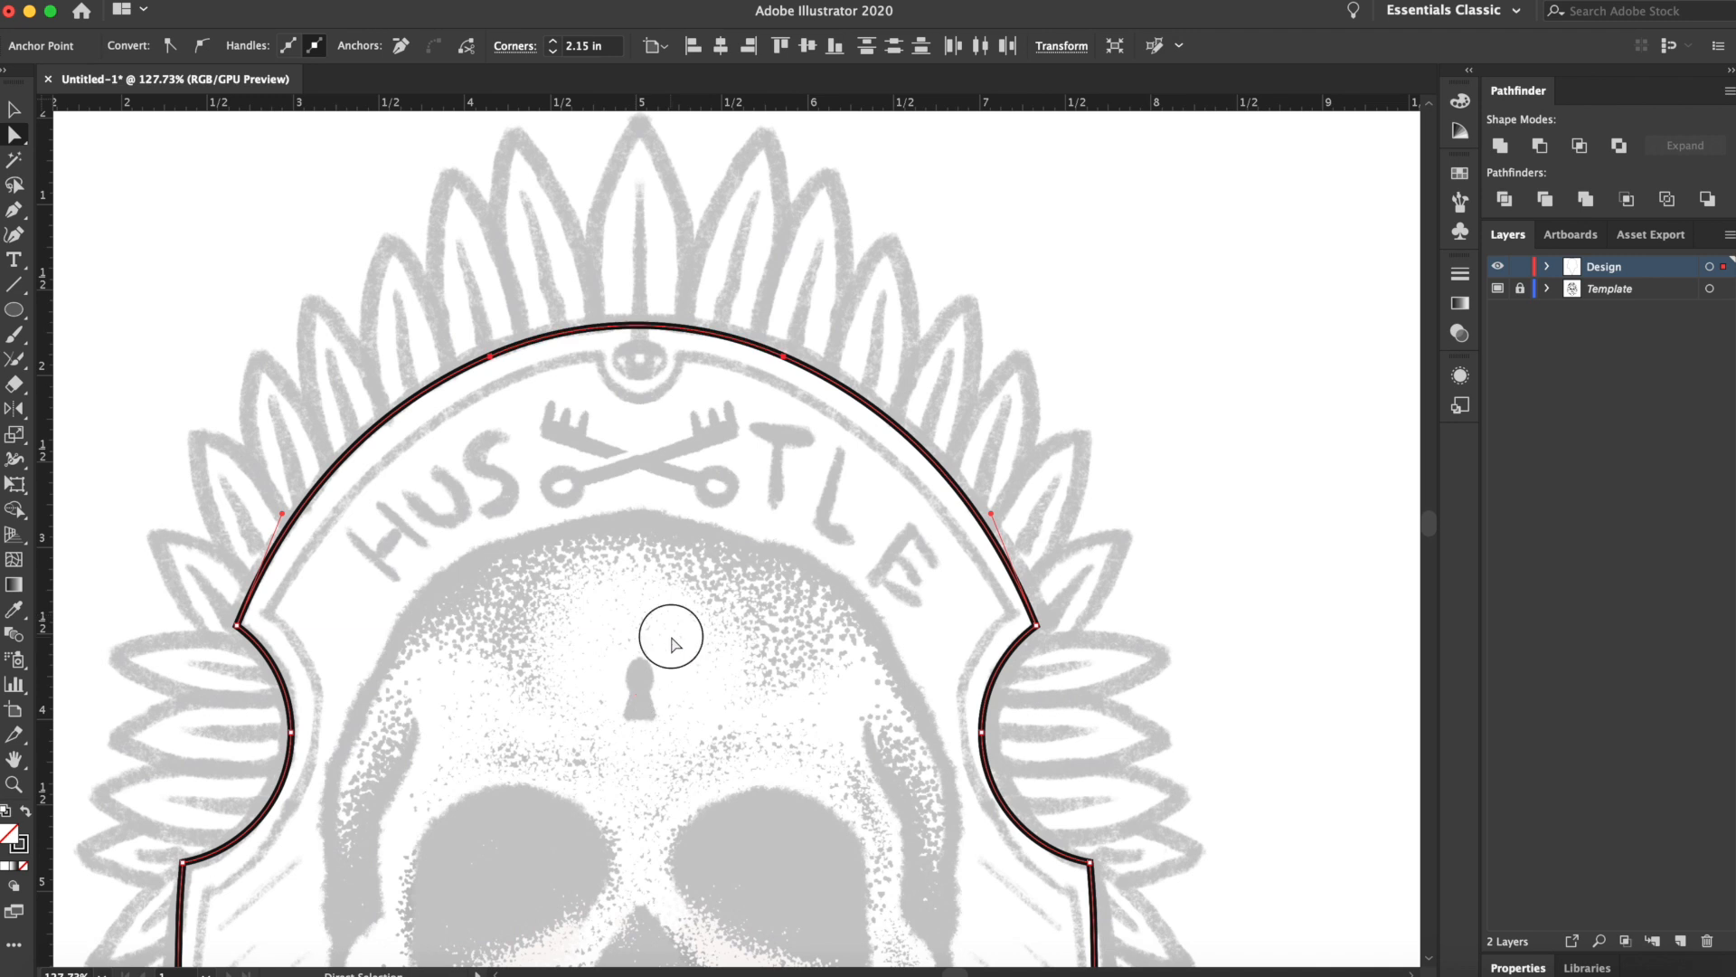
pyautogui.click(670, 648)
# Cut the border with the Scissors tool on both sides where its lower arches meet the banner's upper edge
pyautogui.scroll(-3, 671, 646)
pyautogui.scroll(-2, 670, 644)
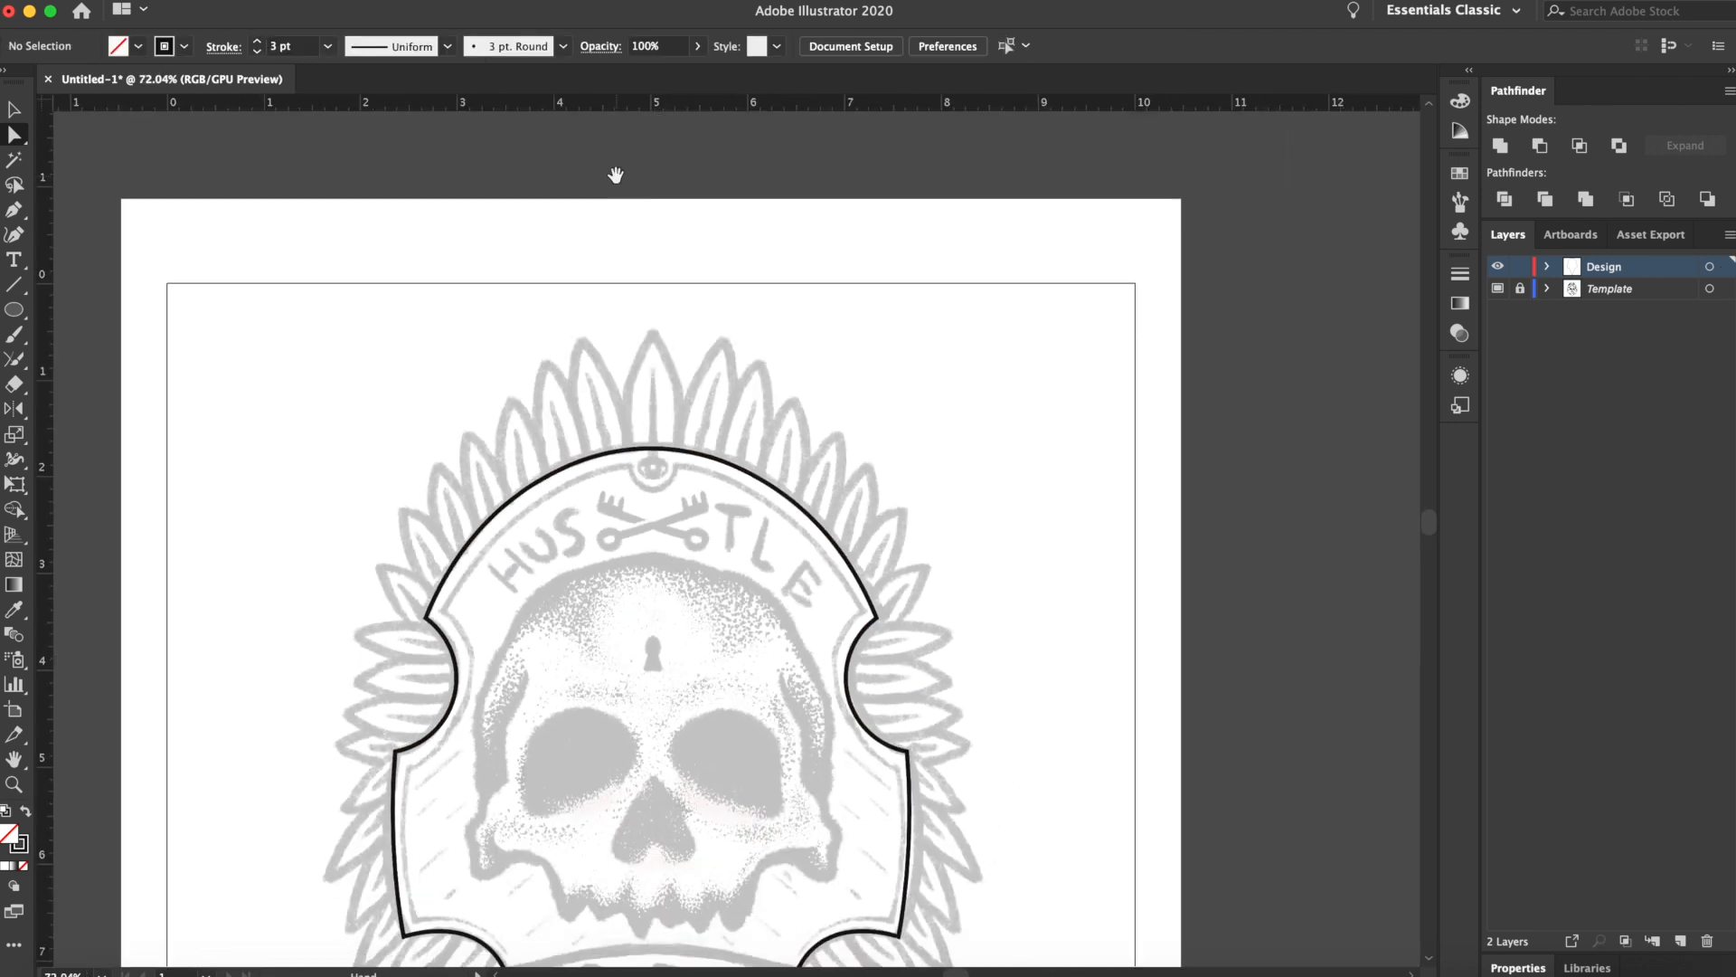
pyautogui.moveTo(658, 449); pyautogui.dragTo(656, 154)
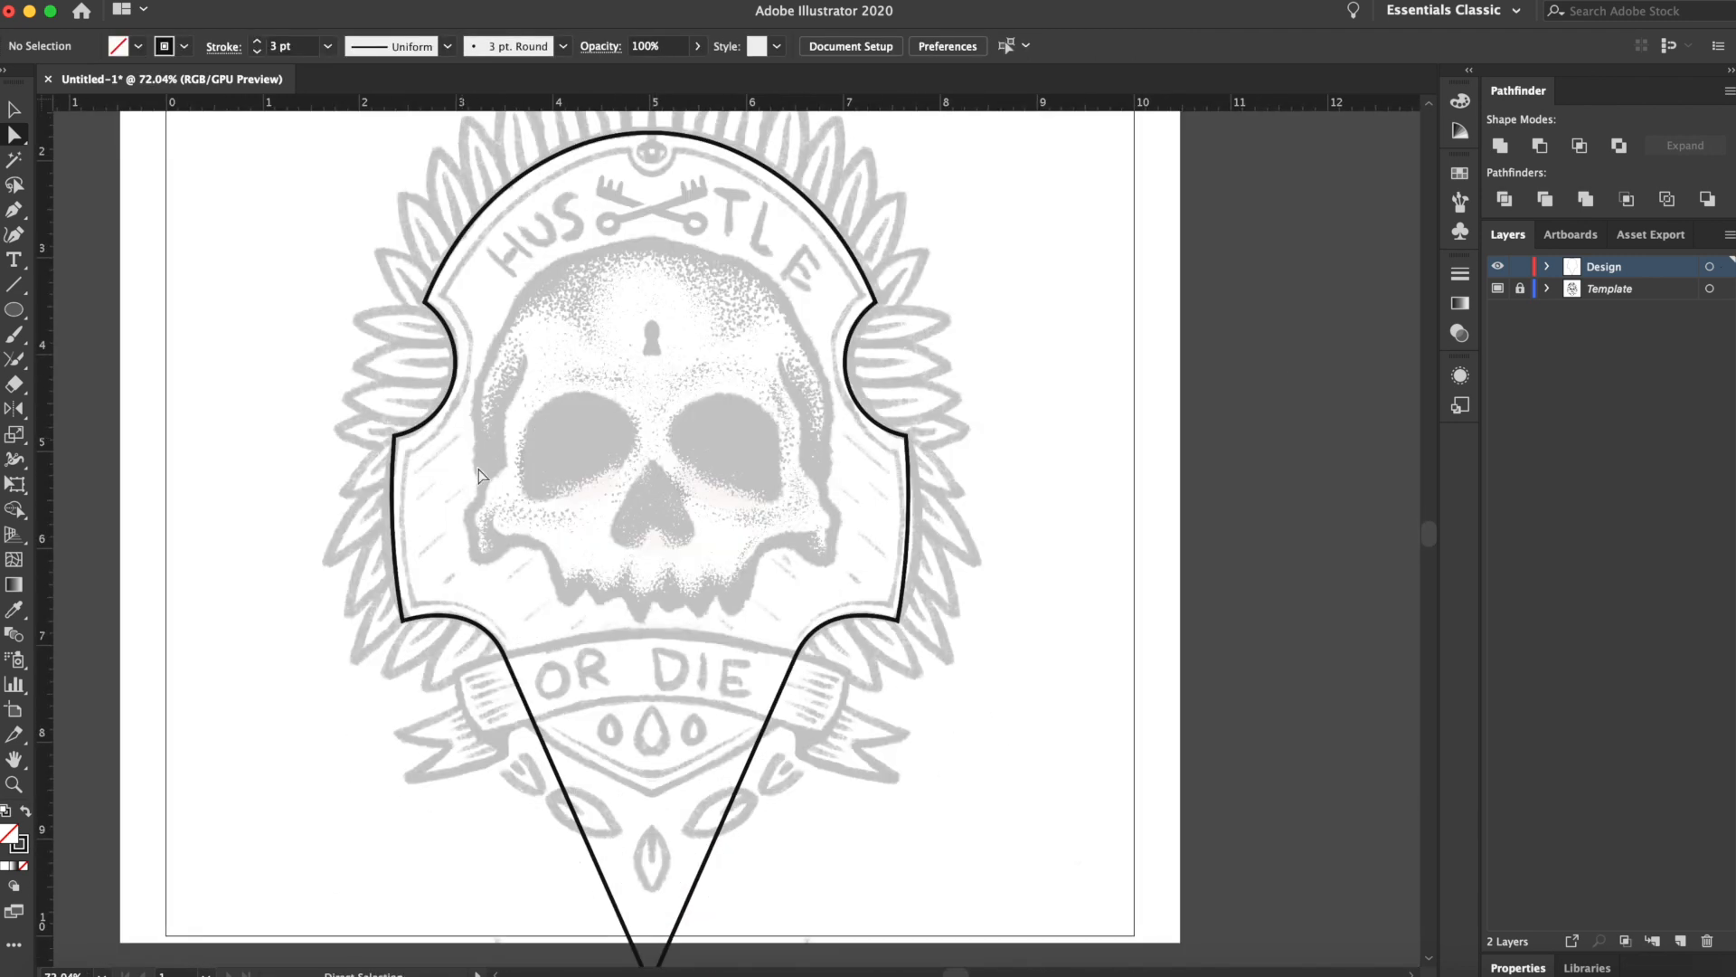
pyautogui.scroll(5, 479, 472)
pyautogui.moveTo(479, 472); pyautogui.dragTo(401, 244)
pyautogui.scroll(1, 430, 469)
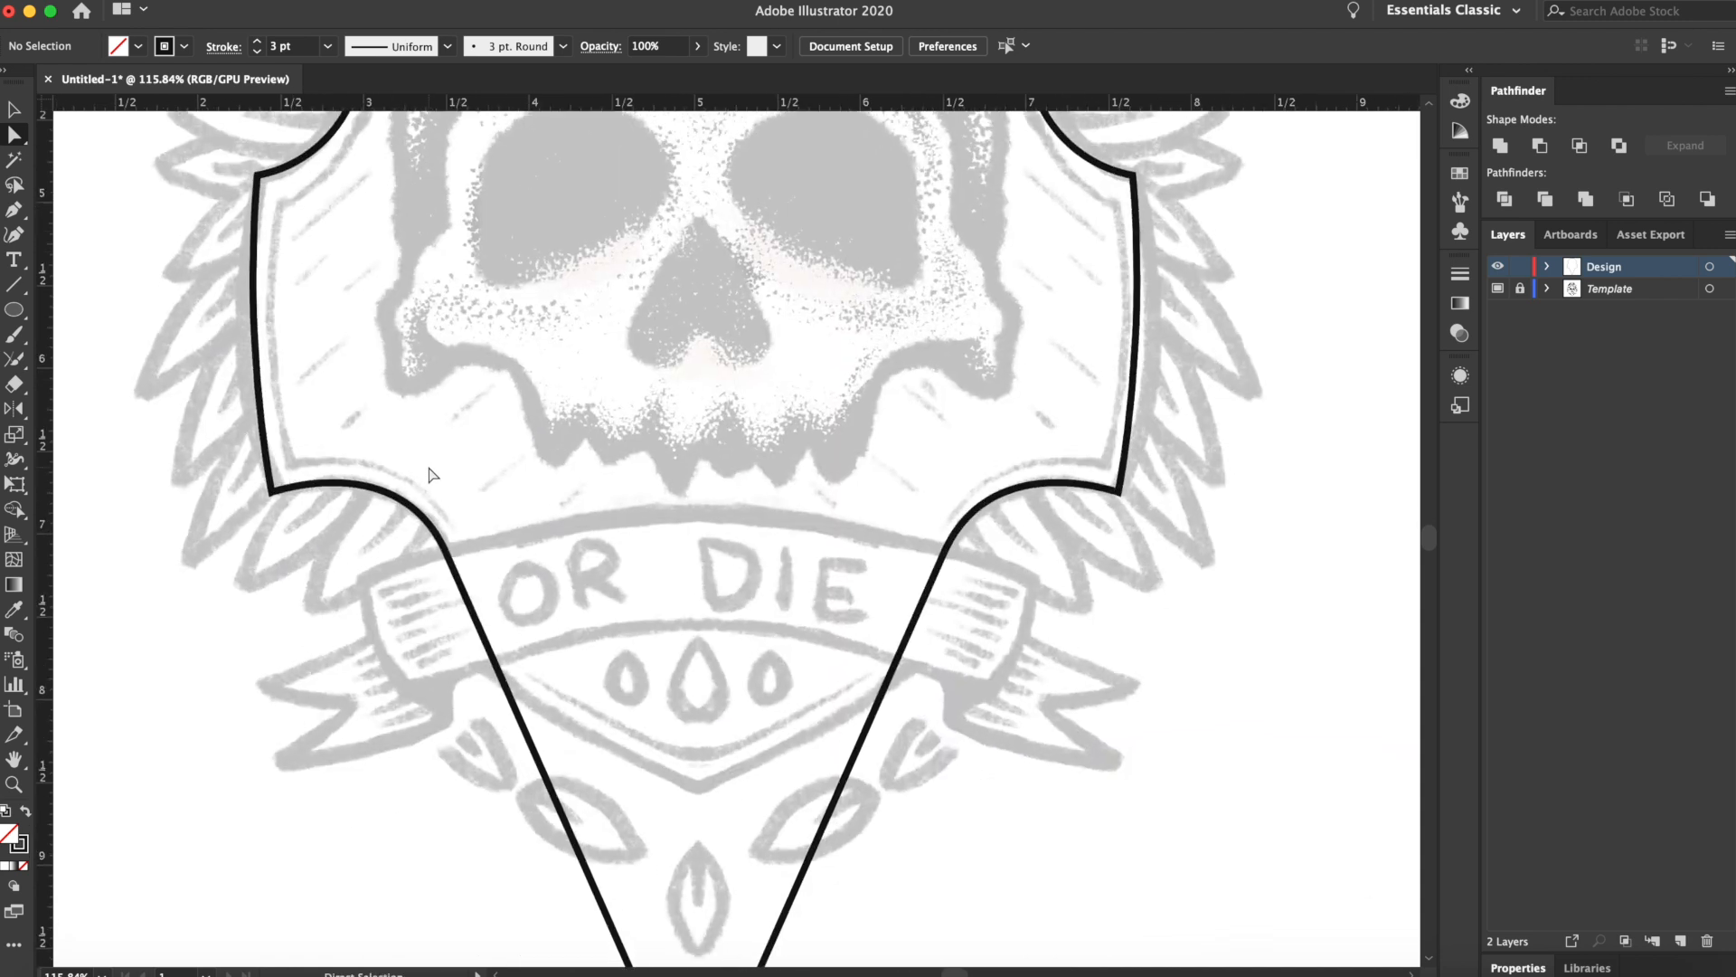
pyautogui.scroll(3, 429, 470)
pyautogui.moveTo(426, 469); pyautogui.dragTo(298, 202)
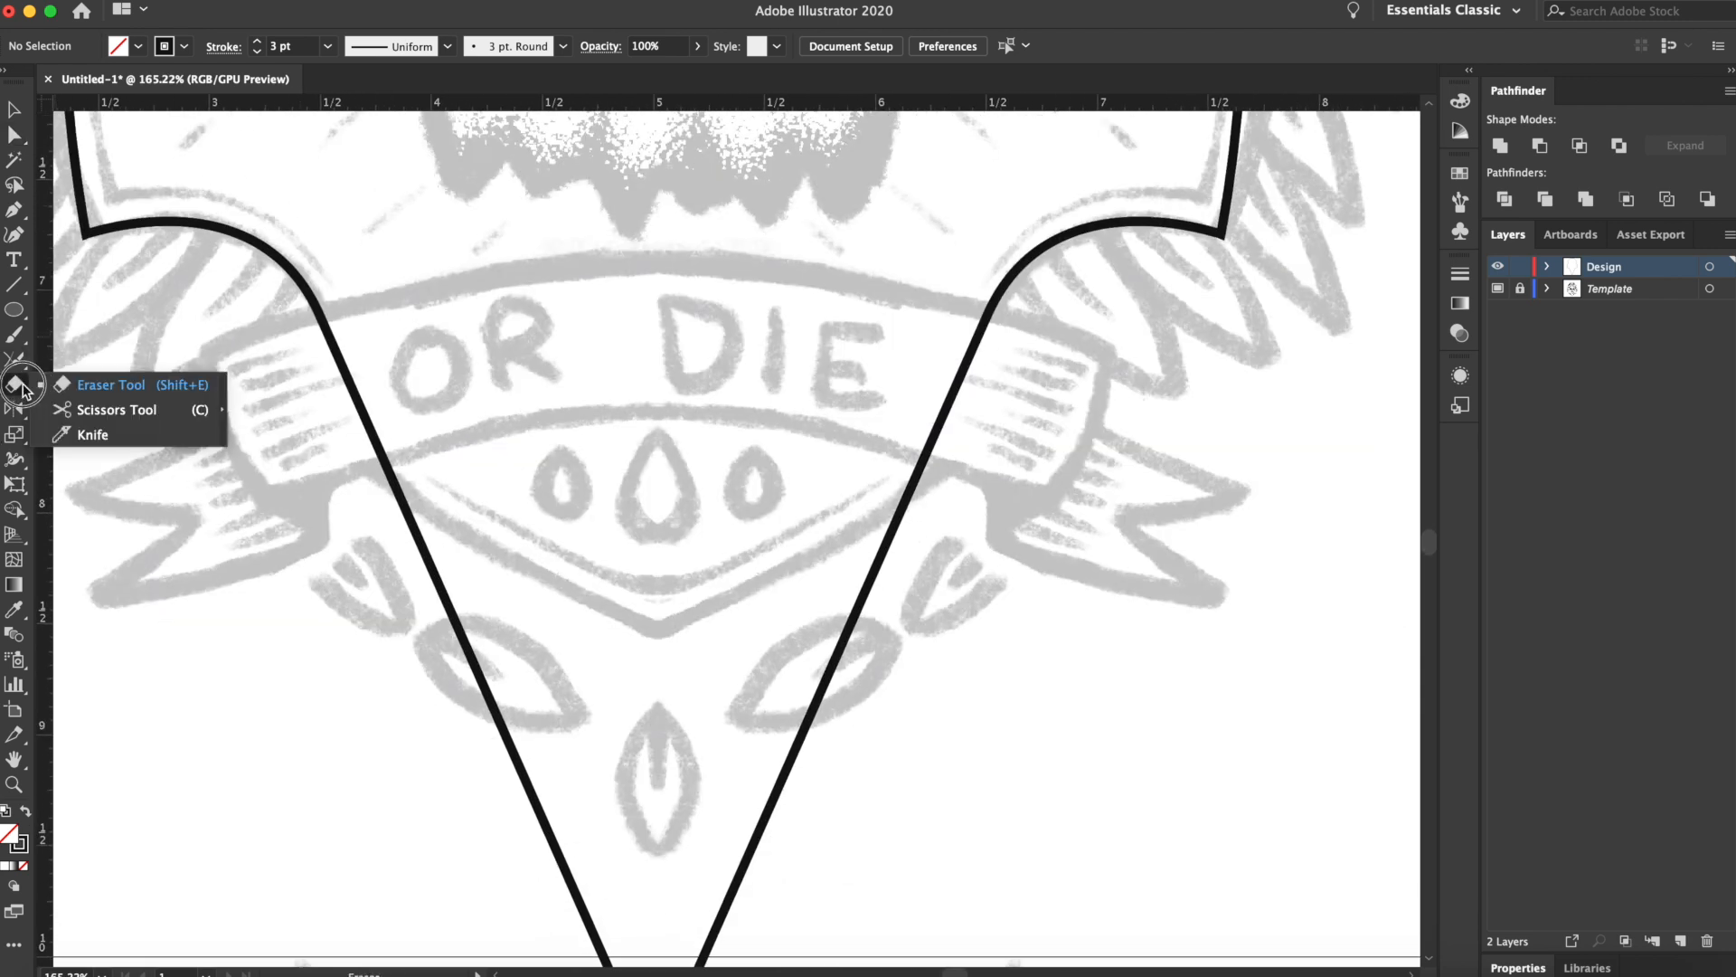
pyautogui.click(117, 409)
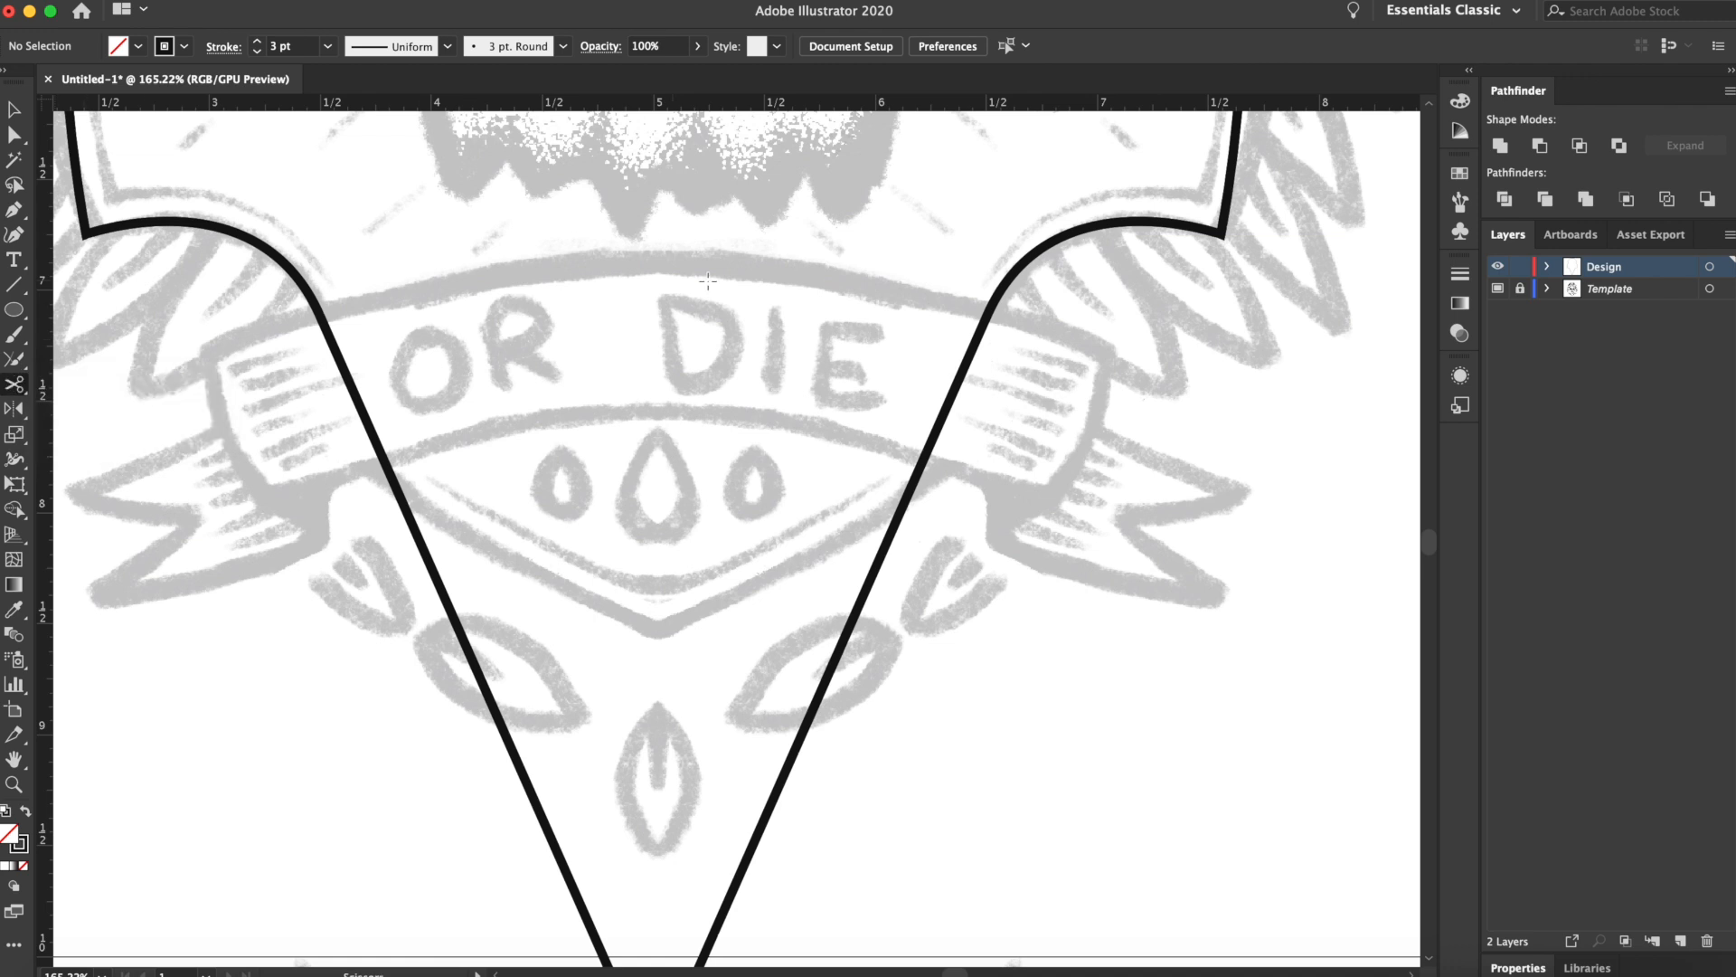
pyautogui.click(318, 313)
pyautogui.click(988, 315)
# Delete the V-shaped piece of path below the two cuts
pyautogui.press('a')
pyautogui.moveTo(1049, 421); pyautogui.dragTo(703, 464)
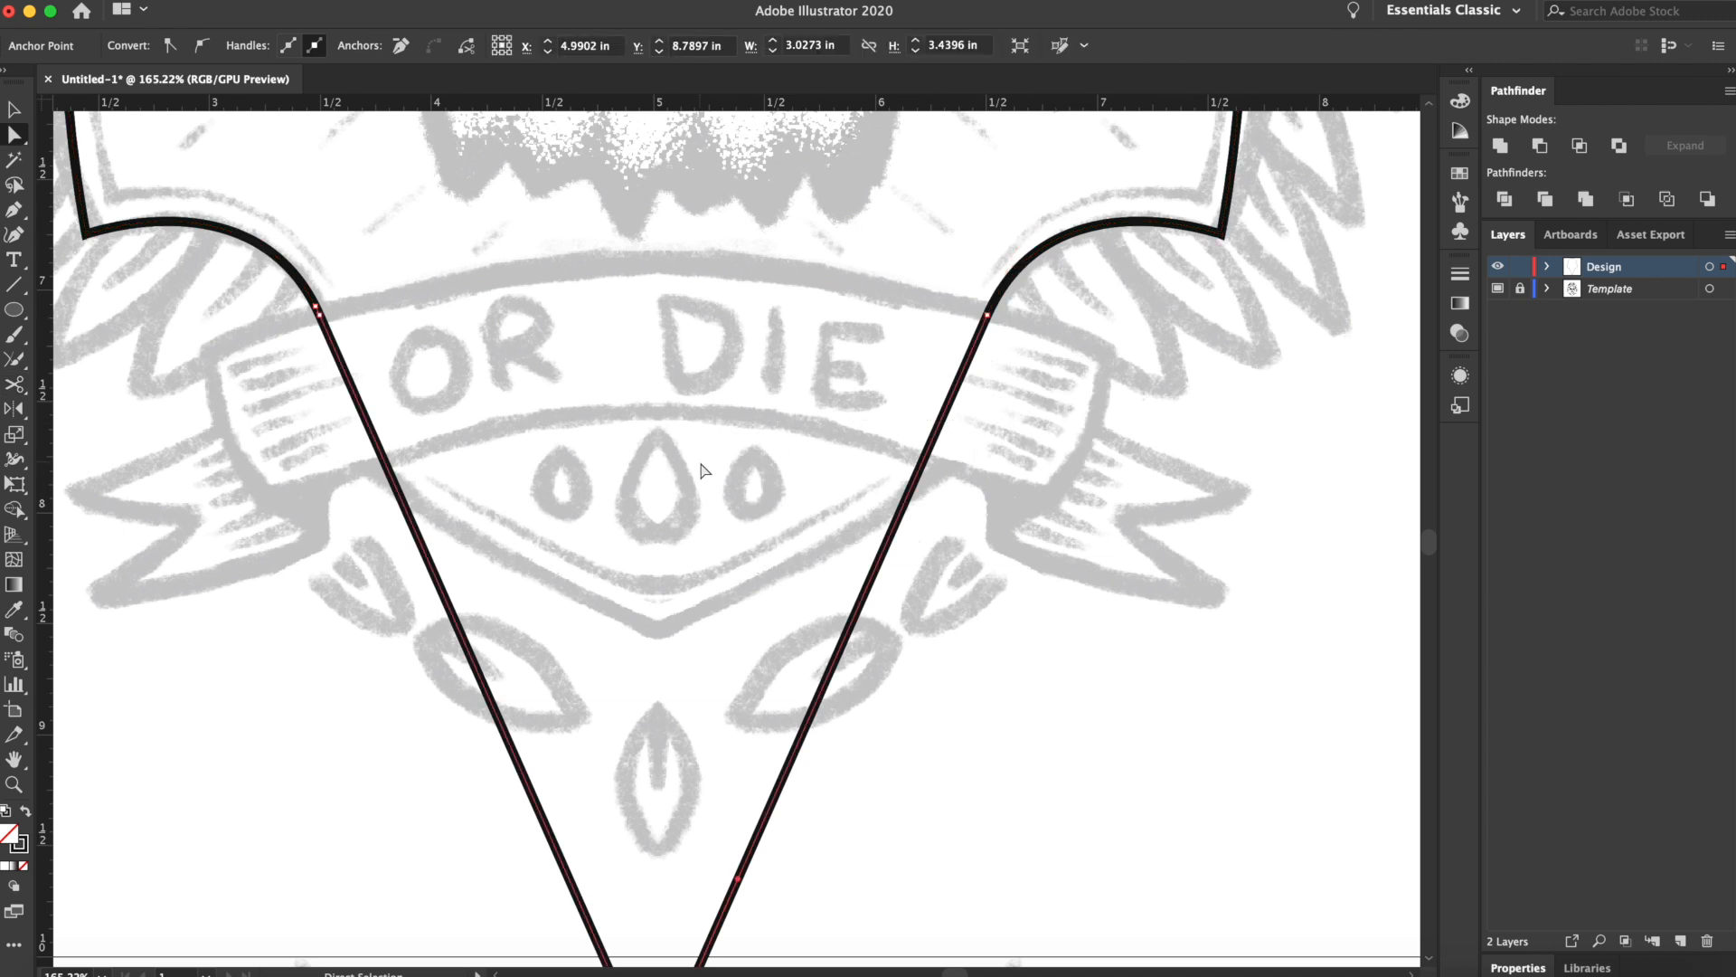
pyautogui.press('Delete')
pyautogui.press('Delete')
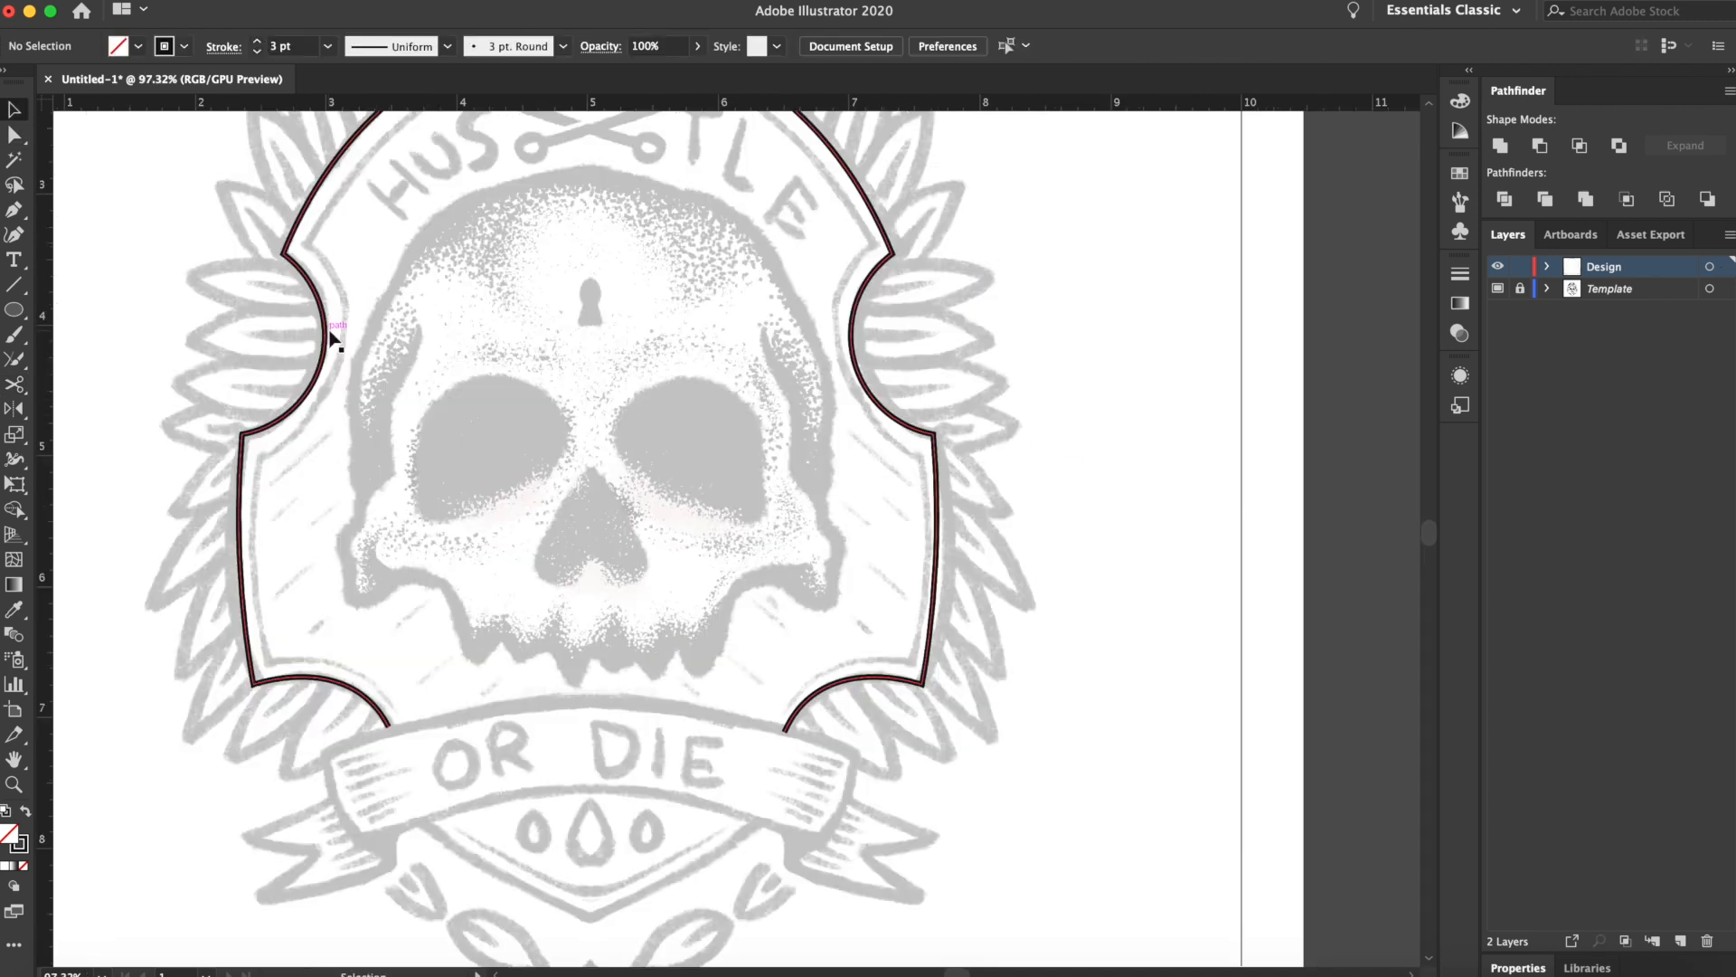
# Set the stroke weight of the badge border to 8 pt
pyautogui.click(330, 338)
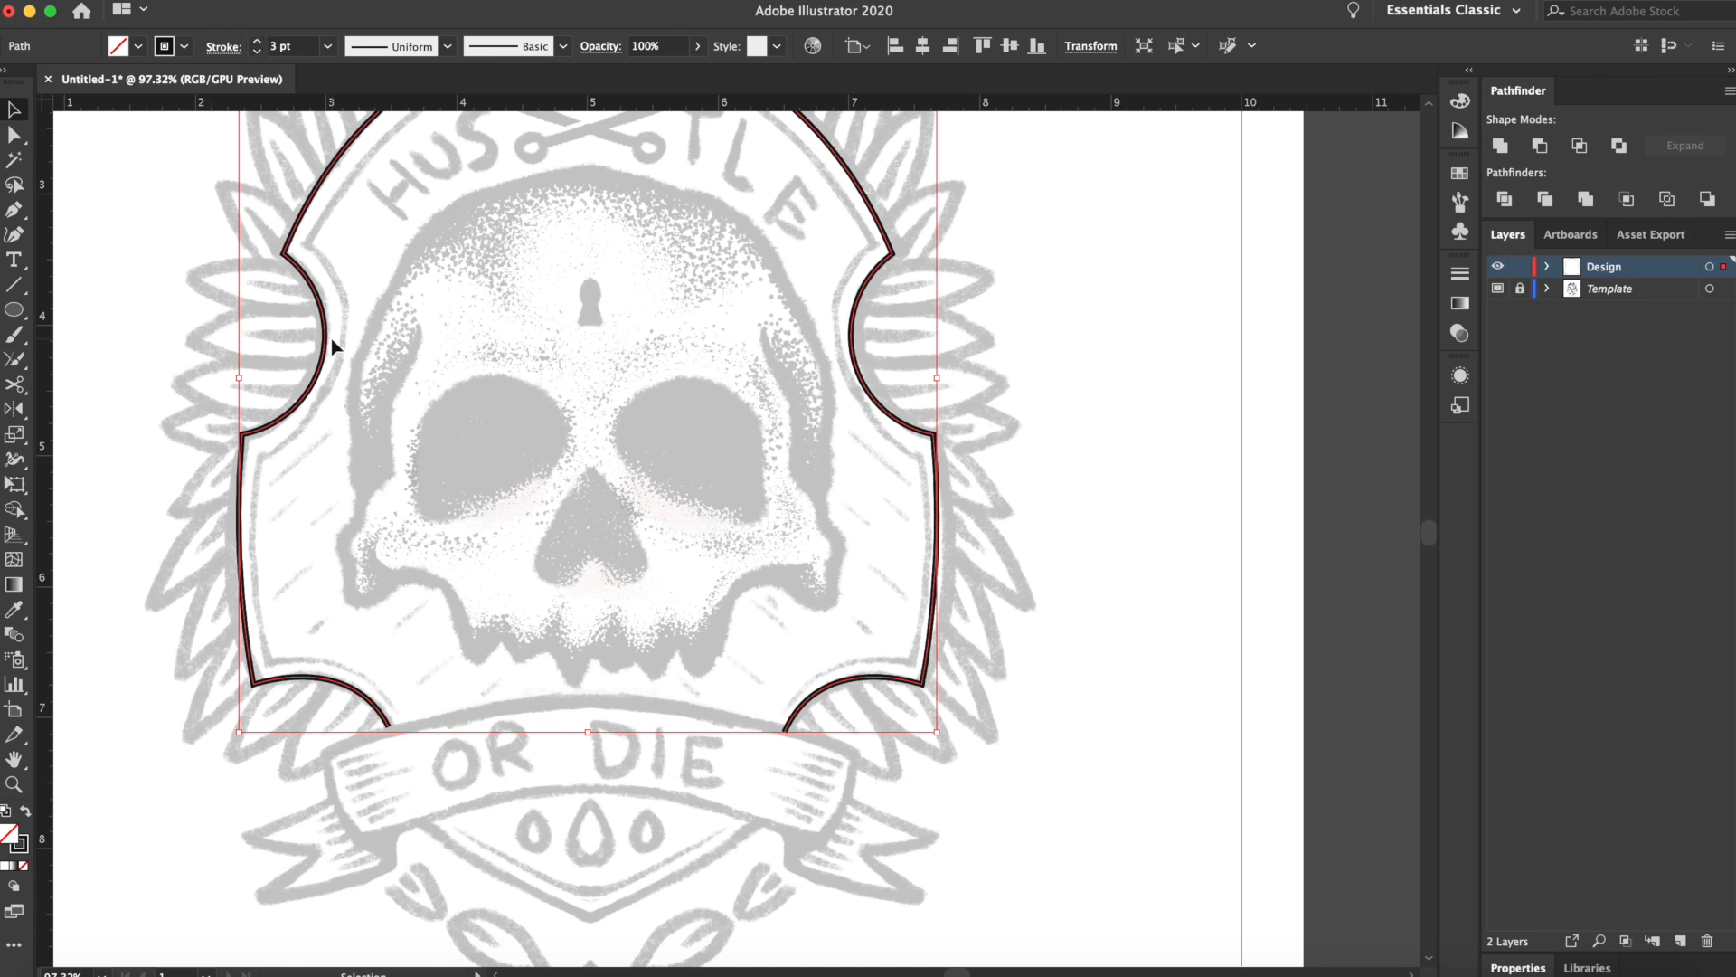
pyautogui.click(258, 41)
pyautogui.click(258, 42)
pyautogui.click(258, 42)
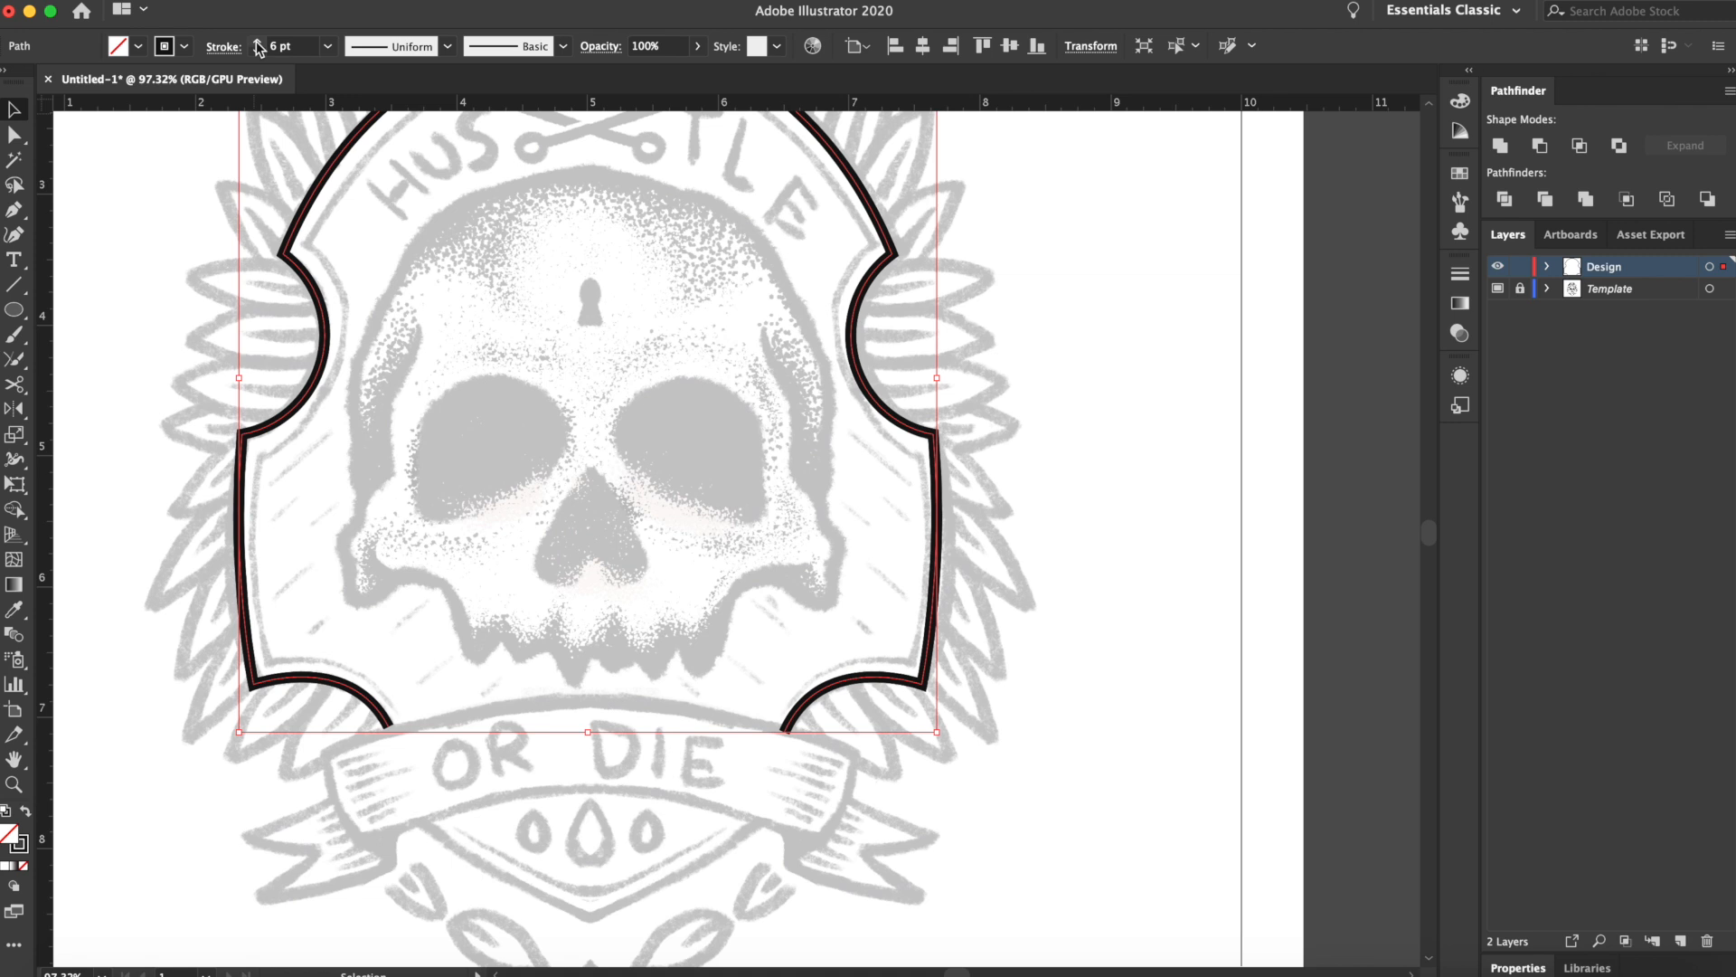
pyautogui.click(258, 42)
pyautogui.click(258, 41)
pyautogui.click(411, 311)
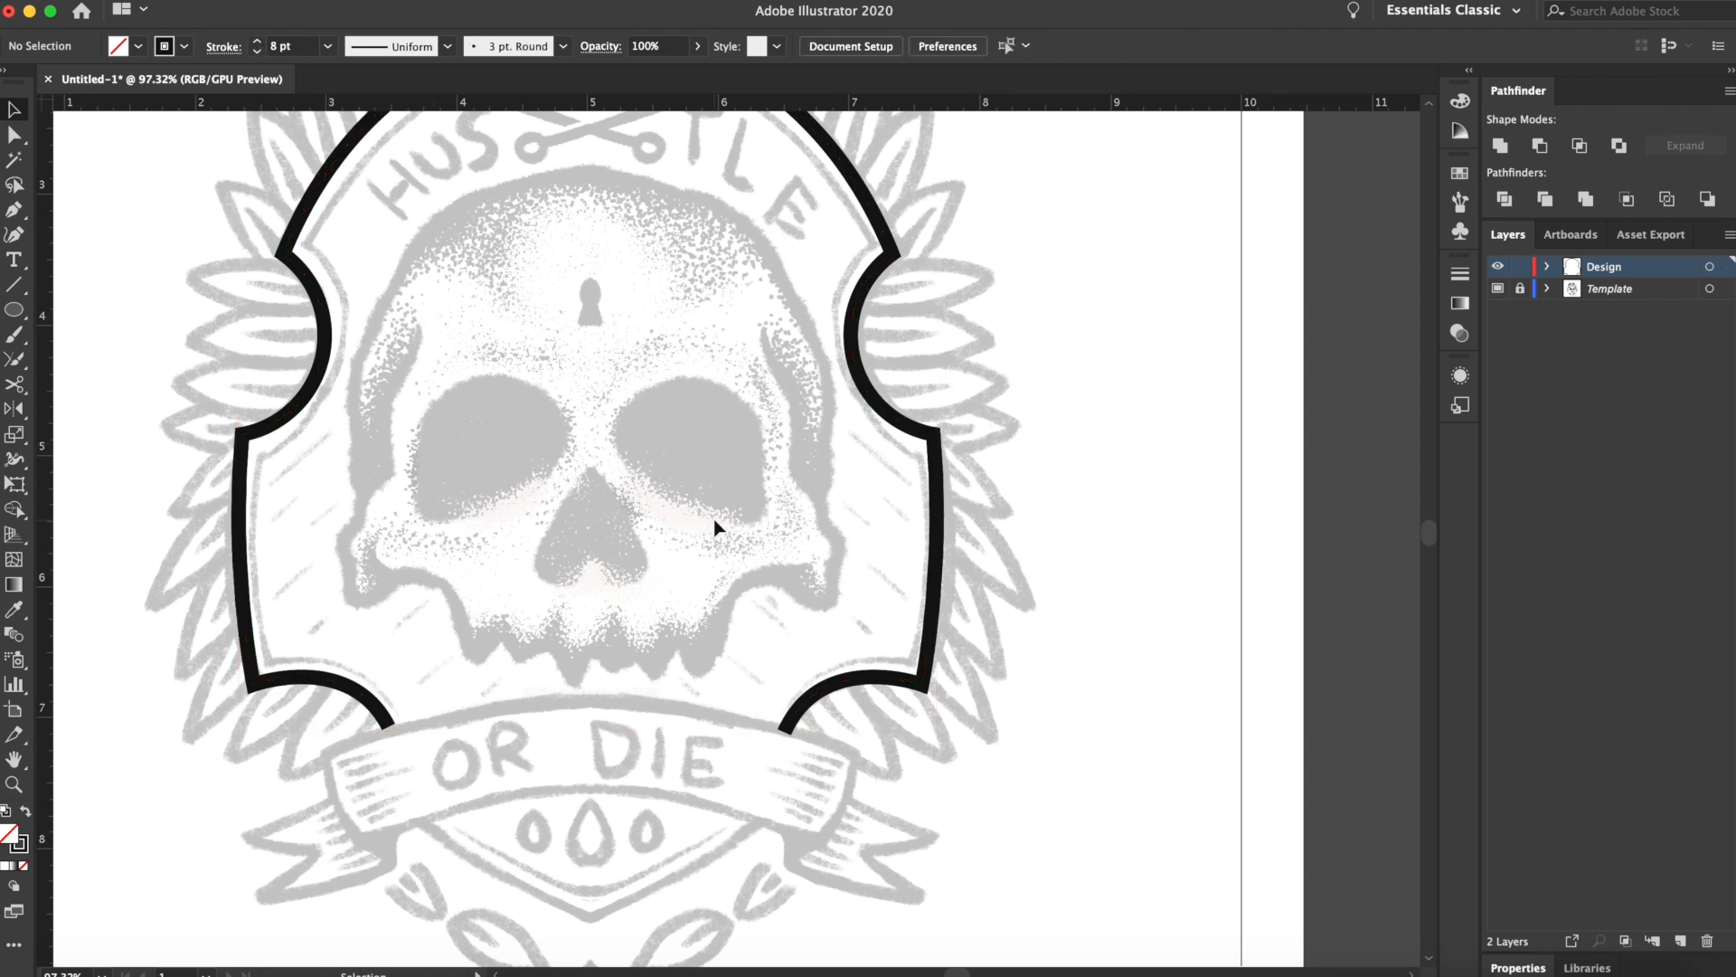
# Extend the border's lower-left end with straight Pen segments across the banner to its lower edge and on to the badge's bottom-centre tip
pyautogui.scroll(-5, 715, 528)
pyautogui.press('p')
pyautogui.moveTo(389, 463); pyautogui.dragTo(417, 558)
pyautogui.click(414, 549)
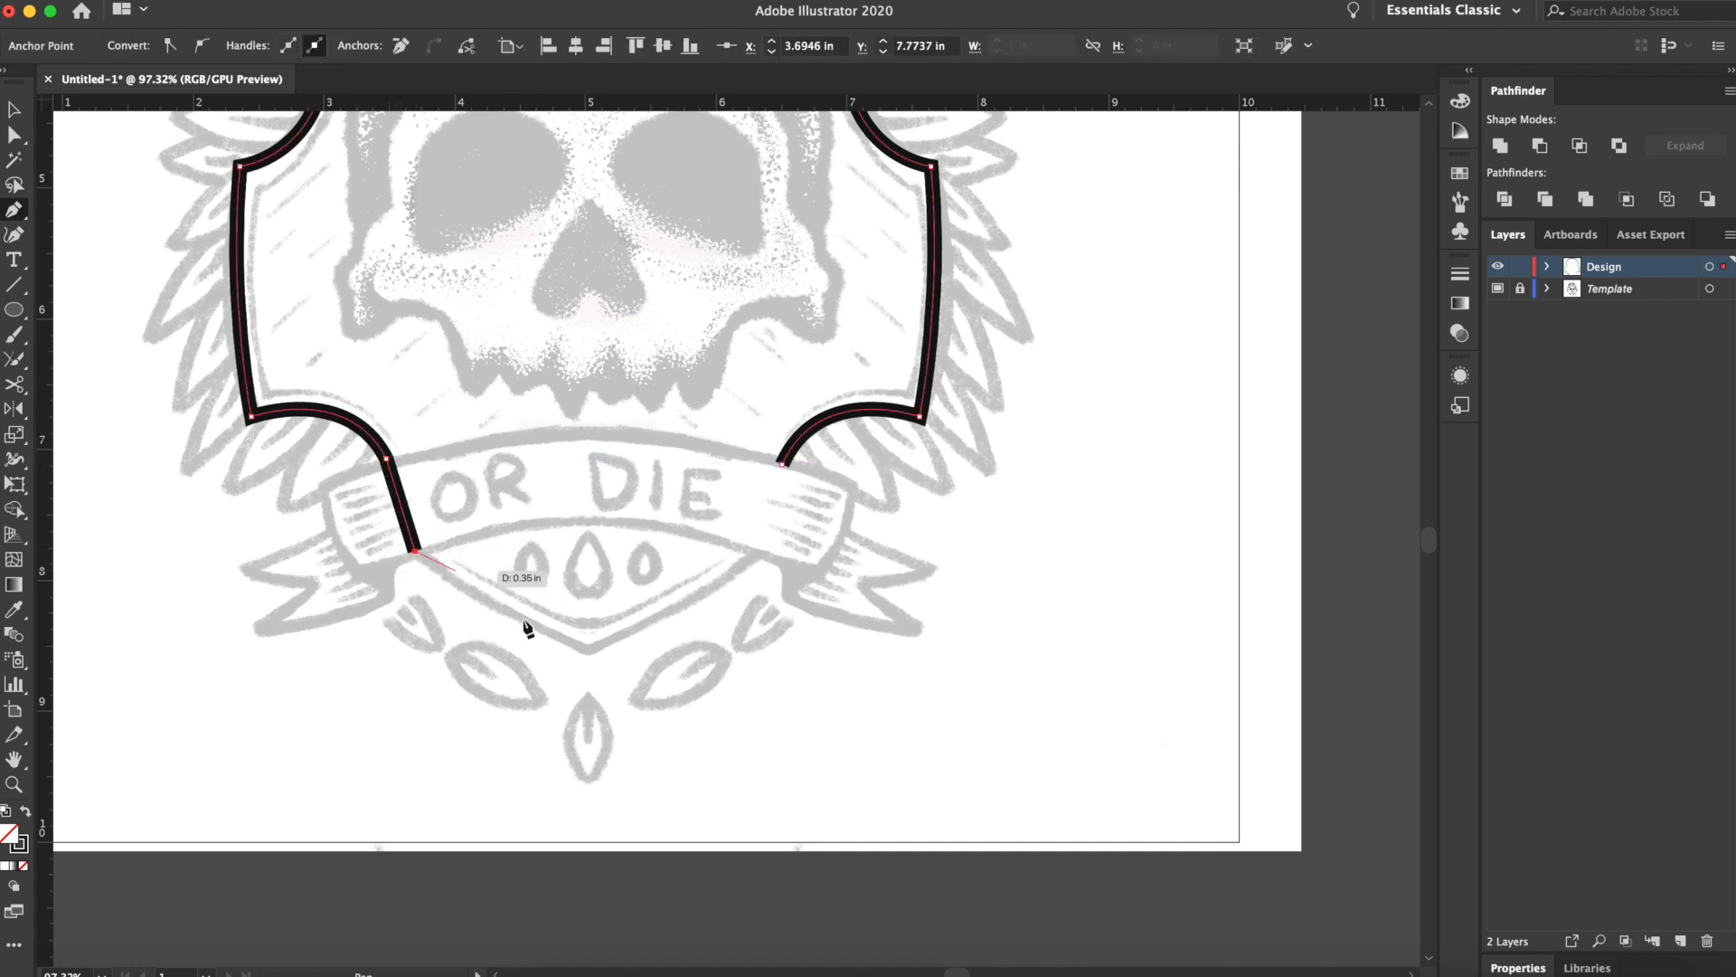
pyautogui.click(589, 650)
# Cut the border at its top centre with the Scissors tool and delete the right half
pyautogui.scroll(5, 543, 587)
pyautogui.hscroll(2, 542, 587)
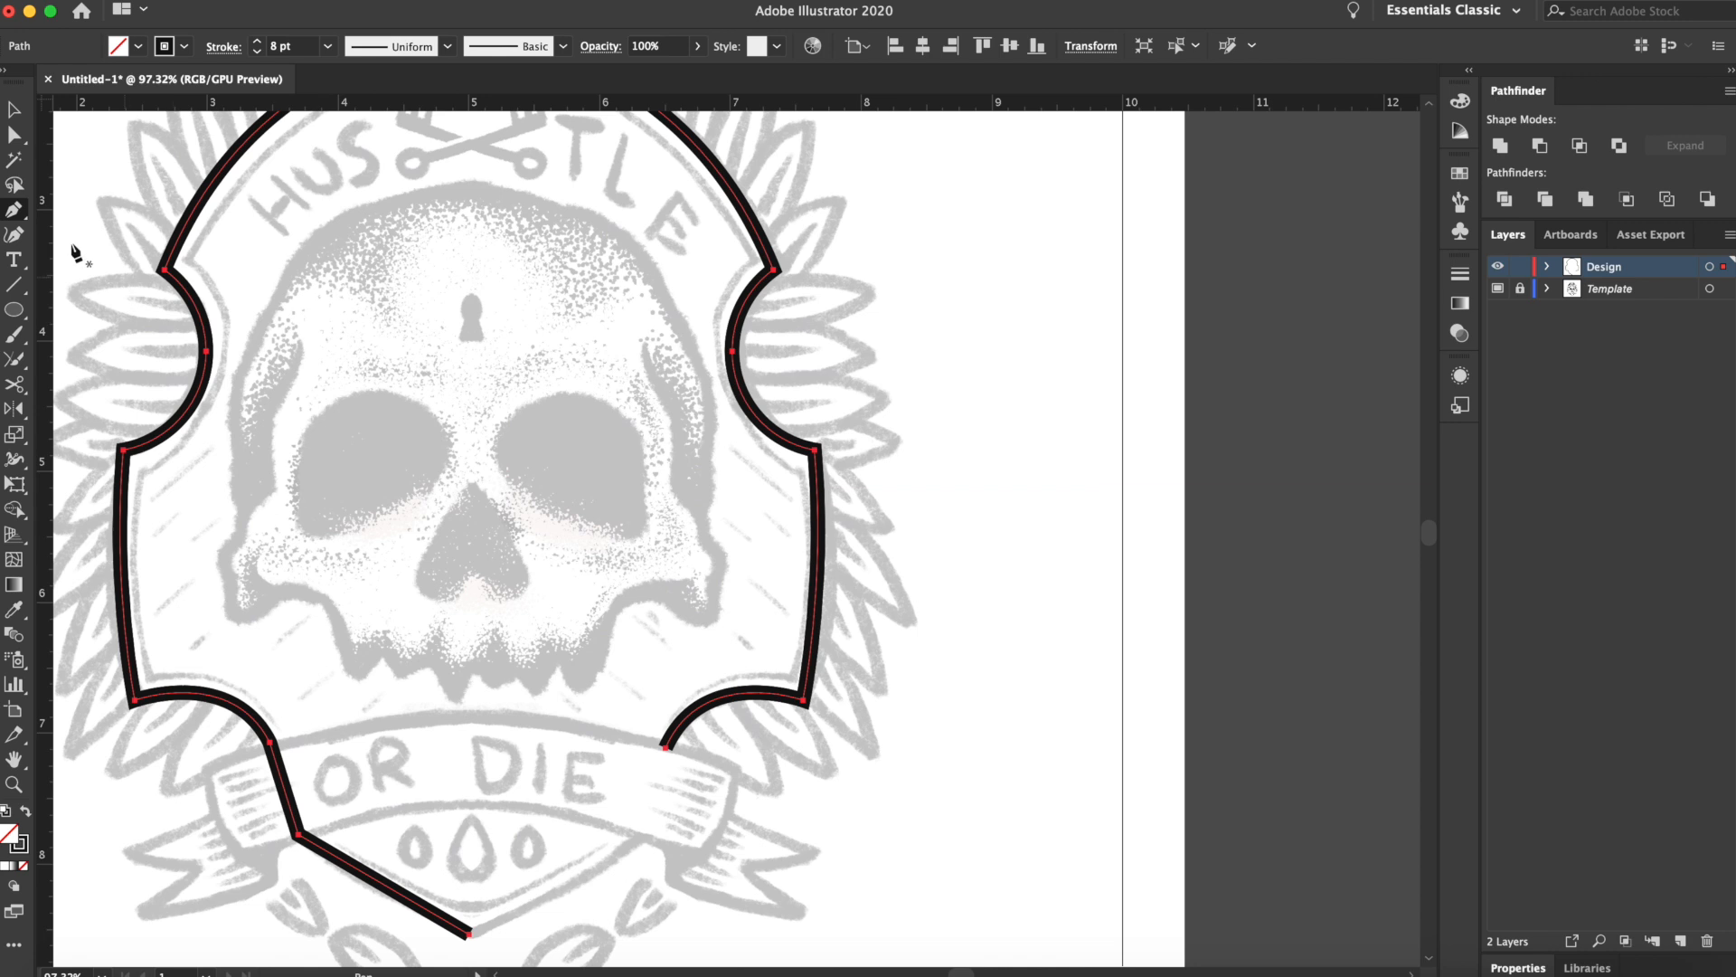
pyautogui.click(15, 384)
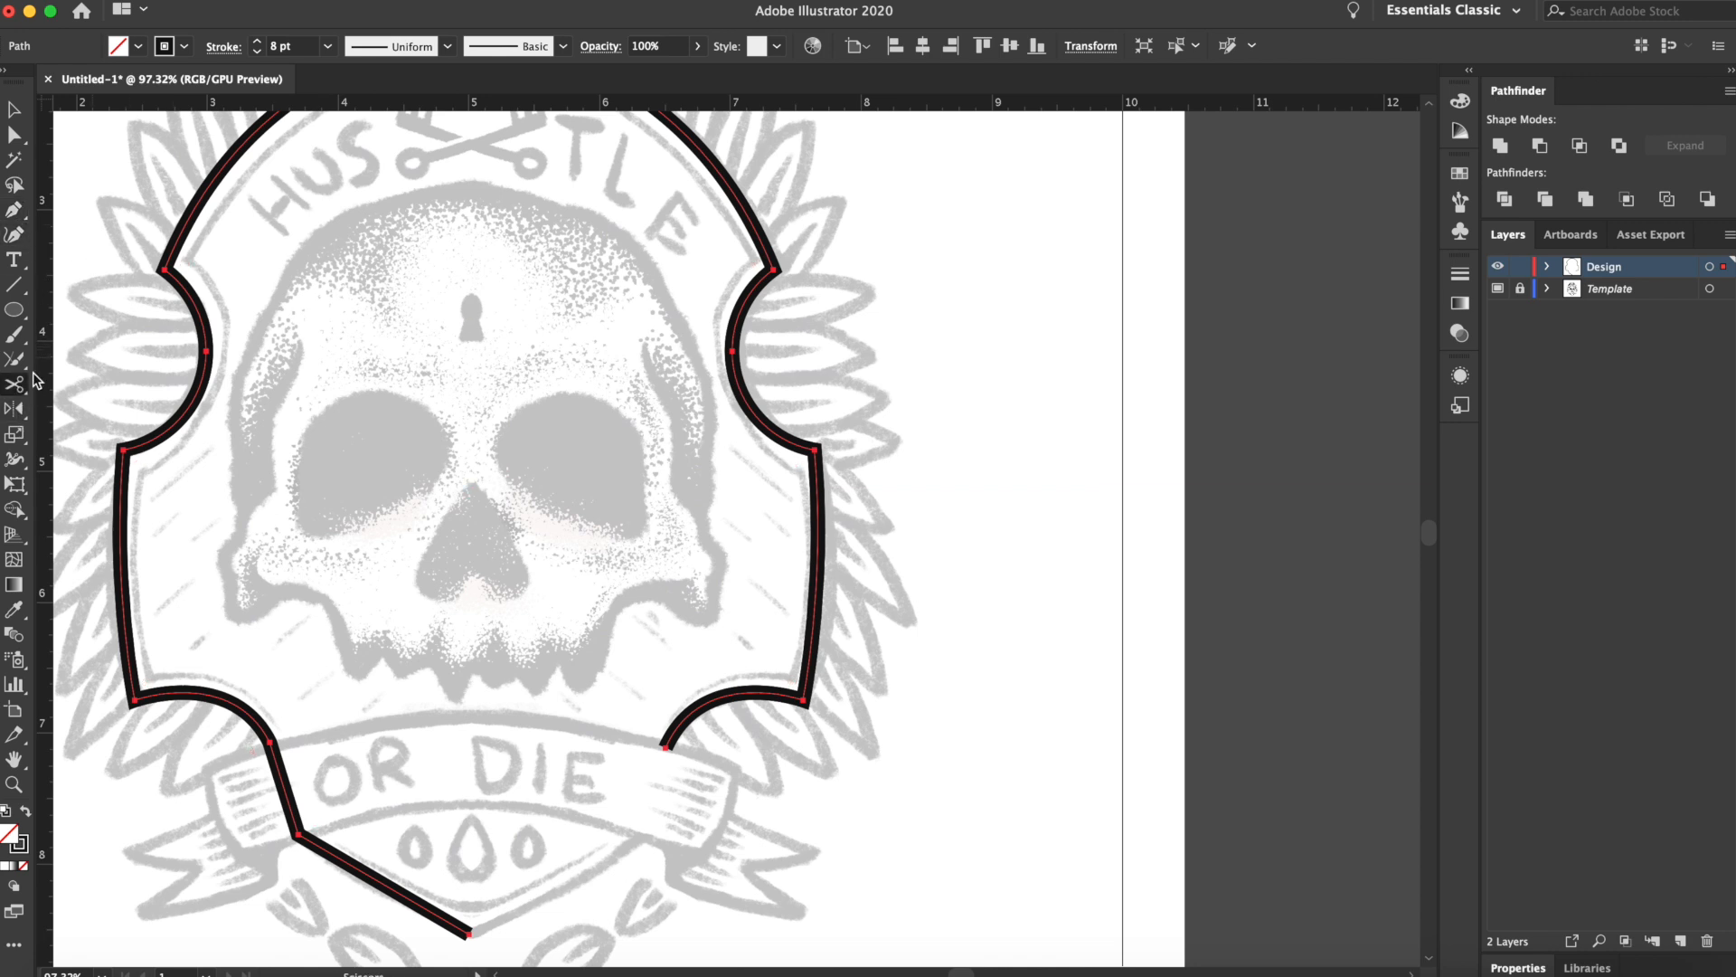
pyautogui.scroll(5, 446, 524)
pyautogui.click(462, 297)
pyautogui.press('a')
pyautogui.click(561, 318)
pyautogui.scroll(-3, 558, 408)
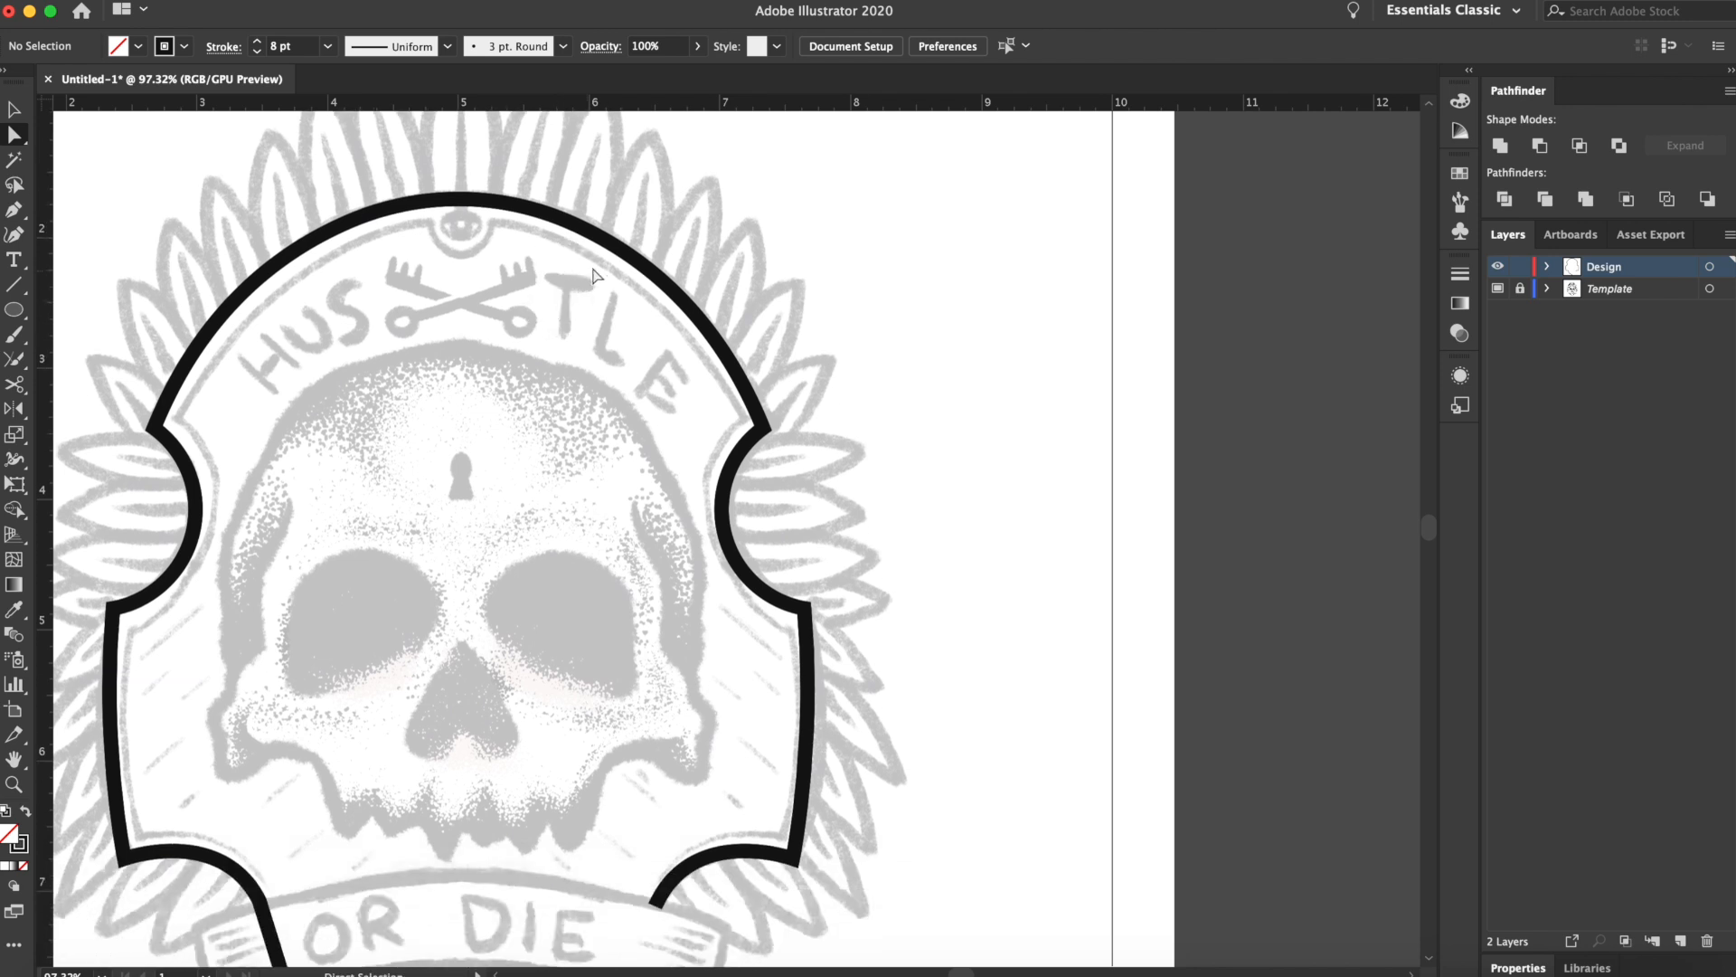
pyautogui.click(622, 254)
pyautogui.press('Delete')
pyautogui.press('Delete')
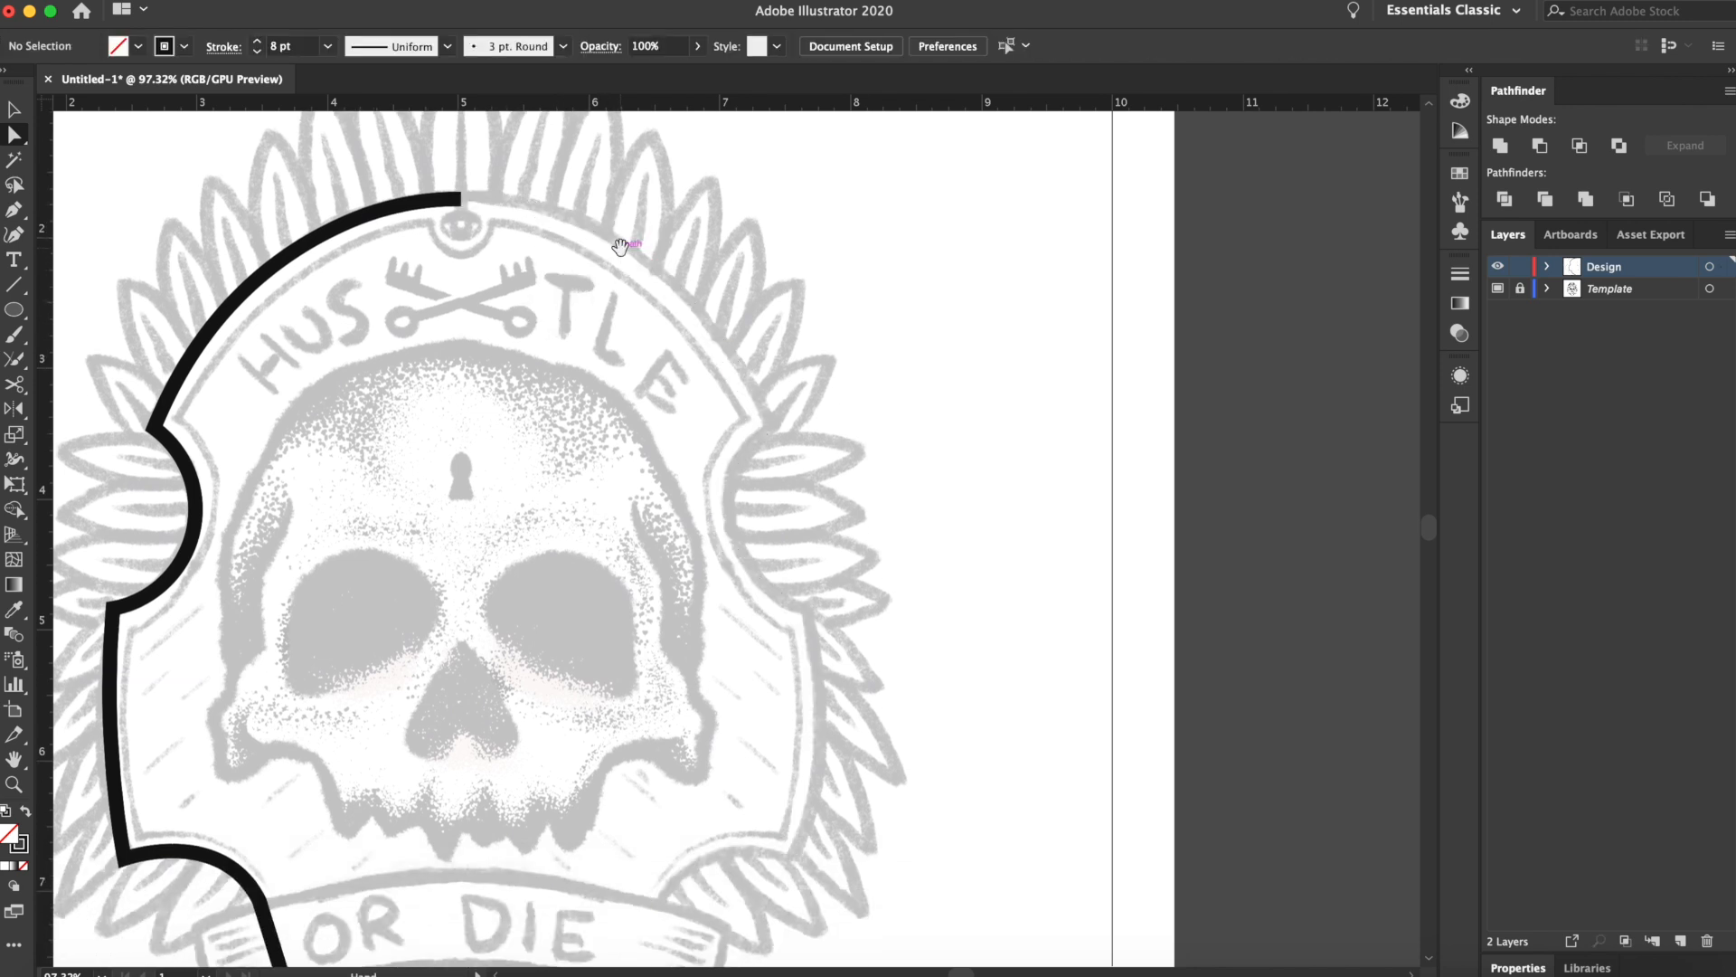
# Reflect a copy of the extended left border half across the vertical axis through the bottom tip
pyautogui.scroll(-5, 353, 645)
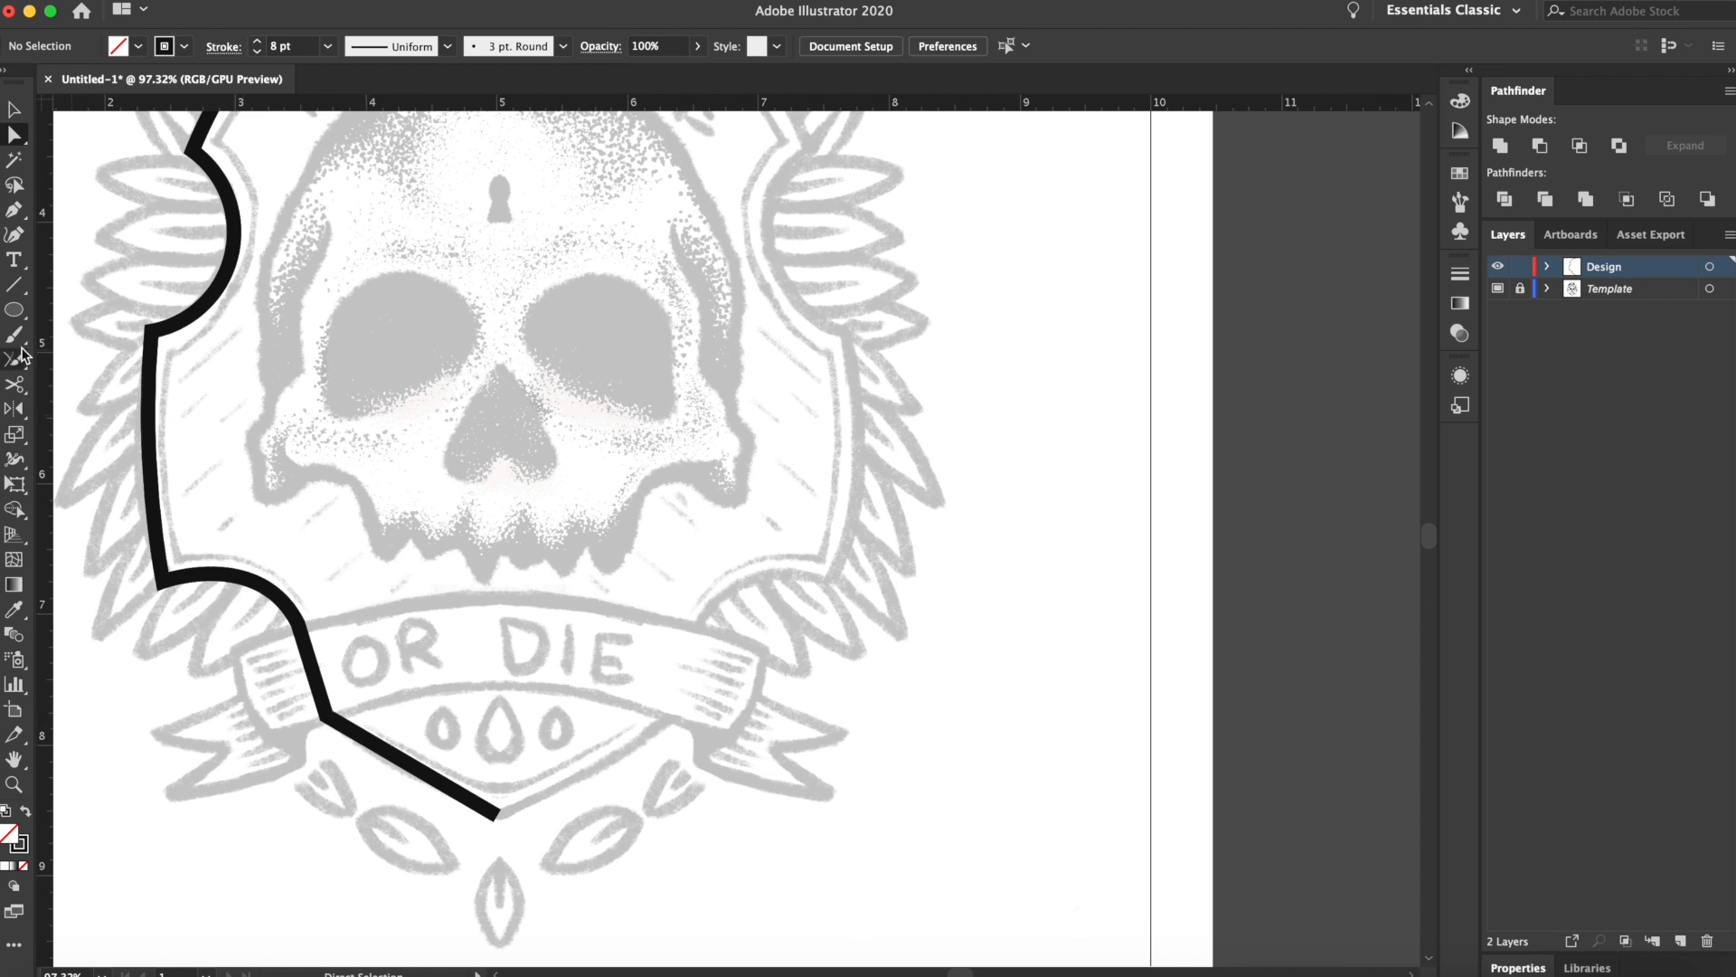
pyautogui.click(236, 212)
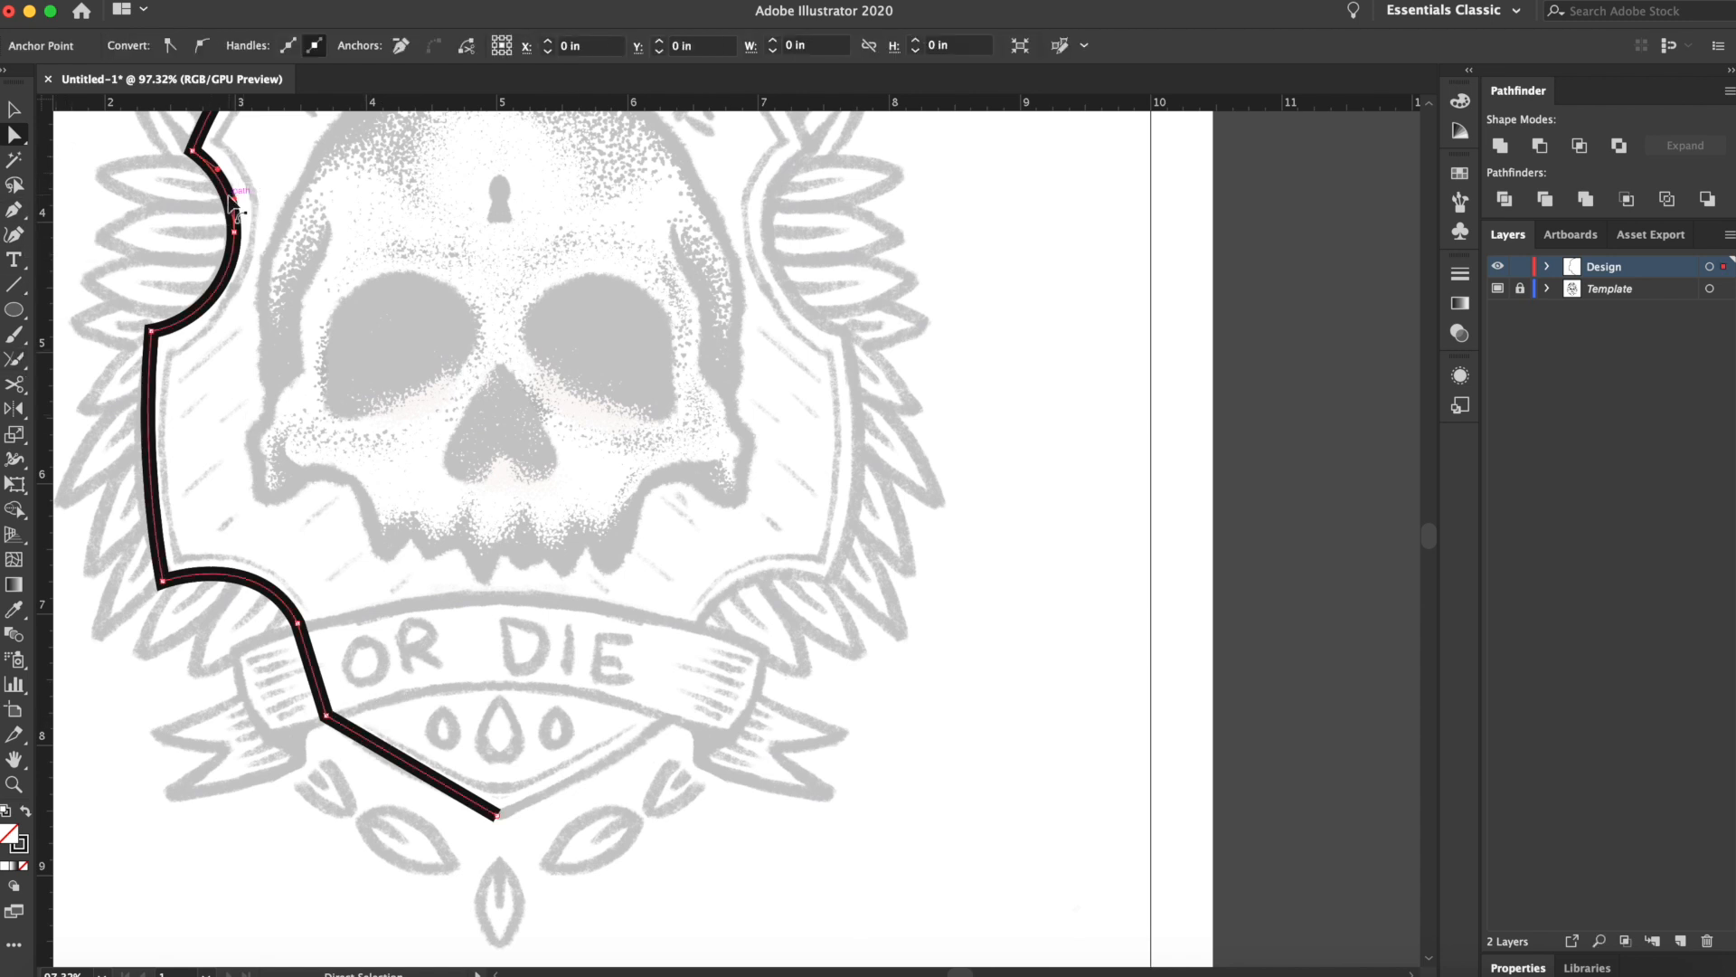
pyautogui.click(13, 410)
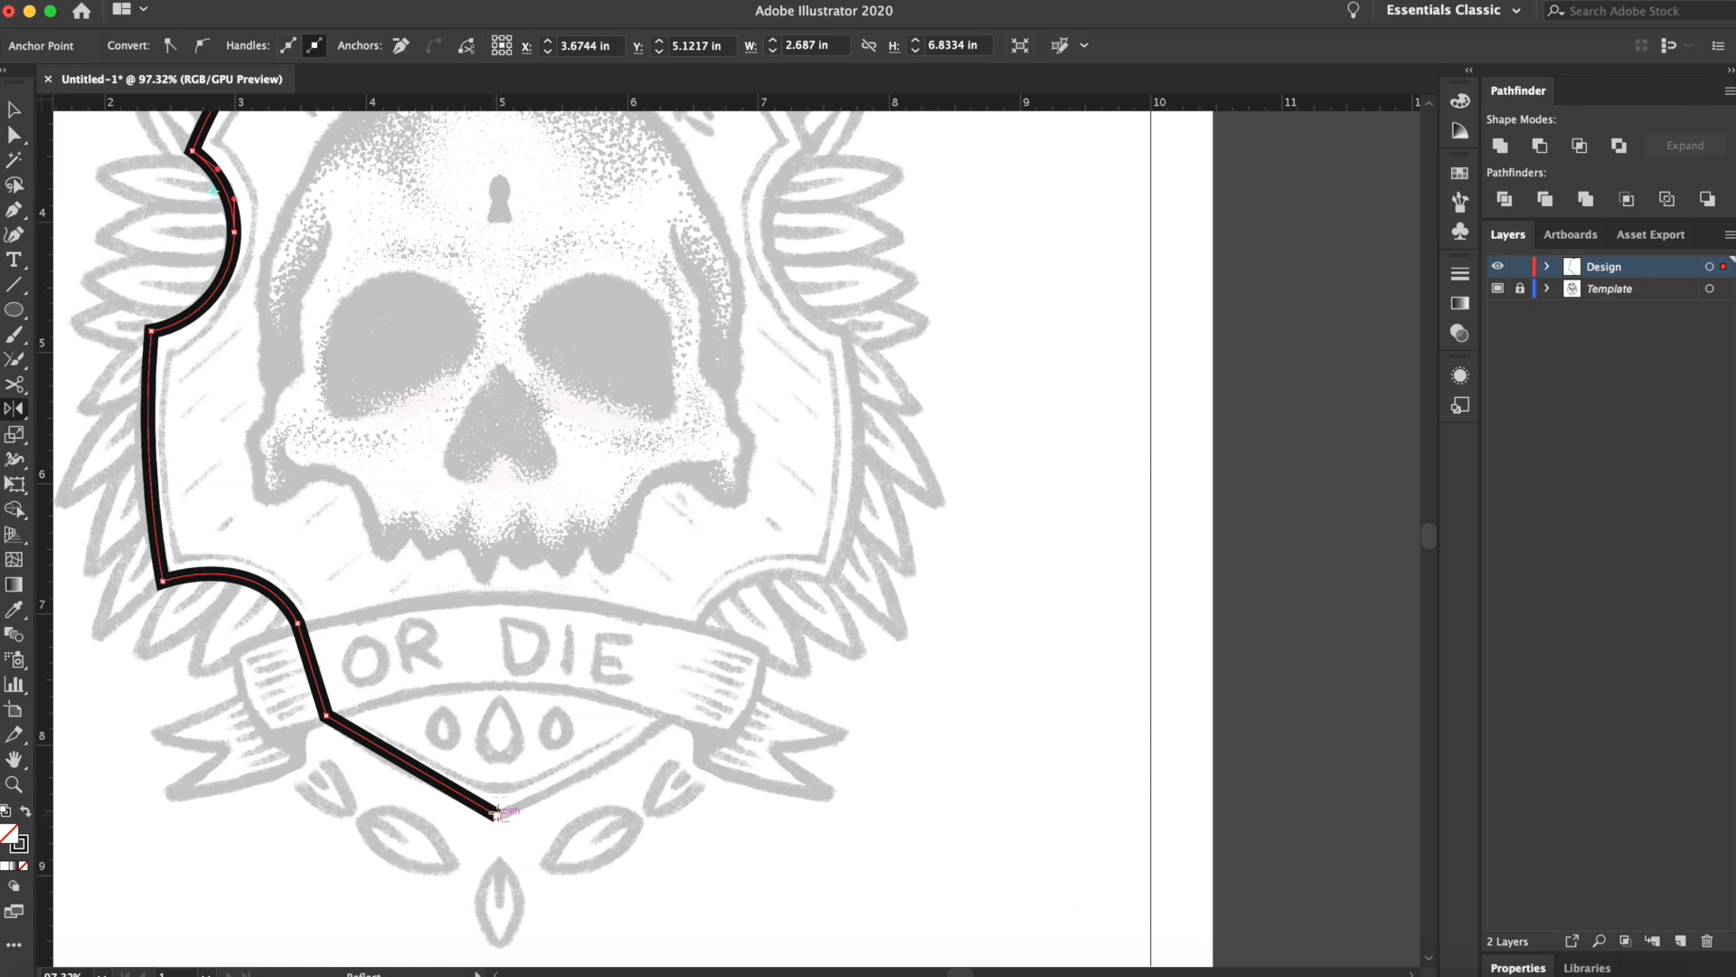
pyautogui.keyDown('alt'); pyautogui.click(497, 814); pyautogui.keyUp('alt')
pyautogui.click(56, 404)
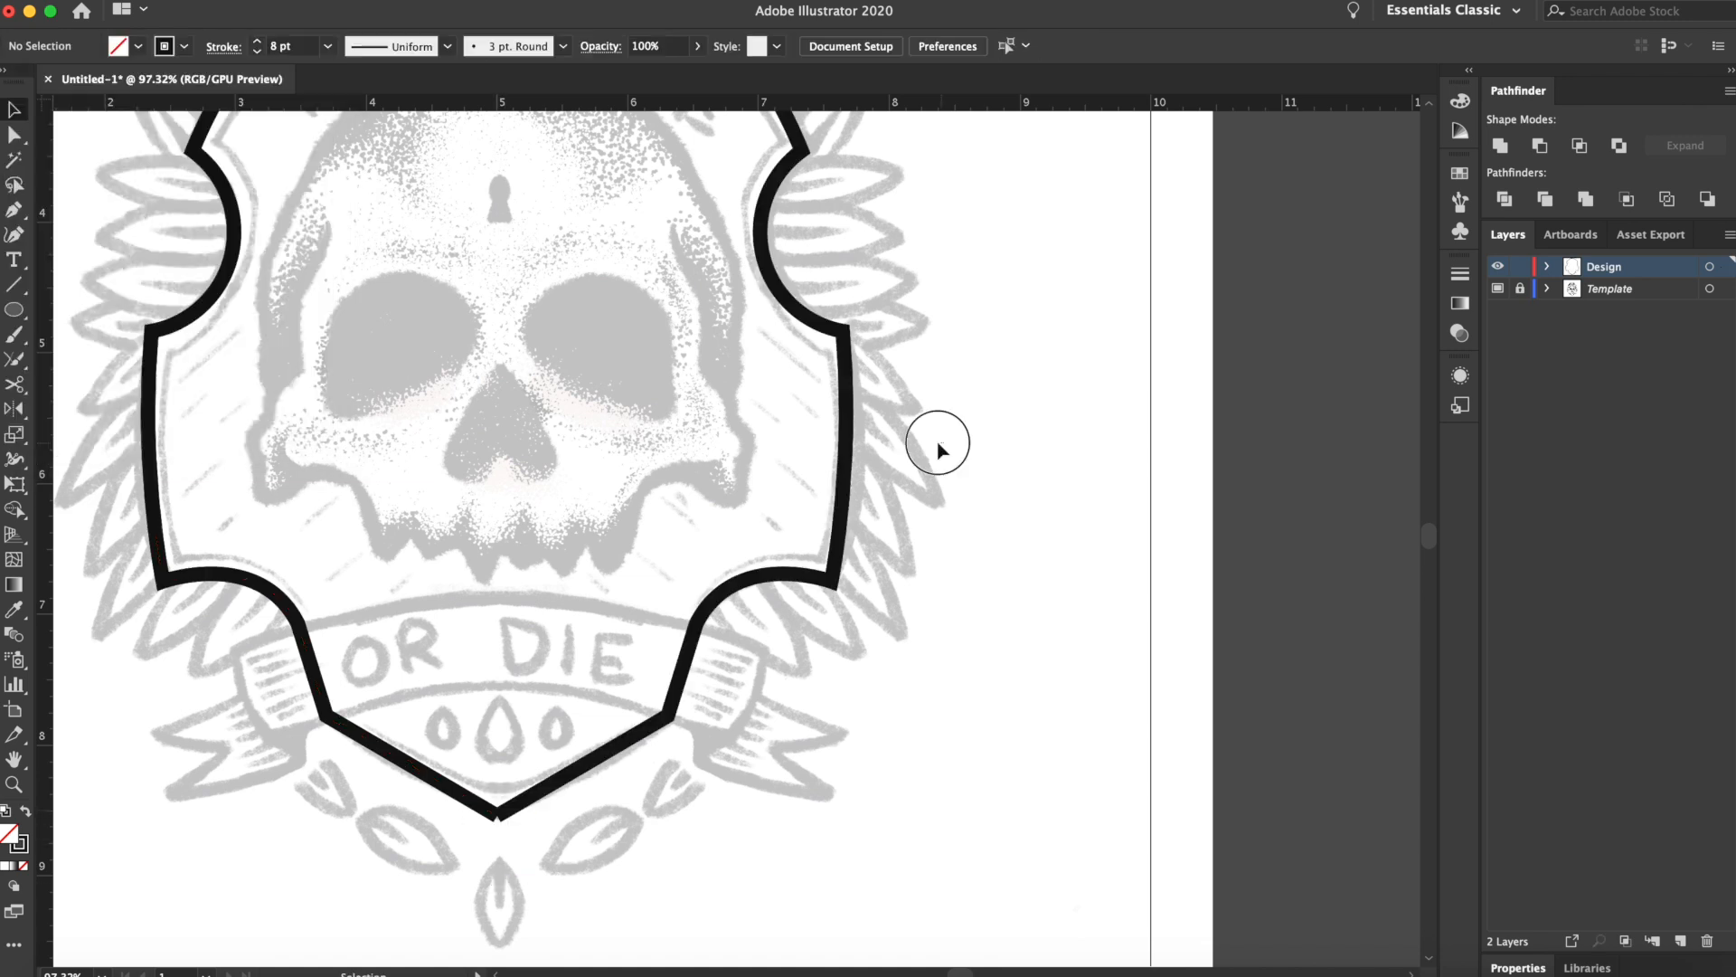
# Join the two mirrored border halves at the bottom tip and the top centre with the Join tool
pyautogui.press('v')
pyautogui.click(35, 367)
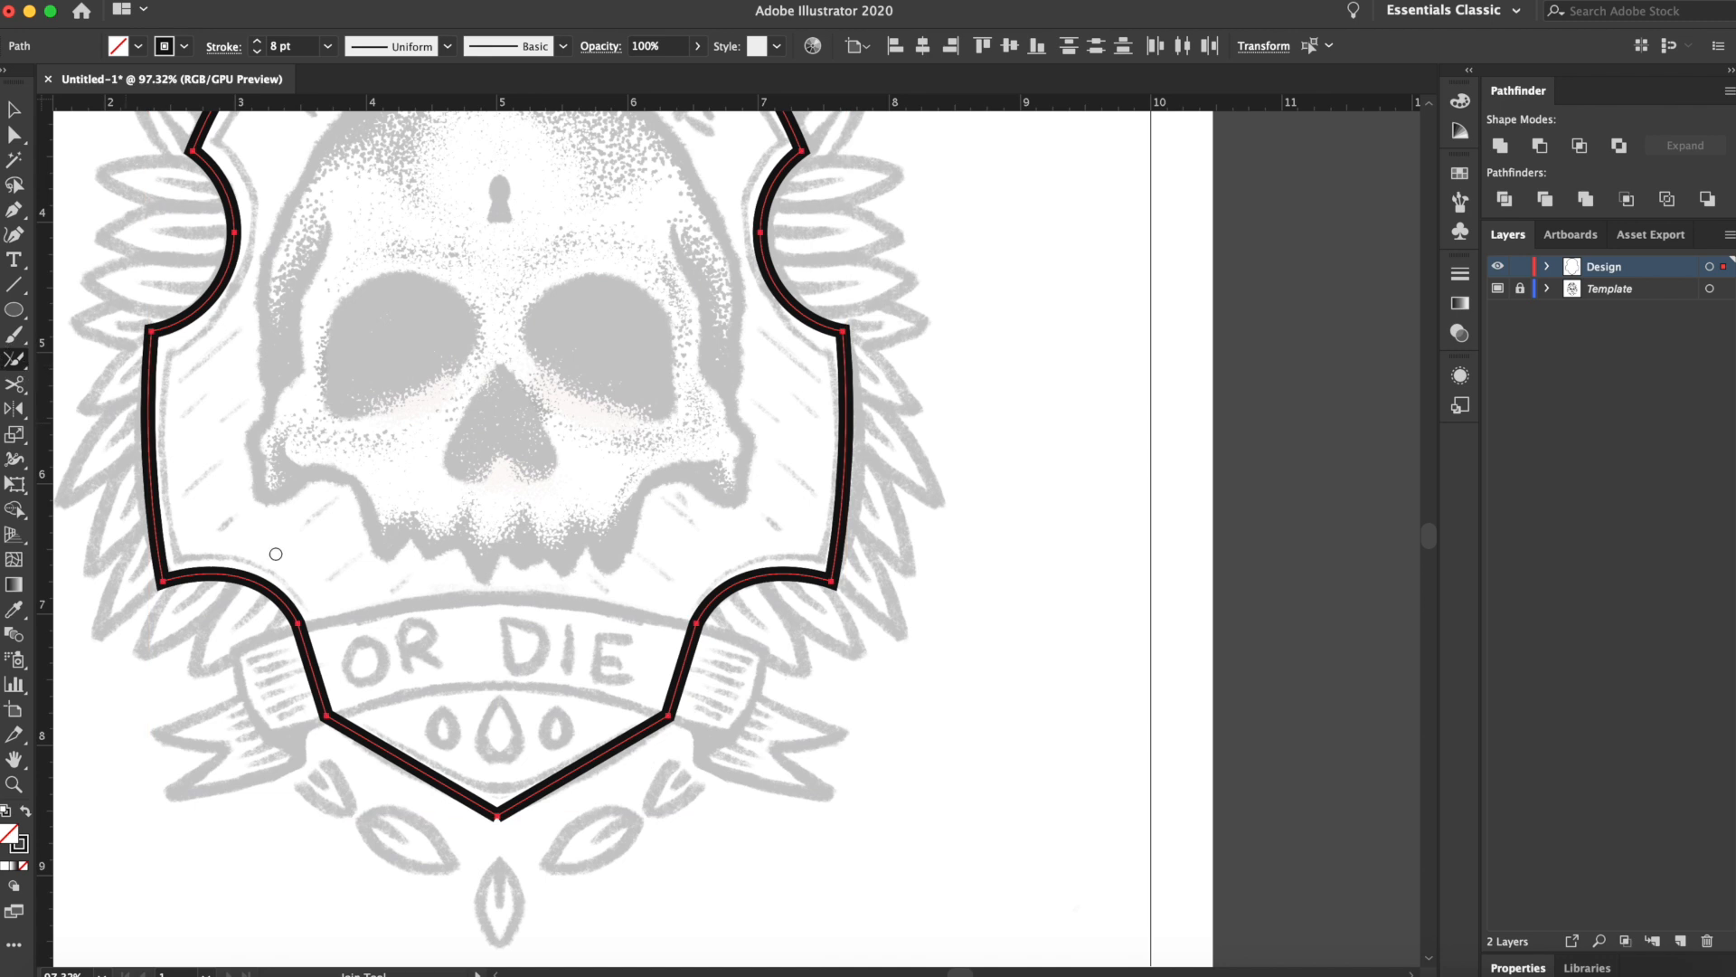
pyautogui.moveTo(497, 818); pyautogui.dragTo(499, 809)
pyautogui.scroll(8, 543, 515)
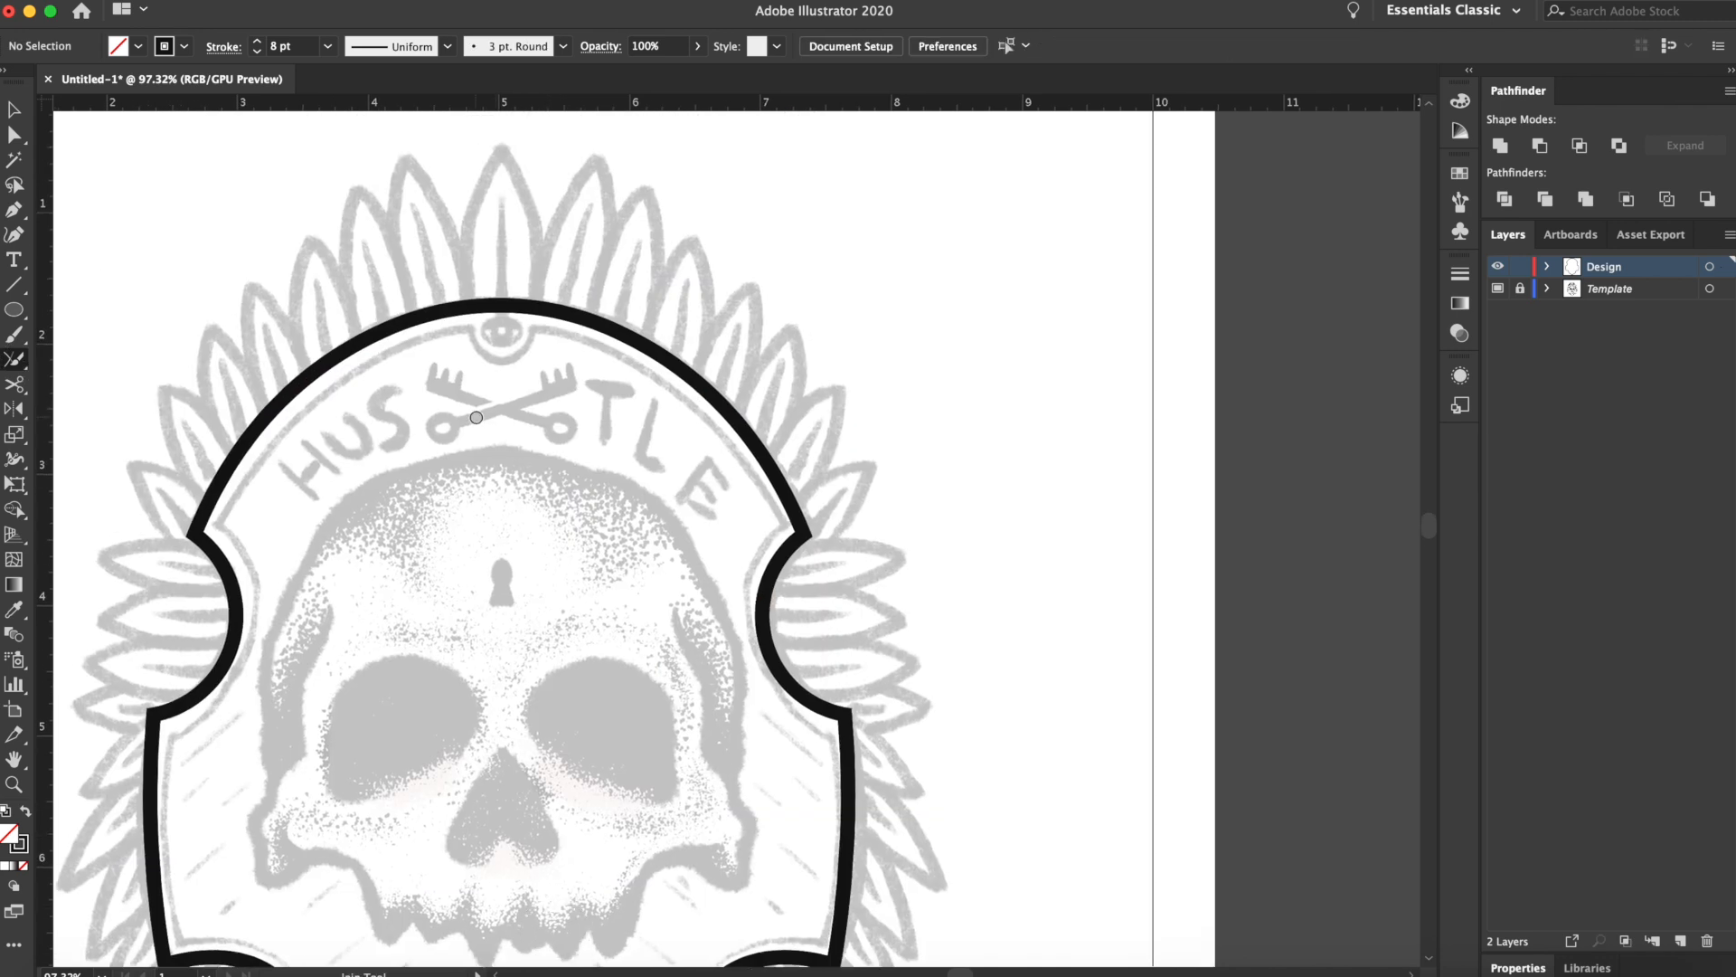
pyautogui.press('a')
pyautogui.moveTo(499, 335)
pyautogui.mouseDown()
pyautogui.moveTo(500, 278)
pyautogui.moveTo(488, 351)
pyautogui.mouseUp()
# Round the border's bottom tip with a corner radius of about 0.86 in
pyautogui.moveTo(501, 453); pyautogui.dragTo(501, 428)
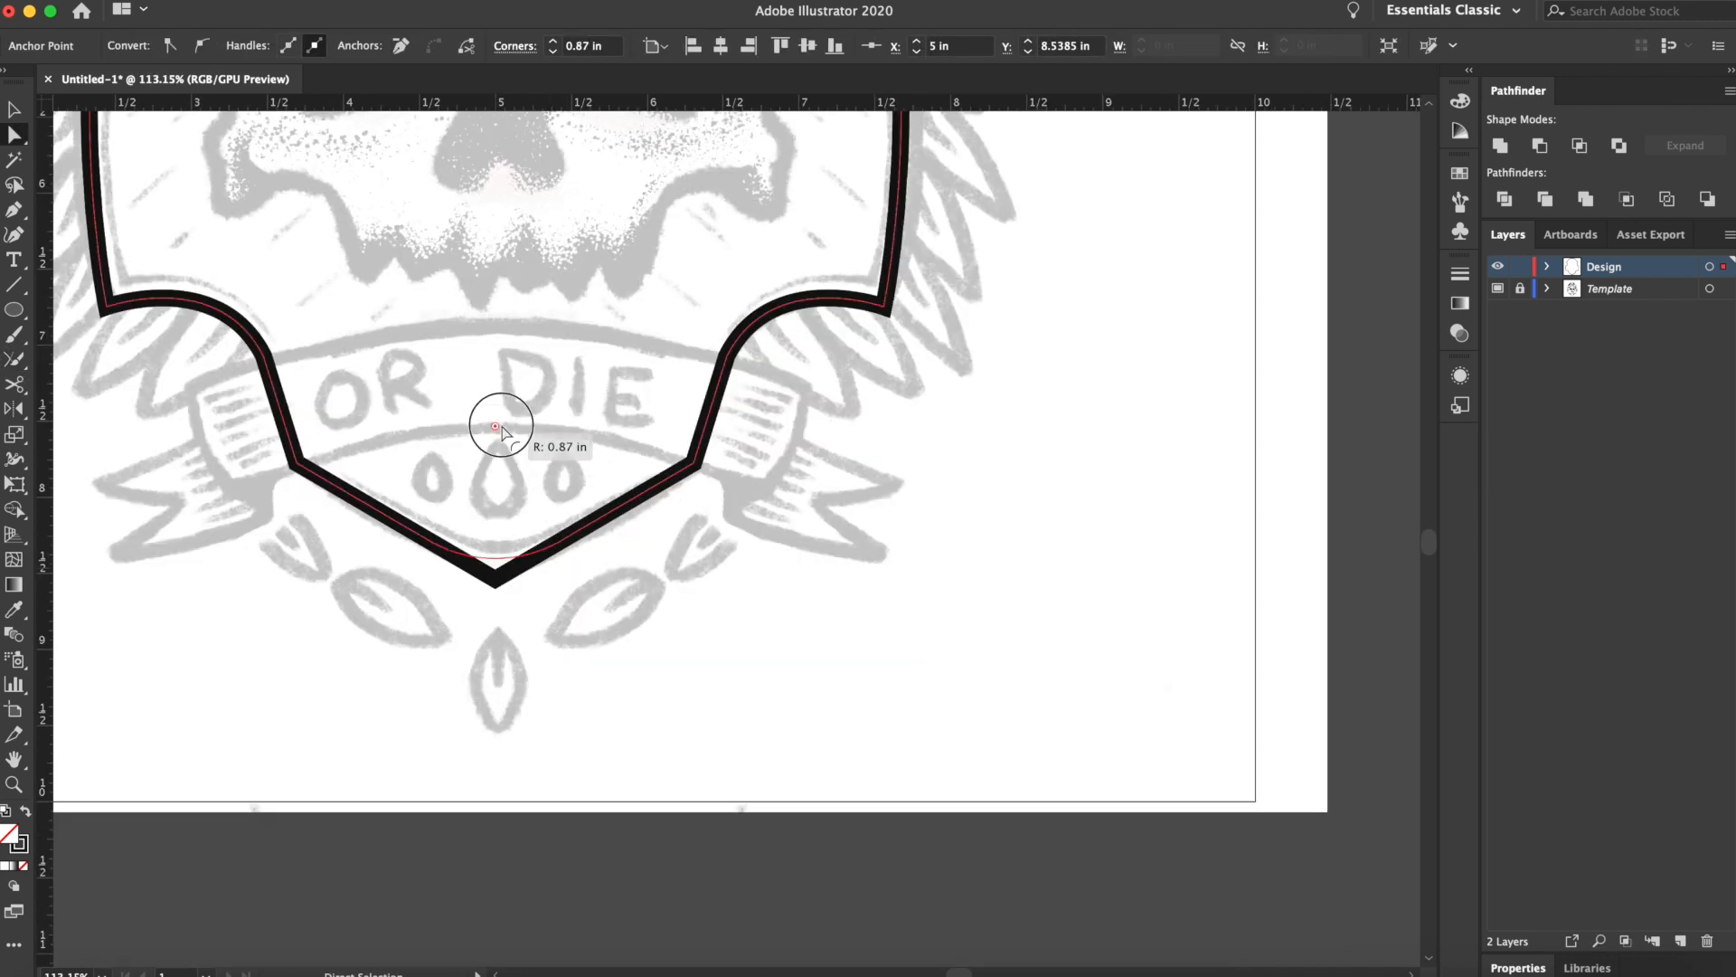
pyautogui.scroll(5, 503, 435)
pyautogui.moveTo(430, 534); pyautogui.dragTo(546, 494)
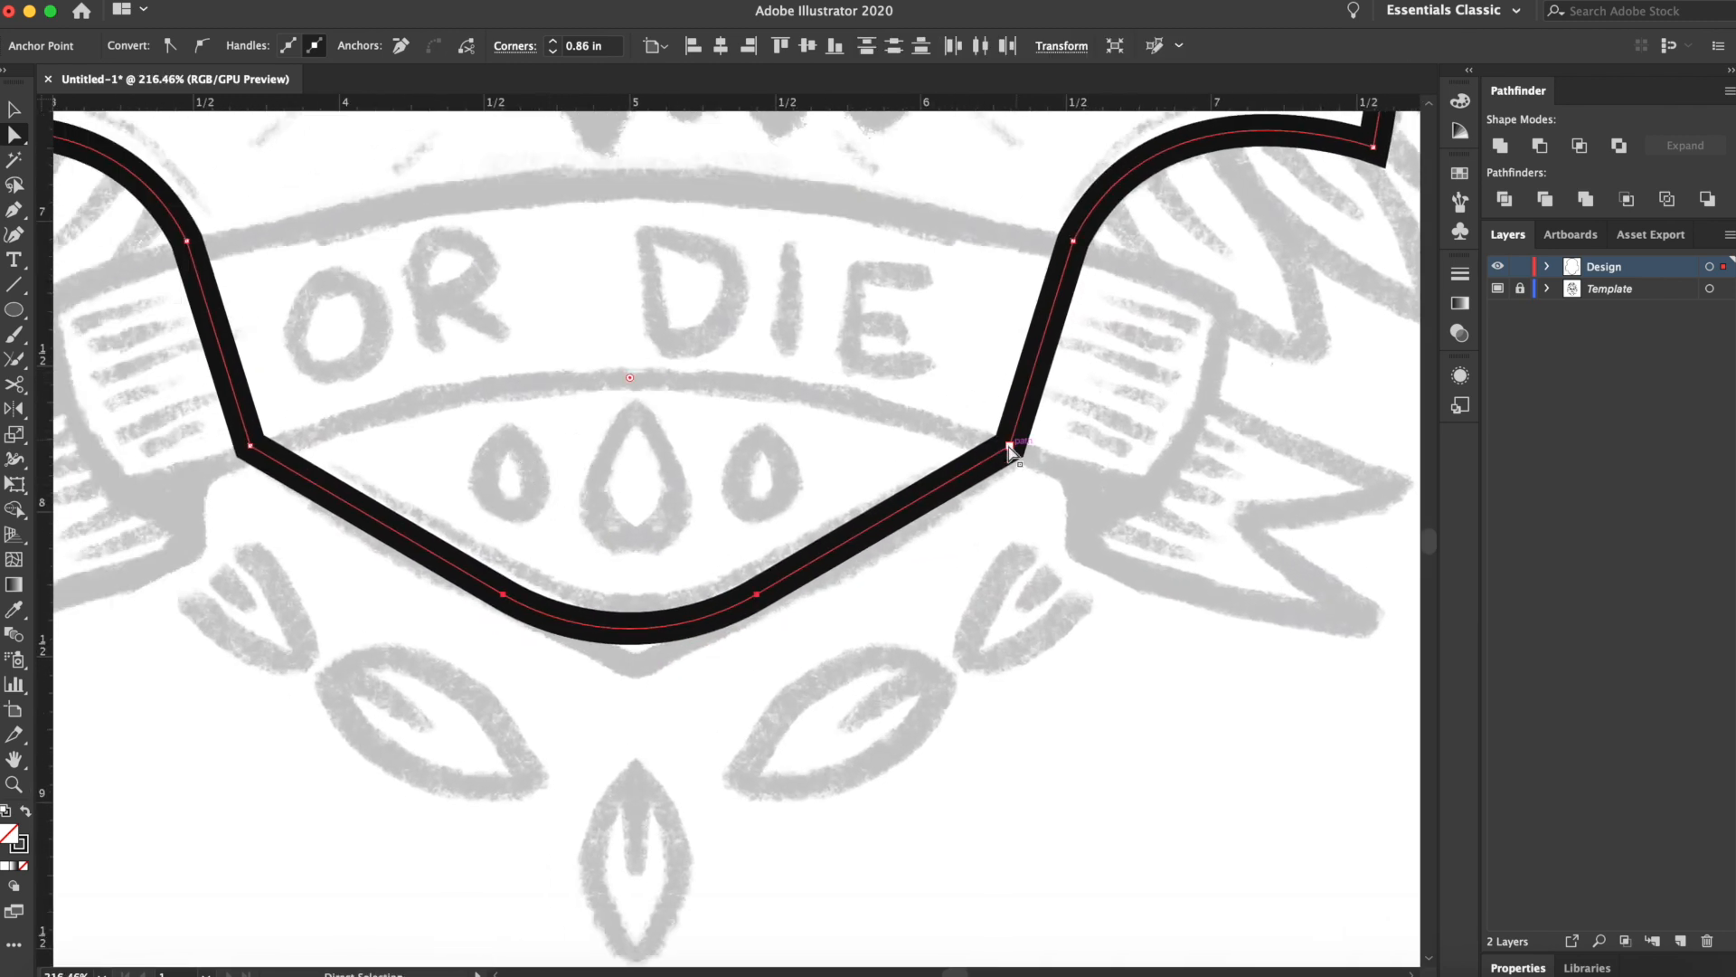
pyautogui.hscroll(-4, 264, 375)
pyautogui.hscroll(6, 749, 219)
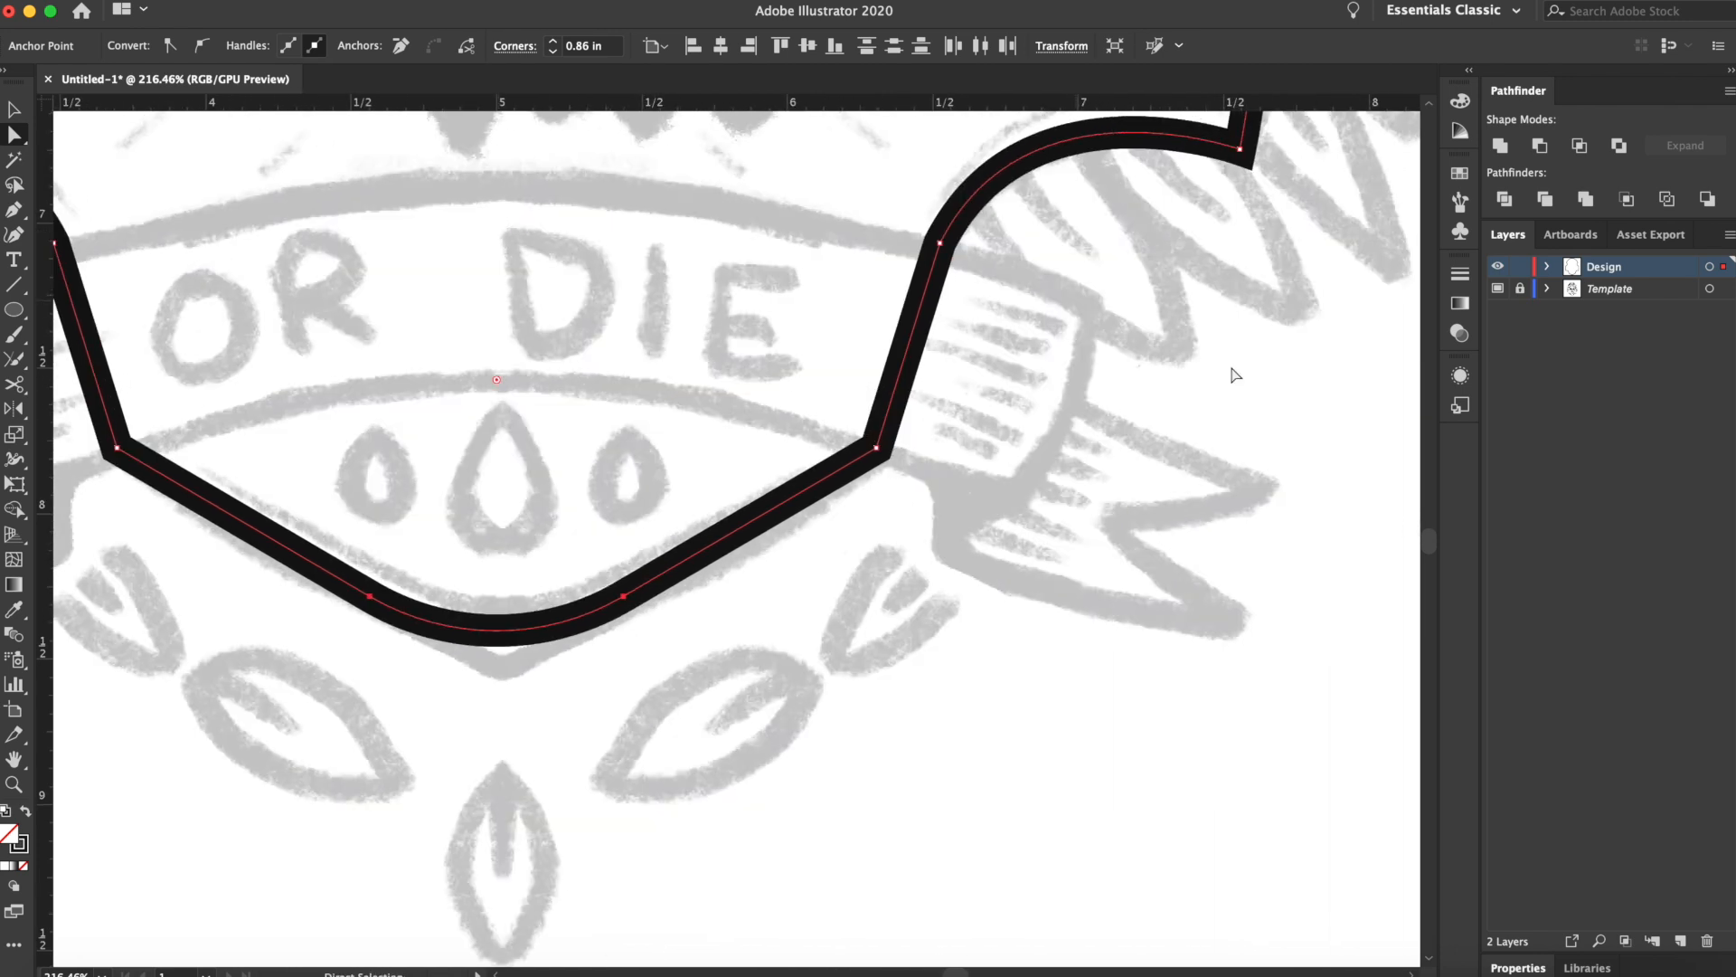
# Preview an inward Offset Path of -0.1389 in on the badge border with Miter joins
pyautogui.scroll(-5, 1248, 396)
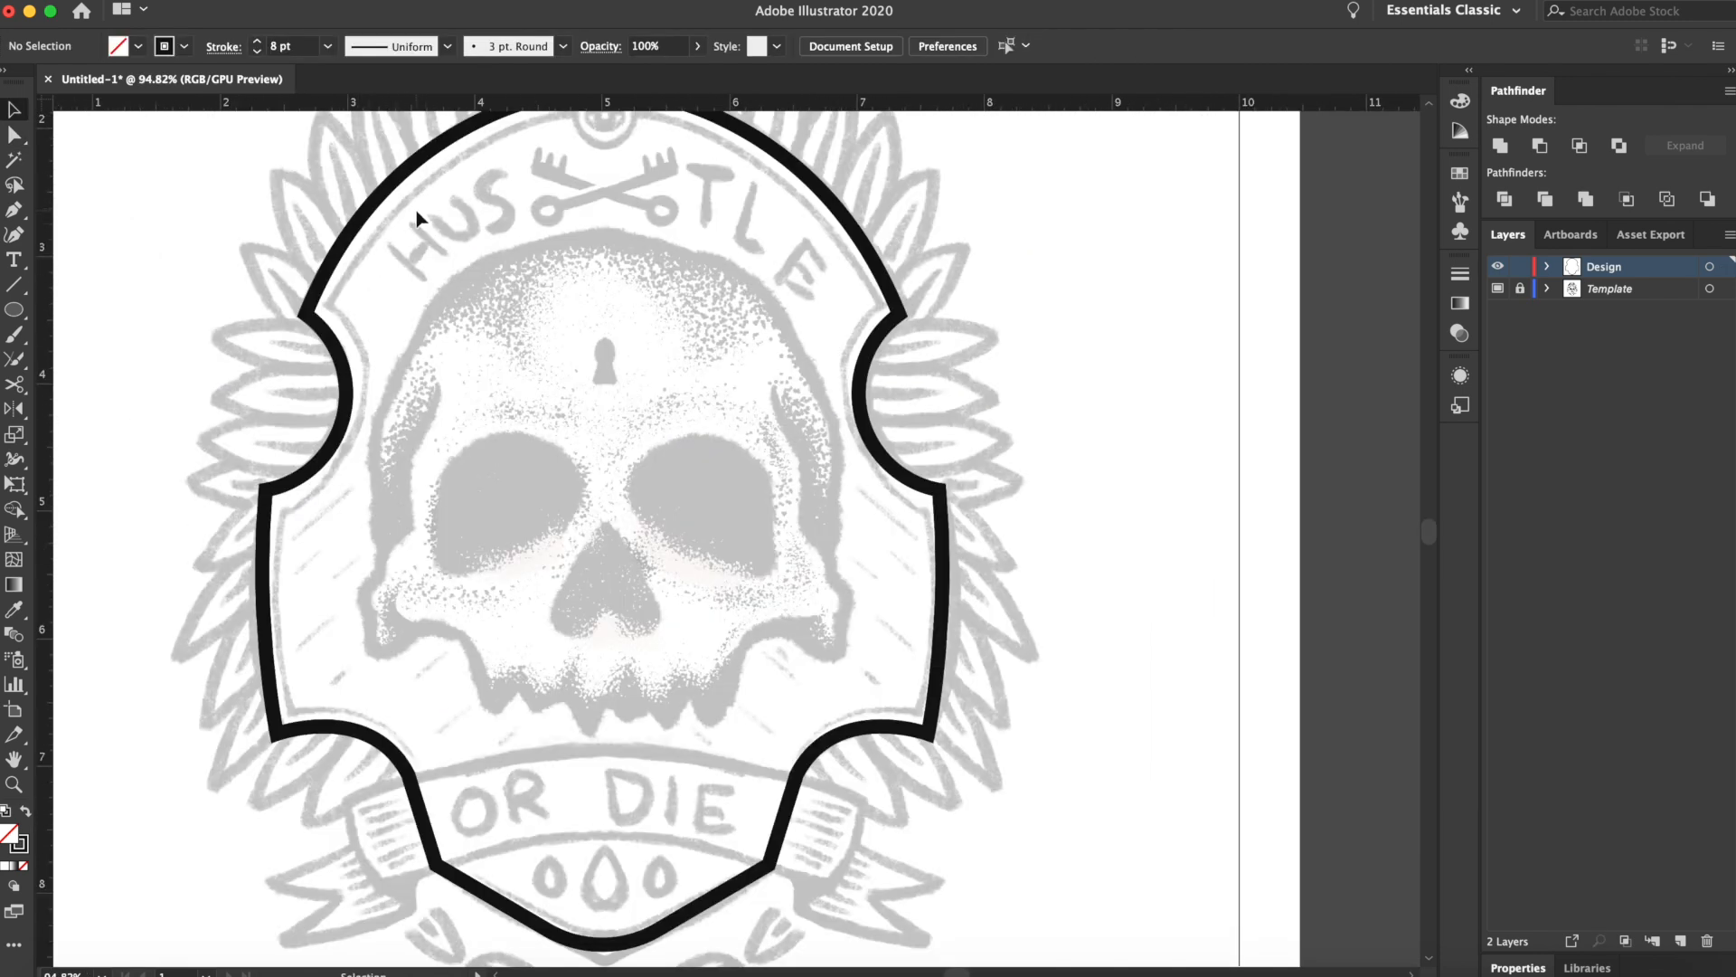
pyautogui.click(373, 205)
pyautogui.rightClick(389, 206)
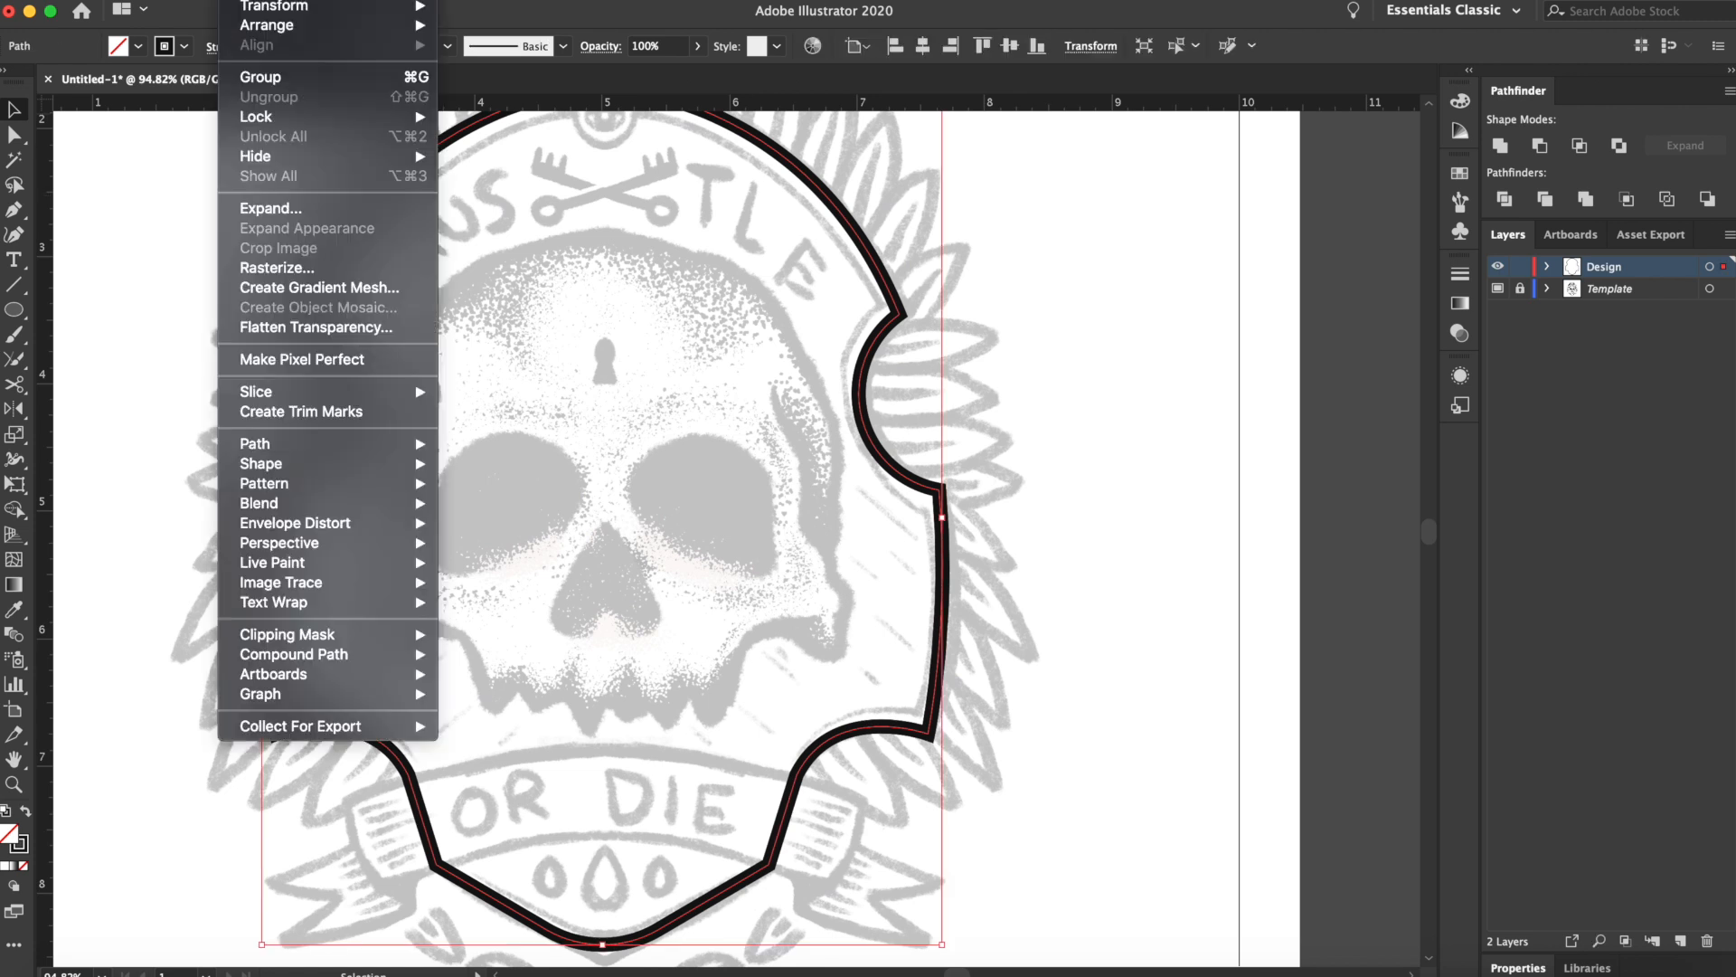
pyautogui.click(482, 176)
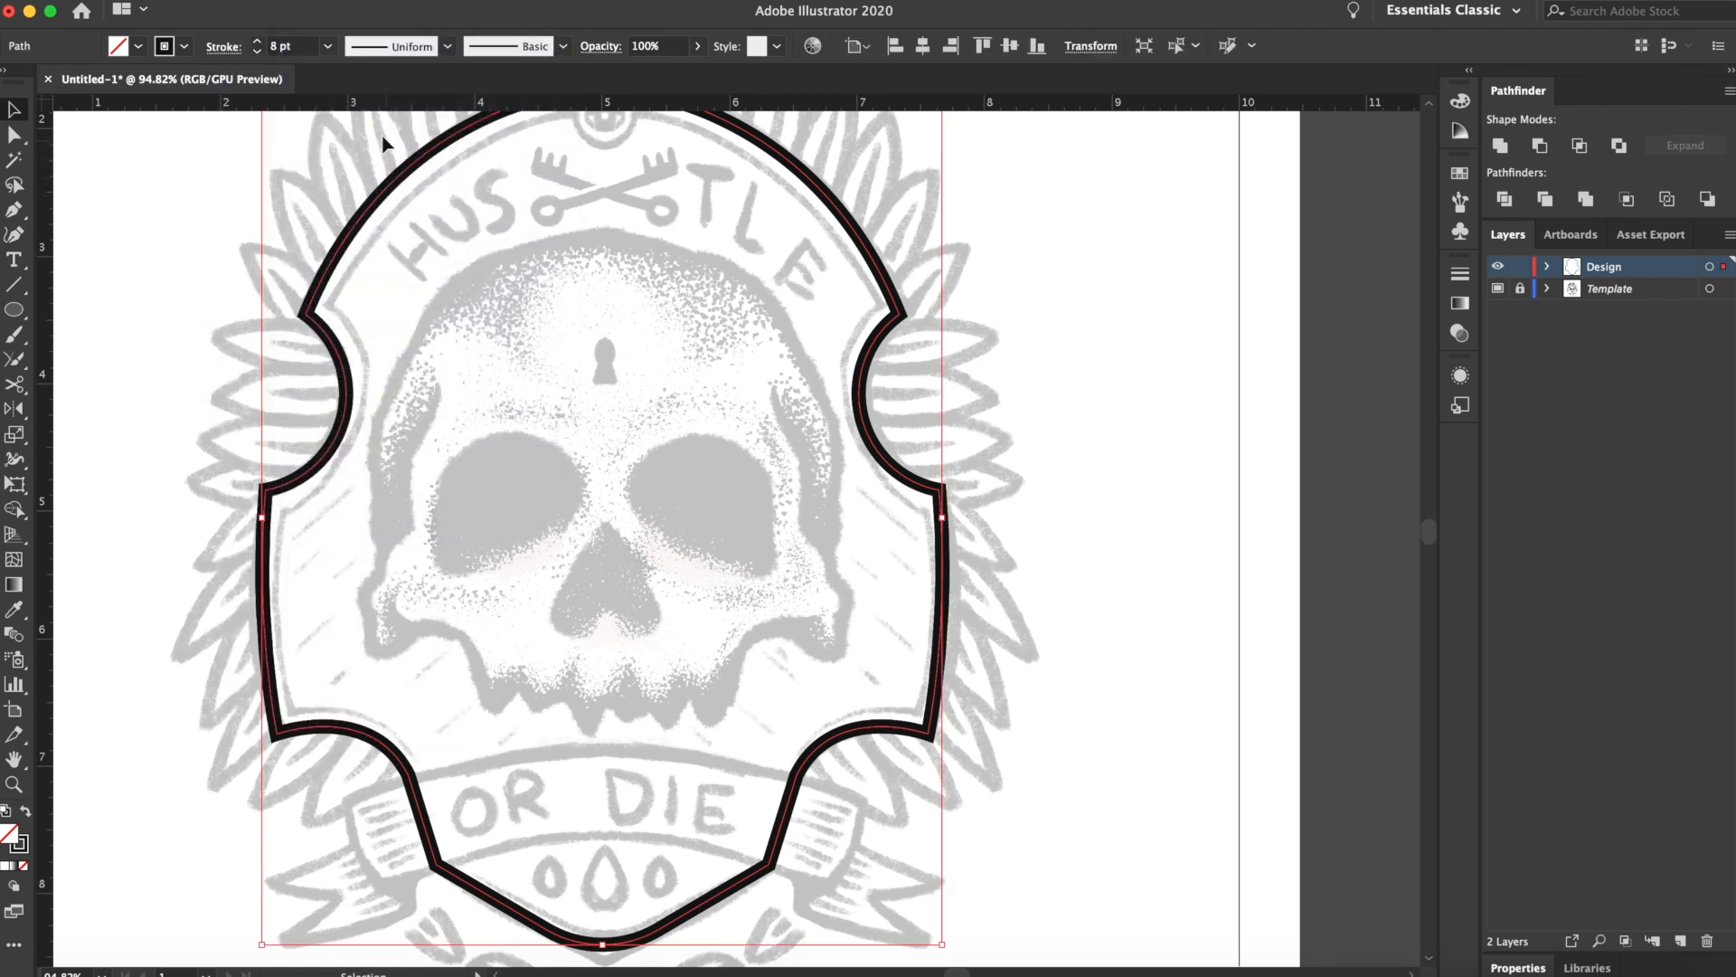
pyautogui.click(245, 0)
pyautogui.moveTo(350, 443)
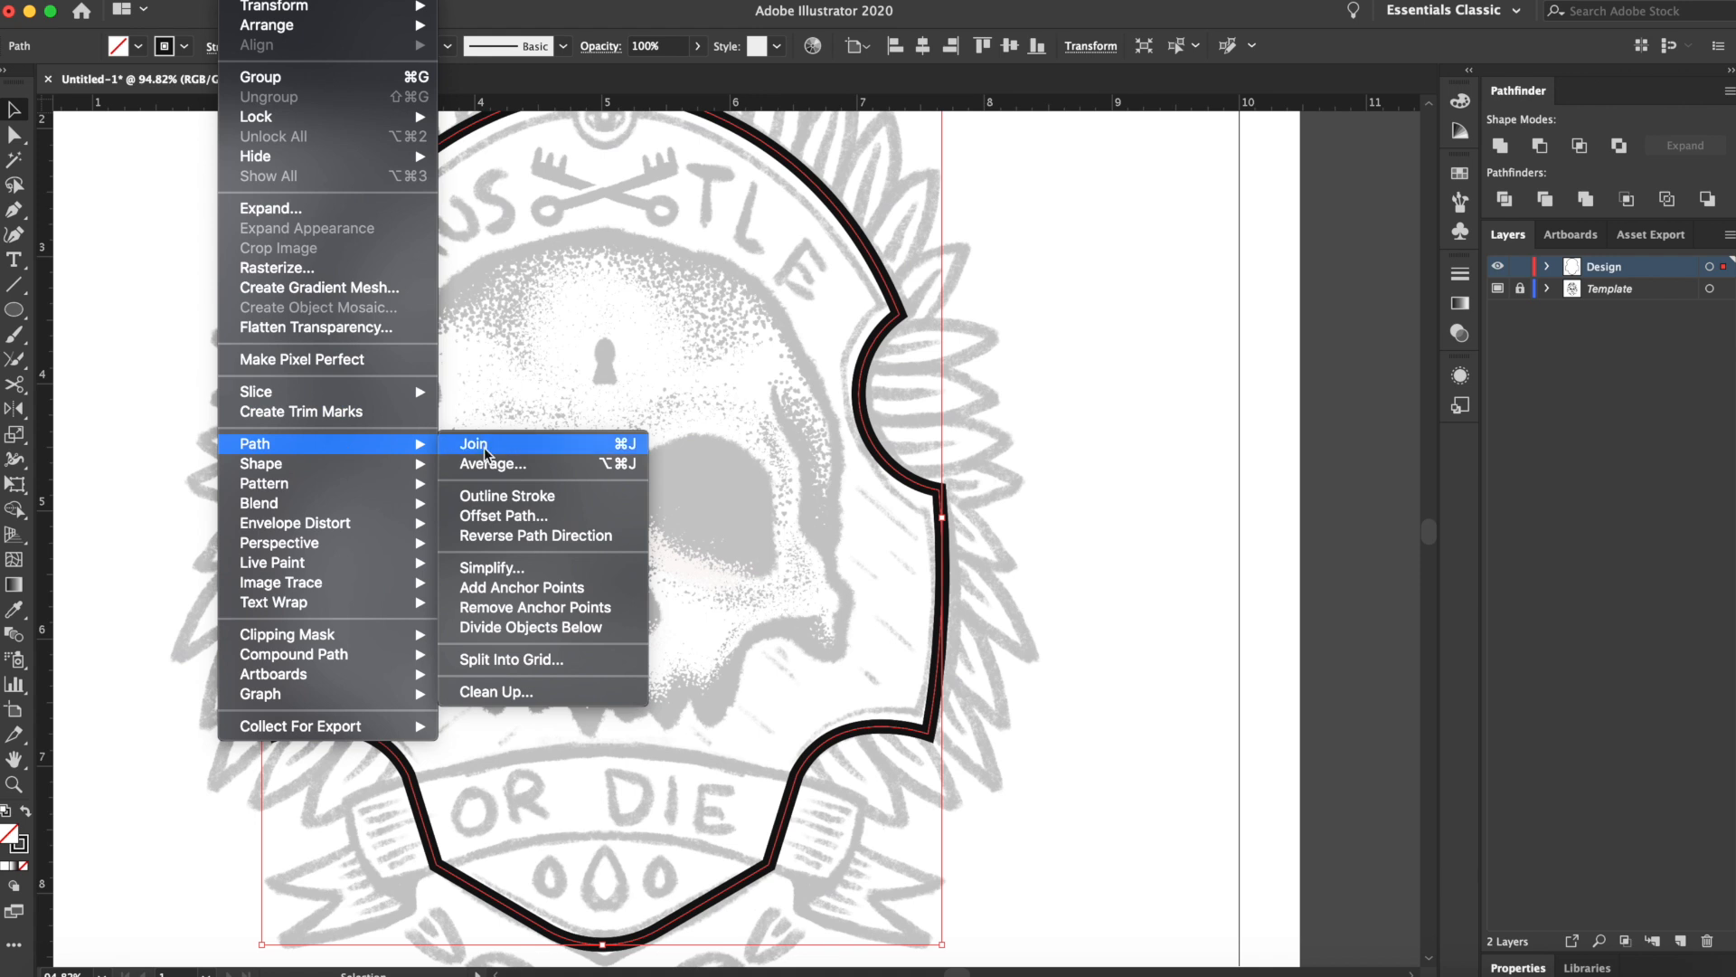
pyautogui.click(543, 511)
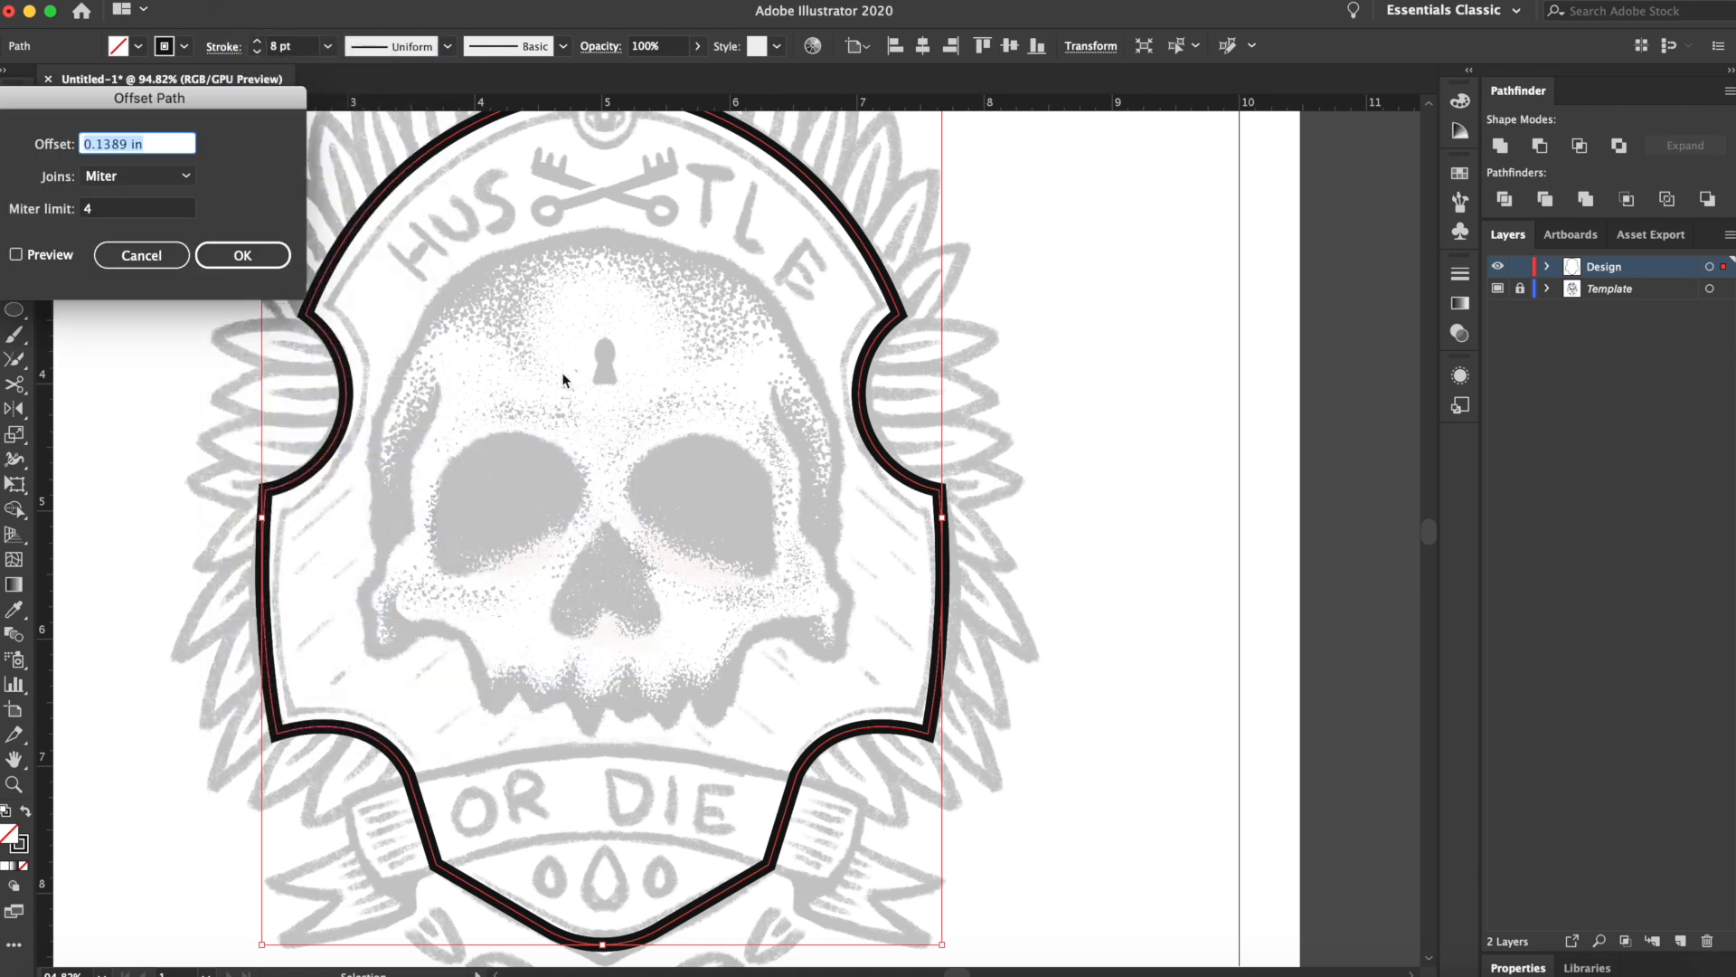
pyautogui.click(33, 256)
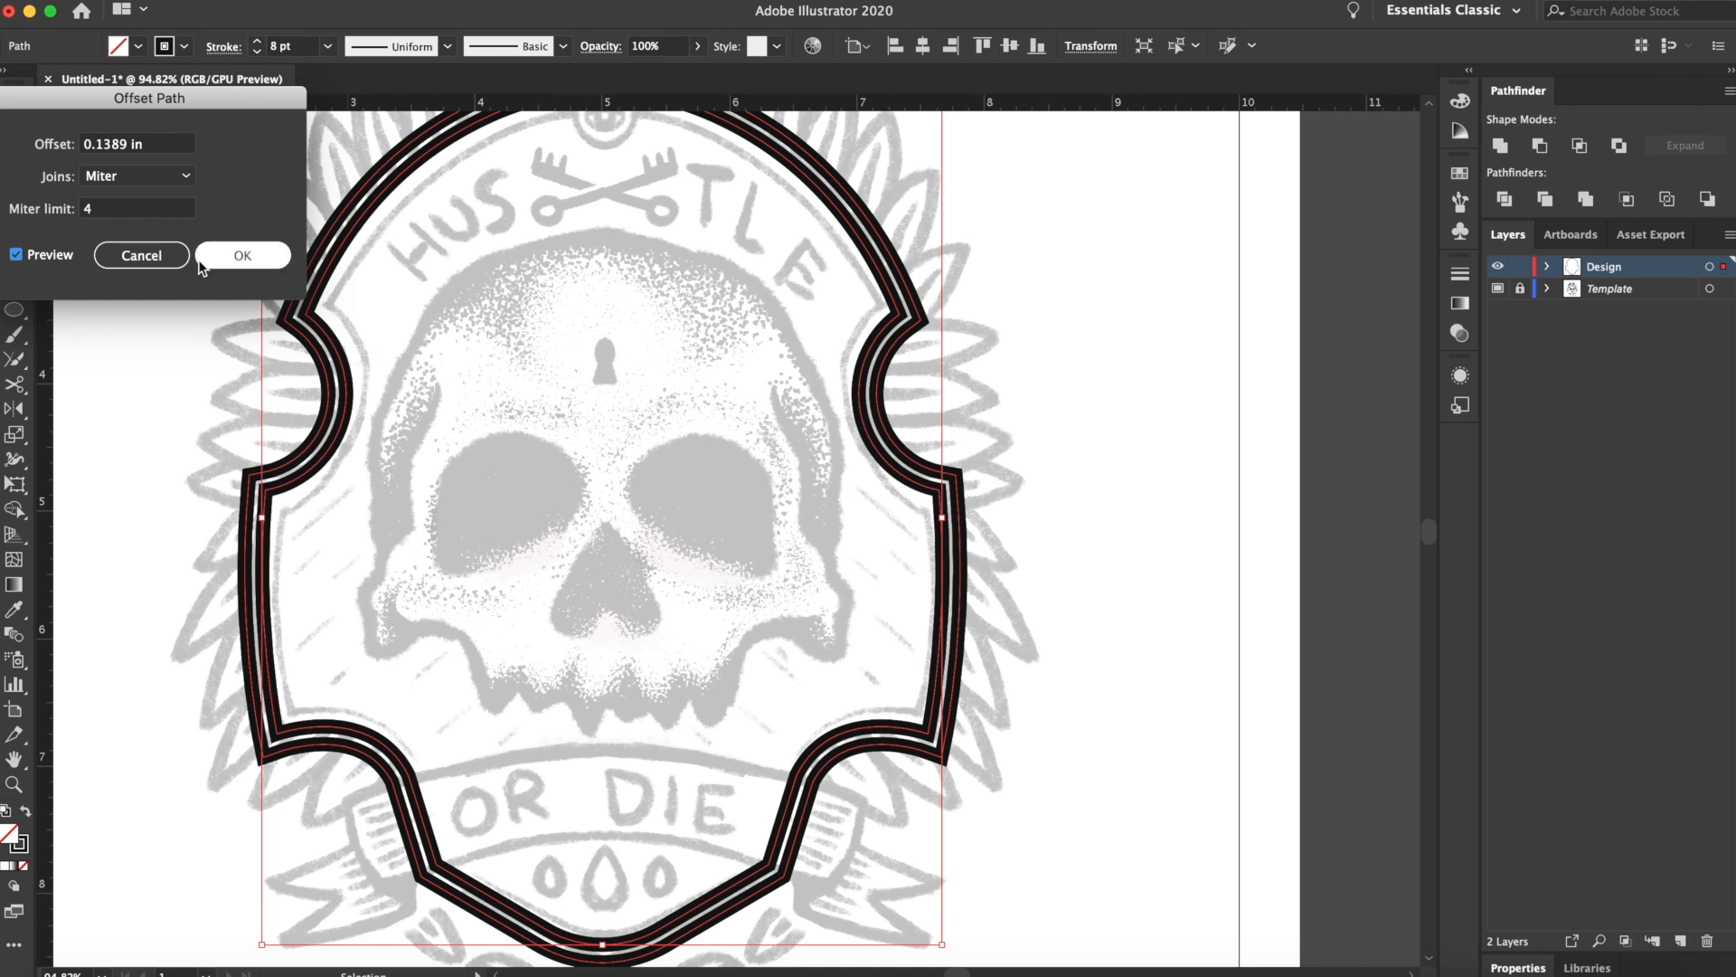
pyautogui.click(88, 147)
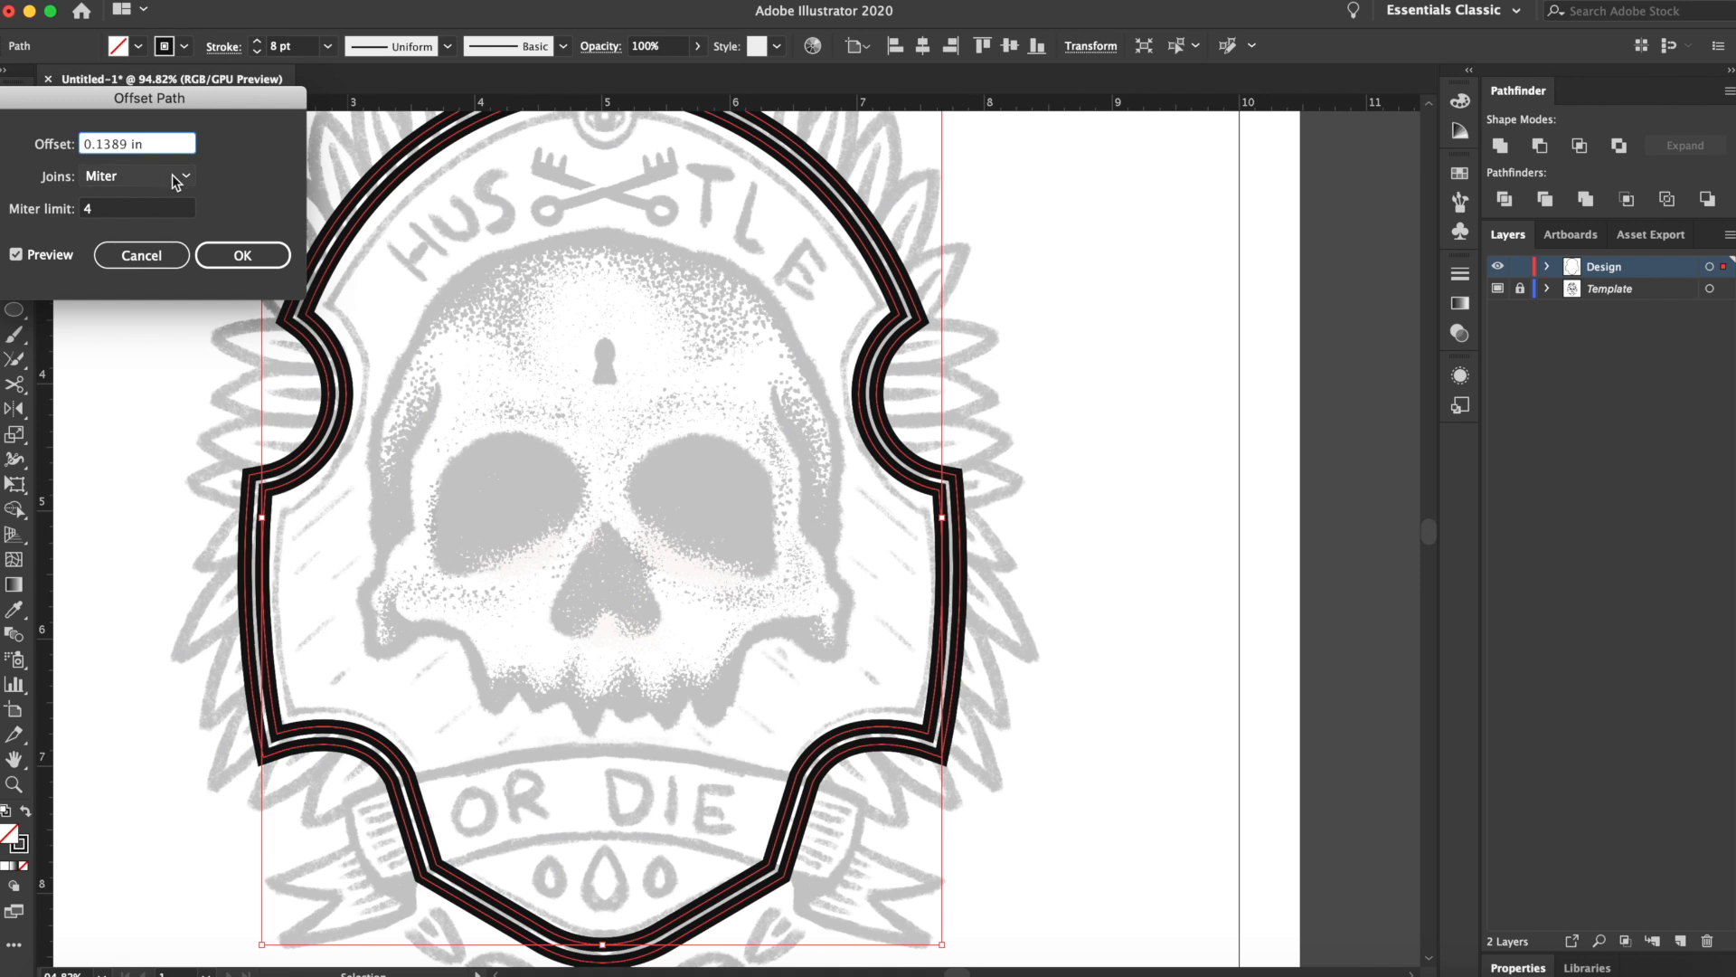
pyautogui.write('-')
pyautogui.click(19, 258)
pyautogui.click(20, 259)
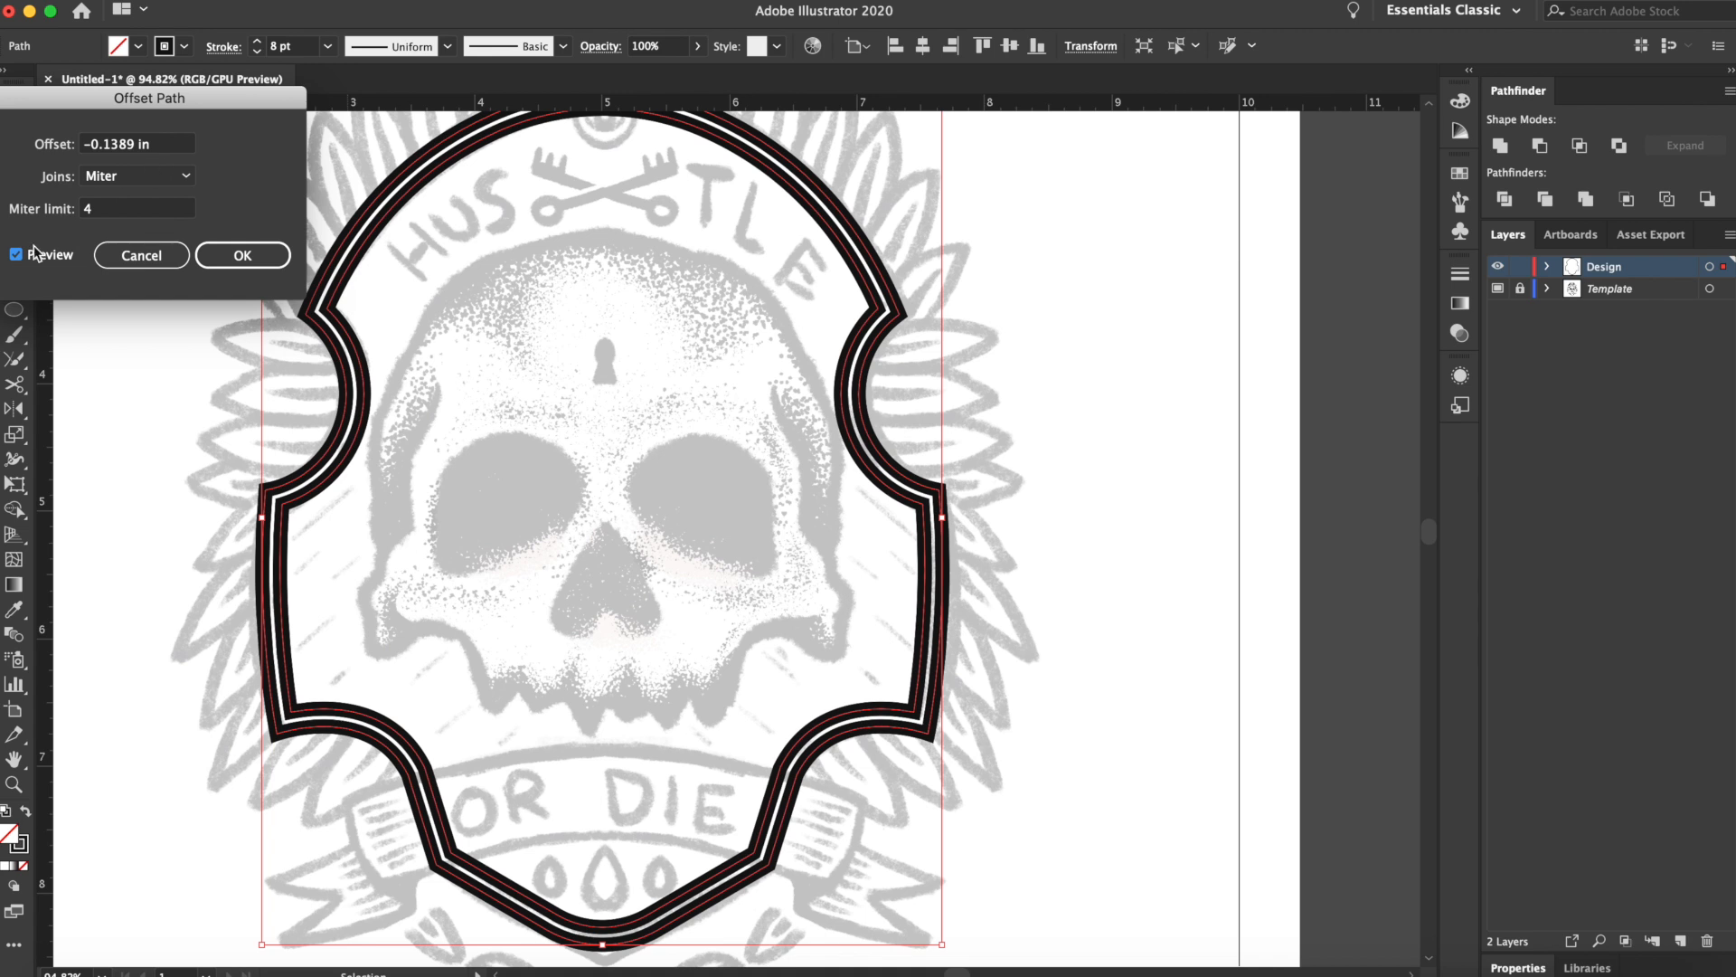
# Set the border's offset distance to -0.1489 in and apply it
pyautogui.click(115, 145)
pyautogui.click(115, 143)
pyautogui.moveTo(115, 143); pyautogui.dragTo(117, 143)
pyautogui.click(25, 256)
pyautogui.click(25, 256)
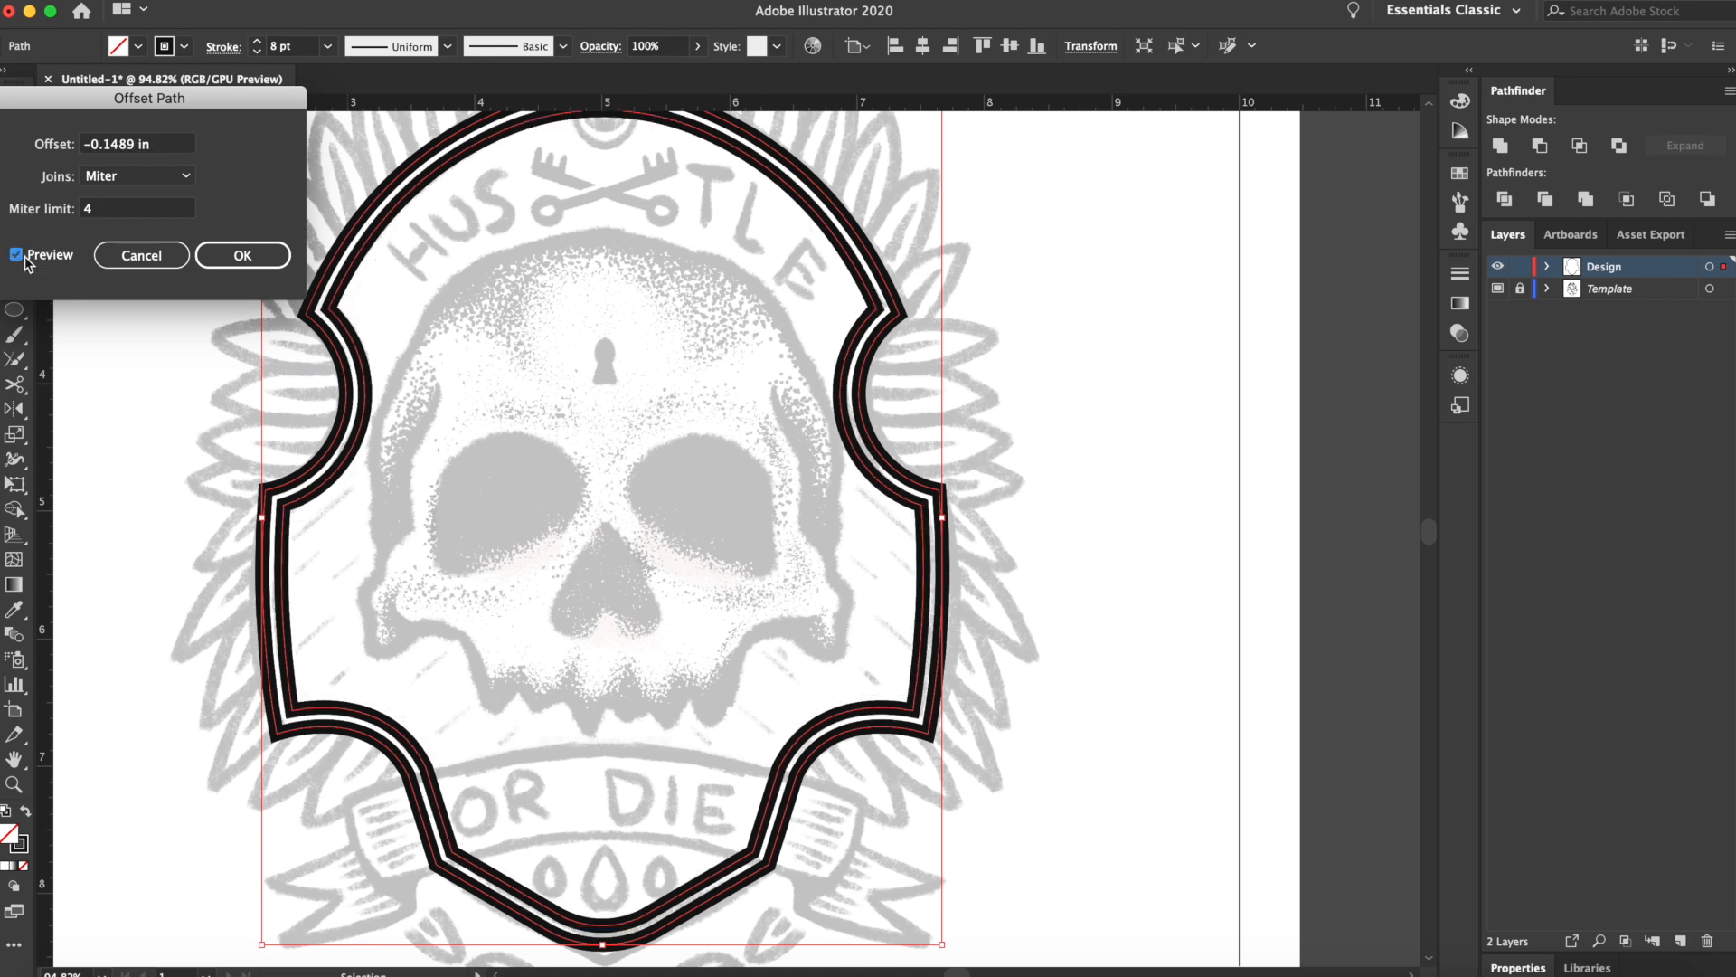
pyautogui.click(240, 254)
# Reduce the inner offset border's stroke weight to 4 pt and deselect it
pyautogui.click(258, 52)
pyautogui.click(258, 53)
pyautogui.click(258, 53)
pyautogui.click(257, 53)
pyautogui.click(186, 300)
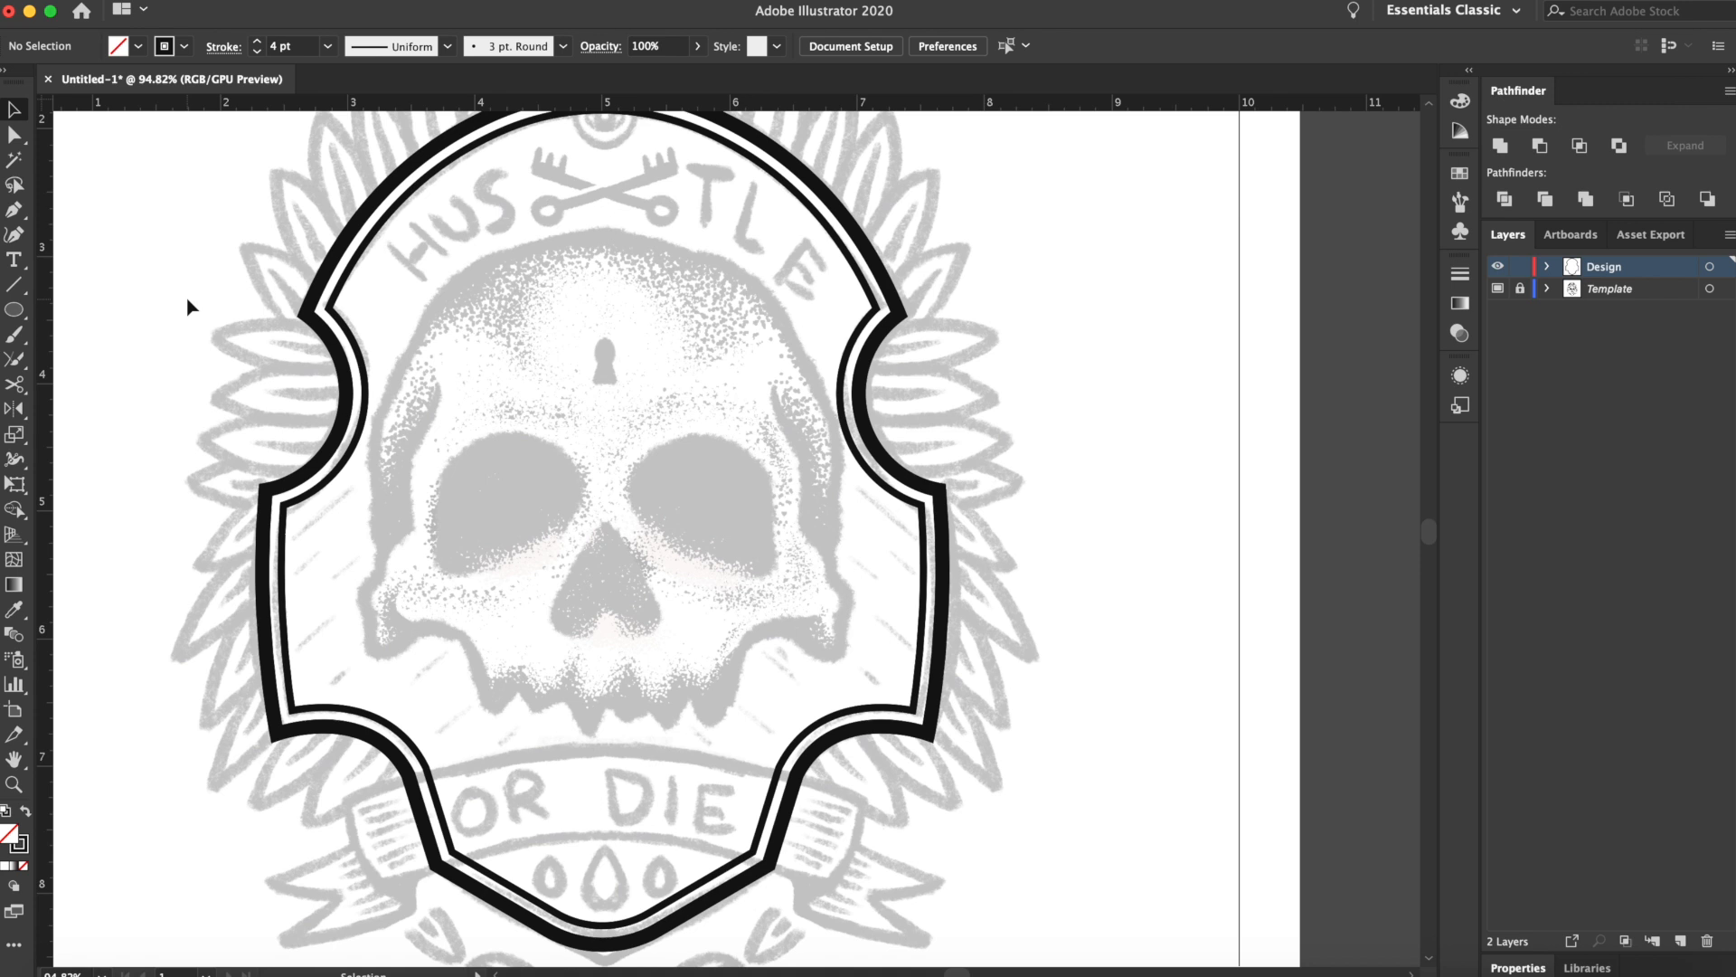
# Draw a circle about 0.91 in wide over the border's top, centre it horizontally and nudge it down over the sketched eye
pyautogui.moveTo(646, 680); pyautogui.dragTo(624, 664)
pyautogui.moveTo(662, 484); pyautogui.dragTo(616, 593)
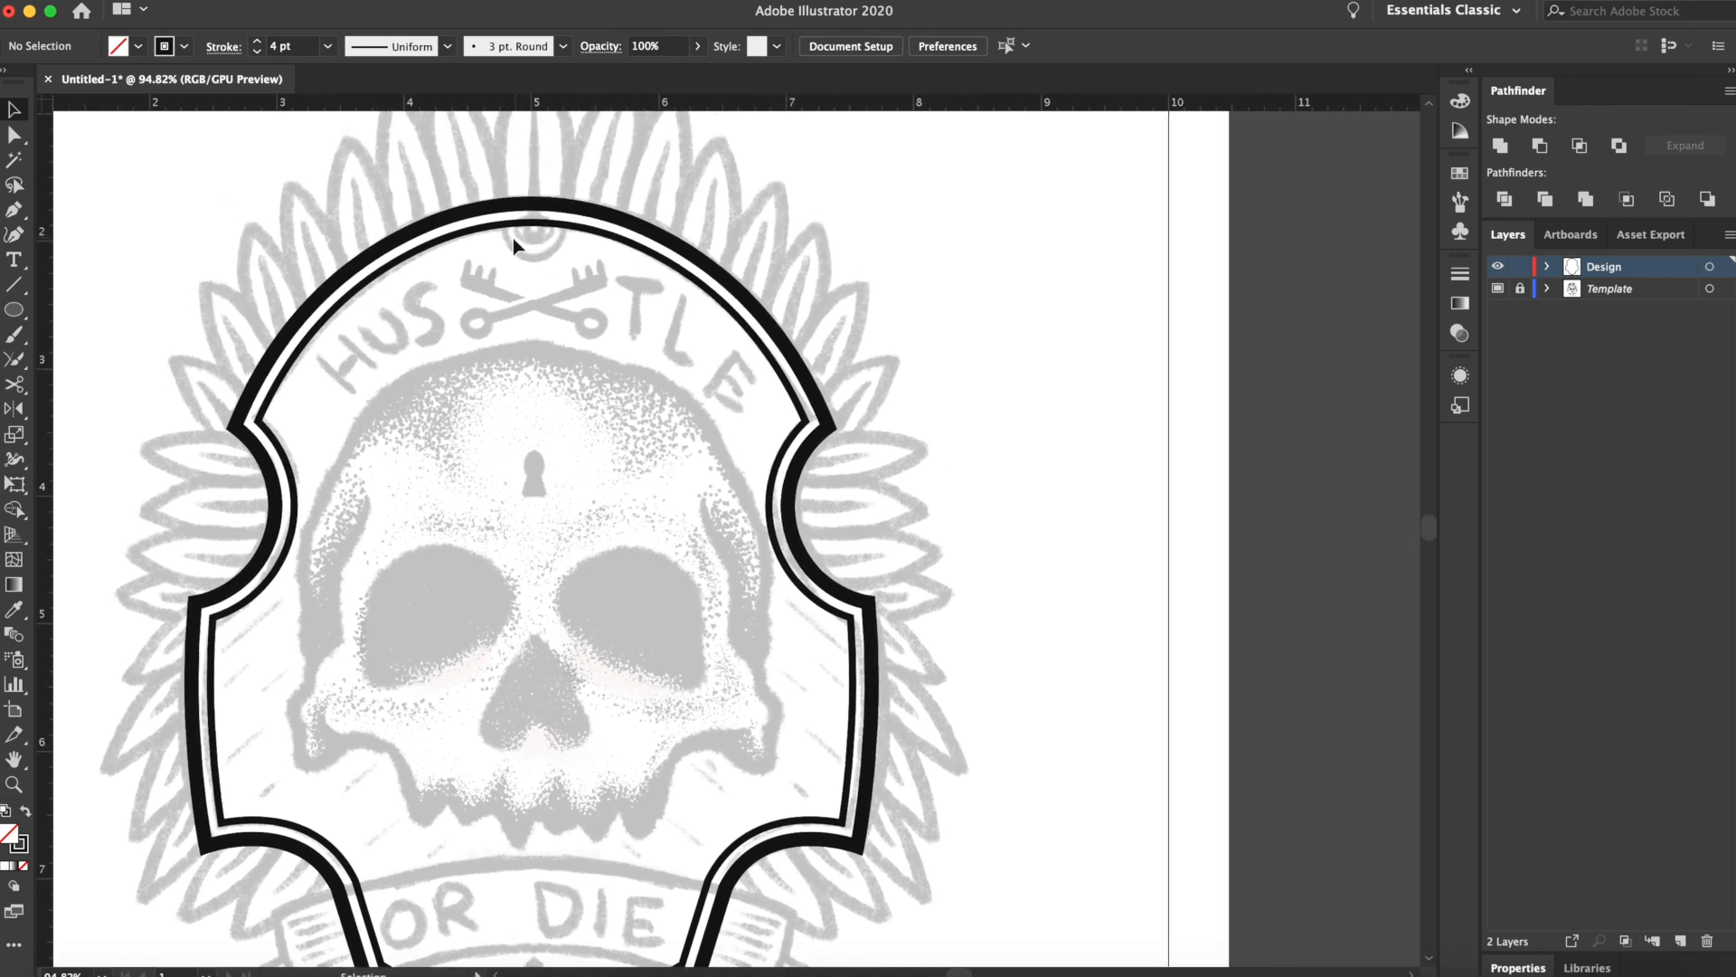
pyautogui.press('l')
pyautogui.moveTo(501, 169); pyautogui.dragTo(599, 198)
pyautogui.press('v')
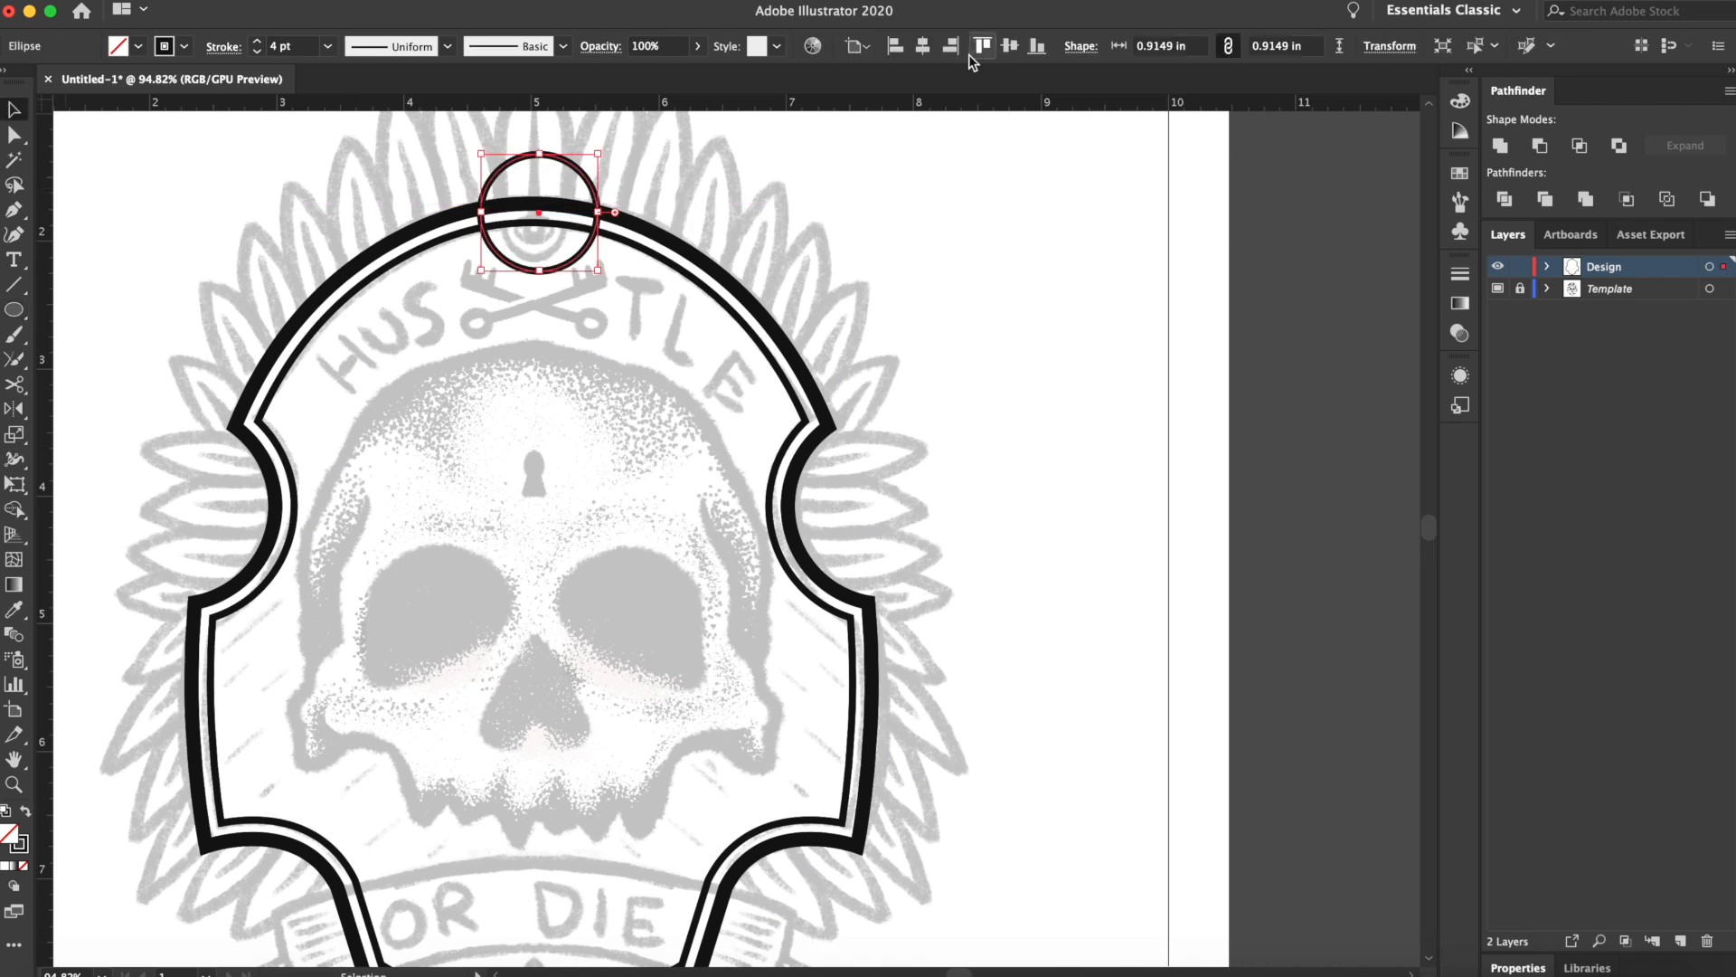
pyautogui.click(923, 47)
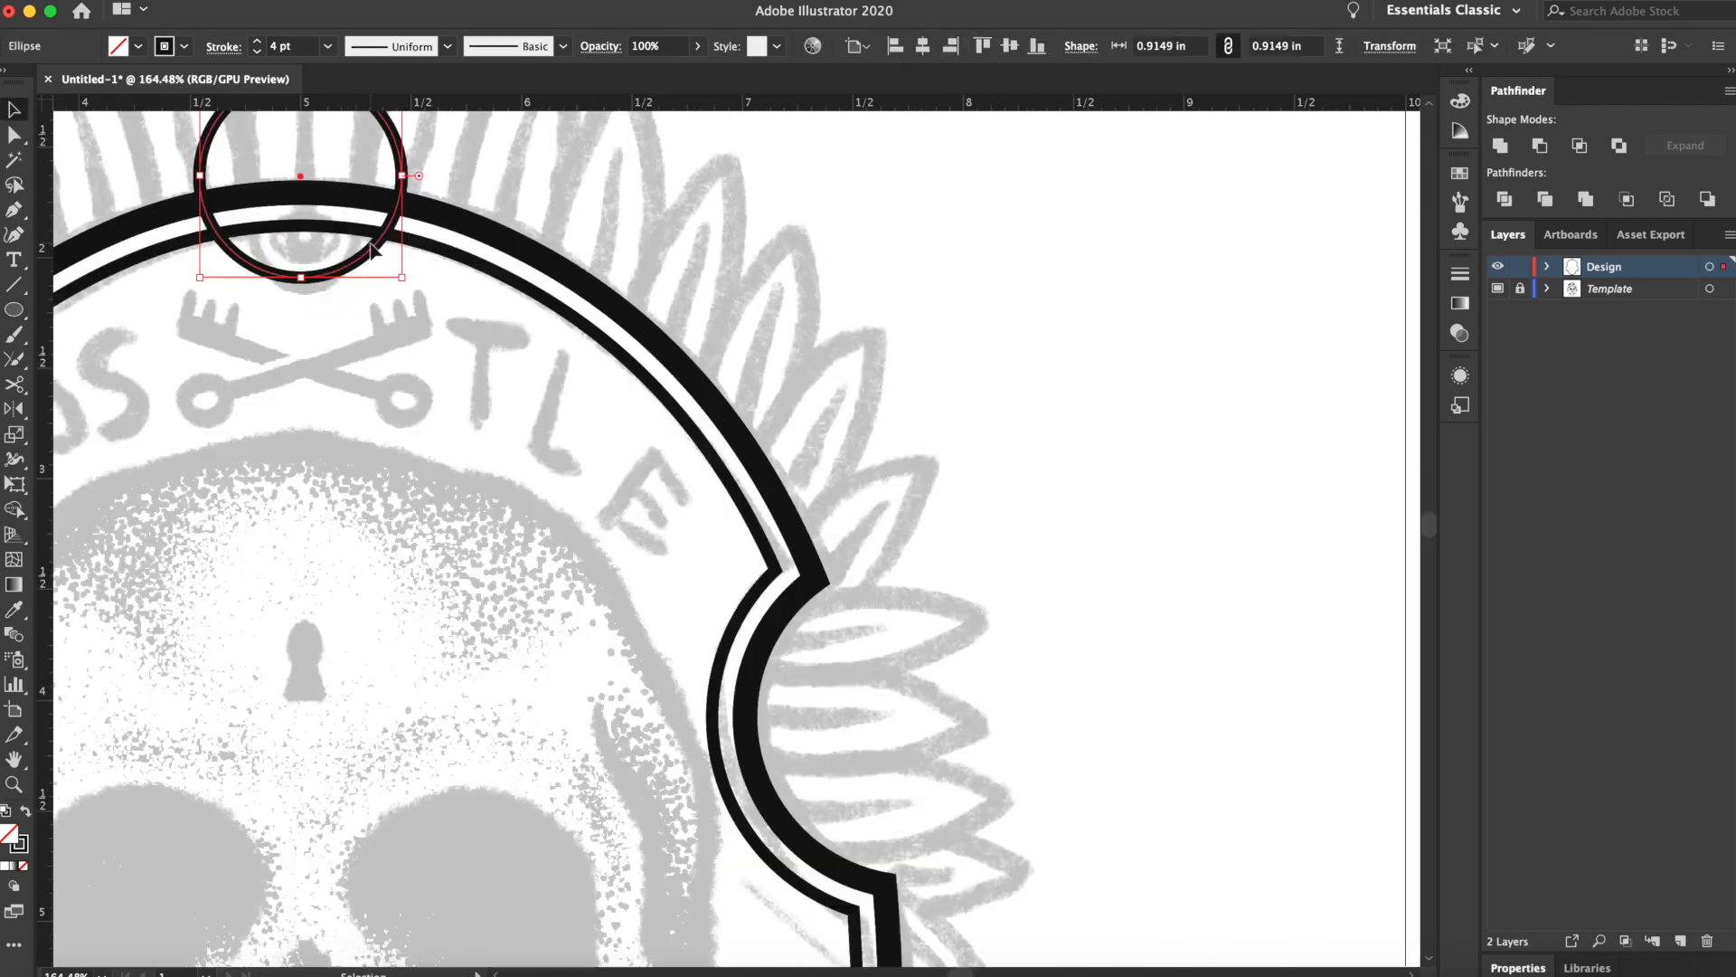
pyautogui.hotkey('shift', 'Down')
# Trim the circle and inner border with the Shape Builder tool, leaving a semicircular notch at the top centre
pyautogui.moveTo(402, 310); pyautogui.dragTo(336, 291)
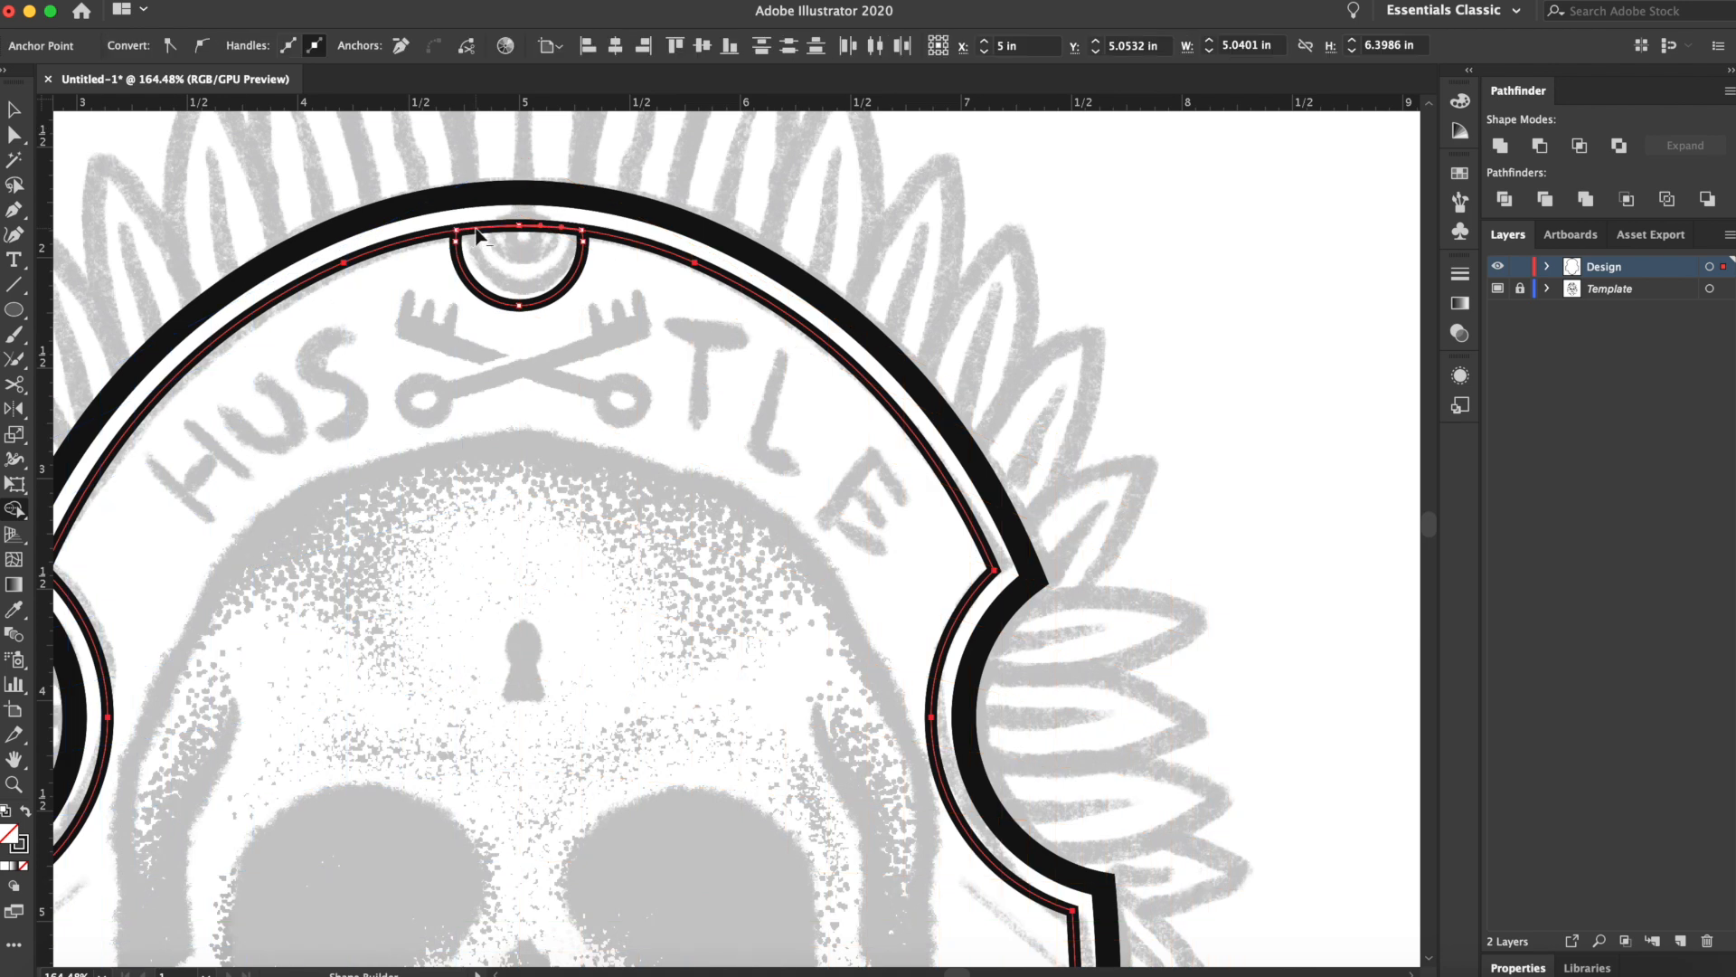
pyautogui.keyDown('alt'); pyautogui.click(479, 230); pyautogui.keyUp('alt')
pyautogui.press('a')
pyautogui.click(610, 134)
pyautogui.click(633, 255)
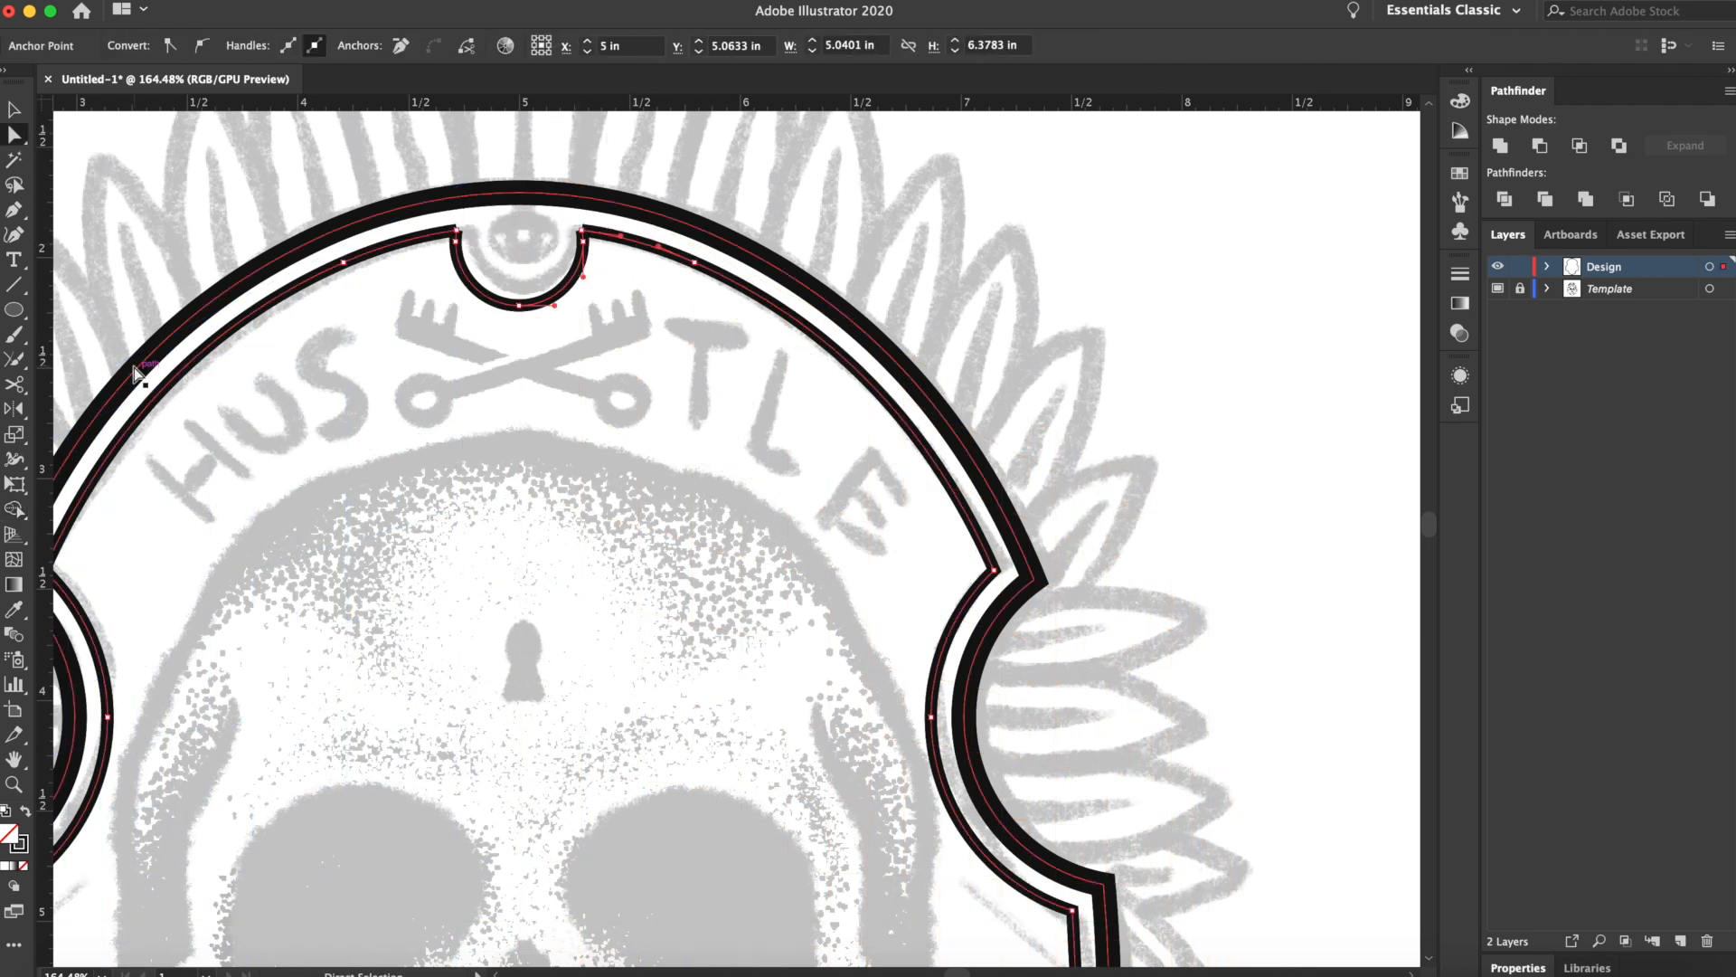
pyautogui.click(13, 359)
pyautogui.moveTo(456, 243); pyautogui.dragTo(470, 226)
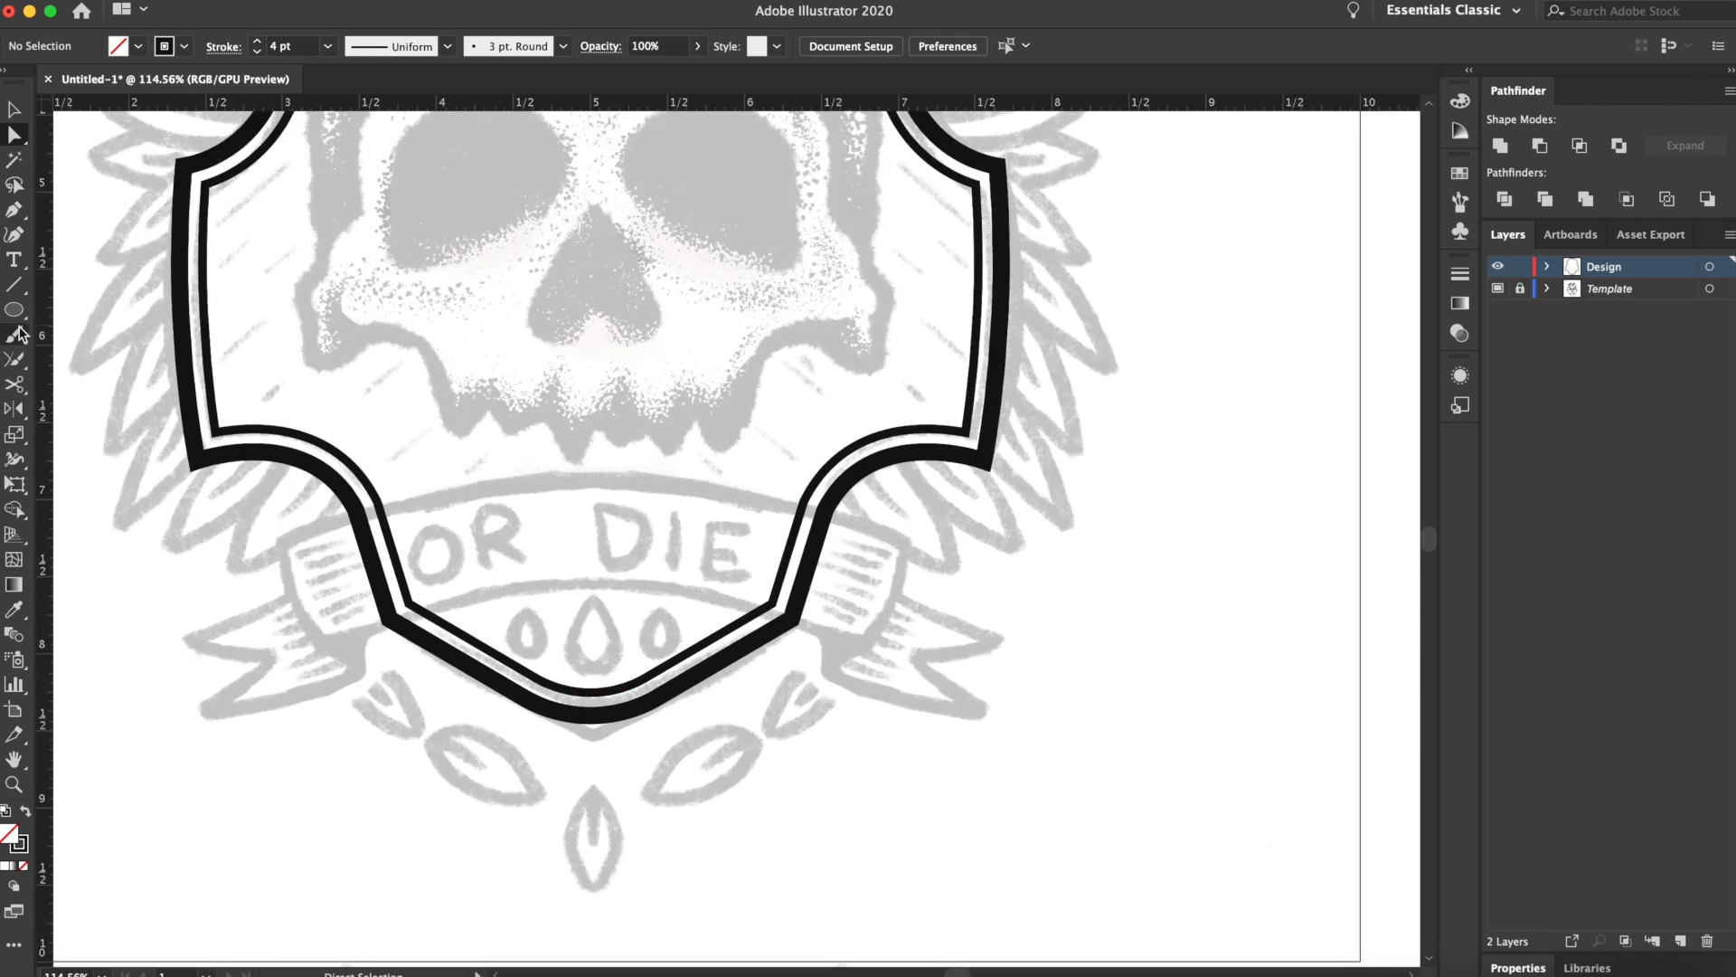
# Draw a rectangle over the sketched OR DIE banner and centre it horizontally
pyautogui.moveTo(13, 309); pyautogui.dragTo(106, 309)
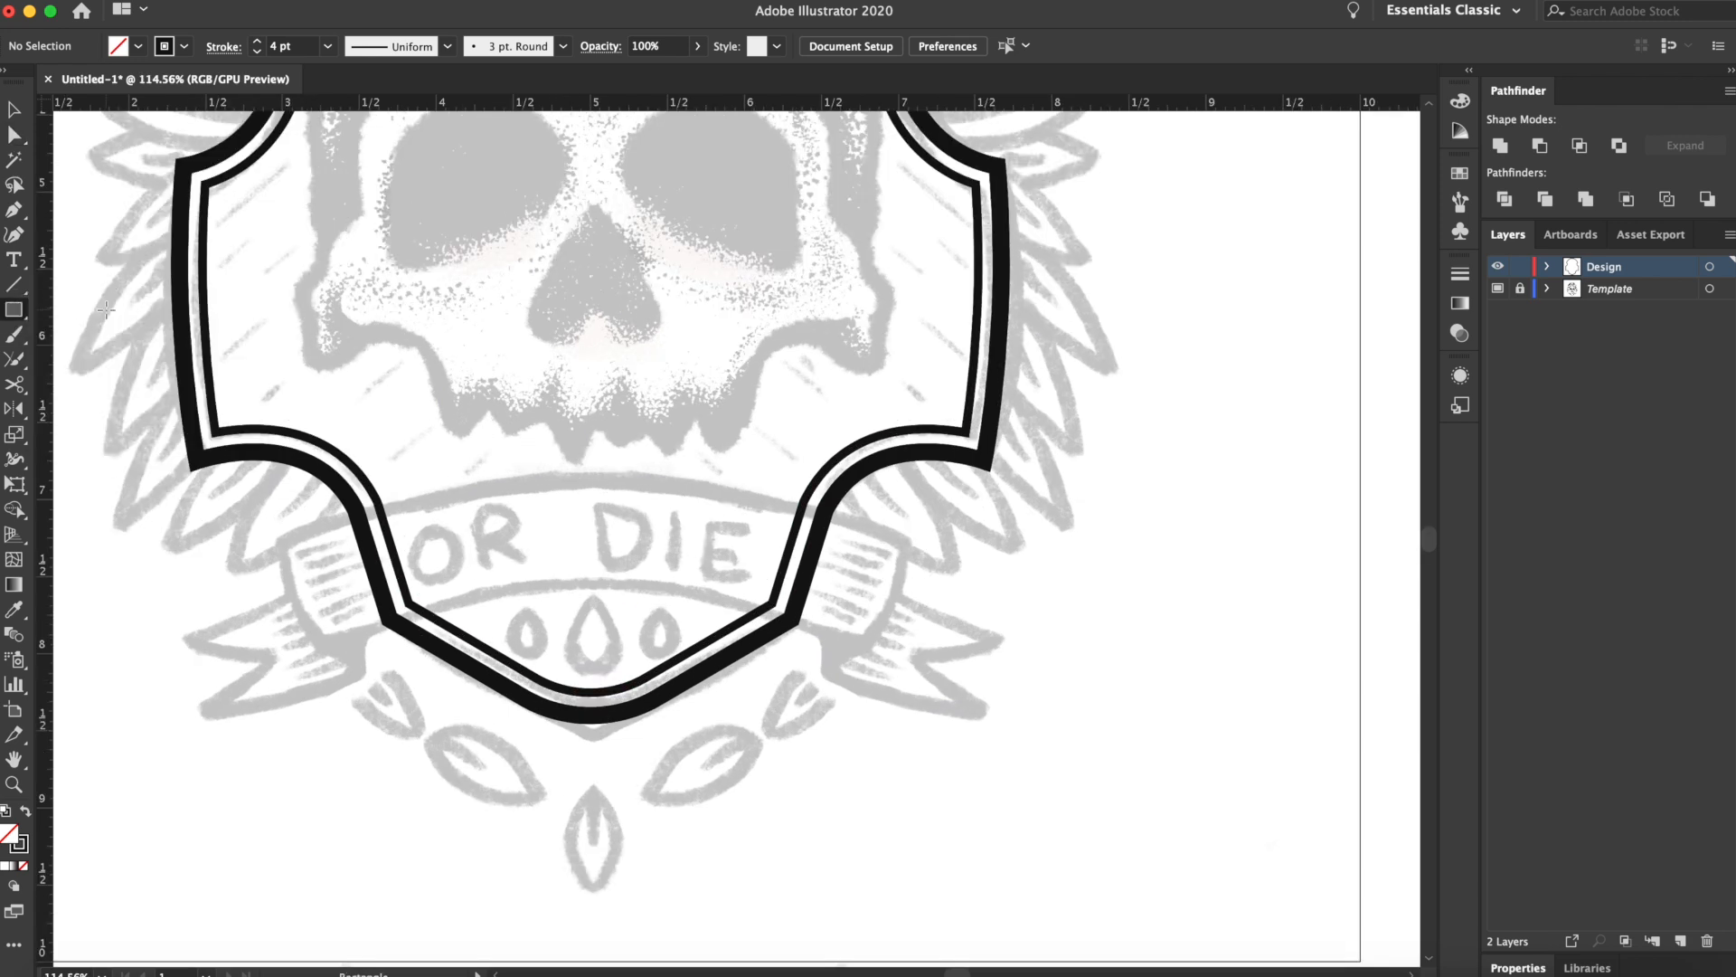
pyautogui.moveTo(290, 514)
pyautogui.mouseDown()
pyautogui.moveTo(737, 678)
pyautogui.moveTo(833, 620)
pyautogui.mouseUp()
pyautogui.click(922, 46)
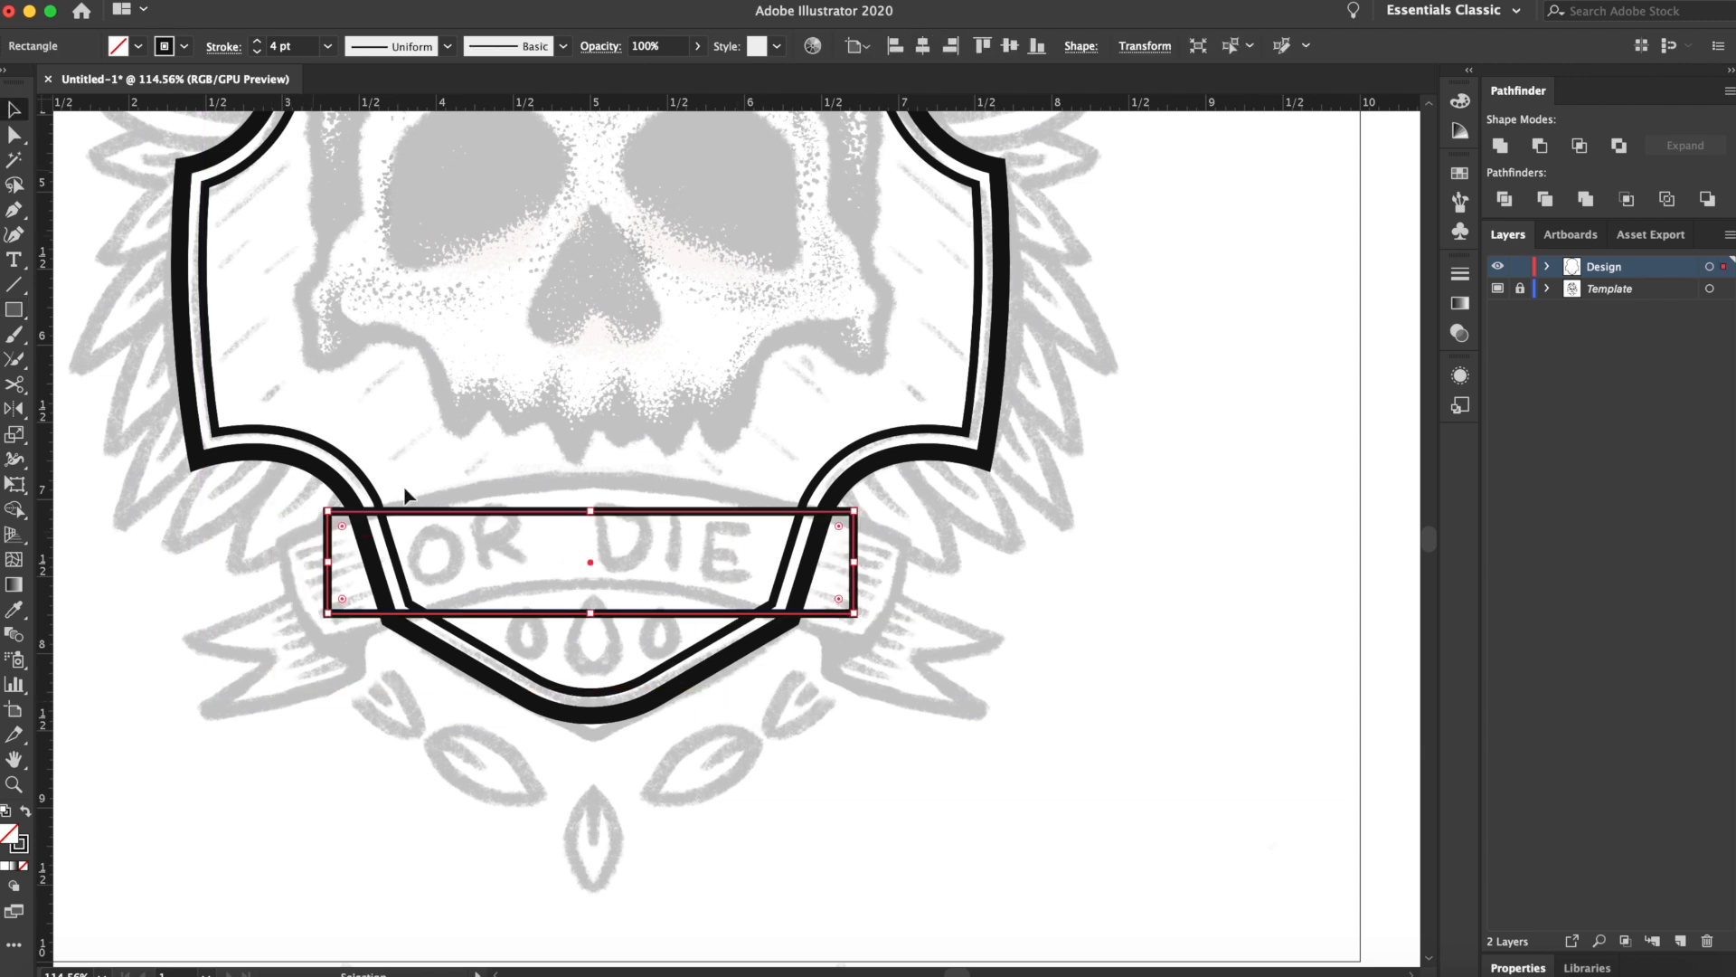
# Apply a horizontal Arc warp with a 26% bend to the banner rectangle
pyautogui.scroll(1, 427, 441)
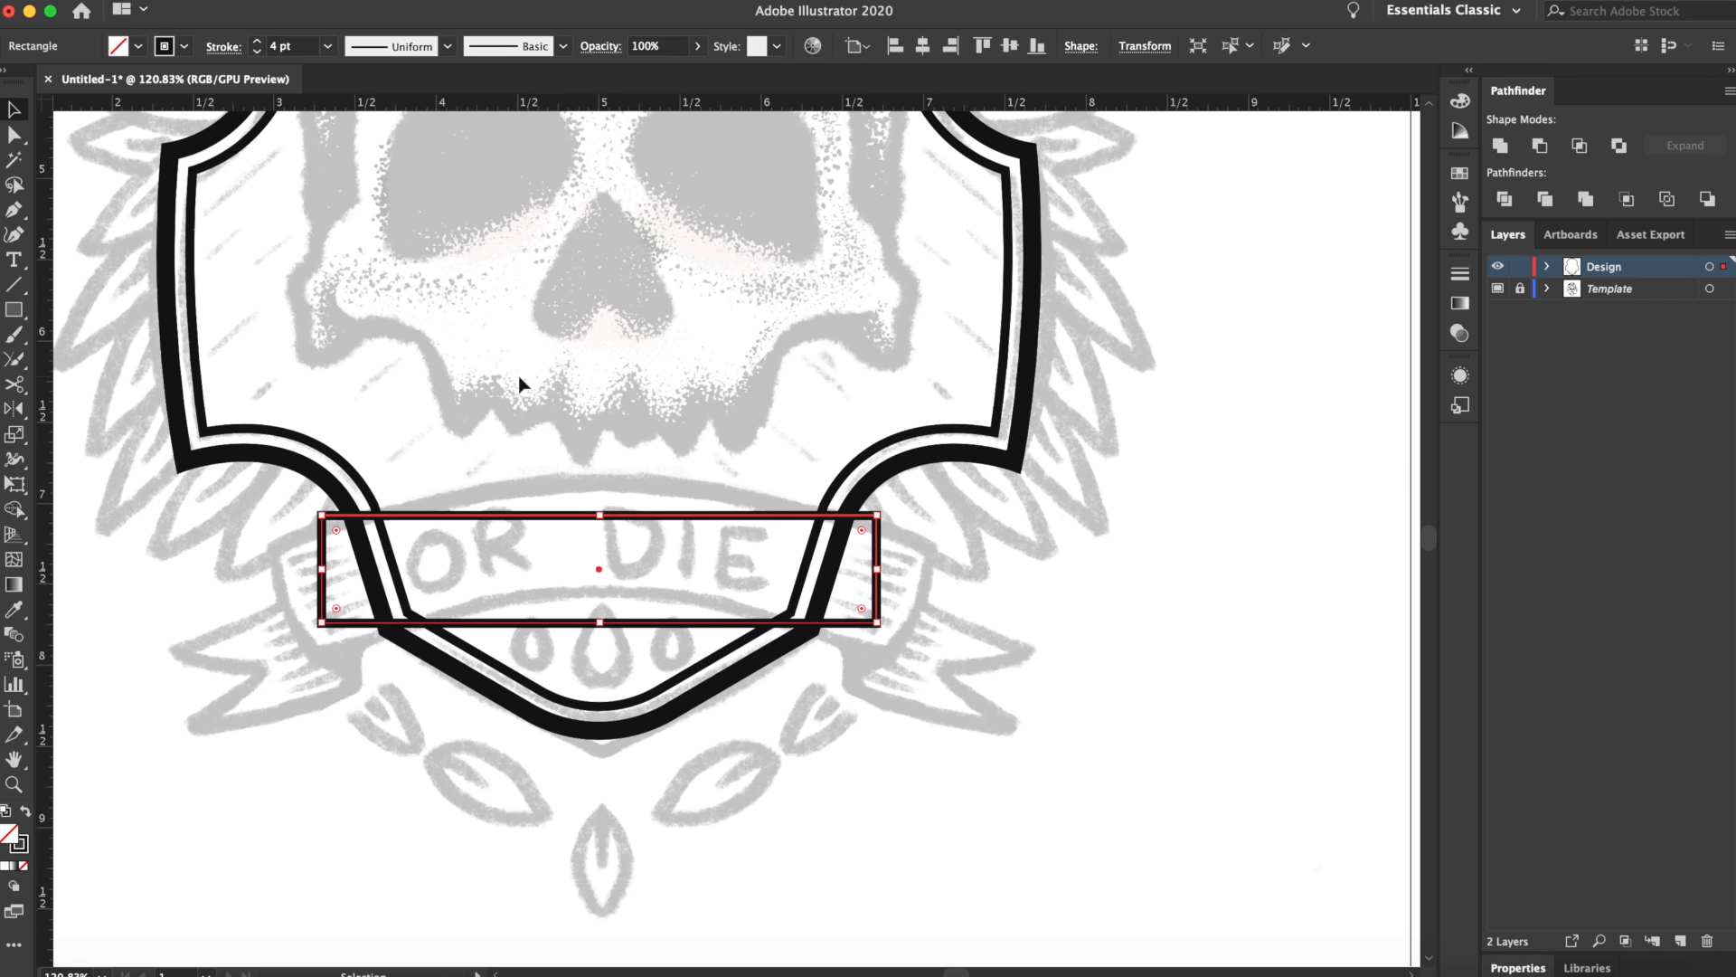
pyautogui.click(421, 0)
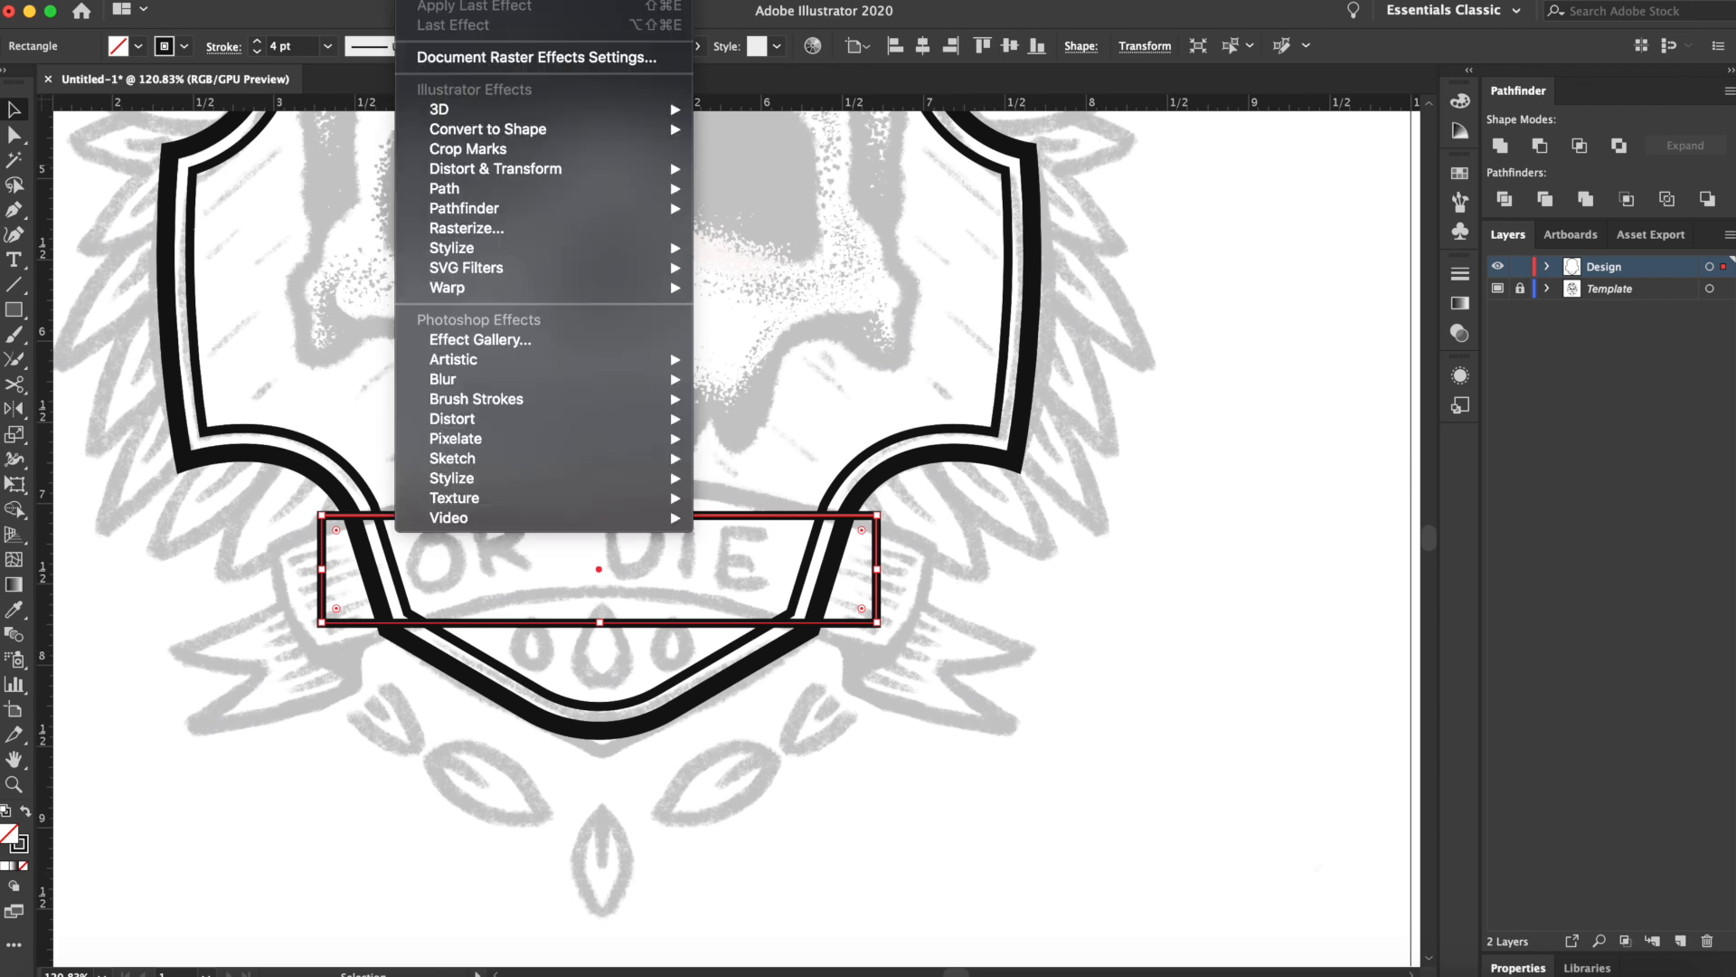
pyautogui.moveTo(505, 289)
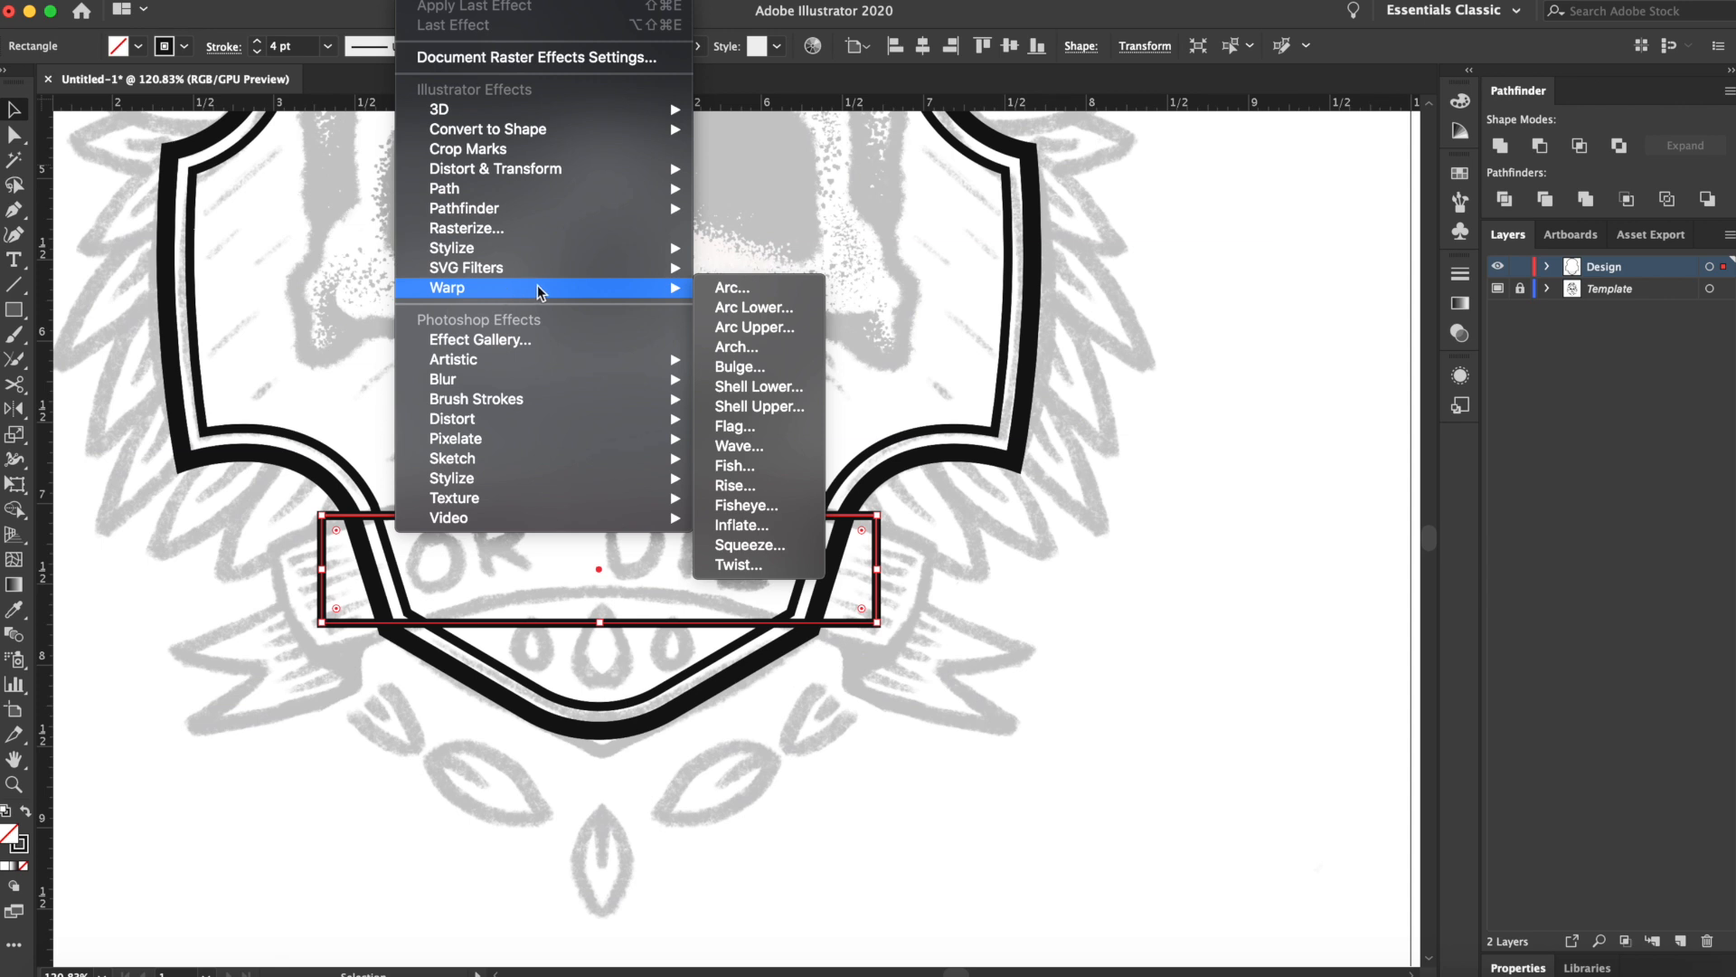
pyautogui.click(753, 288)
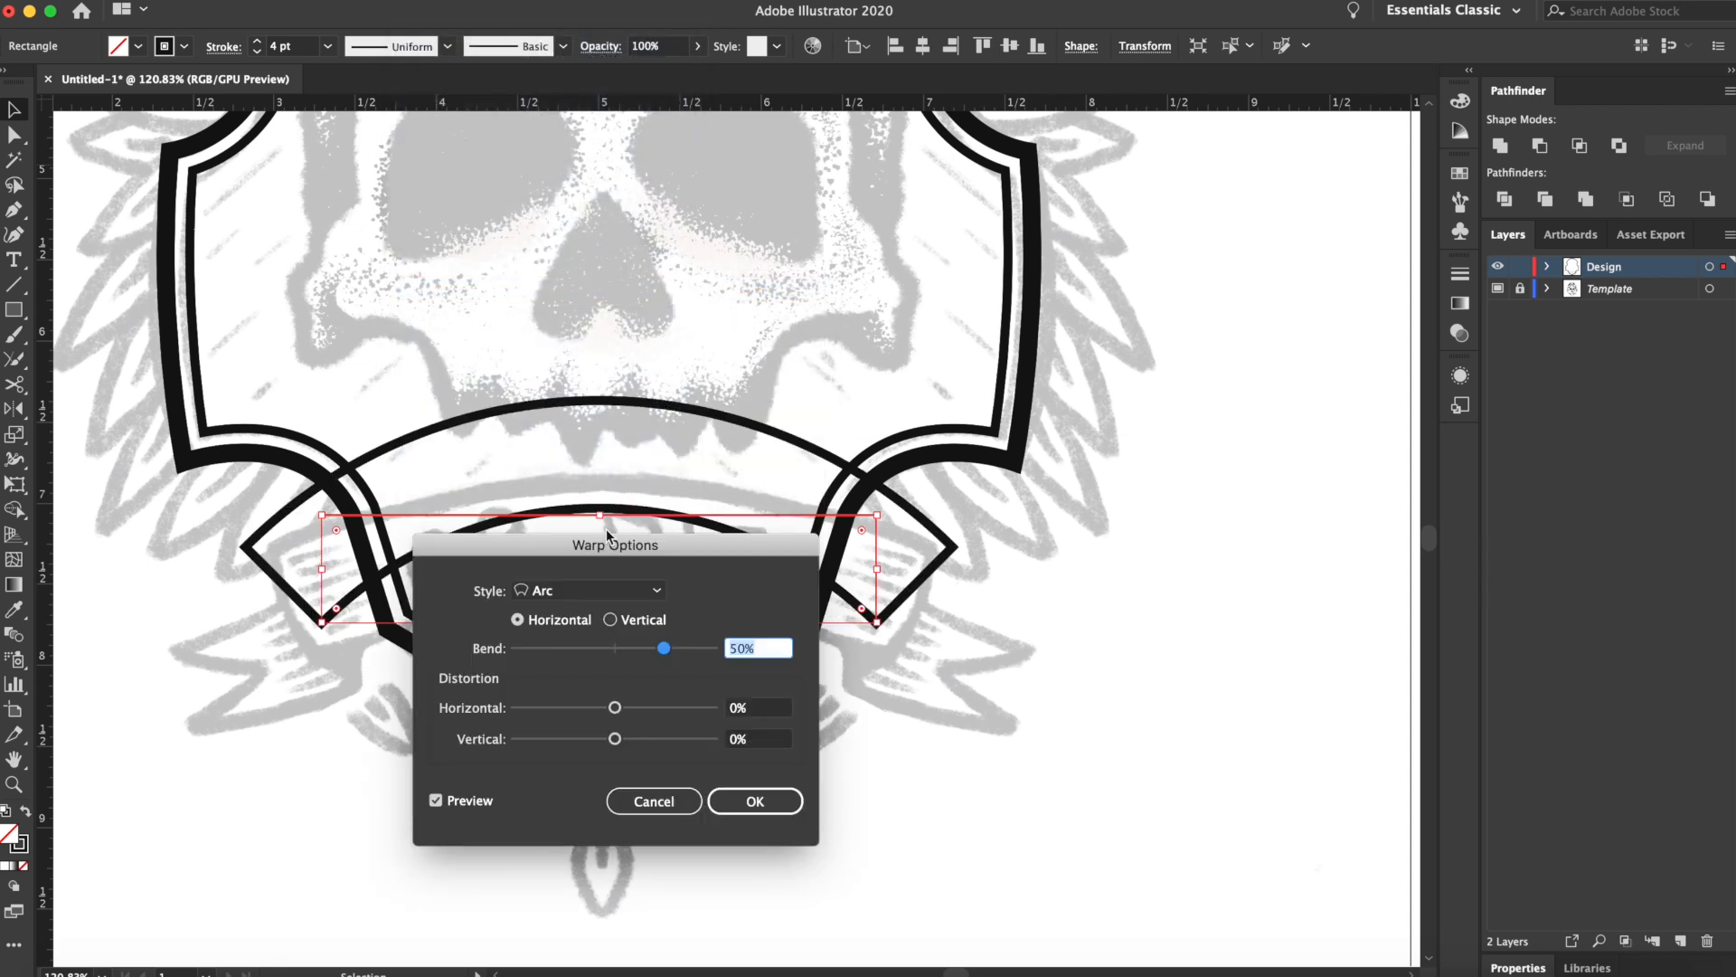
pyautogui.click(643, 650)
pyautogui.moveTo(627, 562); pyautogui.dragTo(1155, 411)
pyautogui.click(1159, 504)
pyautogui.moveTo(1159, 504); pyautogui.dragTo(1179, 505)
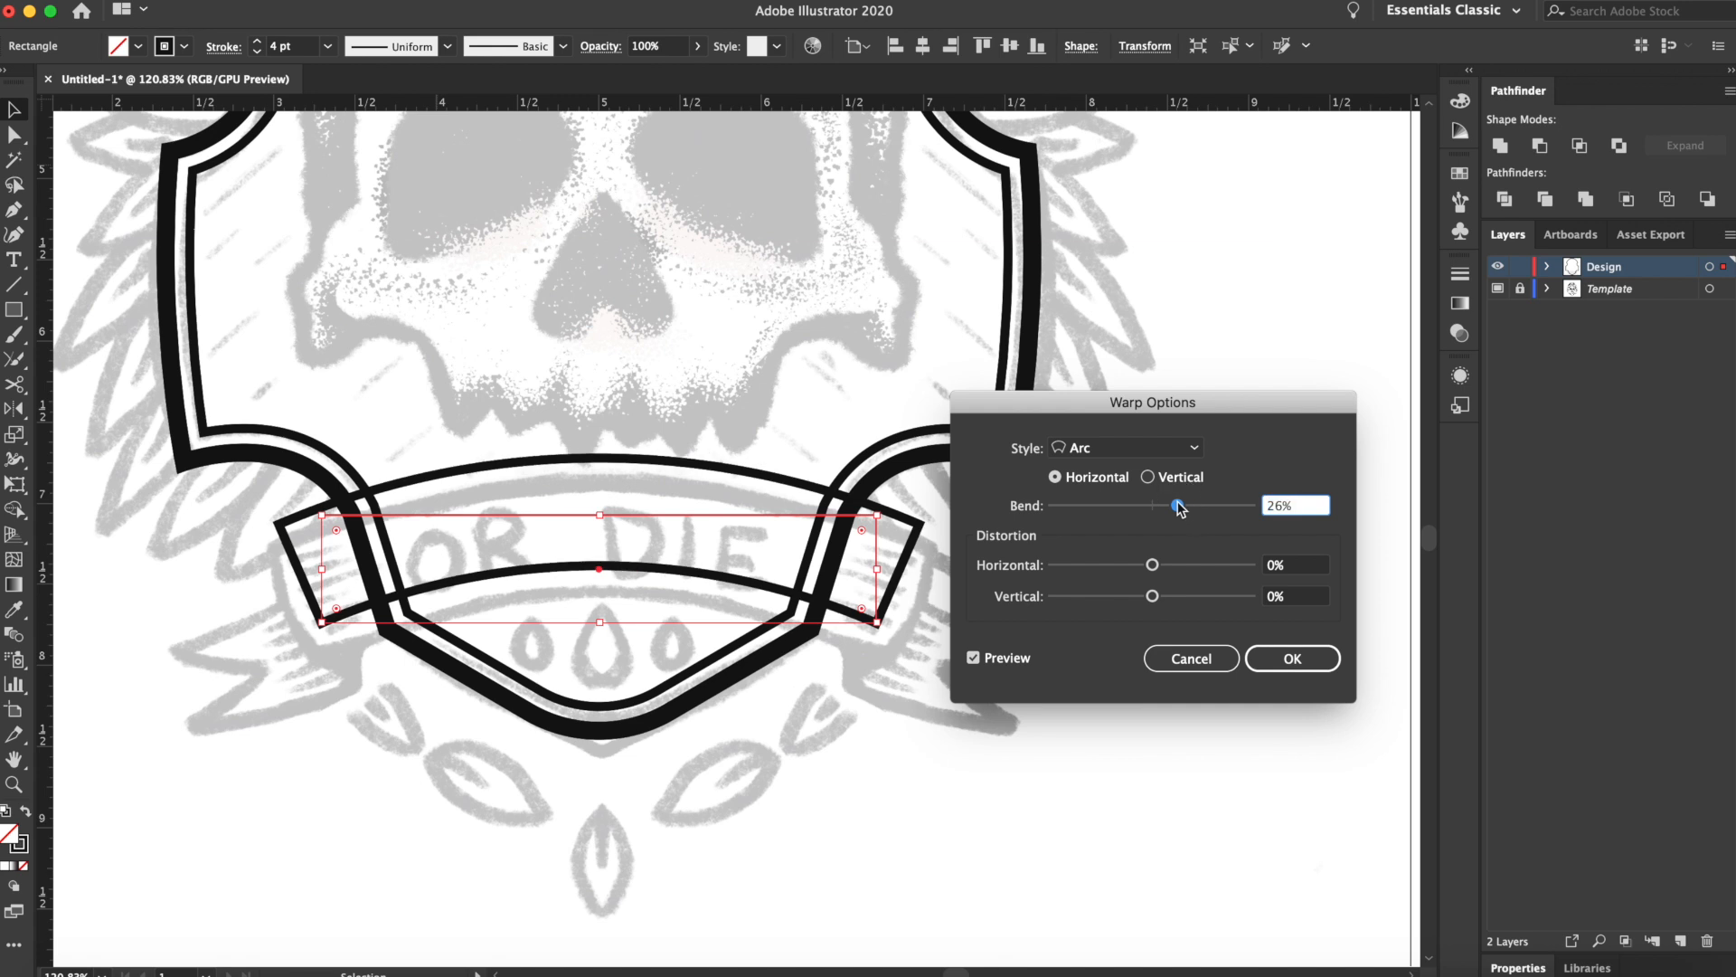
pyautogui.press('Return')
# Fit the warped banner to the sketched ribbon by lowering it and widening it to about 4.28 in
pyautogui.moveTo(679, 567); pyautogui.dragTo(681, 590)
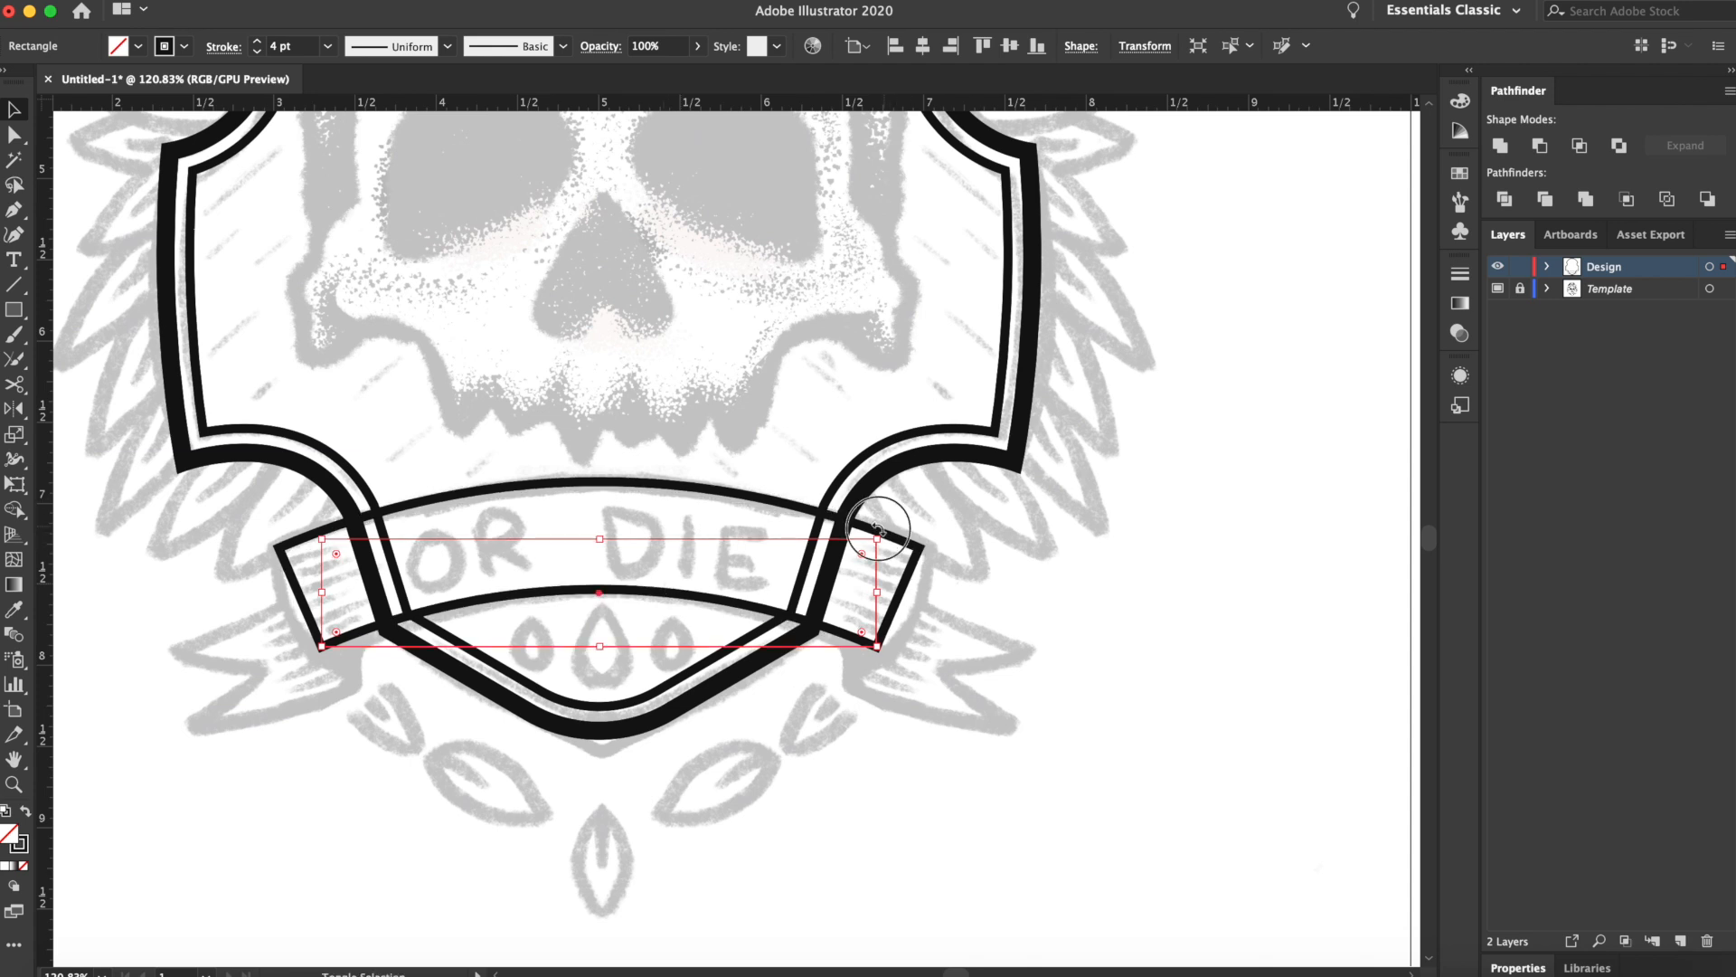
pyautogui.moveTo(877, 537); pyautogui.dragTo(900, 524)
pyautogui.press('Down')
pyautogui.press('Down')
pyautogui.press('Down')
pyautogui.press('Down')
pyautogui.press('Down')
pyautogui.press('Down')
pyautogui.press('Down')
pyautogui.press('Down')
pyautogui.press('Down')
pyautogui.press('Down')
pyautogui.press('Down')
pyautogui.press('Down')
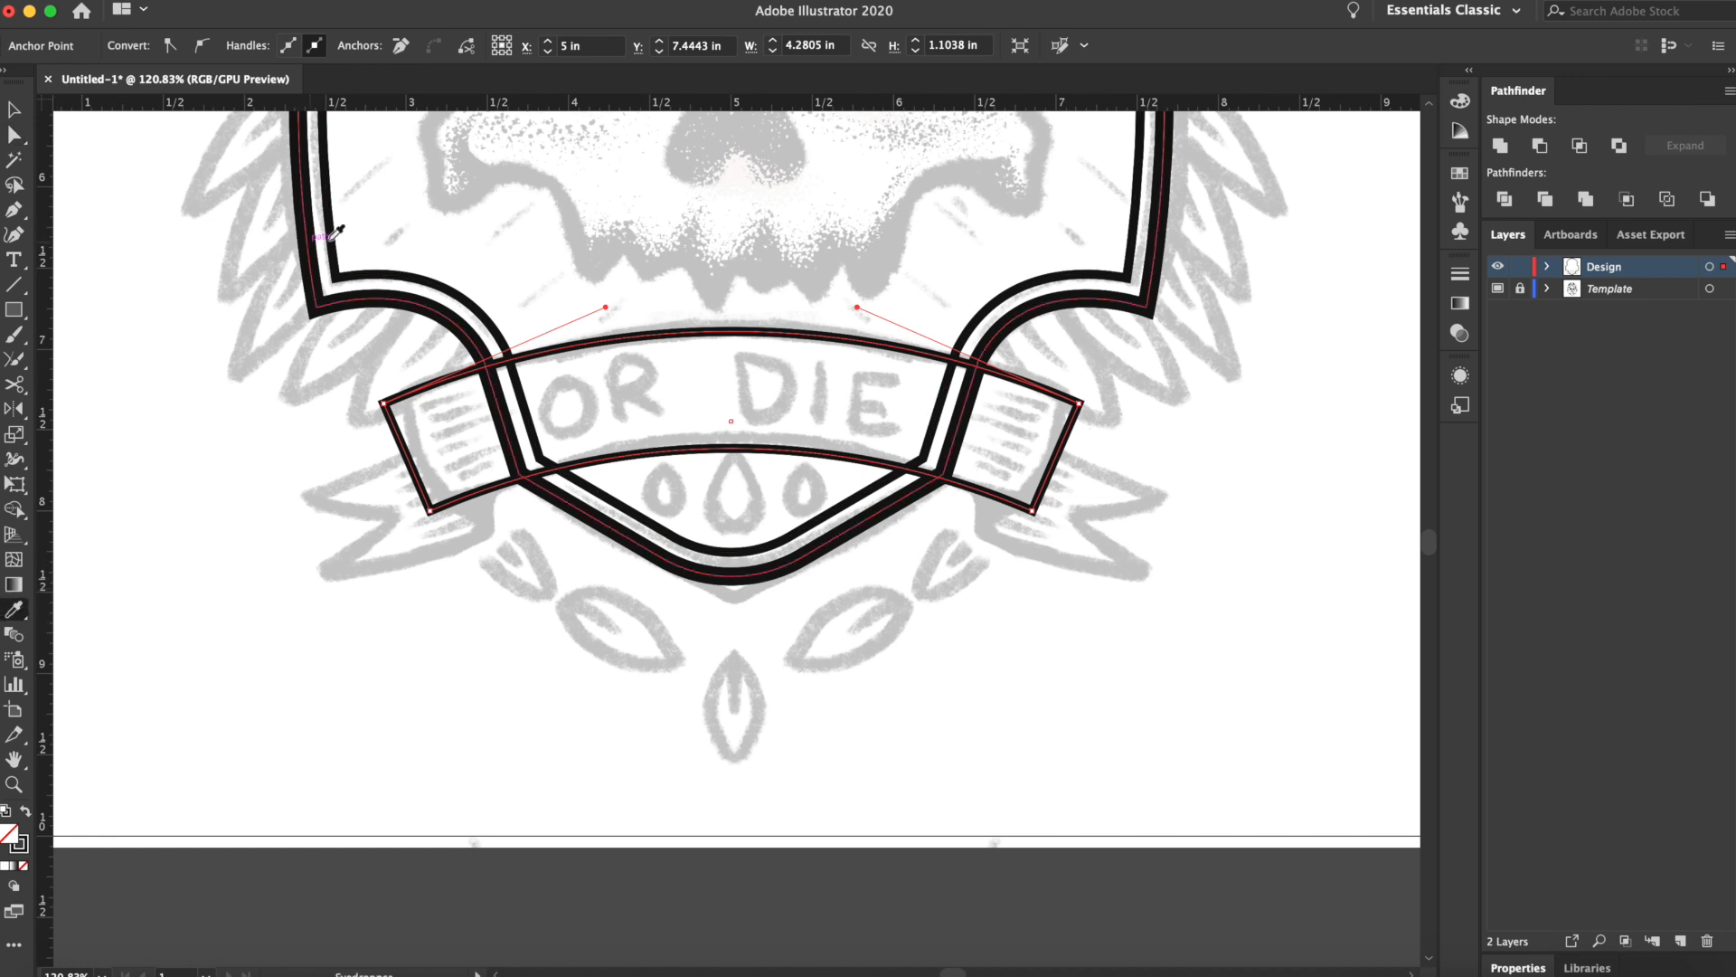
# Copy the outer border's 8 pt stroke onto the banner with the Eyedropper tool
pyautogui.click(14, 609)
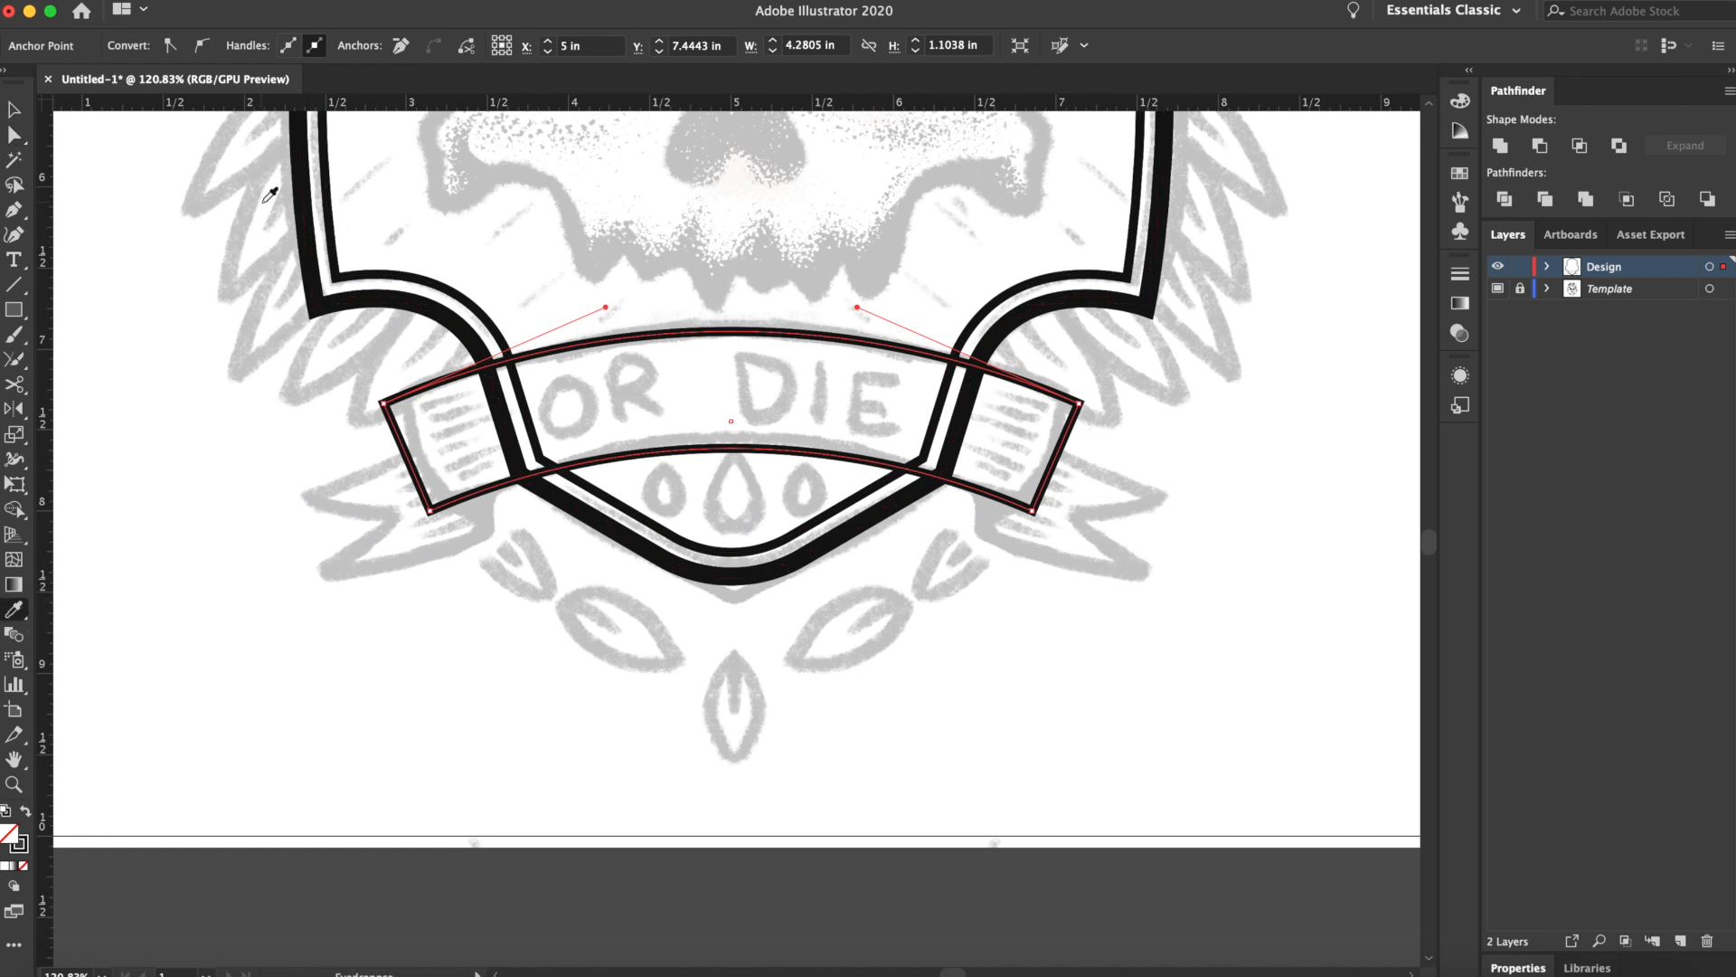
pyautogui.click(315, 179)
pyautogui.press('a')
pyautogui.click(252, 297)
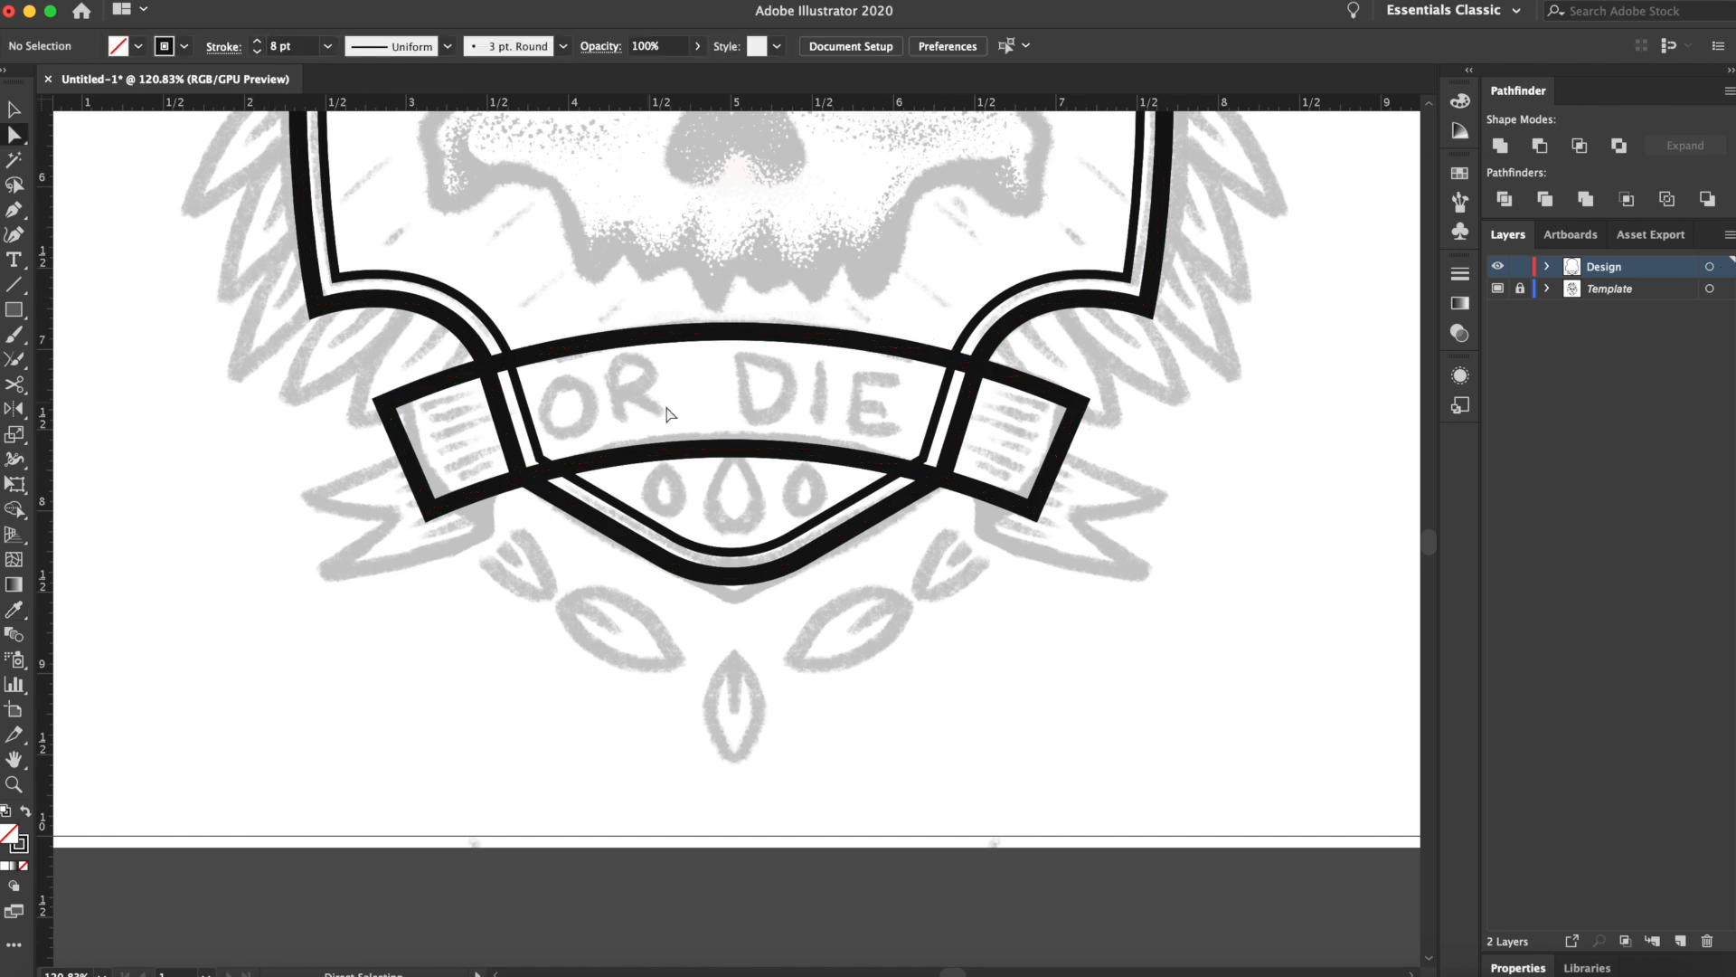
# Fill the arched banner with white
pyautogui.click(626, 335)
pyautogui.click(15, 110)
pyautogui.click(210, 324)
pyautogui.click(663, 346)
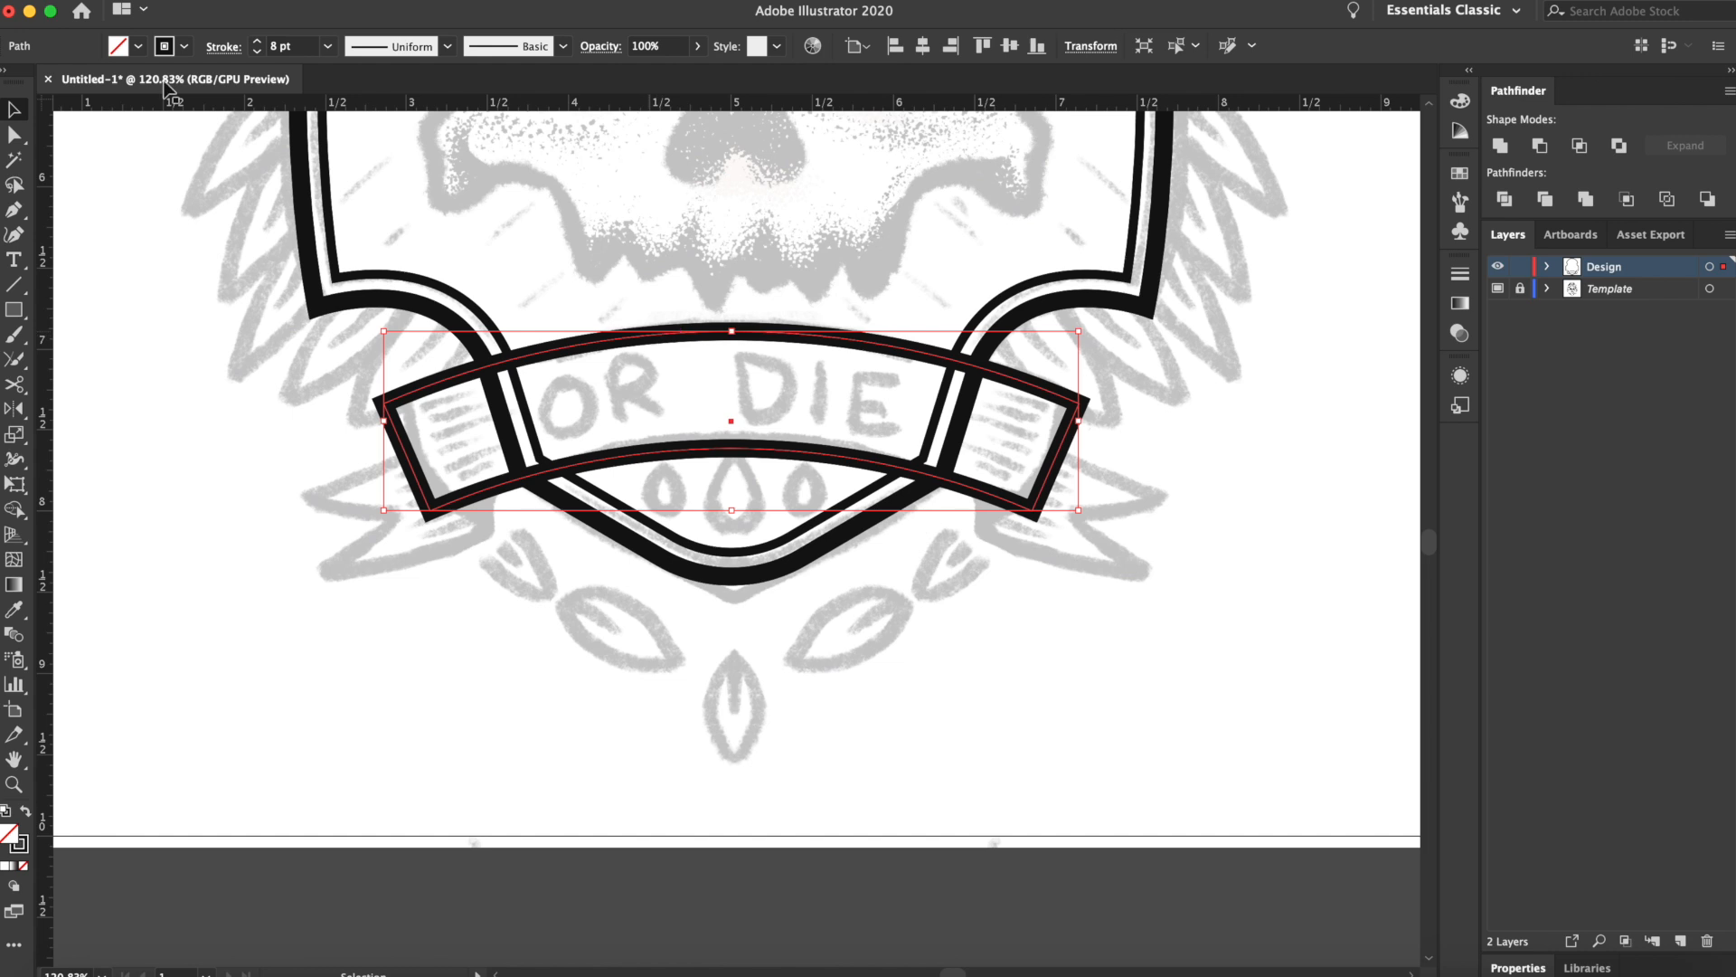
pyautogui.click(137, 46)
pyautogui.click(37, 82)
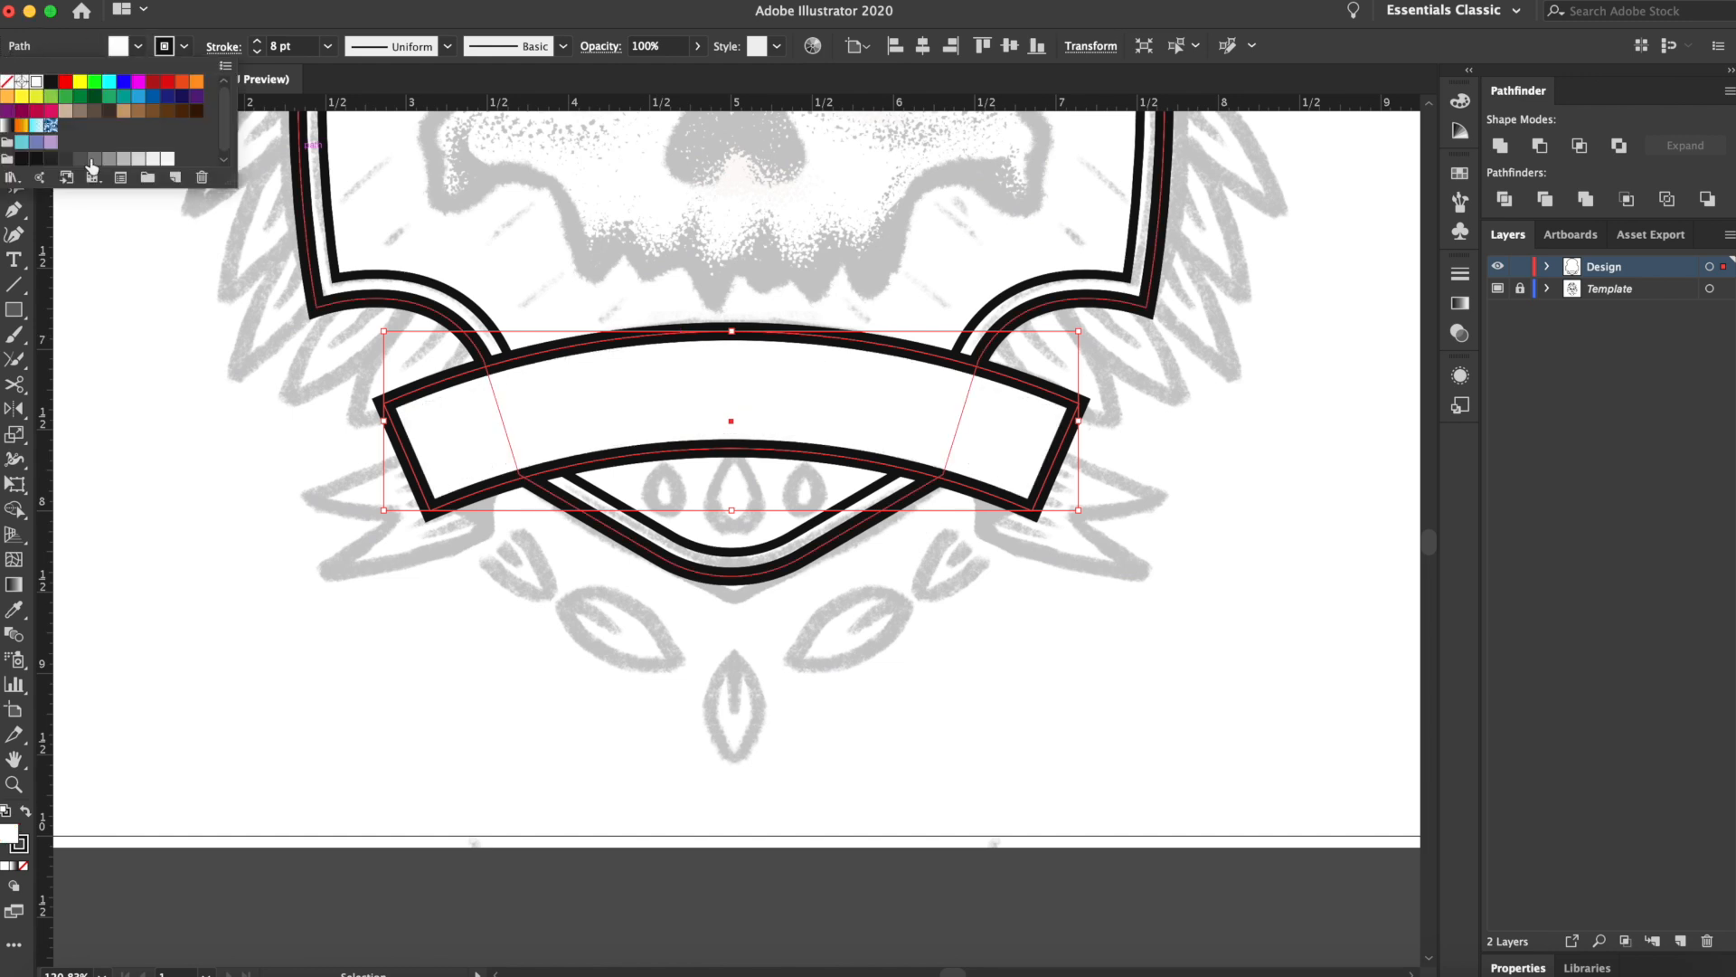
pyautogui.press('Escape')
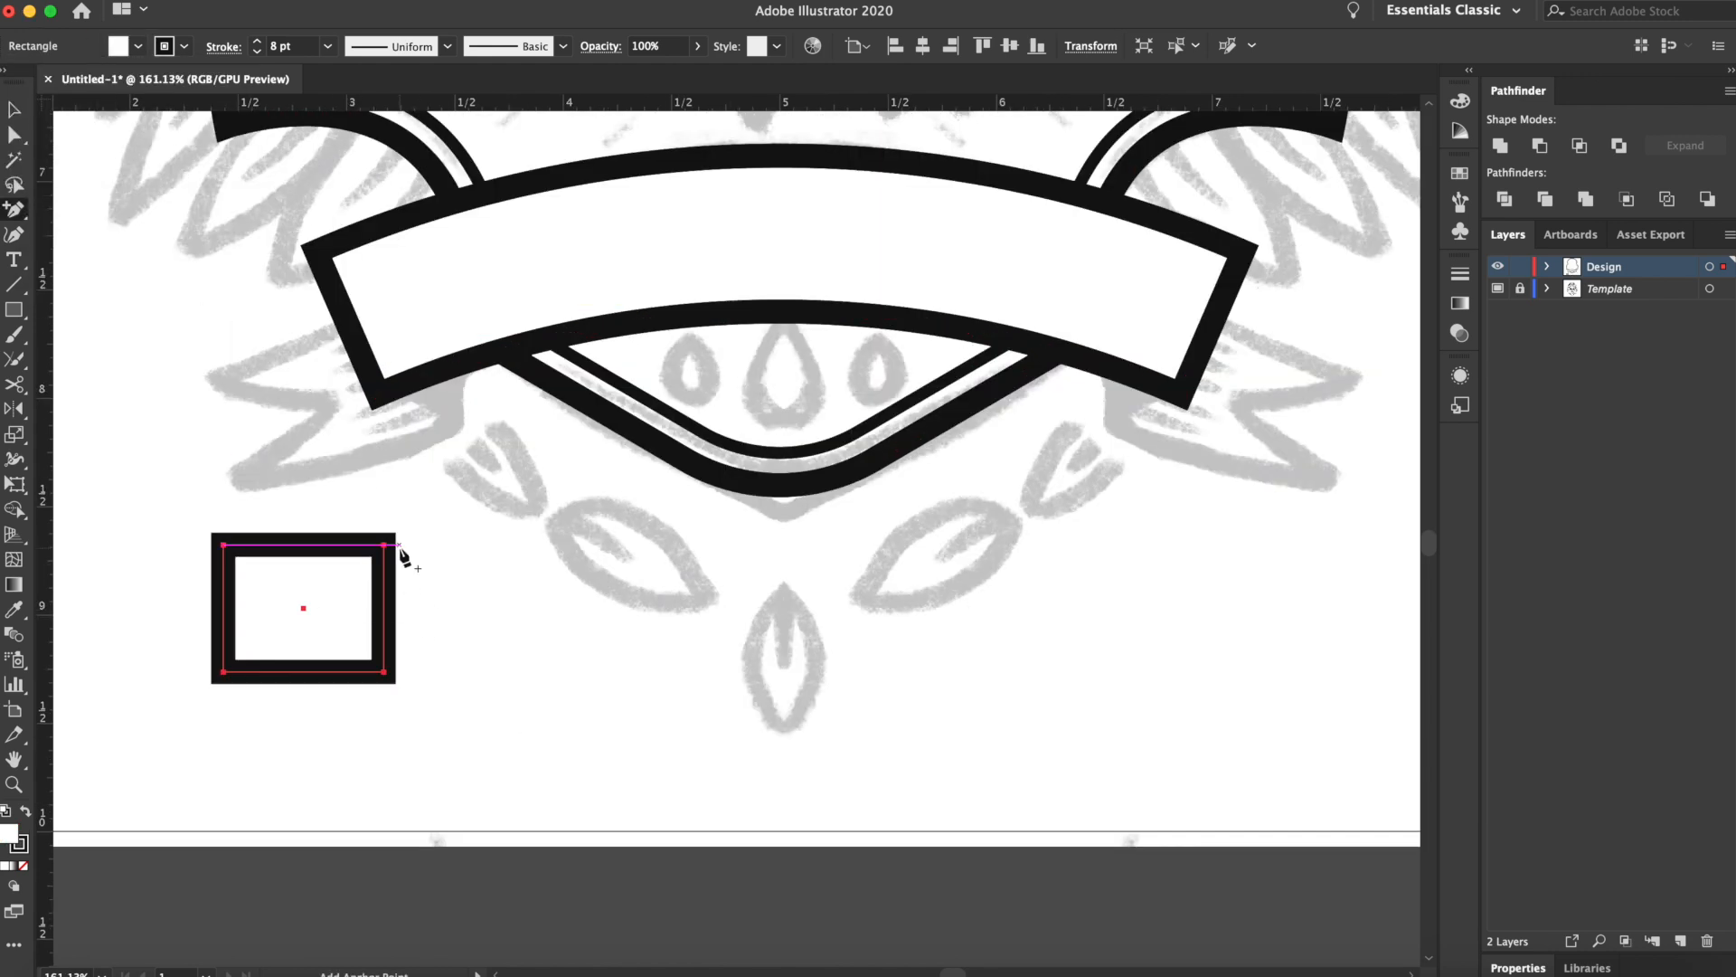
# Add an anchor point midway on the small rectangle's right edge and pull it inward to form a swallowtail notch
pyautogui.click(388, 609)
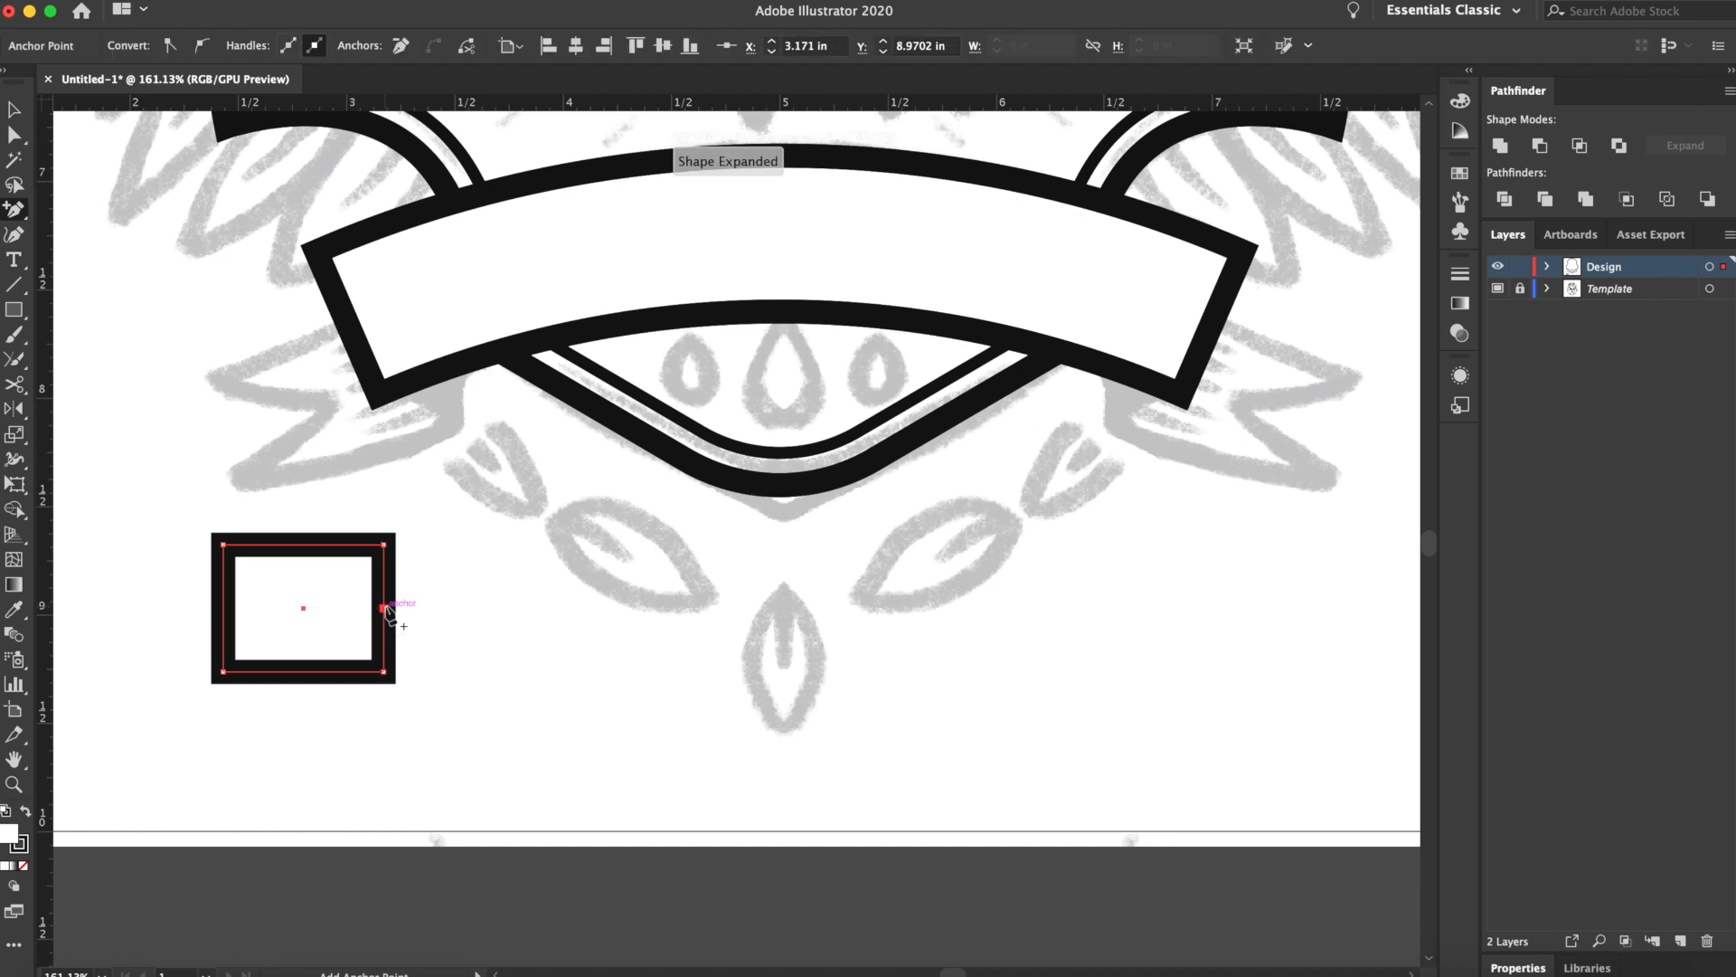
pyautogui.click(14, 134)
pyautogui.moveTo(384, 608); pyautogui.dragTo(347, 615)
# Rotate the swallowtail shape so its notch faces left and fit it to the sketched tail at the banner's left end
pyautogui.press('v')
pyautogui.moveTo(394, 531); pyautogui.dragTo(247, 692)
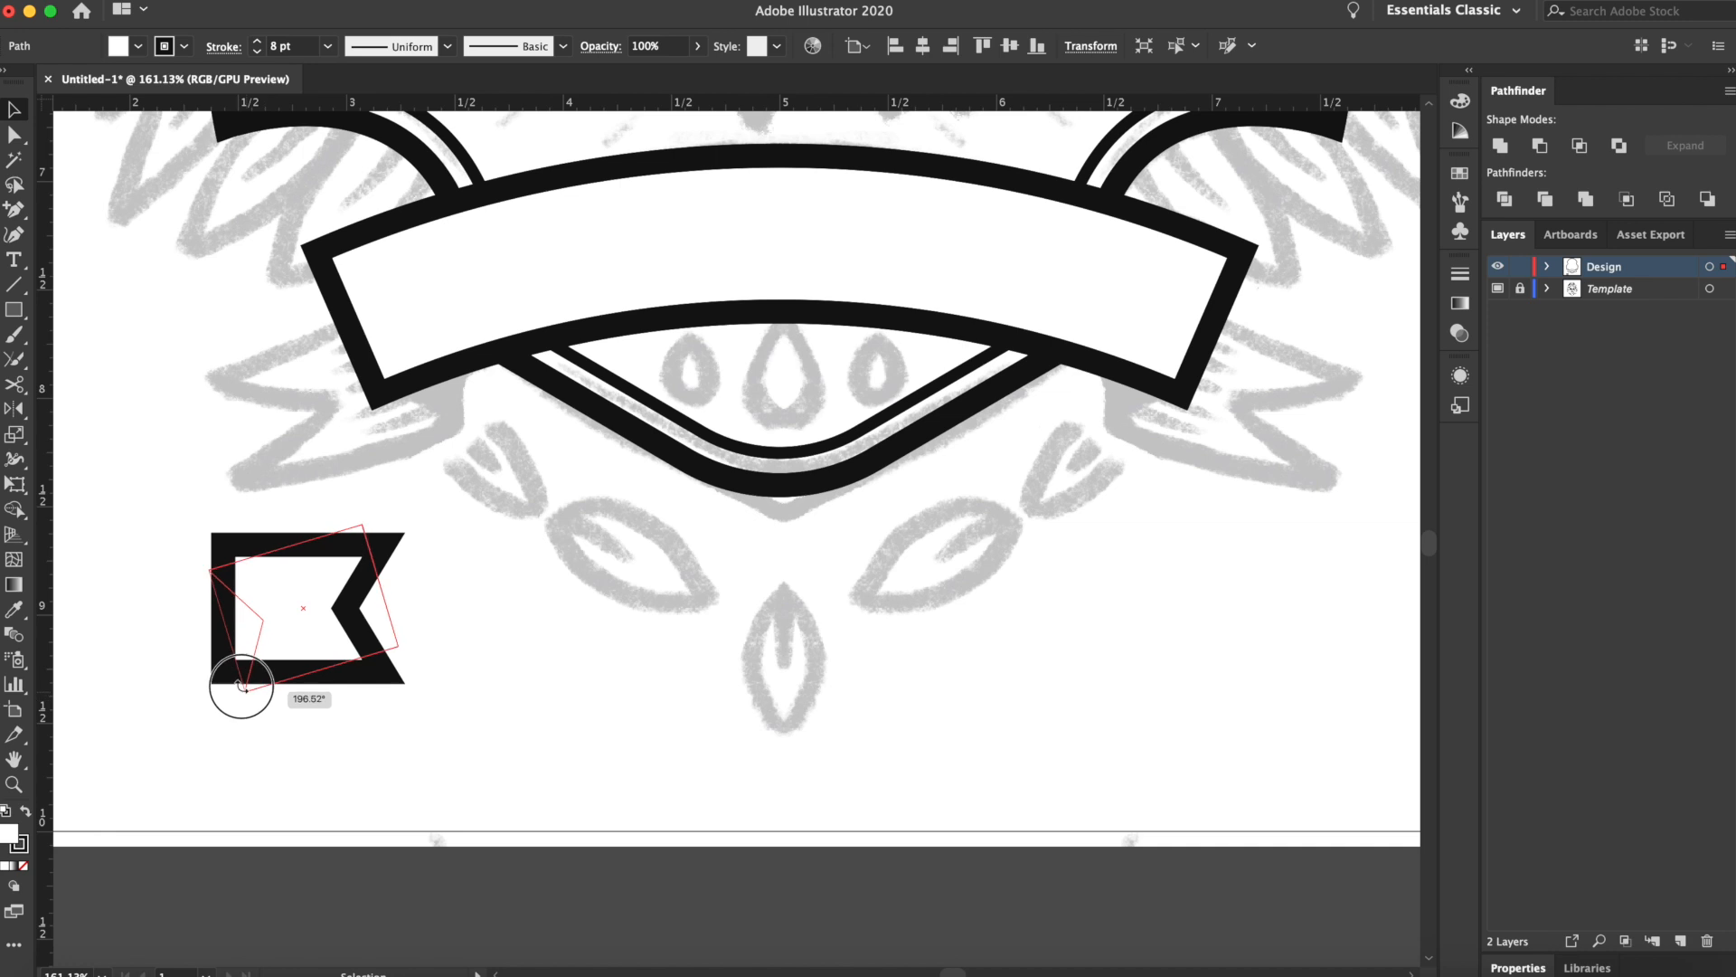
pyautogui.moveTo(377, 556); pyautogui.dragTo(397, 342)
pyautogui.moveTo(231, 344); pyautogui.dragTo(221, 371)
pyautogui.click(372, 479)
pyautogui.click(369, 441)
pyautogui.moveTo(305, 346); pyautogui.dragTo(289, 323)
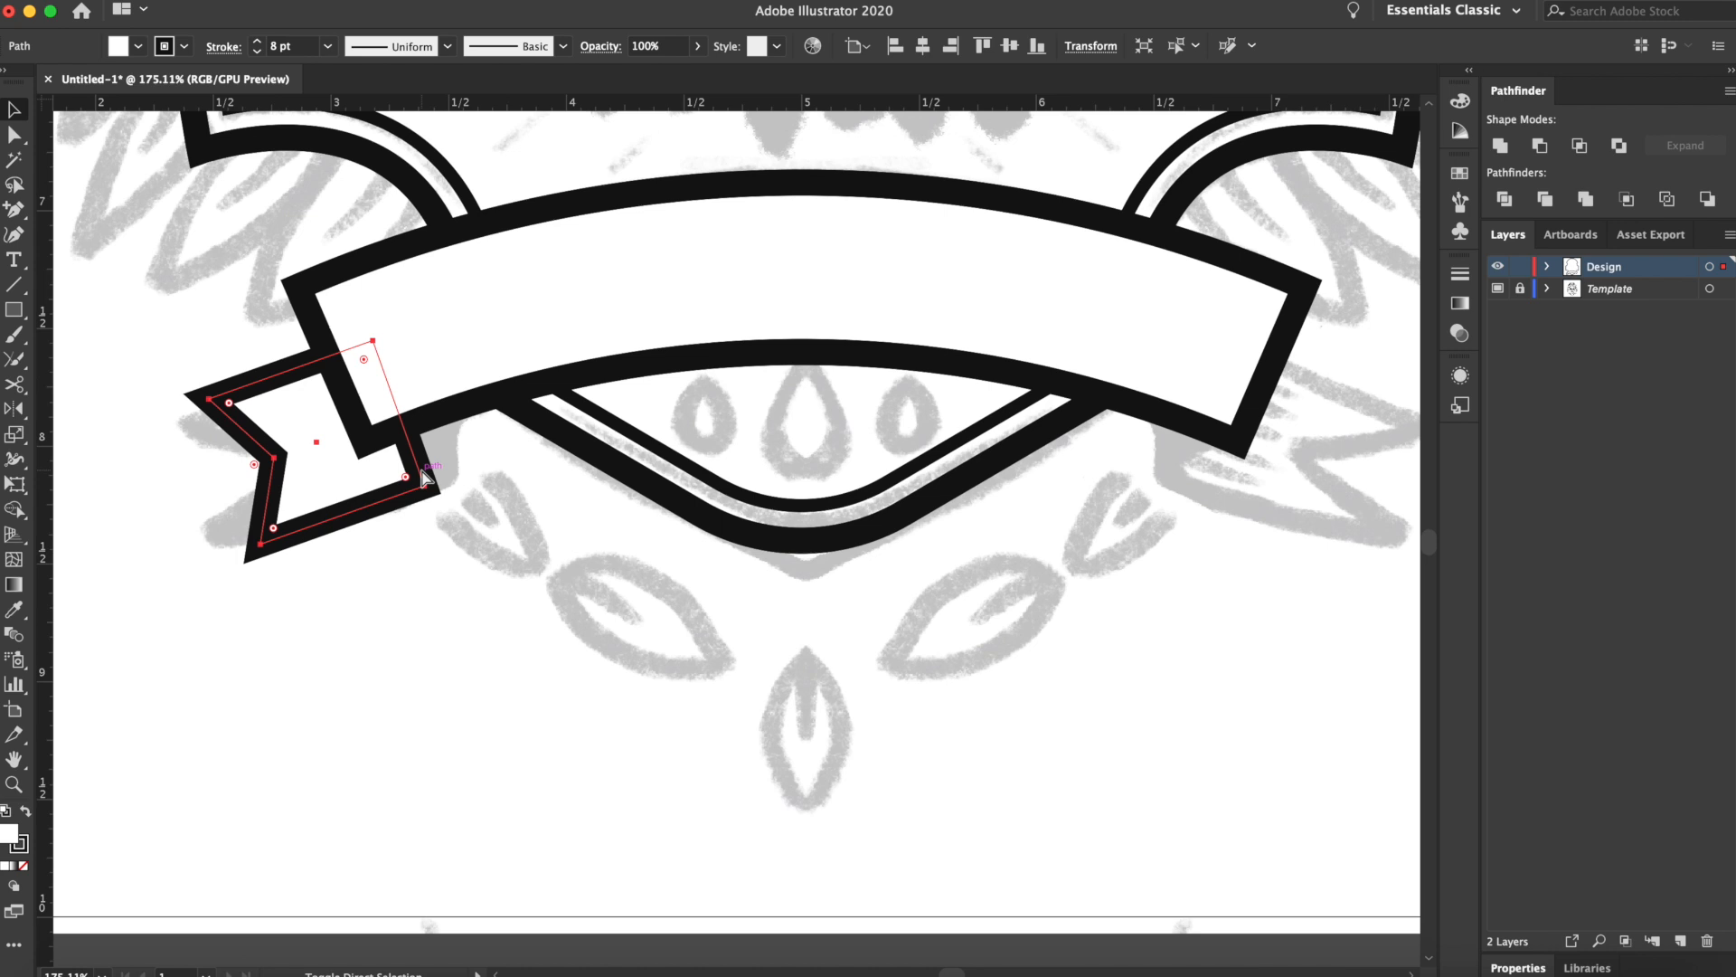
# Send the left ribbon tail to the back, behind the banner, and deselect it
pyautogui.press('super+shift+bracketleft')
pyautogui.click(384, 358)
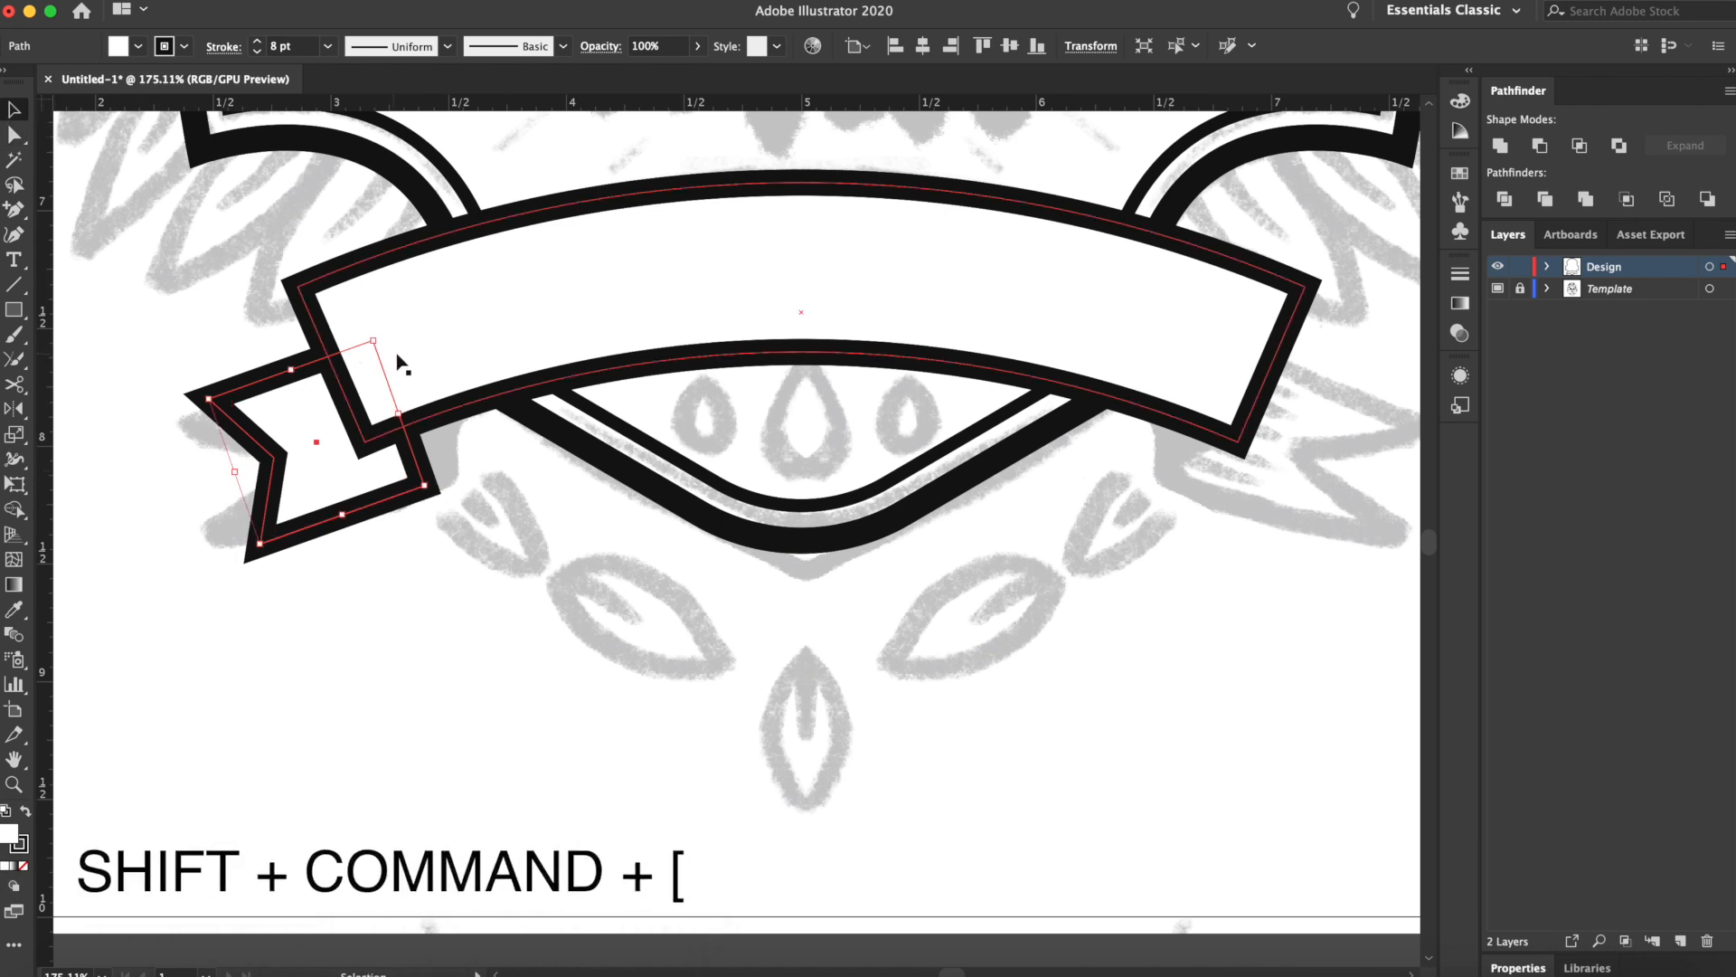
pyautogui.click(80, 217)
pyautogui.click(13, 142)
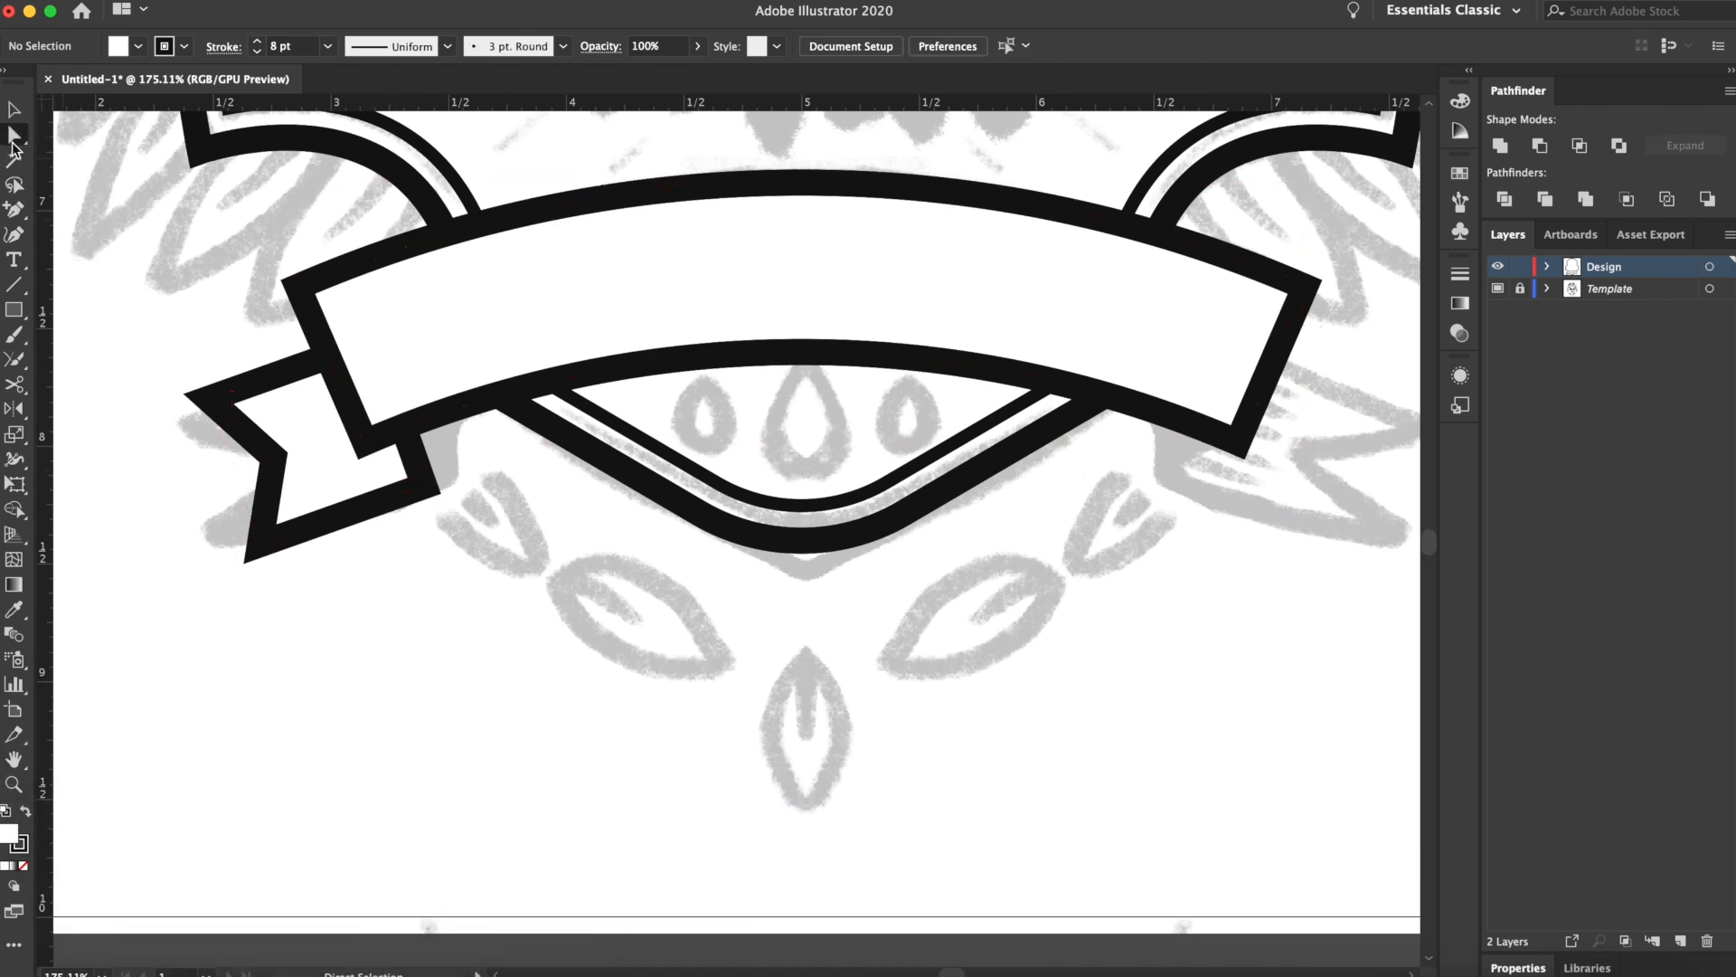
# Widen the left ribbon tail by moving its two inner corner points further in beneath the banner
pyautogui.click(374, 340)
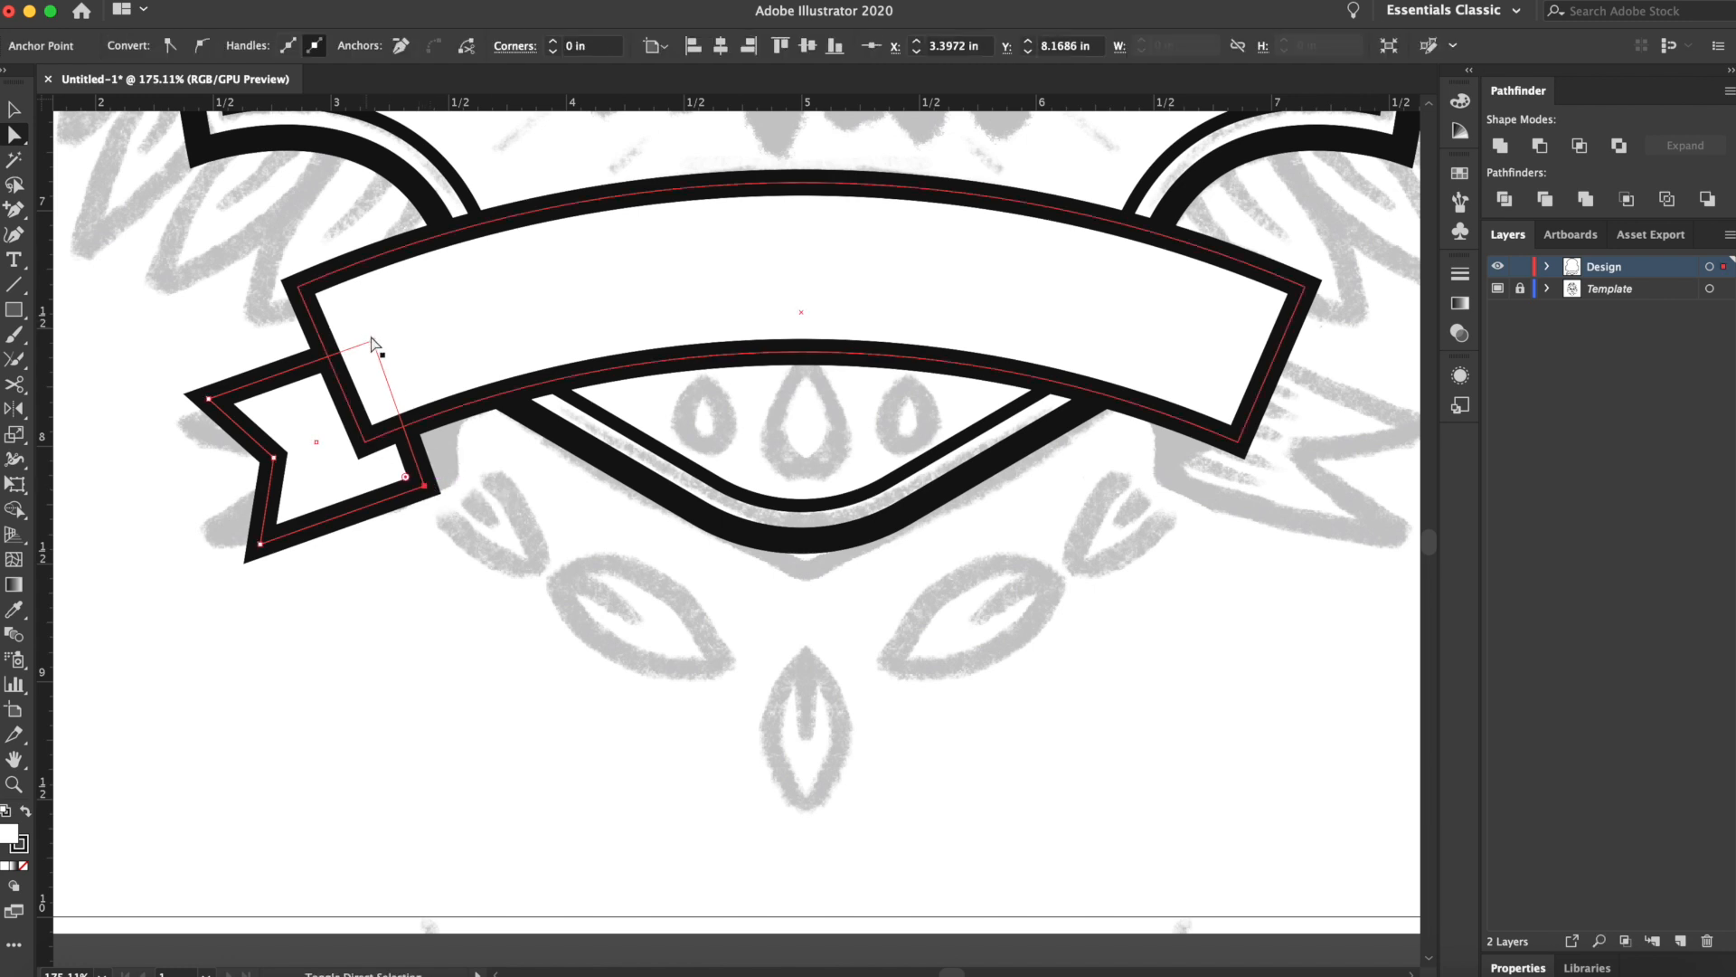
pyautogui.moveTo(373, 342); pyautogui.dragTo(404, 341)
pyautogui.click(539, 647)
pyautogui.click(424, 486)
pyautogui.moveTo(425, 487); pyautogui.dragTo(451, 476)
pyautogui.click(473, 578)
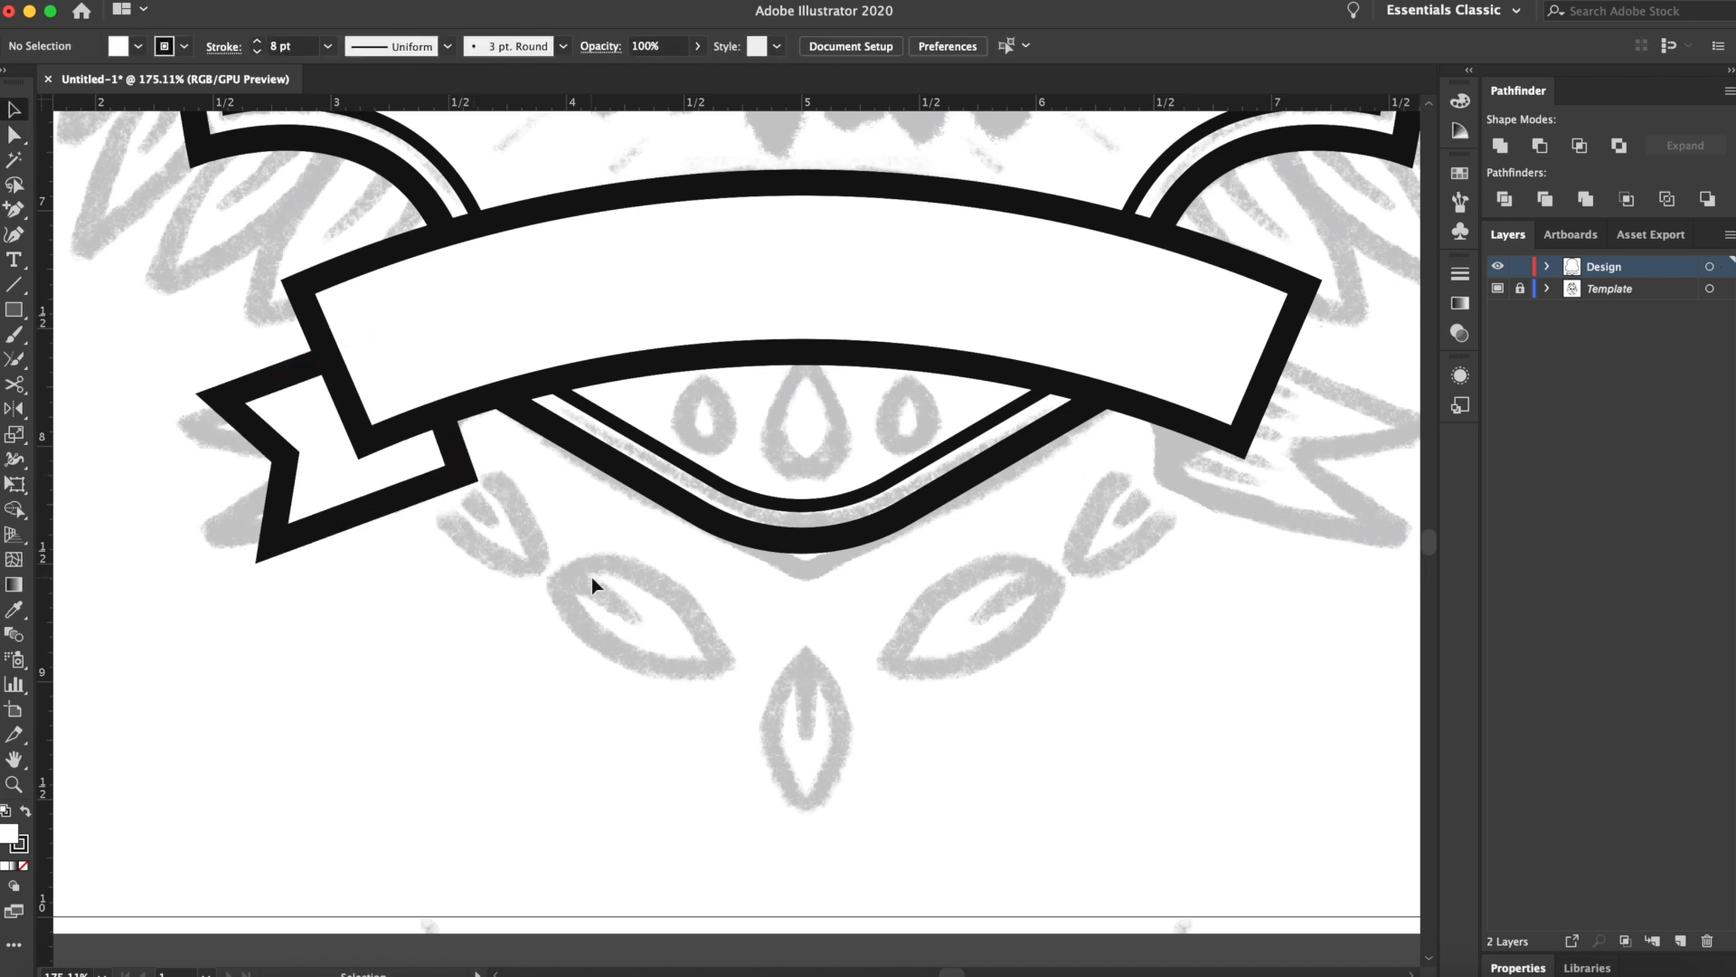
# Draw a closed fold triangle with the Pen tool between the banner's lower-left corner and the left tail's inner edge
pyautogui.scroll(2, 591, 577)
pyautogui.moveTo(25, 220); pyautogui.dragTo(80, 208)
pyautogui.click(289, 397)
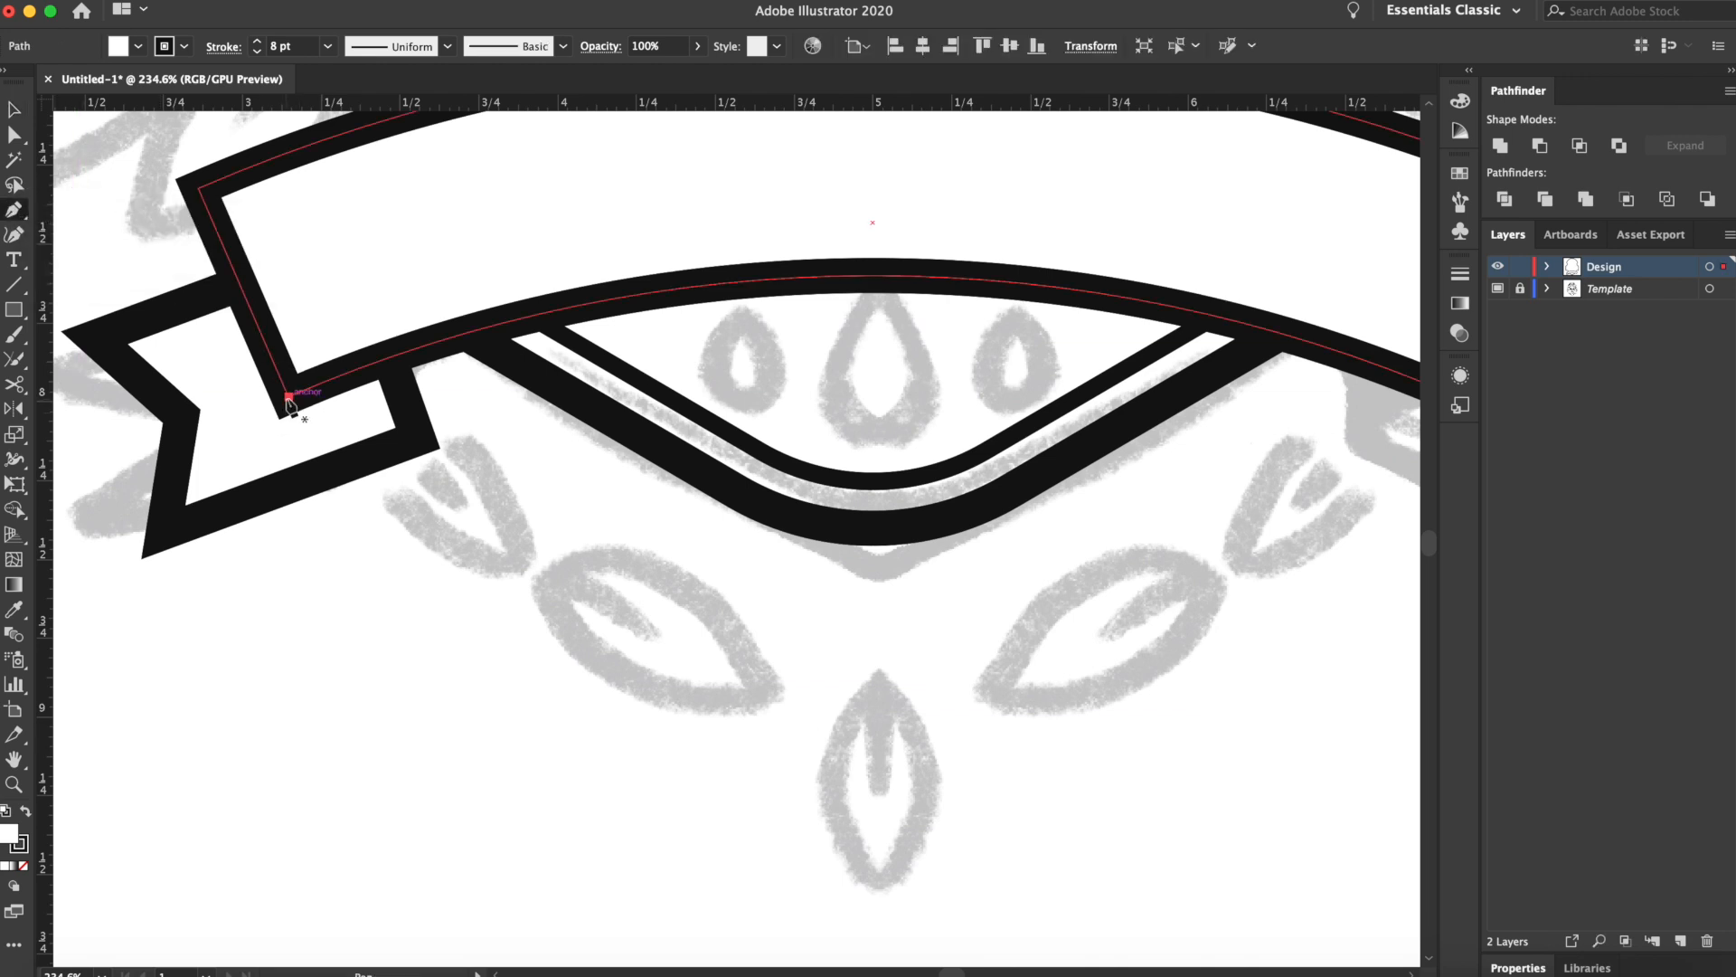
pyautogui.click(418, 439)
pyautogui.click(390, 357)
pyautogui.click(288, 397)
# Fill the fold triangle with black and remove its stroke
pyautogui.click(16, 116)
pyautogui.click(327, 505)
pyautogui.click(352, 420)
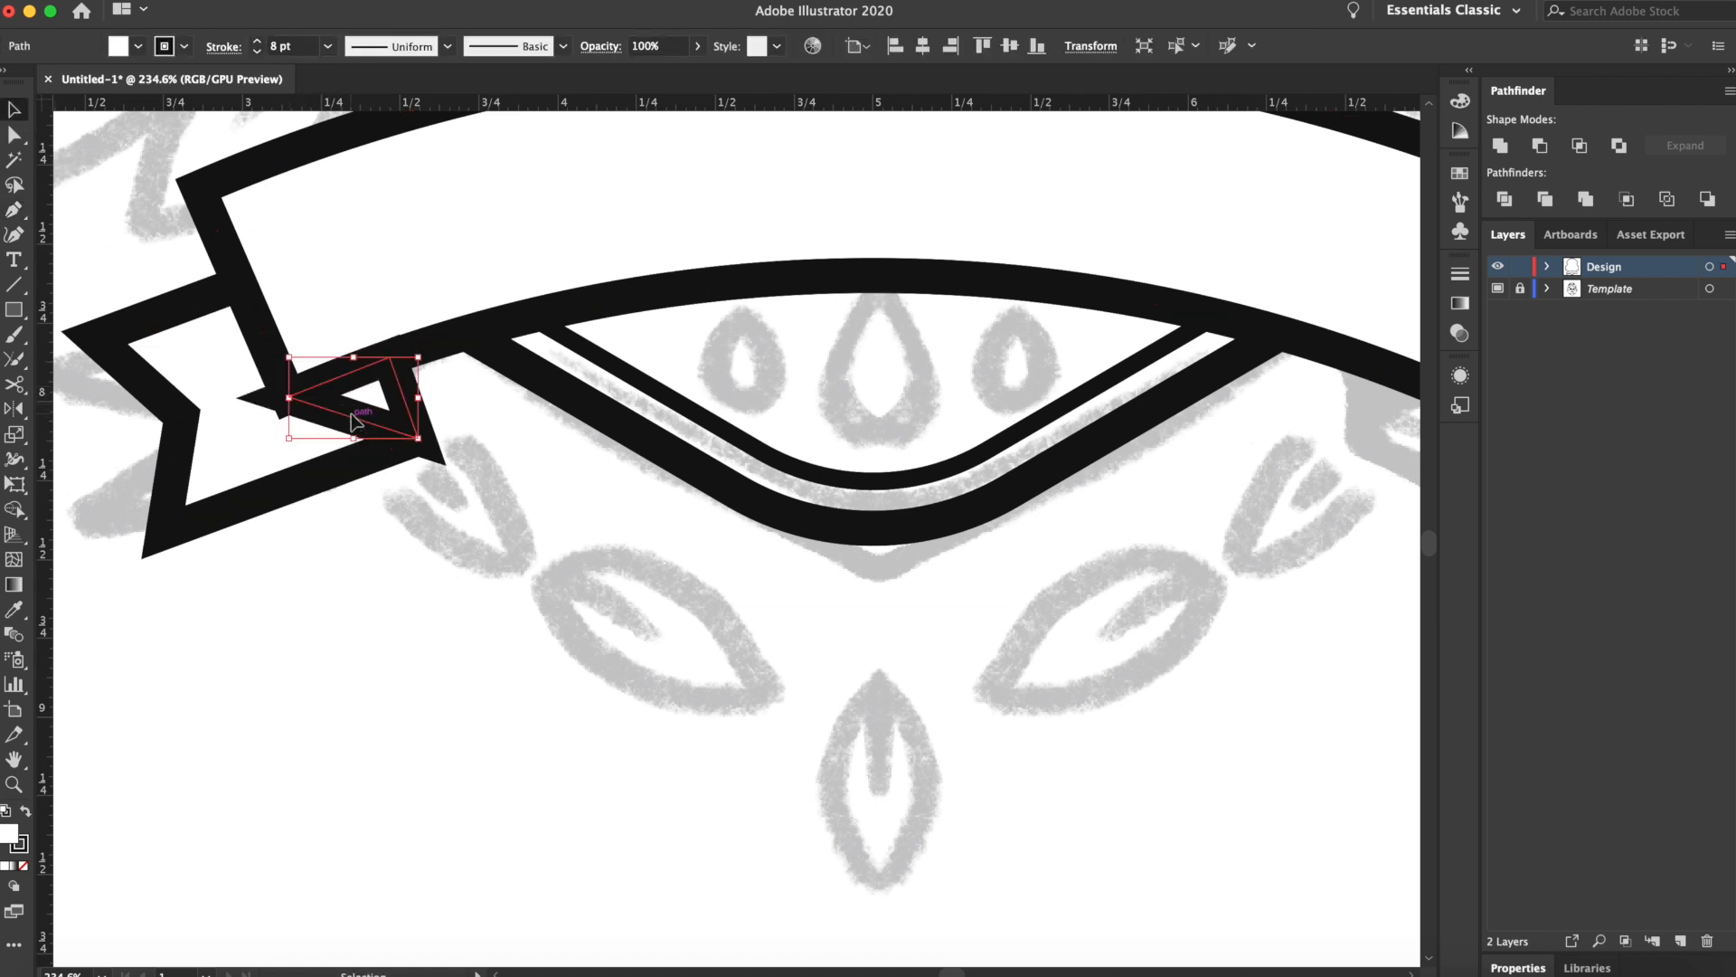
pyautogui.click(120, 47)
pyautogui.click(51, 82)
pyautogui.click(184, 47)
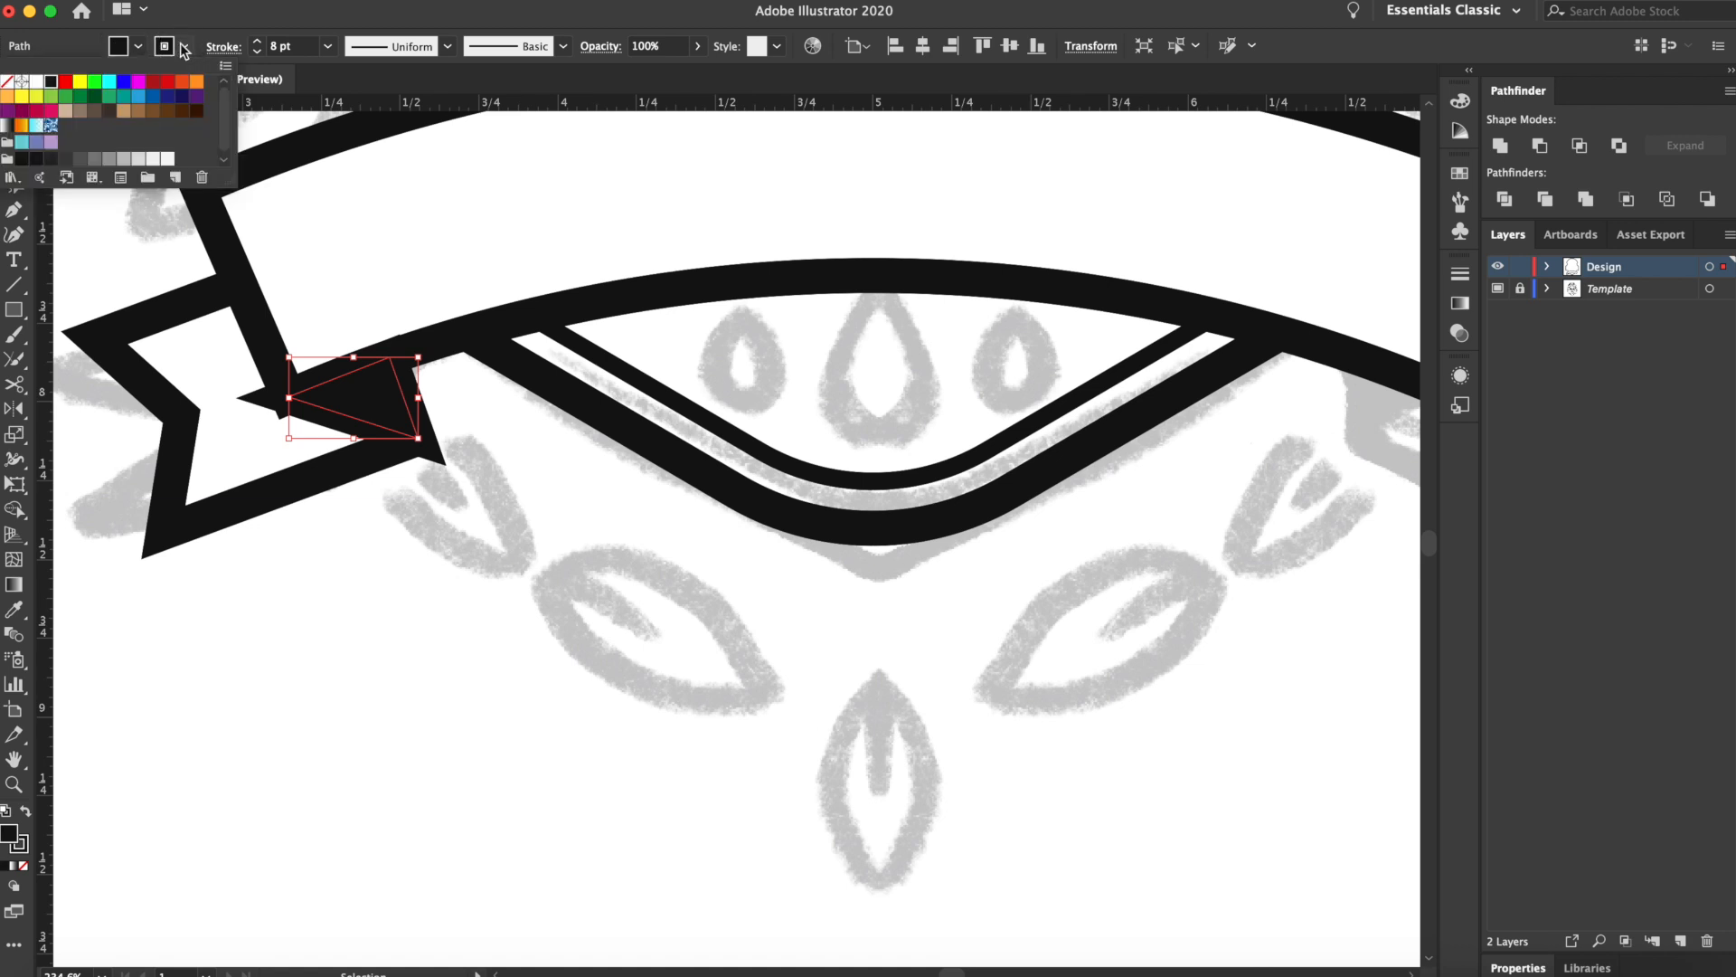
pyautogui.click(7, 82)
# Move the fold triangle's left point onto the outer lower-left corner of the banner's outline and deselect it
pyautogui.scroll(2, 435, 613)
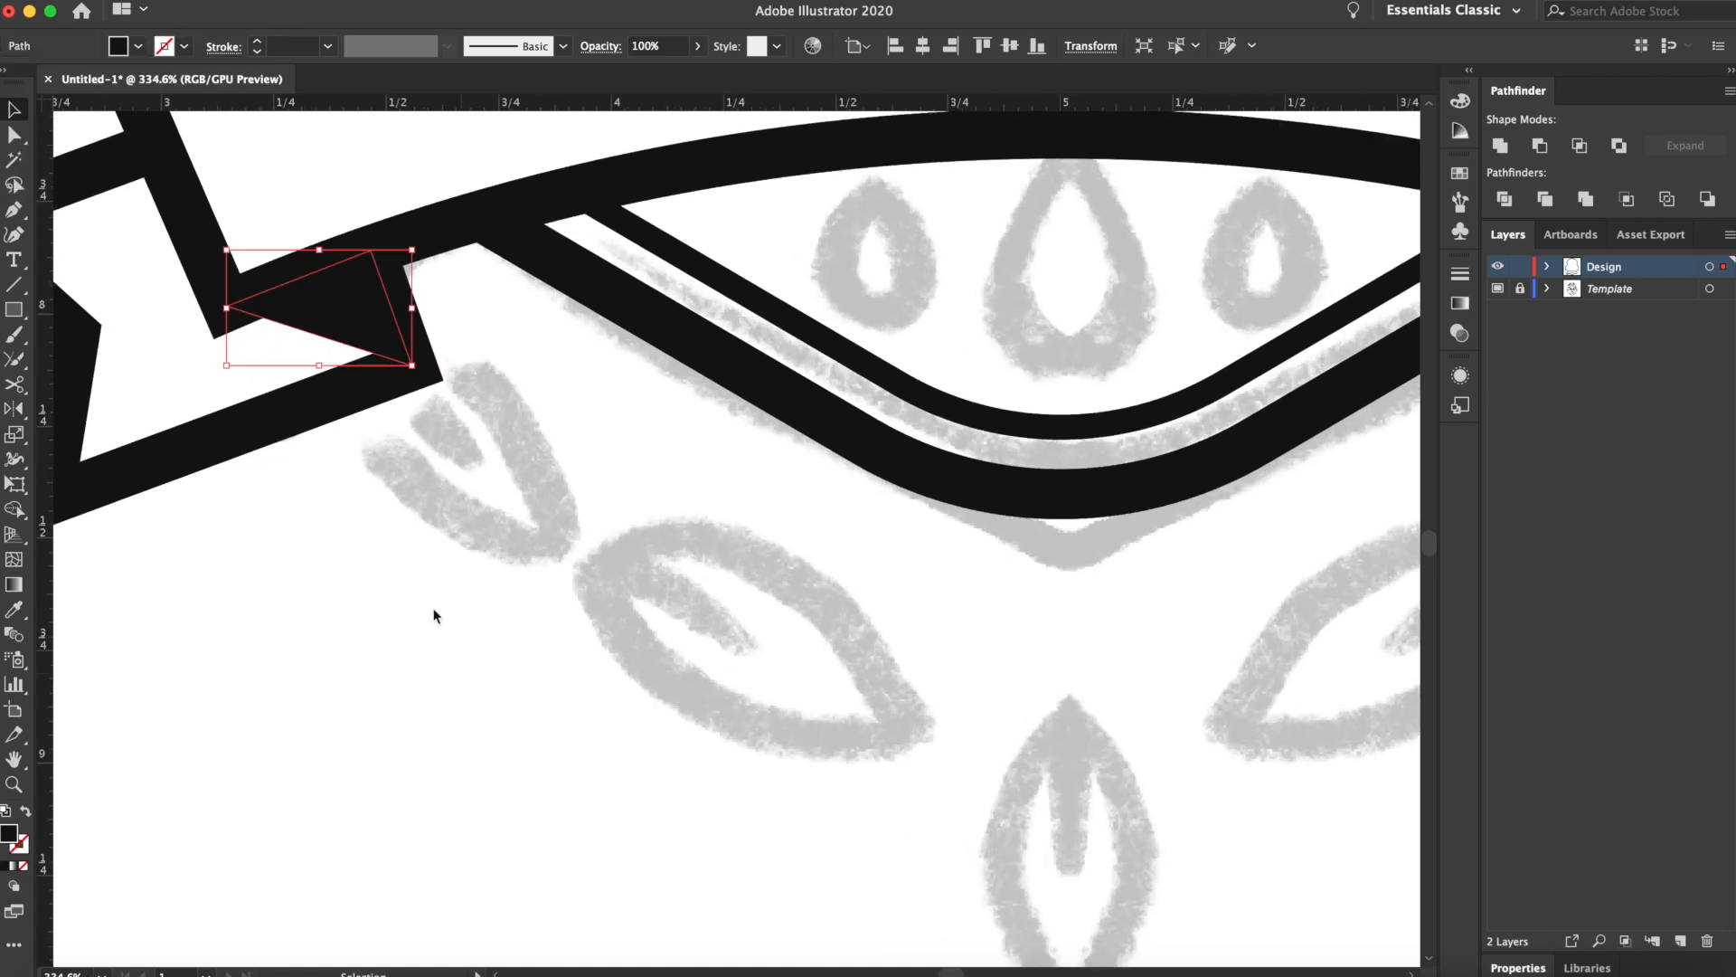
pyautogui.click(13, 136)
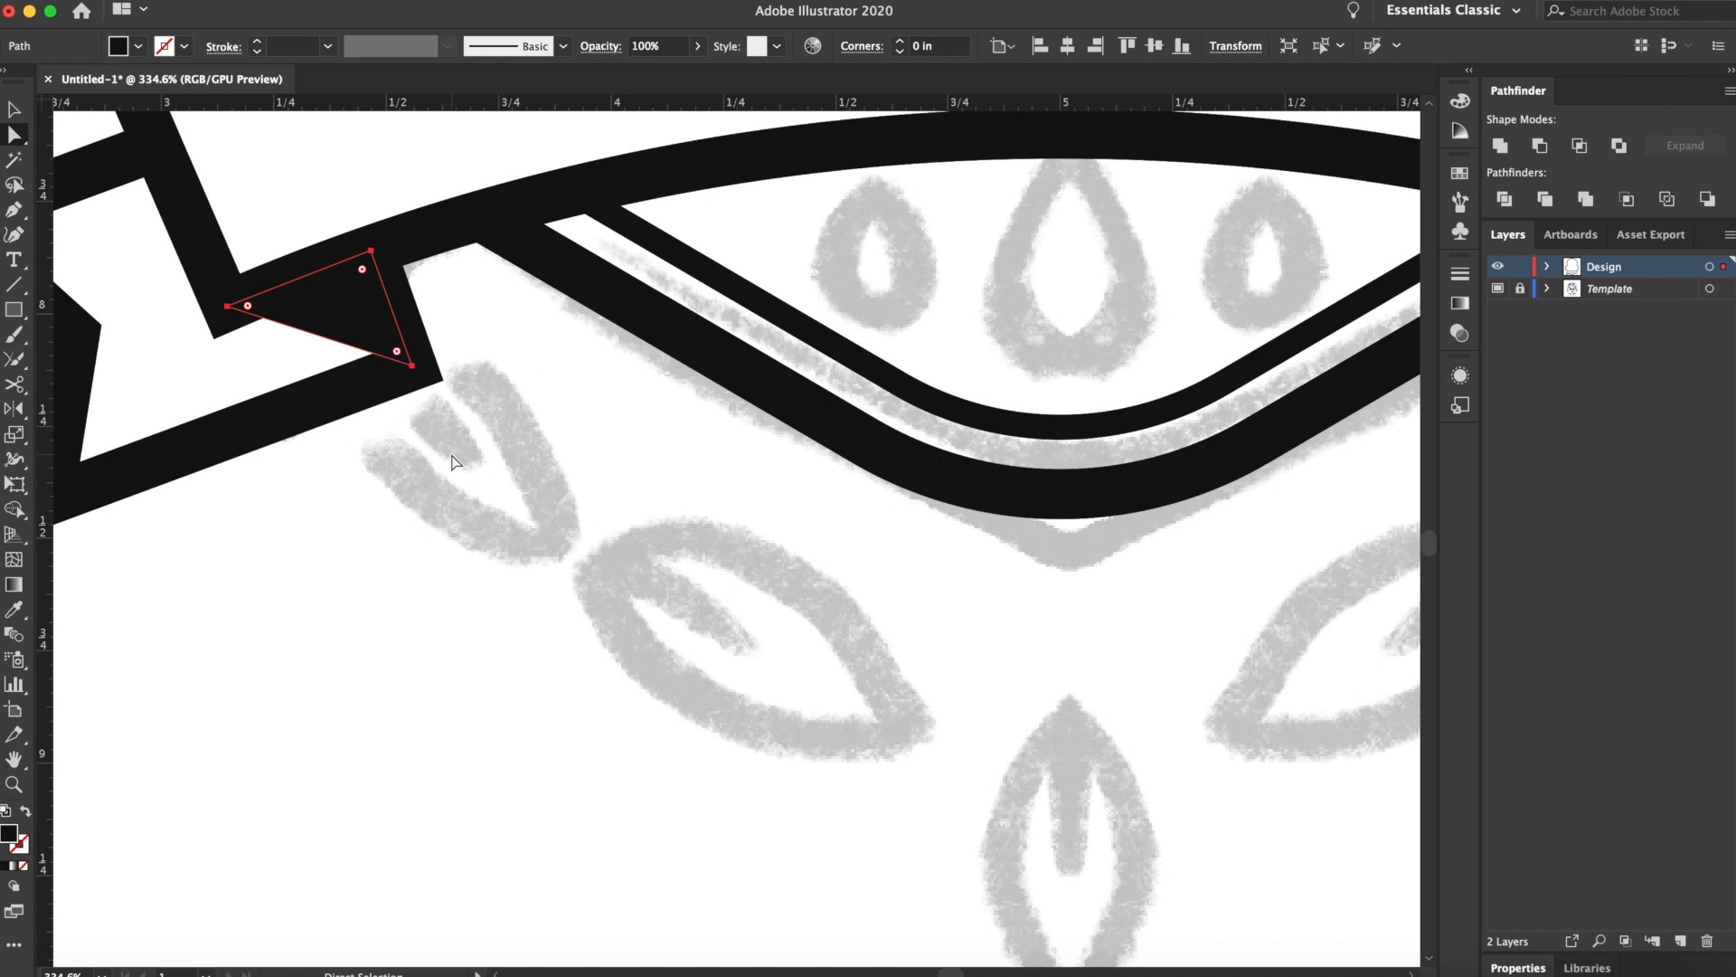
pyautogui.scroll(2, 455, 462)
pyautogui.scroll(3, 566, 256)
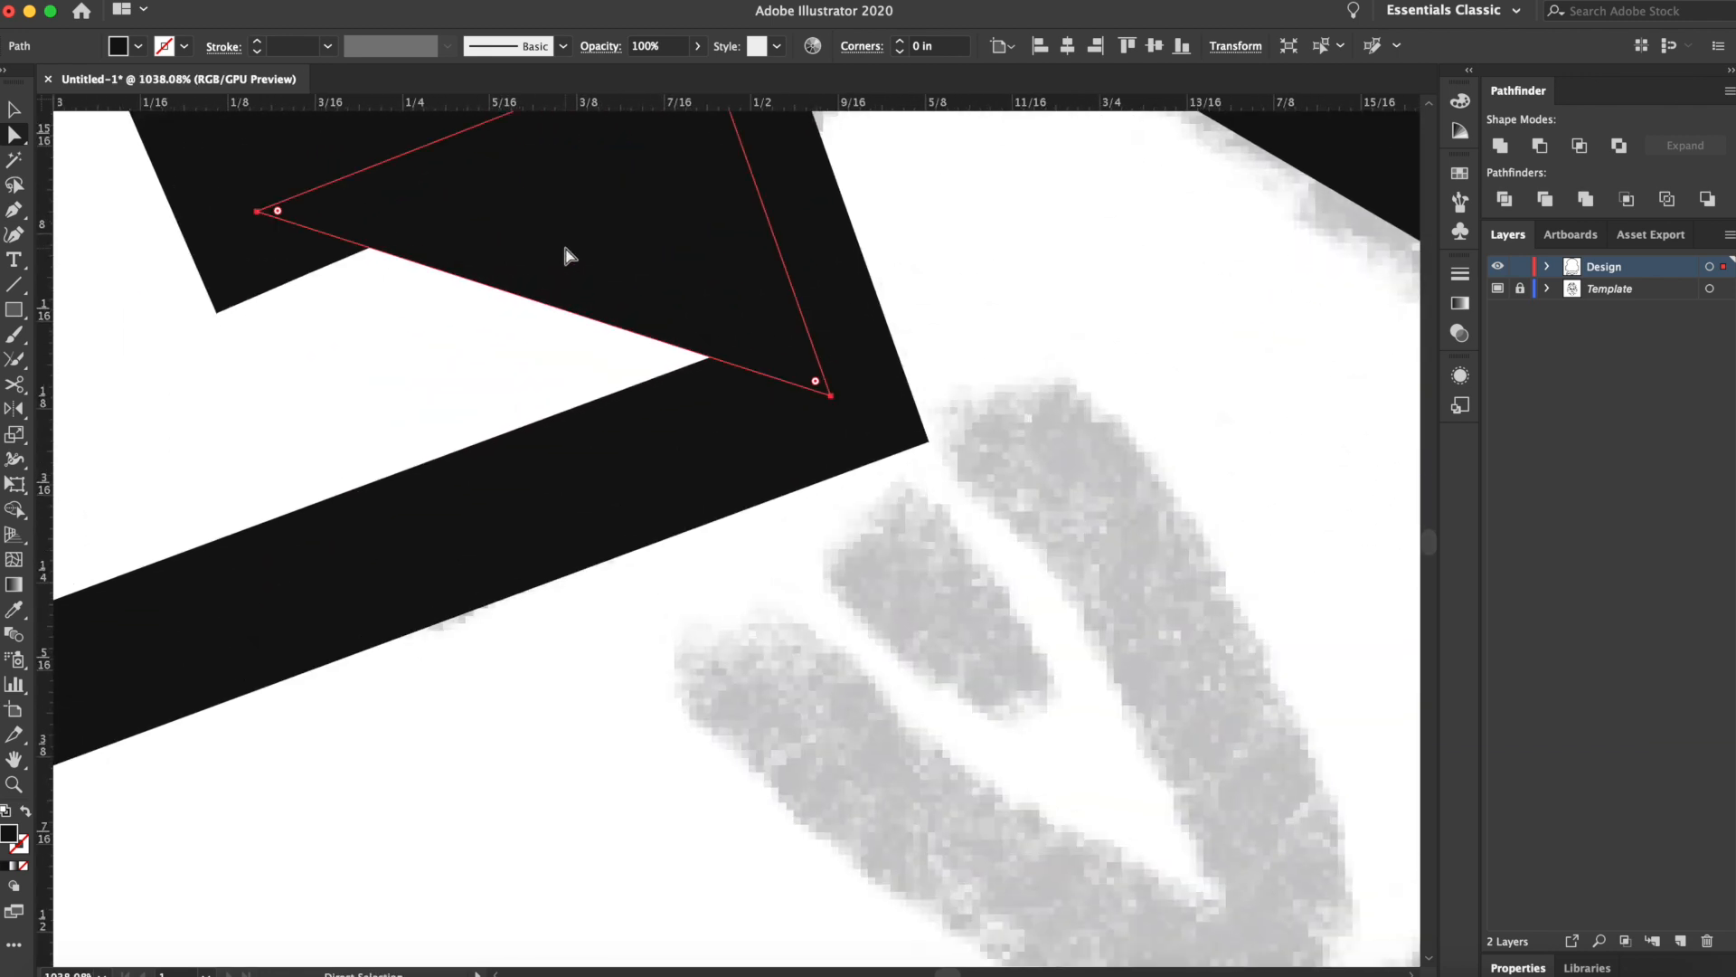
pyautogui.moveTo(561, 251); pyautogui.dragTo(795, 248)
pyautogui.scroll(3, 785, 249)
pyautogui.moveTo(536, 276); pyautogui.dragTo(759, 417)
pyautogui.moveTo(526, 323); pyautogui.dragTo(446, 485)
pyautogui.press('super+z')
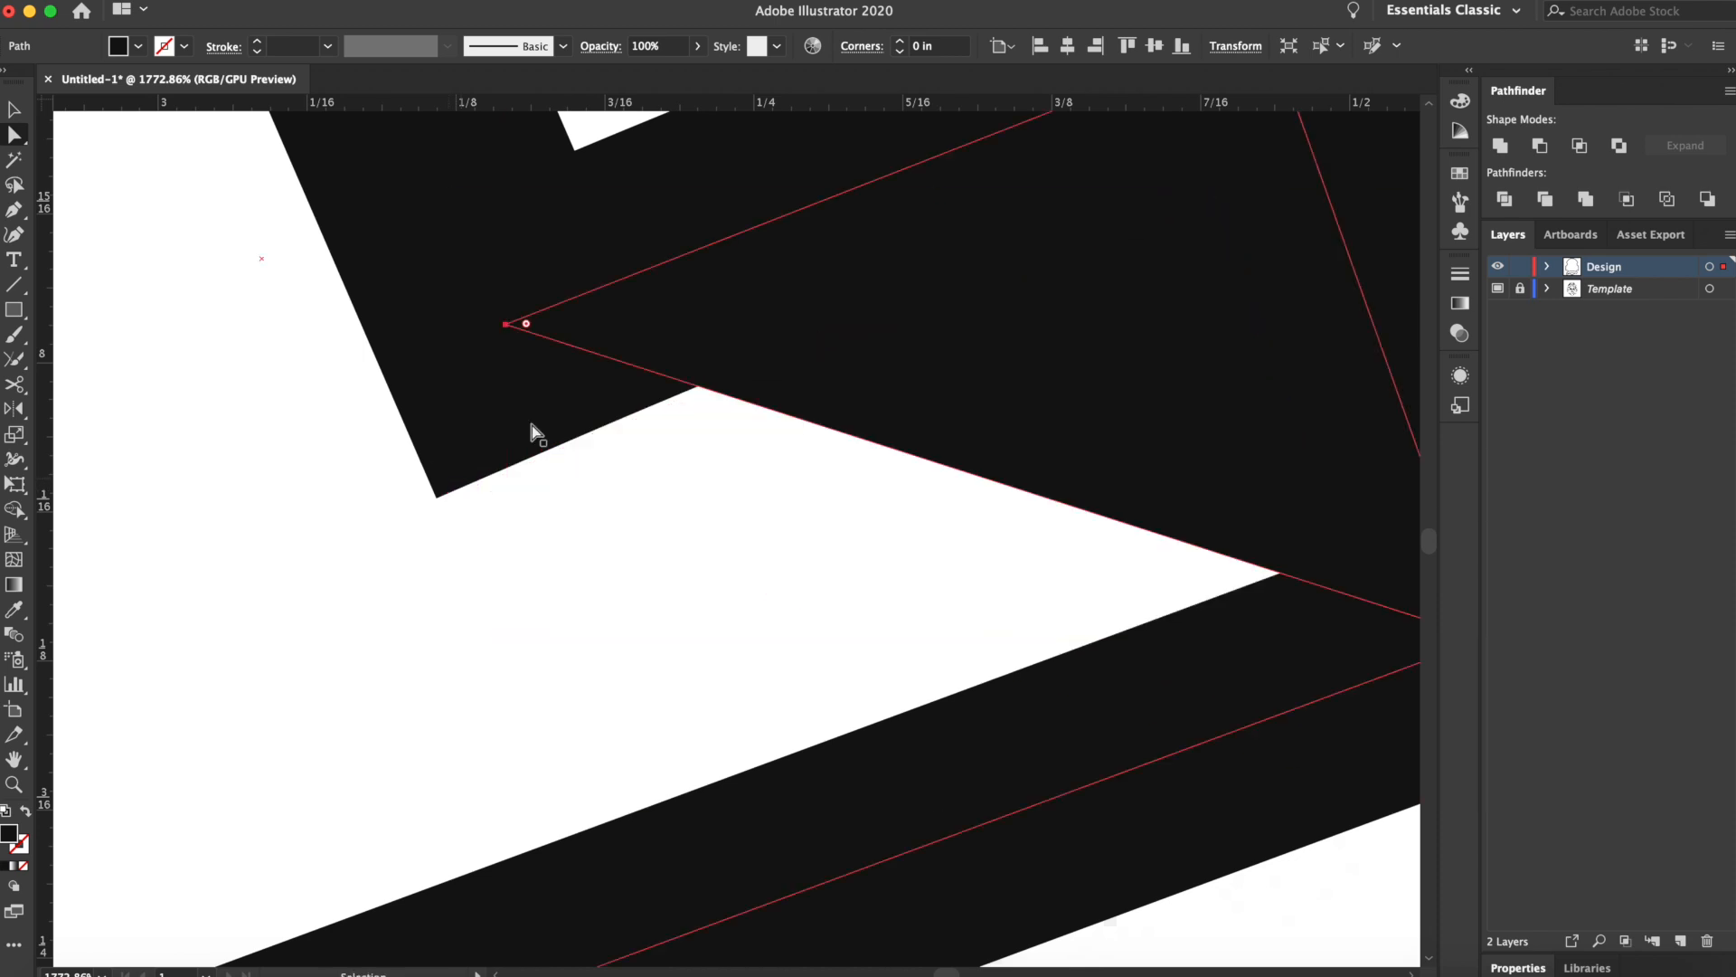
pyautogui.click(506, 325)
pyautogui.moveTo(509, 330); pyautogui.dragTo(437, 499)
pyautogui.click(385, 525)
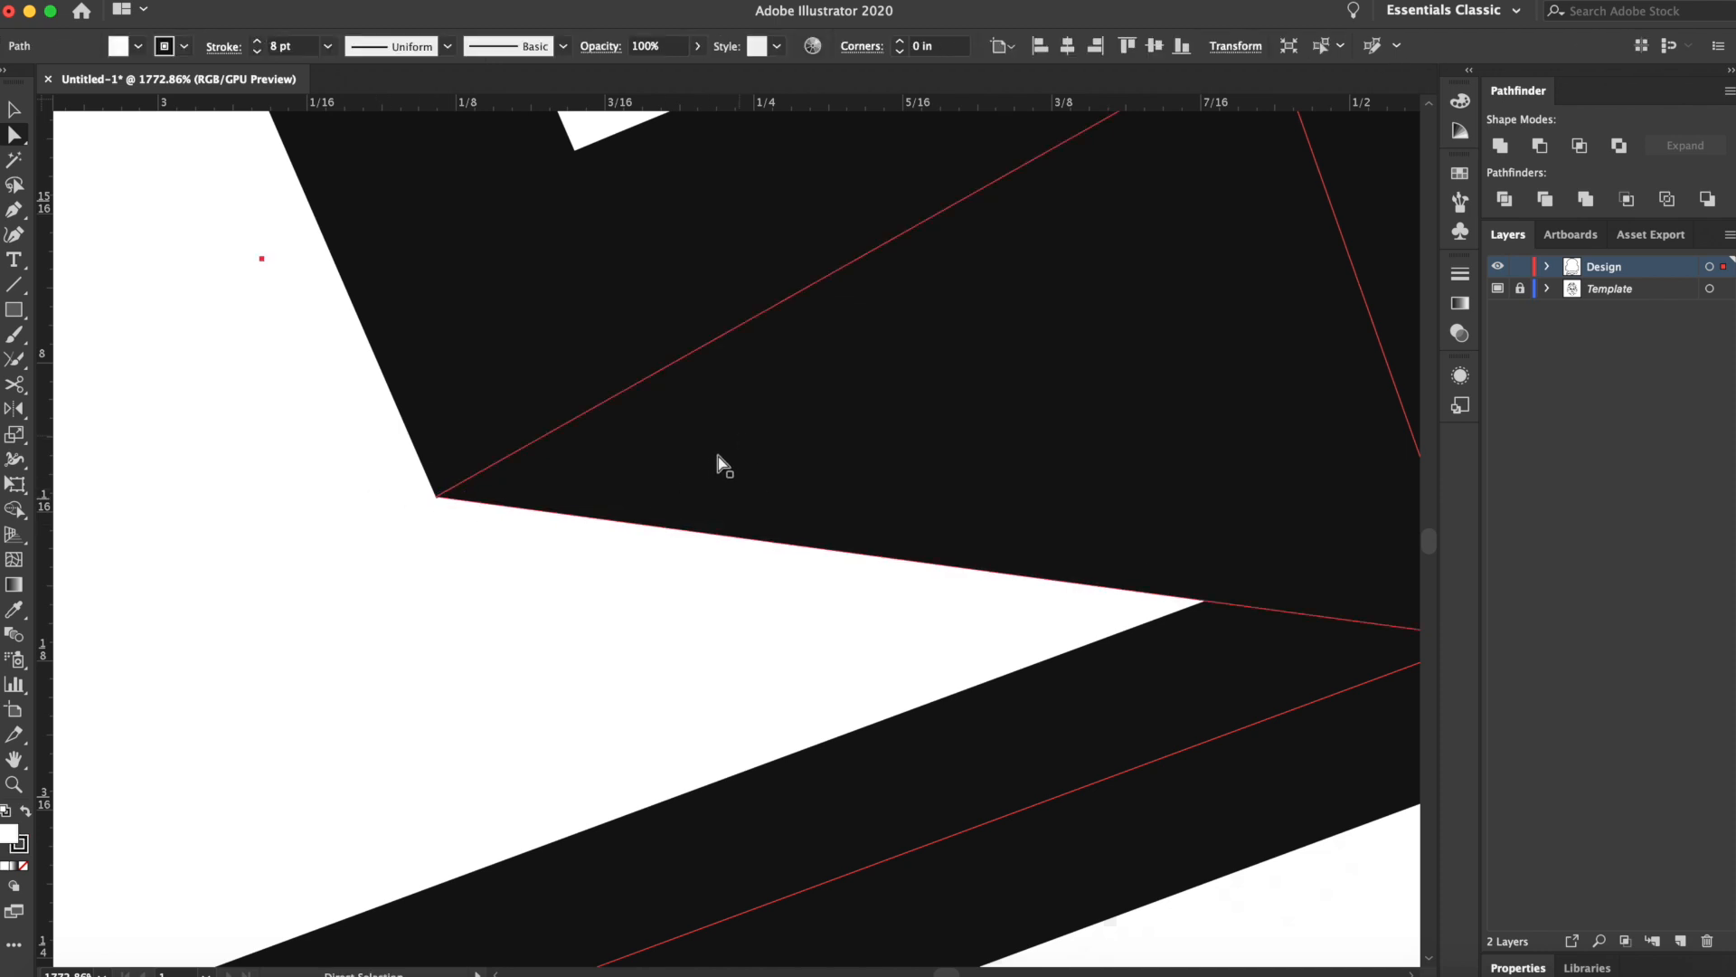
pyautogui.scroll(-3, 712, 459)
pyautogui.moveTo(934, 476); pyautogui.dragTo(688, 471)
pyautogui.click(1076, 486)
# Group the left ribbon tail with its fold and reflect a copy across the vertical axis through the badge's lower center point
pyautogui.scroll(-5, 1096, 489)
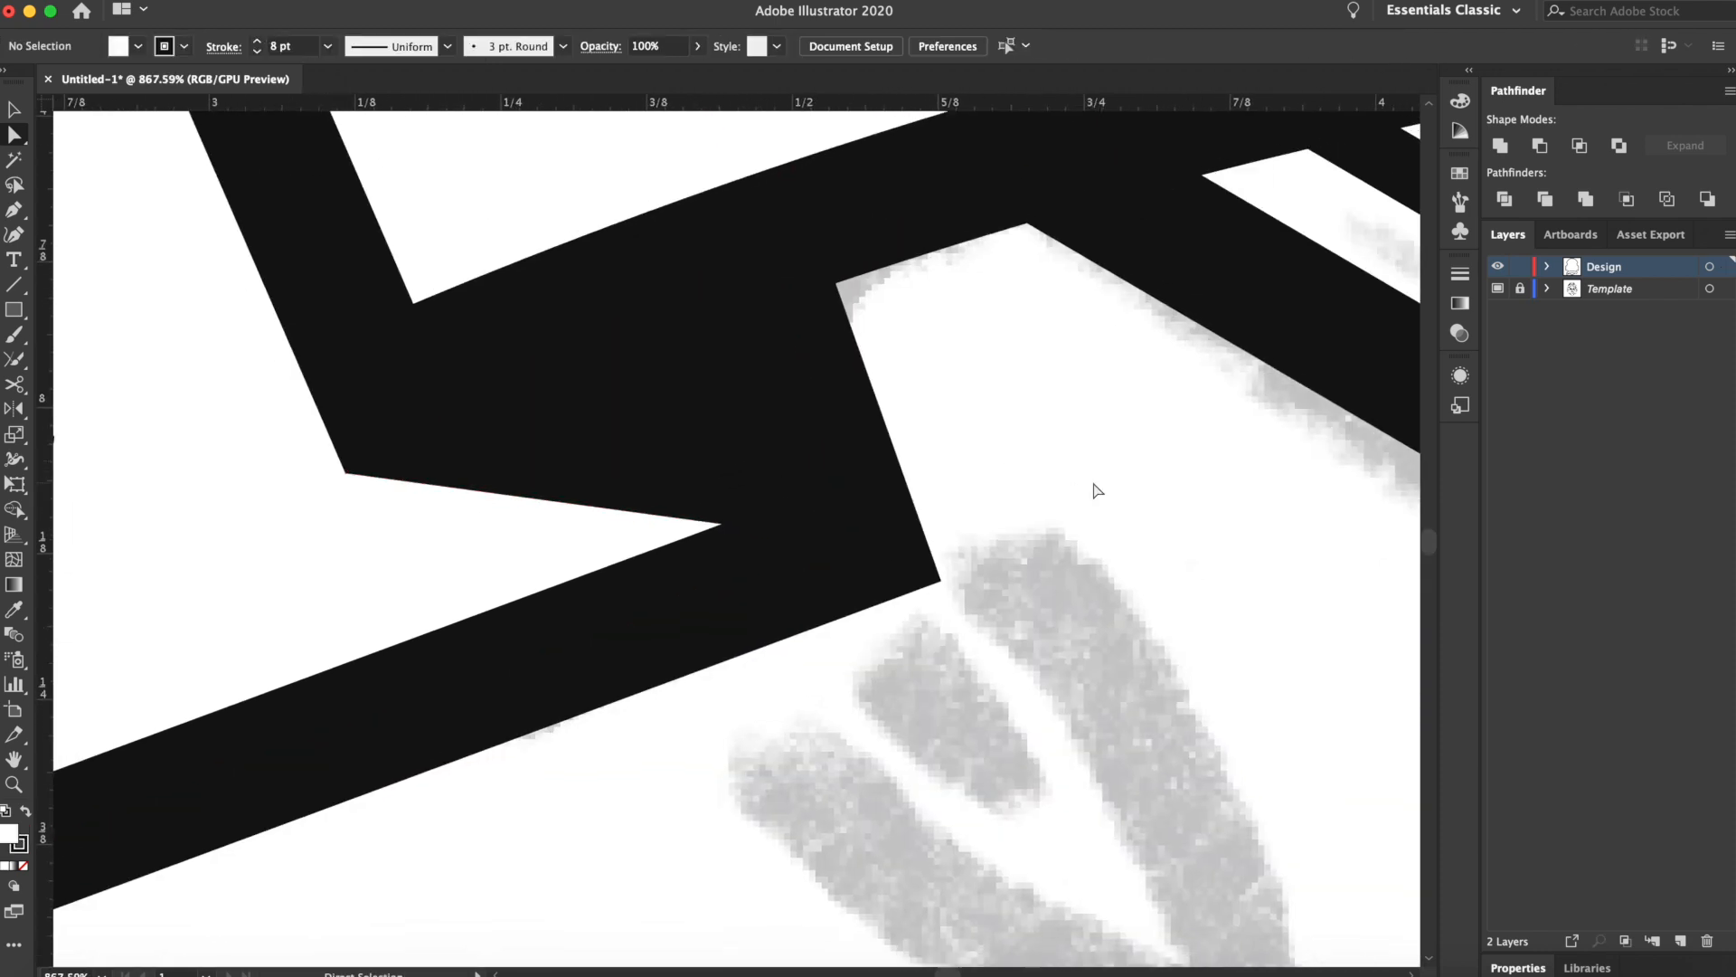
pyautogui.moveTo(1093, 481); pyautogui.dragTo(426, 422)
pyautogui.scroll(-5, 872, 488)
pyautogui.press('v')
pyautogui.click(366, 416)
pyautogui.click(25, 411)
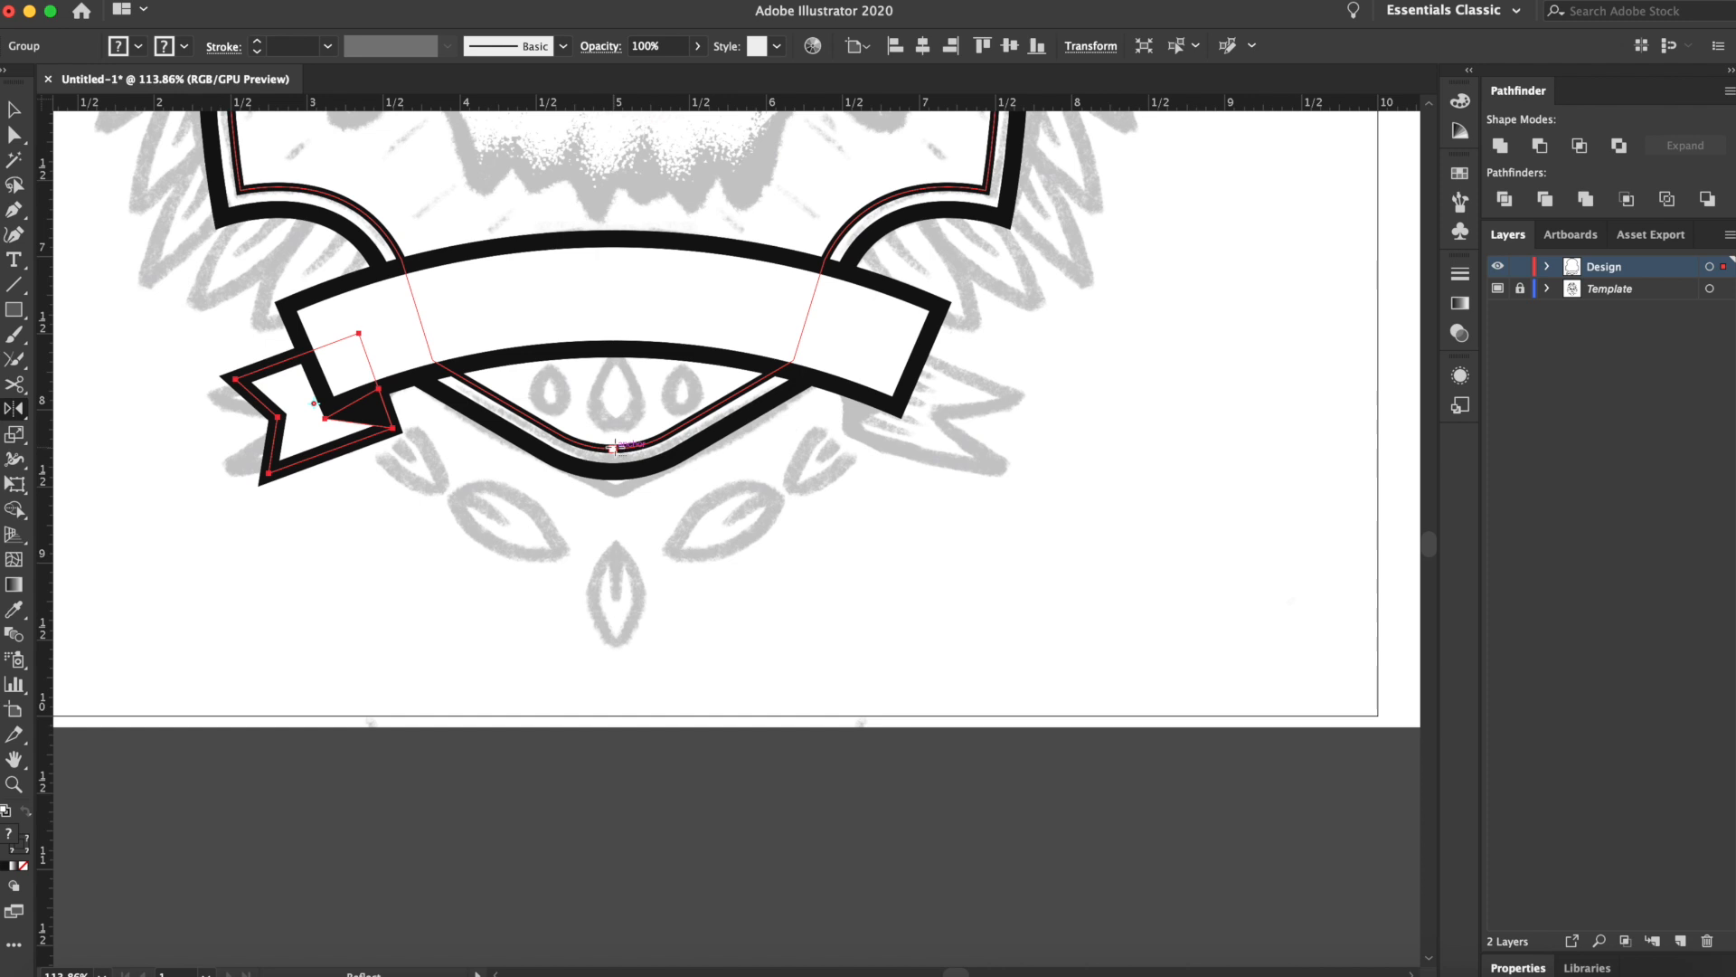
pyautogui.keyDown('alt'); pyautogui.click(613, 446); pyautogui.keyUp('alt')
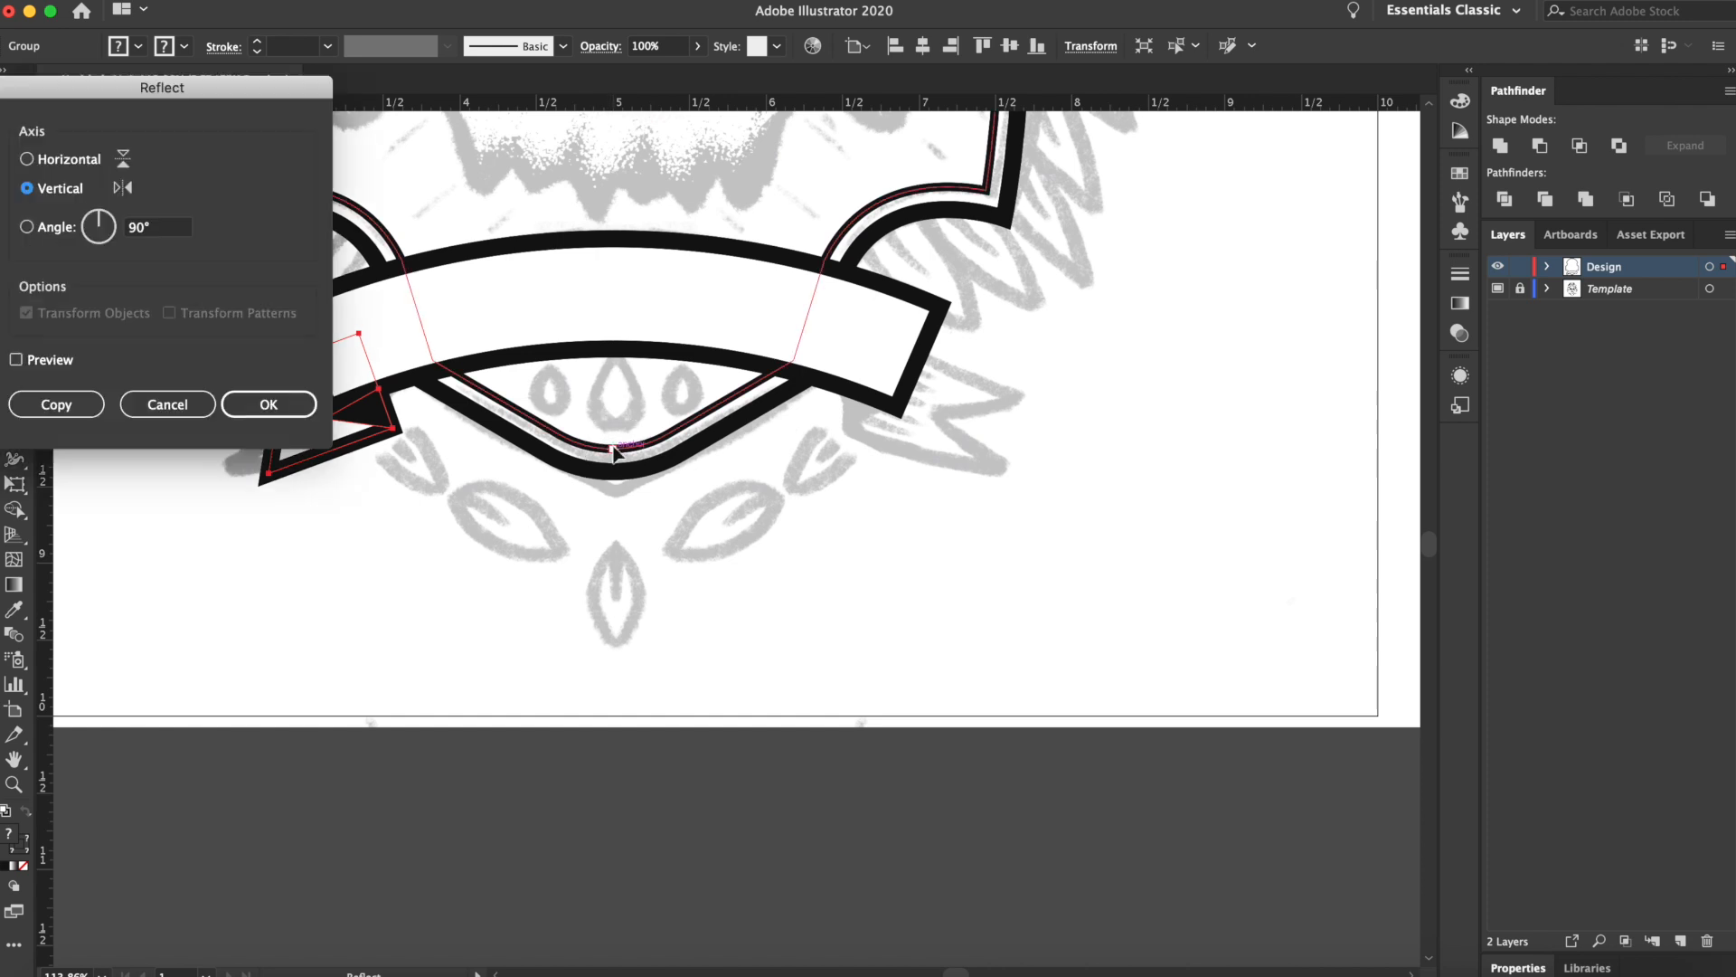
pyautogui.click(56, 404)
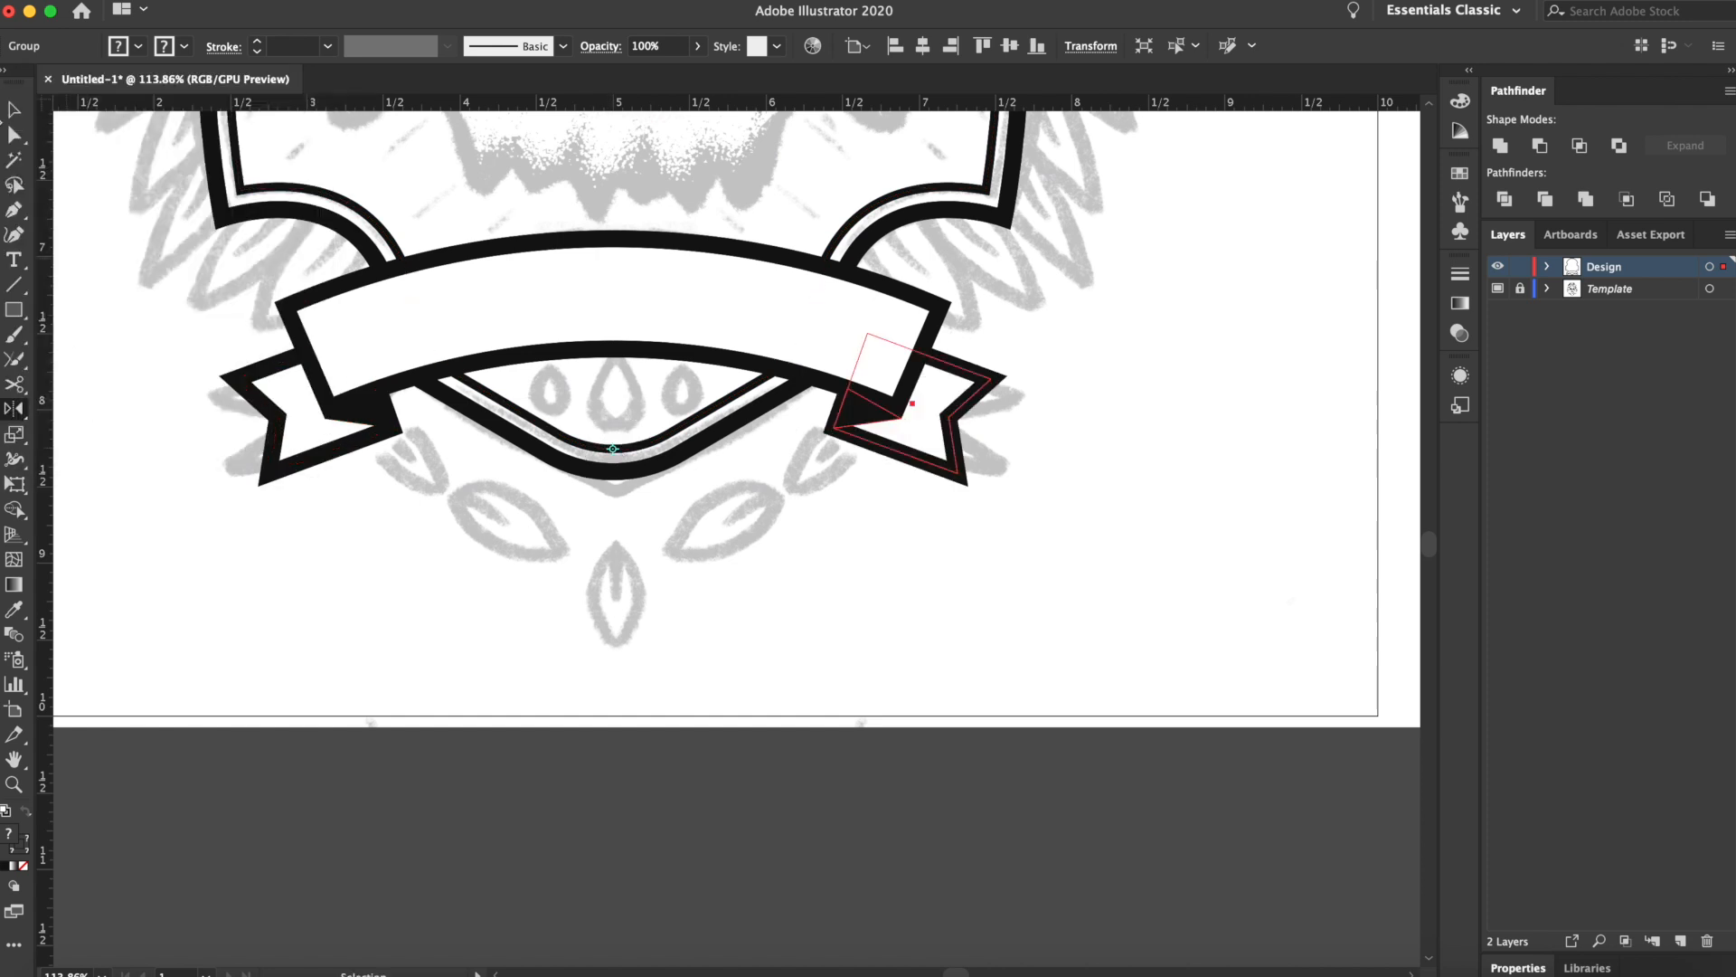
pyautogui.click(9, 113)
pyautogui.click(795, 606)
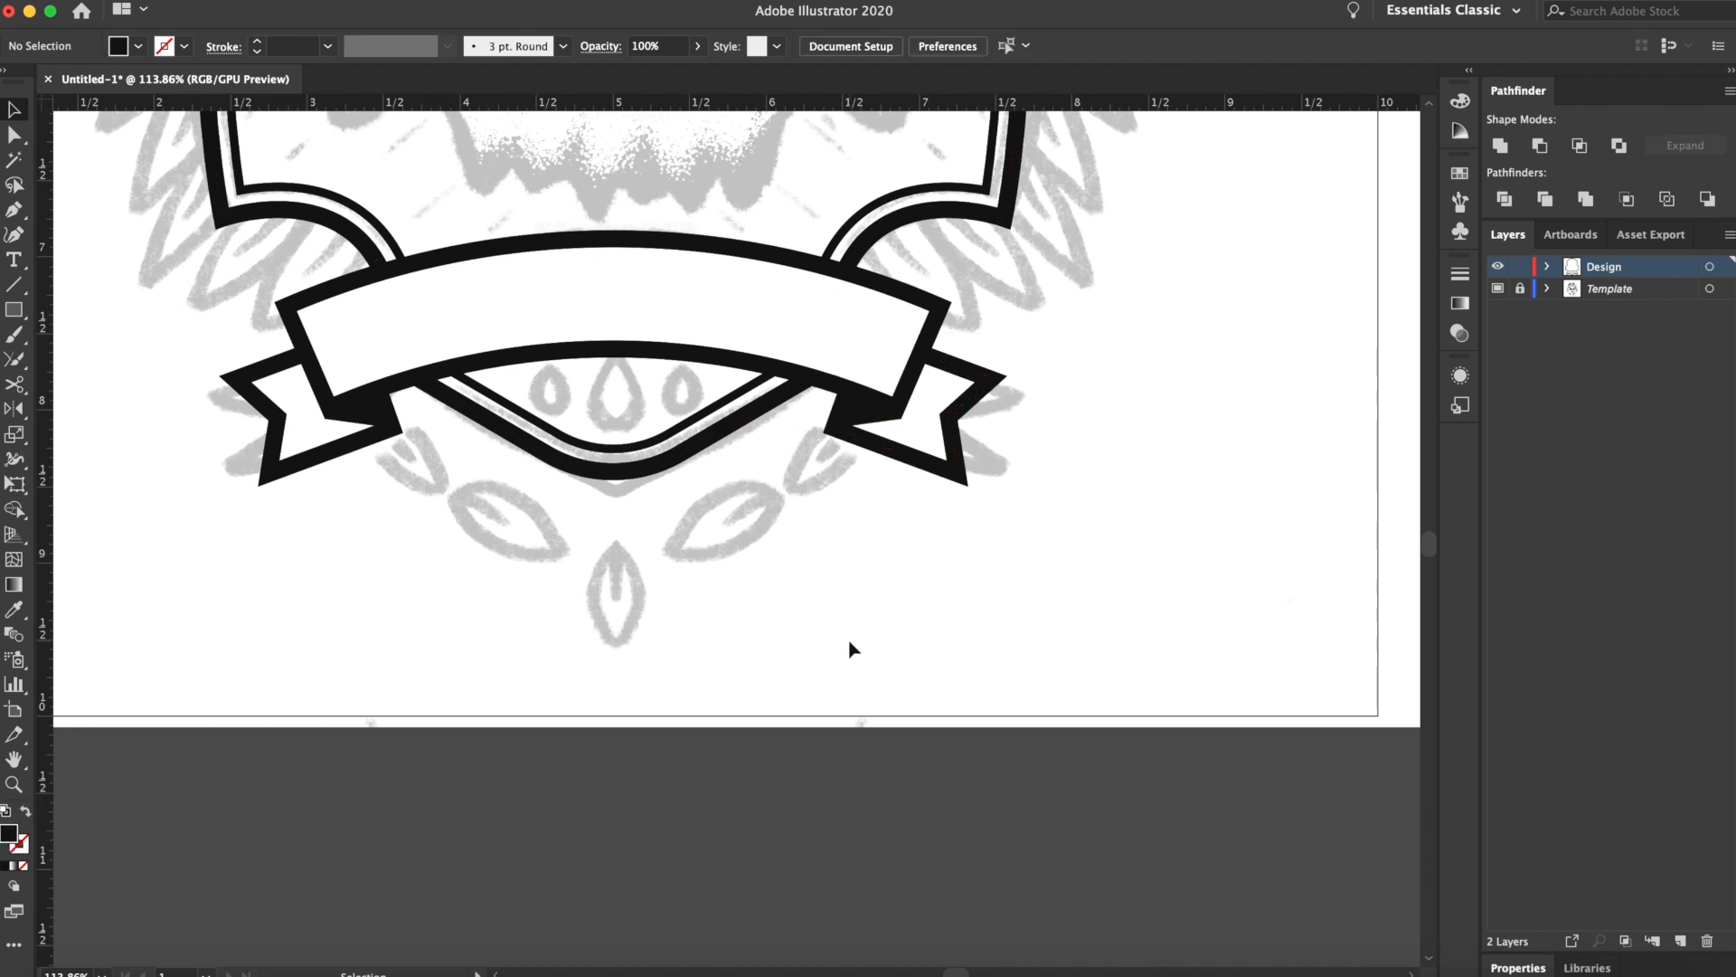
# Draw a circle about 1.26 in in diameter on the blank artboard area to the right of the upper feathers
pyautogui.scroll(5, 838, 621)
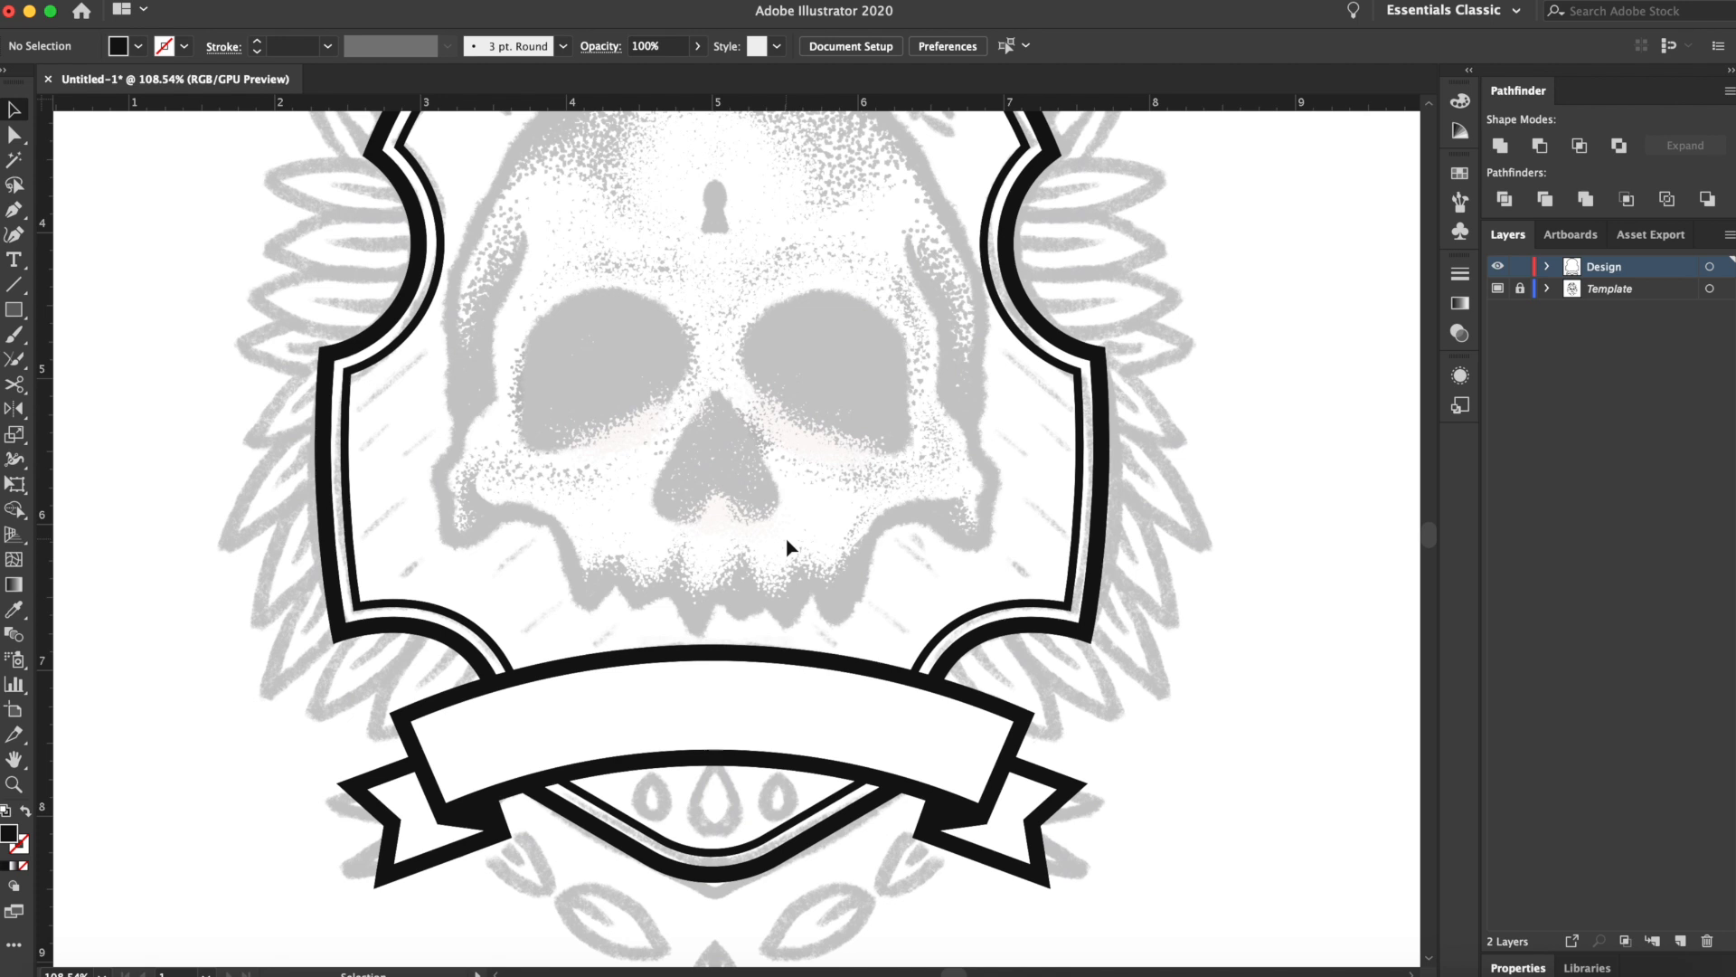
pyautogui.moveTo(757, 434); pyautogui.dragTo(658, 631)
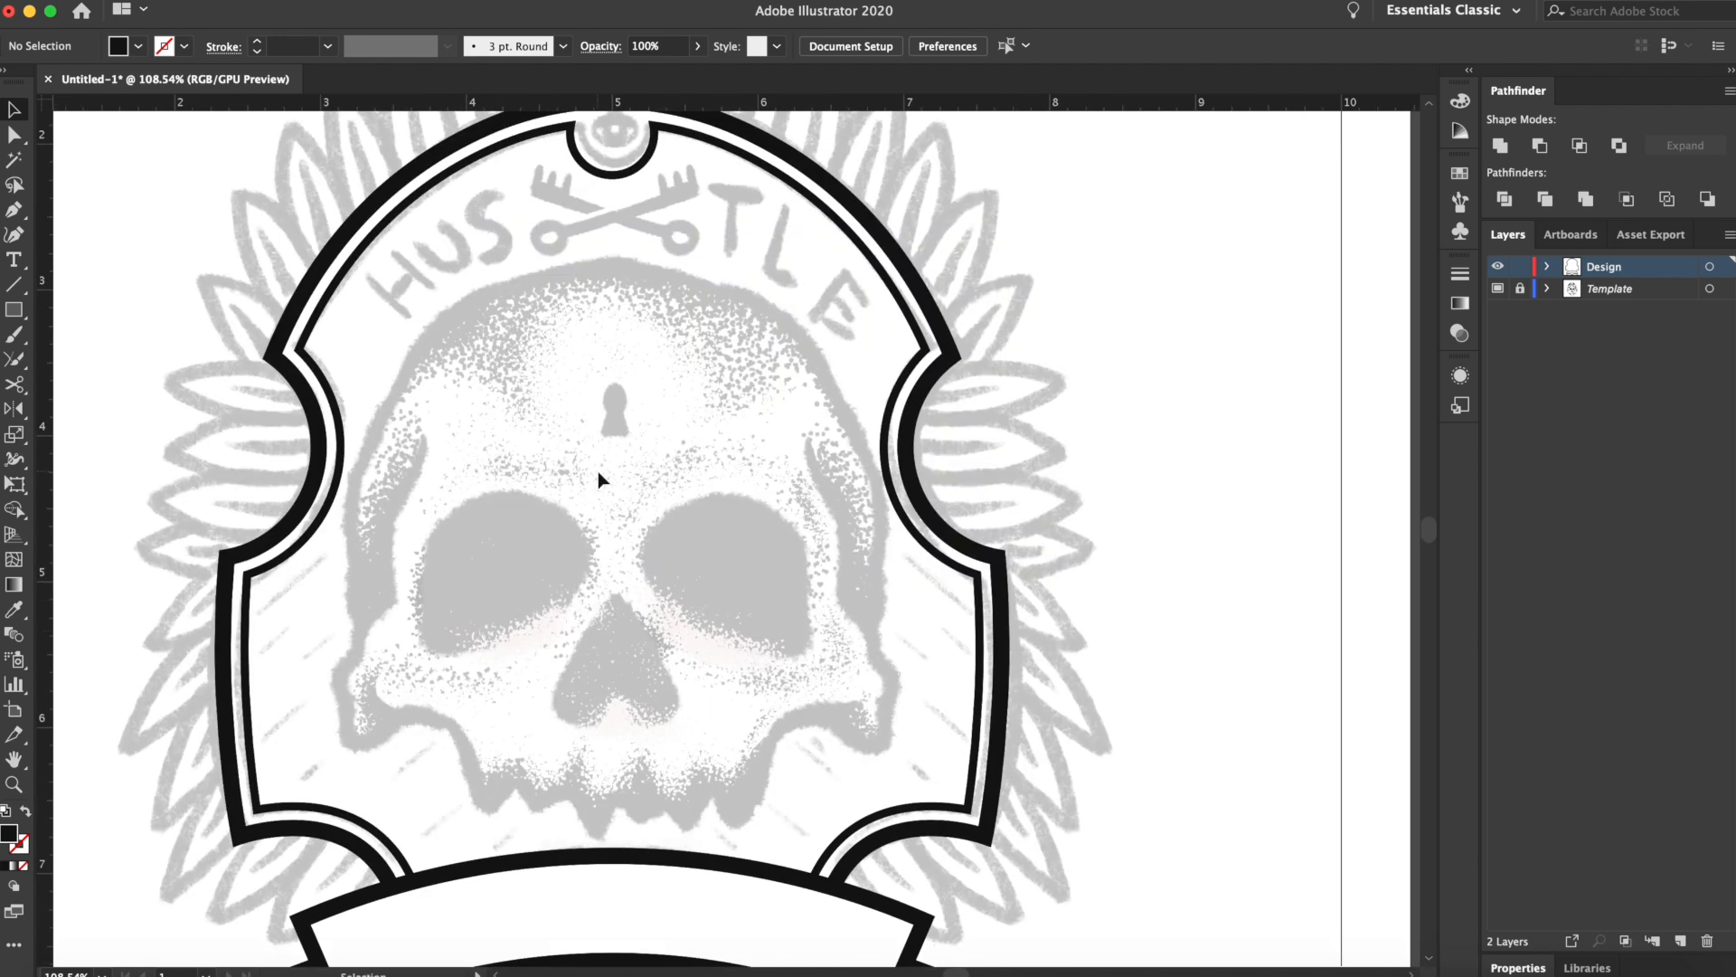
pyautogui.moveTo(465, 302); pyautogui.dragTo(467, 427)
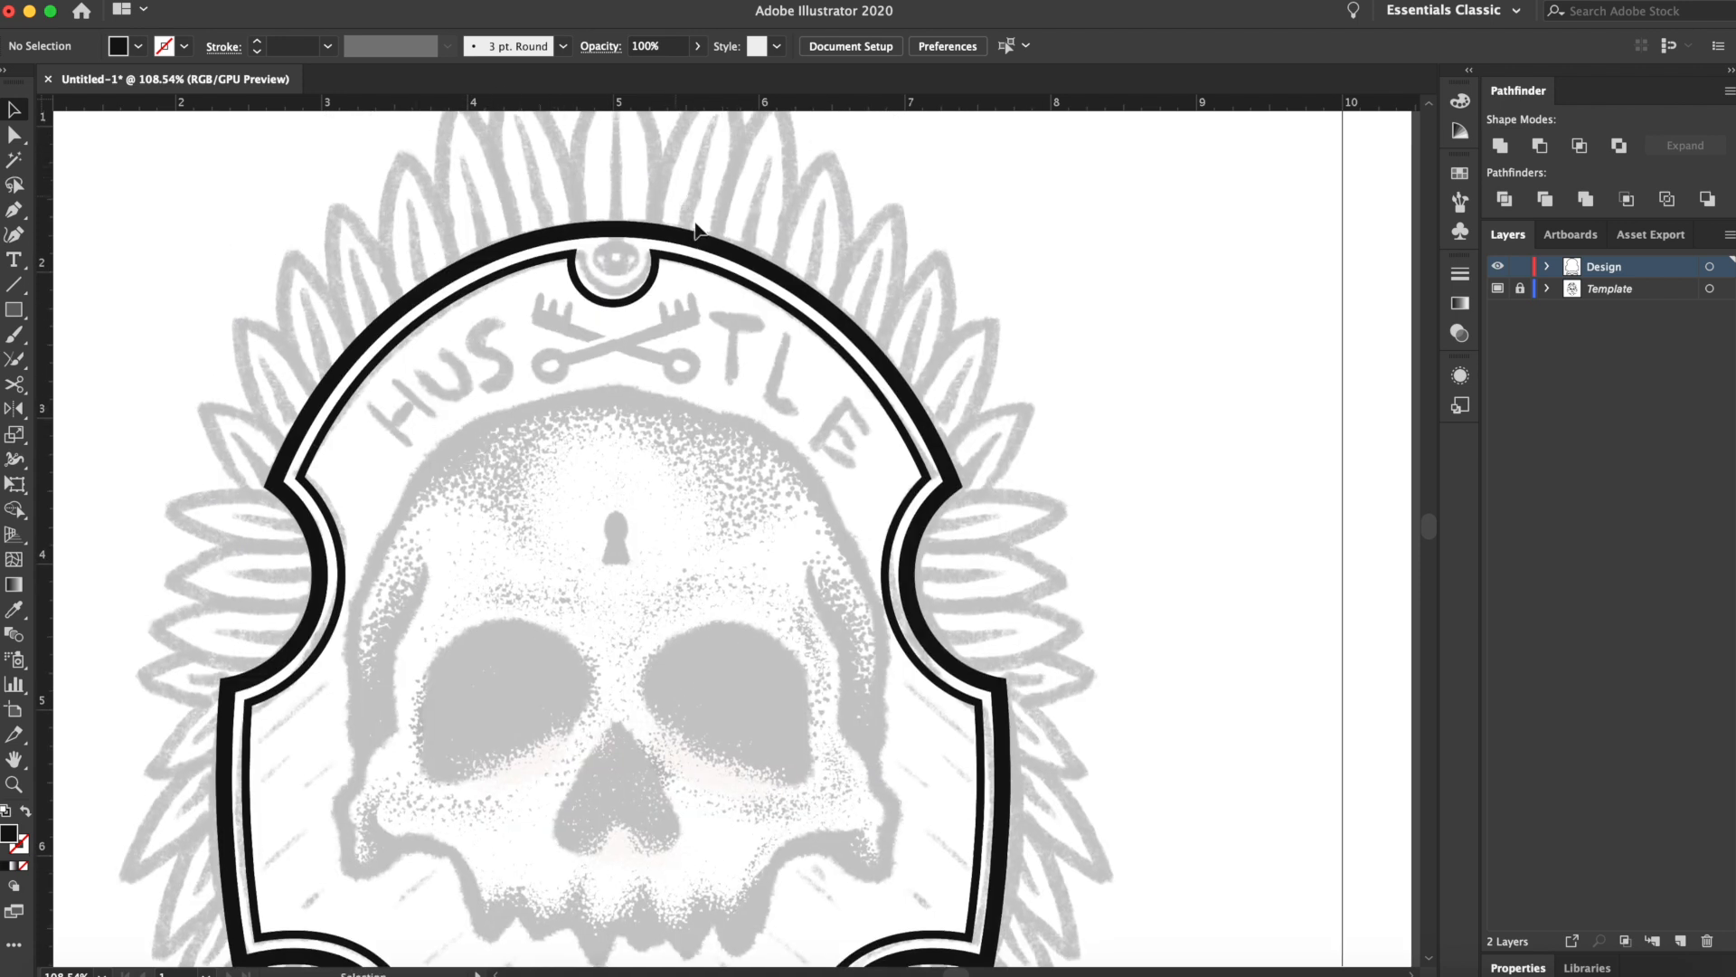
pyautogui.scroll(-2, 783, 216)
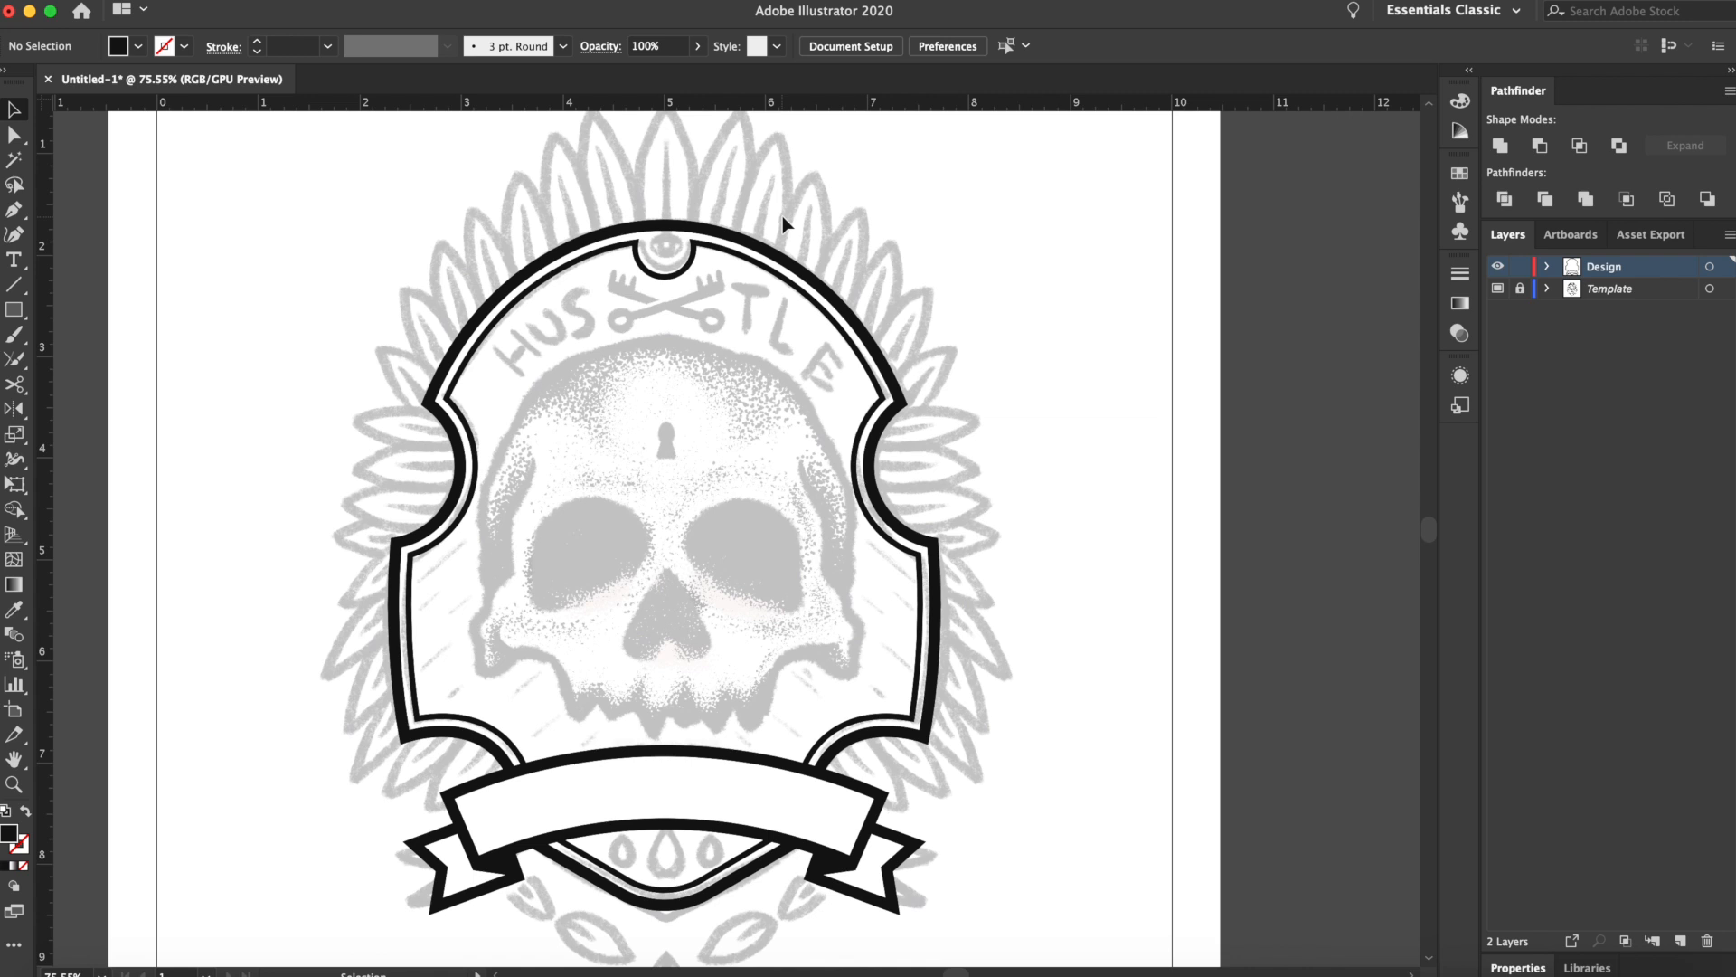
pyautogui.moveTo(783, 217); pyautogui.dragTo(731, 206)
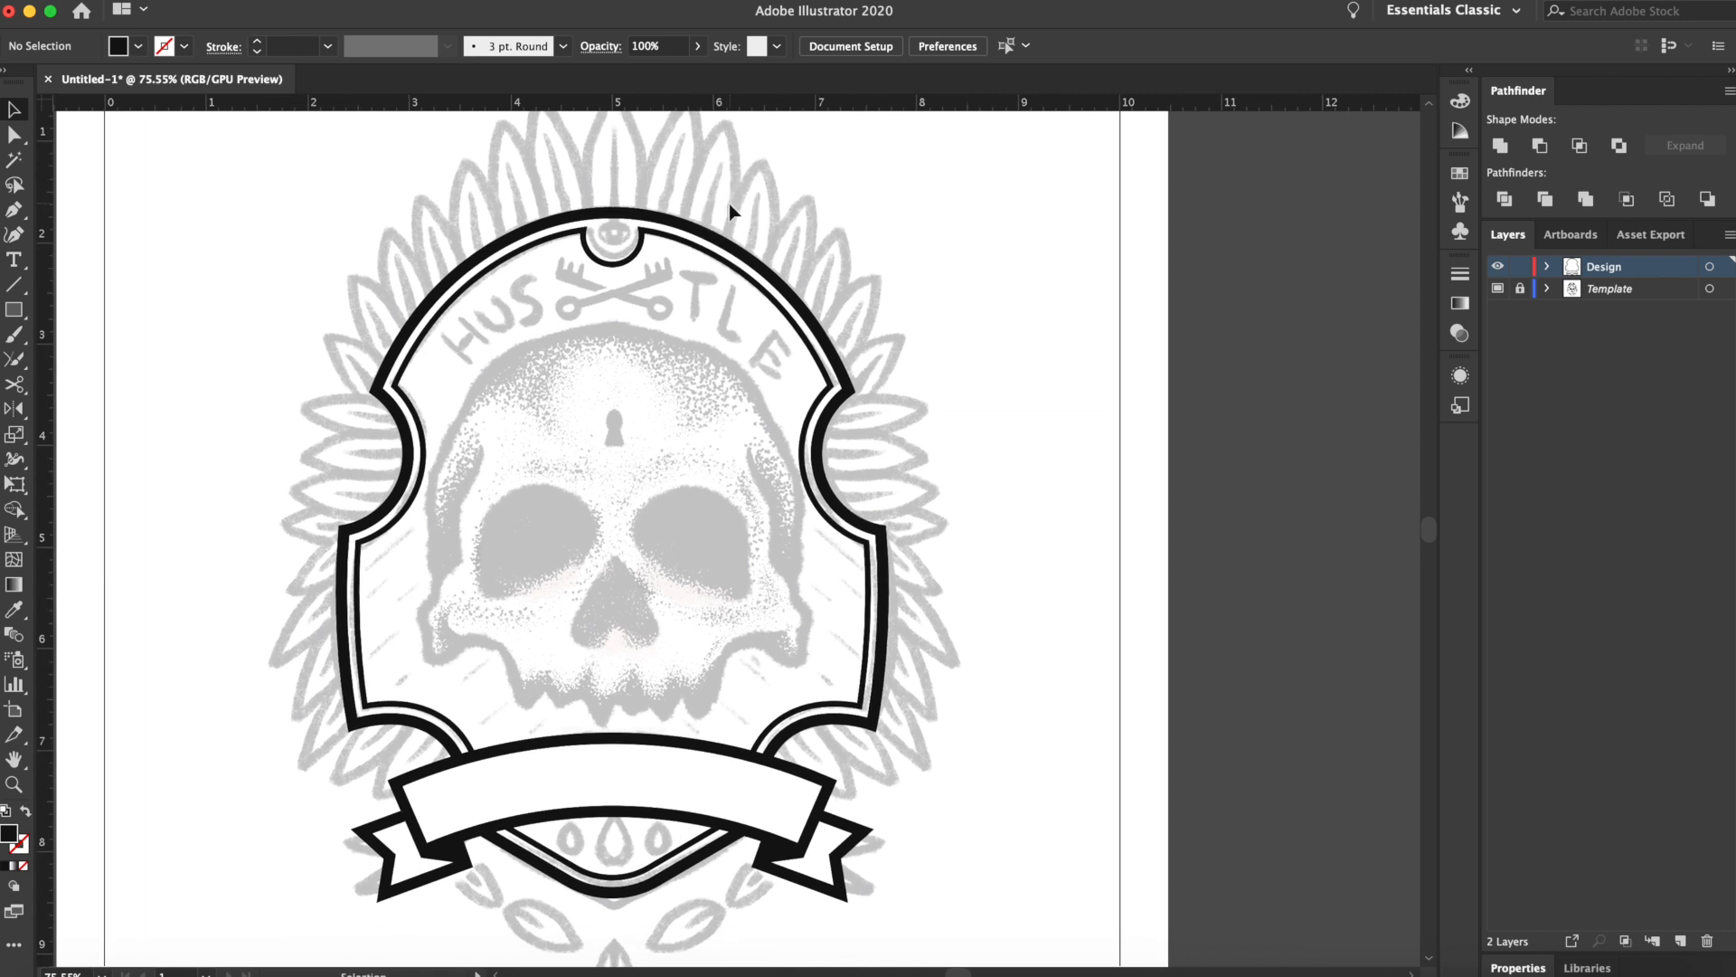
pyautogui.moveTo(729, 204); pyautogui.dragTo(456, 271)
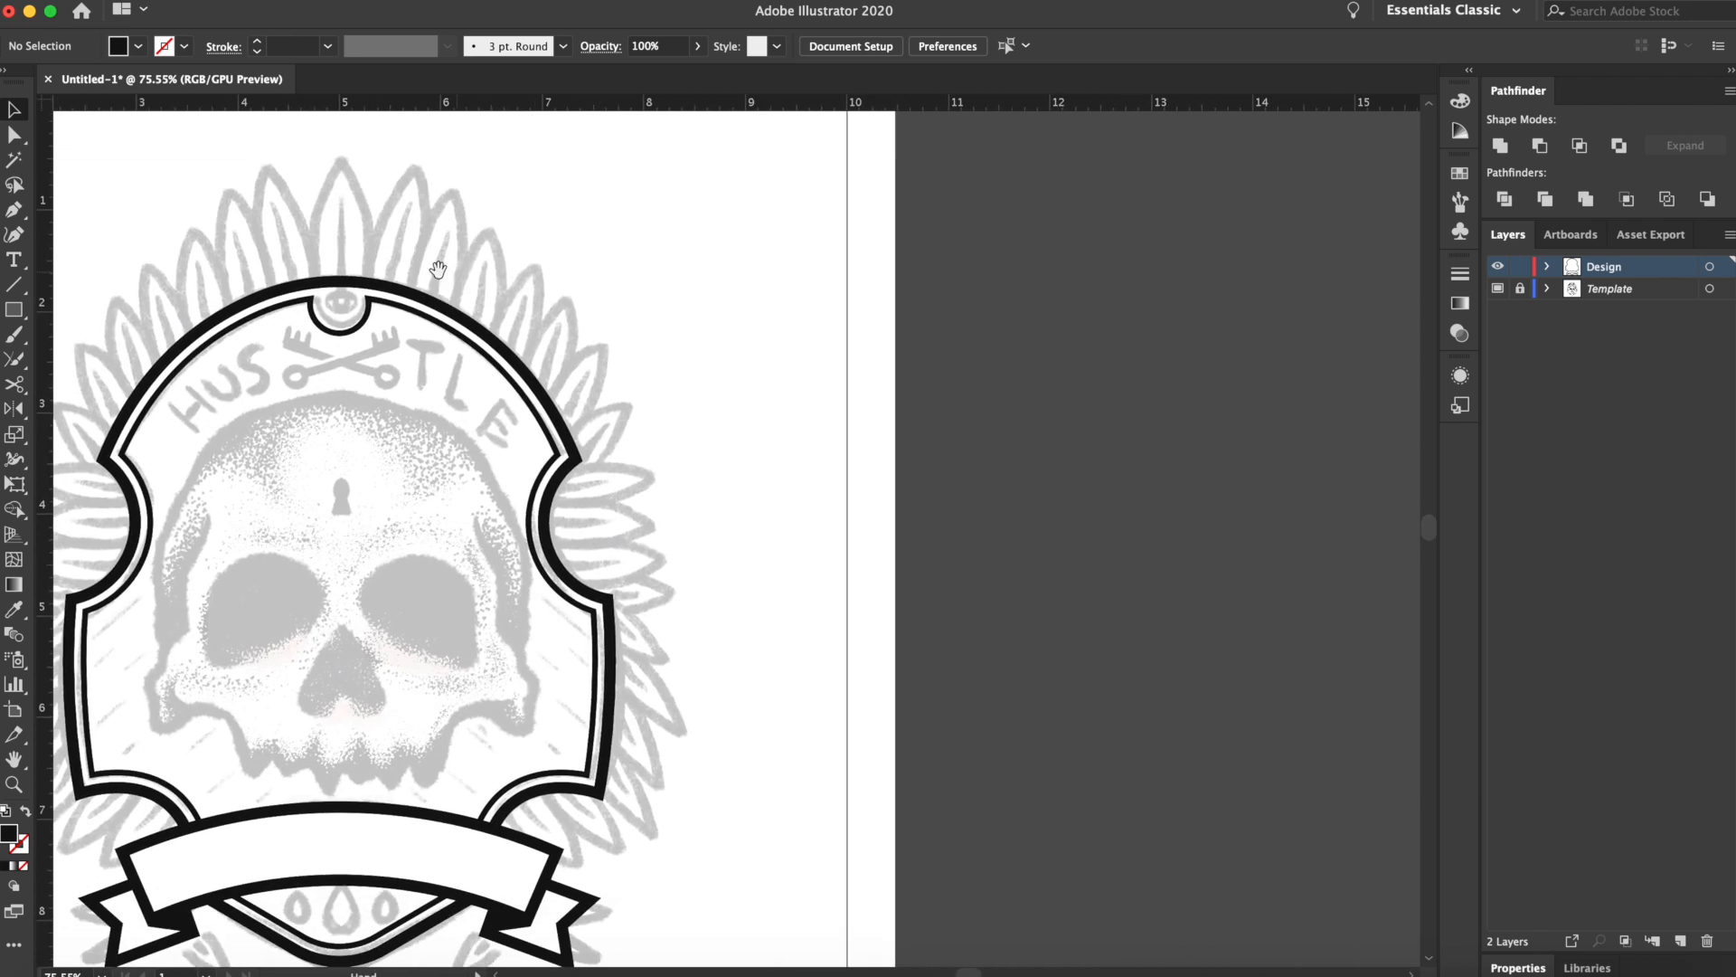
pyautogui.moveTo(14, 309); pyautogui.dragTo(86, 357)
pyautogui.press('super+equal')
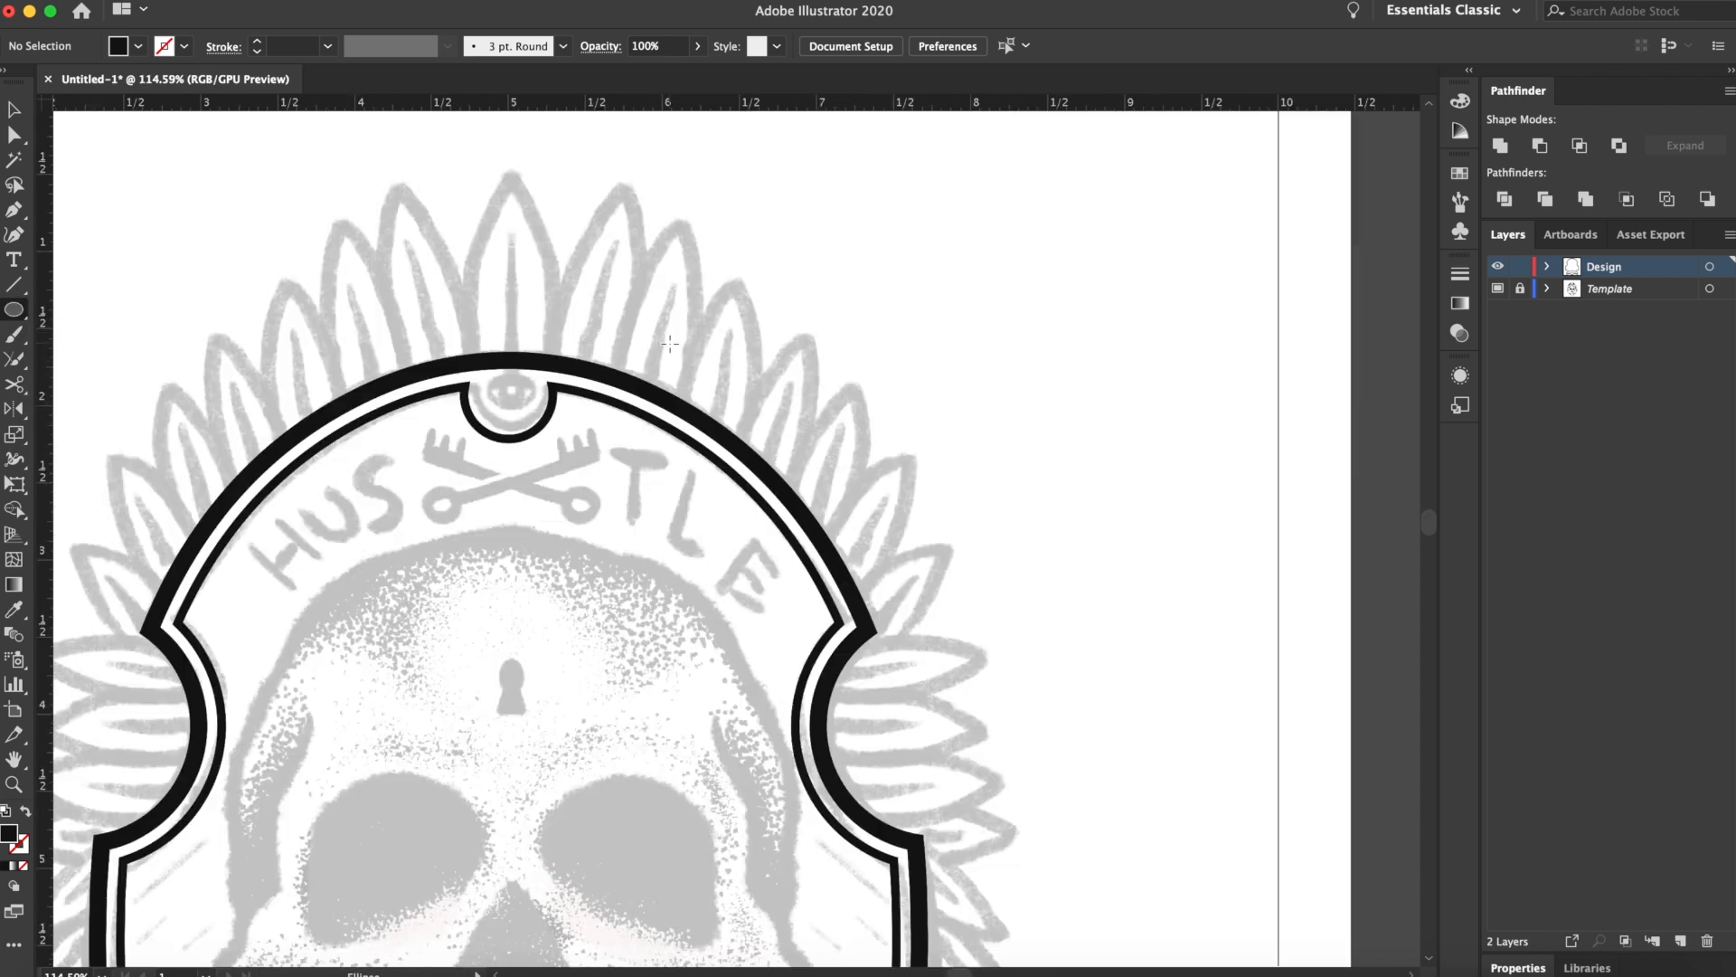
pyautogui.moveTo(670, 342); pyautogui.dragTo(480, 376)
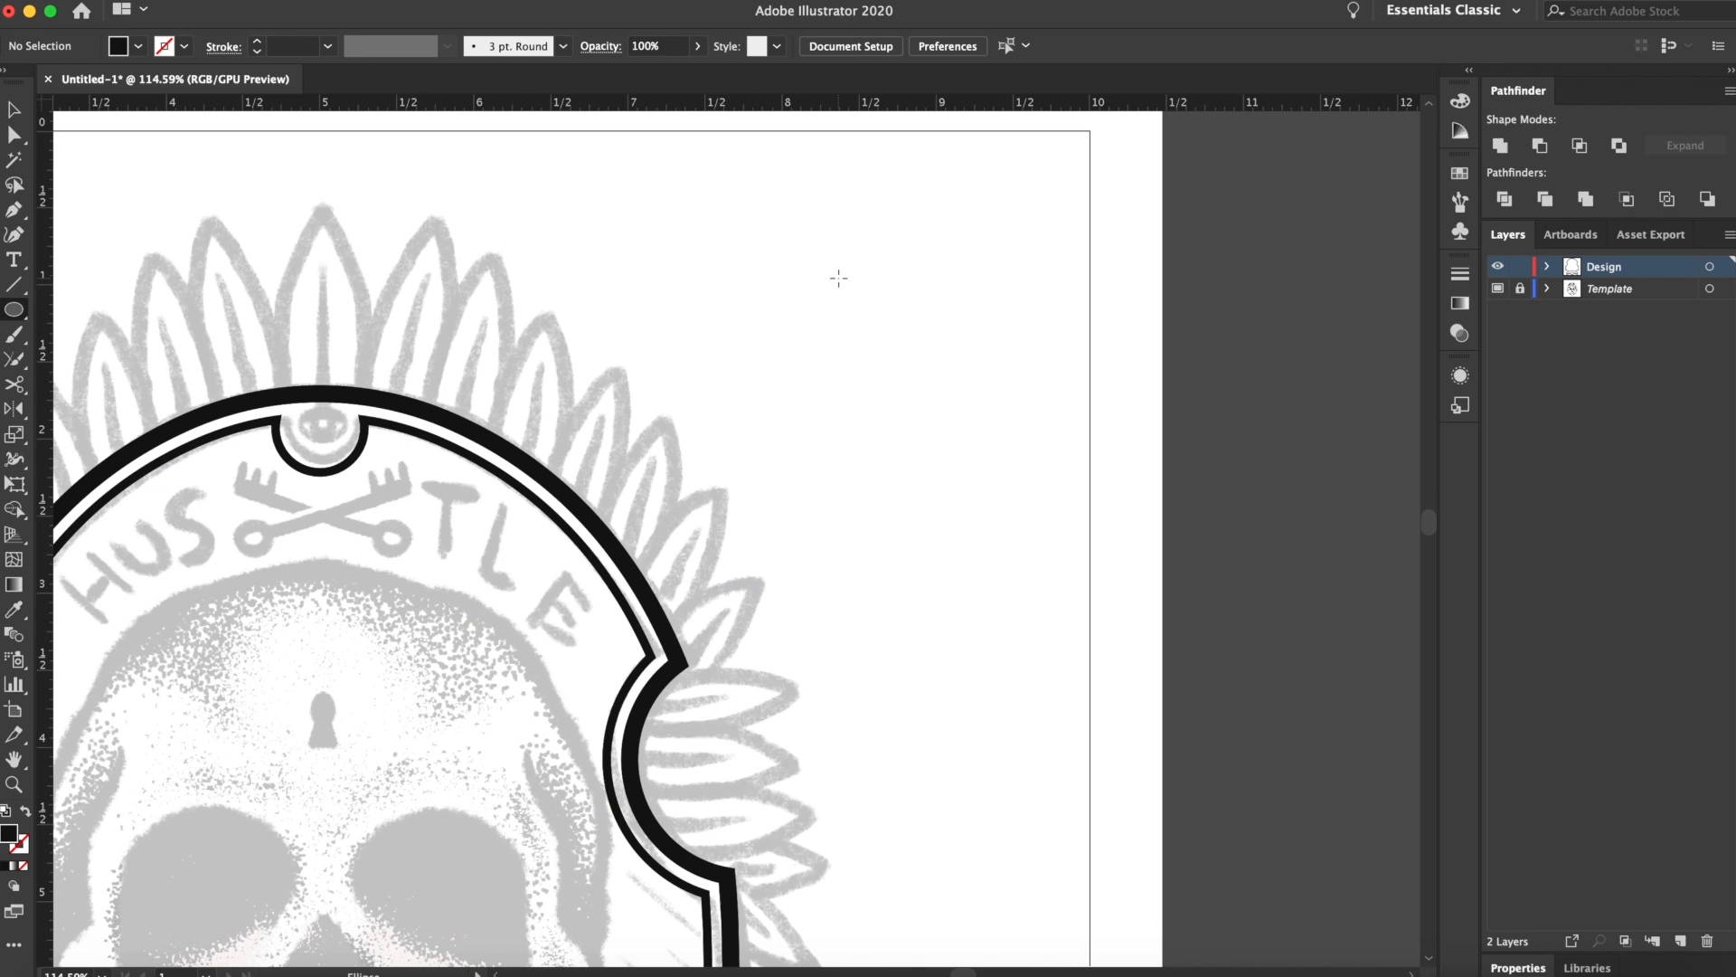
pyautogui.scroll(3, 839, 277)
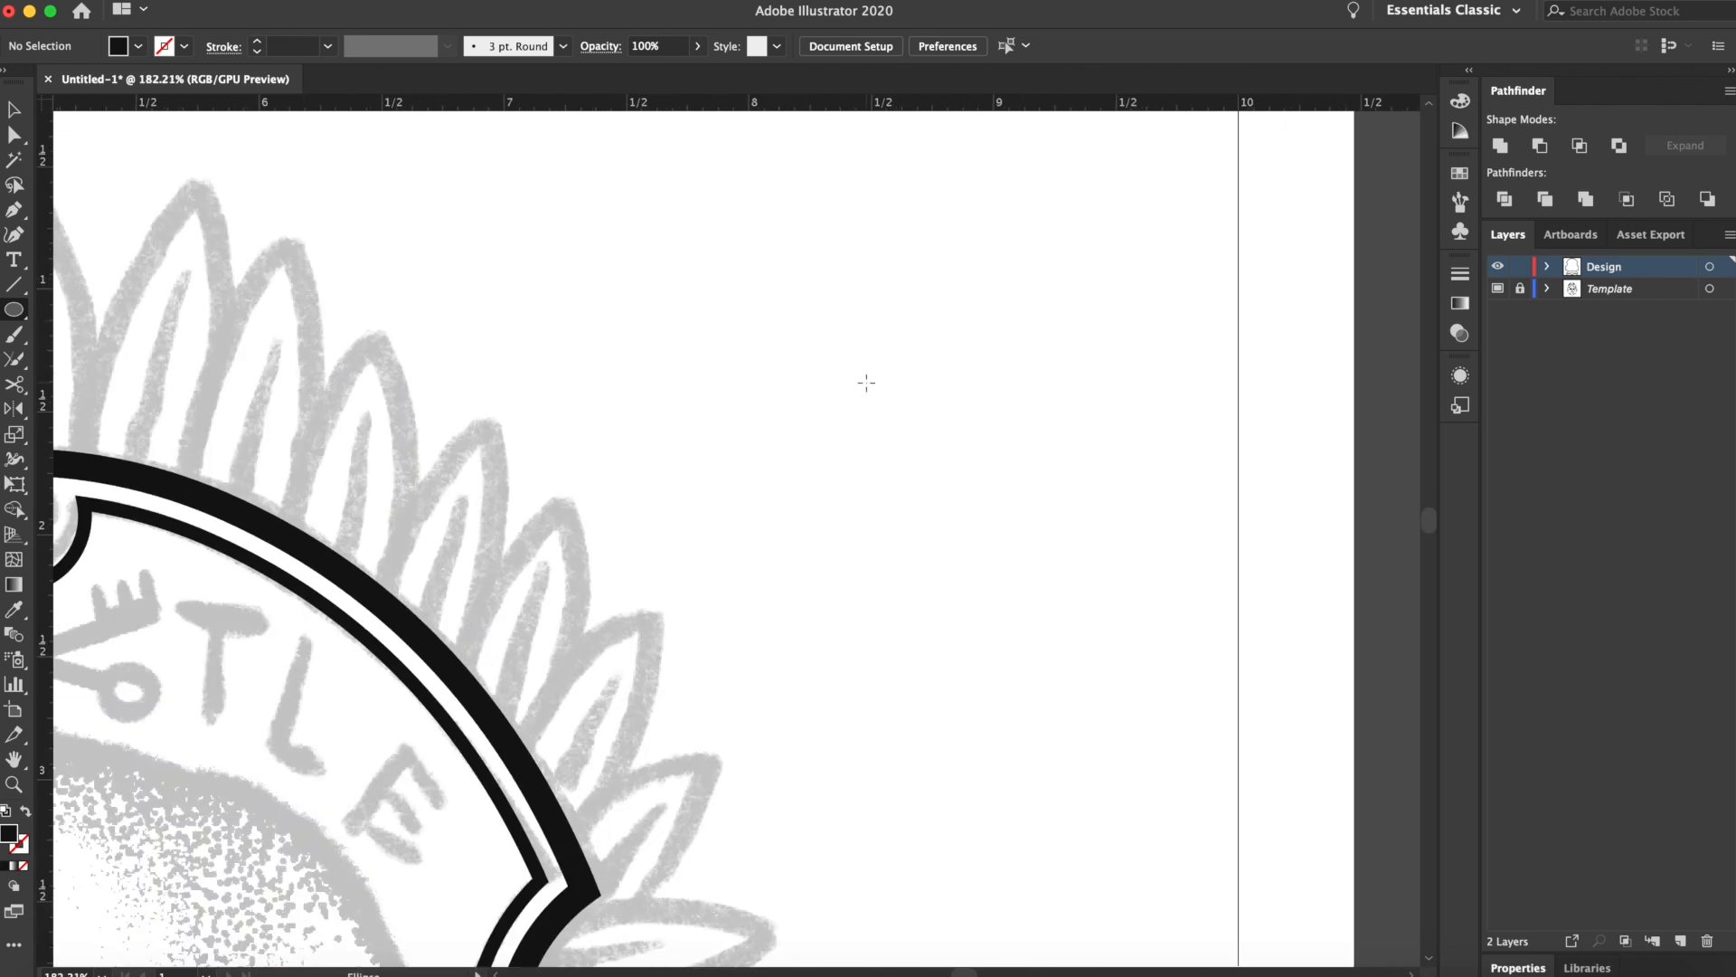
pyautogui.press('space')
pyautogui.moveTo(713, 381); pyautogui.dragTo(492, 368)
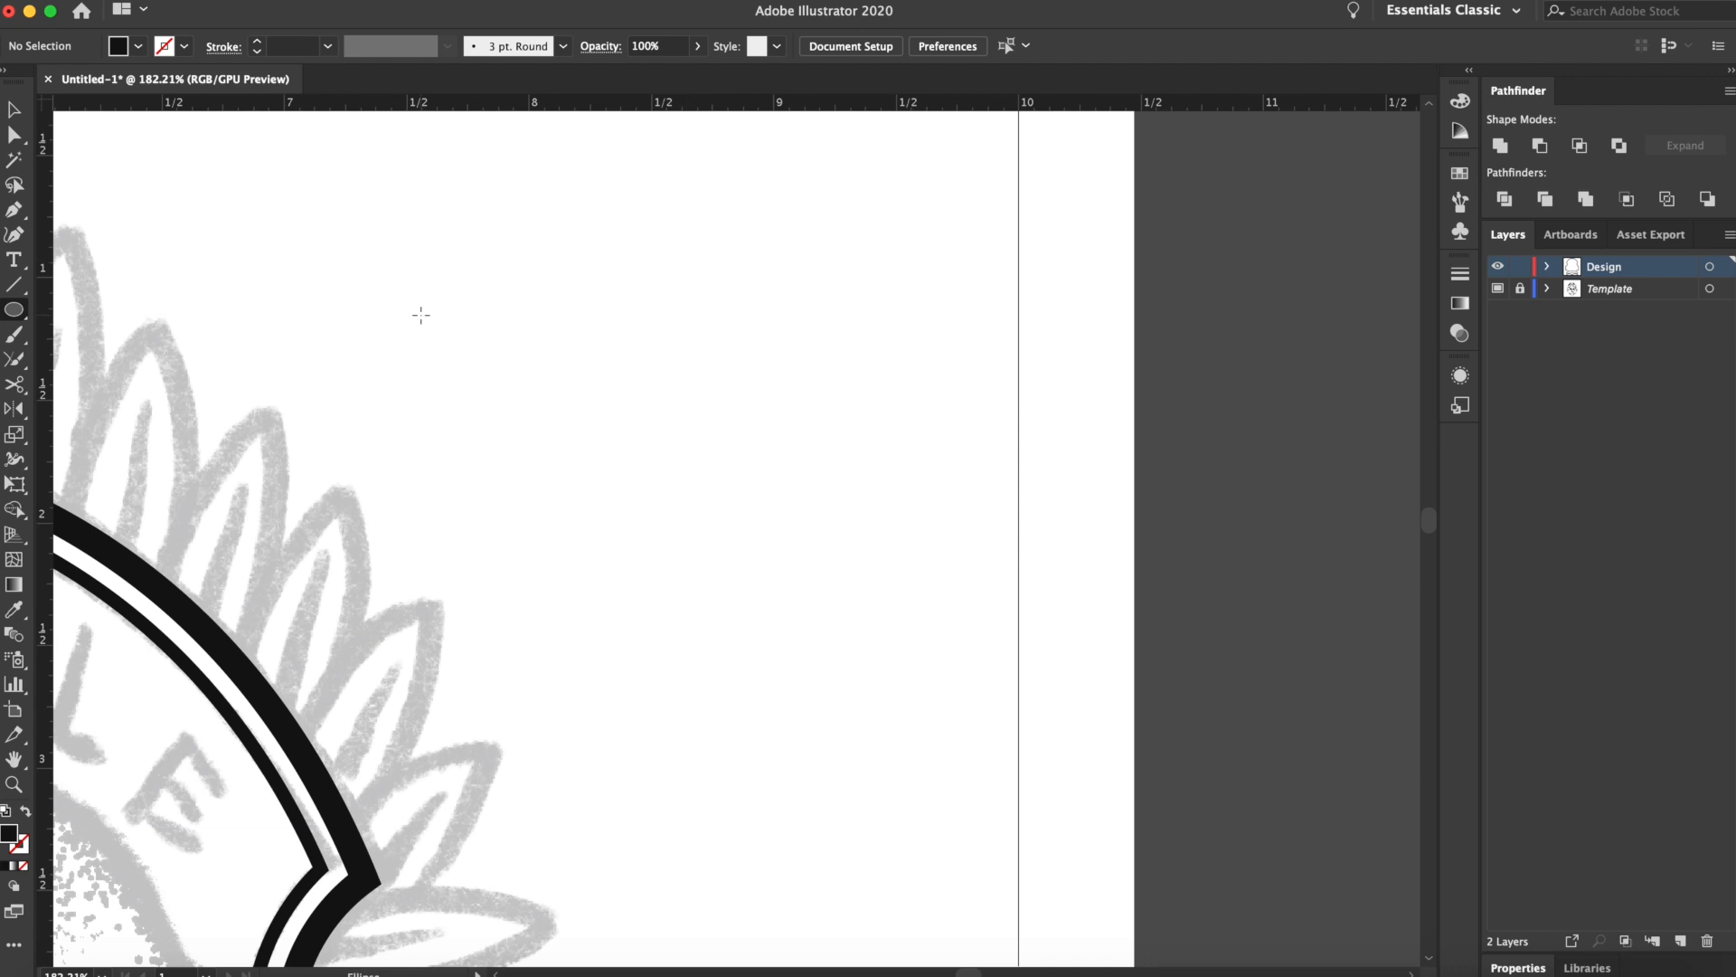
pyautogui.moveTo(508, 229)
pyautogui.mouseDown()
pyautogui.moveTo(814, 484)
pyautogui.moveTo(817, 538)
pyautogui.mouseUp()
pyautogui.click(13, 112)
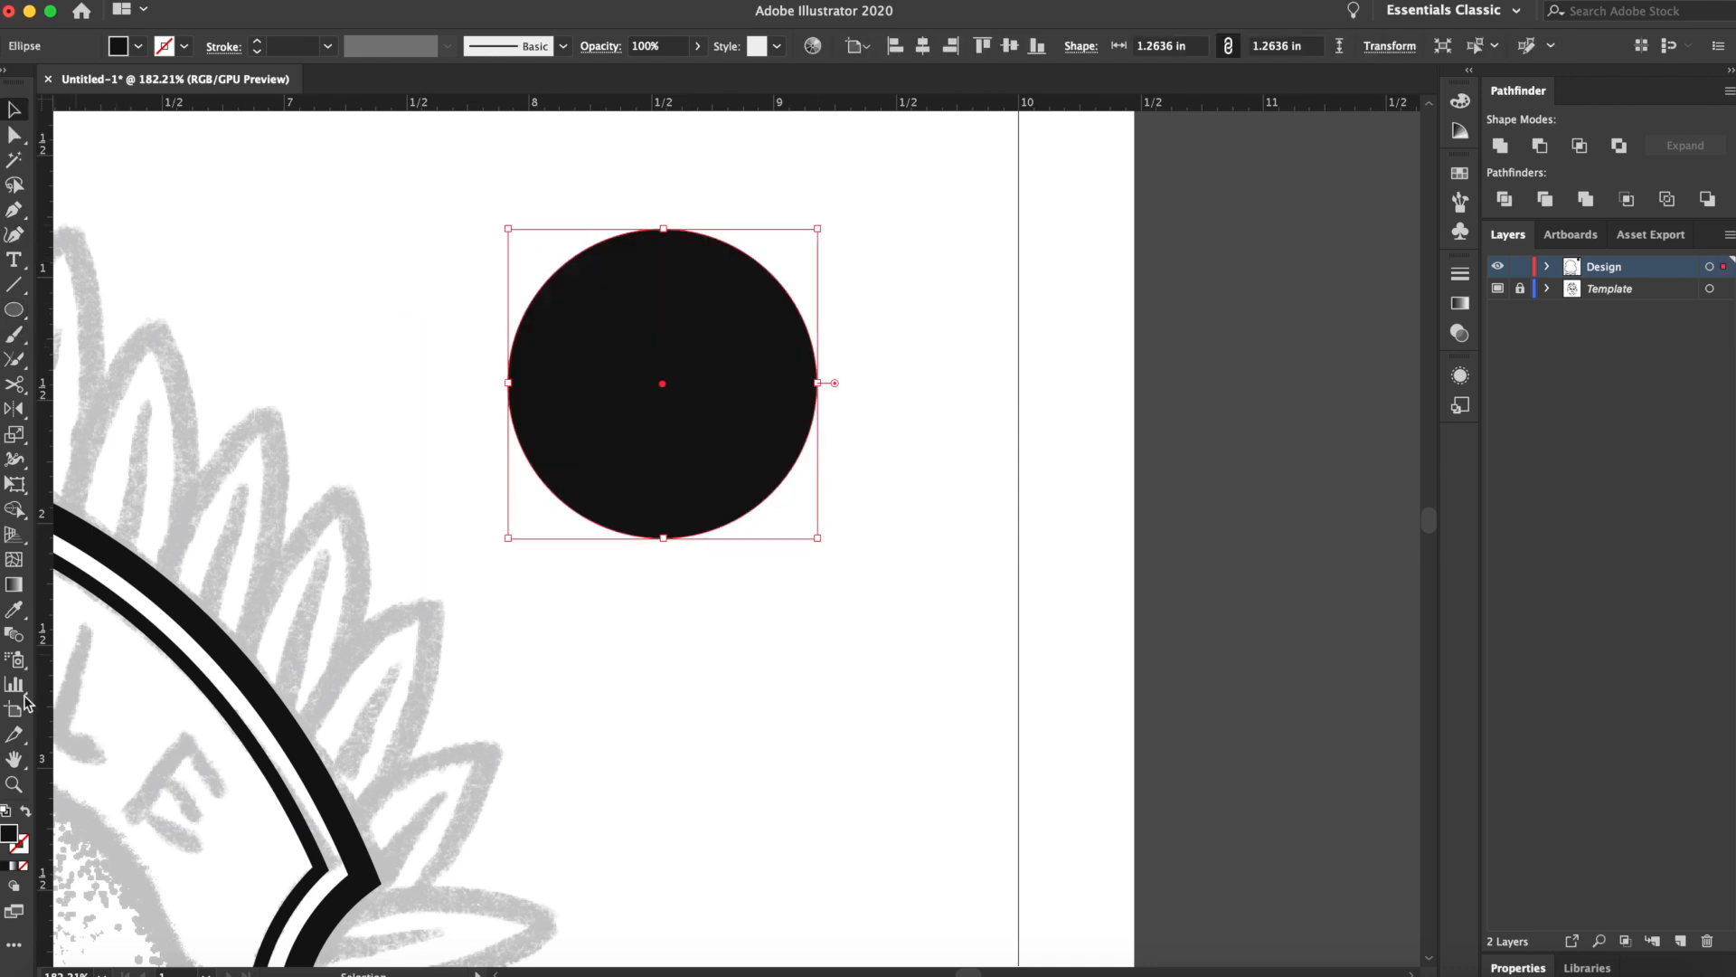
# Swap the circle's fill and stroke so it is a black outline, and set the stroke weight to 5 pt
pyautogui.click(27, 813)
pyautogui.tripleClick(261, 49)
pyautogui.click(262, 50)
pyautogui.tripleClick(260, 42)
pyautogui.doubleClick(260, 42)
pyautogui.doubleClick(260, 43)
pyautogui.click(260, 42)
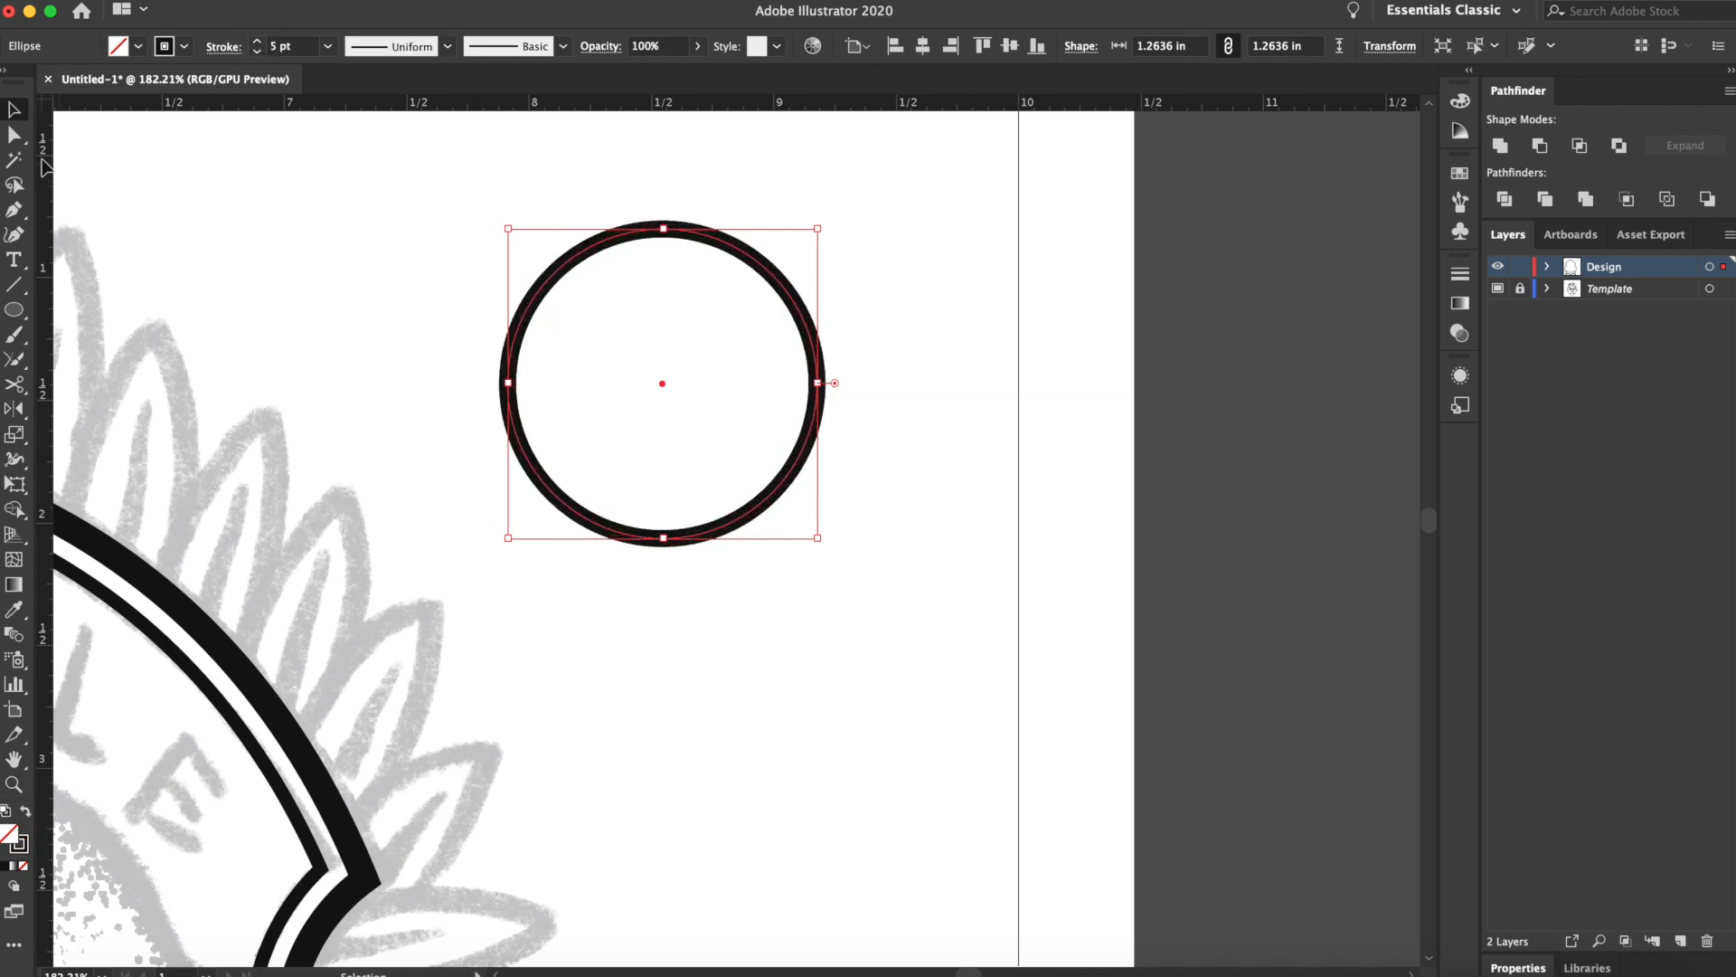
# Duplicate the circle horizontally to the right so the two outlines overlap in a narrow leaf shape
pyautogui.moveTo(541, 290); pyautogui.dragTo(769, 262)
pyautogui.press('super+z')
pyautogui.moveTo(561, 276); pyautogui.dragTo(791, 220)
pyautogui.click(790, 220)
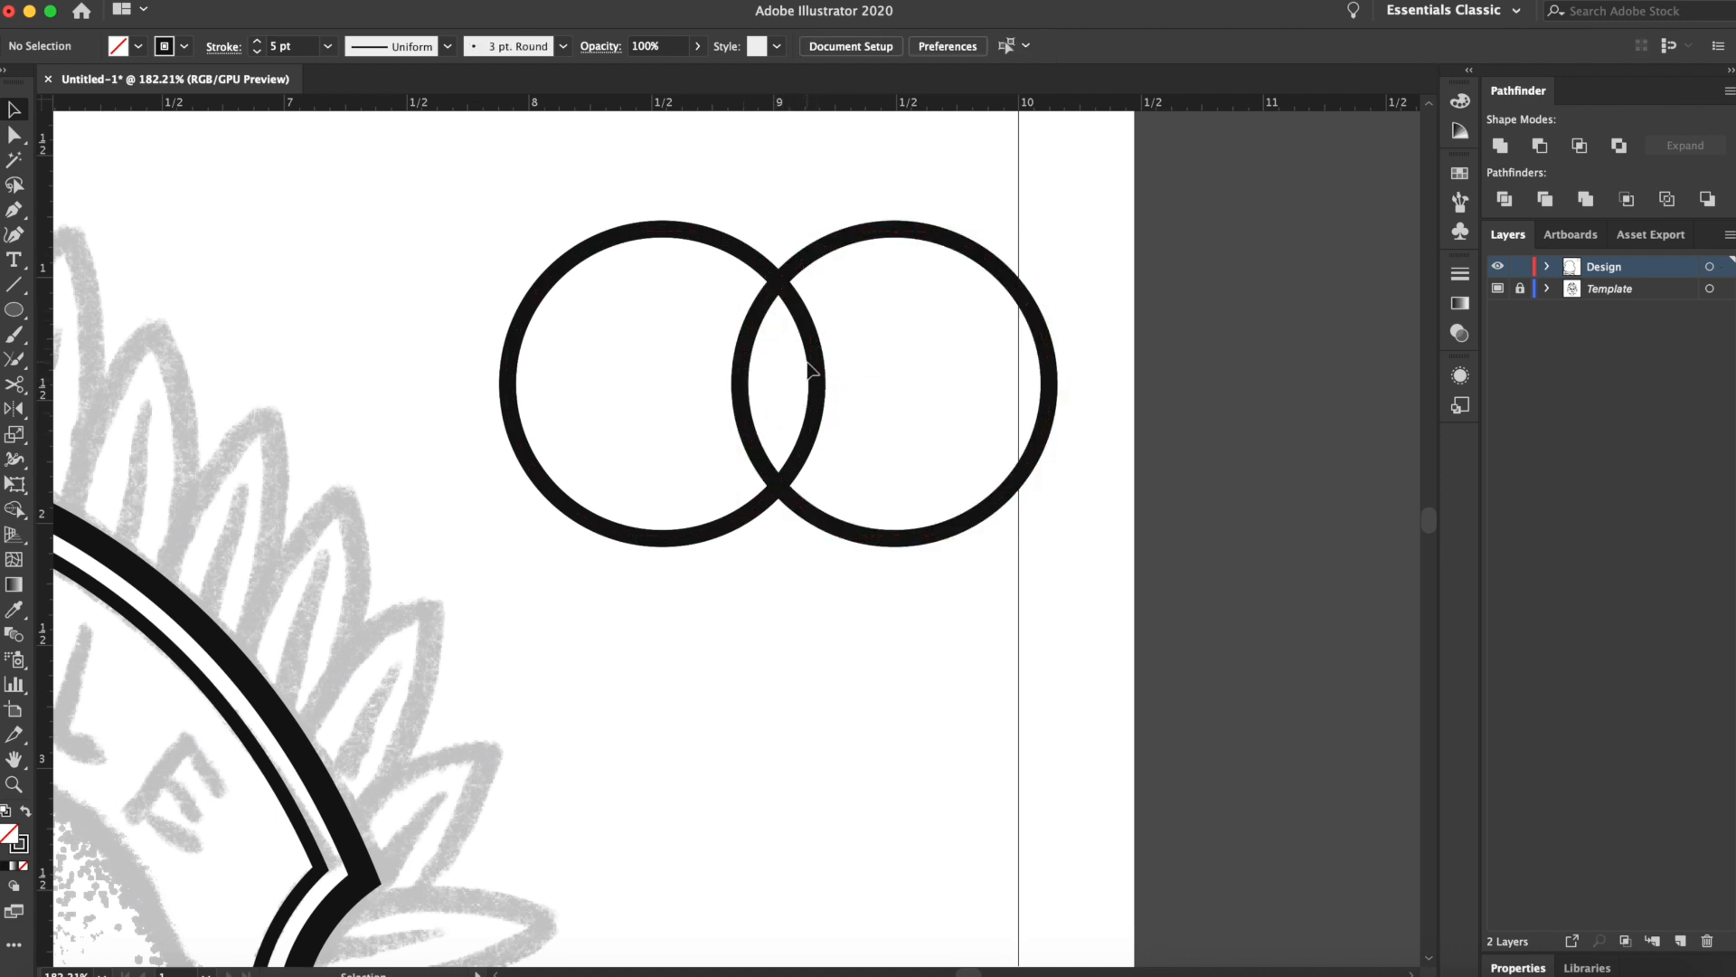
# Build the overlap of the two circles into a separate yellow-filled shape with the Shape Builder tool
pyautogui.moveTo(914, 657); pyautogui.dragTo(678, 302)
pyautogui.click(15, 508)
pyautogui.click(135, 47)
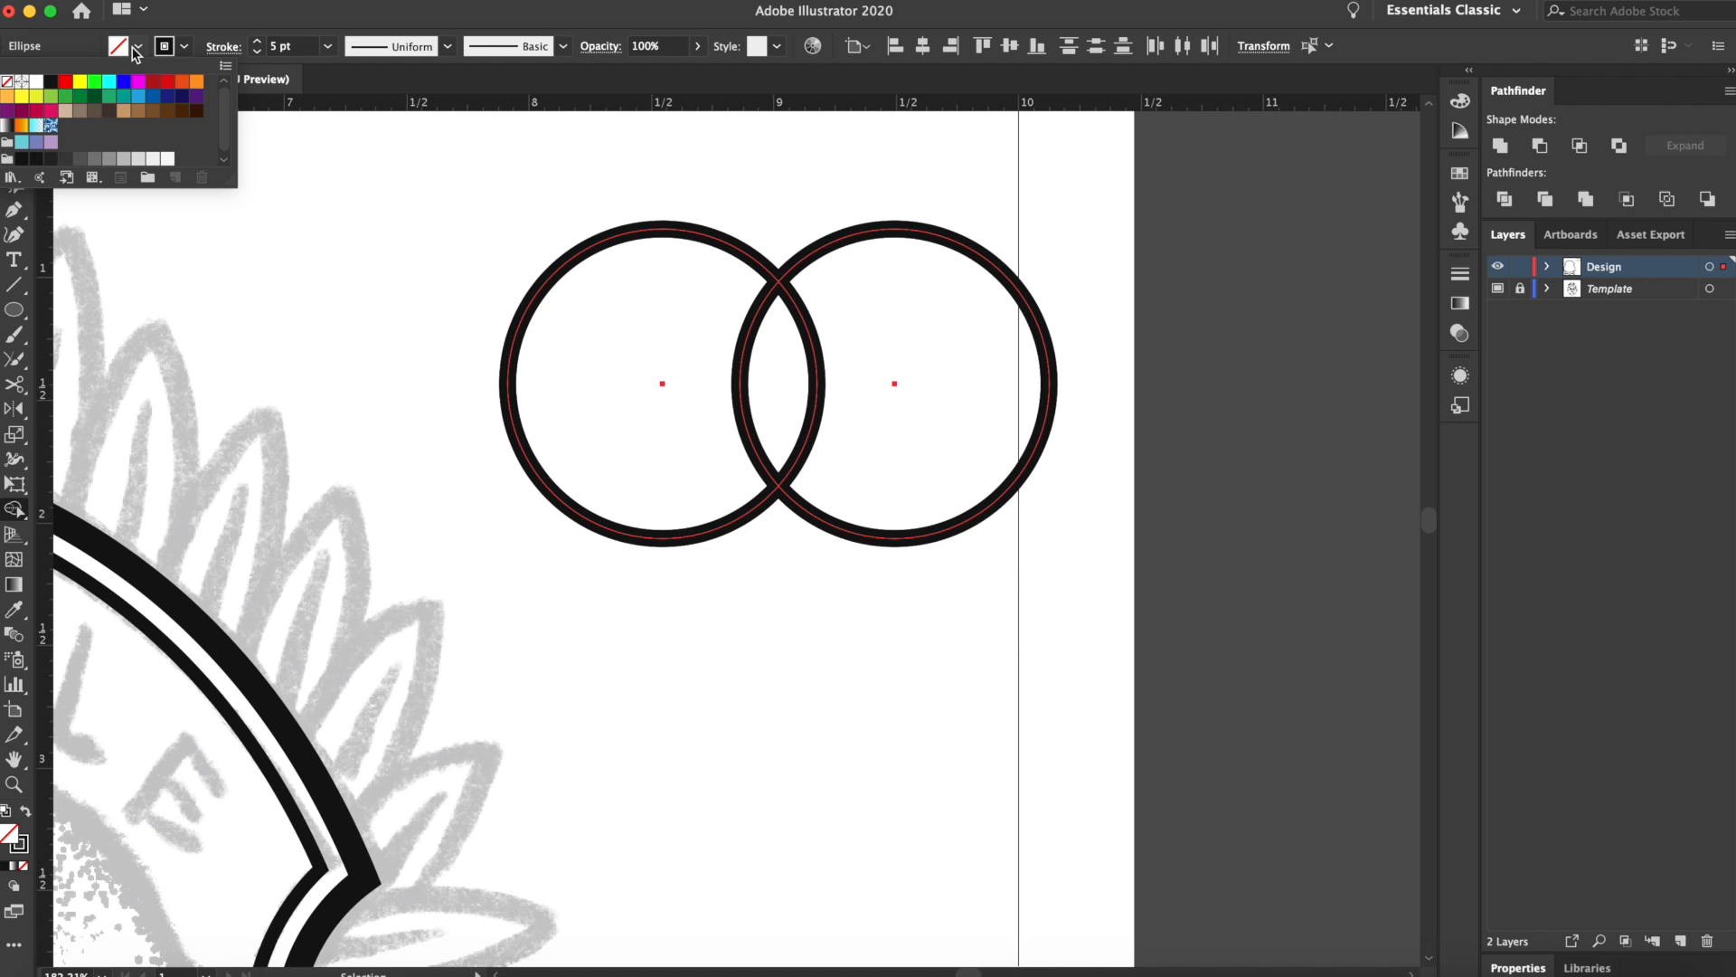
pyautogui.click(185, 46)
pyautogui.click(184, 46)
pyautogui.click(14, 83)
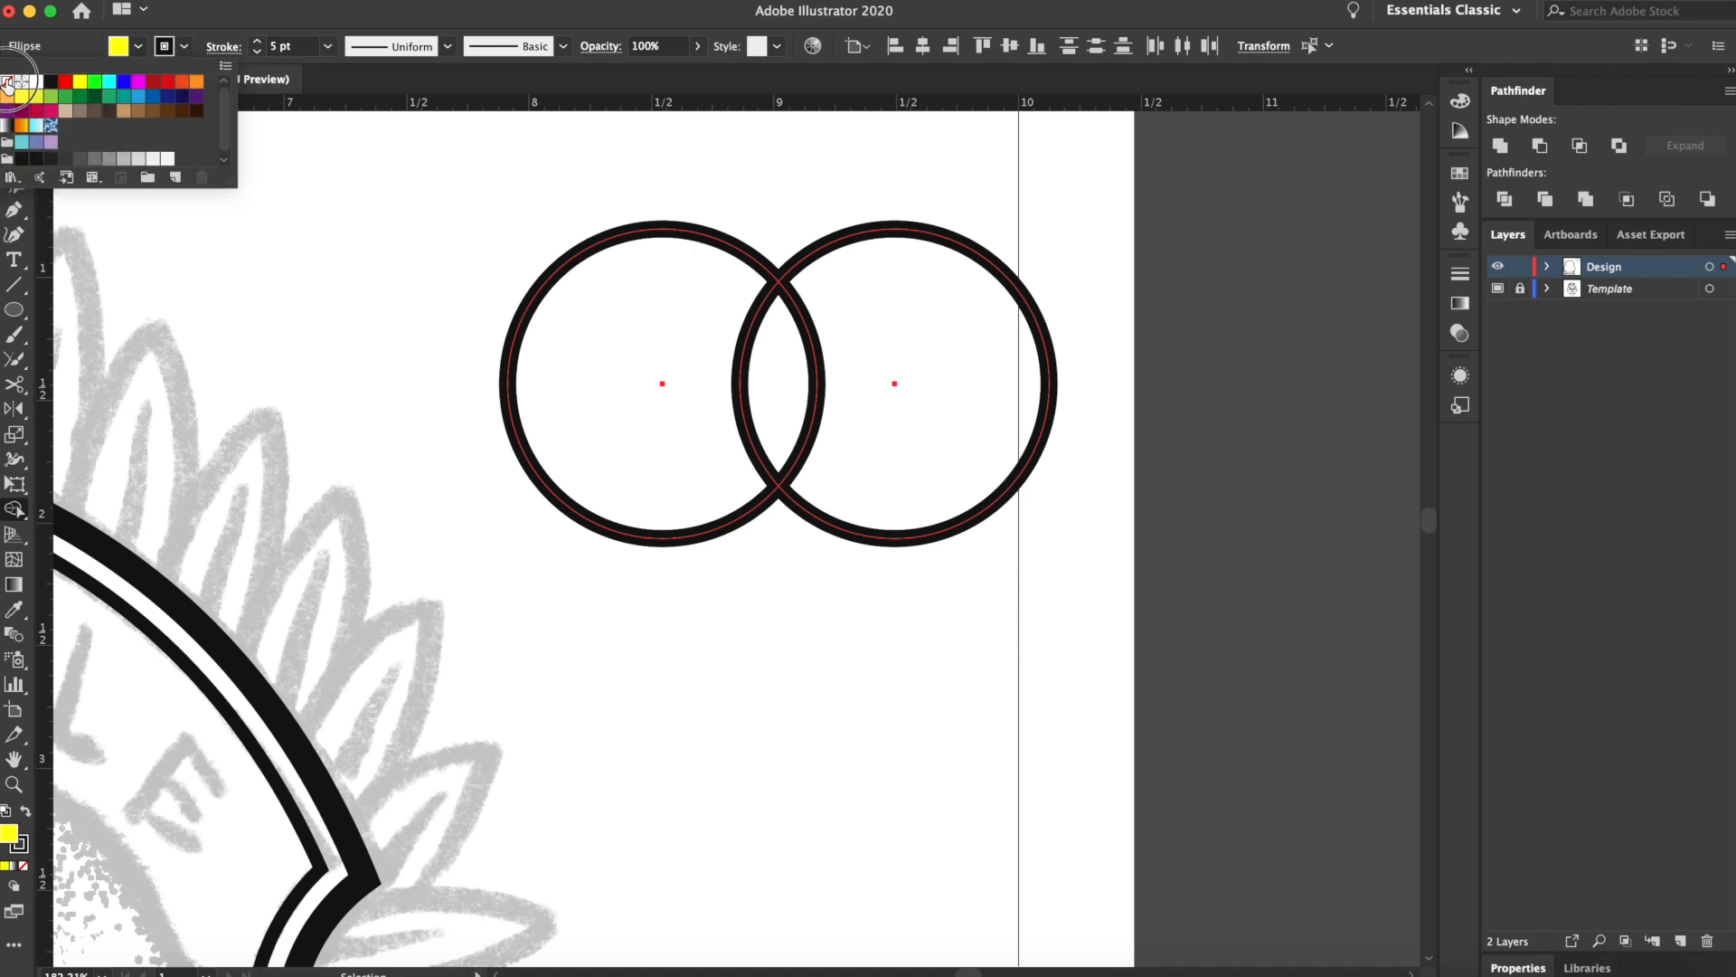
pyautogui.click(778, 425)
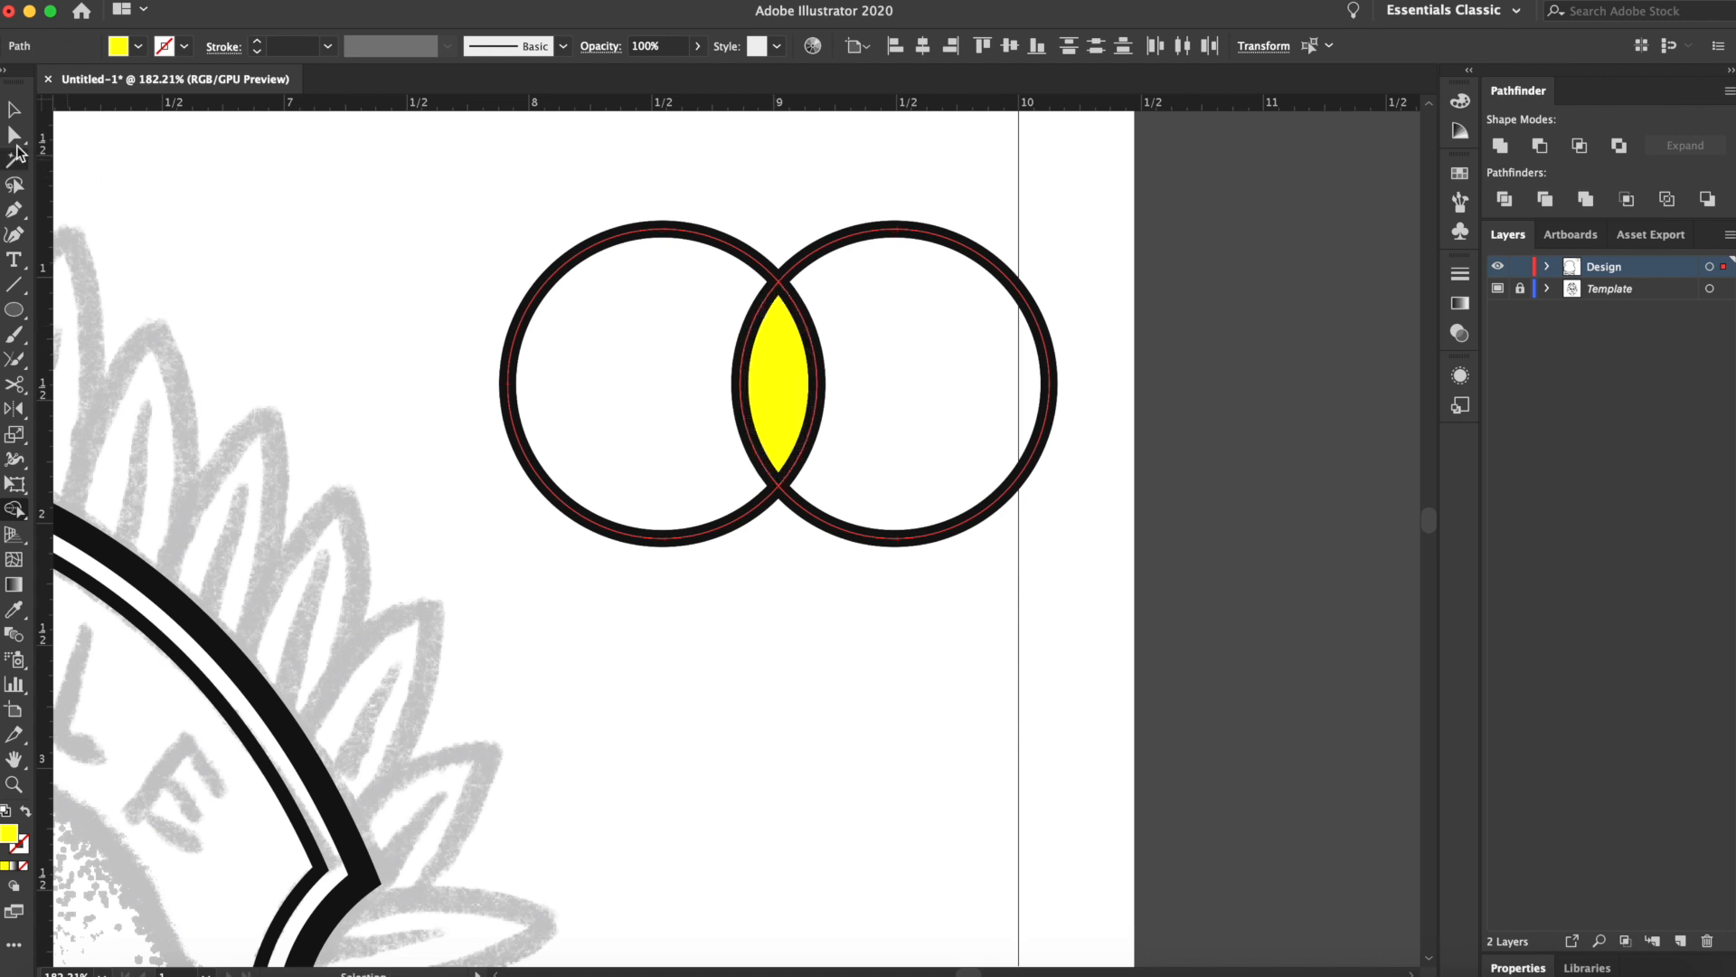
# Isolate the yellow leaf by cutting it out, deleting the leftover circle outlines, and pasting it back
pyautogui.click(11, 136)
pyautogui.click(825, 149)
pyautogui.click(775, 367)
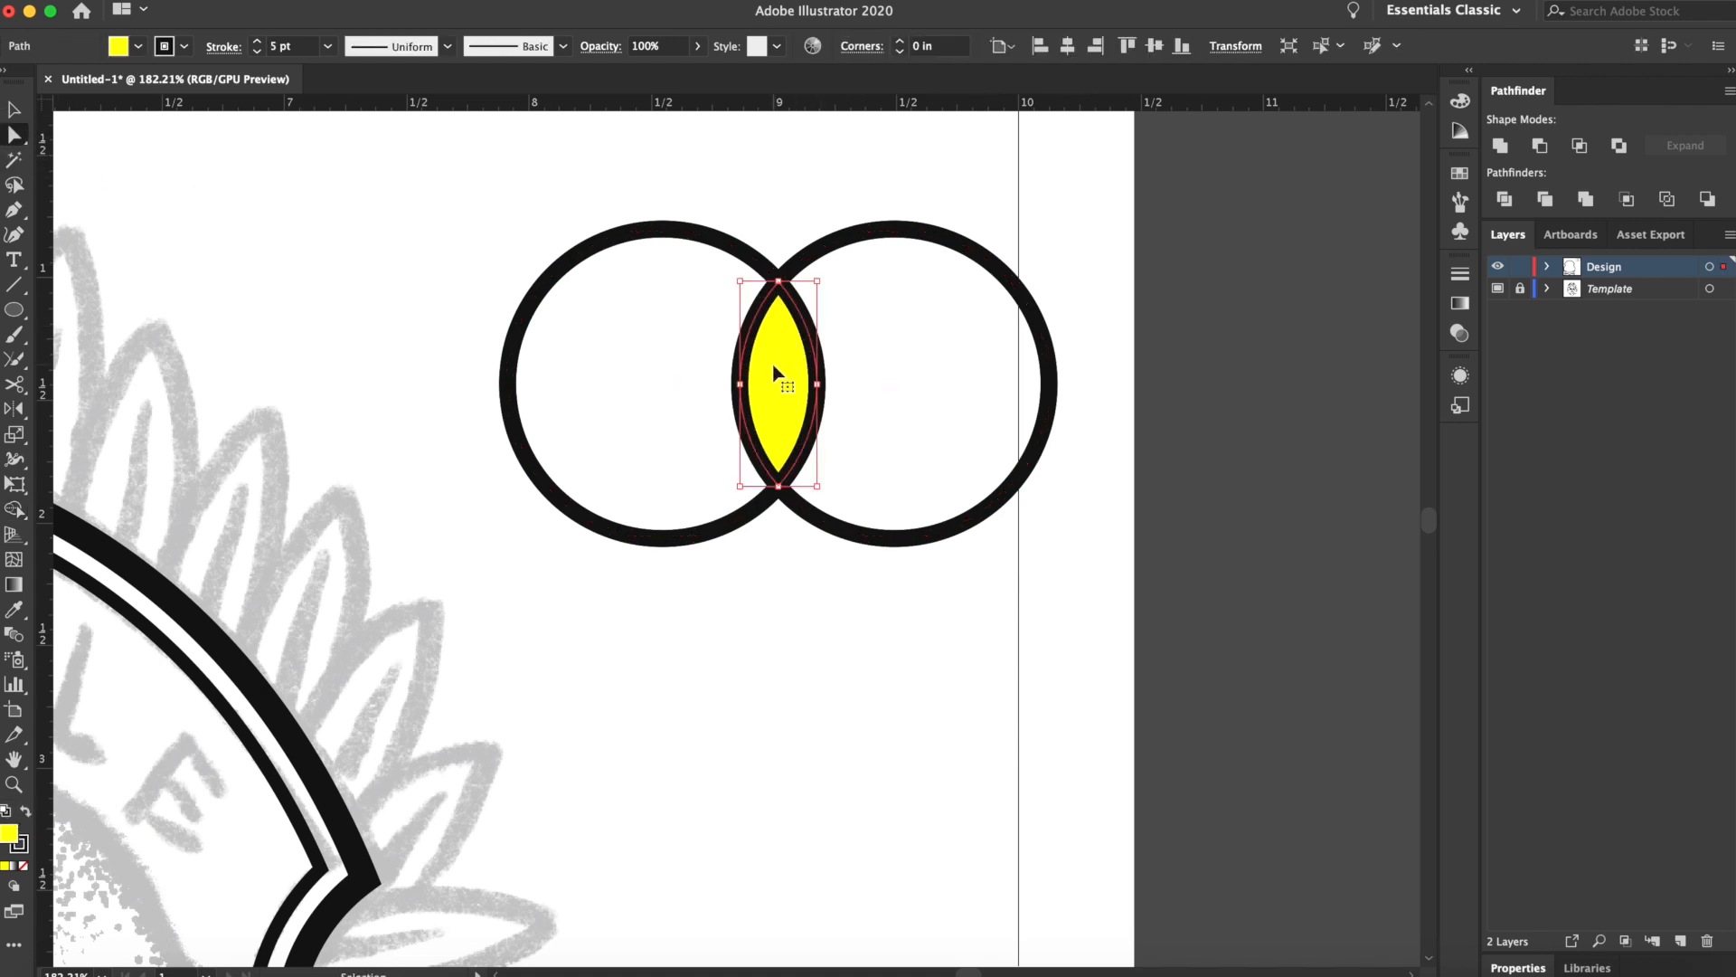
pyautogui.press('Delete')
pyautogui.moveTo(814, 194); pyautogui.dragTo(702, 504)
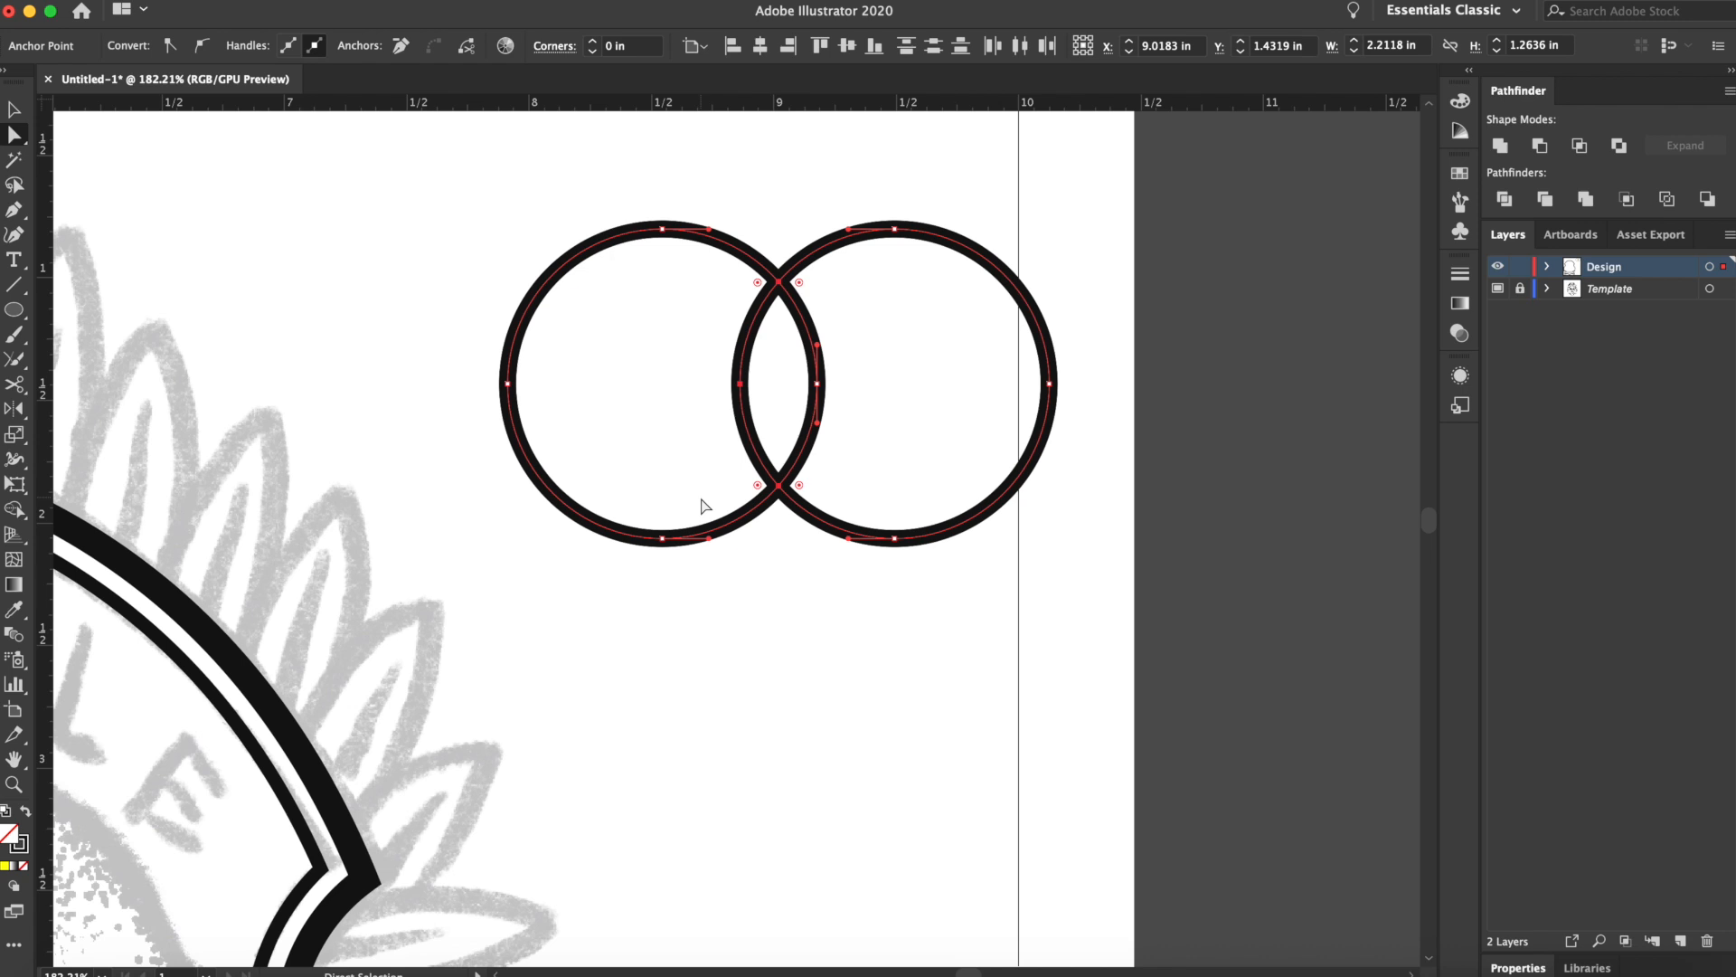
pyautogui.press('Delete')
pyautogui.press('super+z')
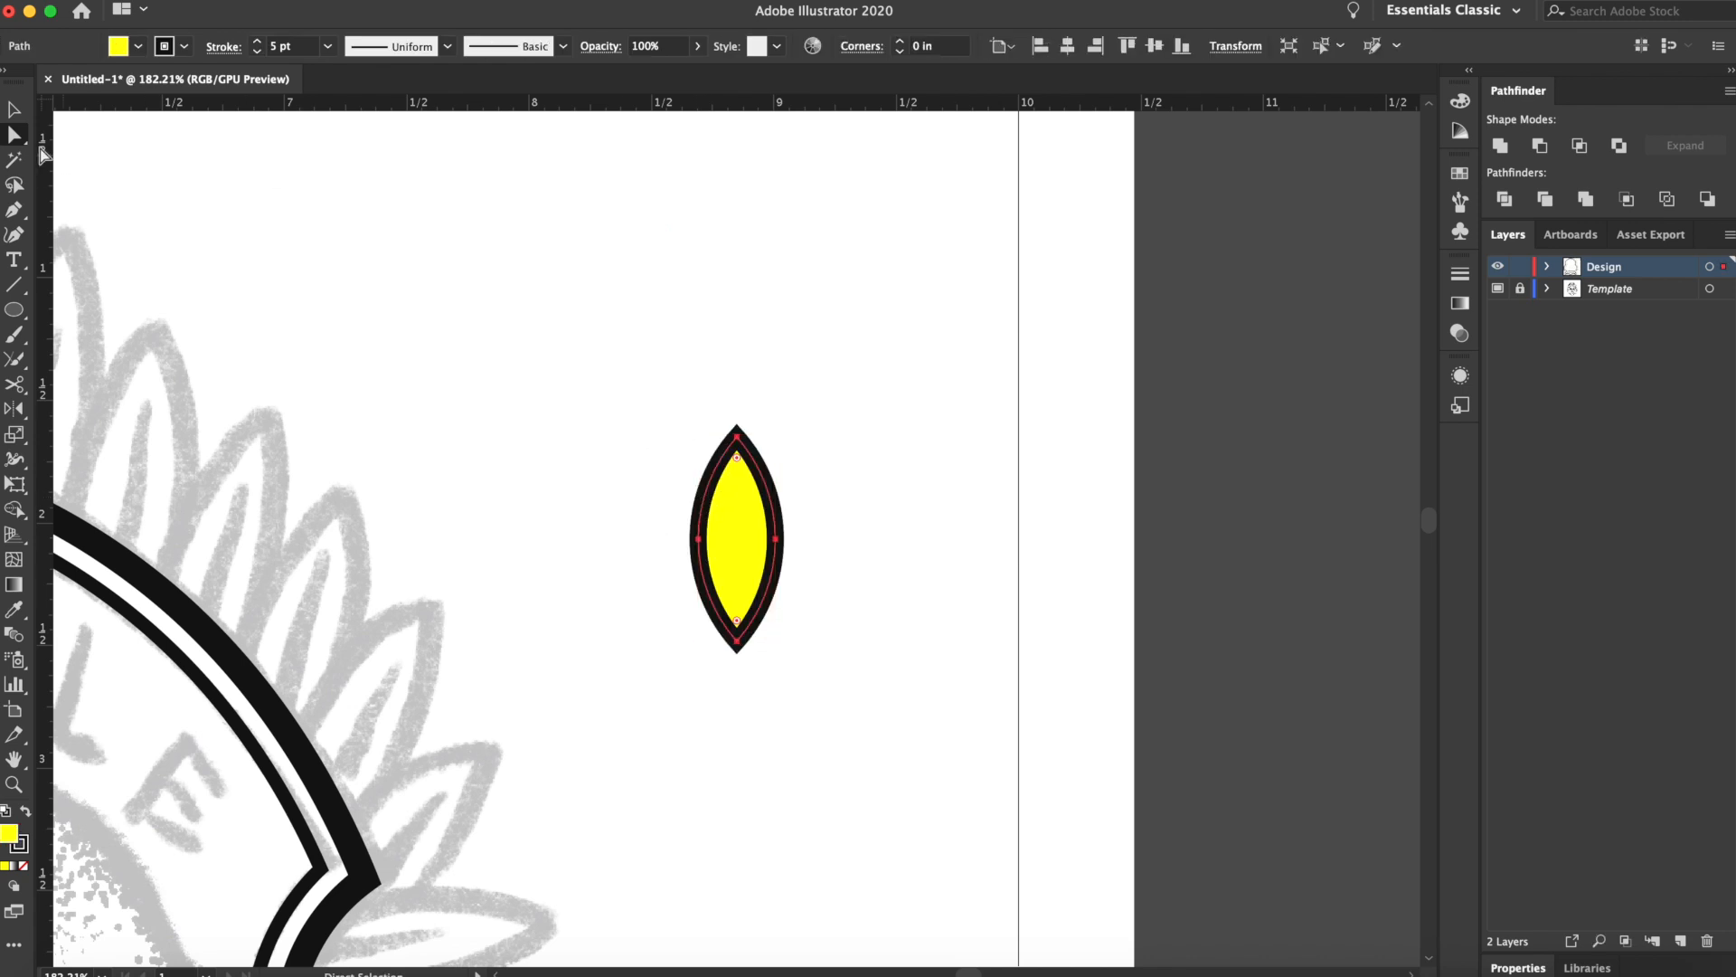
# Change the yellow leaf's fill to white, keeping its black outline, and deselect it
pyautogui.click(14, 110)
pyautogui.click(724, 306)
pyautogui.hscroll(-3, 938, 353)
pyautogui.scroll(-2, 938, 353)
pyautogui.moveTo(975, 348); pyautogui.dragTo(787, 560)
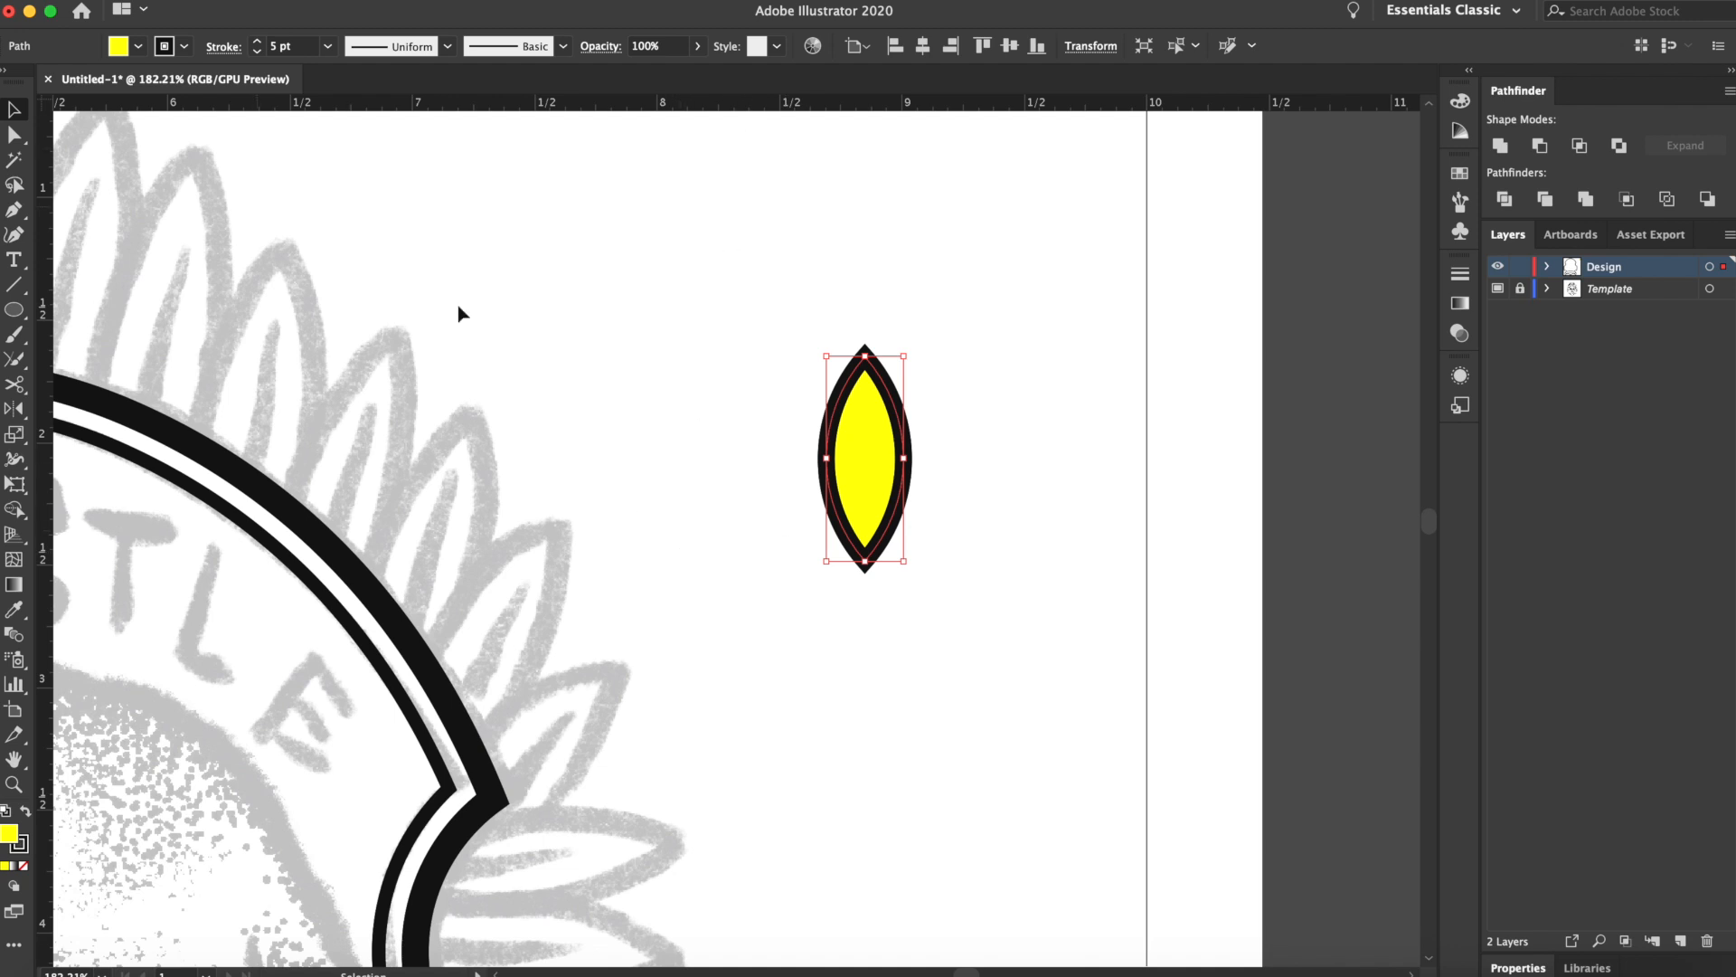
pyautogui.click(130, 54)
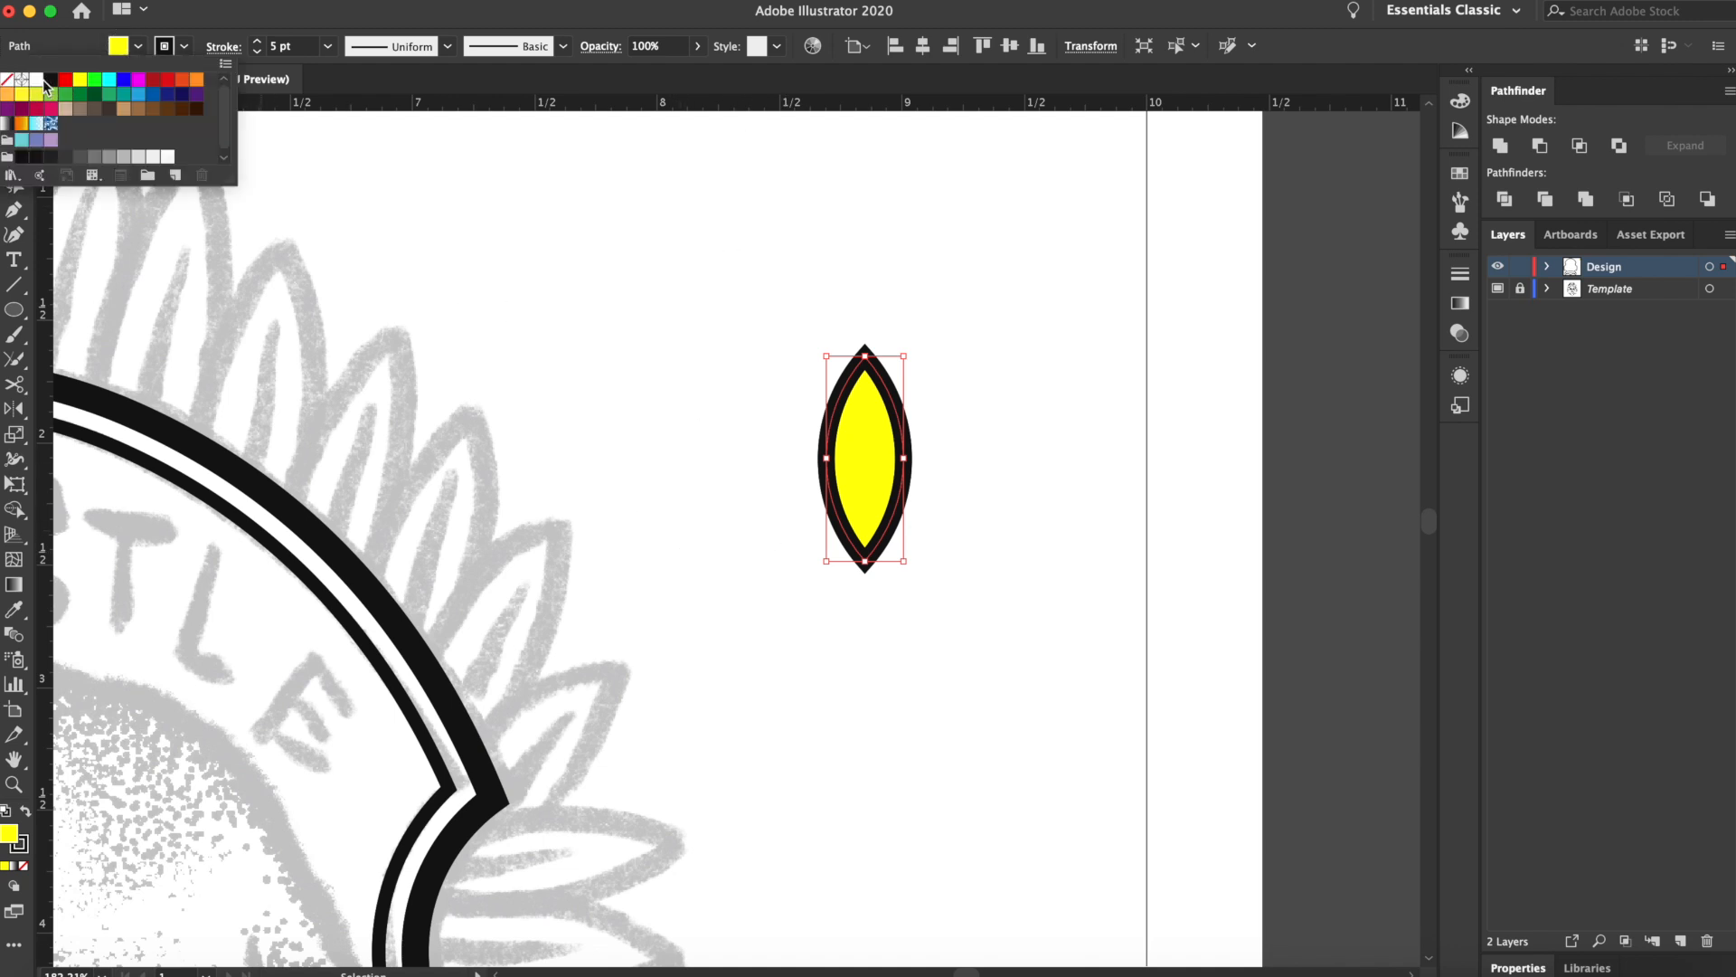
pyautogui.click(42, 81)
pyautogui.click(673, 240)
pyautogui.click(673, 240)
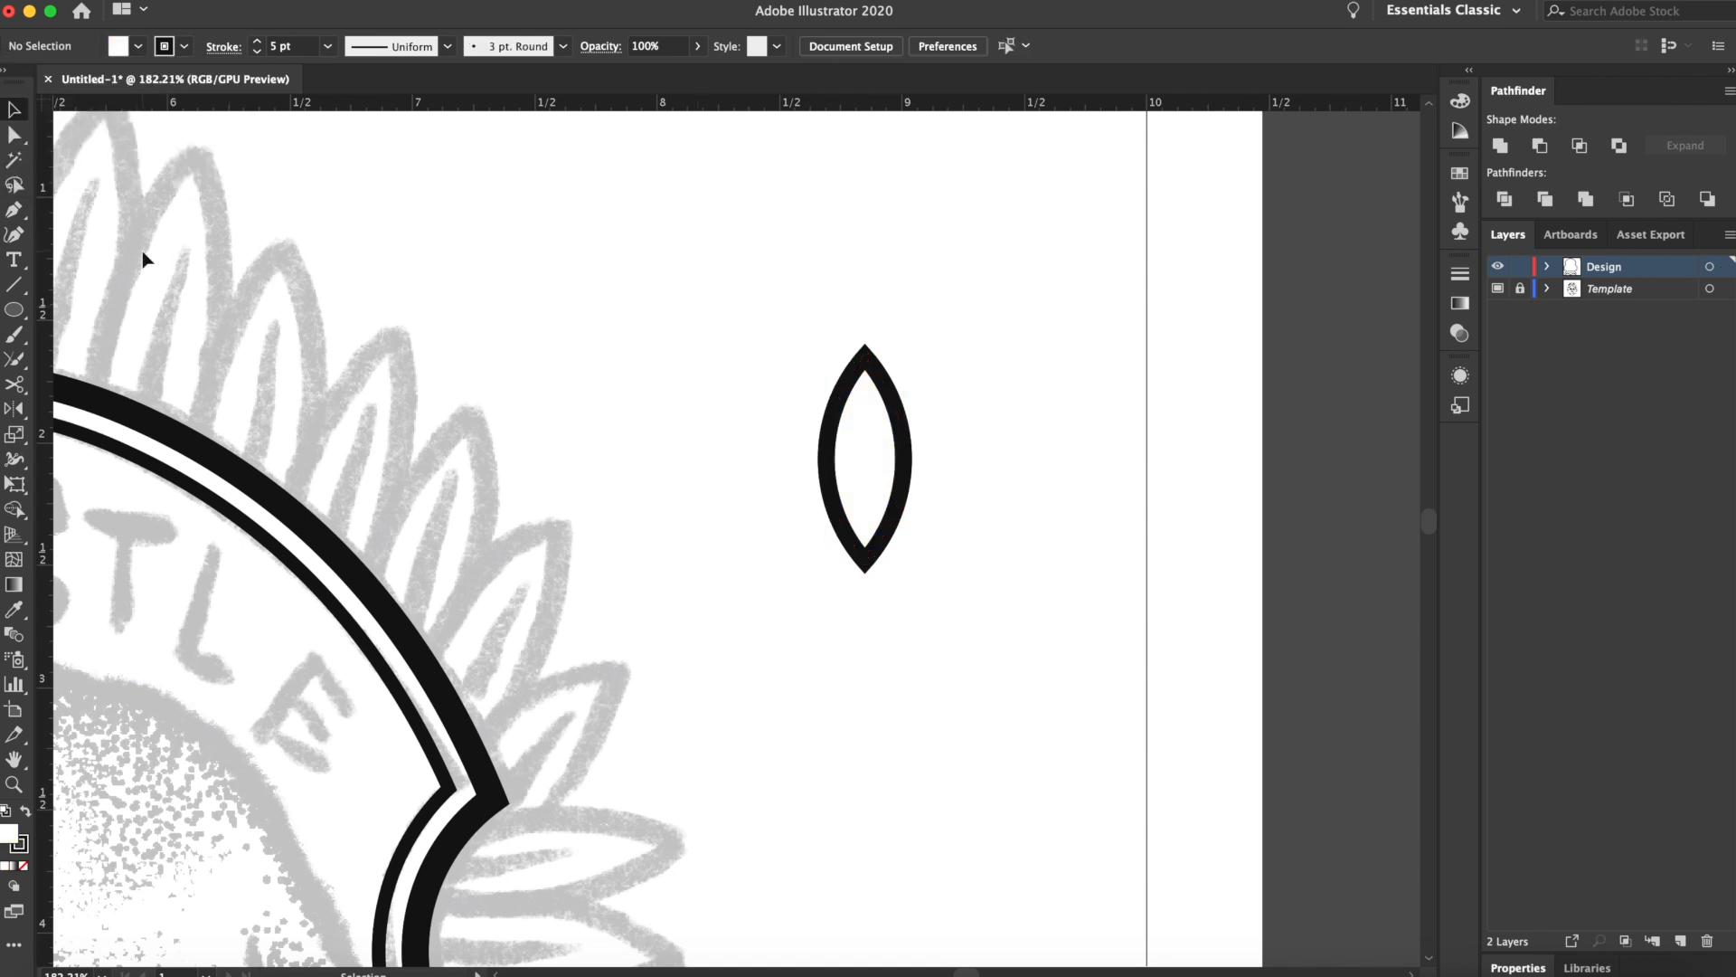
# Match the leaf's appearance to the badge's thick black outline by sampling it with the Eyedropper
pyautogui.press('super+a')
pyautogui.click(20, 612)
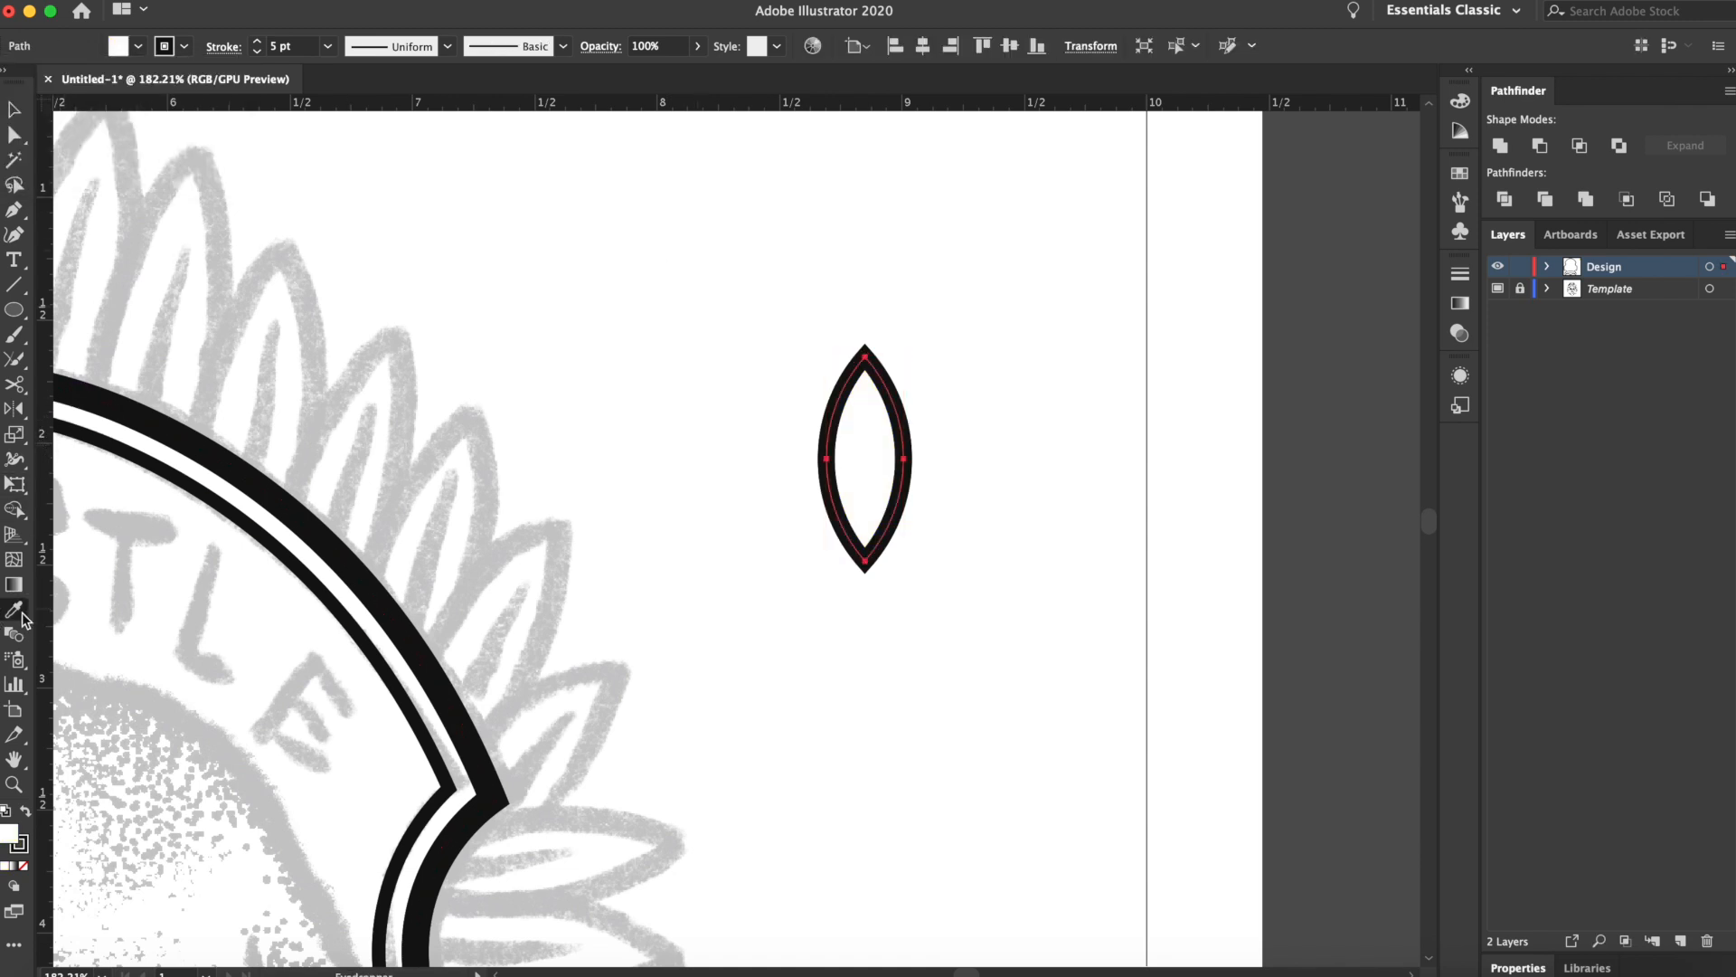
pyautogui.click(217, 450)
# Draw a straight vertical centre line about 0.43 in long inside the lower half of the leaf with the Pen tool
pyautogui.scroll(3, 775, 426)
pyautogui.press('p')
pyautogui.click(769, 417)
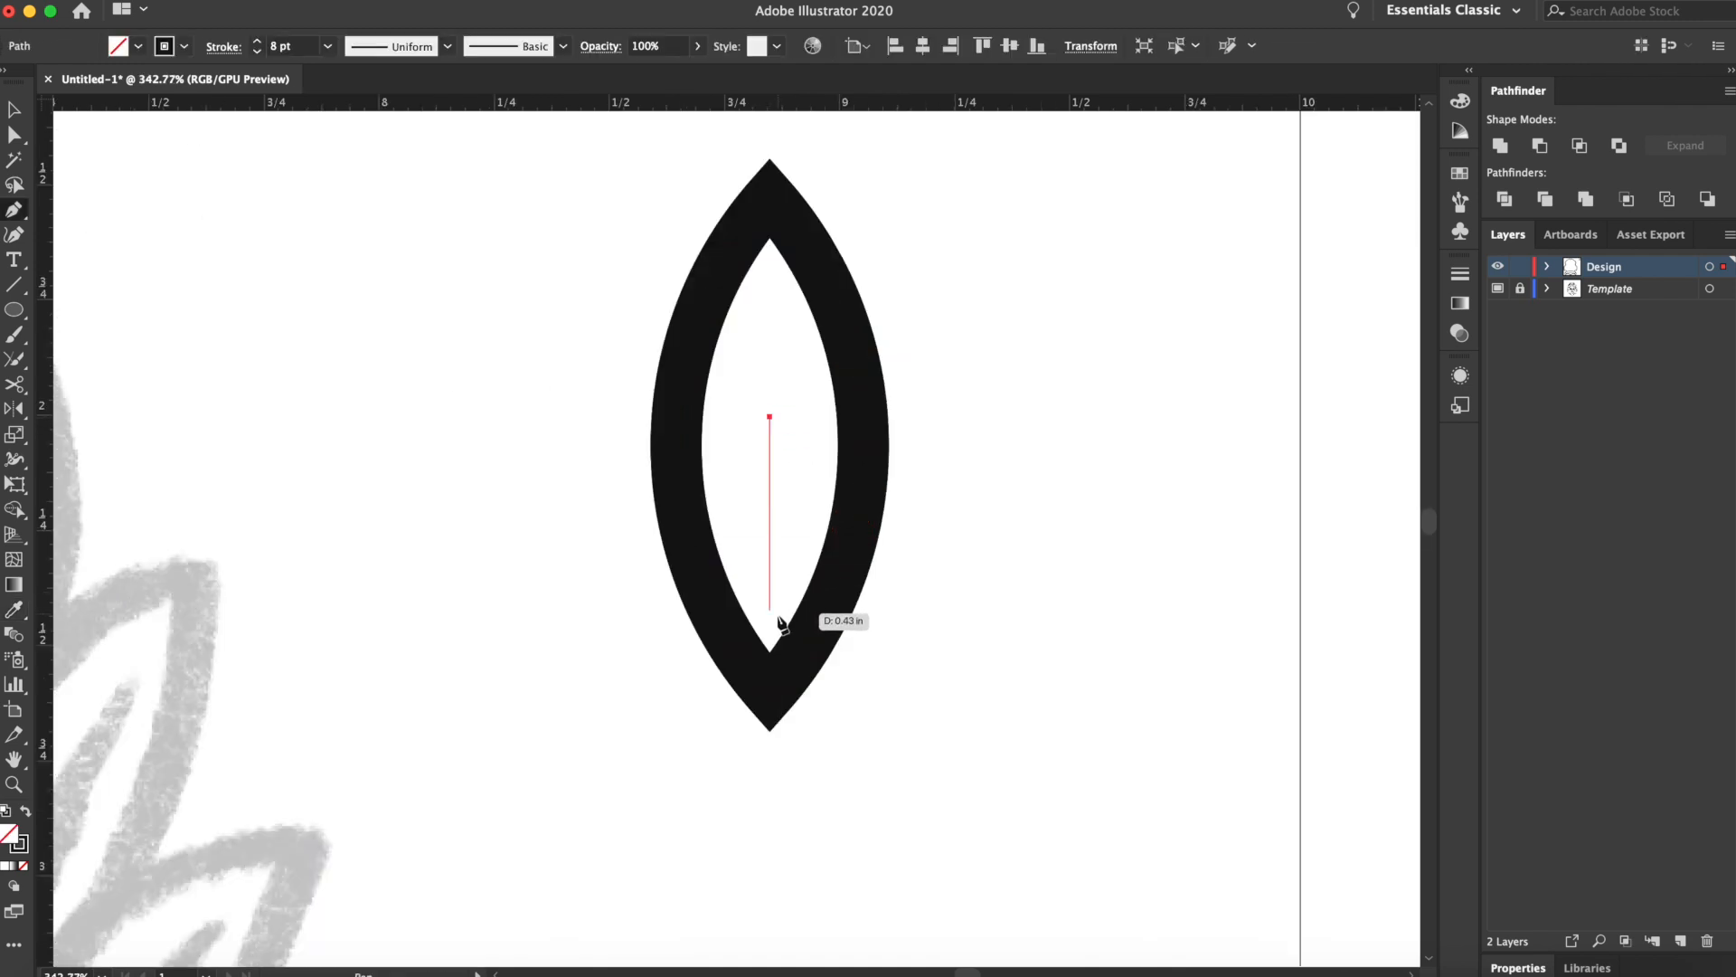
pyautogui.keyDown('shift'); pyautogui.click(779, 619); pyautogui.keyUp('shift')
pyautogui.click(13, 109)
pyautogui.click(606, 323)
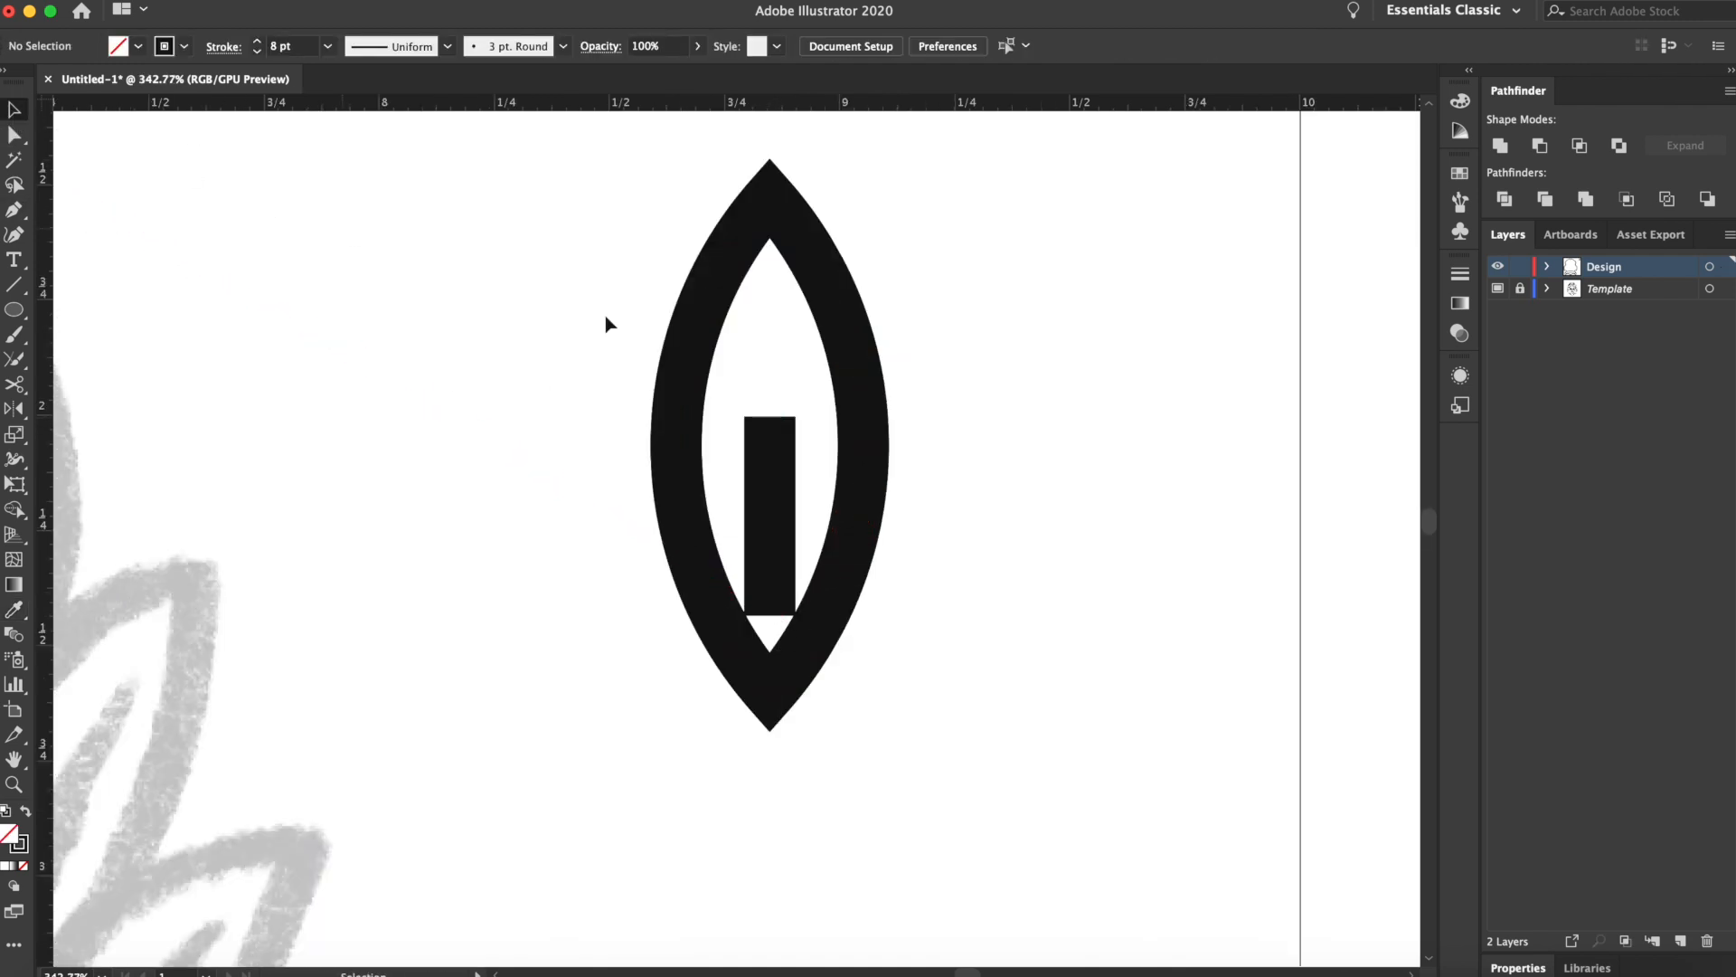
# Apply the variable width profile that tapers at both ends to the leaf's centre line
pyautogui.click(773, 460)
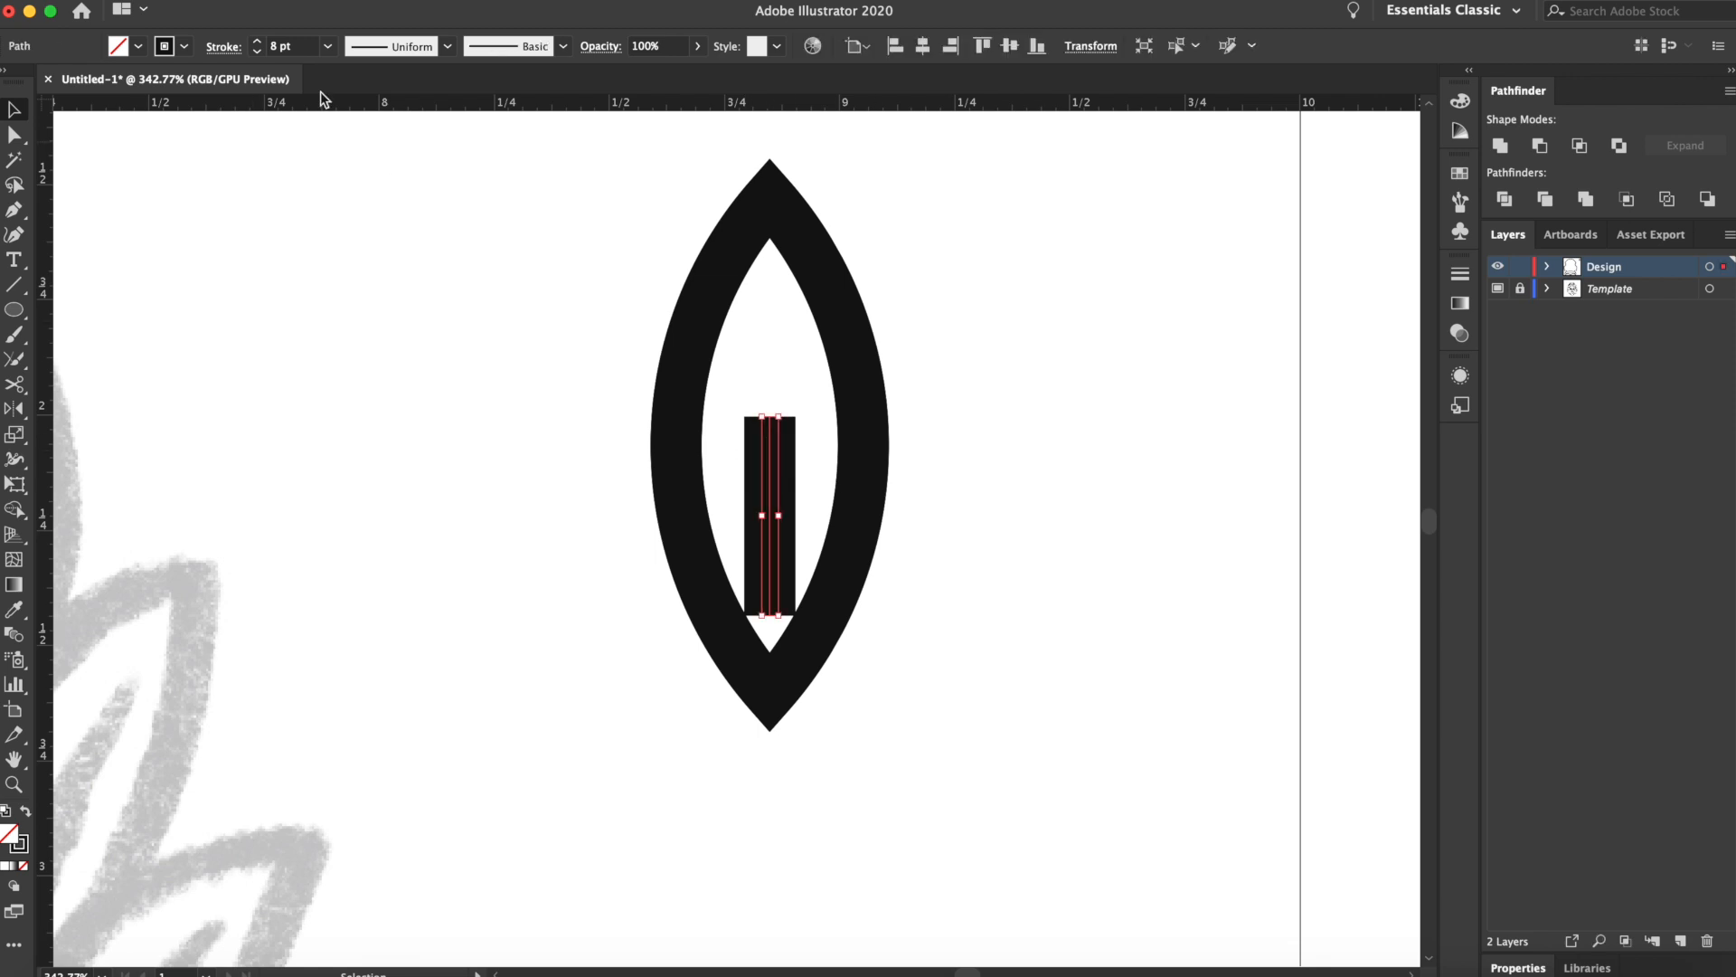
pyautogui.click(447, 46)
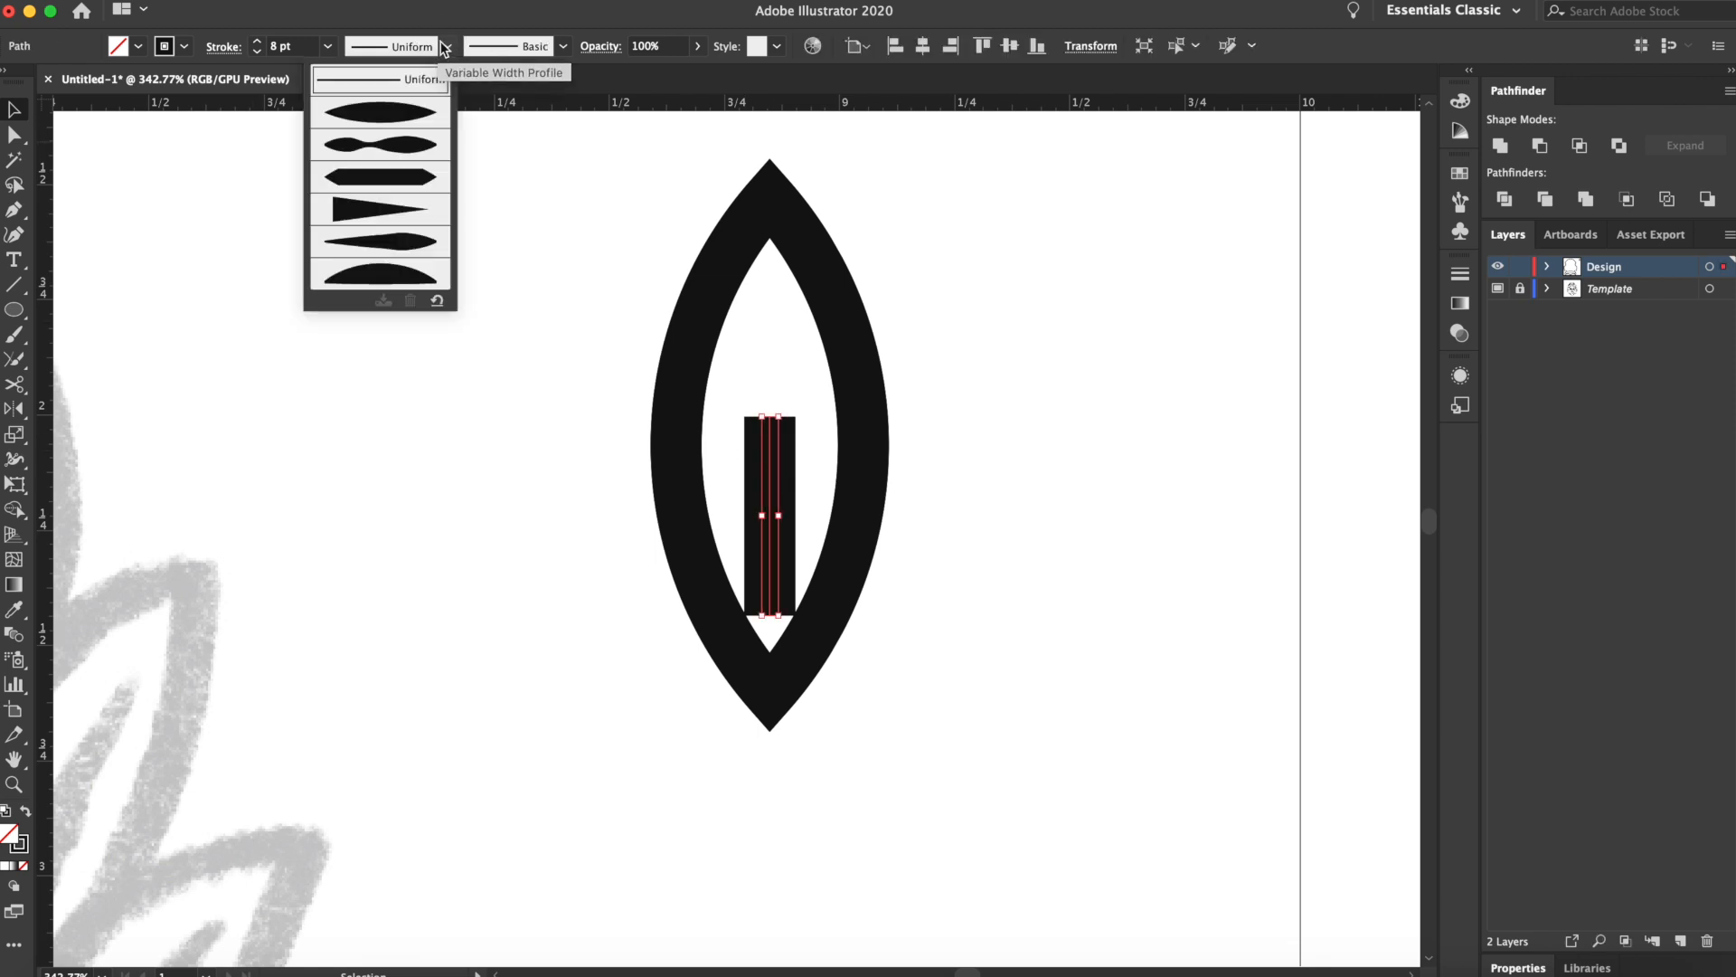
pyautogui.click(407, 211)
pyautogui.click(447, 46)
pyautogui.click(407, 113)
# Lengthen the centre line by moving its lower end into the leaf's bottom point and its upper end closer to the tip
pyautogui.click(15, 140)
pyautogui.moveTo(770, 618); pyautogui.dragTo(770, 667)
pyautogui.moveTo(770, 419); pyautogui.dragTo(771, 335)
pyautogui.press('v')
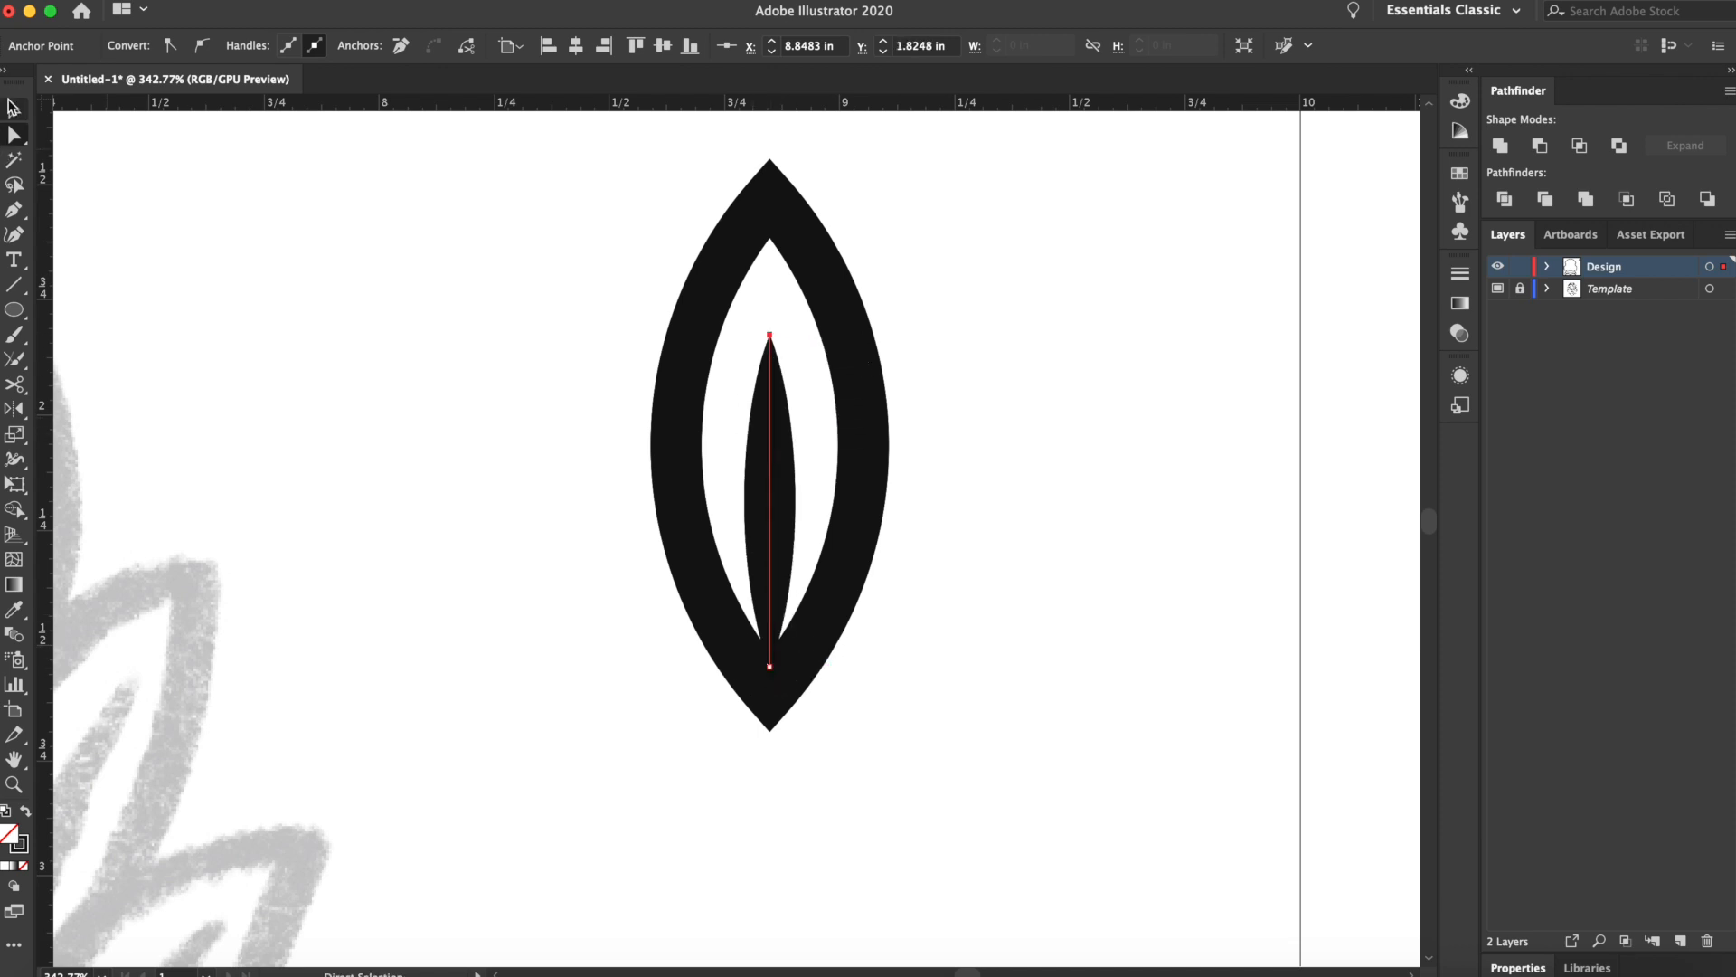
pyautogui.click(1029, 481)
# Set the centre line's stroke weight to 4 pt and extend its lower end further into the leaf's base
pyautogui.click(775, 498)
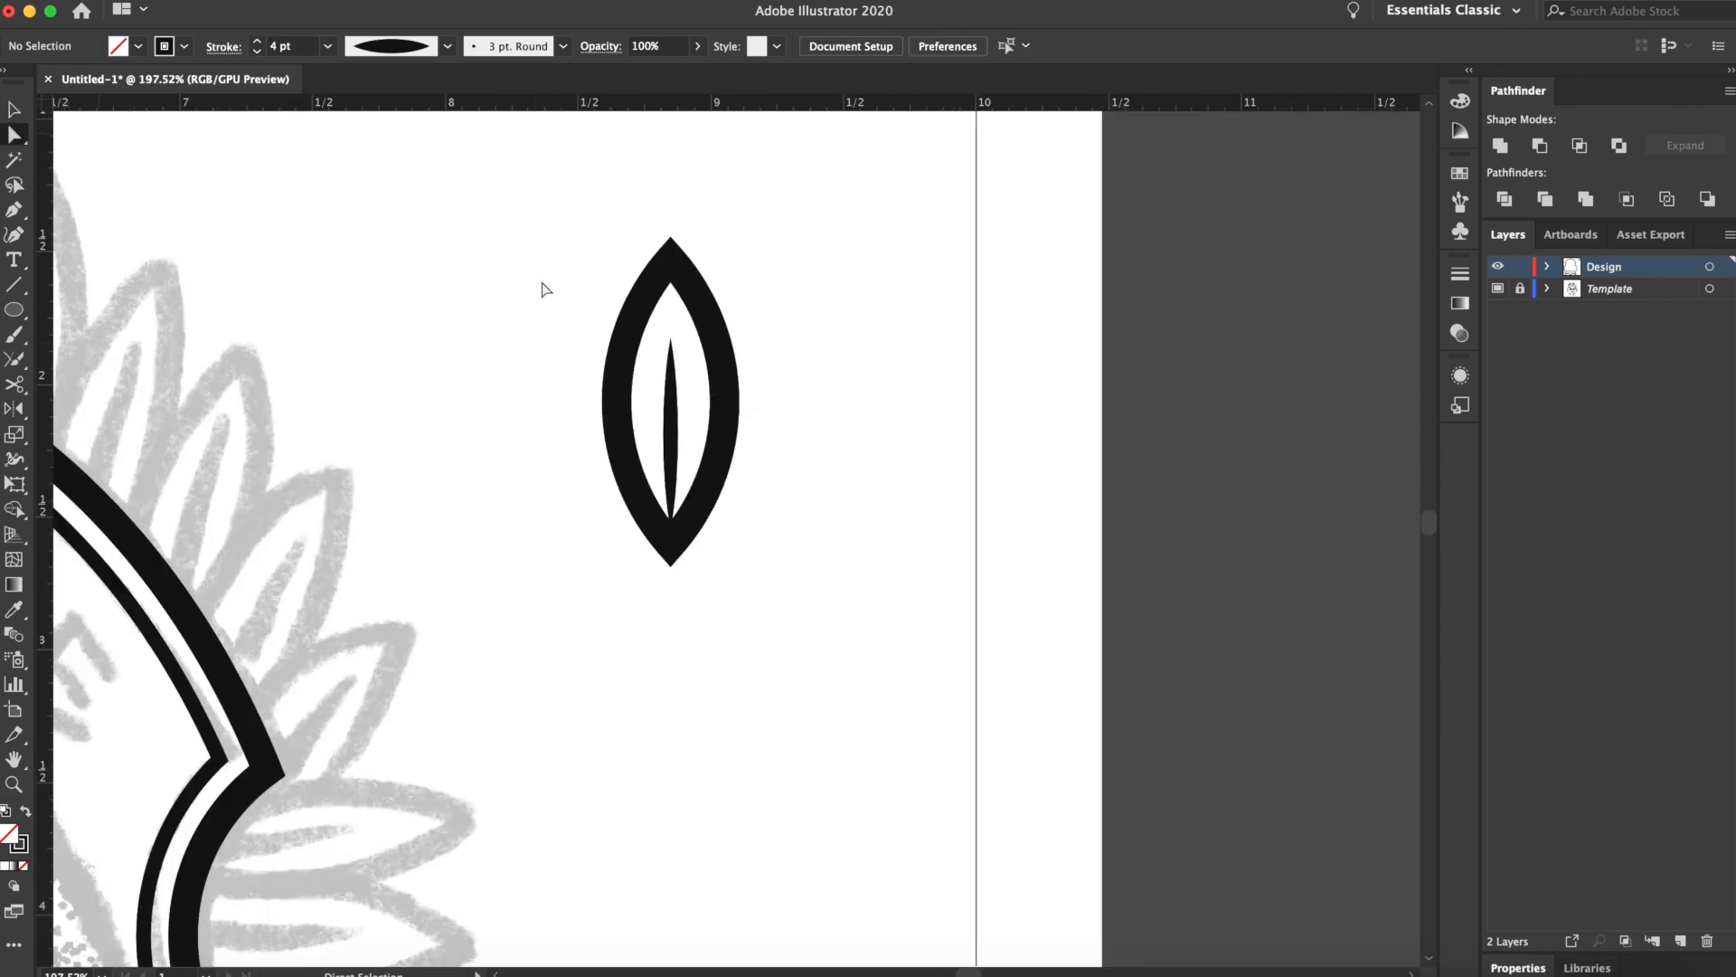
pyautogui.scroll(5, 771, 454)
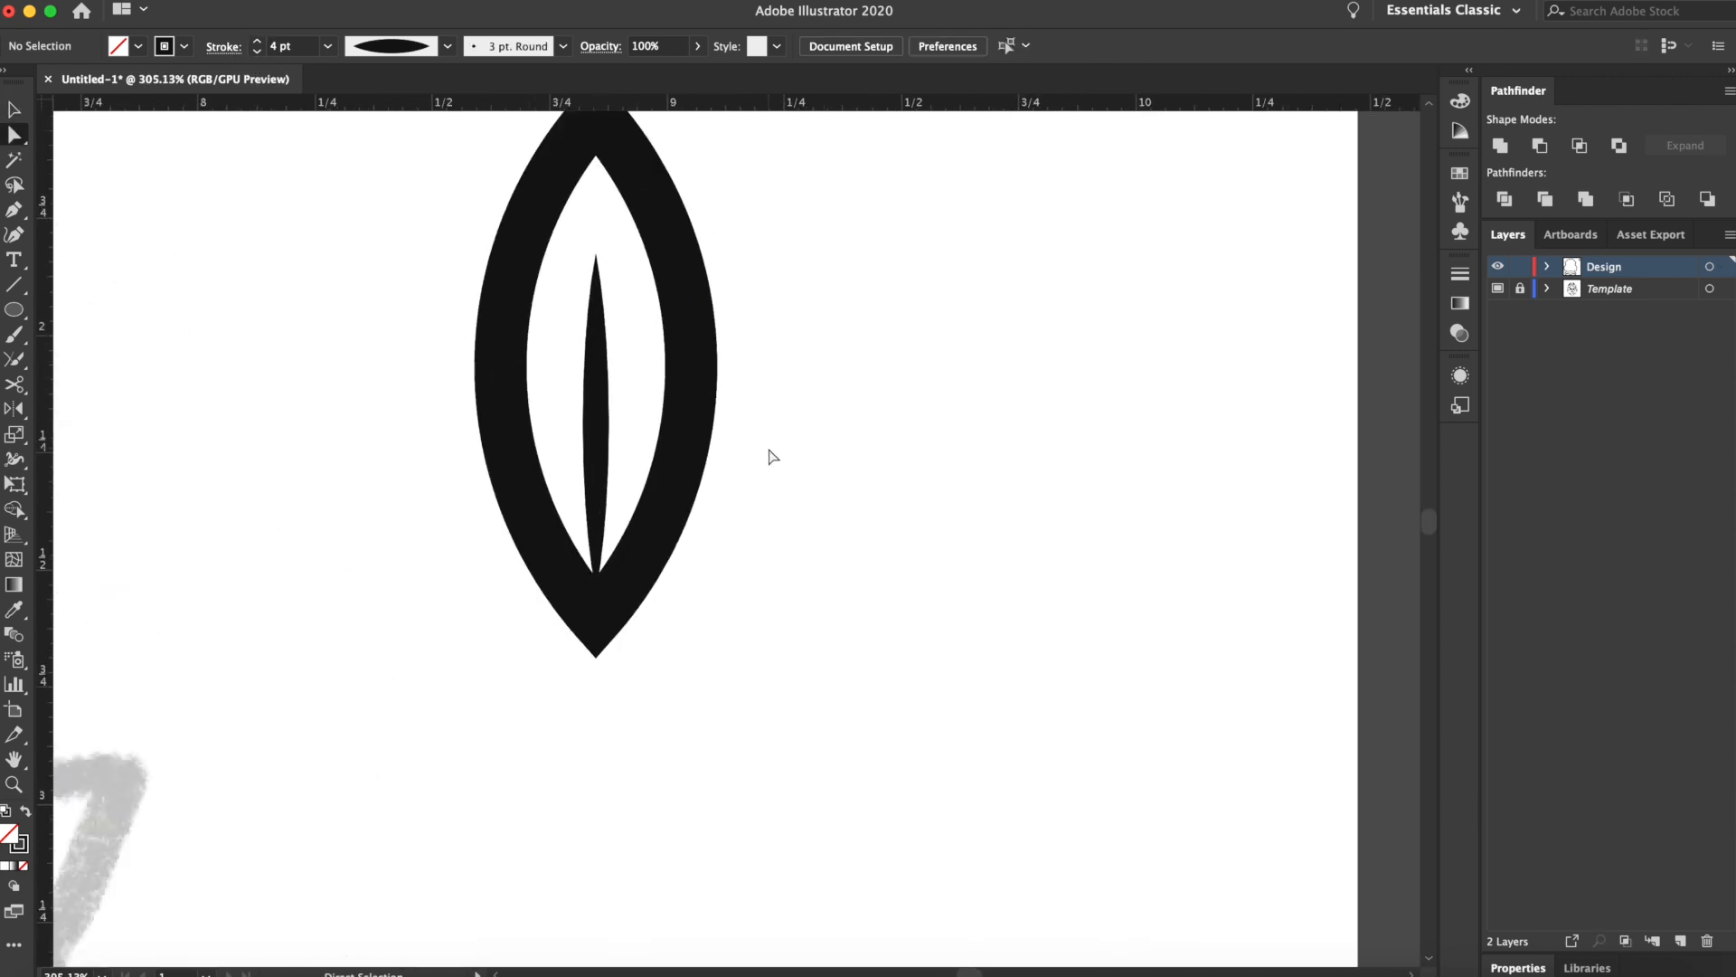
pyautogui.click(586, 371)
pyautogui.moveTo(575, 610); pyautogui.dragTo(574, 634)
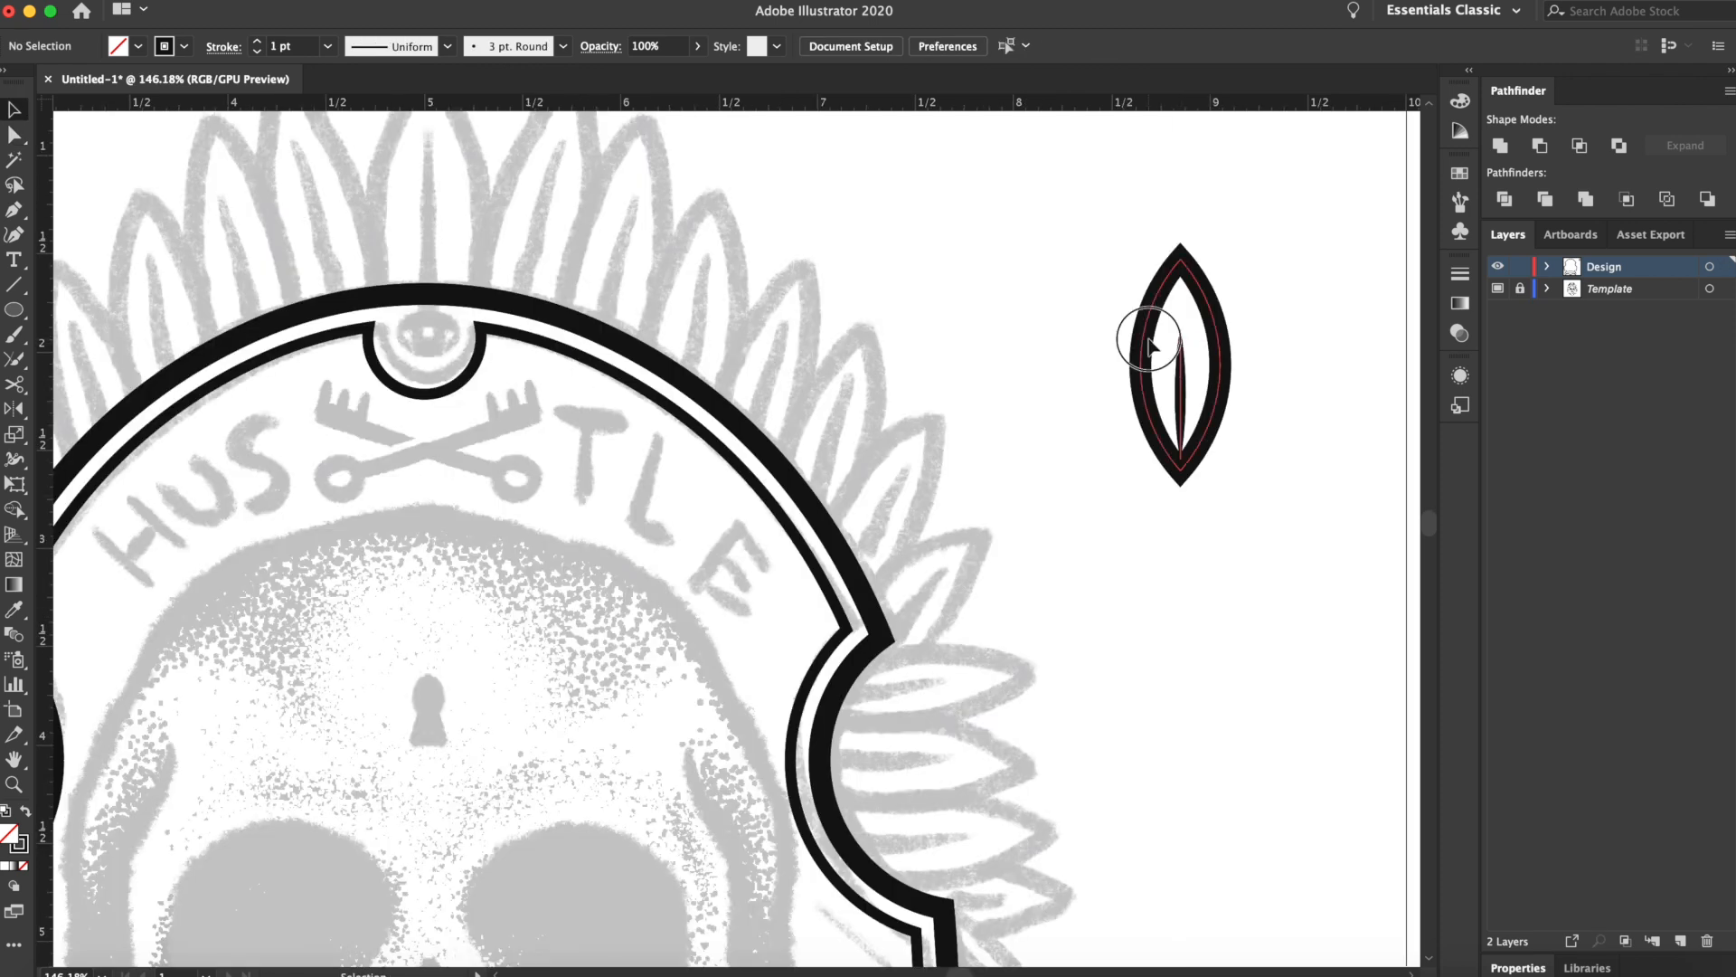
# Move the finished leaf behind the badge's top centre and fill the badge's outer outline with white
pyautogui.click(1152, 341)
pyautogui.hscroll(-2, 1206, 376)
pyautogui.moveTo(1207, 377); pyautogui.dragTo(446, 233)
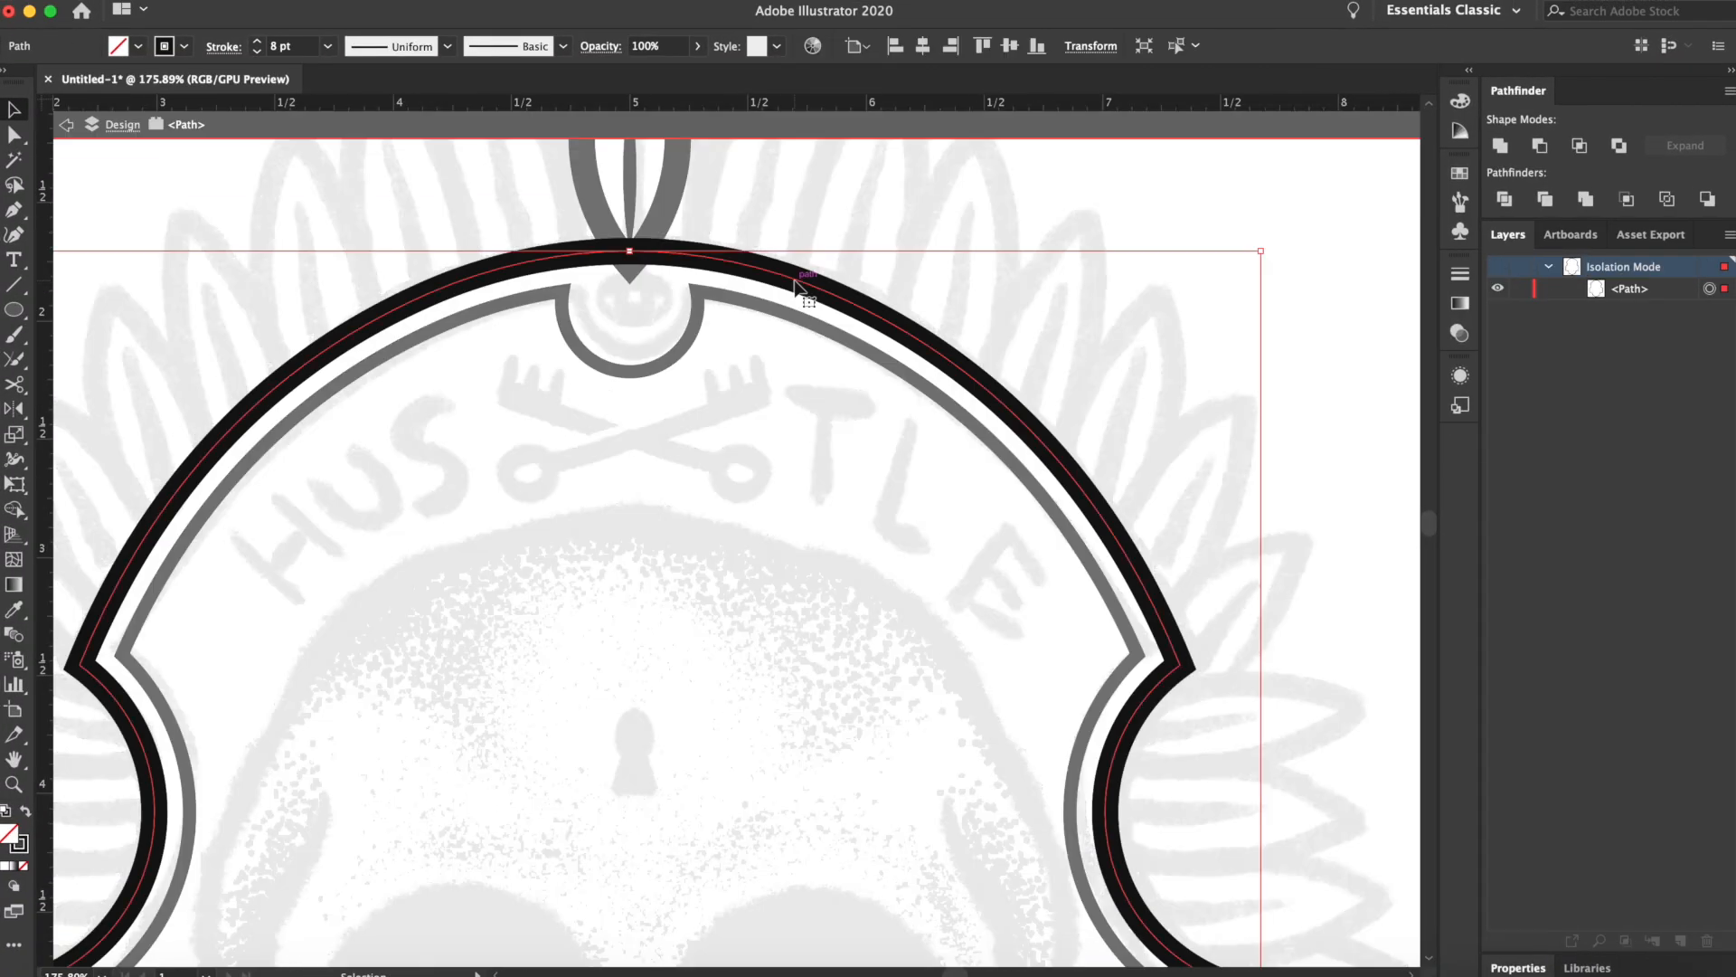
pyautogui.click(127, 48)
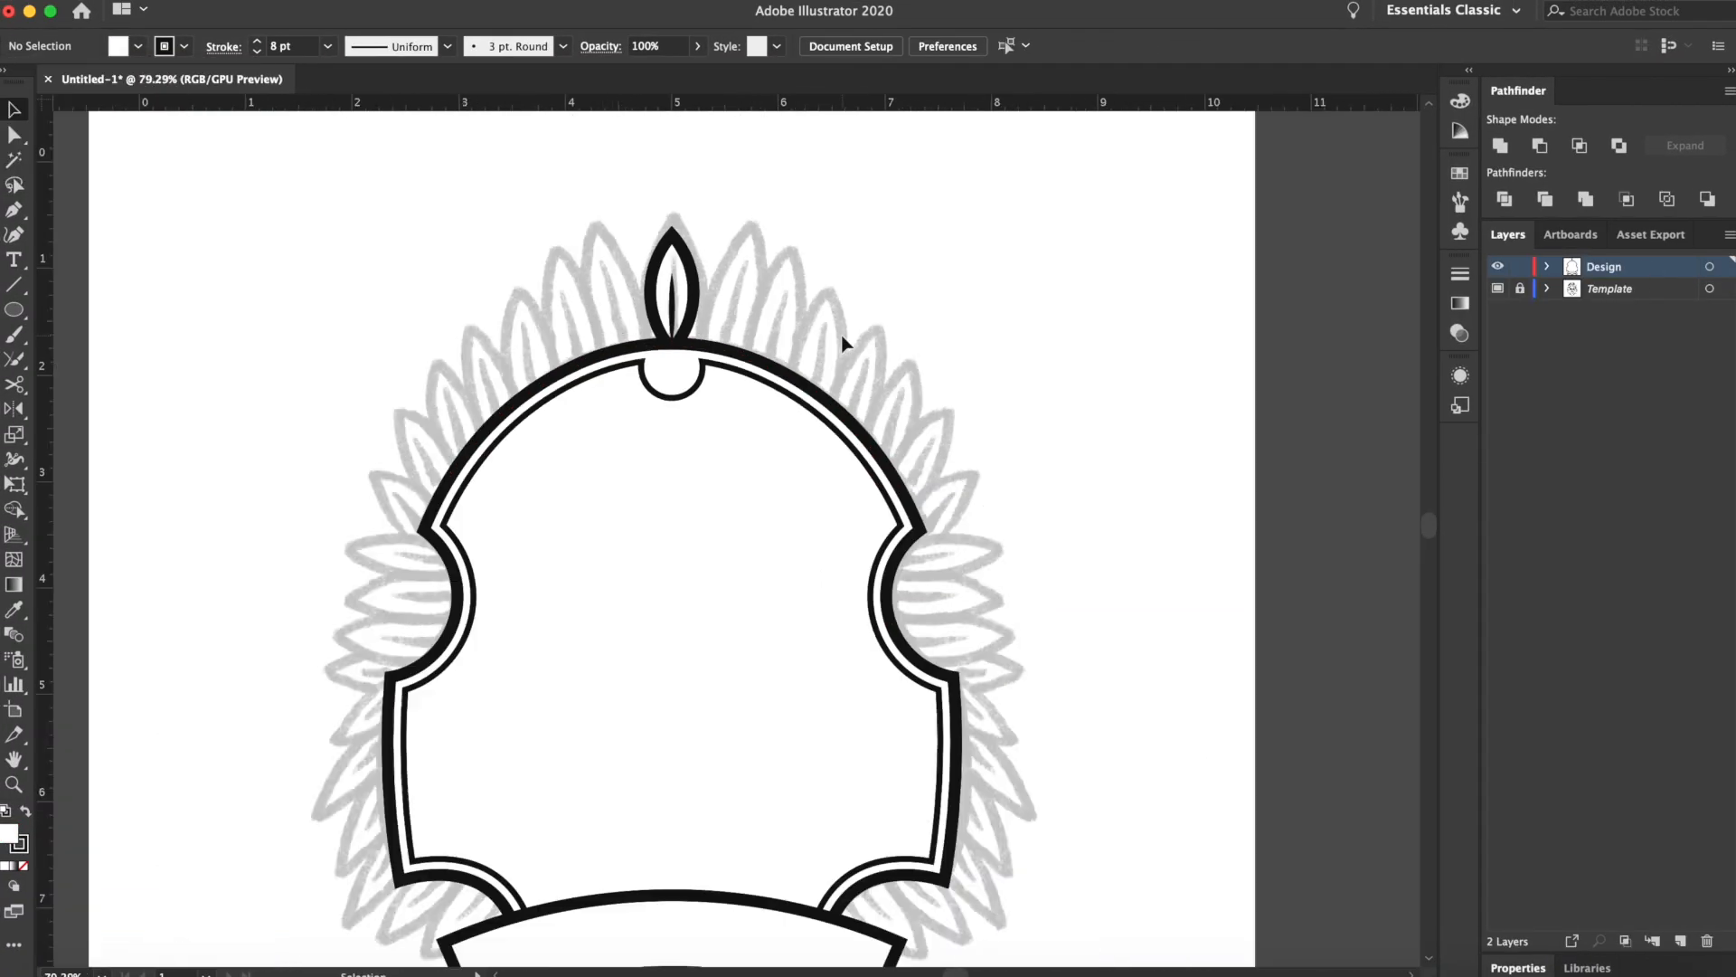
# Duplicate the top feather to the right and tilt the copy to follow the badge's arc
pyautogui.scroll(4, 698, 366)
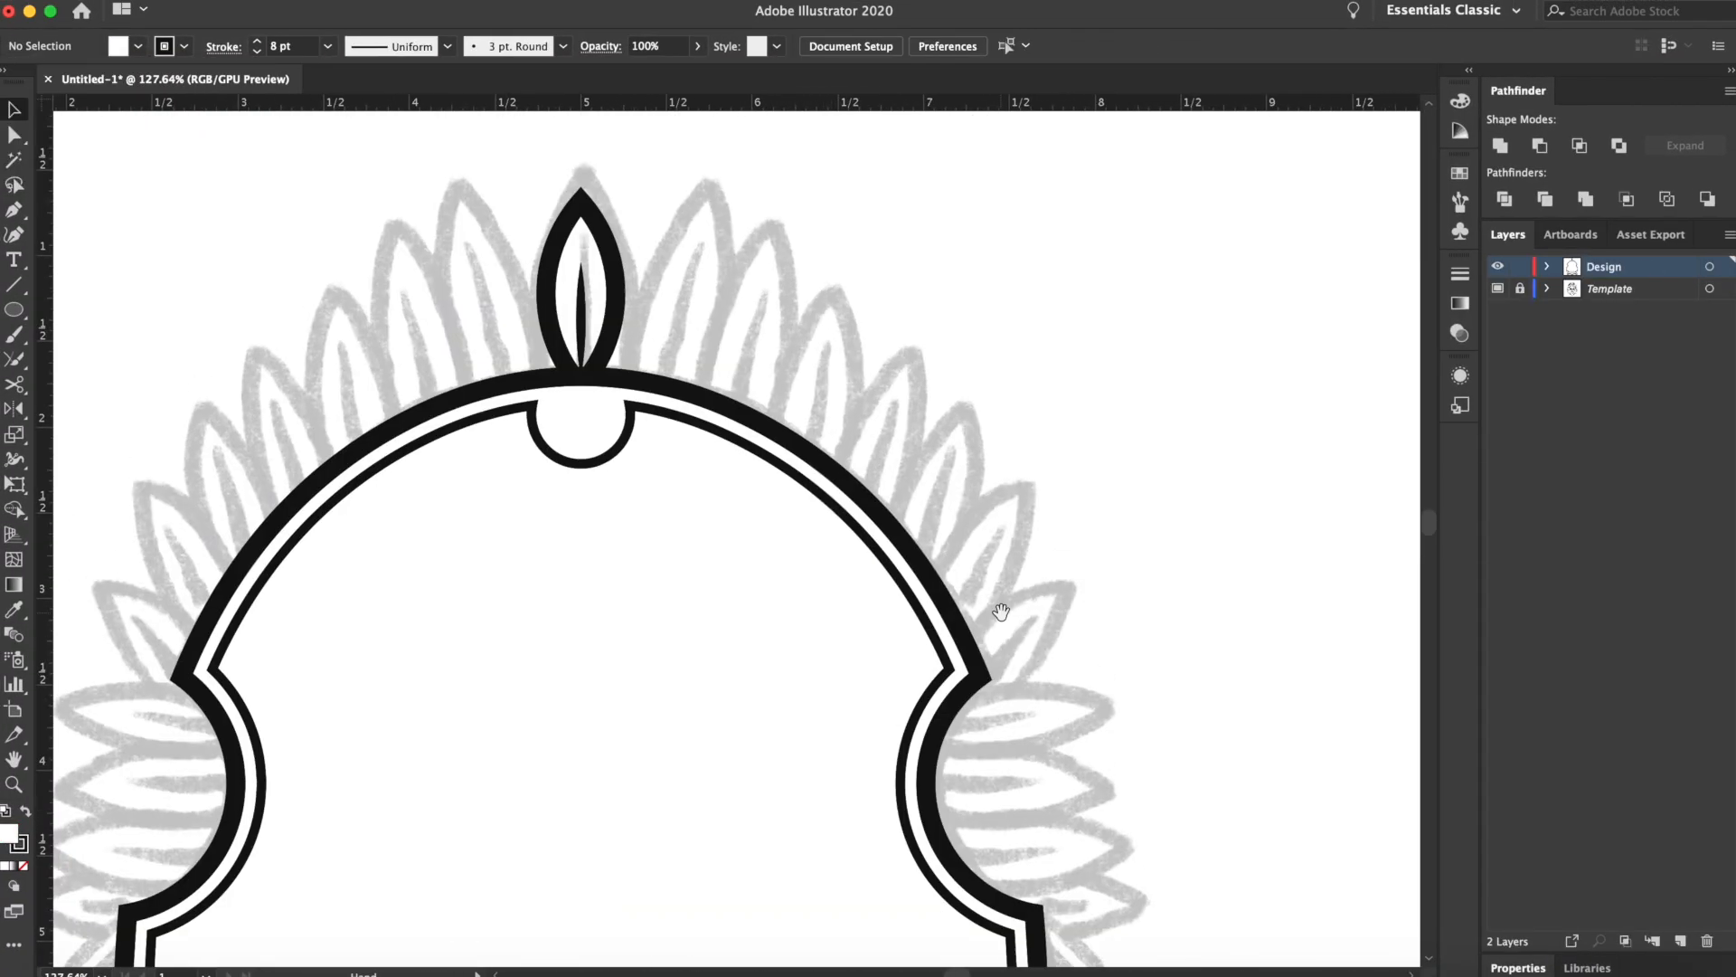
pyautogui.moveTo(694, 364); pyautogui.dragTo(800, 364)
pyautogui.moveTo(803, 242); pyautogui.dragTo(884, 253)
pyautogui.moveTo(803, 349)
pyautogui.mouseDown()
pyautogui.moveTo(1074, 358)
pyautogui.moveTo(817, 353)
pyautogui.mouseUp()
pyautogui.click(796, 309)
pyautogui.click(795, 309)
pyautogui.press('super+d')
# Undo the last feather adjustment and expand the tilted feather's strokes into filled black shapes
pyautogui.moveTo(886, 416)
pyautogui.mouseDown()
pyautogui.moveTo(977, 365)
pyautogui.moveTo(949, 366)
pyautogui.mouseUp()
pyautogui.moveTo(885, 172)
pyautogui.mouseDown()
pyautogui.moveTo(907, 178)
pyautogui.moveTo(901, 239)
pyautogui.moveTo(888, 232)
pyautogui.moveTo(918, 235)
pyautogui.mouseUp()
pyautogui.click(932, 254)
pyautogui.press('super+z')
pyautogui.click(240, 2)
pyautogui.click(268, 207)
pyautogui.click(783, 331)
pyautogui.click(918, 235)
# Add four more feathers along the badge's upper right arc by duplicating and rotating each copy over the sketch
pyautogui.scroll(-5, 917, 231)
pyautogui.moveTo(977, 294); pyautogui.dragTo(919, 186)
pyautogui.moveTo(837, 204); pyautogui.dragTo(927, 297)
pyautogui.click(954, 248)
pyautogui.scroll(5, 907, 283)
pyautogui.moveTo(820, 319); pyautogui.dragTo(919, 419)
pyautogui.moveTo(942, 348); pyautogui.dragTo(952, 357)
pyautogui.click(982, 335)
pyautogui.hscroll(3, 932, 407)
pyautogui.moveTo(820, 410); pyautogui.dragTo(890, 517)
pyautogui.moveTo(911, 440); pyautogui.dragTo(931, 458)
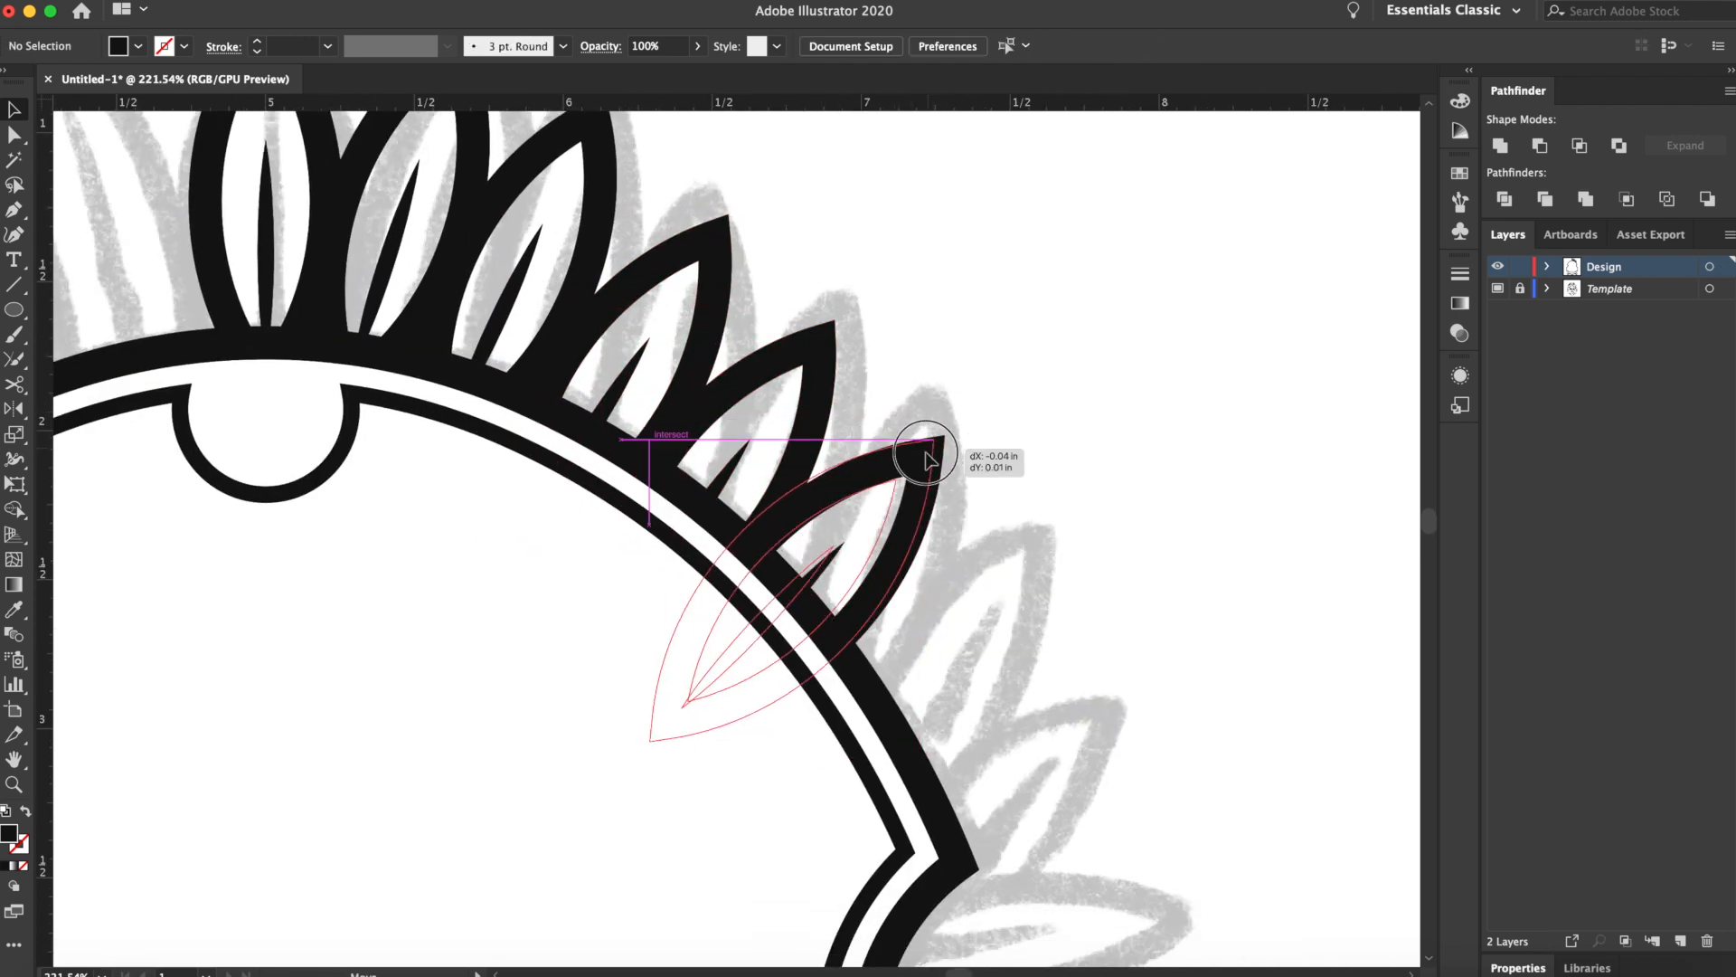
pyautogui.click(956, 362)
# Place two more rotated feather copies down the right arc to the corner above the side notch
pyautogui.scroll(-5, 951, 271)
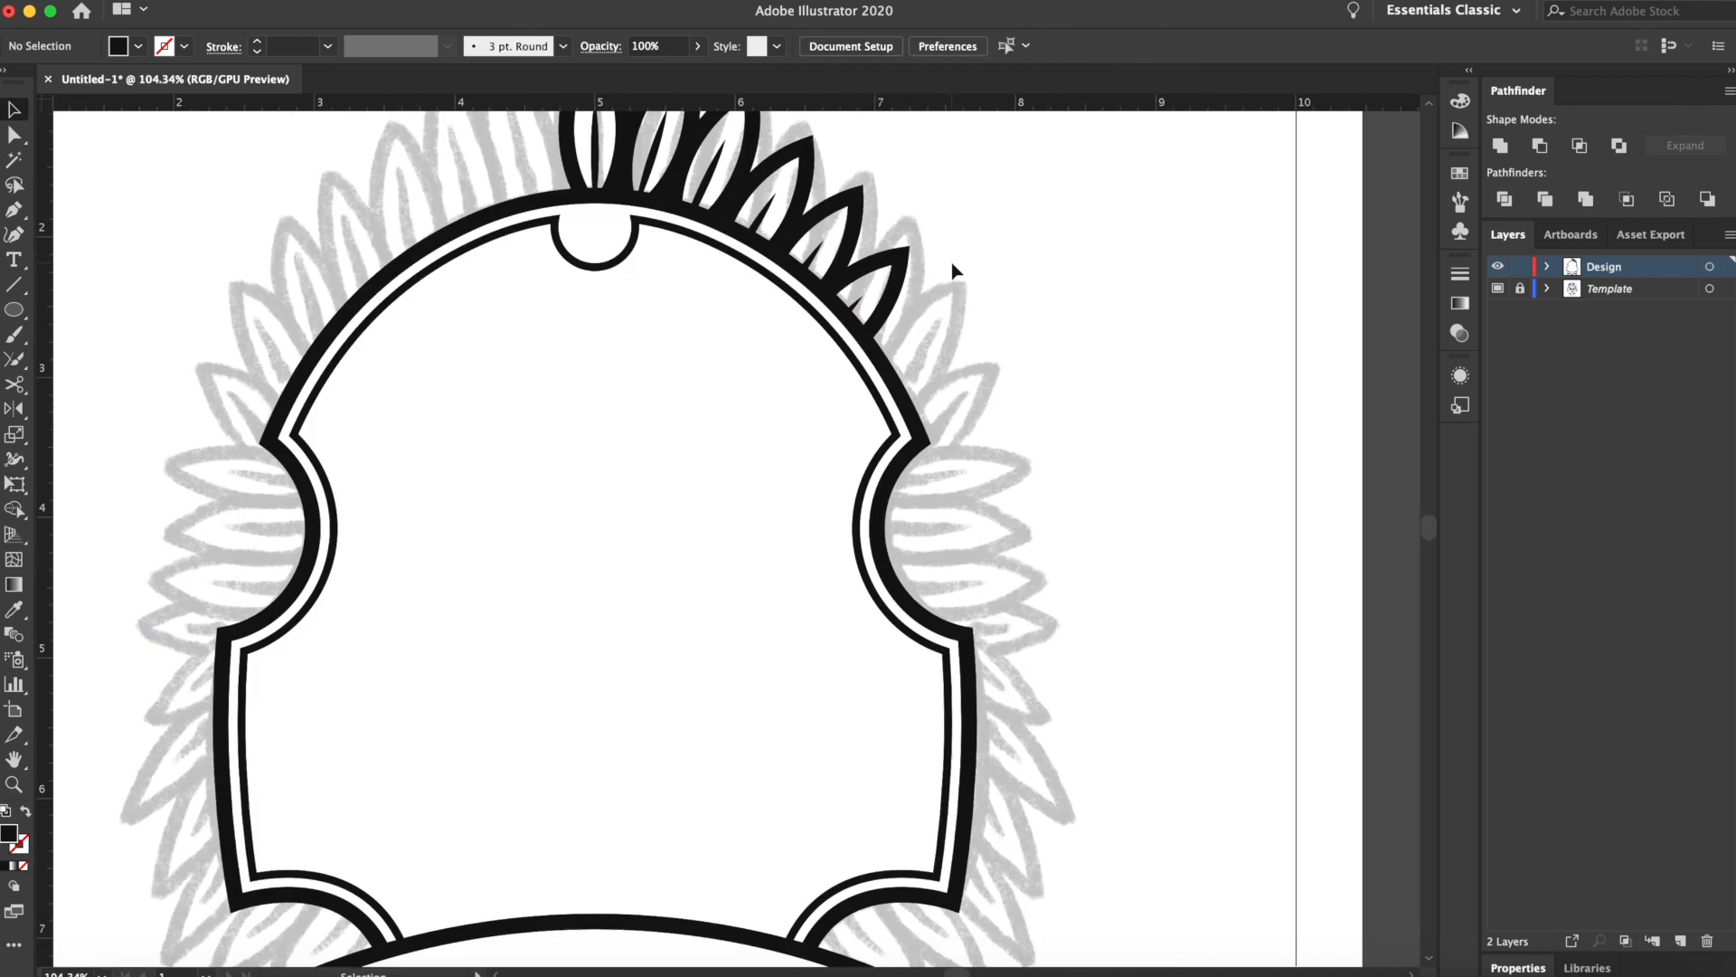
pyautogui.scroll(5, 951, 270)
pyautogui.click(788, 426)
pyautogui.click(913, 416)
pyautogui.scroll(-4, 887, 389)
pyautogui.moveTo(860, 378); pyautogui.dragTo(939, 467)
pyautogui.scroll(-3, 905, 407)
pyautogui.click(931, 291)
pyautogui.scroll(-3, 895, 246)
pyautogui.moveTo(860, 252); pyautogui.dragTo(868, 371)
pyautogui.click(945, 361)
# Fill the badge's right side notch with three nearly horizontal feather copies
pyautogui.scroll(-5, 870, 291)
pyautogui.moveTo(841, 248); pyautogui.dragTo(843, 366)
pyautogui.click(1007, 372)
pyautogui.scroll(-4, 945, 339)
pyautogui.moveTo(890, 295); pyautogui.dragTo(936, 416)
pyautogui.click(948, 398)
pyautogui.scroll(-4, 904, 379)
pyautogui.moveTo(830, 337); pyautogui.dragTo(850, 417)
pyautogui.click(922, 452)
# Continue the feather copies down the straight right side of the badge below the notch, angling them slightly downward
pyautogui.scroll(-5, 863, 551)
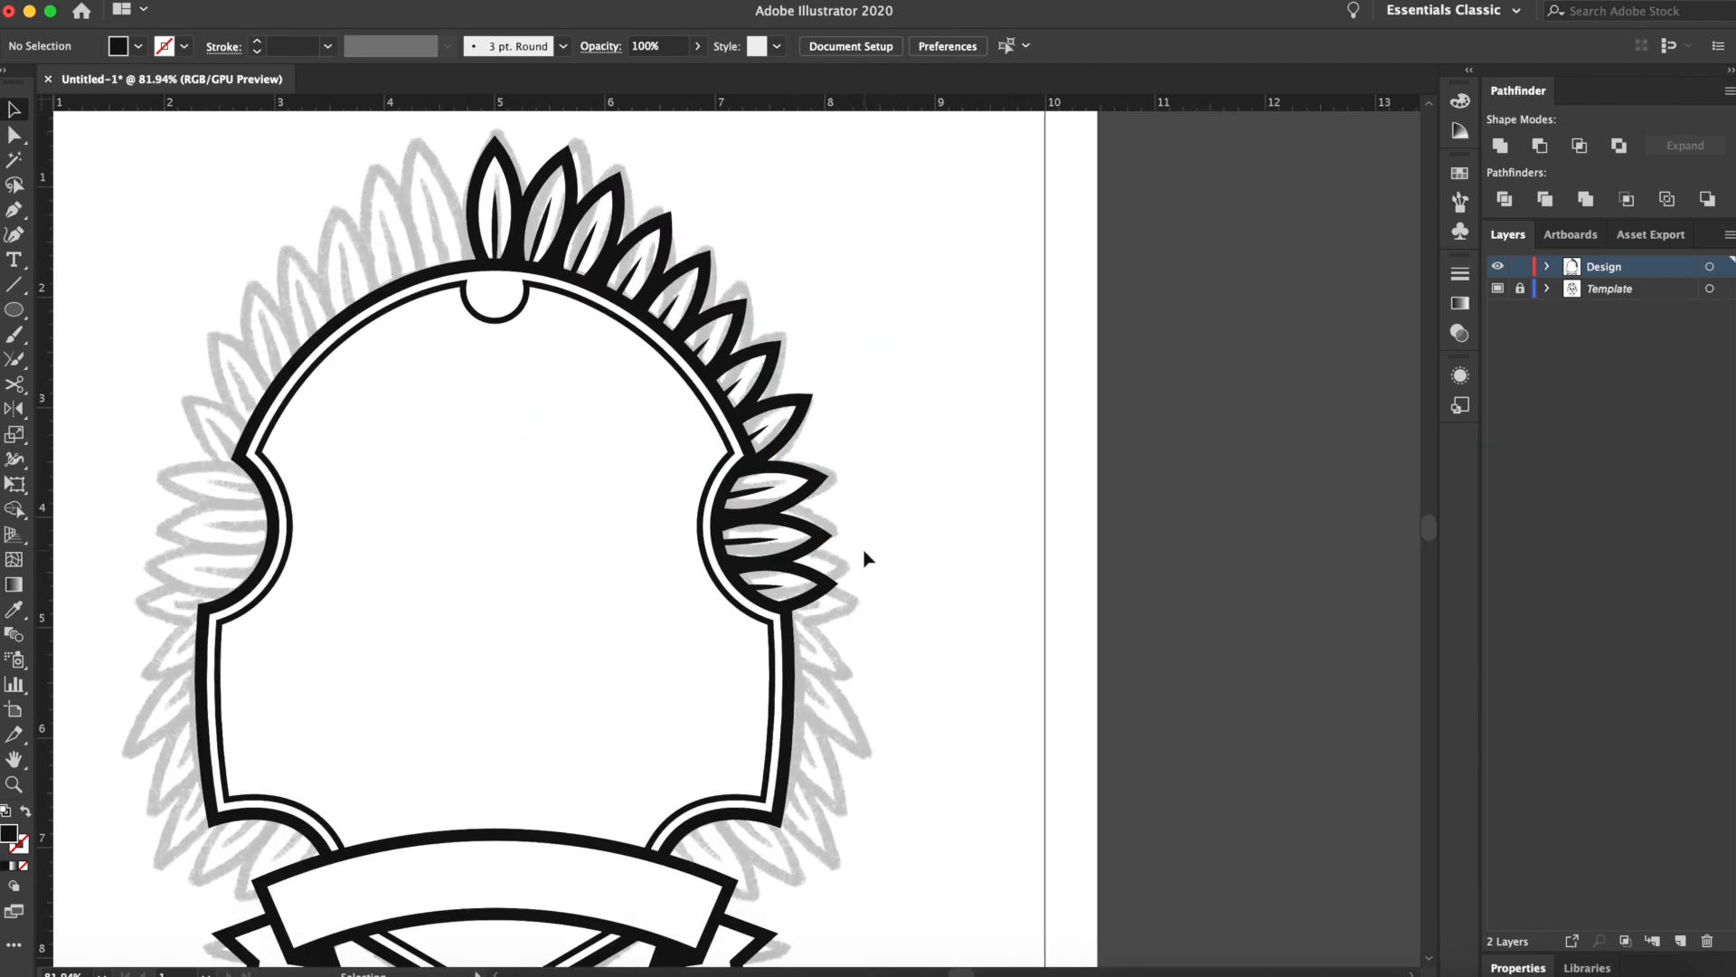
pyautogui.scroll(5, 863, 552)
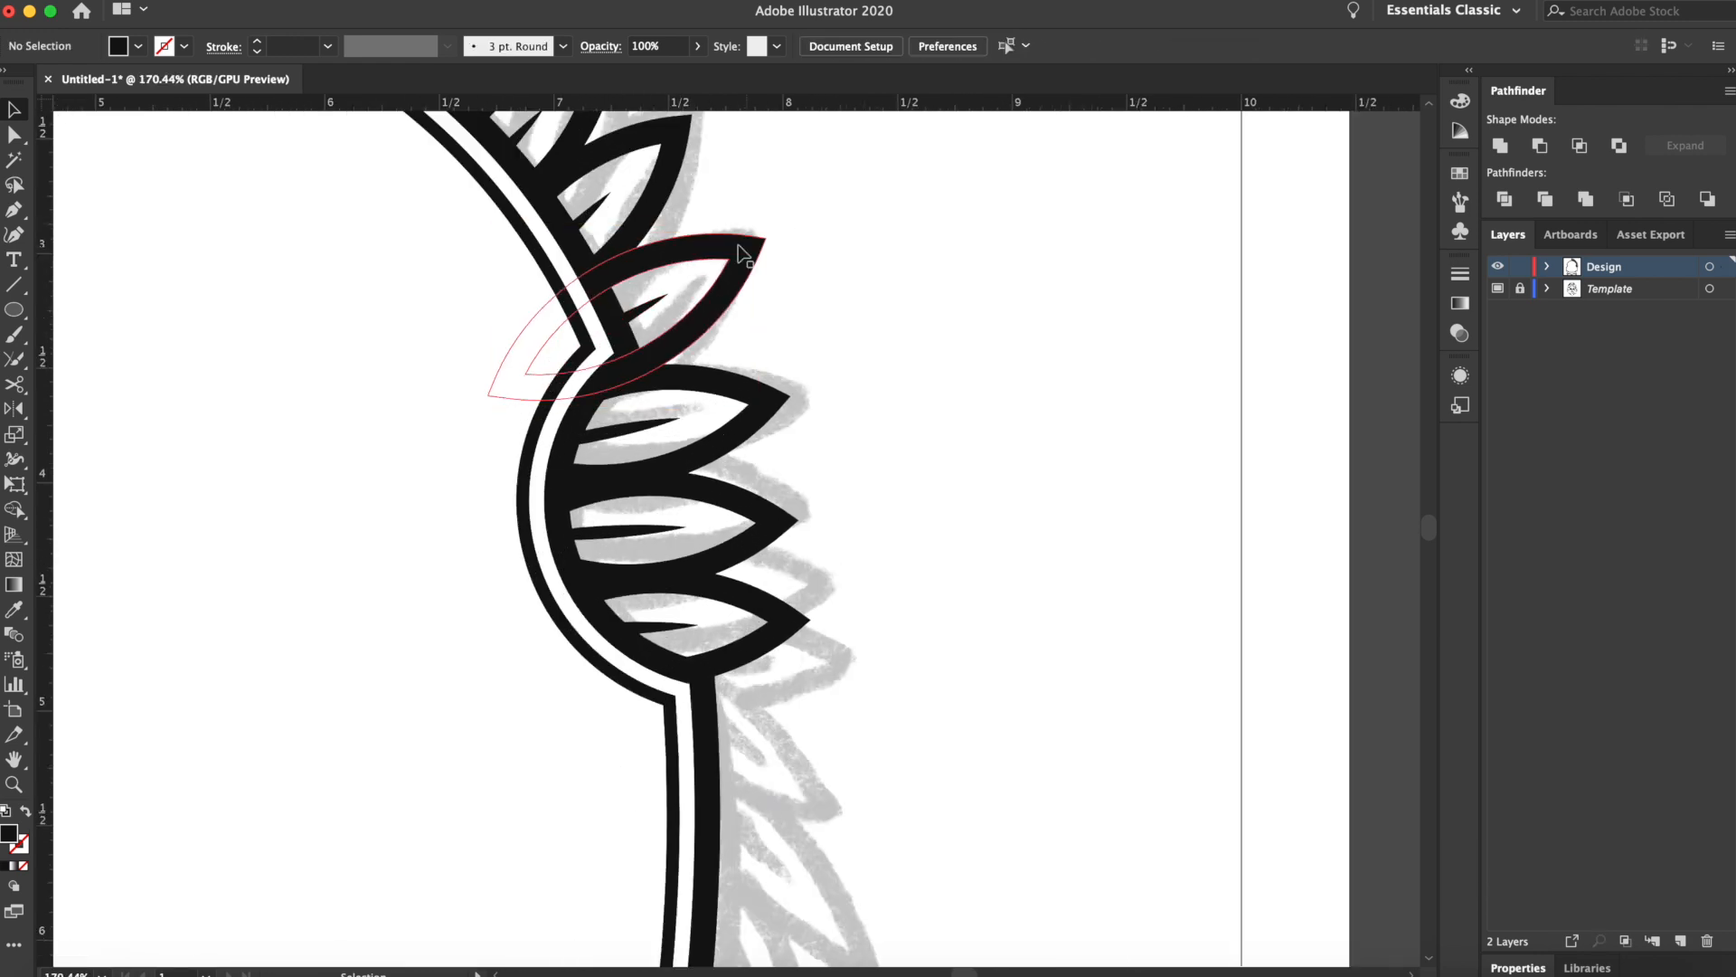
pyautogui.scroll(-5, 968, 425)
pyautogui.moveTo(779, 340); pyautogui.dragTo(809, 440)
pyautogui.moveTo(838, 376); pyautogui.dragTo(858, 405)
pyautogui.moveTo(837, 440); pyautogui.dragTo(853, 450)
pyautogui.scroll(-3, 853, 449)
pyautogui.moveTo(931, 291); pyautogui.dragTo(964, 320)
pyautogui.moveTo(885, 384); pyautogui.dragTo(859, 503)
pyautogui.scroll(-3, 859, 503)
# Rotate the last feather copies around the badge's lower right corner so they tuck behind the banner
pyautogui.moveTo(1004, 389); pyautogui.dragTo(934, 577)
pyautogui.scroll(-3, 1008, 497)
pyautogui.click(1084, 476)
pyautogui.scroll(-3, 1076, 470)
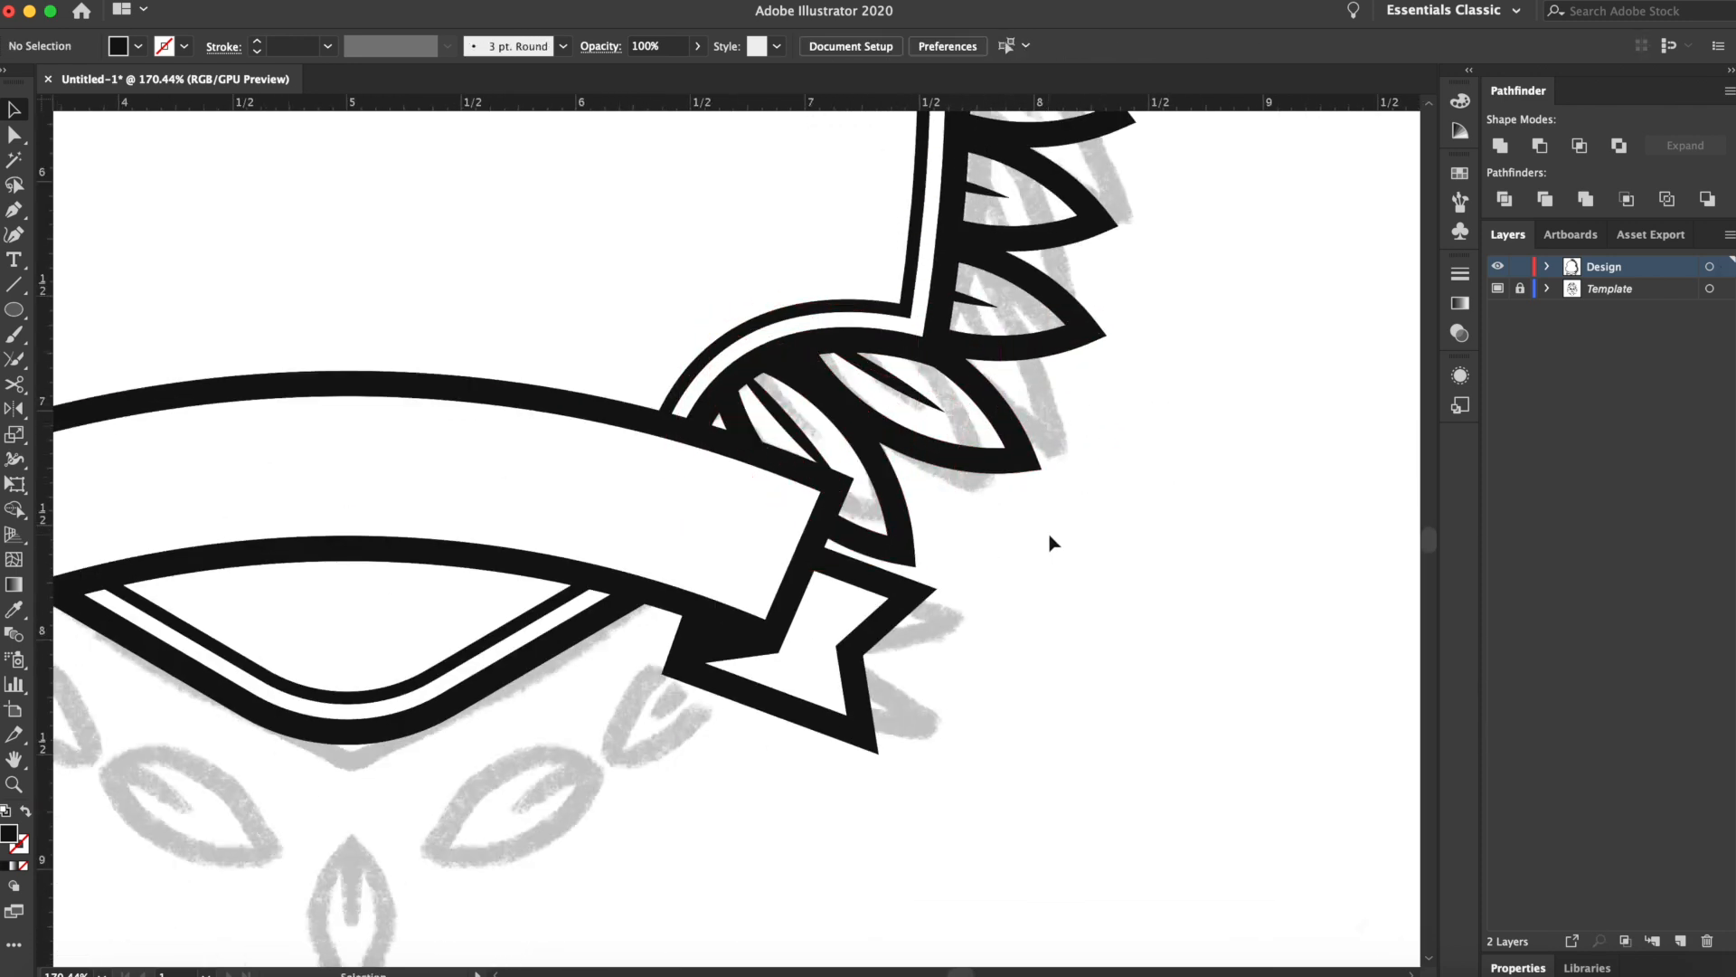
pyautogui.click(1050, 539)
# Select all the feathers on the badge's right side, leaving out the top centre one, and group them
pyautogui.scroll(-5, 895, 623)
pyautogui.click(877, 593)
pyautogui.keyDown('shift'); pyautogui.click(922, 571); pyautogui.keyUp('shift')
pyautogui.keyDown('shift'); pyautogui.click(953, 511); pyautogui.keyUp('shift')
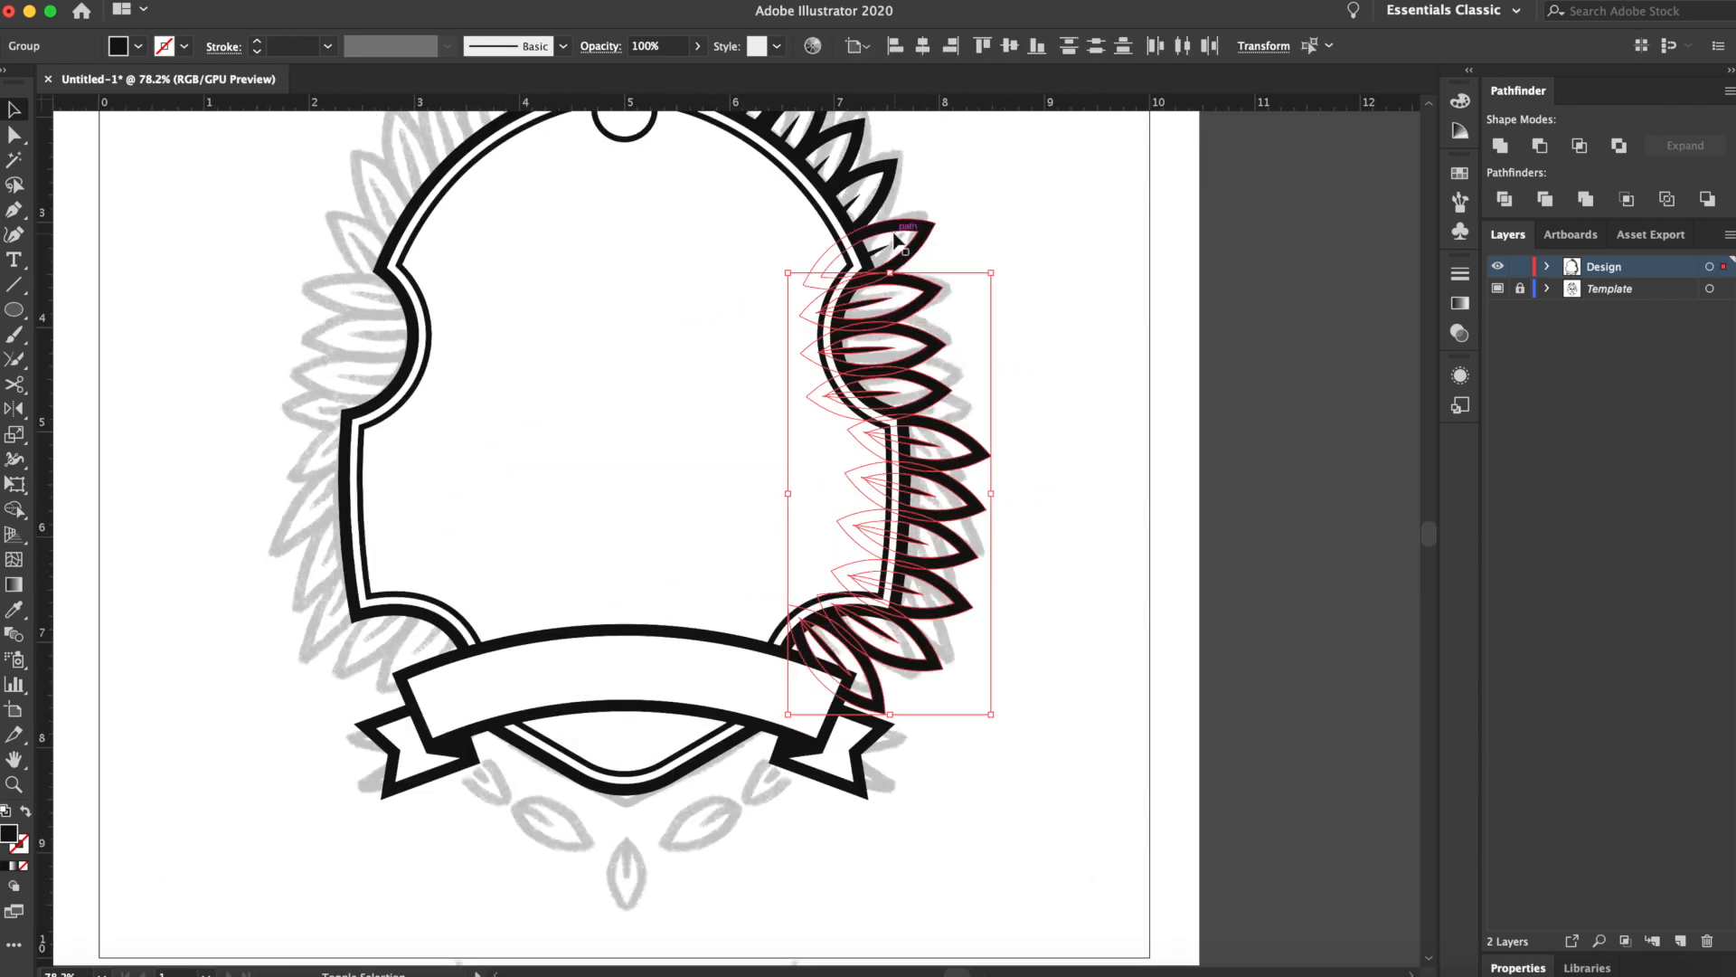
pyautogui.moveTo(894, 231); pyautogui.dragTo(894, 330)
pyautogui.keyDown('shift'); pyautogui.click(881, 267); pyautogui.keyUp('shift')
pyautogui.keyDown('shift'); pyautogui.click(830, 234); pyautogui.keyUp('shift')
pyautogui.keyDown('shift'); pyautogui.click(807, 195); pyautogui.keyUp('shift')
pyautogui.keyDown('shift'); pyautogui.click(773, 158); pyautogui.keyUp('shift')
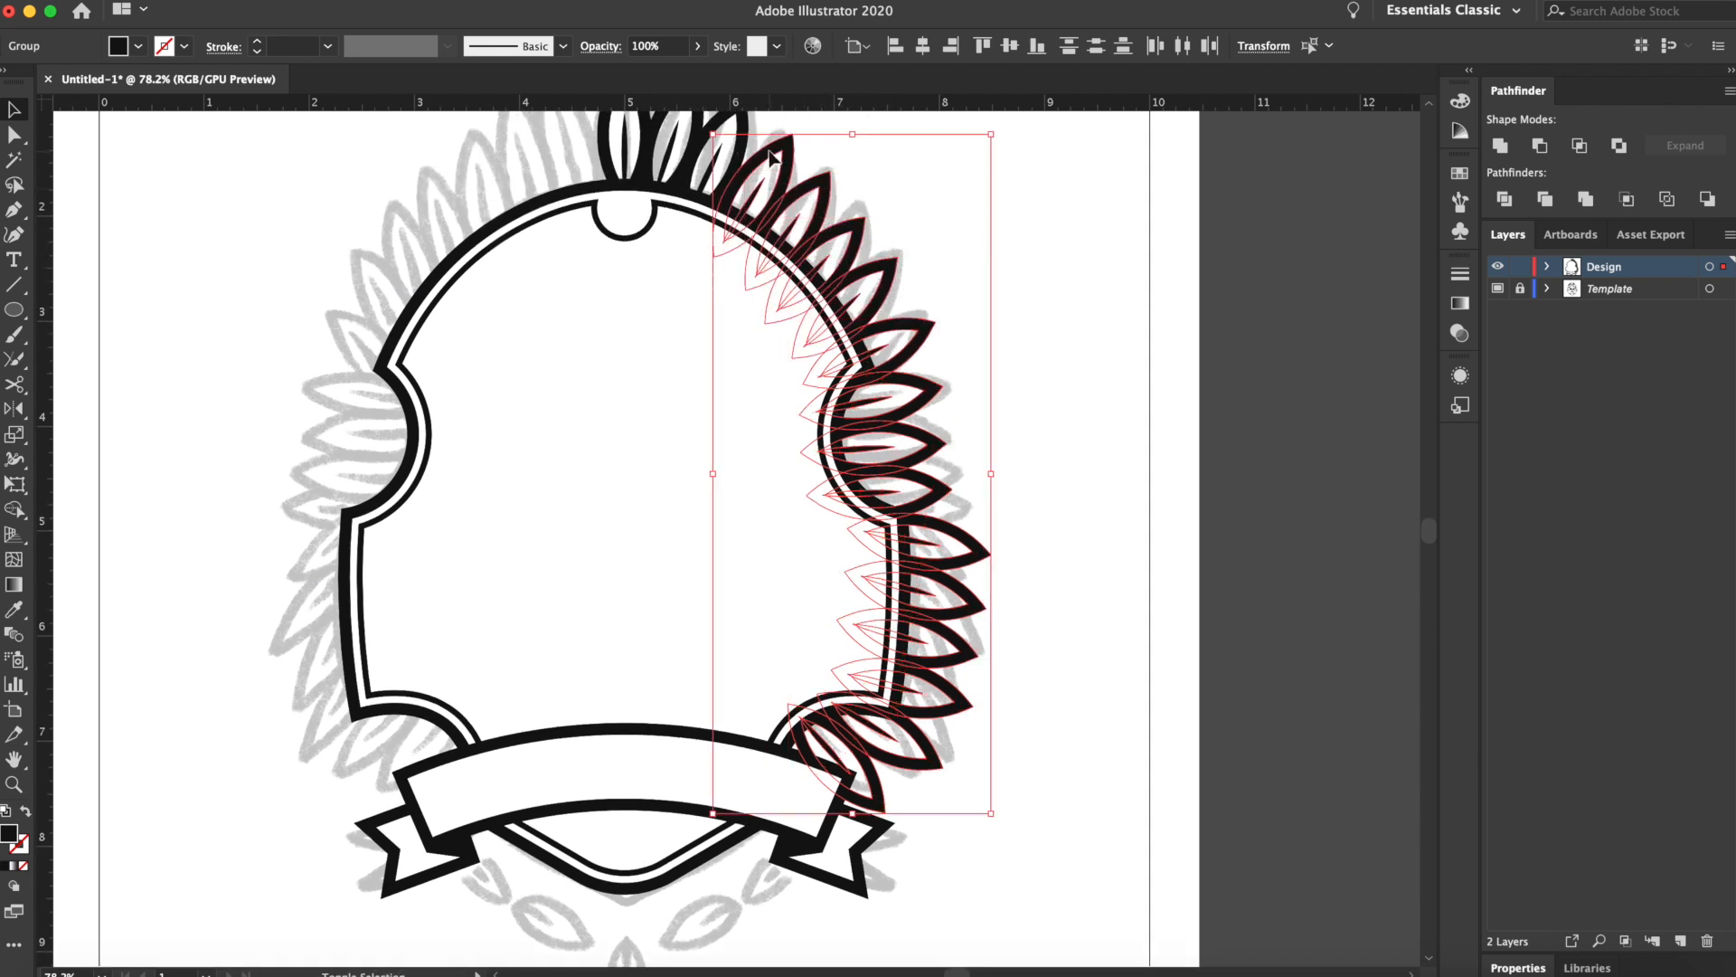
pyautogui.moveTo(717, 138); pyautogui.dragTo(757, 219)
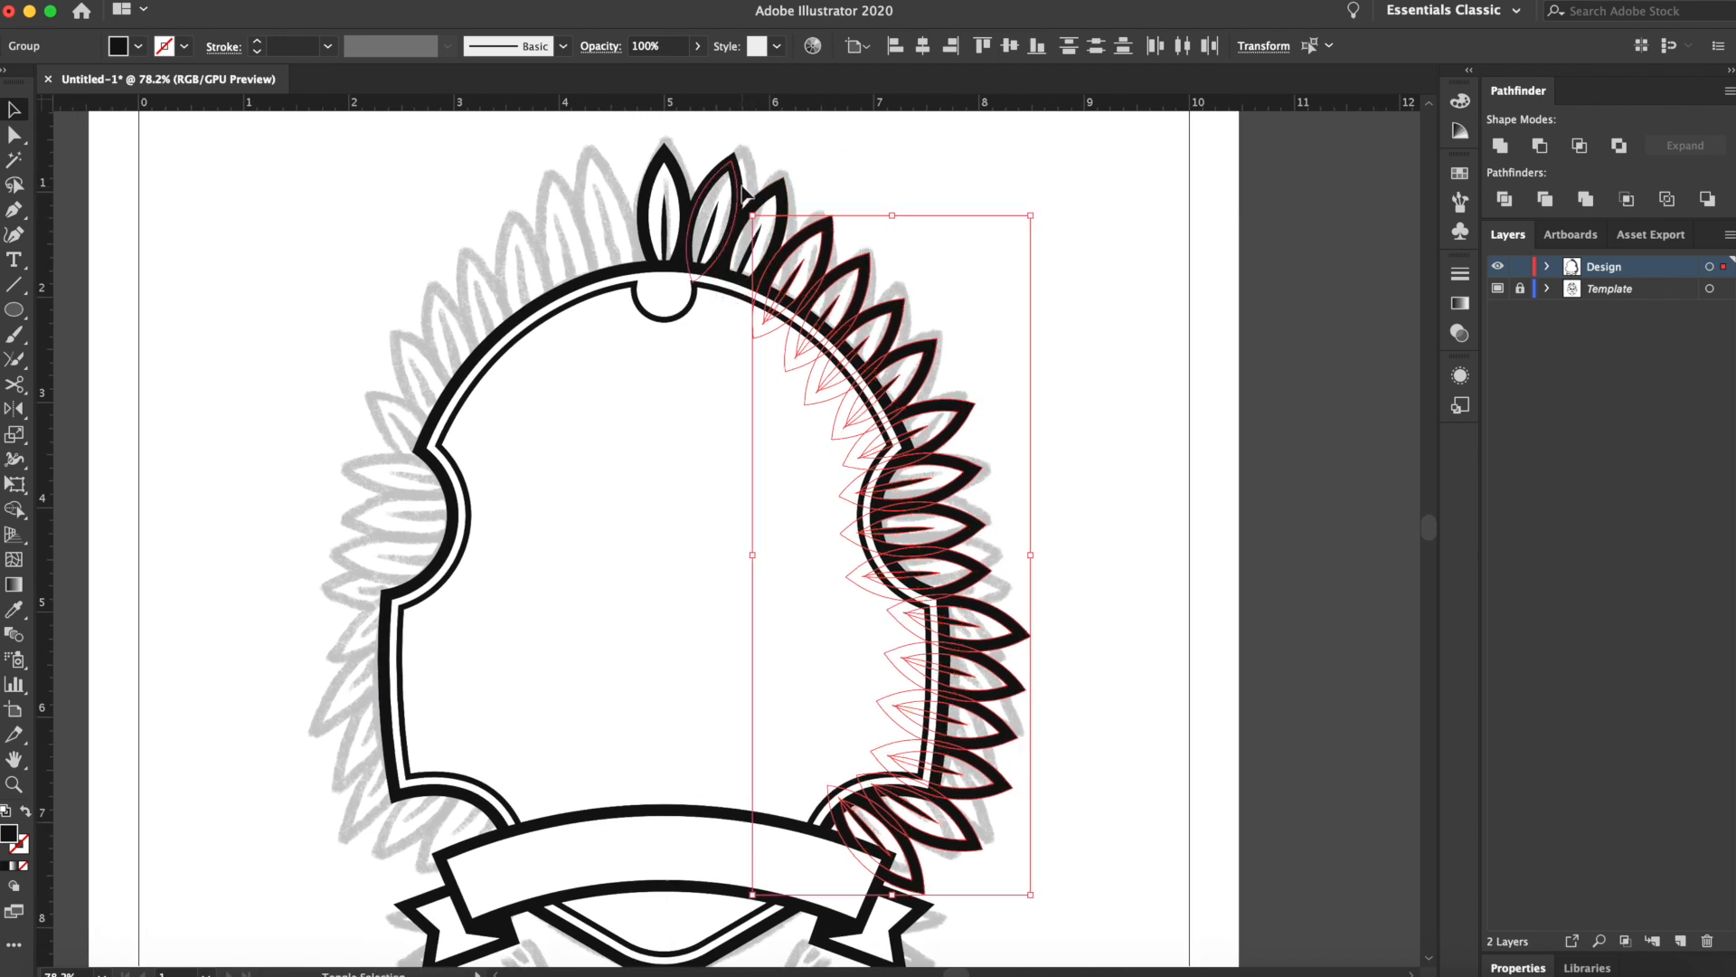
pyautogui.keyDown('shift'); pyautogui.click(741, 186); pyautogui.keyUp('shift')
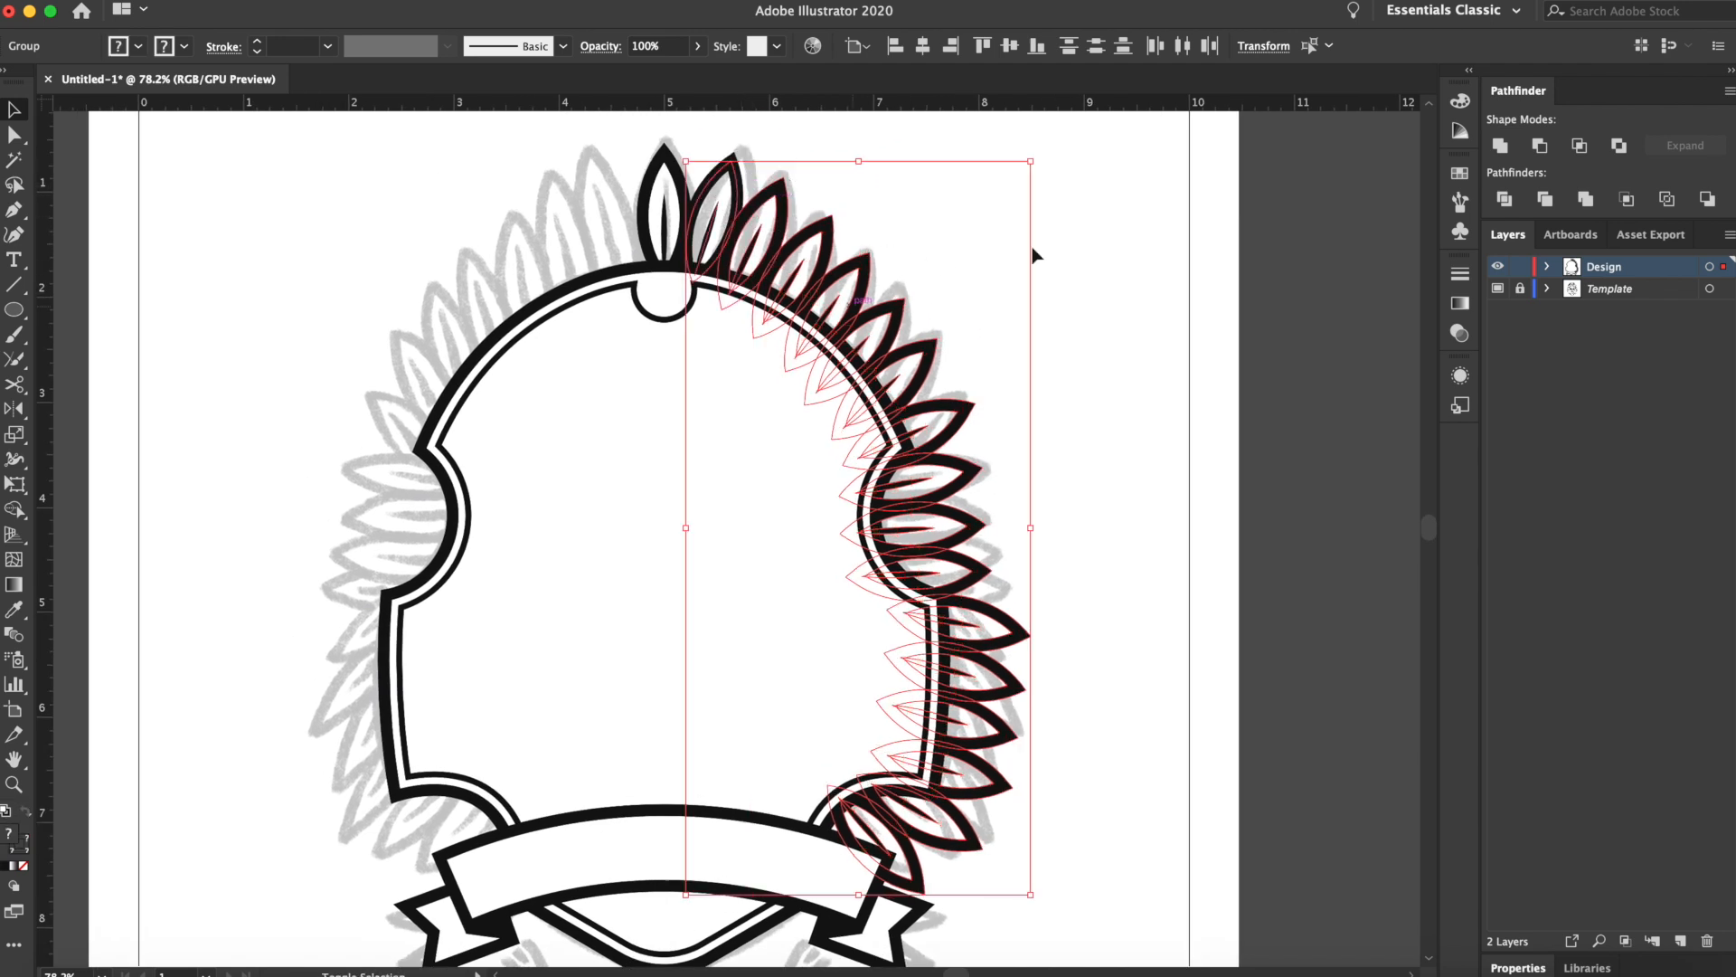
pyautogui.press('a')
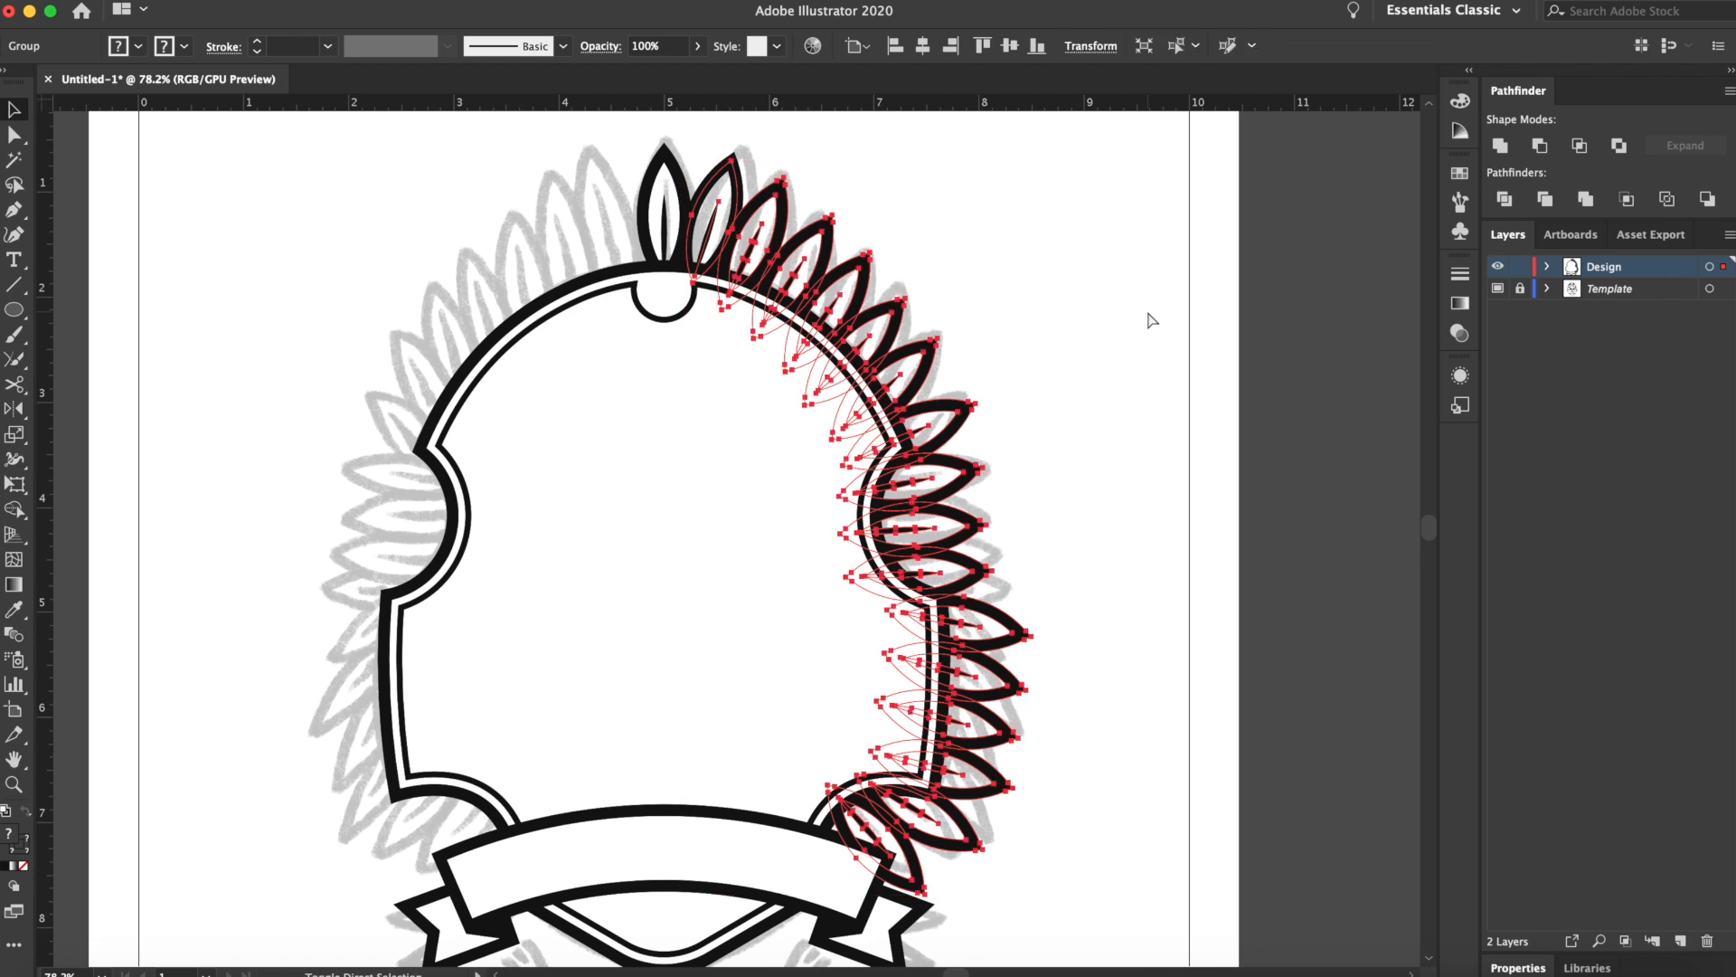
pyautogui.click(1146, 319)
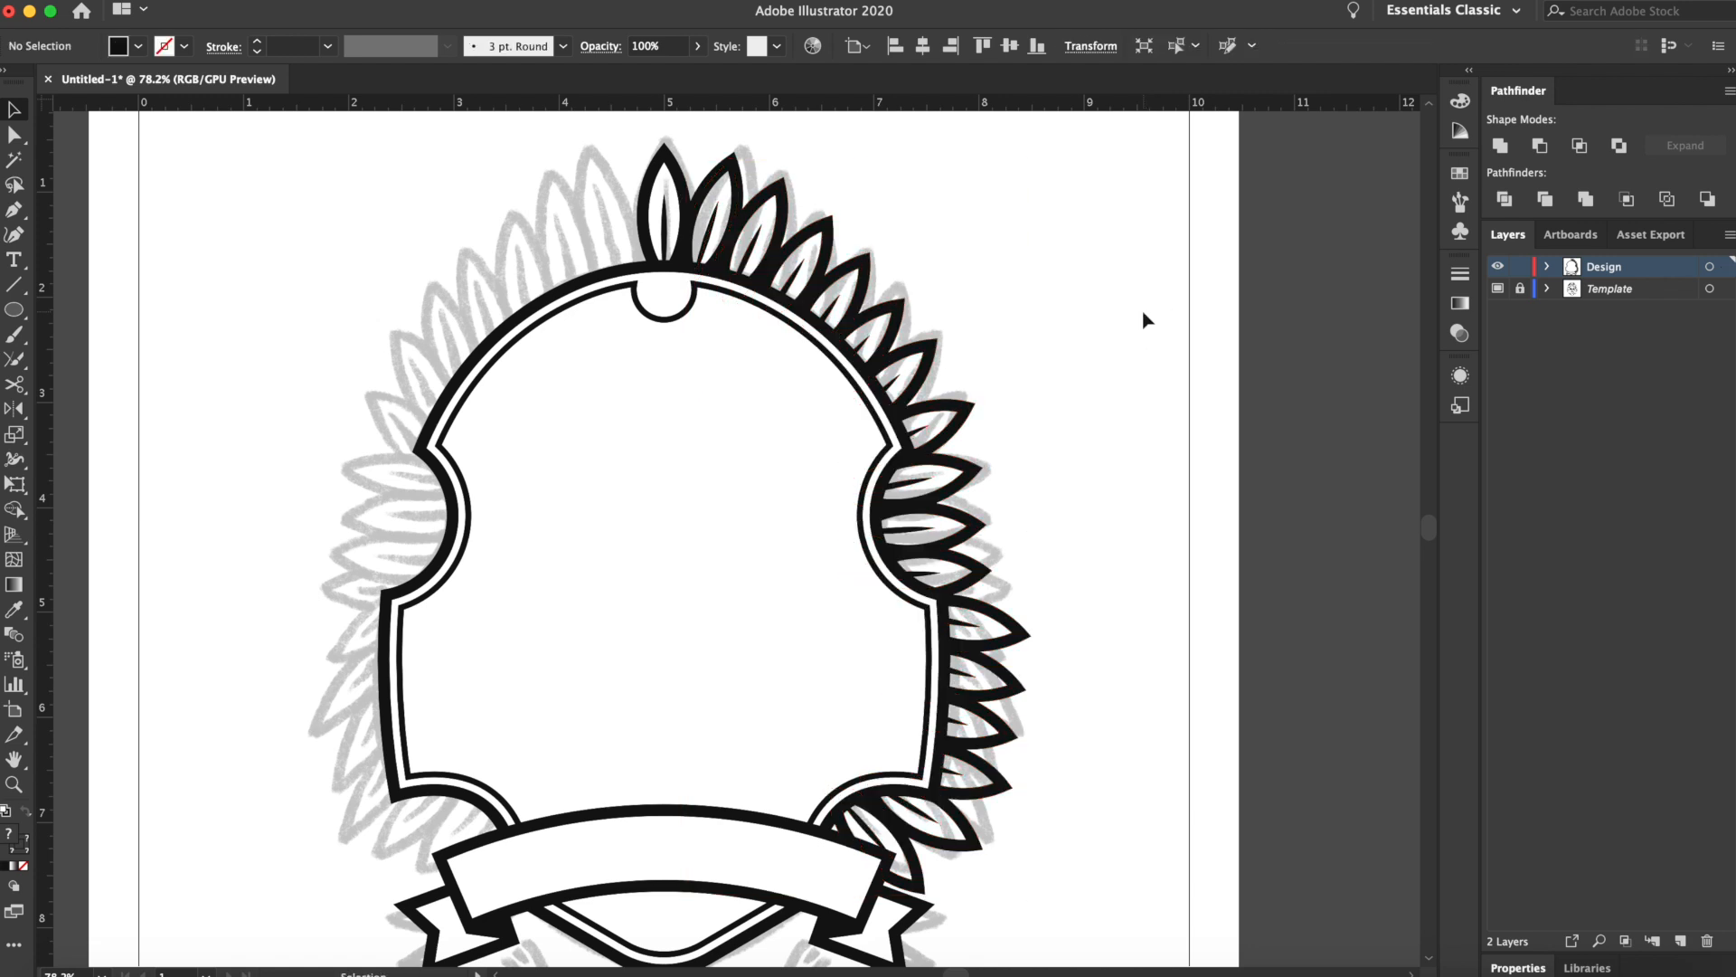
pyautogui.click(935, 351)
pyautogui.click(1067, 279)
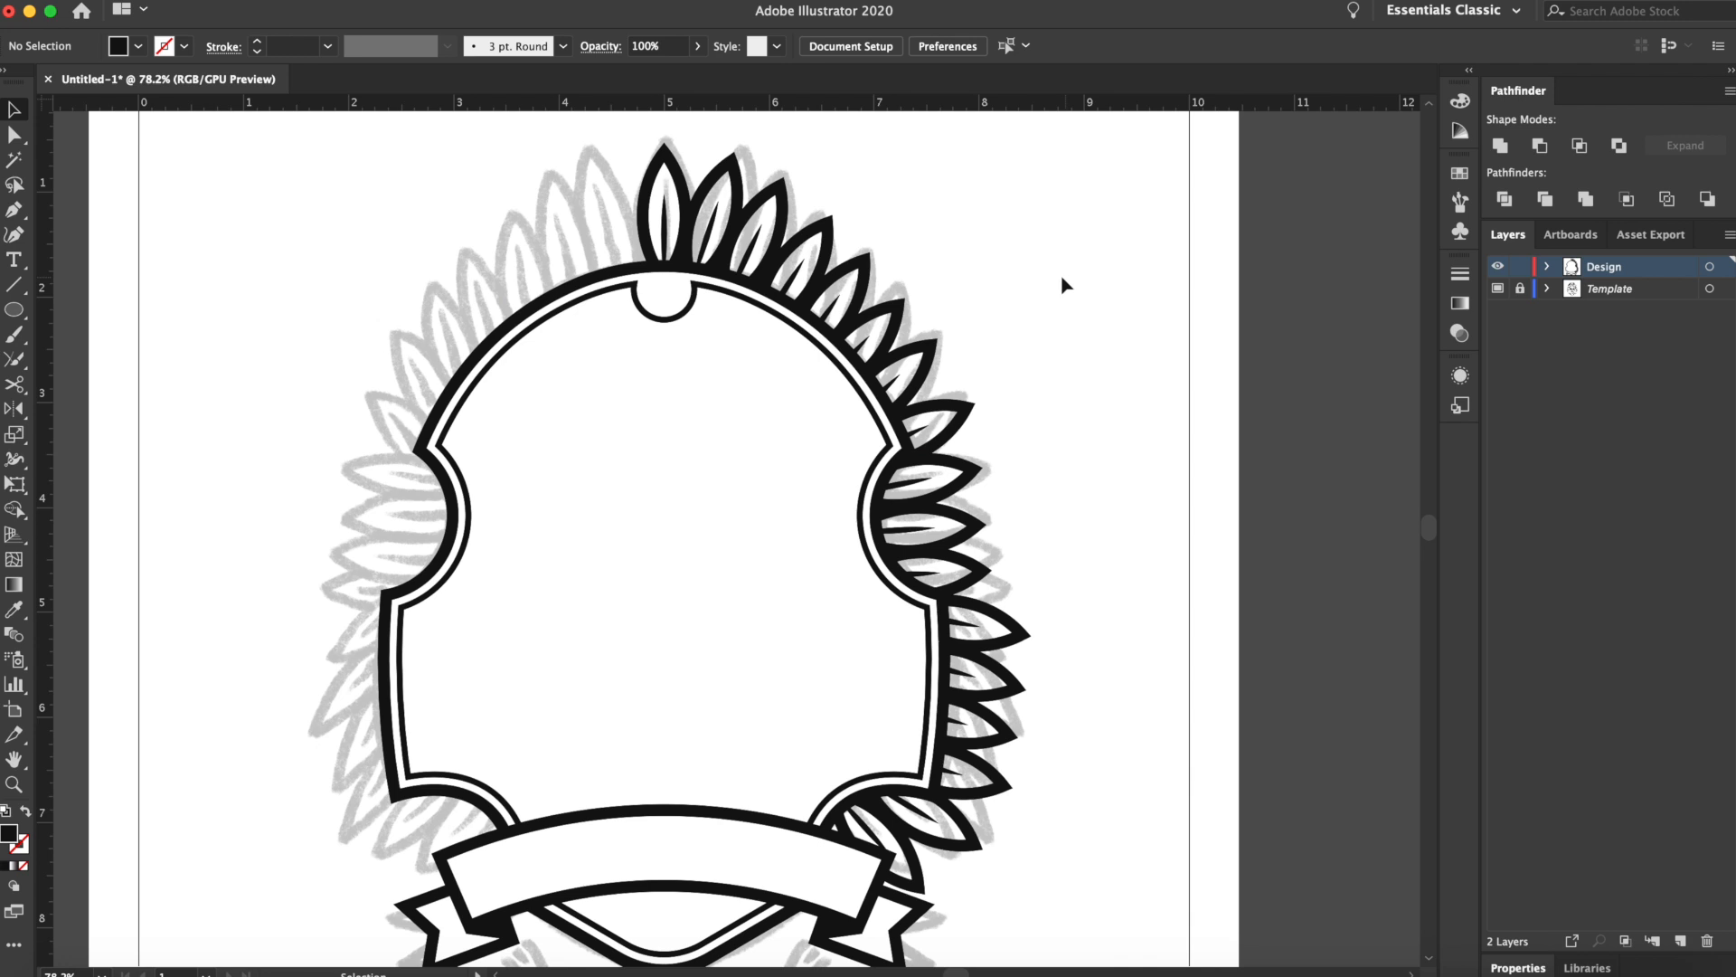
# Reflect a copy of the right feather group across the vertical axis through the badge's centre
pyautogui.click(708, 168)
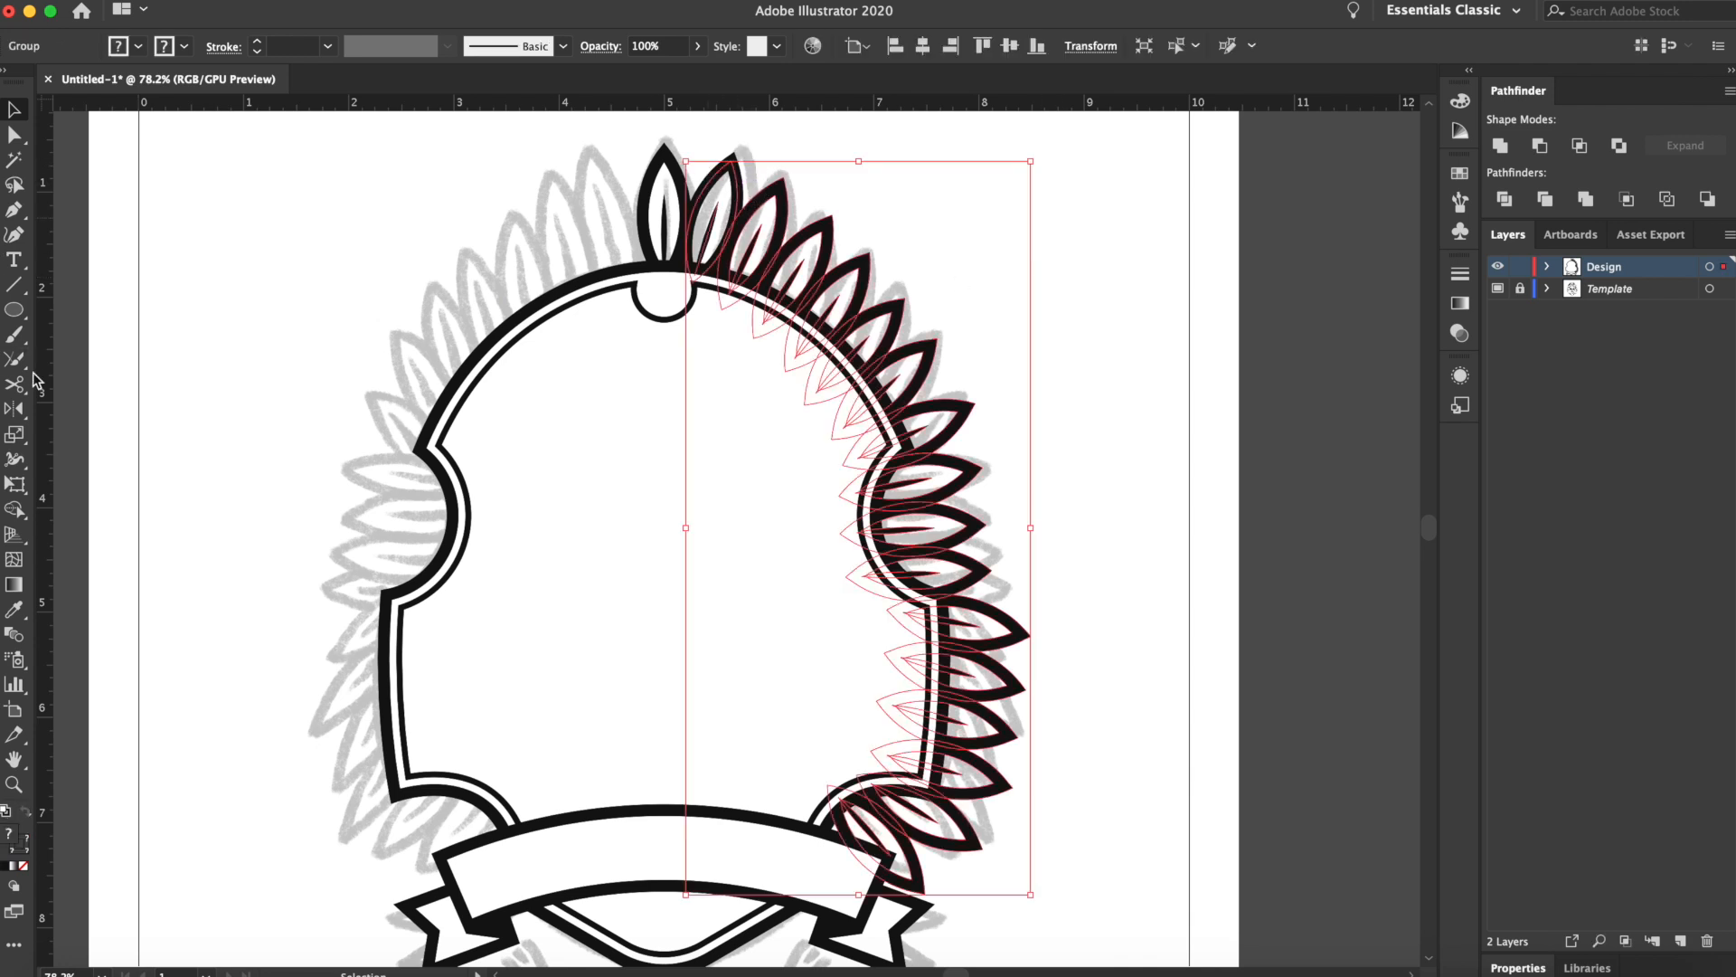
pyautogui.click(24, 415)
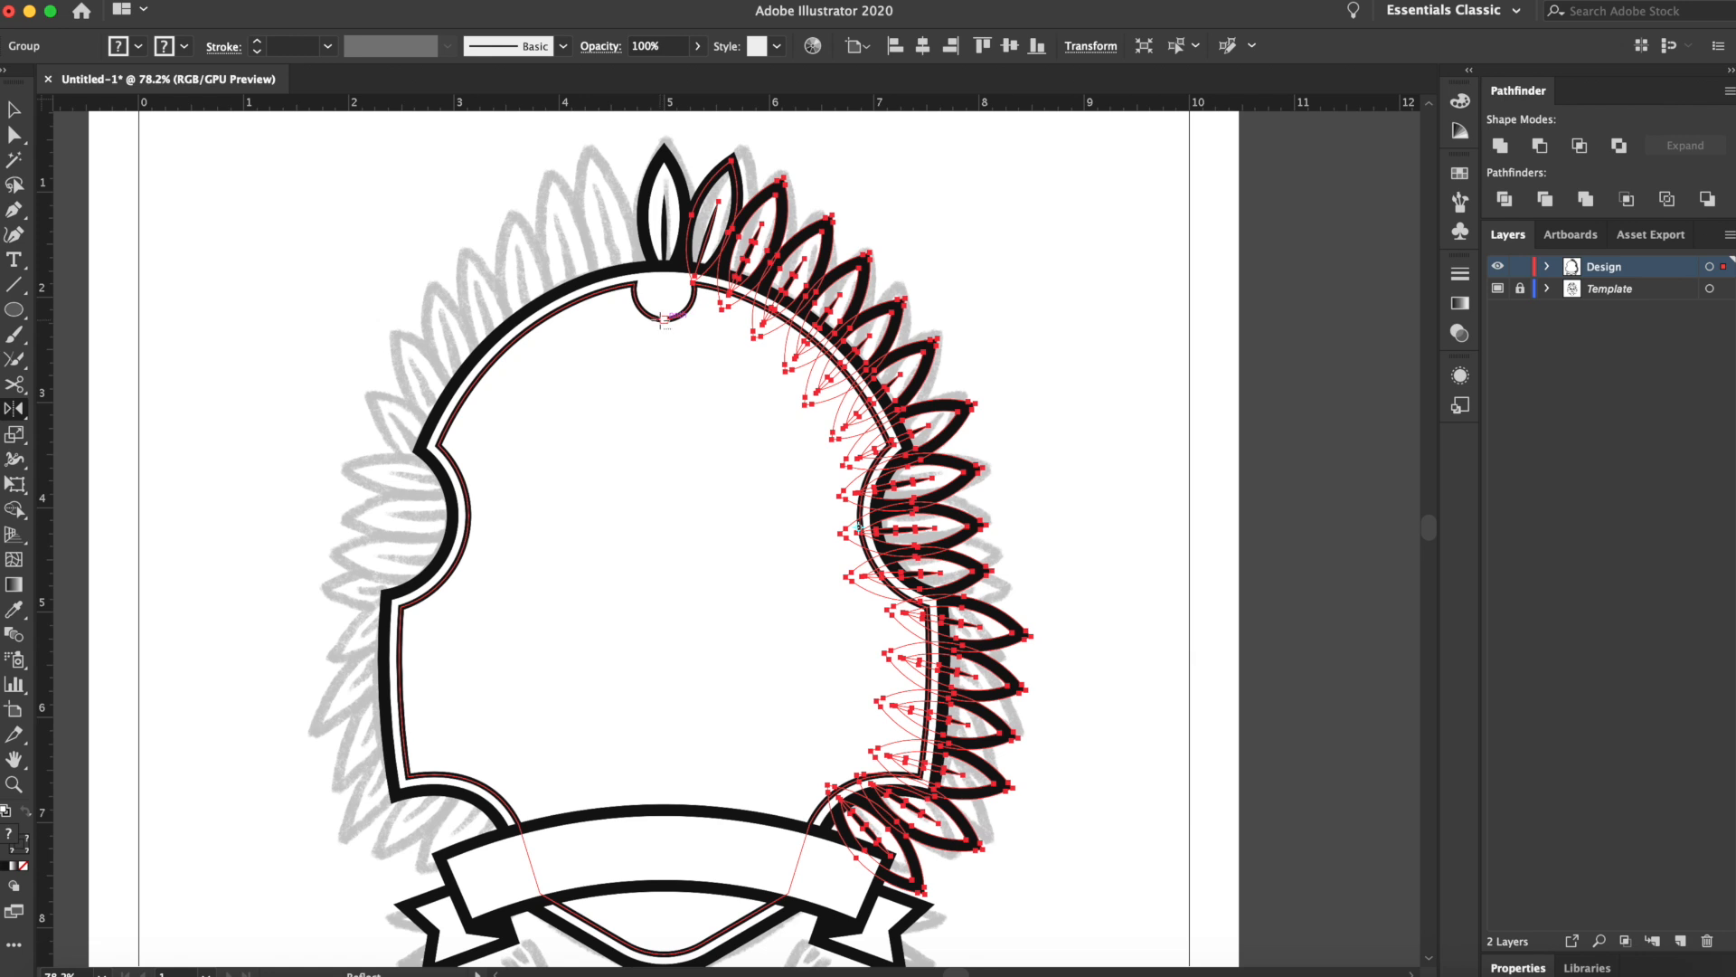
pyautogui.keyDown('alt'); pyautogui.click(663, 318); pyautogui.keyUp('alt')
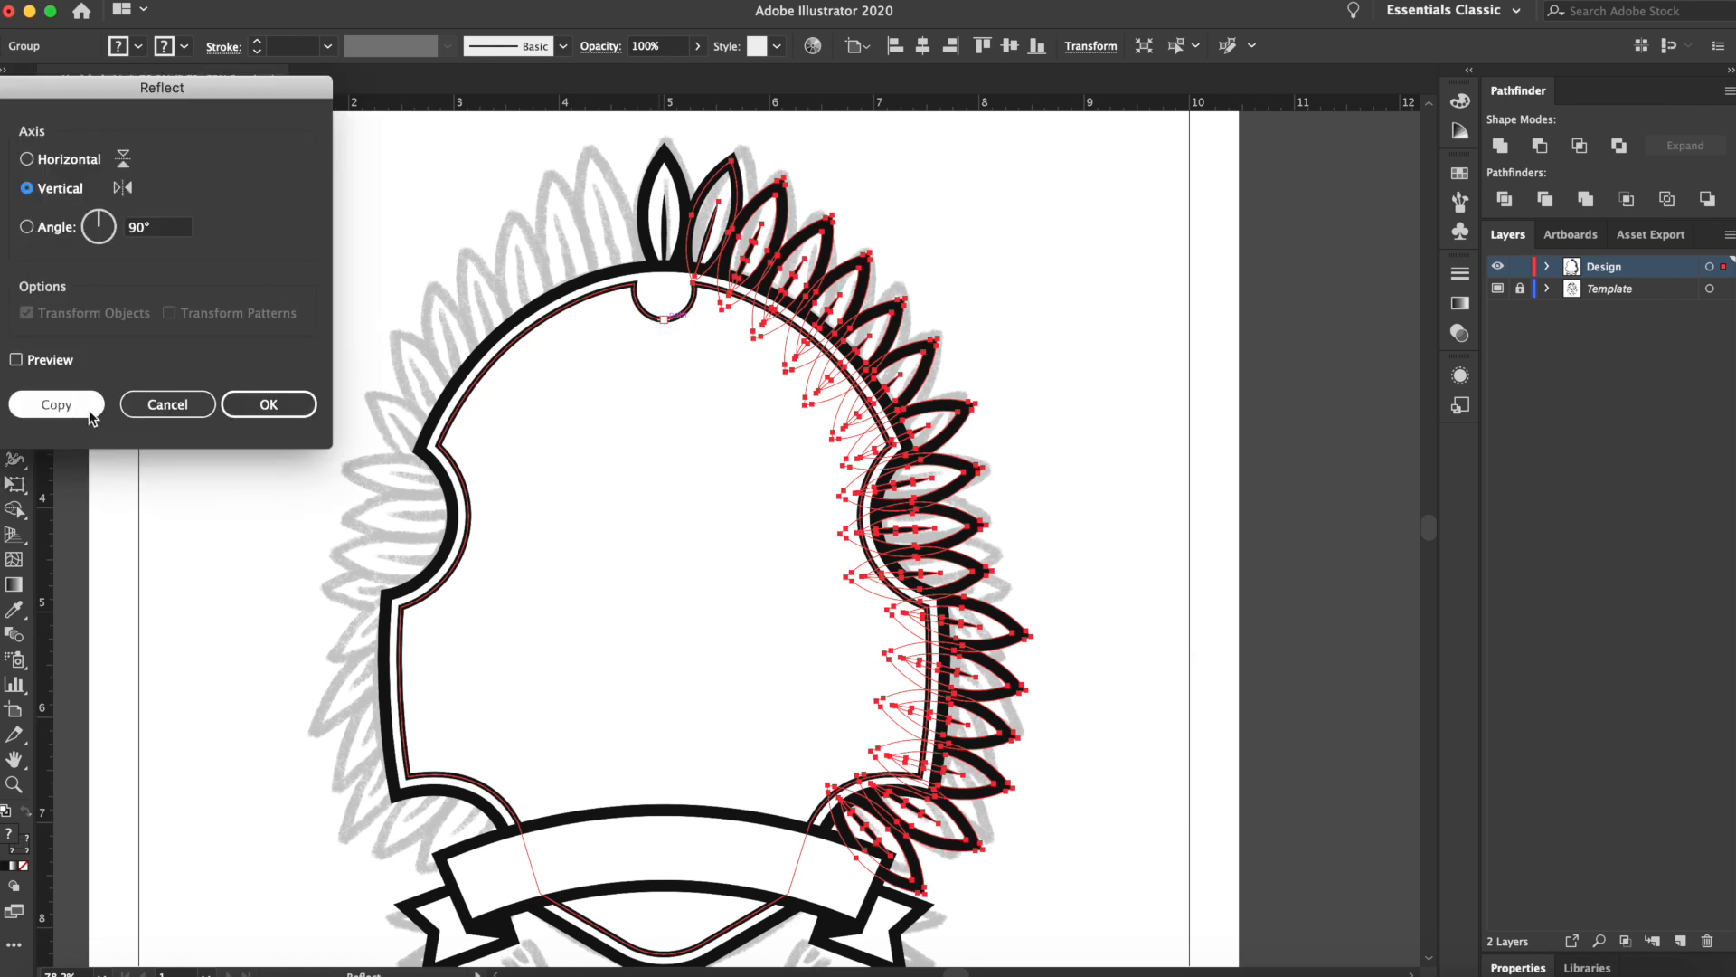
pyautogui.click(55, 404)
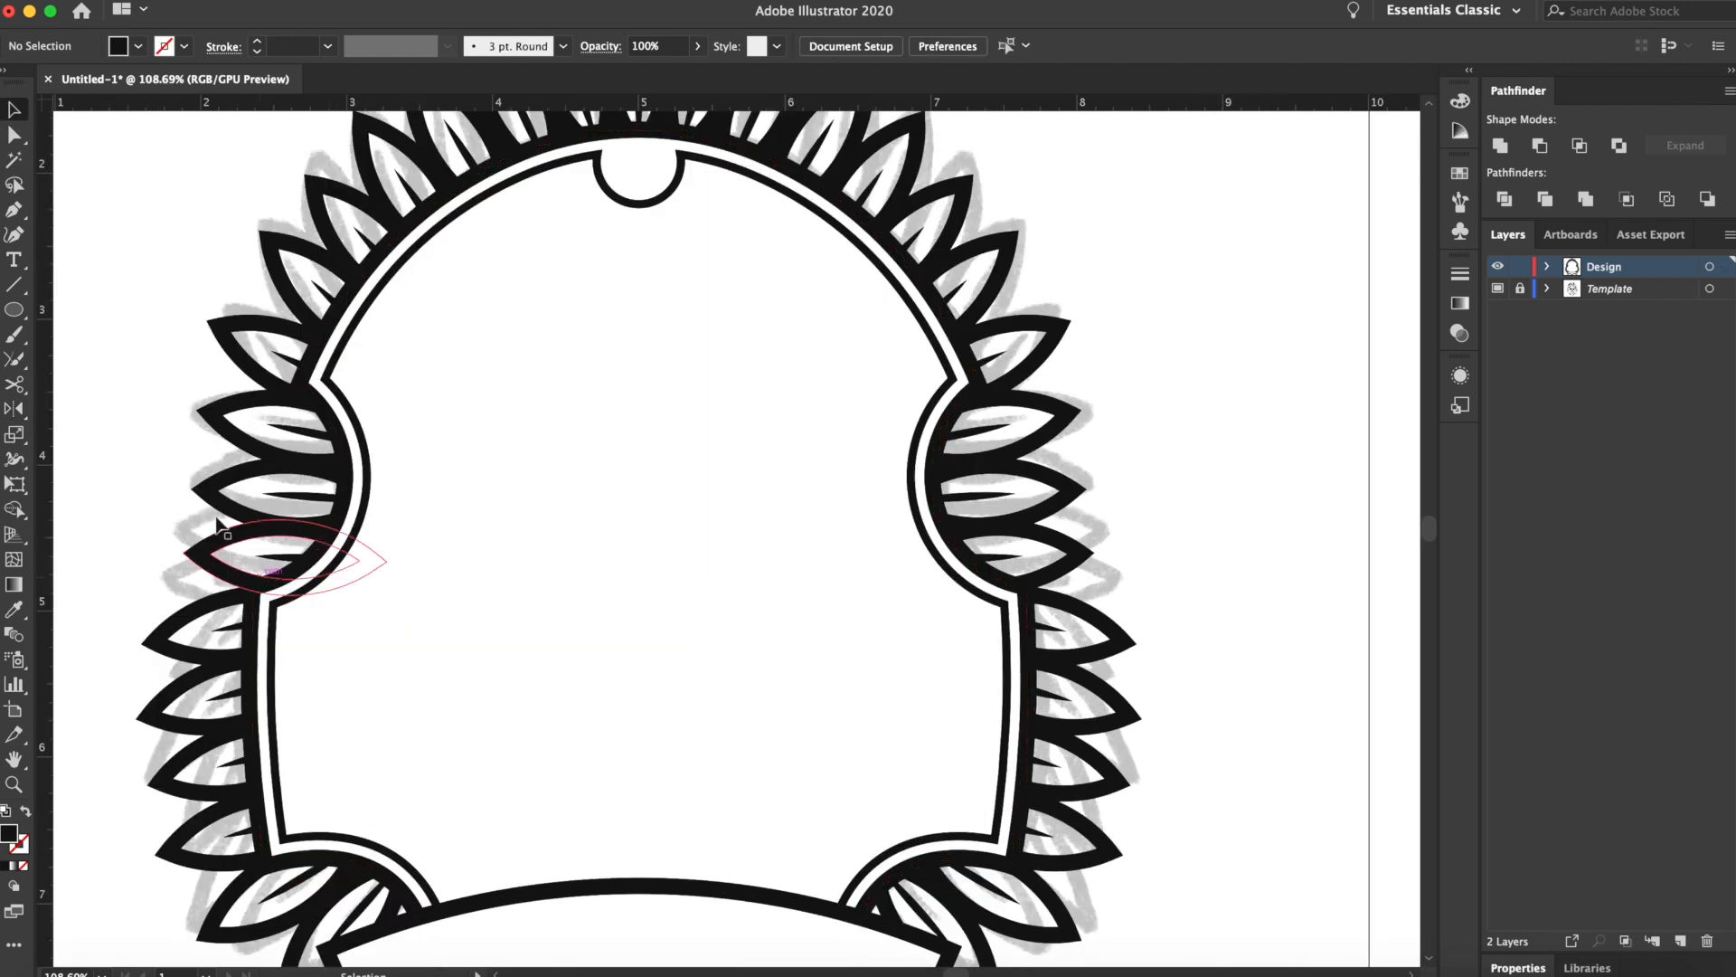
# Copy the top centre feather down to the area below the banner
pyautogui.moveTo(534, 613); pyautogui.dragTo(557, 256)
pyautogui.moveTo(625, 476); pyautogui.dragTo(682, 360)
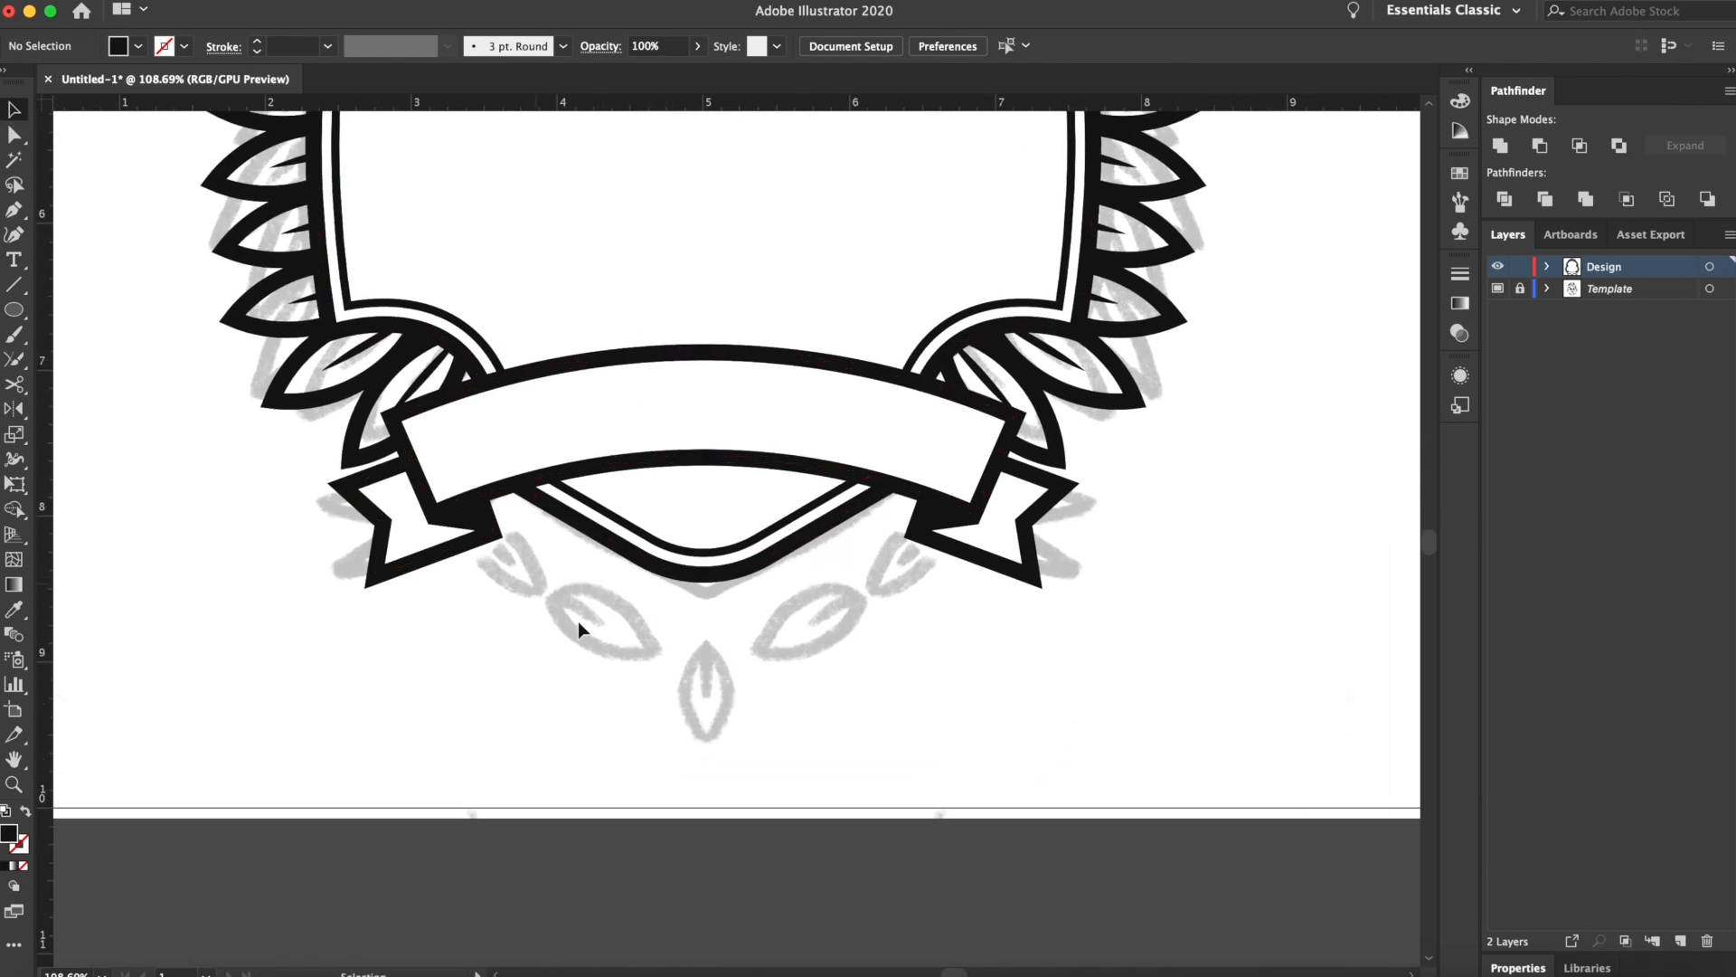
pyautogui.scroll(-2, 764, 706)
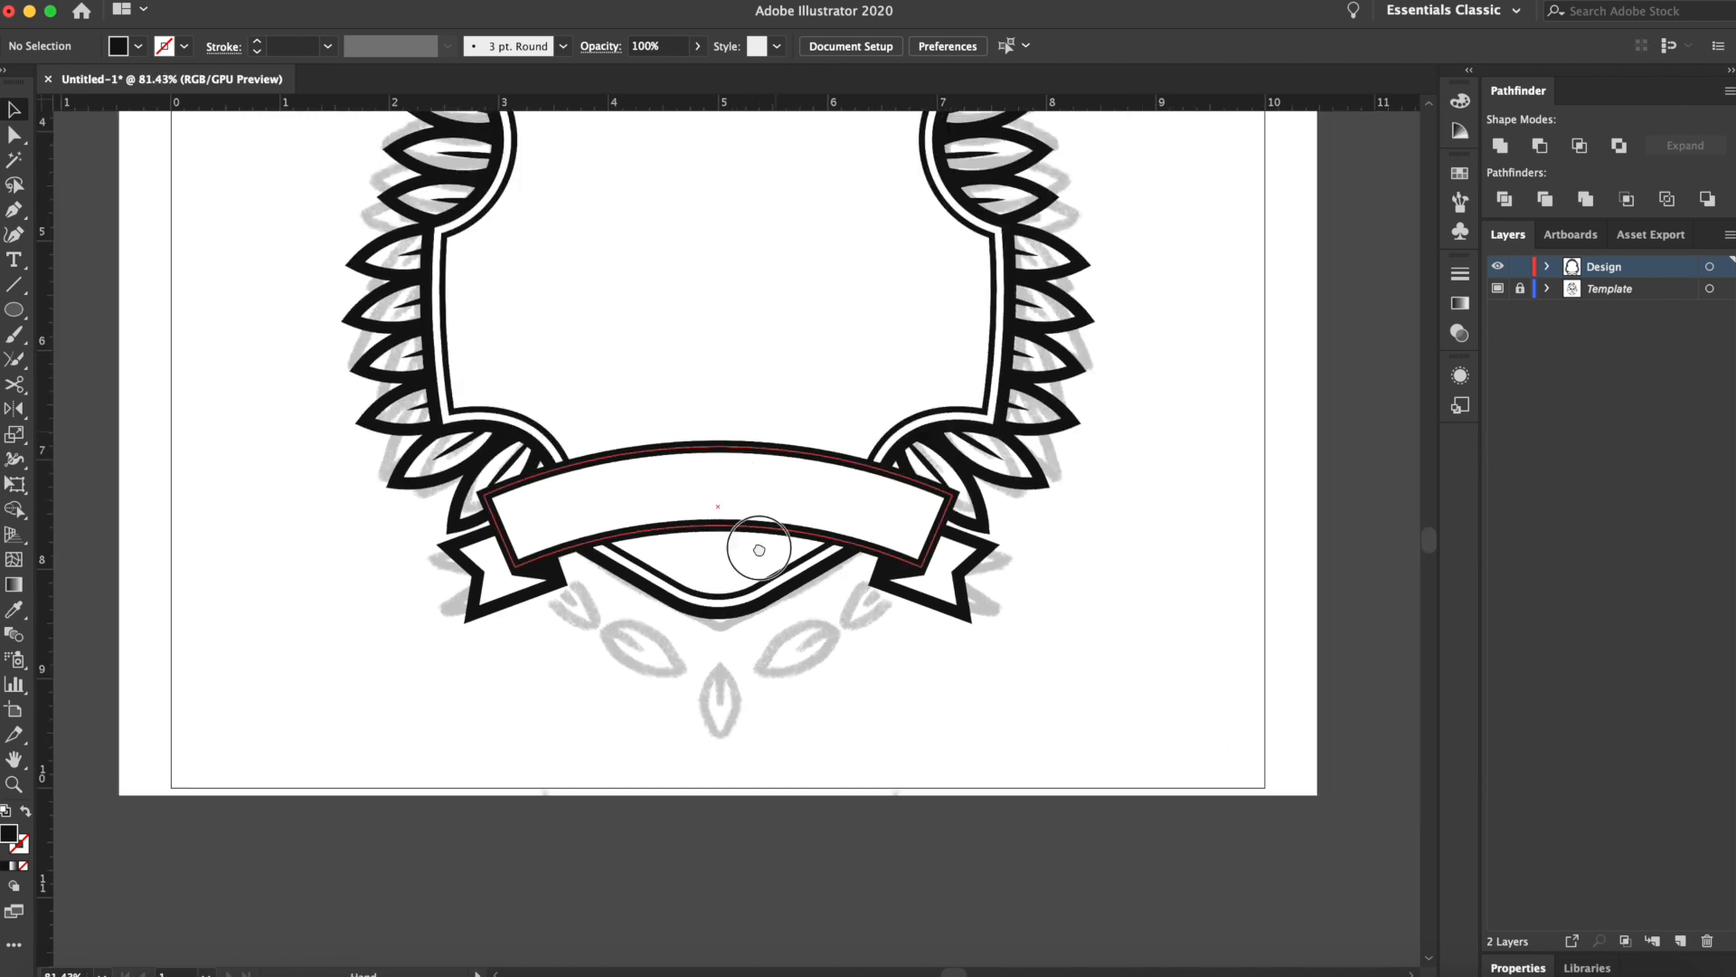
pyautogui.scroll(6, 775, 429)
pyautogui.click(689, 159)
pyautogui.moveTo(694, 168); pyautogui.dragTo(1150, 510)
pyautogui.click(1143, 353)
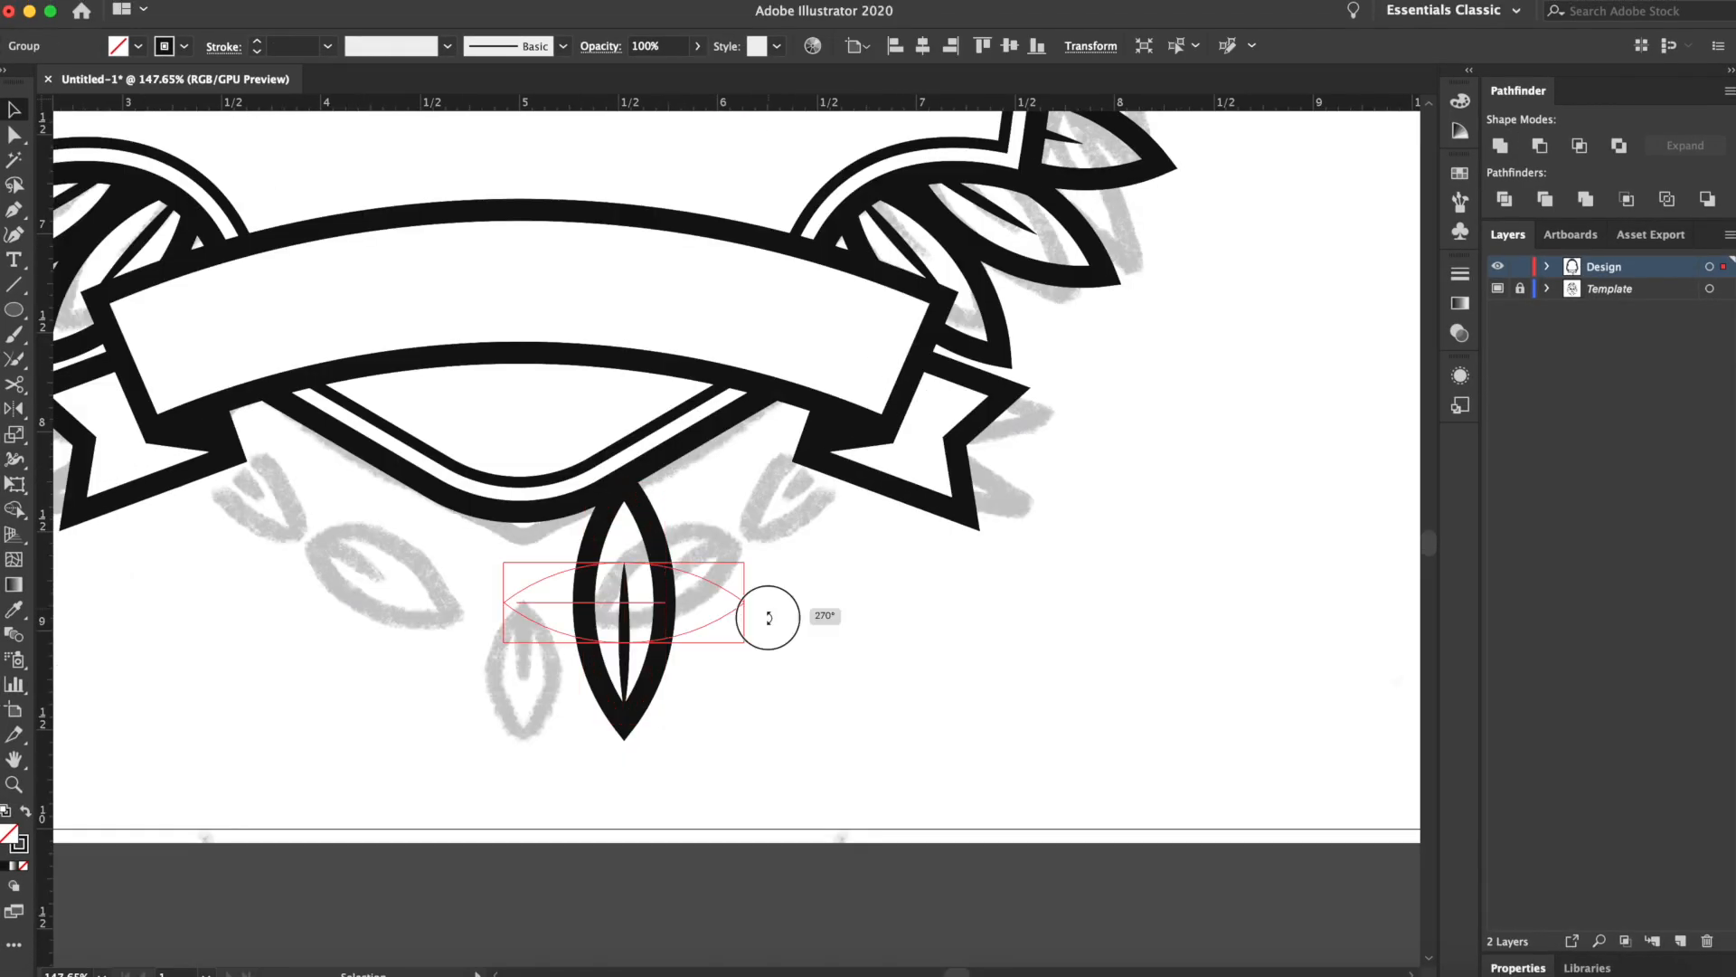
# Rotate a feather copy and place it behind the left ribbon tail, pointing down toward the badge's lower tip
pyautogui.moveTo(766, 613); pyautogui.dragTo(423, 456)
pyautogui.press('Escape')
pyautogui.moveTo(453, 473); pyautogui.dragTo(502, 486)
pyautogui.click(427, 554)
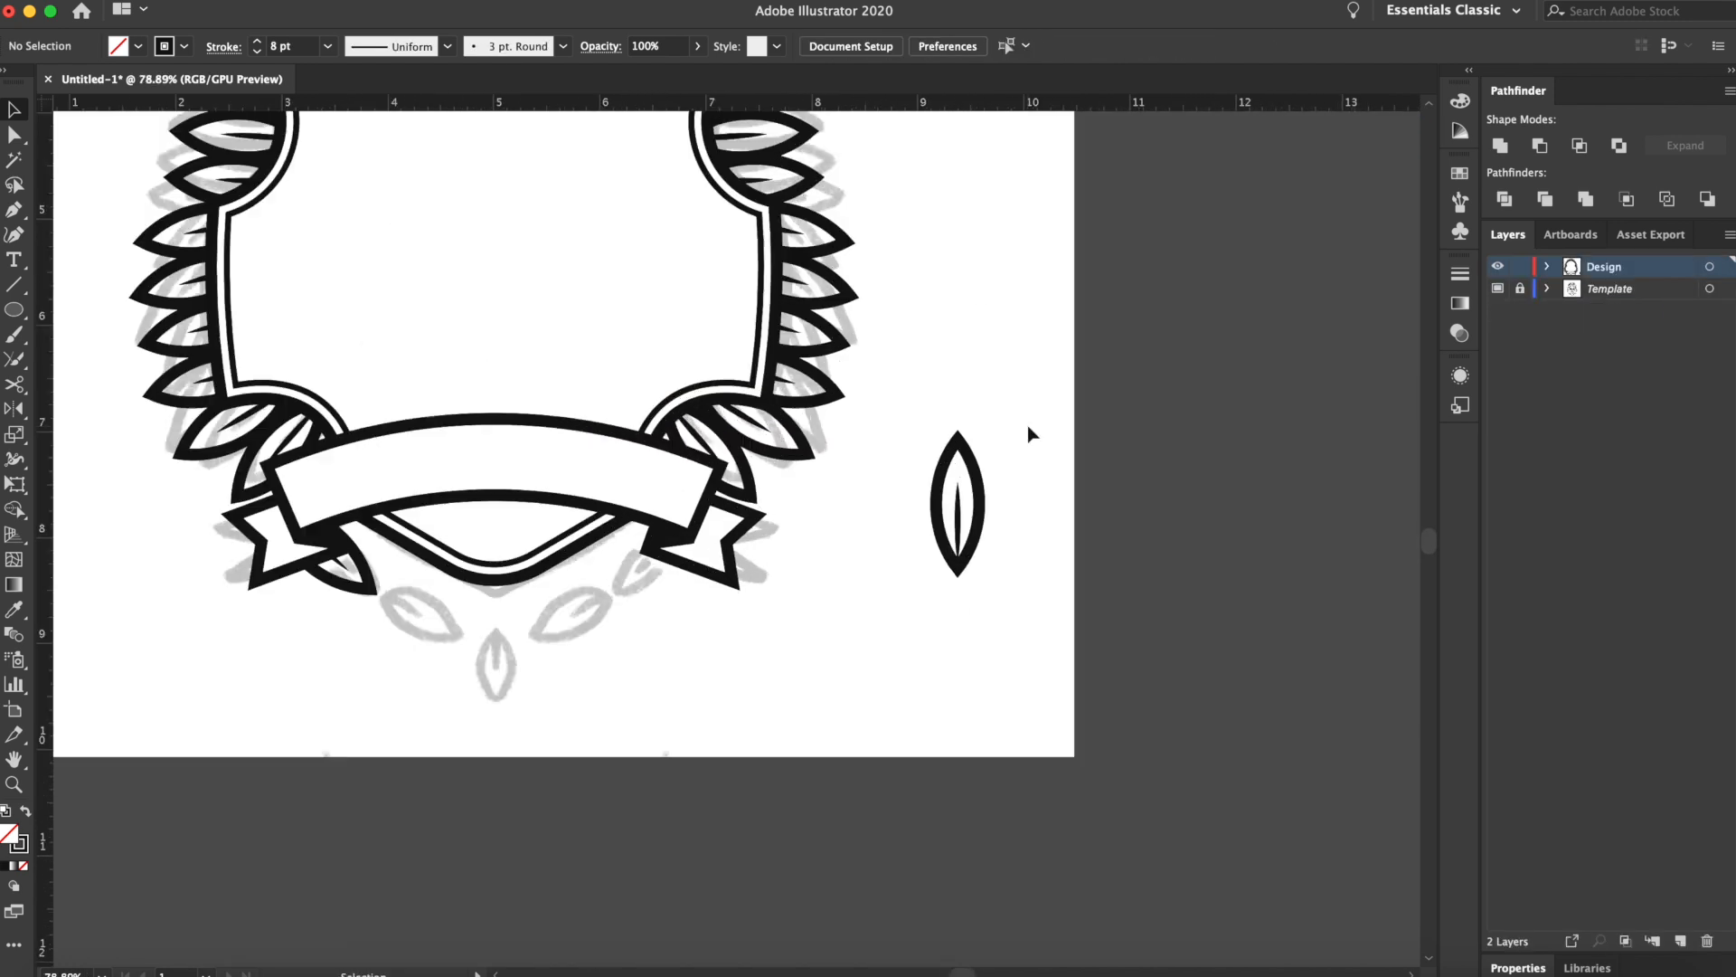
# Move the upright feather into the leaf area below the banner and change its stacking order
pyautogui.moveTo(960, 542); pyautogui.dragTo(402, 523)
pyautogui.rightClick(442, 493)
pyautogui.rightClick(441, 522)
pyautogui.moveTo(504, 756)
pyautogui.click(737, 828)
pyautogui.click(77, 439)
# Fit the upright leaf to the central sketched leaf at the badge's lower tip and delete the old leaf by the left ribbon tail
pyautogui.click(484, 517)
pyautogui.doubleClick(403, 516)
pyautogui.scroll(3, 725, 450)
pyautogui.click(596, 453)
pyautogui.moveTo(605, 364); pyautogui.dragTo(510, 526)
pyautogui.click(338, 311)
pyautogui.press('Delete')
# Try to place a rotated leaf copy beside the left ribbon tail and expand its outline, and delete it
pyautogui.doubleClick(570, 465)
pyautogui.click(237, 1)
pyautogui.click(289, 97)
pyautogui.moveTo(588, 443); pyautogui.dragTo(382, 385)
pyautogui.moveTo(389, 317); pyautogui.dragTo(322, 337)
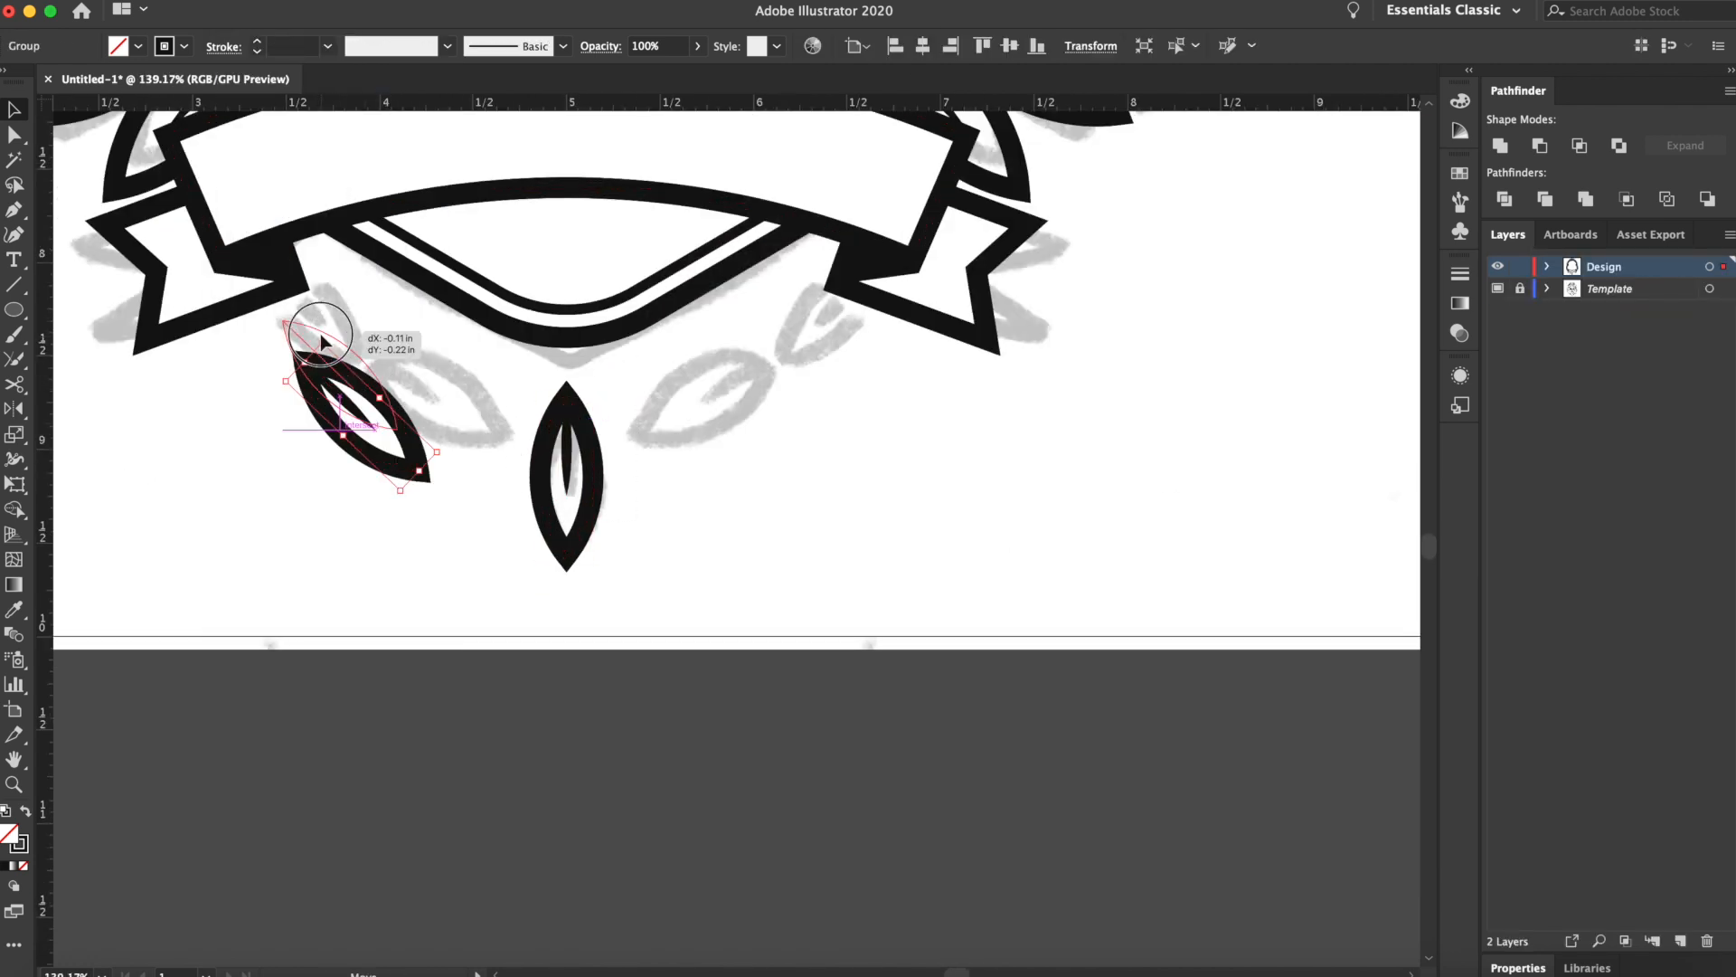
pyautogui.press('super+z')
pyautogui.click(237, 2)
pyautogui.click(237, 1)
pyautogui.click(291, 209)
pyautogui.press('Return')
pyautogui.press('super+z')
pyautogui.moveTo(402, 511); pyautogui.dragTo(444, 477)
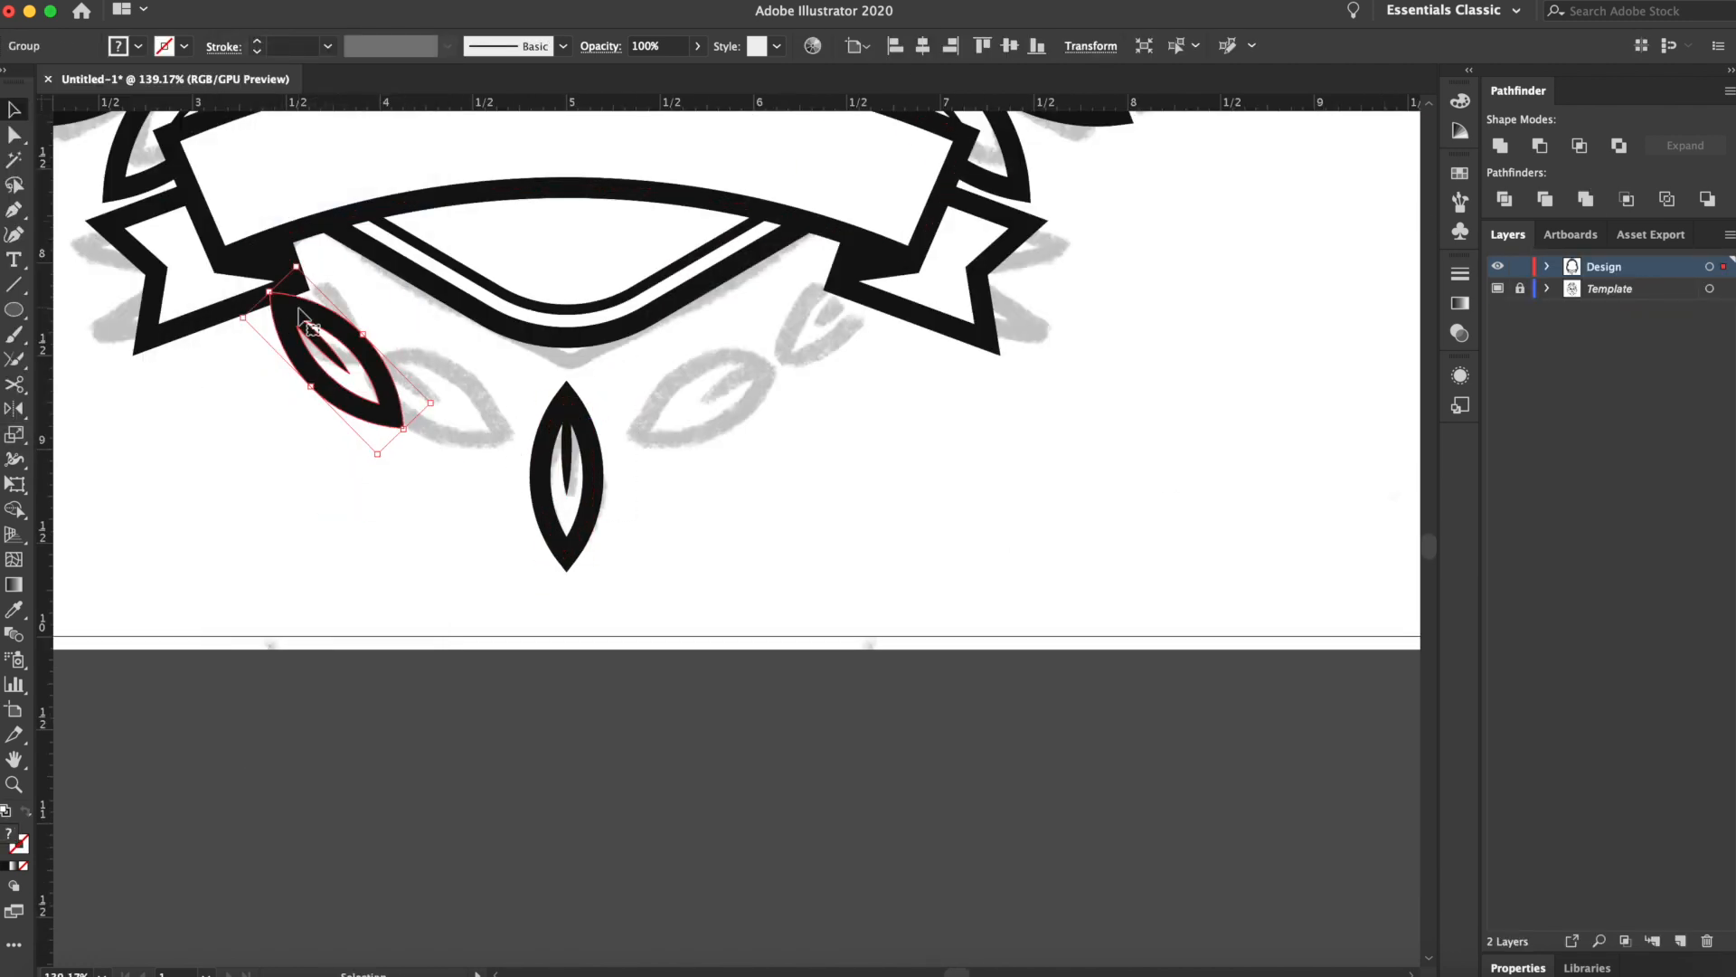
pyautogui.press('Delete')
# Try out rotated copies of the central leaf over the sketched leaves on the badge's left side, and delete them
pyautogui.moveTo(601, 470); pyautogui.dragTo(446, 465)
pyautogui.moveTo(446, 558); pyautogui.dragTo(495, 499)
pyautogui.moveTo(452, 507)
pyautogui.mouseDown()
pyautogui.moveTo(376, 379)
pyautogui.moveTo(409, 398)
pyautogui.mouseUp()
pyautogui.click(436, 384)
pyautogui.moveTo(375, 345)
pyautogui.mouseDown()
pyautogui.moveTo(352, 312)
pyautogui.moveTo(524, 444)
pyautogui.moveTo(392, 458)
pyautogui.moveTo(388, 362)
pyautogui.mouseUp()
pyautogui.press('Delete')
pyautogui.click(14, 285)
pyautogui.click(14, 109)
pyautogui.press('Delete')
# Shrink the central leaf and place two rotated copies over the sketched leaves between it and the left ribbon tail
pyautogui.click(547, 507)
pyautogui.moveTo(567, 554); pyautogui.dragTo(387, 405)
pyautogui.moveTo(395, 327); pyautogui.dragTo(337, 319)
pyautogui.moveTo(390, 427)
pyautogui.mouseDown()
pyautogui.moveTo(342, 340)
pyautogui.moveTo(466, 425)
pyautogui.mouseUp()
pyautogui.click(418, 367)
pyautogui.moveTo(488, 434); pyautogui.dragTo(512, 391)
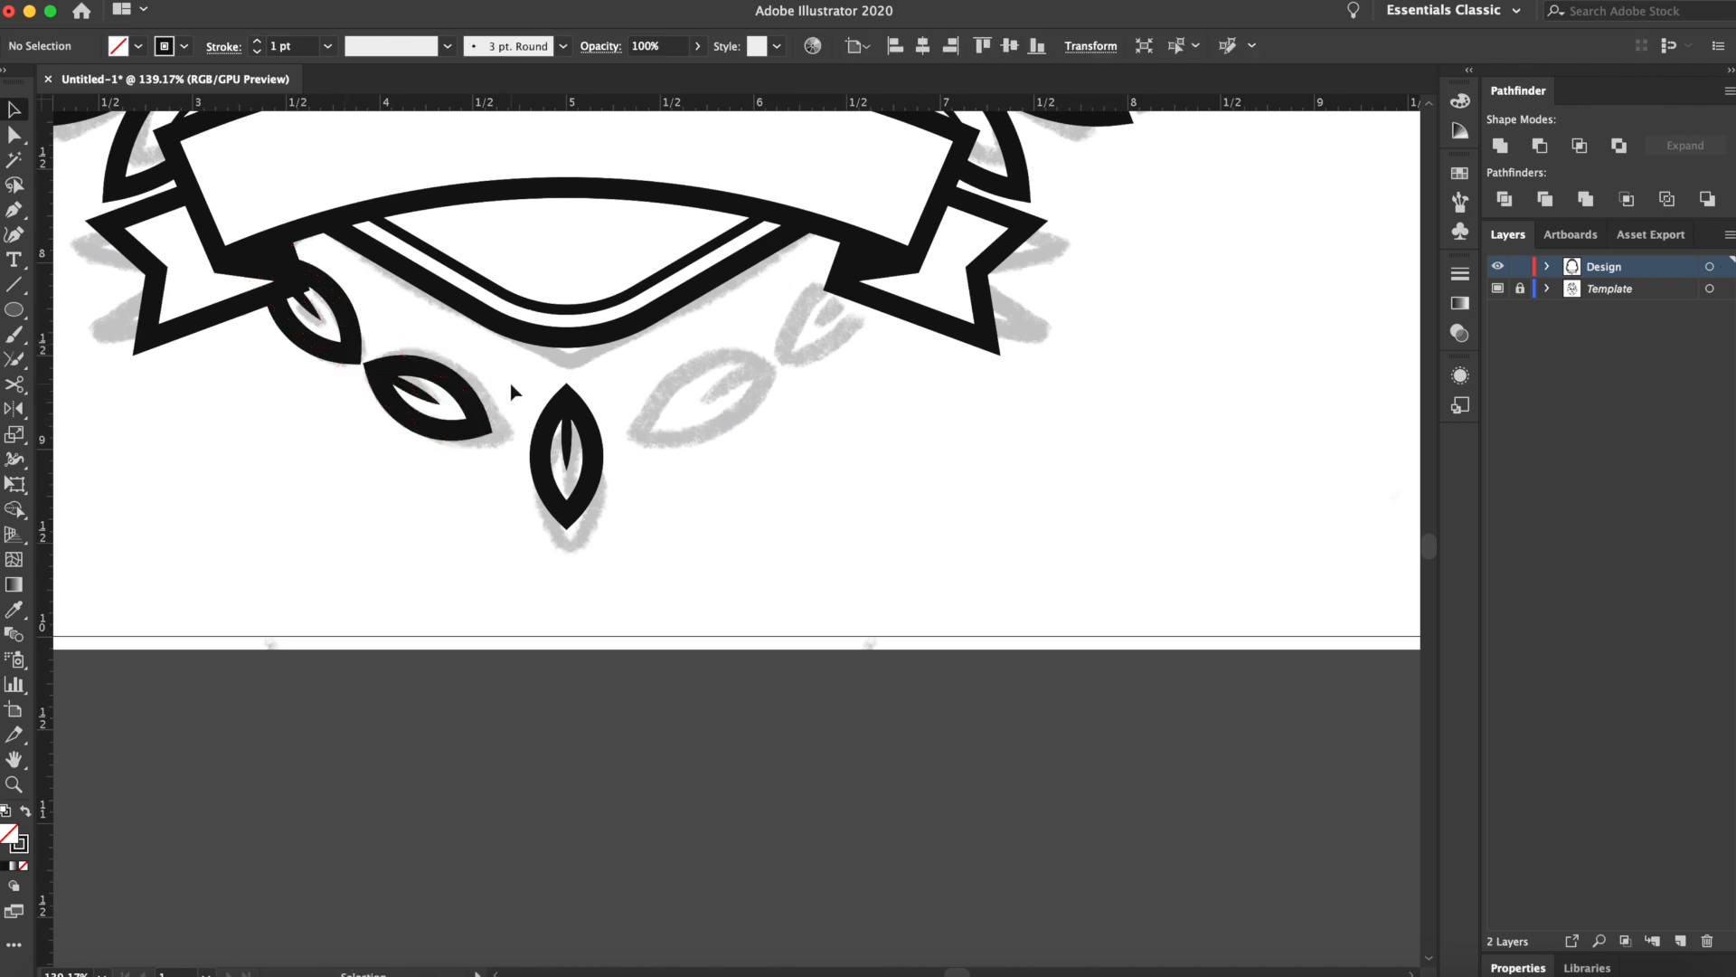
# Ungroup the leaf nearest the left ribbon tail, cut its outline on both sides with Scissors and delete the end overlapping the ribbon
pyautogui.click(553, 366)
pyautogui.hscroll(-4, 600, 339)
pyautogui.scroll(5, 484, 324)
pyautogui.click(506, 271)
pyautogui.press('super+shift+g')
pyautogui.click(13, 384)
pyautogui.click(551, 263)
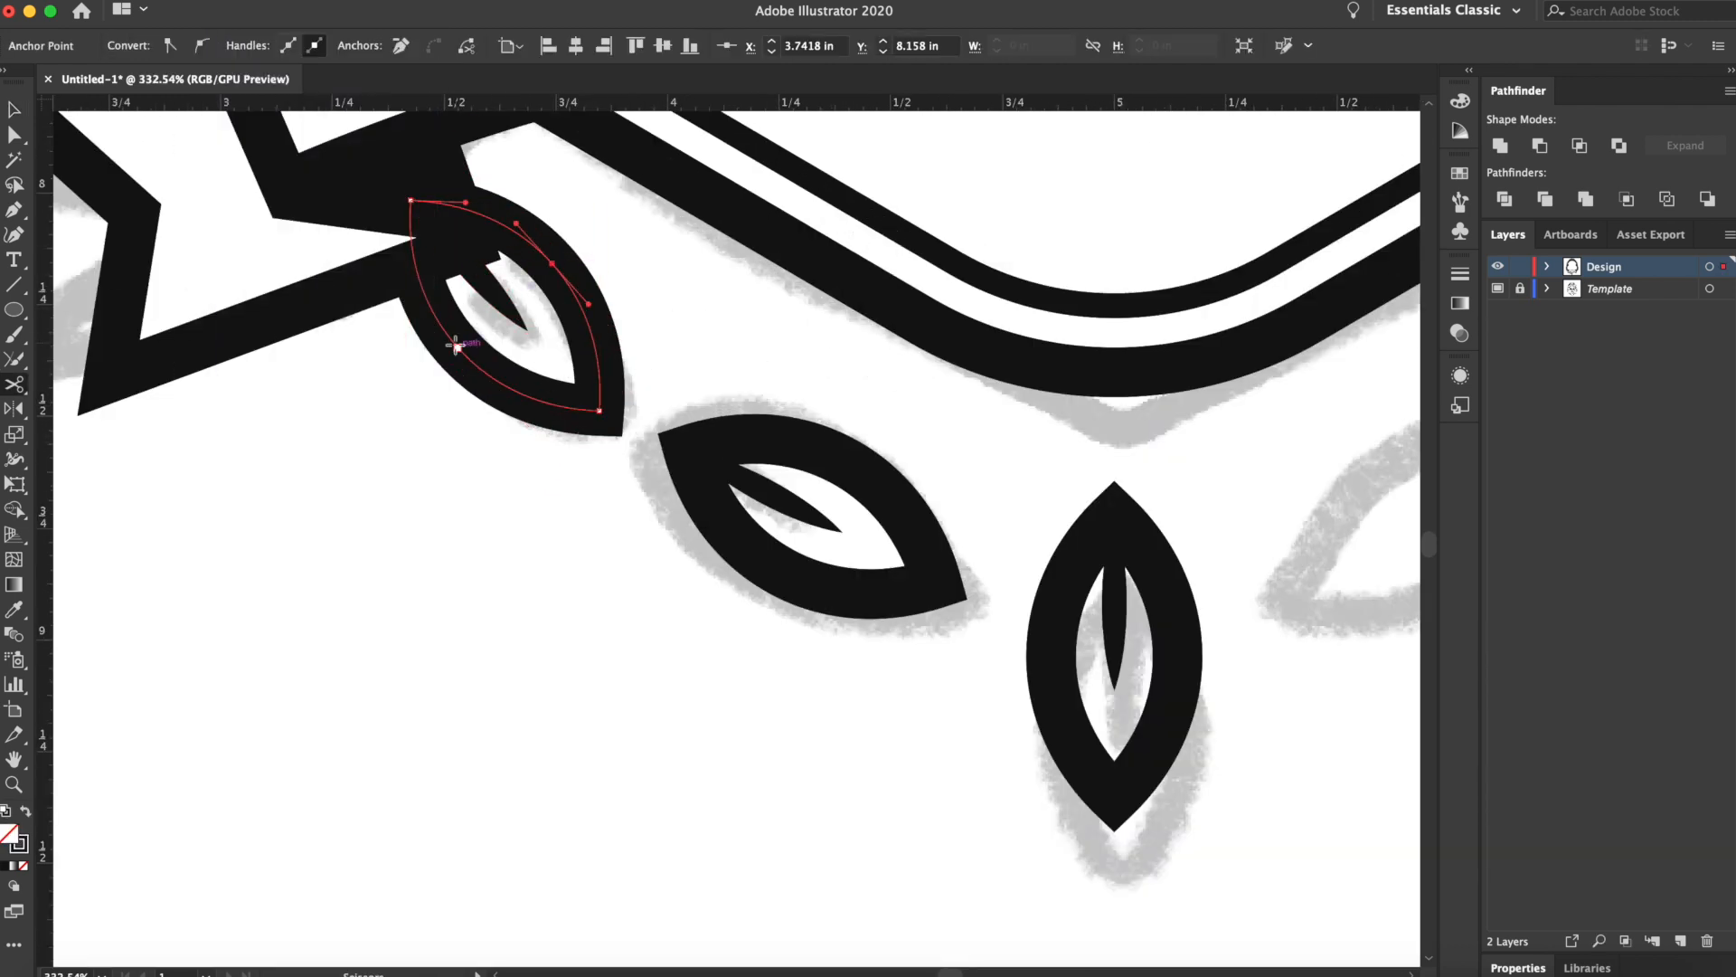
pyautogui.click(458, 348)
pyautogui.press('Delete')
# Cut through the inner vein of the opened leaf and delete the end overlapping the ribbon
pyautogui.click(507, 307)
pyautogui.scroll(5, 471, 272)
pyautogui.click(534, 276)
pyautogui.click(471, 308)
pyautogui.press('a')
pyautogui.click(460, 252)
pyautogui.press('Delete')
pyautogui.scroll(-1, 493, 304)
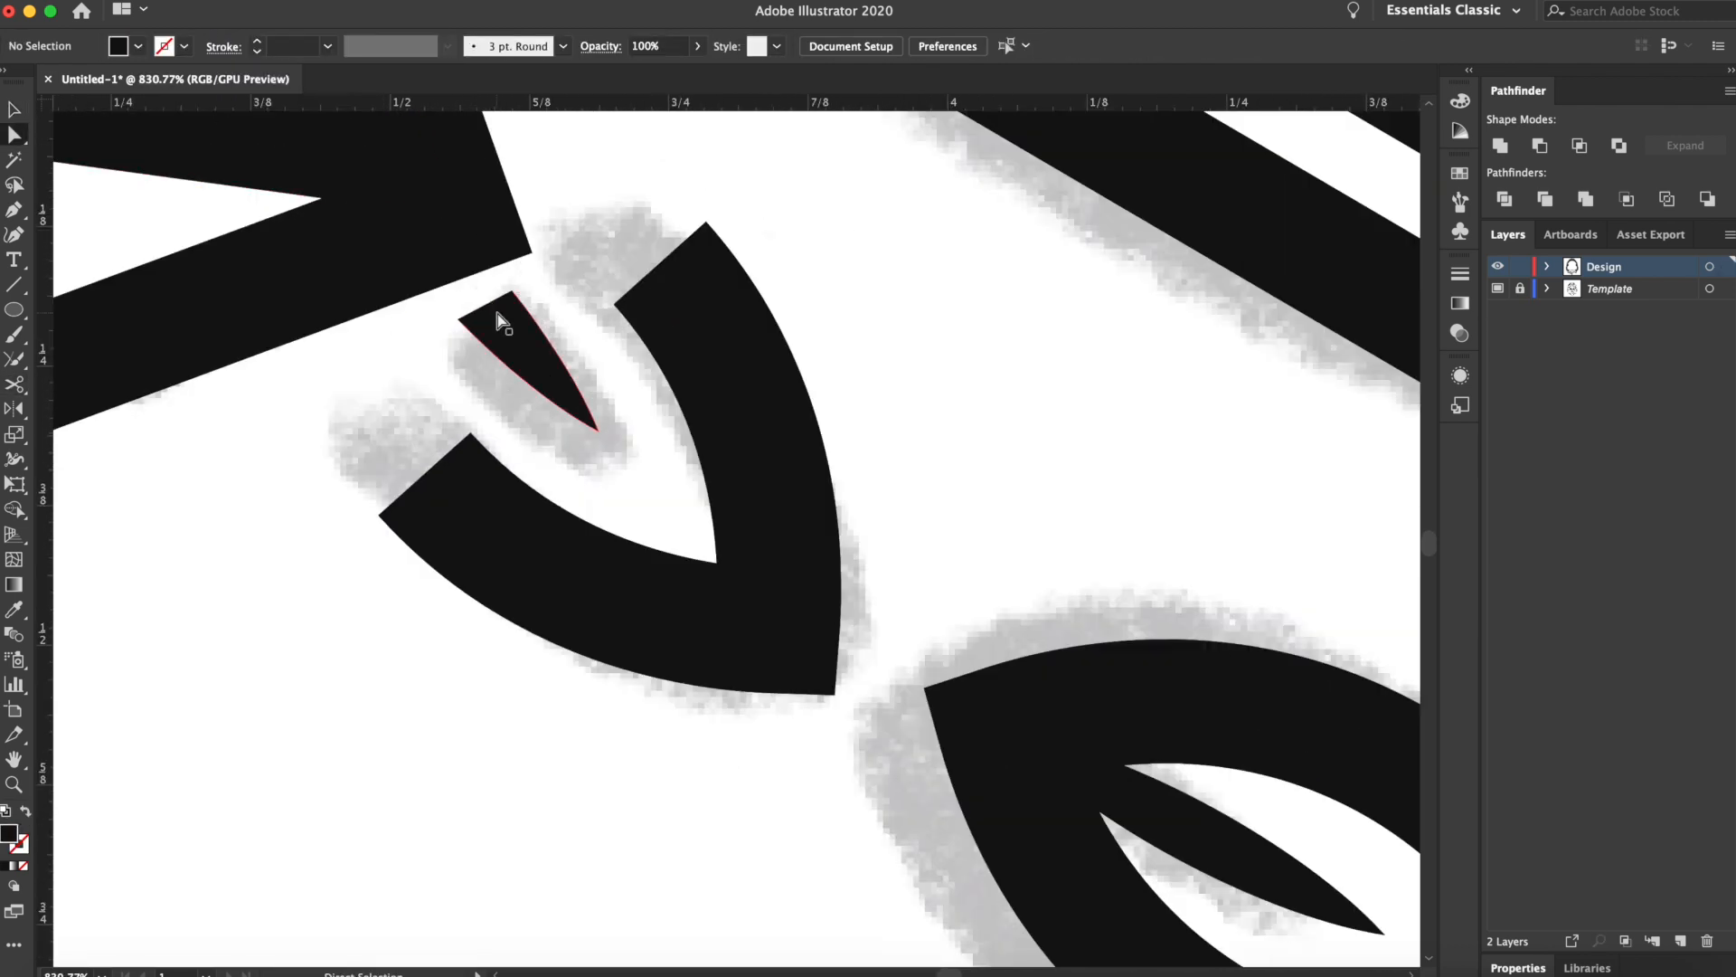
# Adjust the corner points of the vein's cut end to run parallel to the ribbon's edge
pyautogui.scroll(4, 505, 303)
pyautogui.moveTo(508, 279); pyautogui.dragTo(520, 294)
pyautogui.click(456, 348)
pyautogui.click(563, 309)
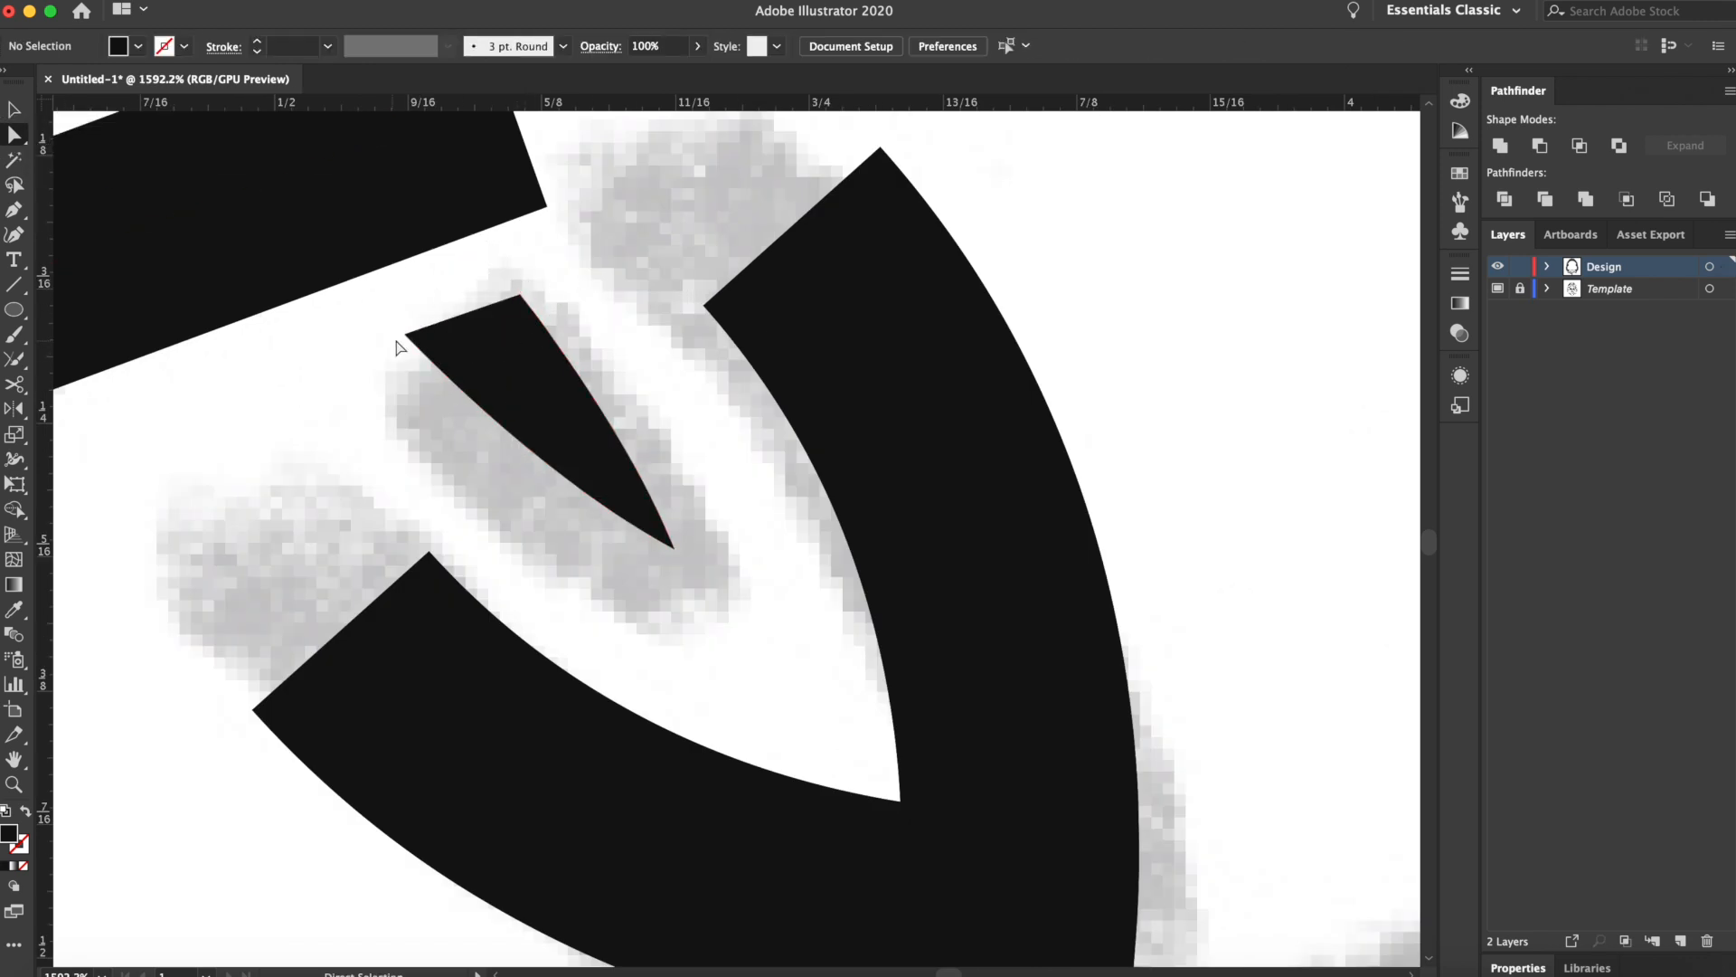
# Draw a closed Pen shape along the leaf's cut ends and use it to trim the top of the vein with Shape Builder
pyautogui.scroll(-8, 401, 348)
pyautogui.scroll(5, 511, 302)
pyautogui.press('p')
pyautogui.click(359, 430)
pyautogui.scroll(2, 579, 299)
pyautogui.click(793, 233)
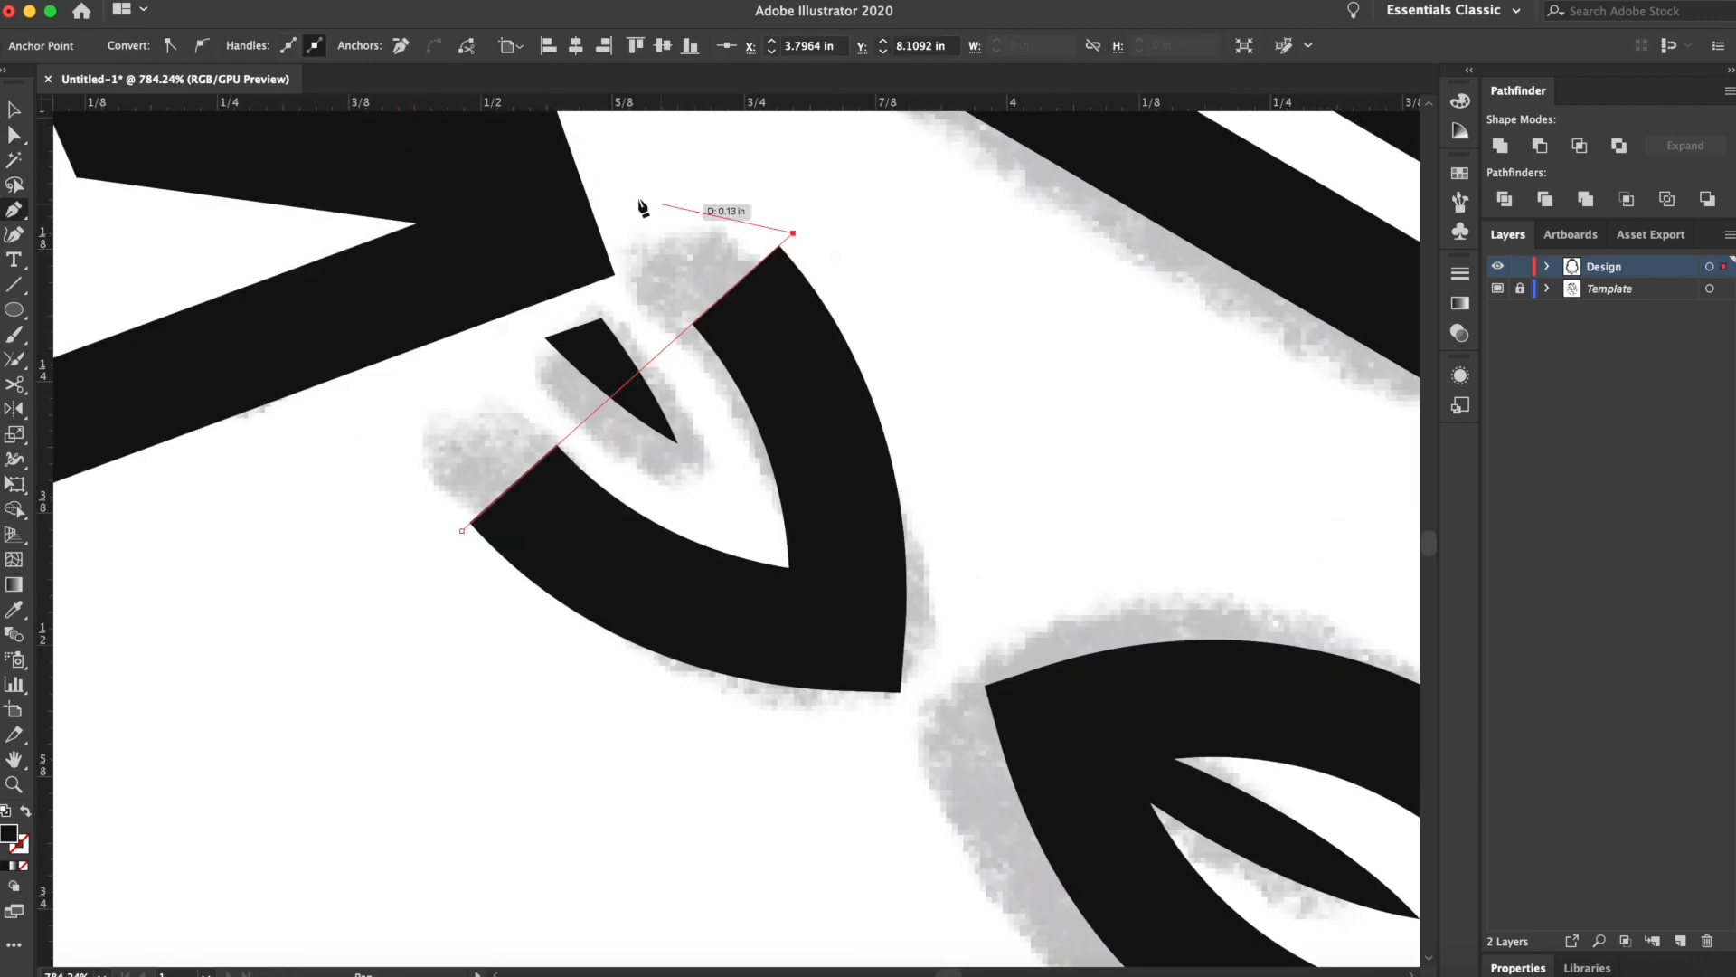
pyautogui.click(620, 193)
pyautogui.click(419, 317)
pyautogui.click(462, 531)
pyautogui.keyDown('shift'); pyautogui.click(640, 413); pyautogui.keyUp('shift')
pyautogui.hotkey('shift', 'm')
pyautogui.keyDown('alt'); pyautogui.click(646, 273); pyautogui.keyUp('alt')
# Select the two left leaves and reflect a copy across the vertical axis through the central leaf
pyautogui.scroll(-6, 609, 377)
pyautogui.keyDown('shift'); pyautogui.click(443, 398); pyautogui.keyUp('shift')
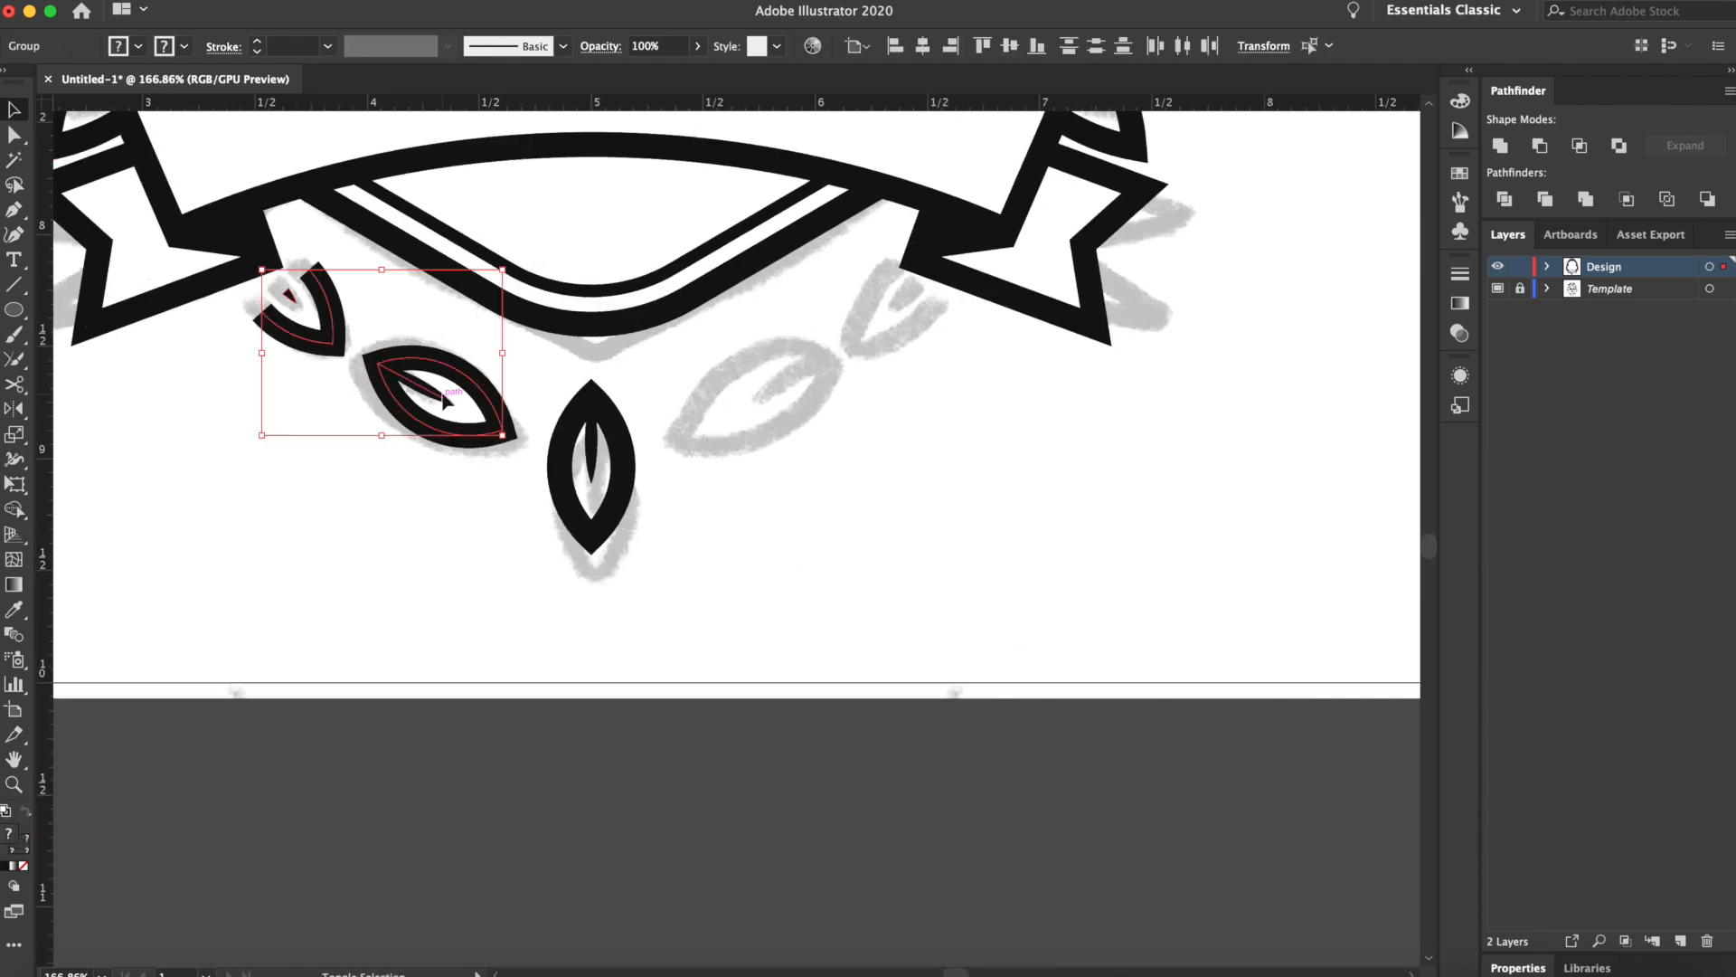
pyautogui.press('o')
pyautogui.keyDown('alt'); pyautogui.click(592, 394); pyautogui.keyUp('alt')
pyautogui.click(46, 404)
# Hide the Design layer to examine the sketched shading lines on the banner's left end, and show the layer again
pyautogui.scroll(-5, 980, 546)
pyautogui.scroll(3, 981, 496)
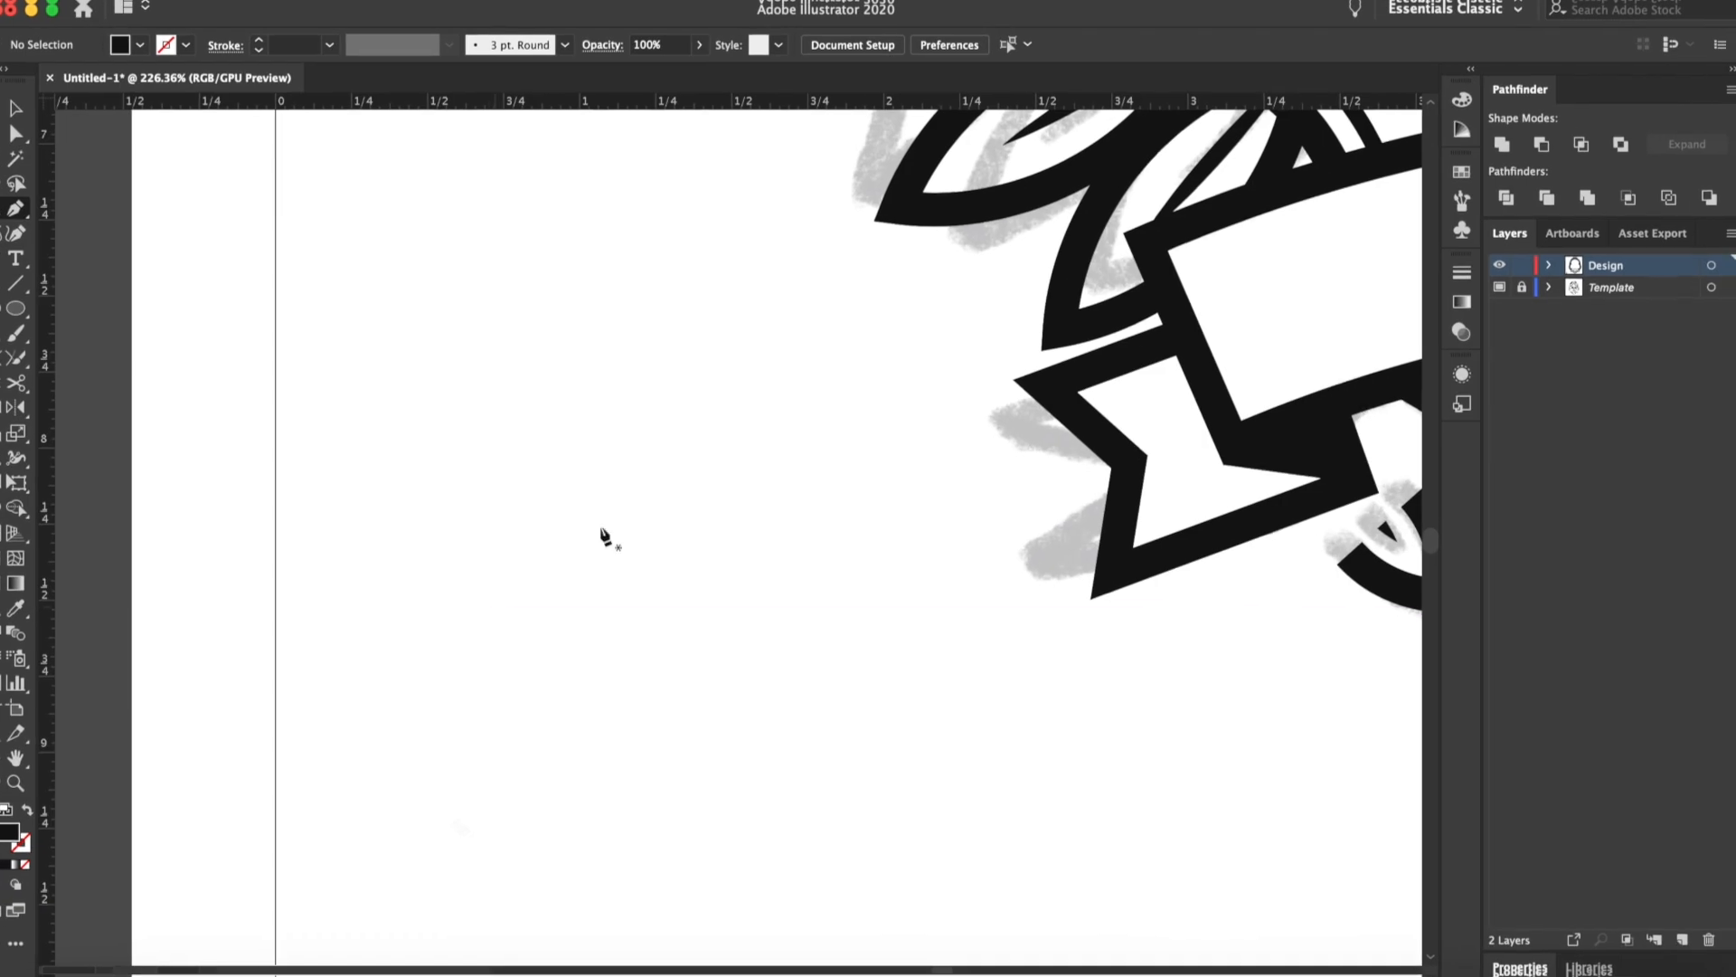
pyautogui.scroll(5, 471, 430)
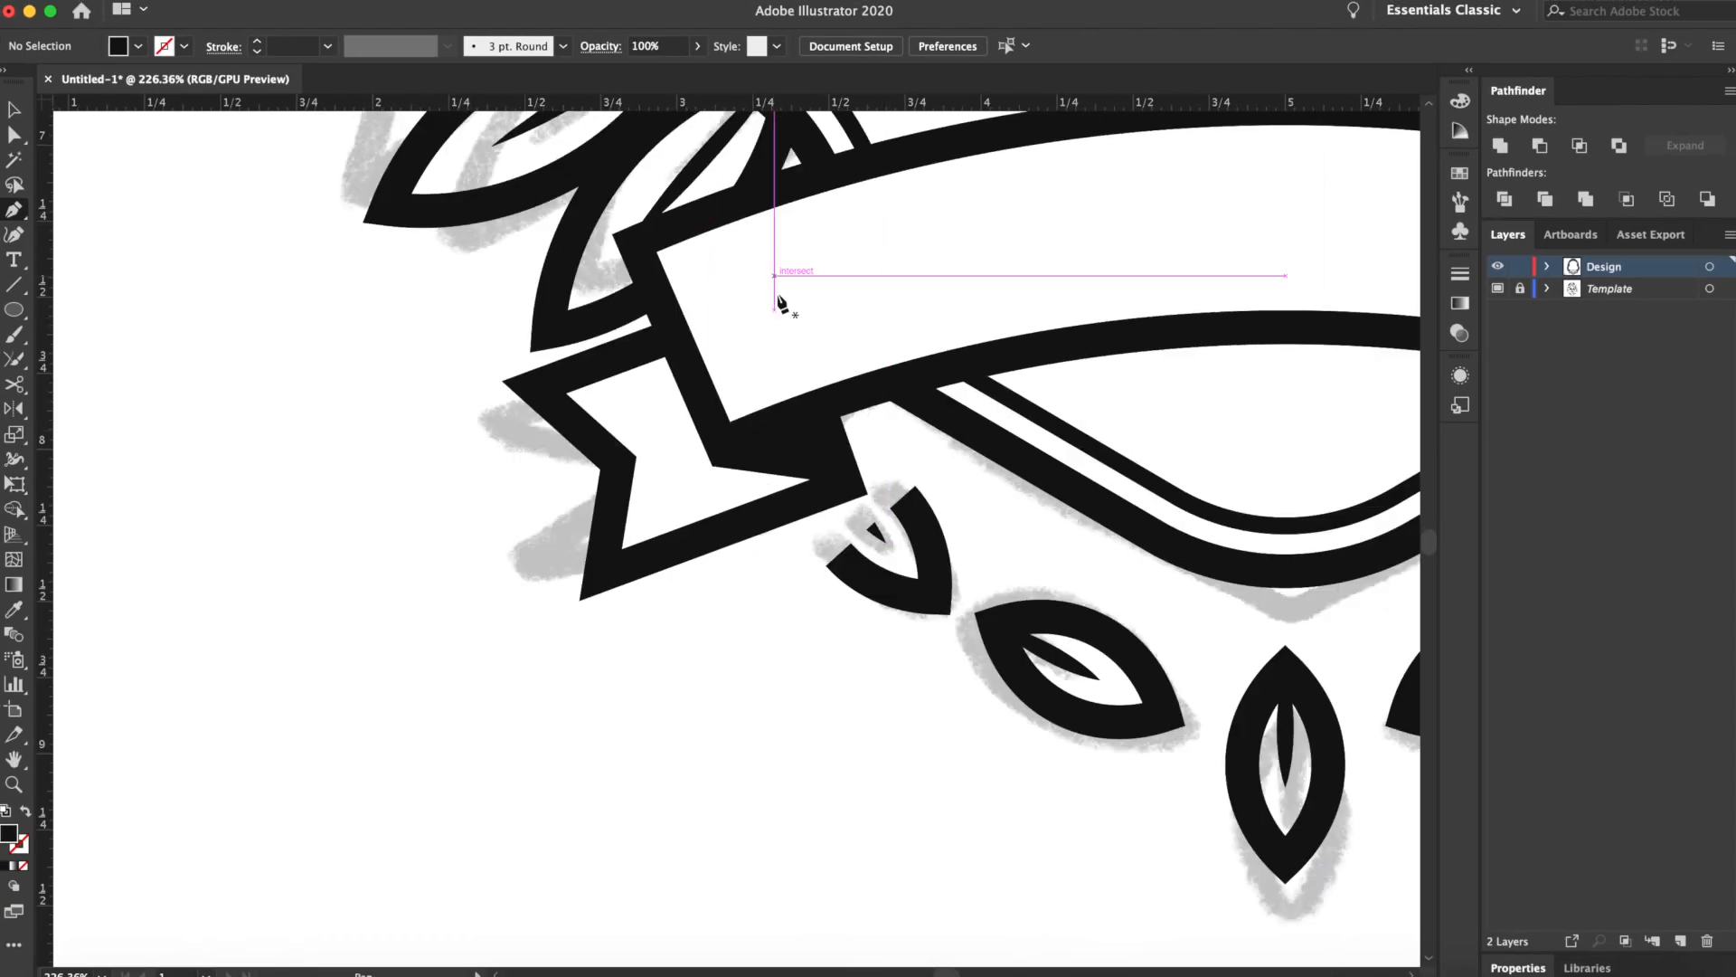
pyautogui.moveTo(355, 430); pyautogui.dragTo(946, 419)
pyautogui.click(1498, 267)
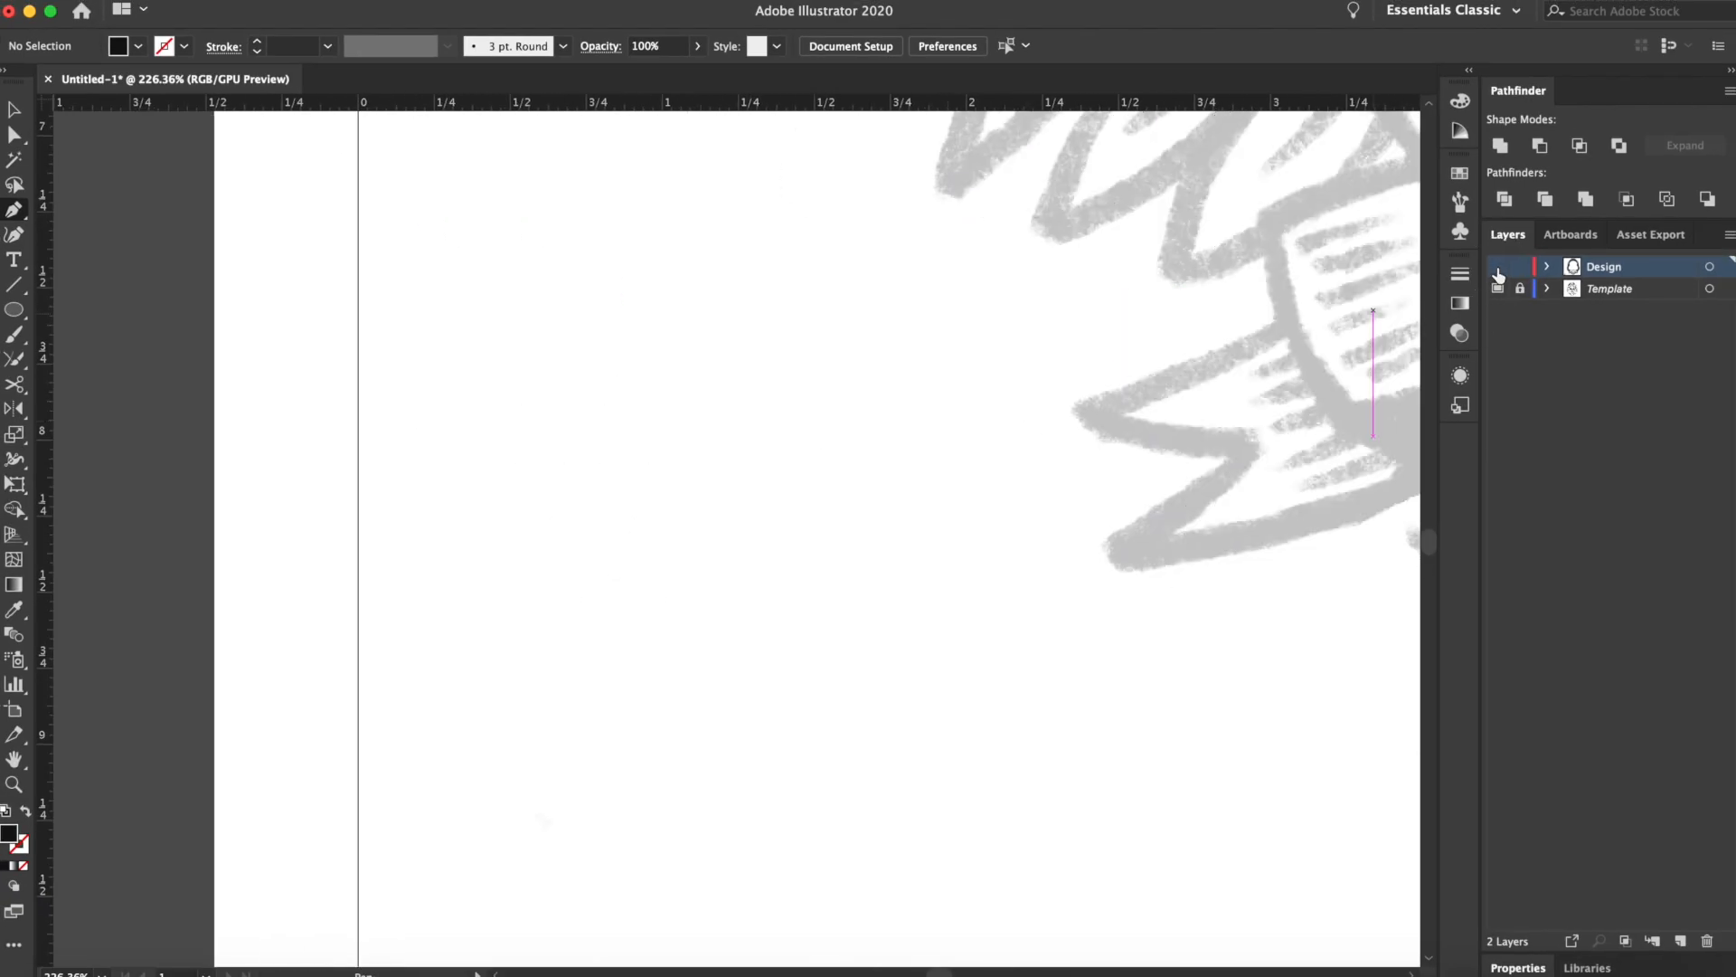
pyautogui.moveTo(1209, 410); pyautogui.dragTo(826, 419)
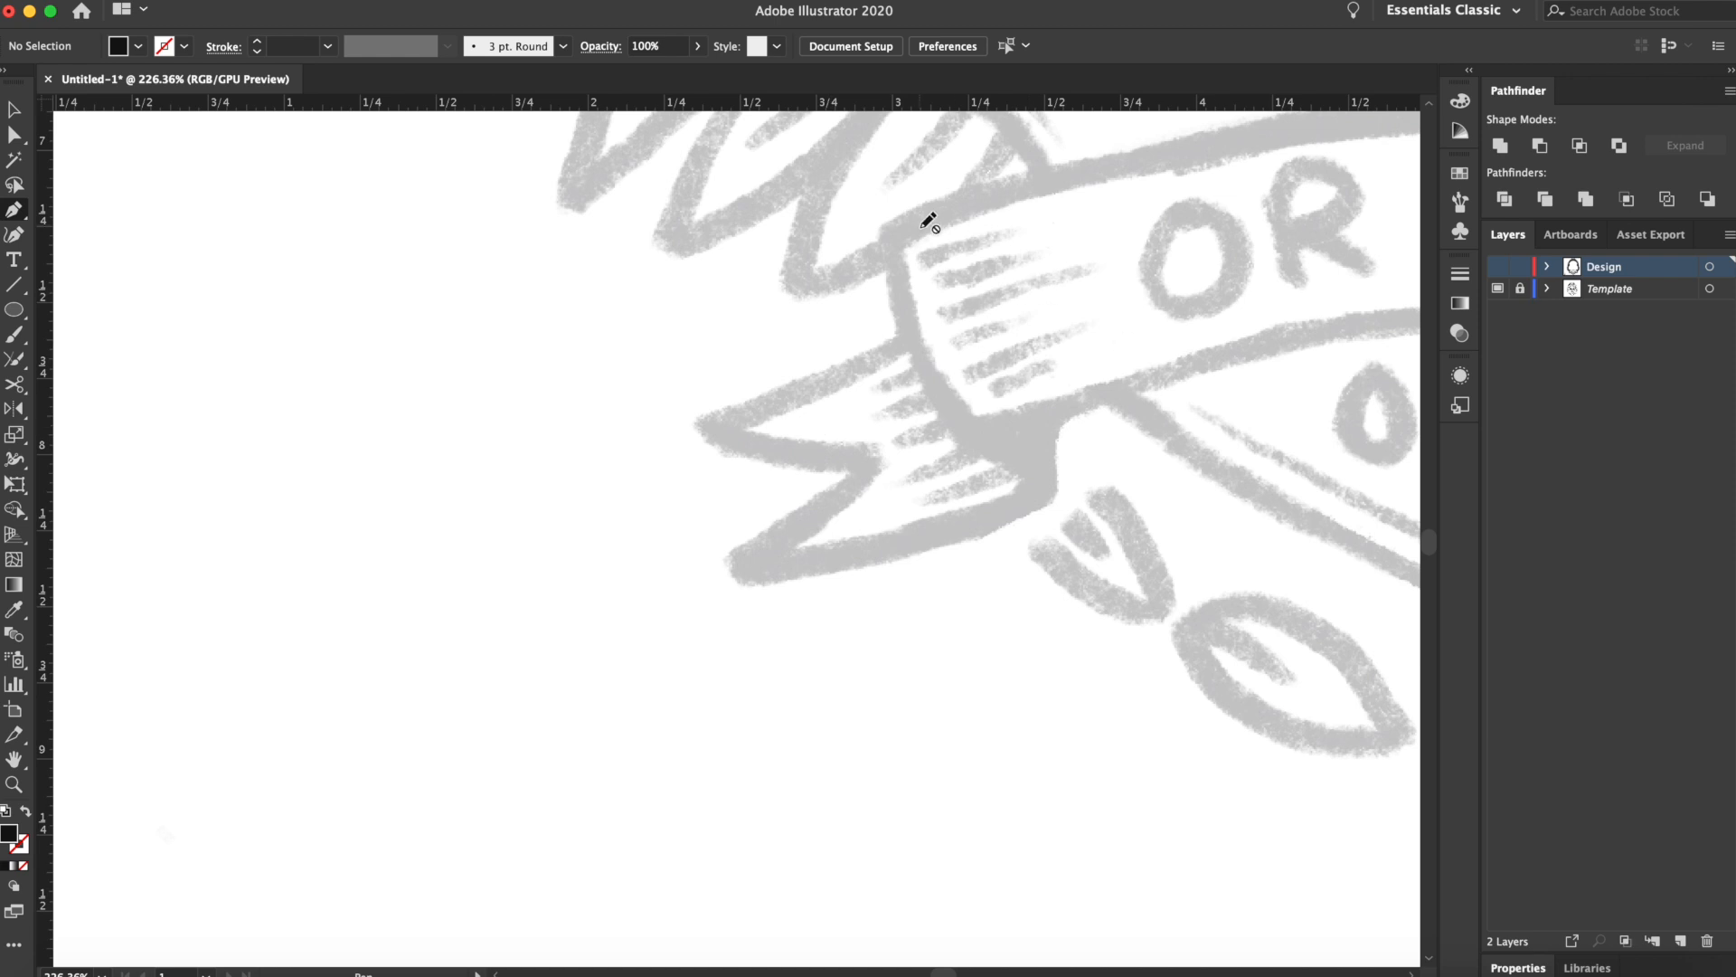
pyautogui.click(1498, 267)
pyautogui.moveTo(535, 504); pyautogui.dragTo(945, 479)
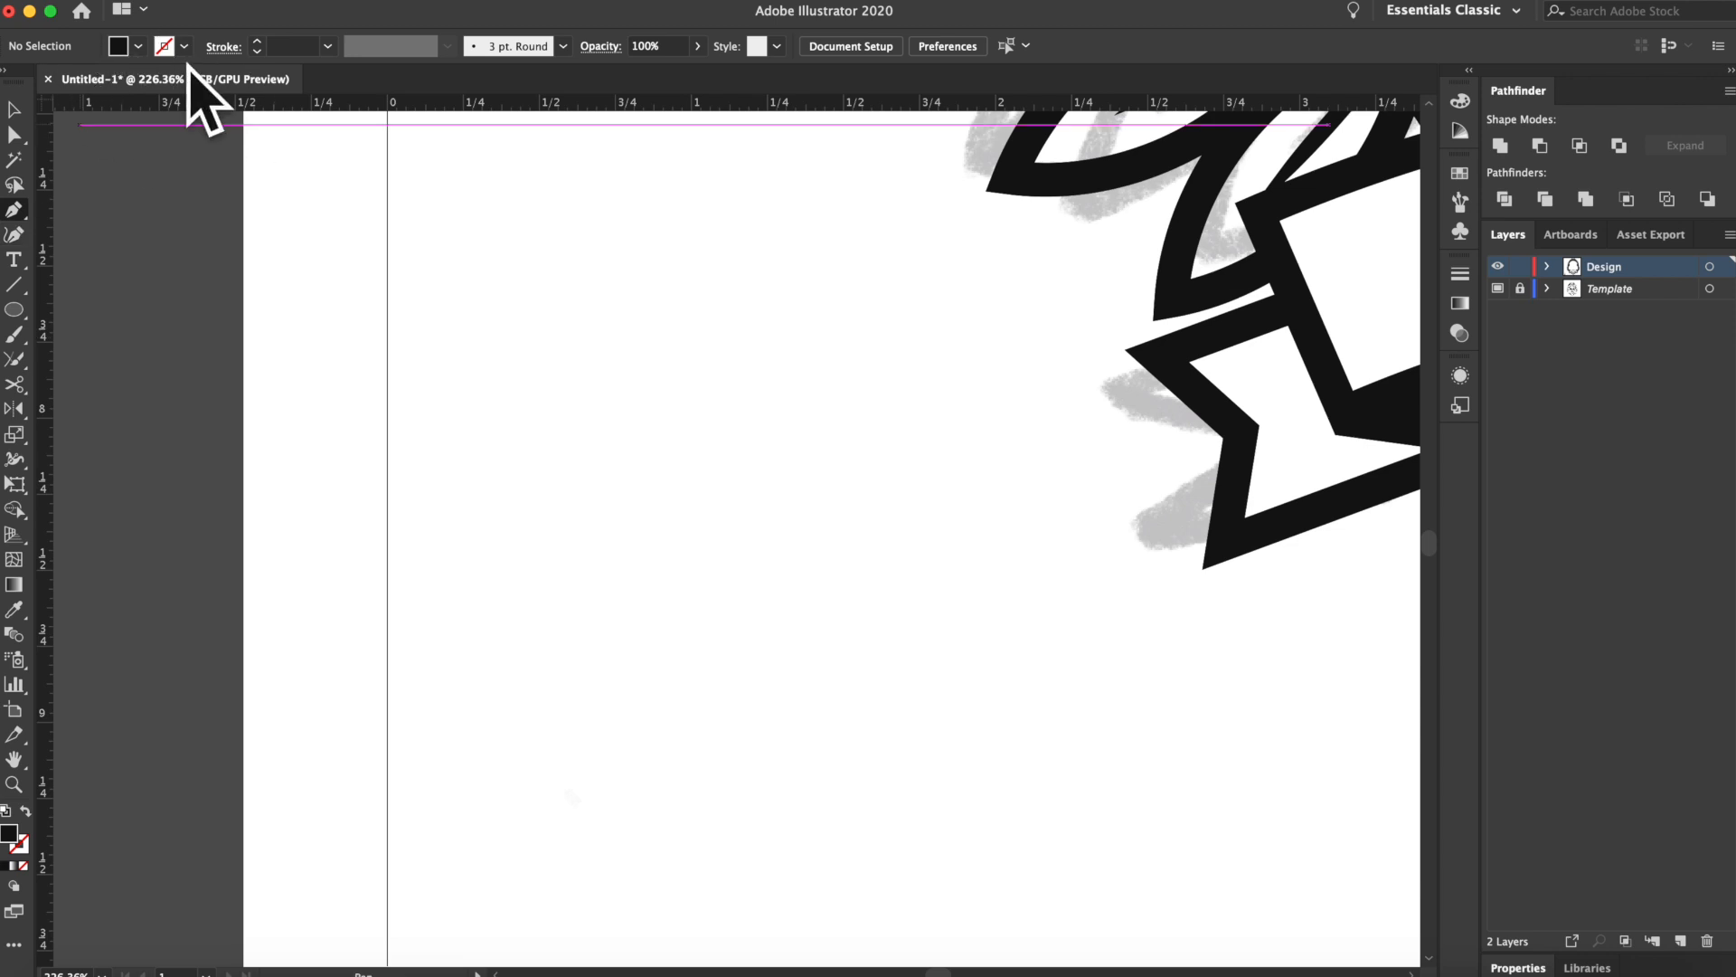
# Draw a filled black right triangle with the Pen tool in the empty area beside the left ribbon tail
pyautogui.click(655, 497)
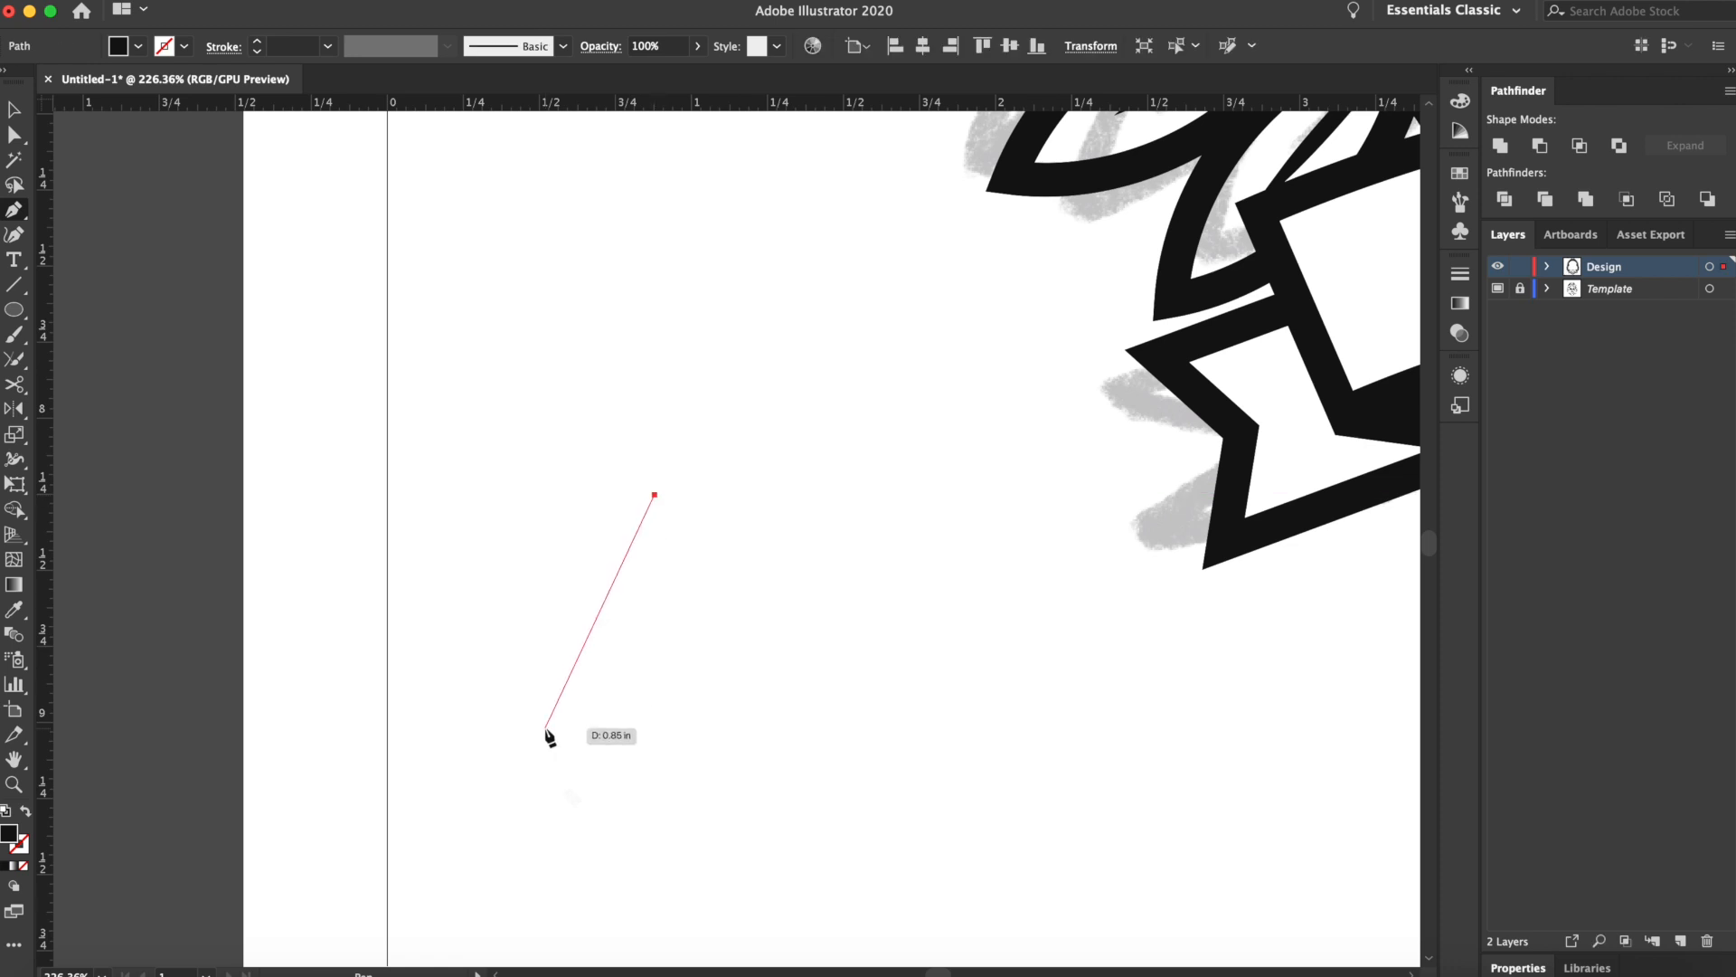
pyautogui.click(498, 753)
pyautogui.click(655, 754)
pyautogui.click(654, 496)
pyautogui.click(13, 108)
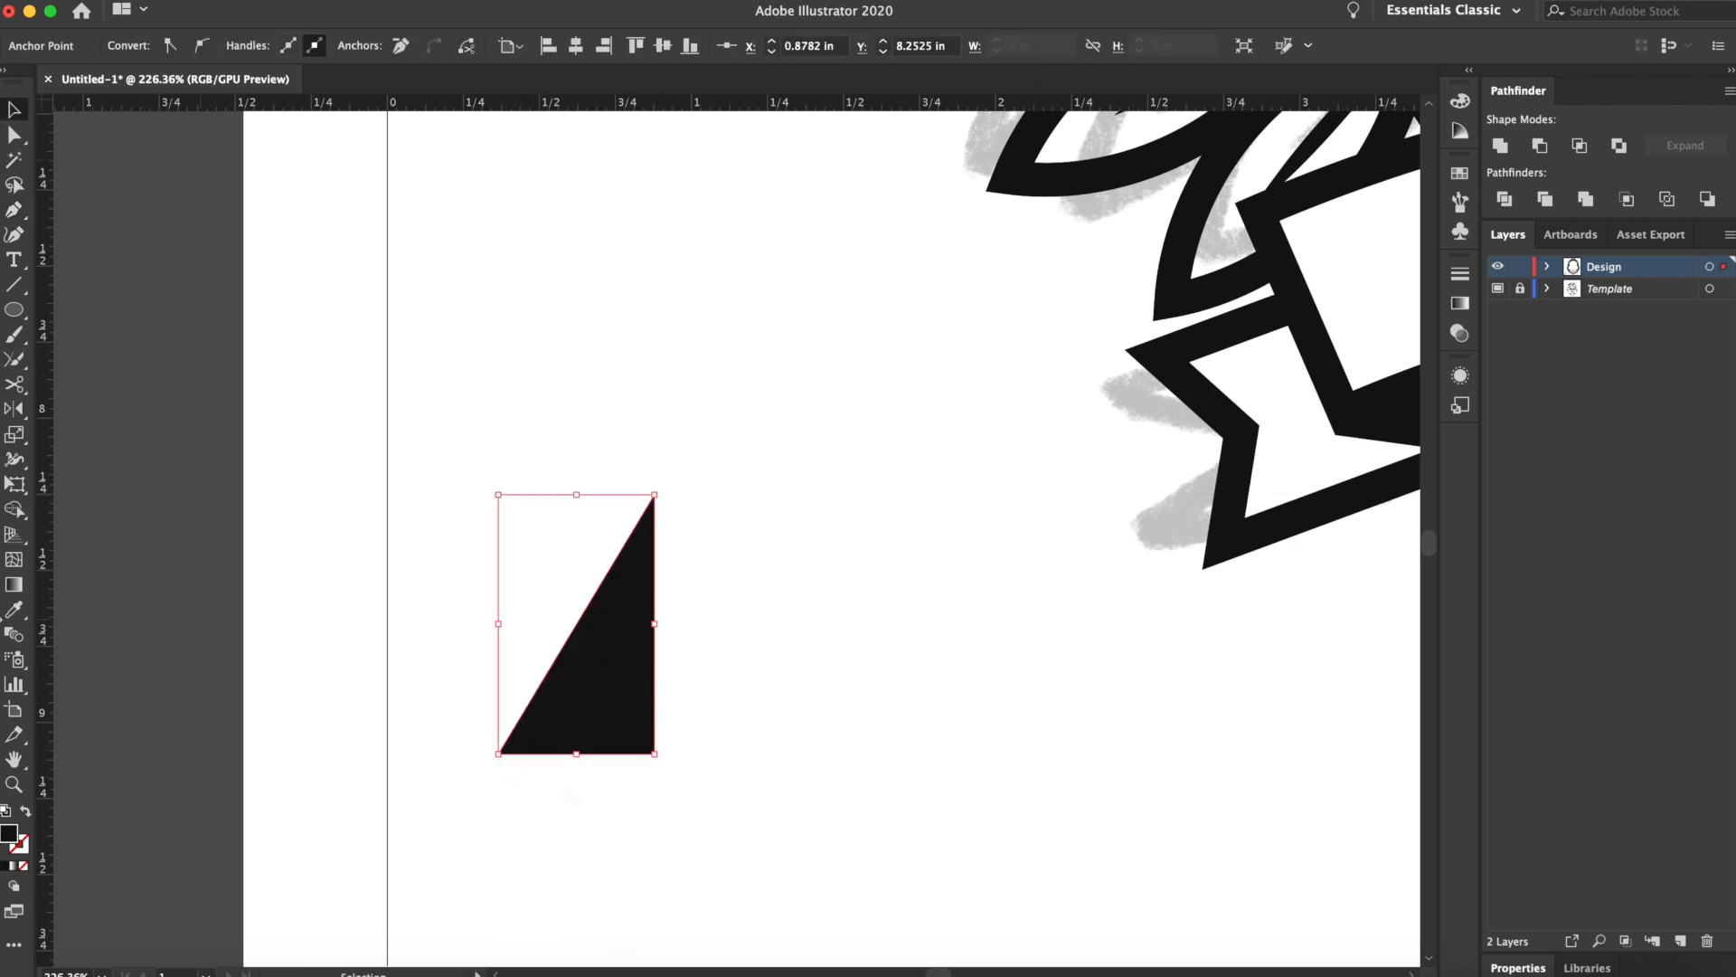
pyautogui.click(13, 410)
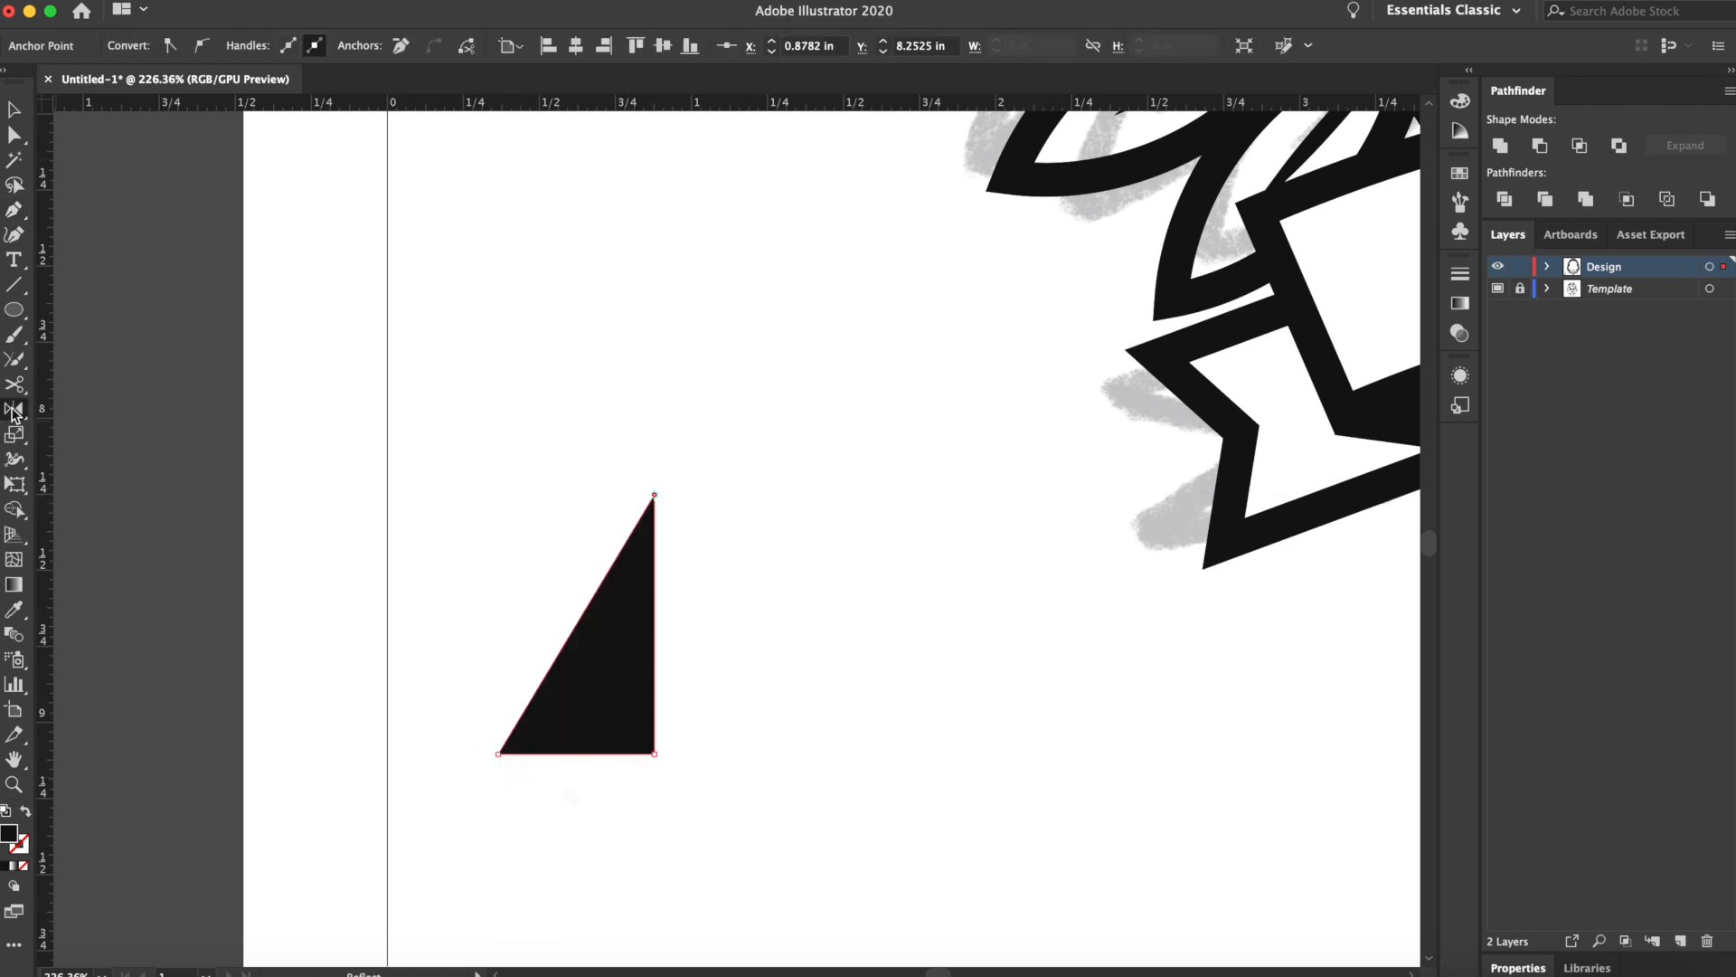
pyautogui.keyDown('alt'); pyautogui.click(655, 495); pyautogui.keyUp('alt')
pyautogui.click(53, 403)
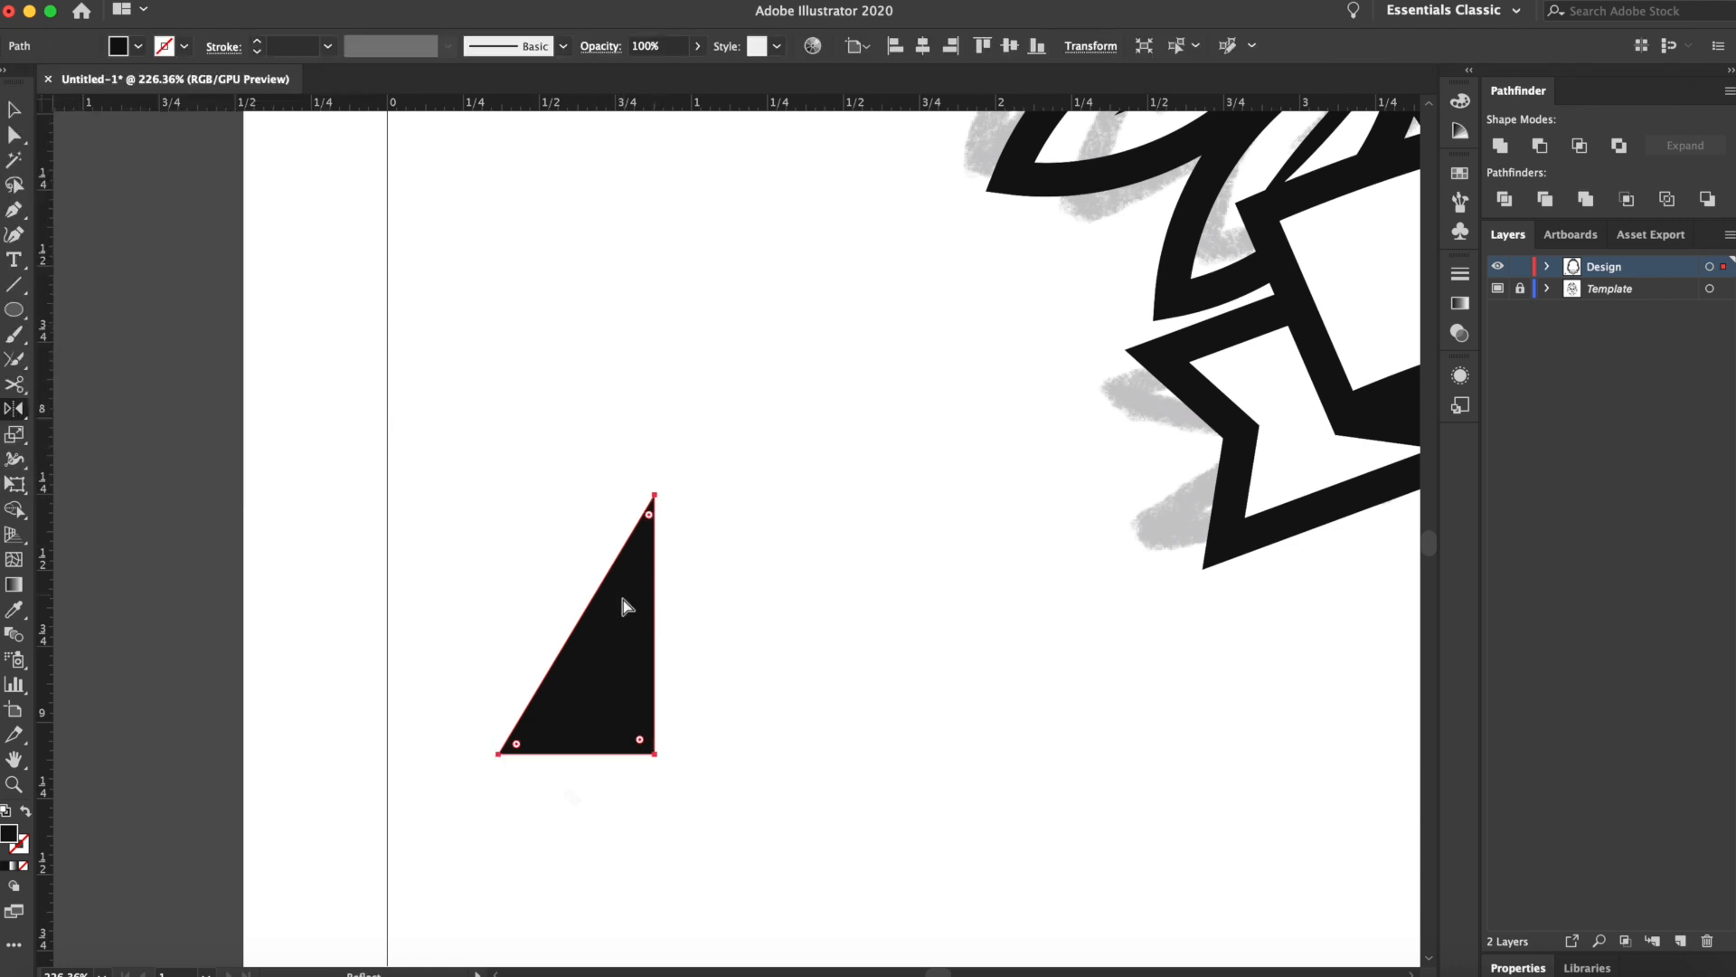
# Select the whole triangle and reflect a copy of it across its vertical edge
pyautogui.press('a')
pyautogui.click(14, 413)
pyautogui.keyDown('alt'); pyautogui.click(654, 753); pyautogui.keyUp('alt')
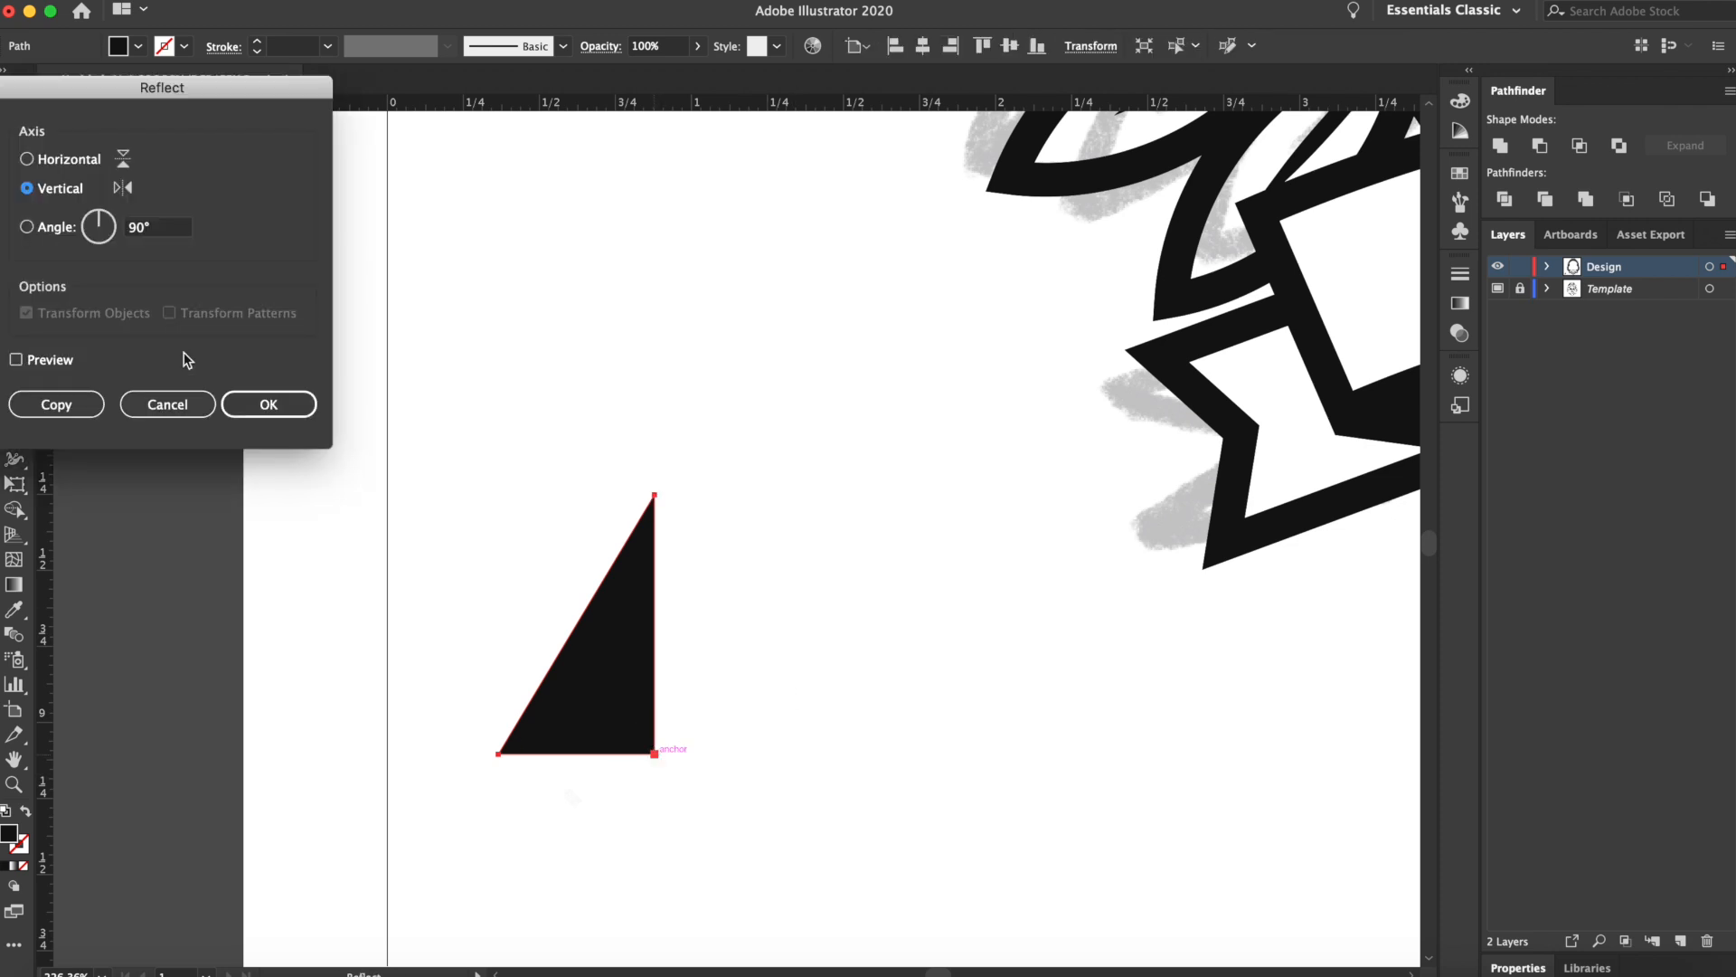
pyautogui.click(56, 404)
# Narrow the mirrored triangle and scale it down into a slim spike
pyautogui.click(13, 111)
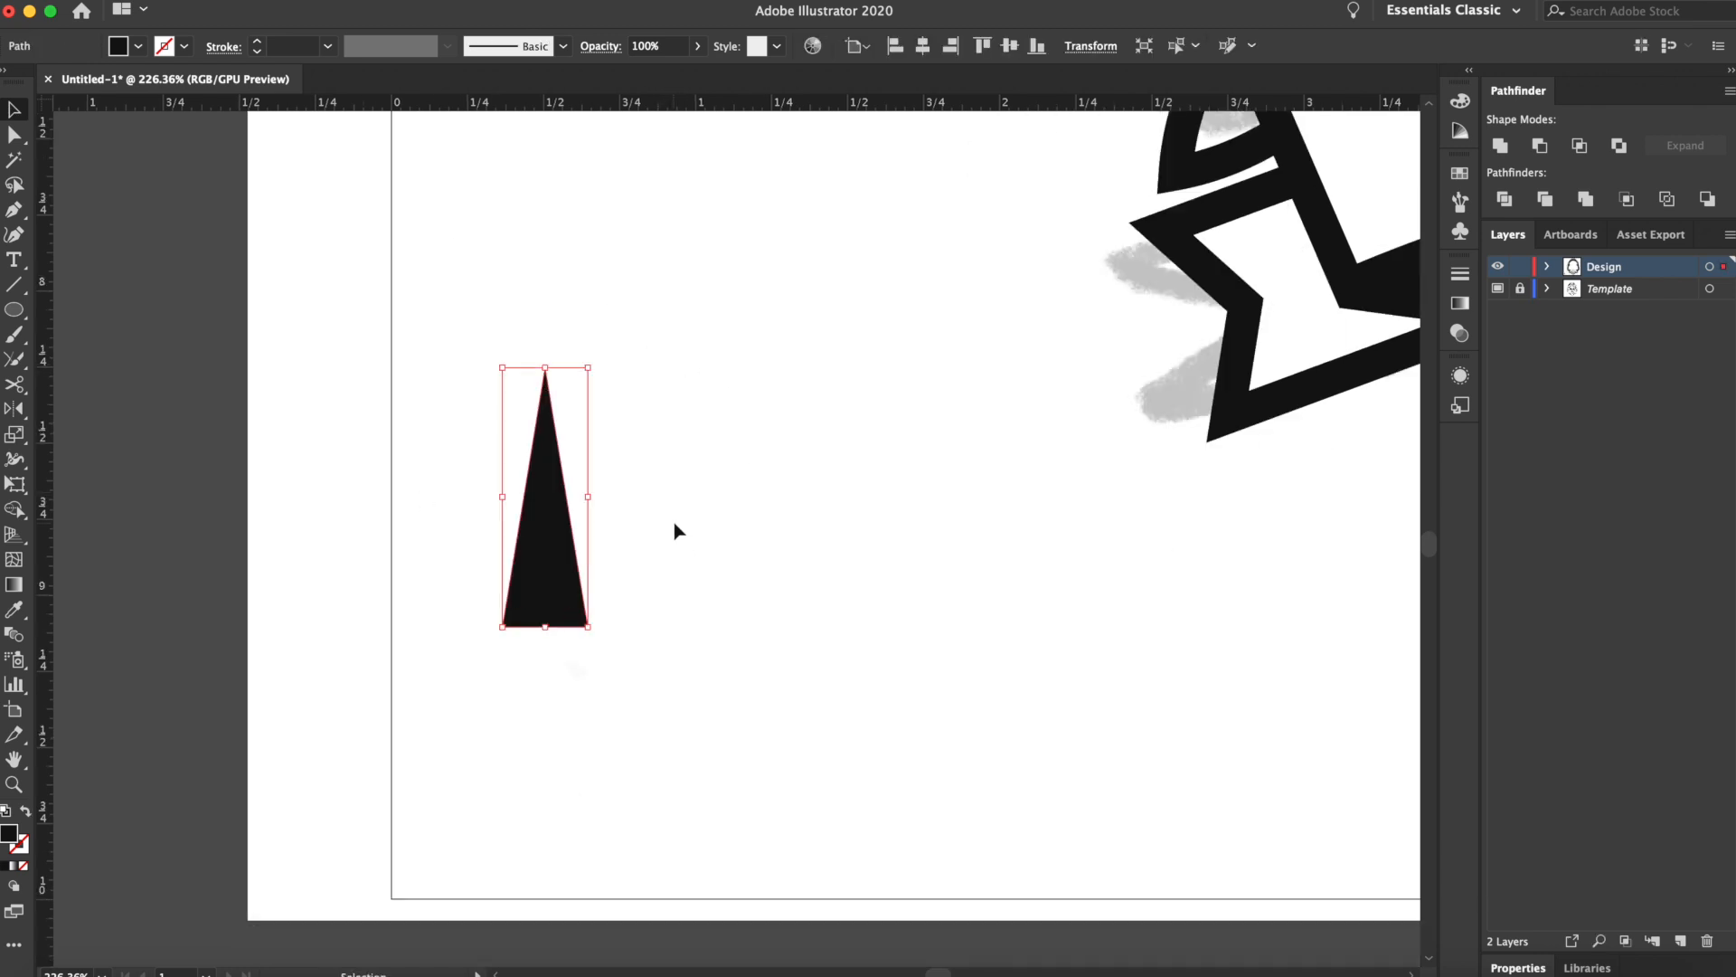
pyautogui.click(678, 531)
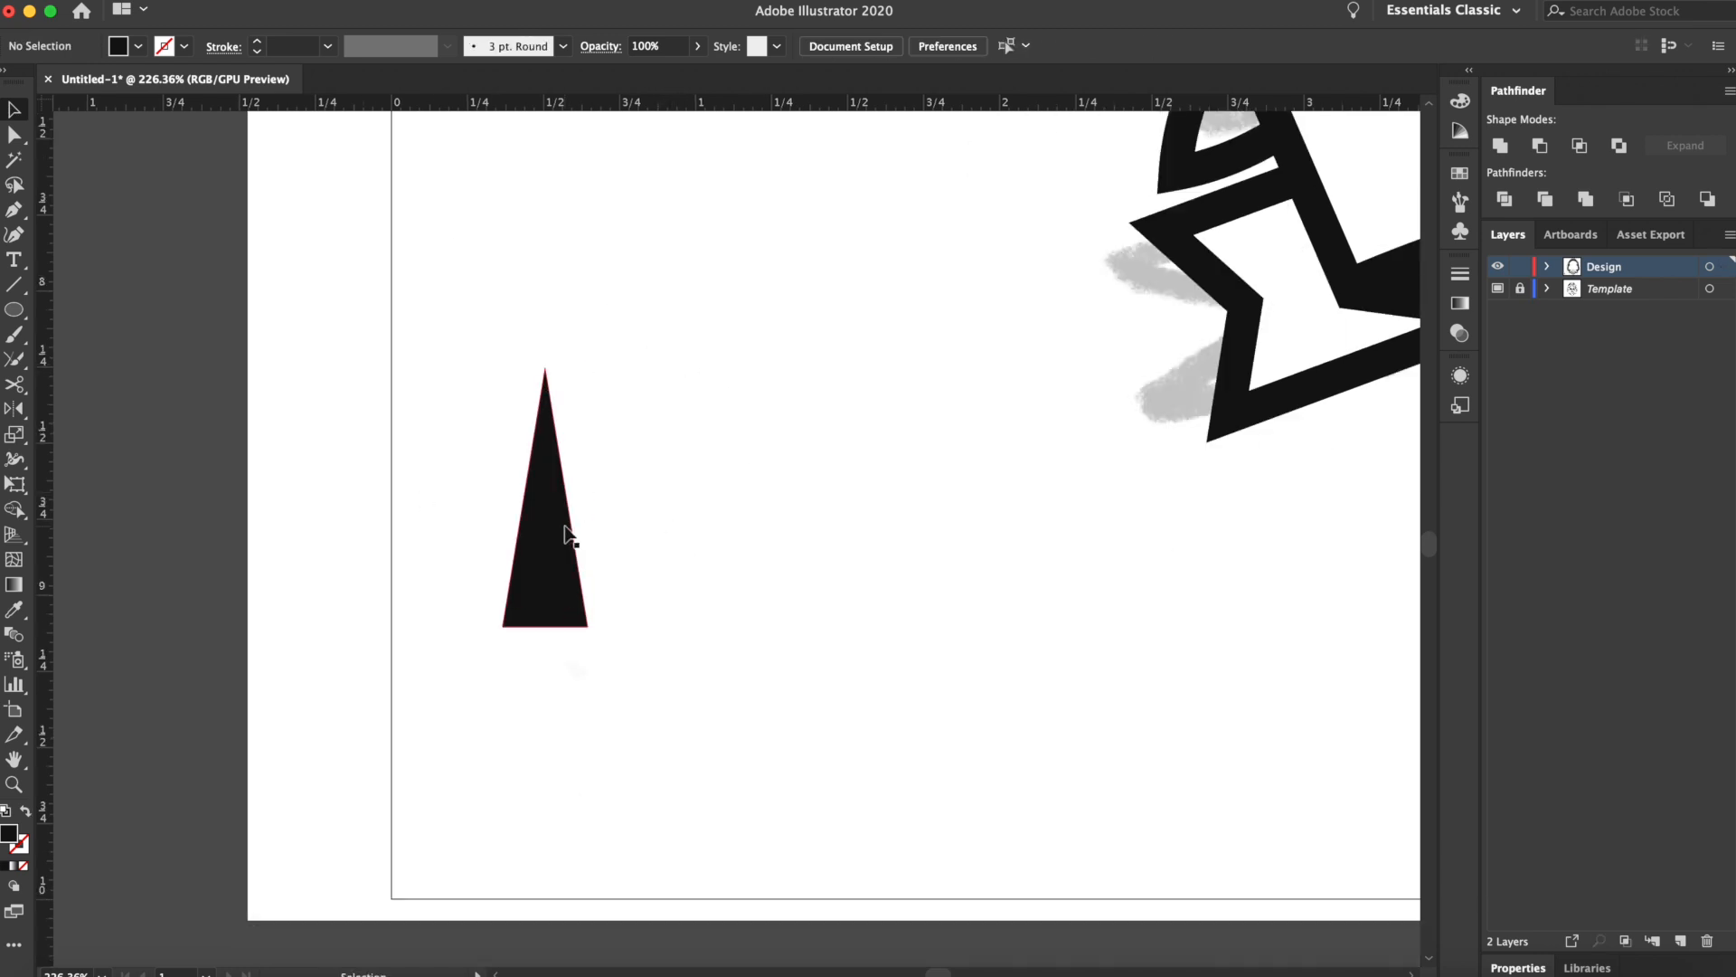
pyautogui.moveTo(553, 532); pyautogui.dragTo(87, 476)
pyautogui.click(524, 498)
pyautogui.moveTo(597, 499); pyautogui.dragTo(589, 497)
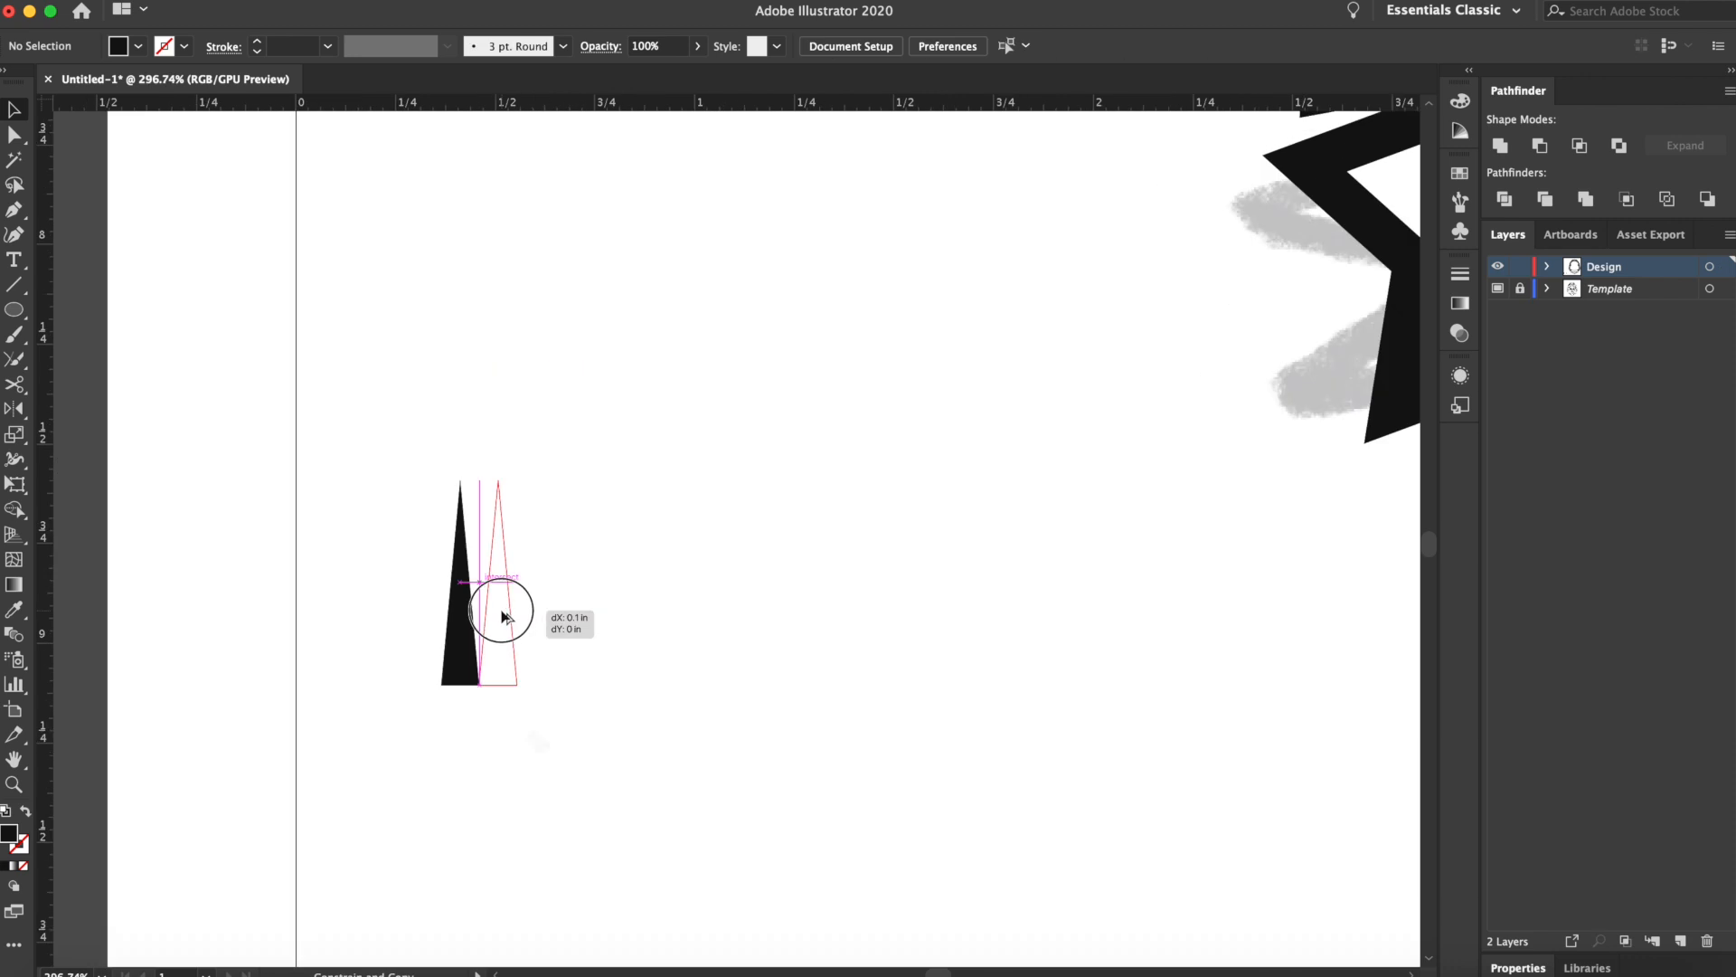
# Duplicate the spike beside itself with a taller copy, and repeat the pair to form a row of five spikes of alternating height
pyautogui.moveTo(504, 616); pyautogui.dragTo(496, 612)
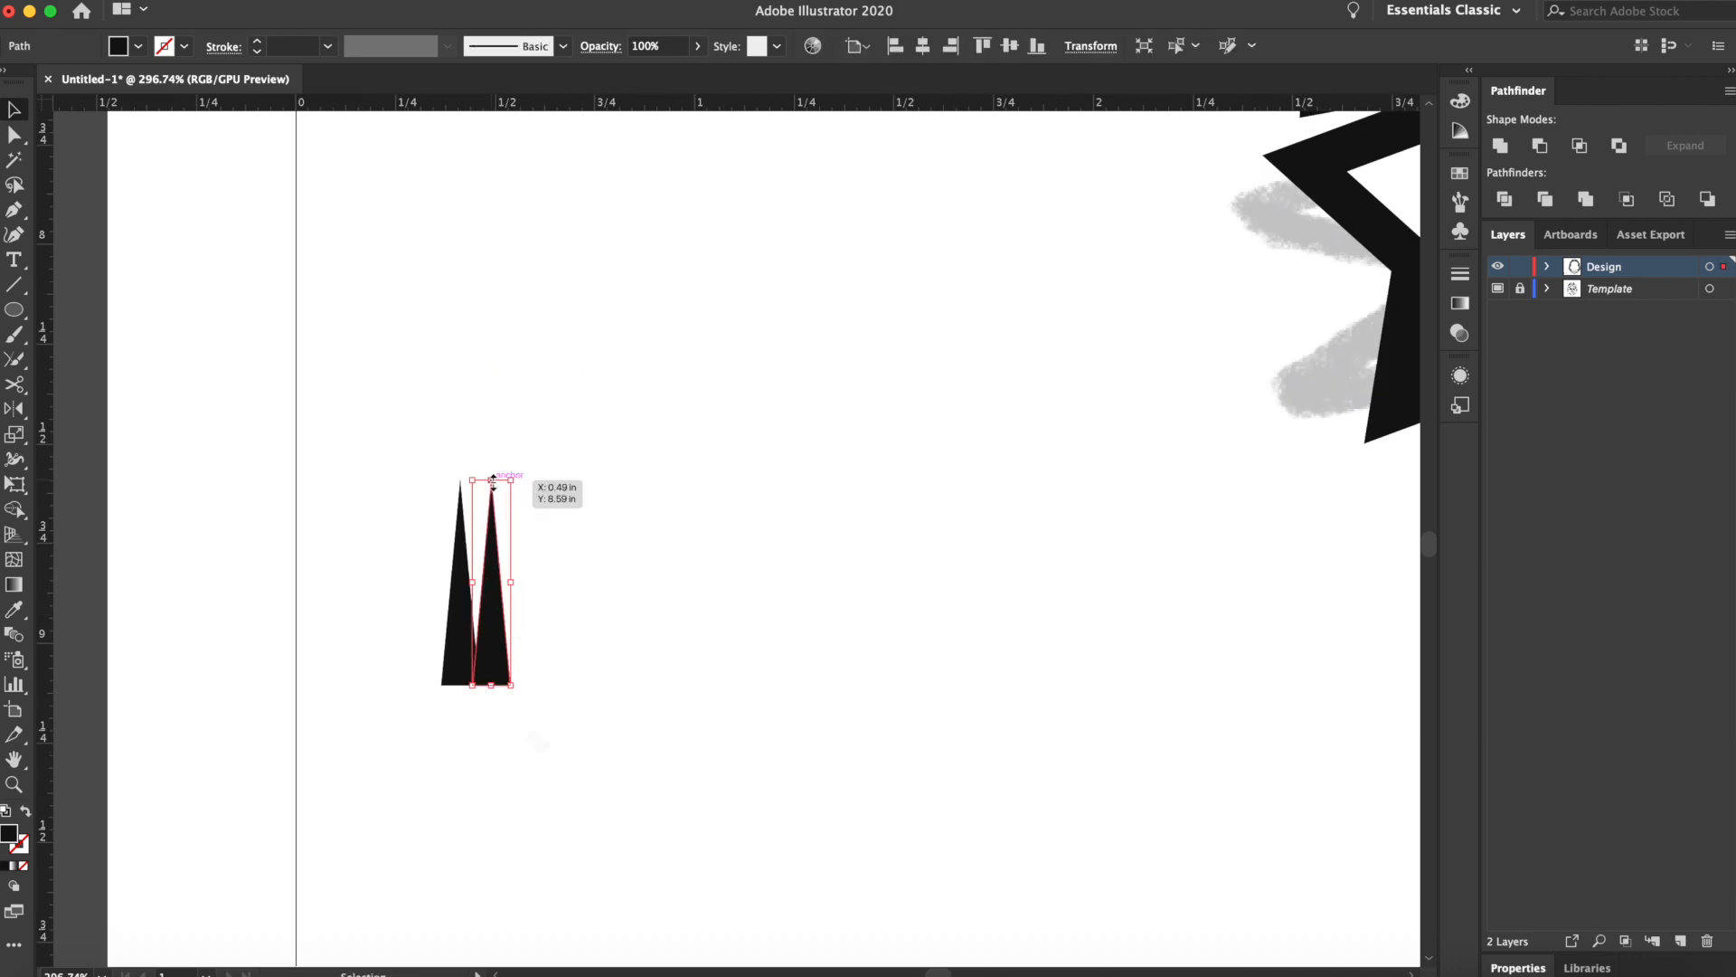
pyautogui.moveTo(493, 479); pyautogui.dragTo(491, 441)
pyautogui.click(546, 540)
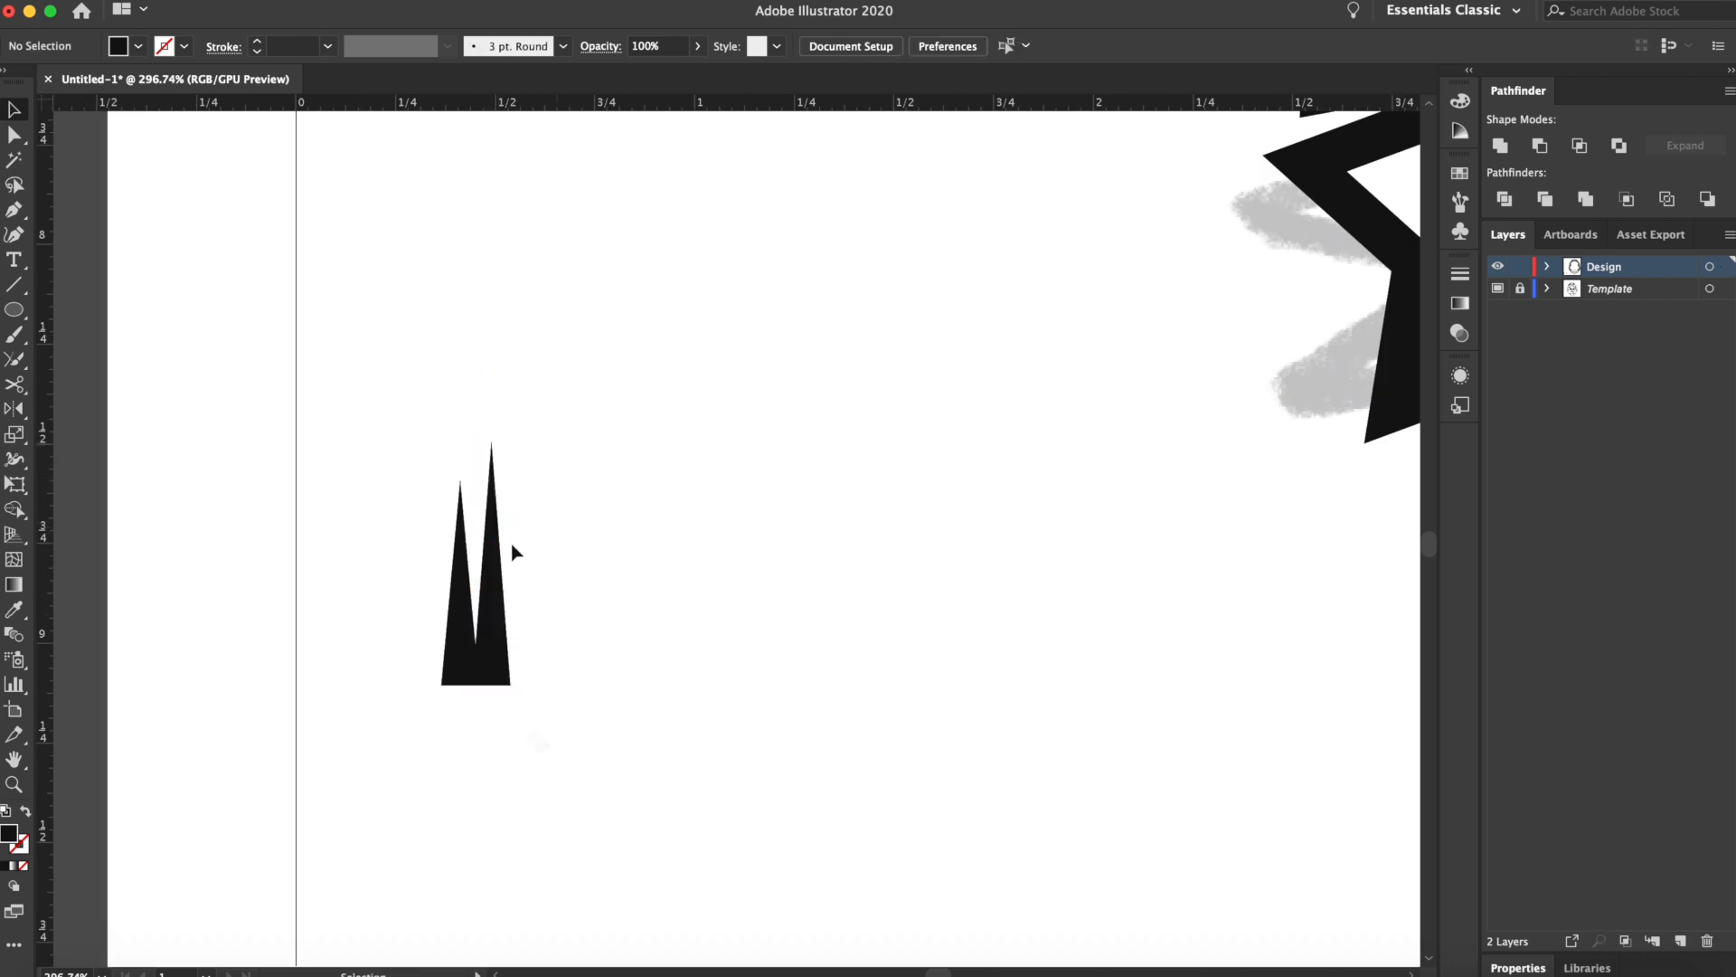
pyautogui.moveTo(462, 597); pyautogui.dragTo(521, 595)
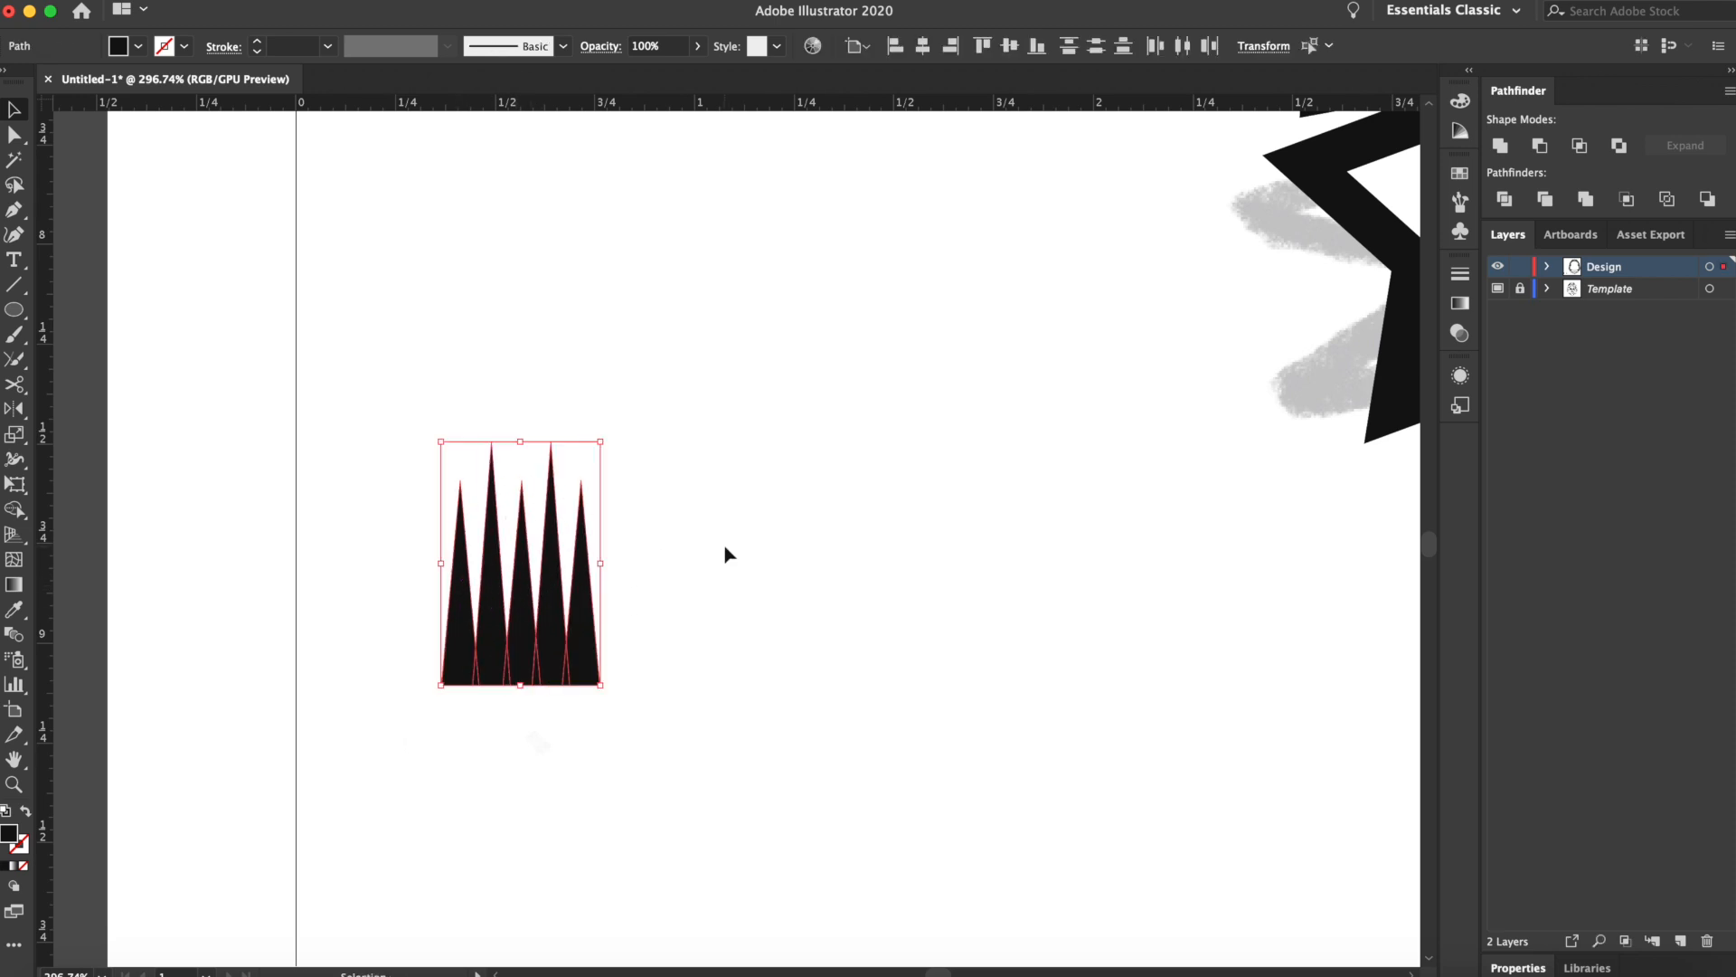
pyautogui.moveTo(940, 362); pyautogui.dragTo(763, 356)
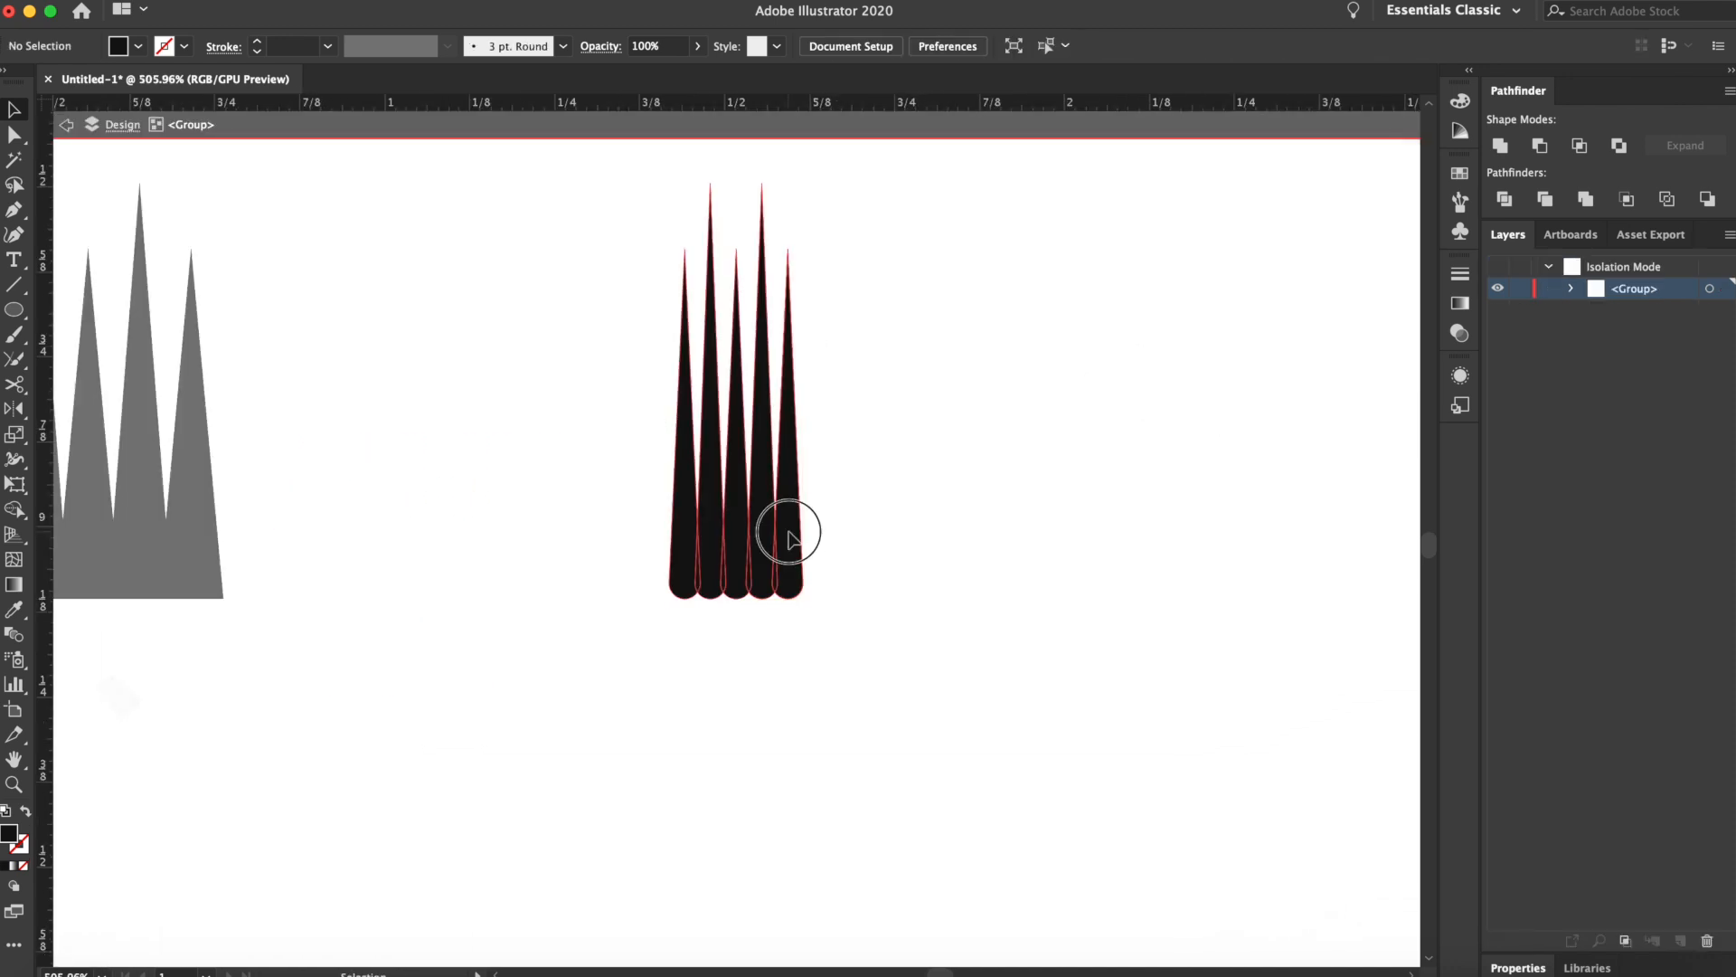
# Isolate the group of round-based spikes and shift its two rightmost spikes to the right to open gaps between them
pyautogui.click(794, 543)
pyautogui.keyDown('shift'); pyautogui.click(792, 540); pyautogui.keyUp('shift')
pyautogui.click(793, 540)
pyautogui.press('Right')
pyautogui.press('Right')
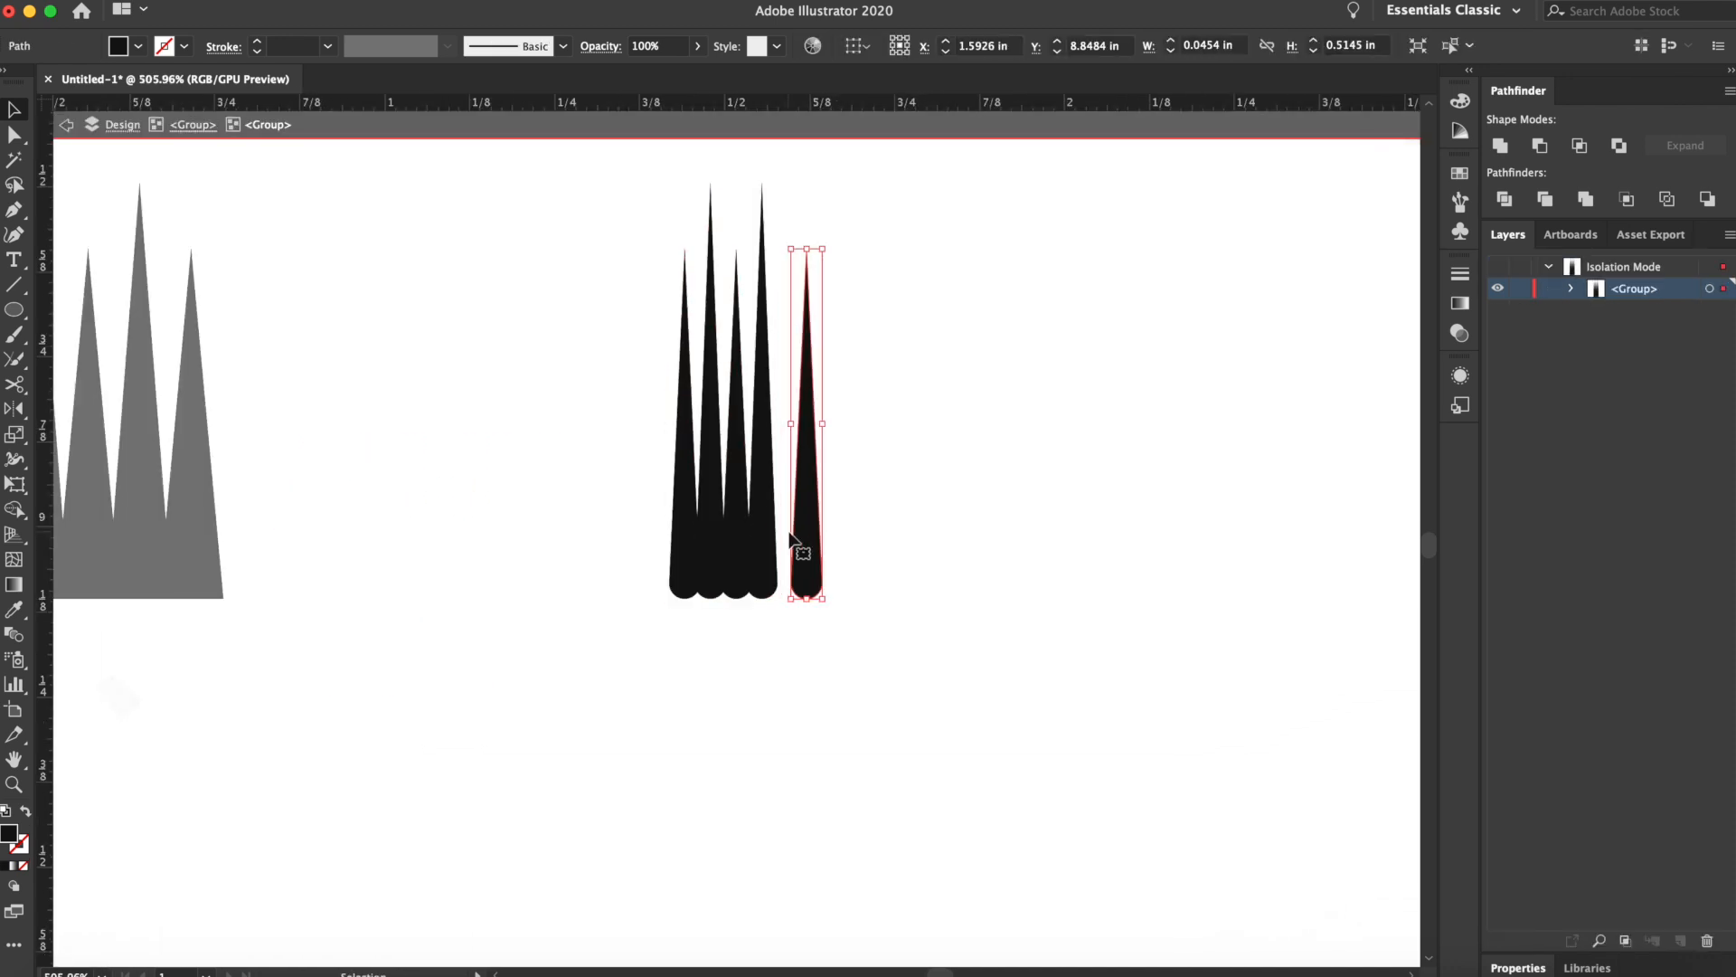
pyautogui.doubleClick(765, 543)
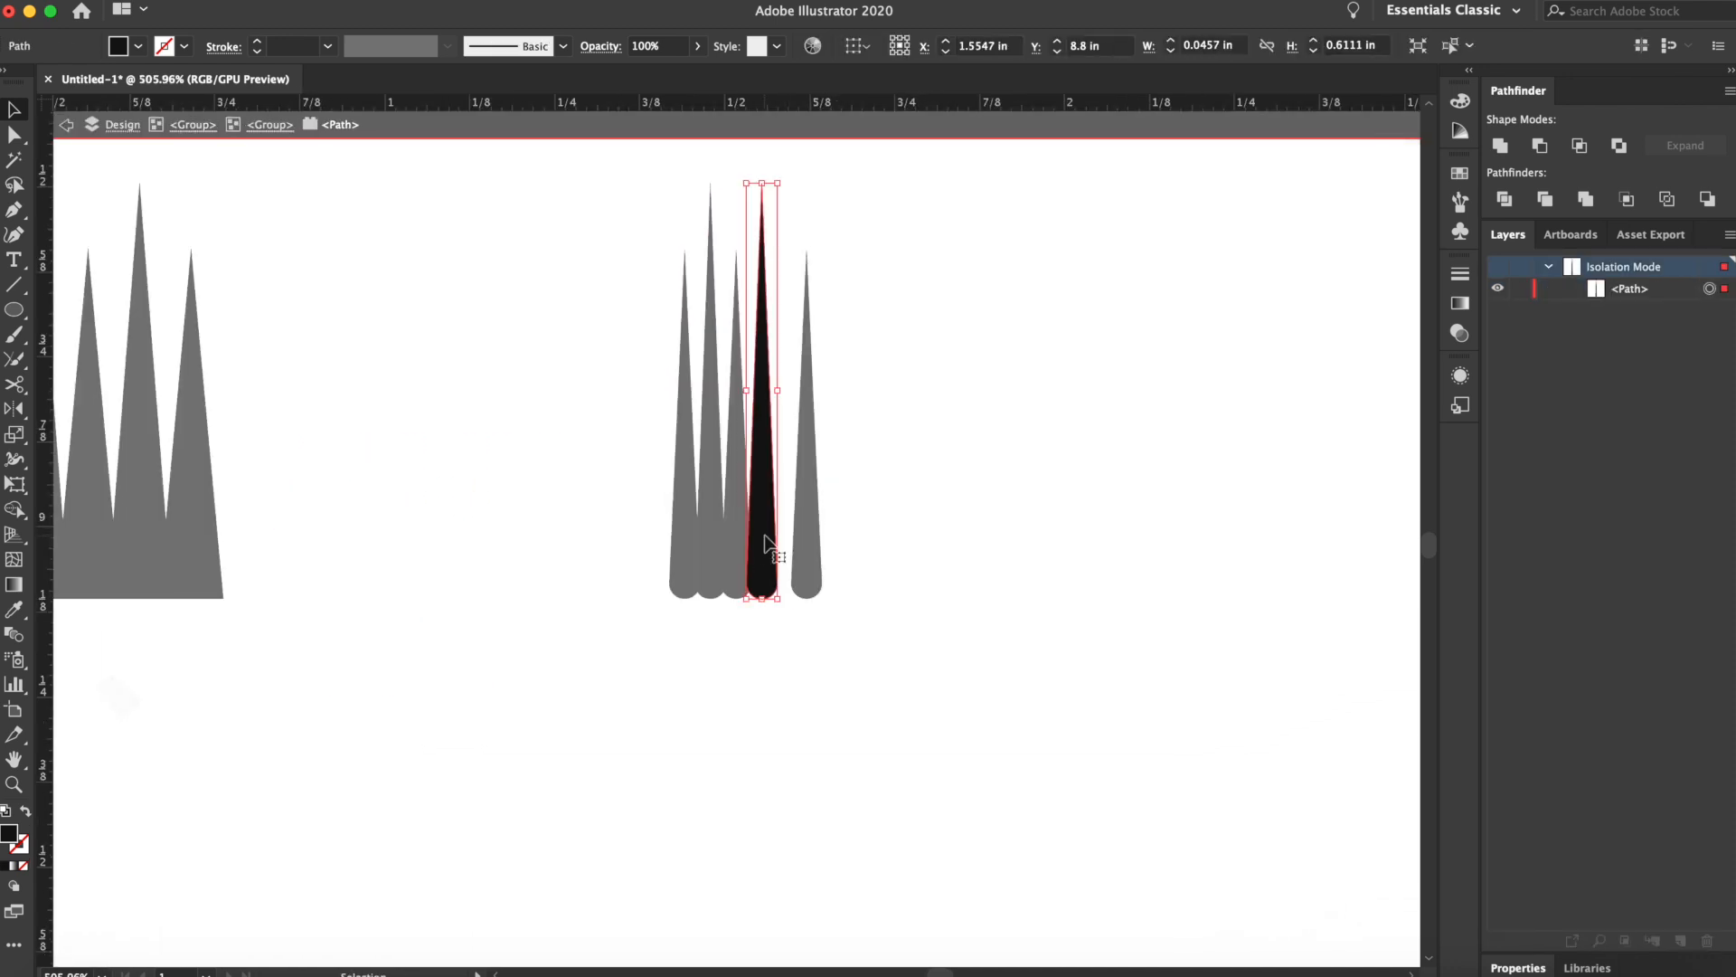
pyautogui.press('Right')
pyautogui.click(574, 554)
pyautogui.doubleClick(574, 555)
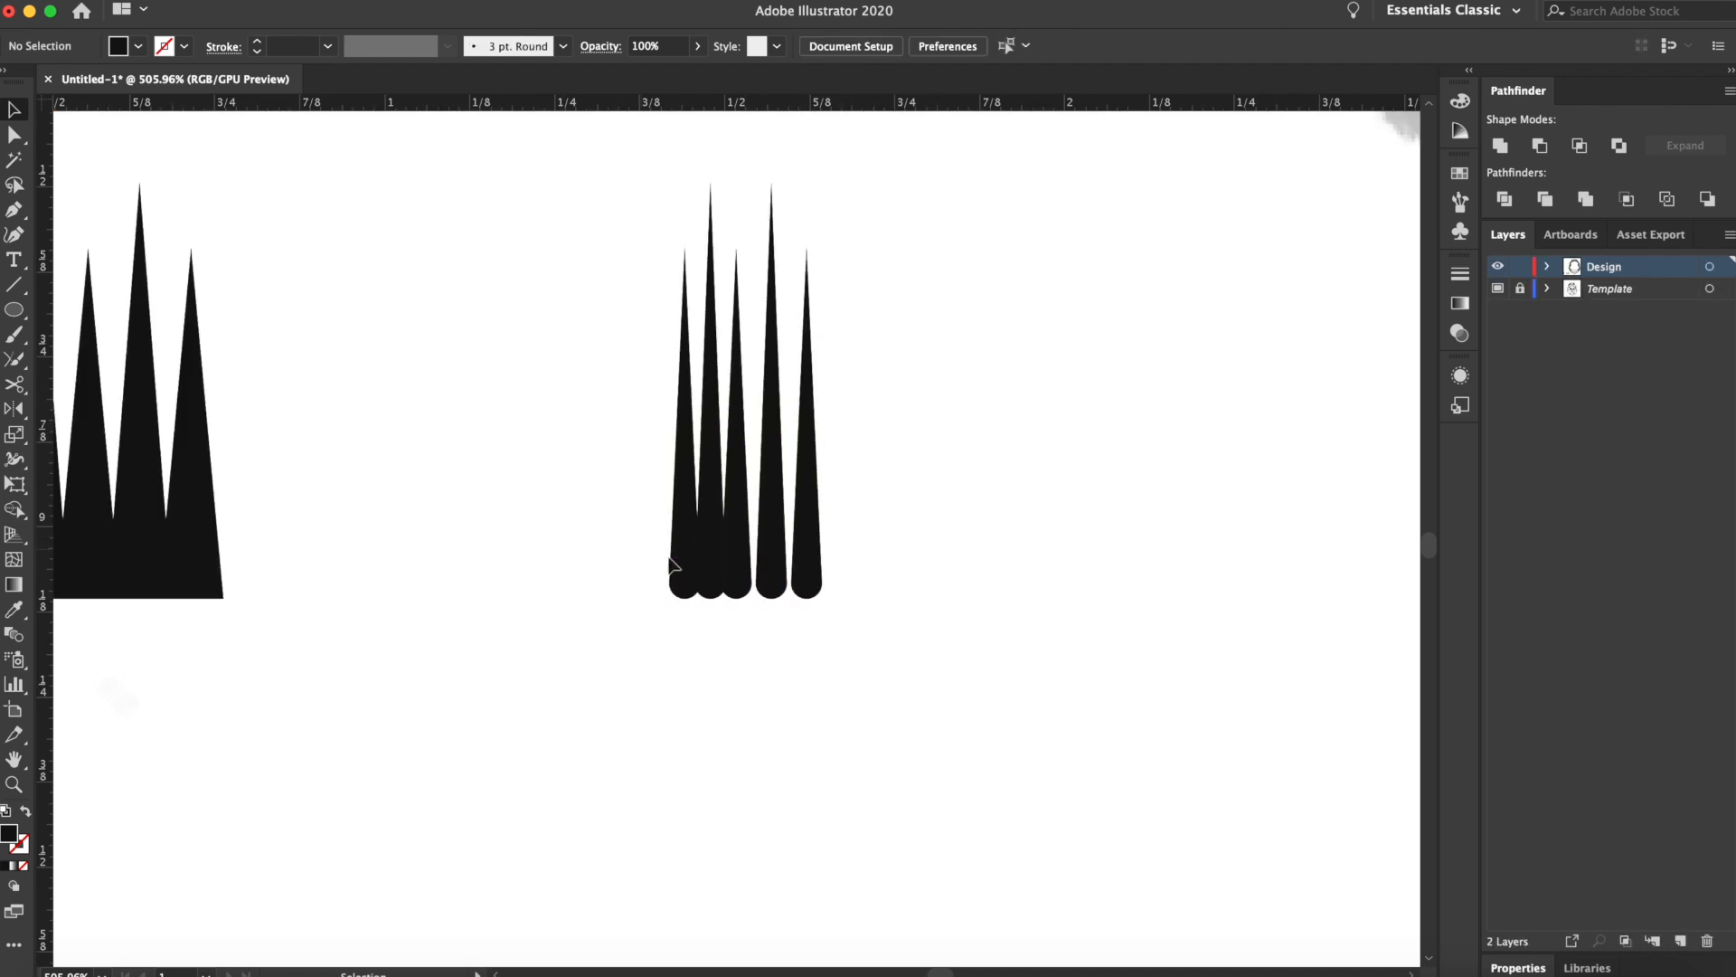
# Ungroup the round-based spike row and select its leftmost spike
pyautogui.click(689, 560)
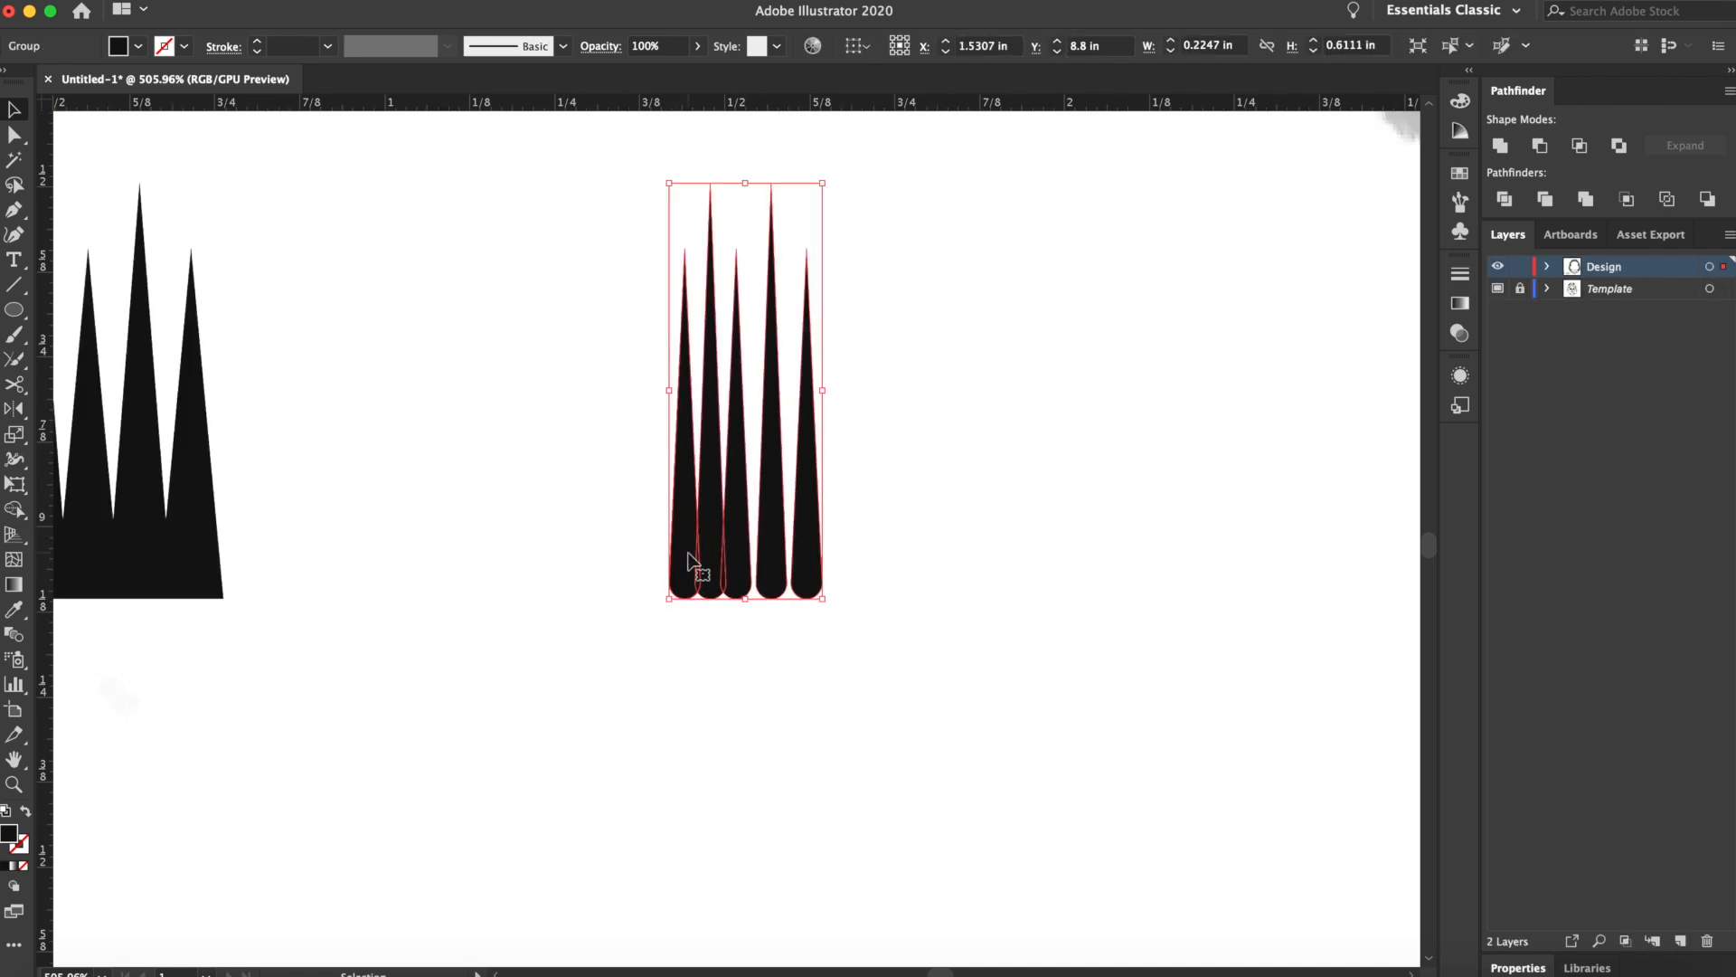
pyautogui.rightClick(689, 561)
pyautogui.click(728, 720)
pyautogui.click(681, 574)
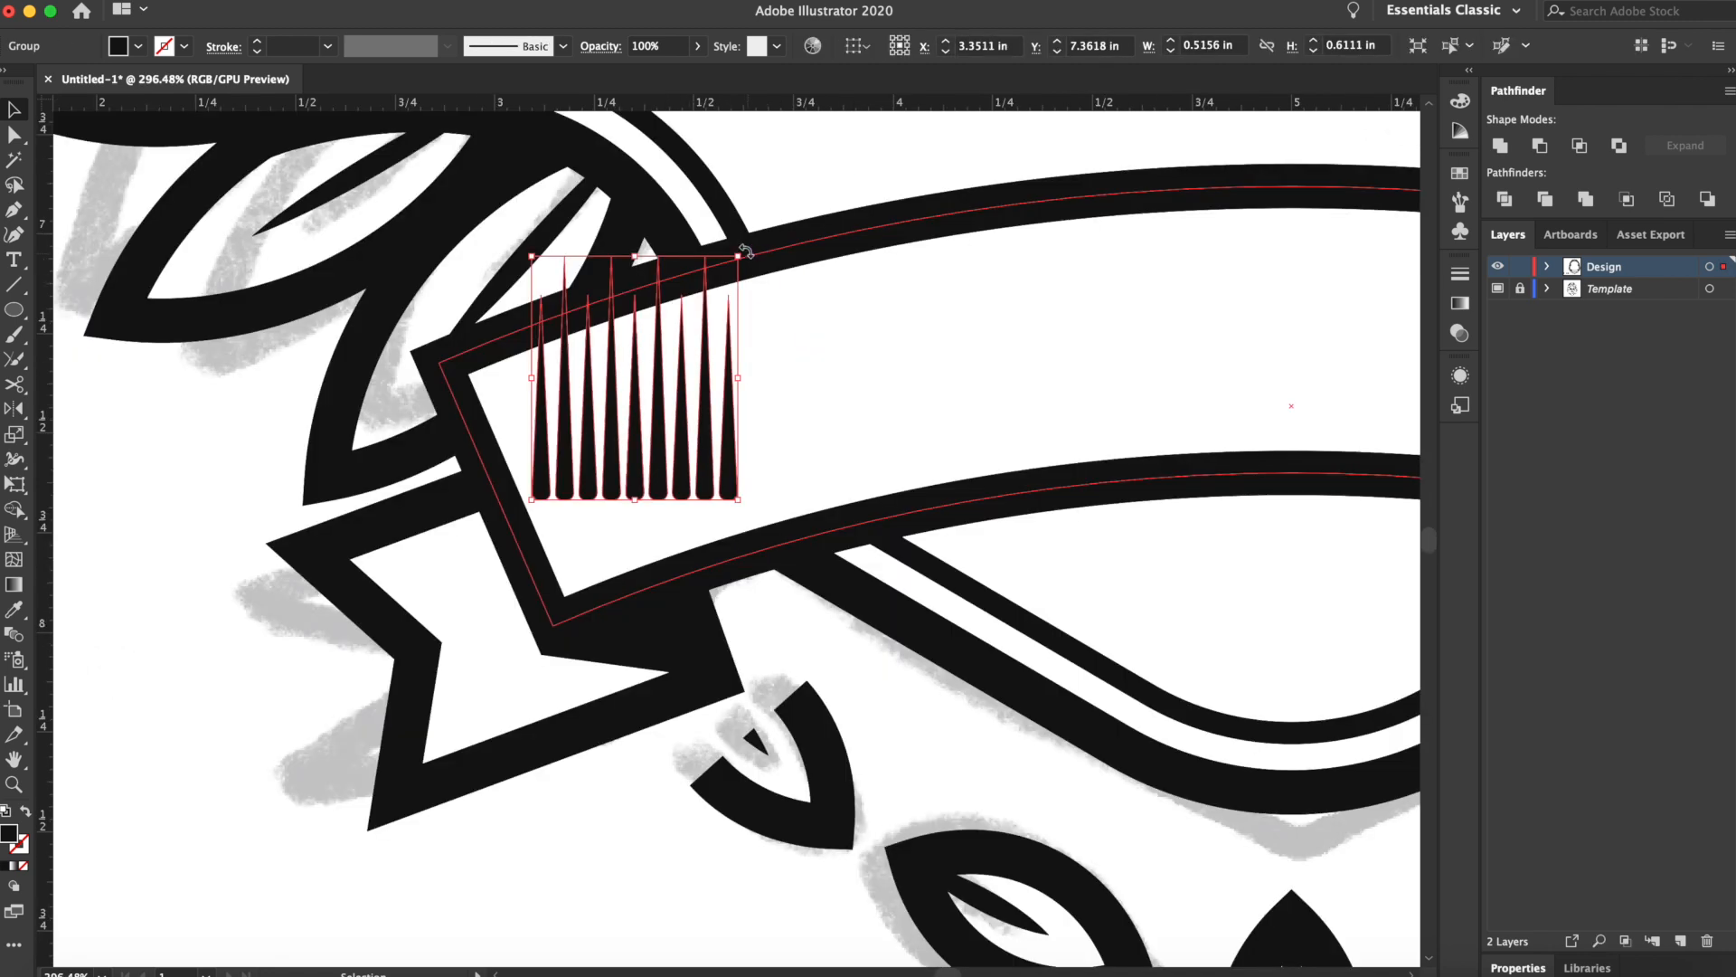
# Rotate the spike group 90° so its points face right on the banner's left end, and apply an Arc warp to it
pyautogui.moveTo(746, 251); pyautogui.dragTo(850, 489)
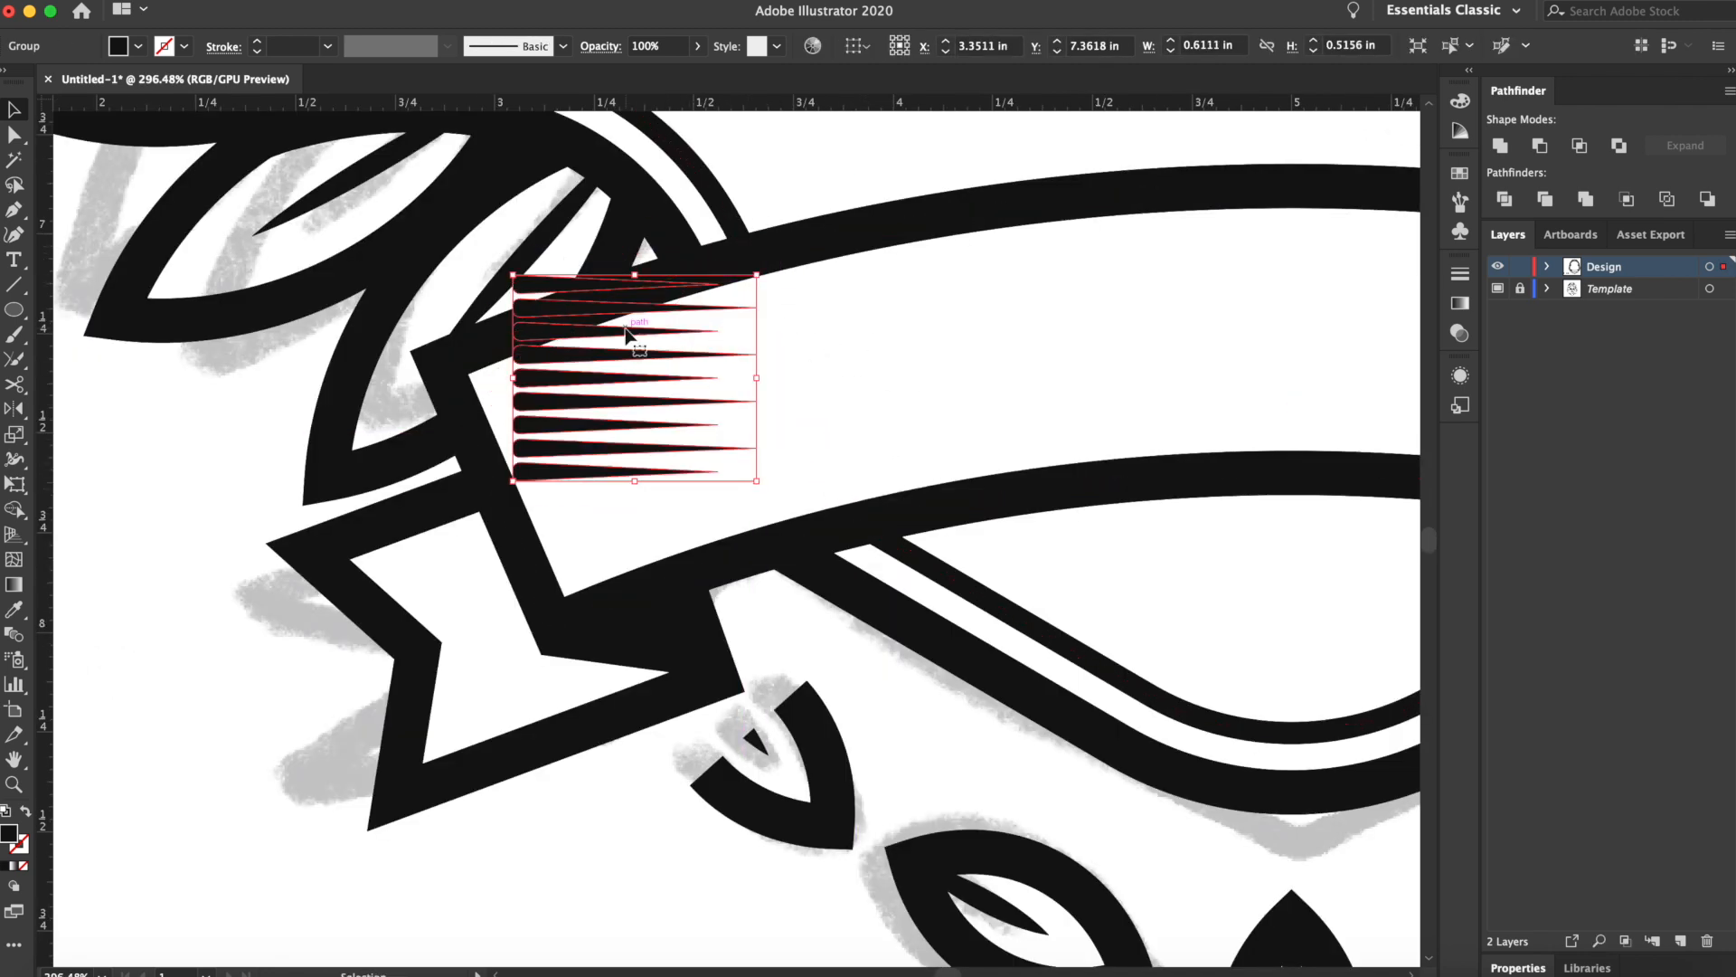
pyautogui.click(407, 0)
pyautogui.moveTo(596, 283)
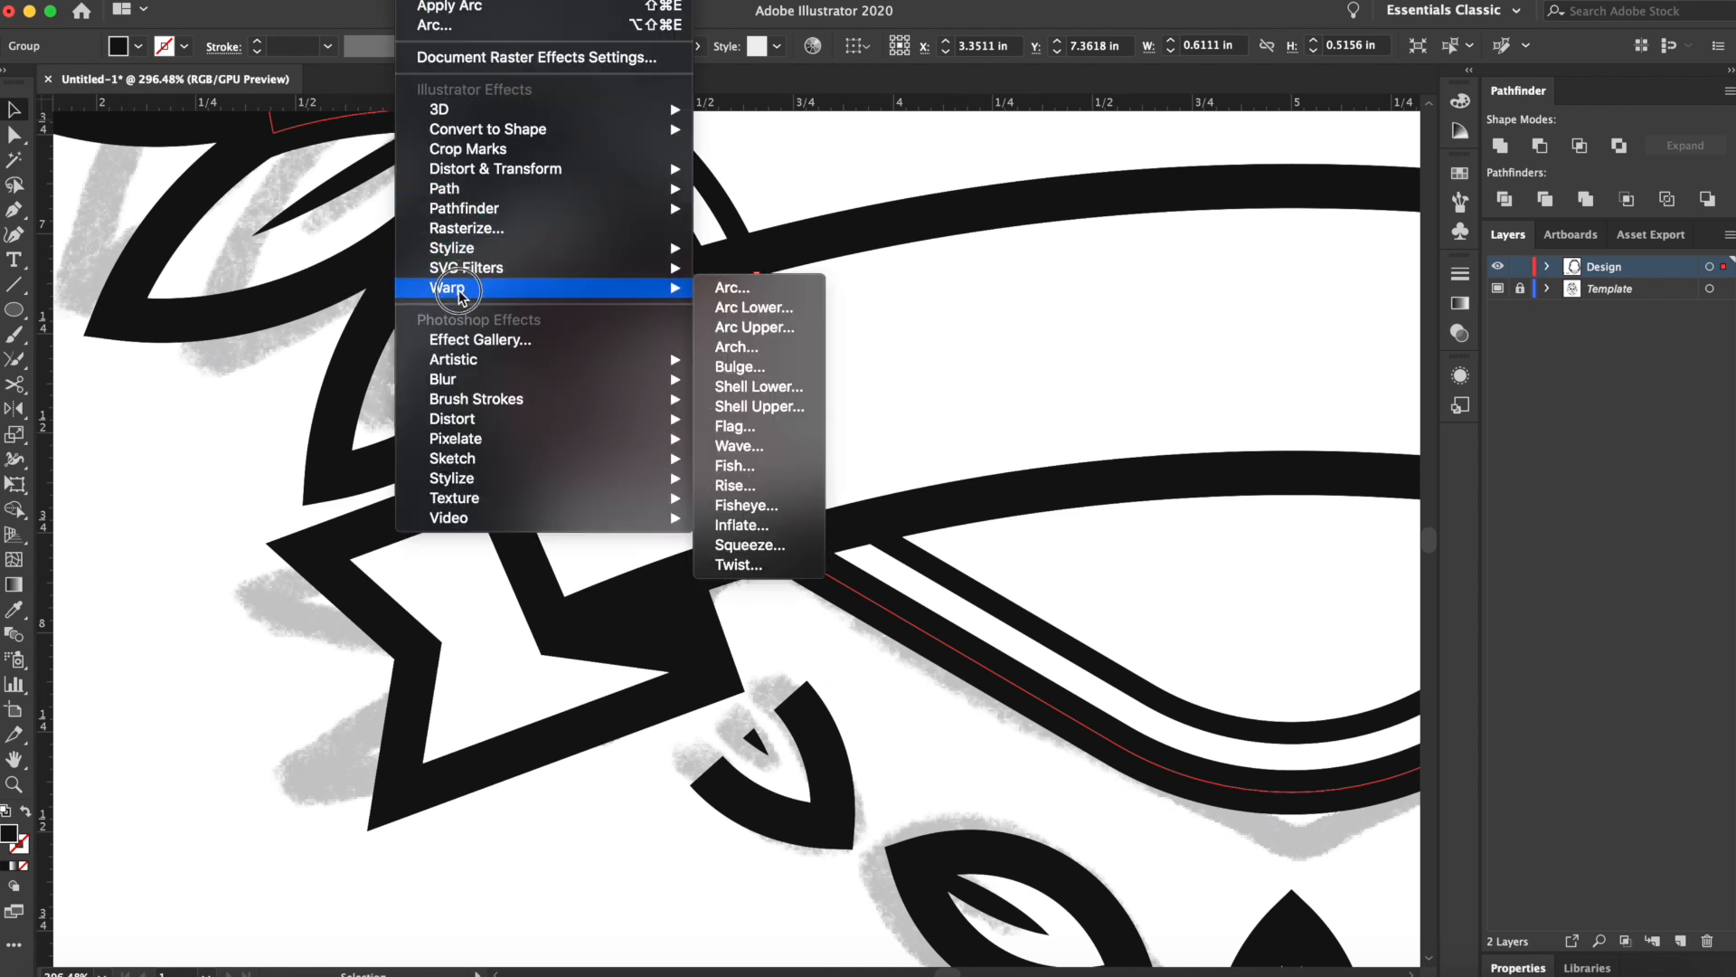
pyautogui.click(751, 283)
pyautogui.moveTo(1190, 510); pyautogui.dragTo(1160, 512)
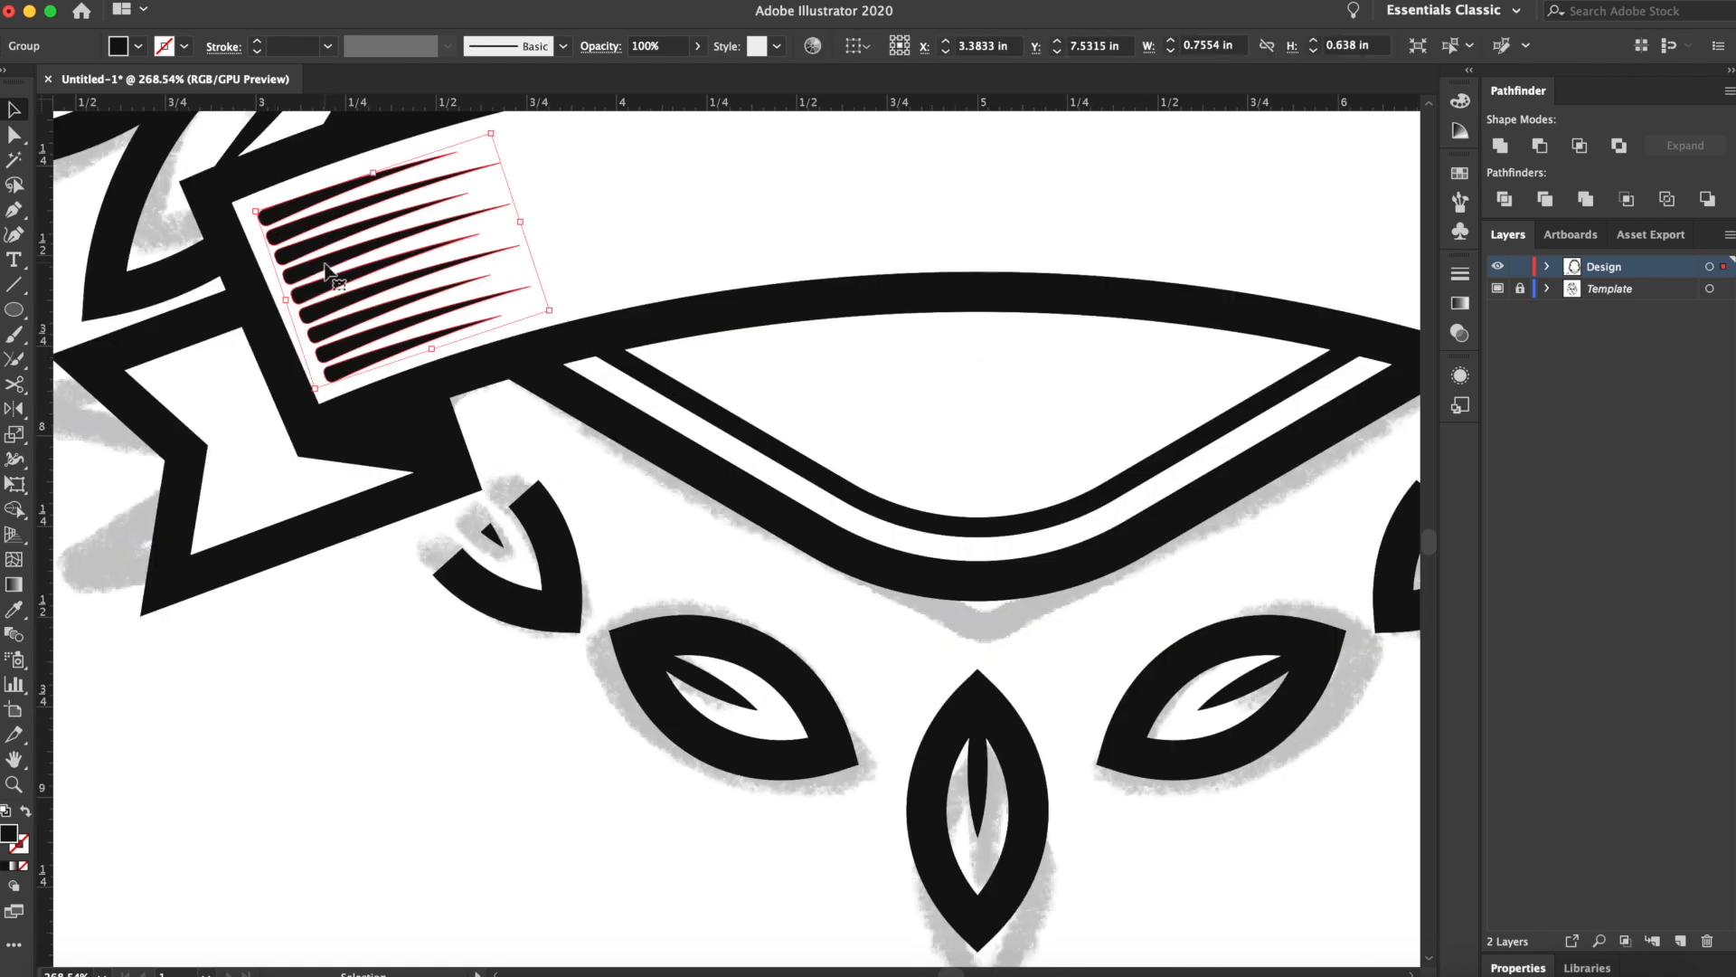
# Reflect a copy of the arc-warped spike group vertically about the badge's centre anchor onto the banner's right end
pyautogui.click(14, 409)
pyautogui.hscroll(4, 1113, 516)
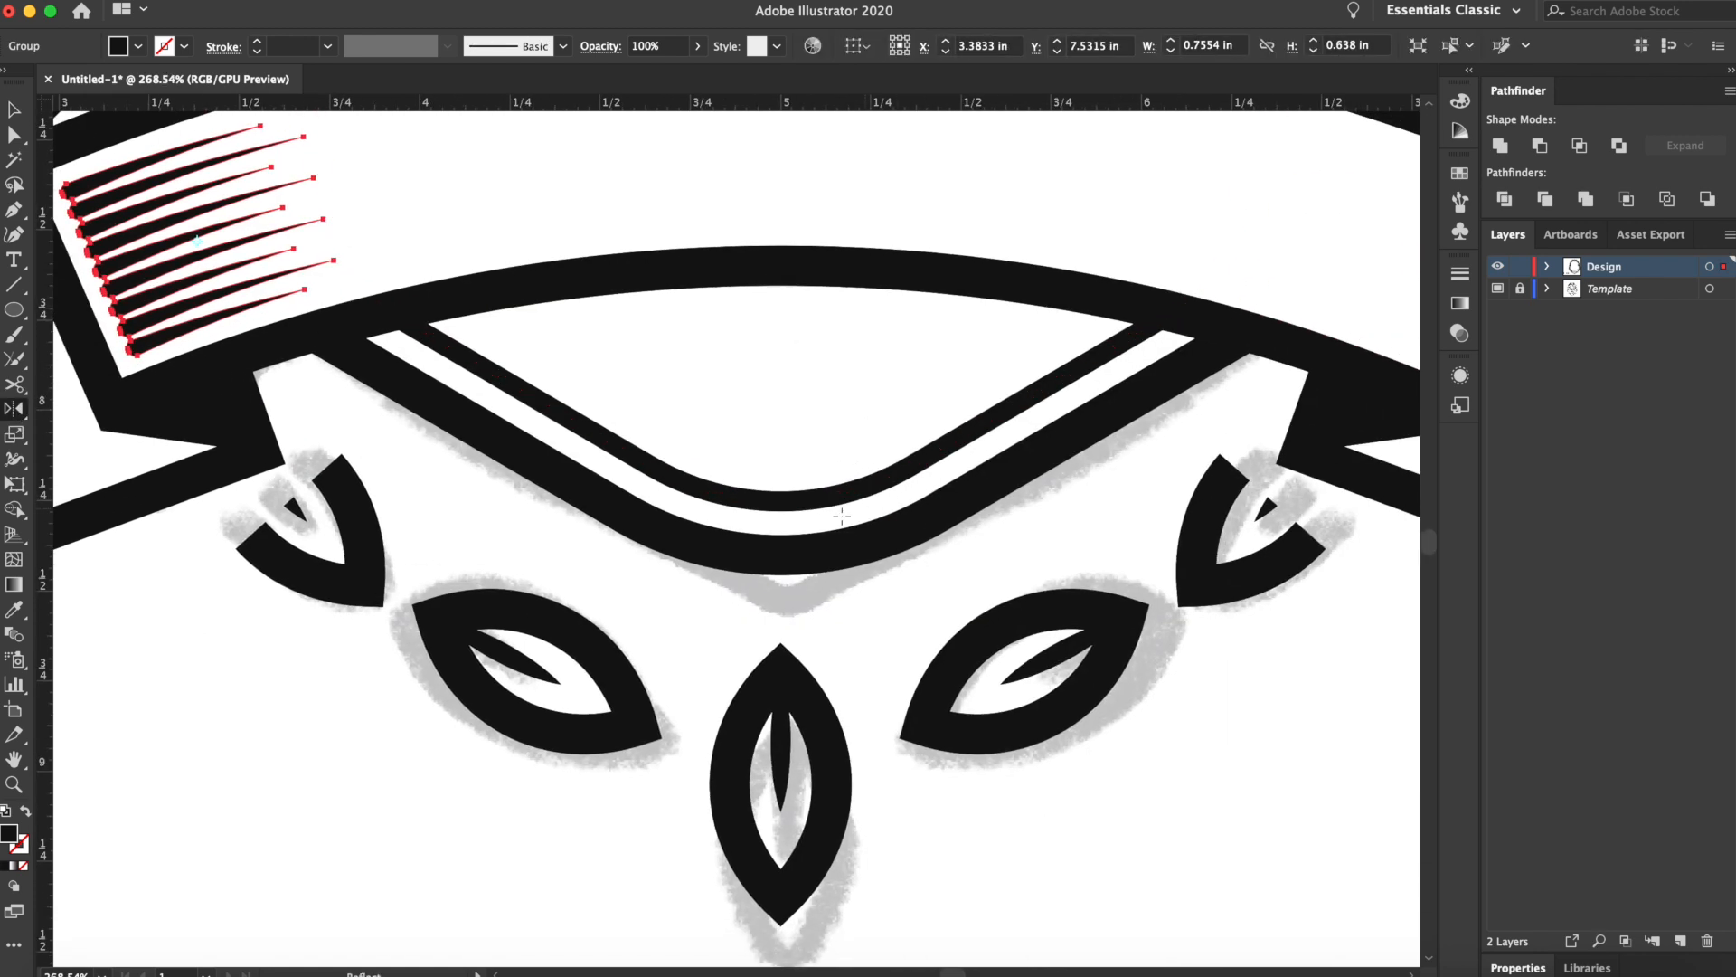
pyautogui.keyDown('alt'); pyautogui.click(780, 499); pyautogui.keyUp('alt')
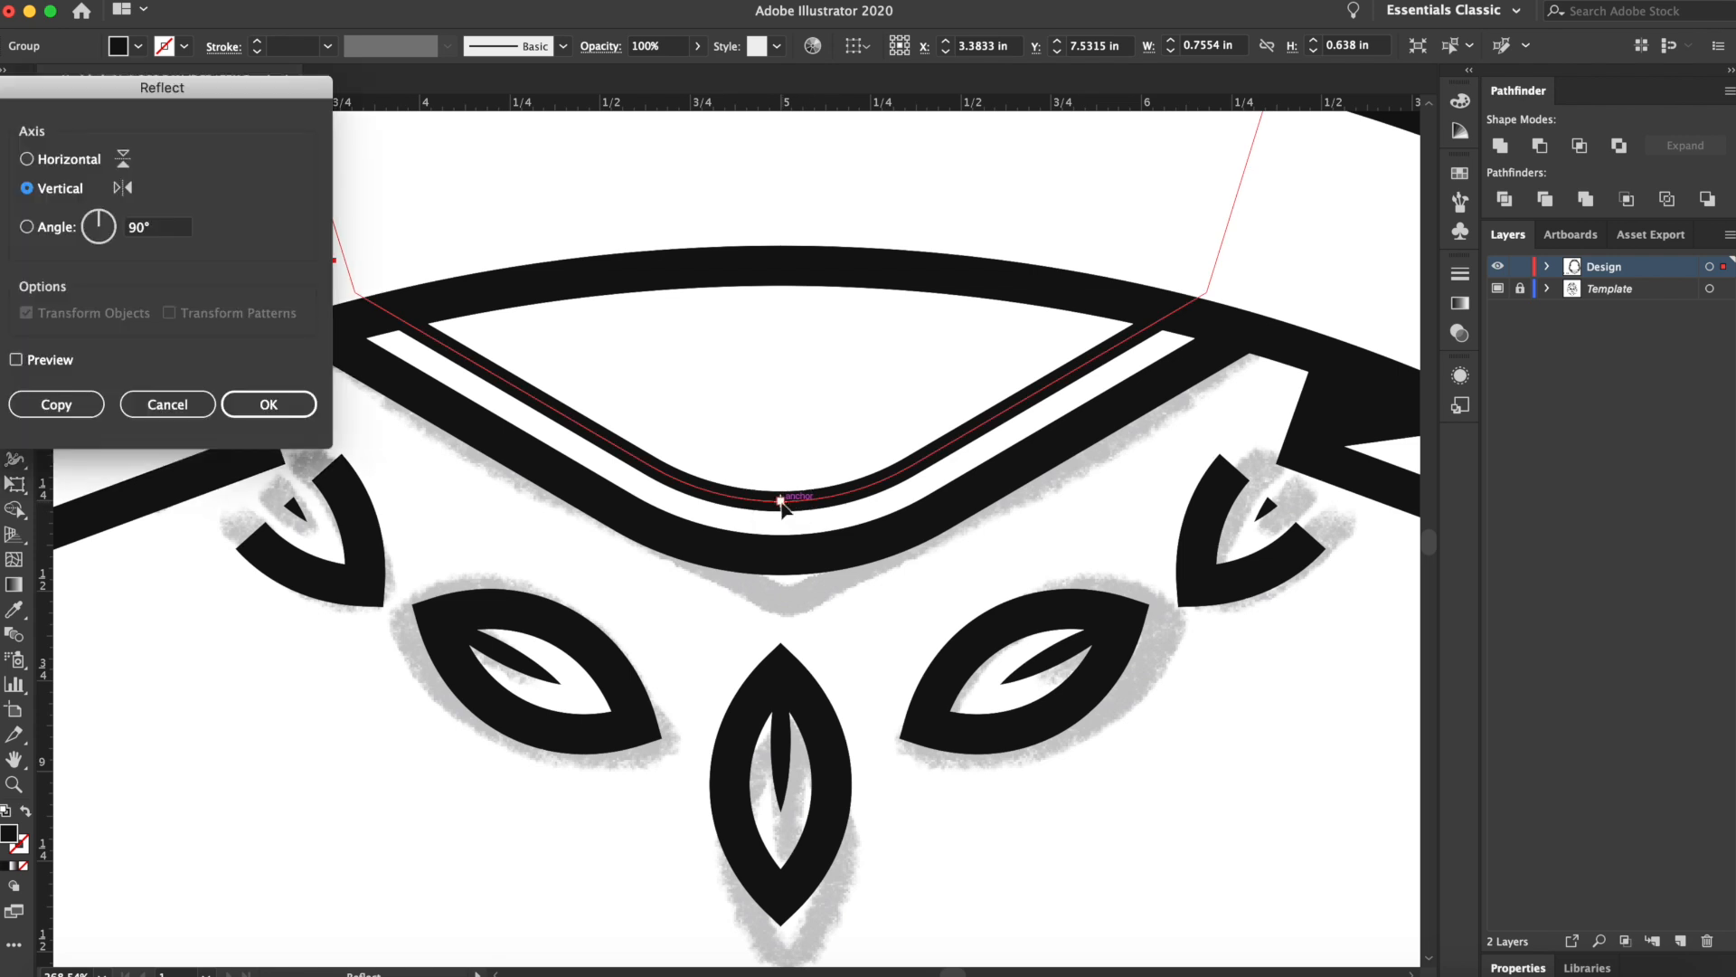
pyautogui.click(80, 407)
pyautogui.scroll(-4, 703, 491)
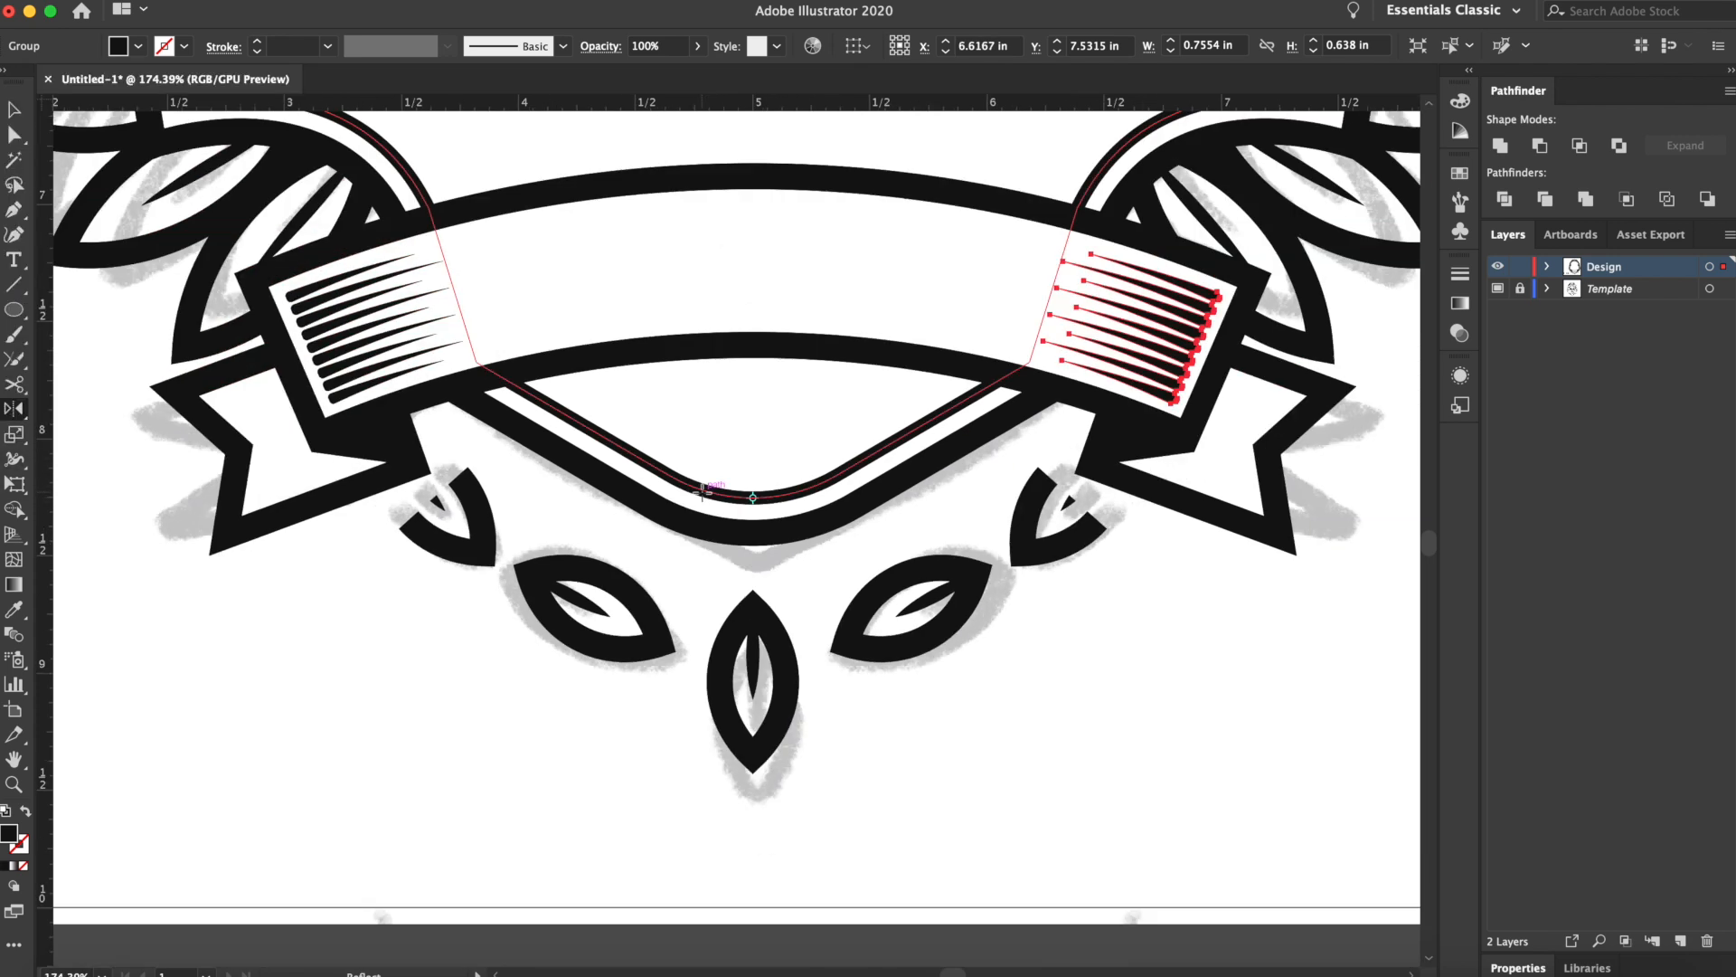
# Rotate the upright spike row about 106° so its points face left, then move and fit it onto the banner's left tail
pyautogui.scroll(-3, 703, 491)
pyautogui.click(1174, 667)
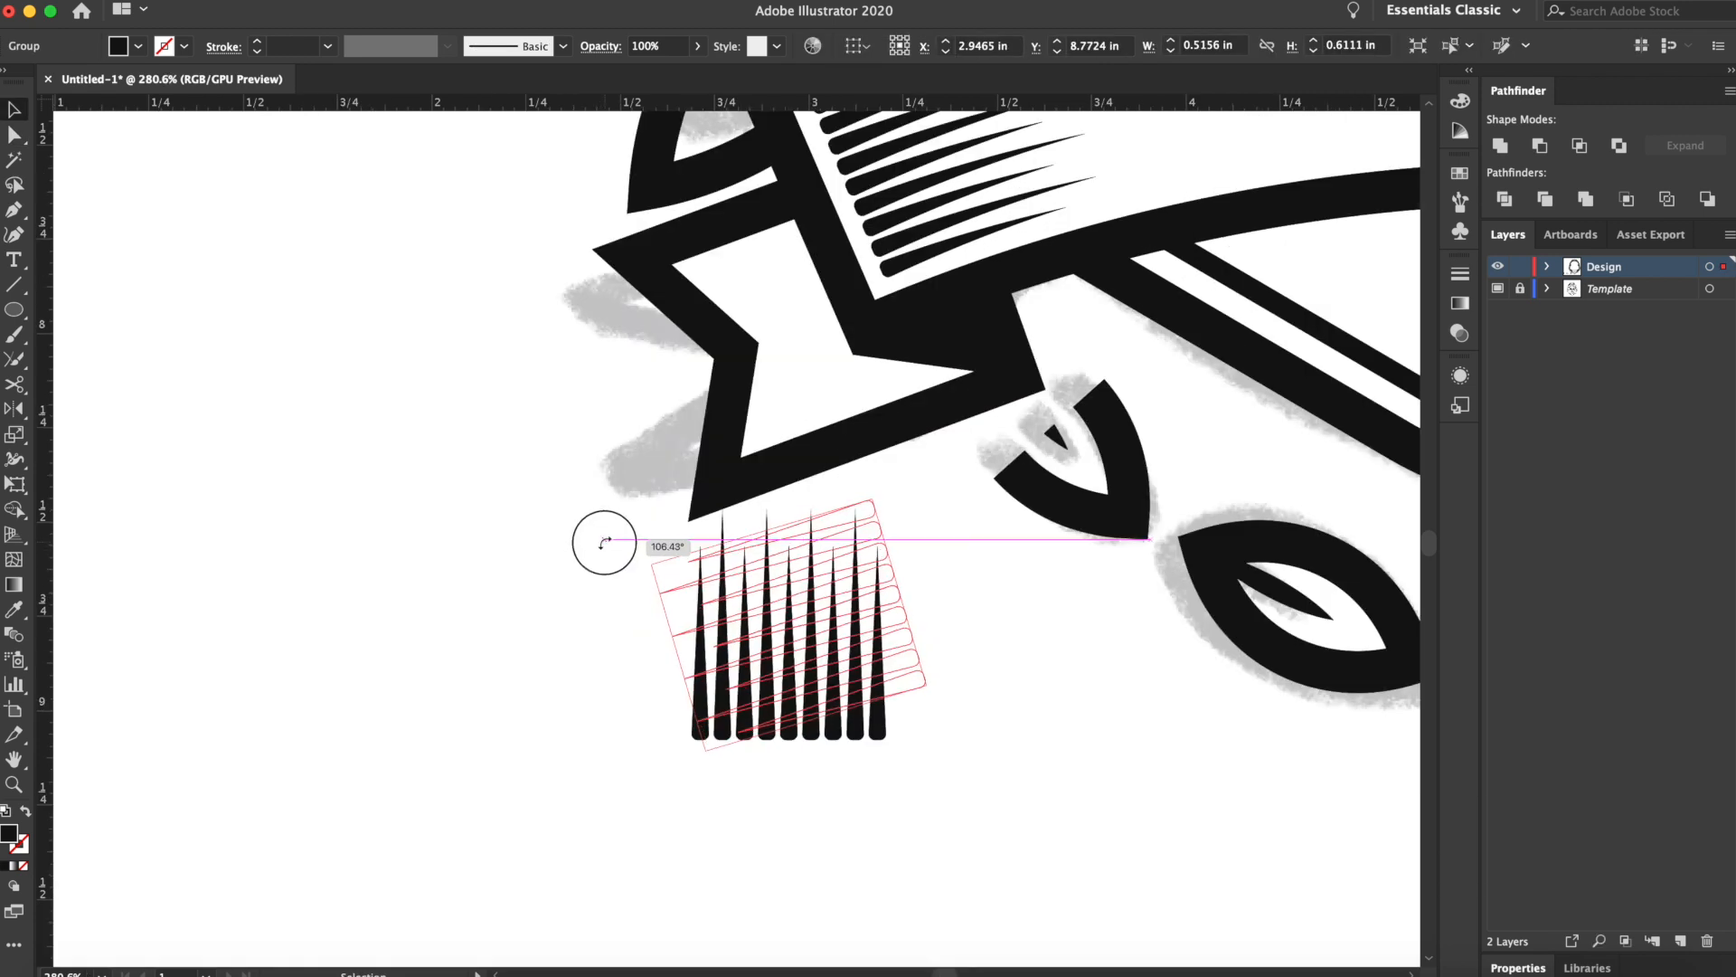
pyautogui.moveTo(604, 542); pyautogui.dragTo(606, 553)
pyautogui.moveTo(841, 529); pyautogui.dragTo(935, 195)
pyautogui.moveTo(758, 340); pyautogui.dragTo(836, 311)
pyautogui.moveTo(965, 298); pyautogui.dragTo(882, 328)
pyautogui.scroll(4, 936, 376)
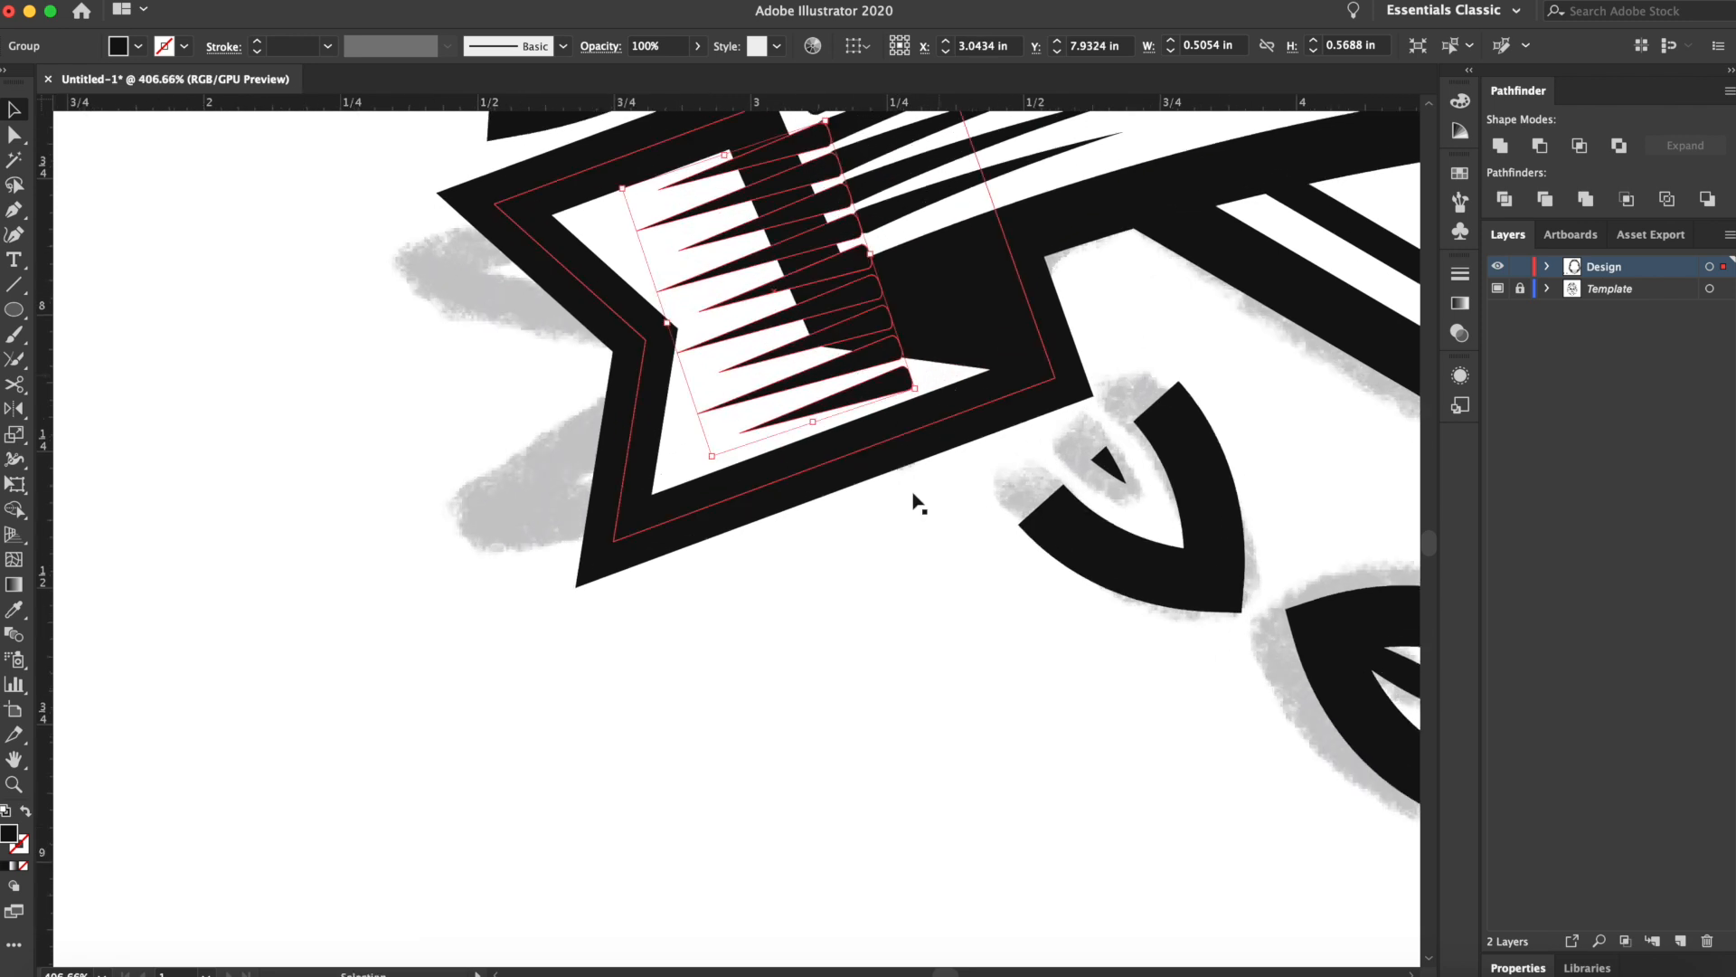
# Isolate the left tail's spike group and lengthen the bases of its two lowest spikes rightward into the banner fold
pyautogui.click(893, 535)
pyautogui.moveTo(892, 536); pyautogui.dragTo(766, 567)
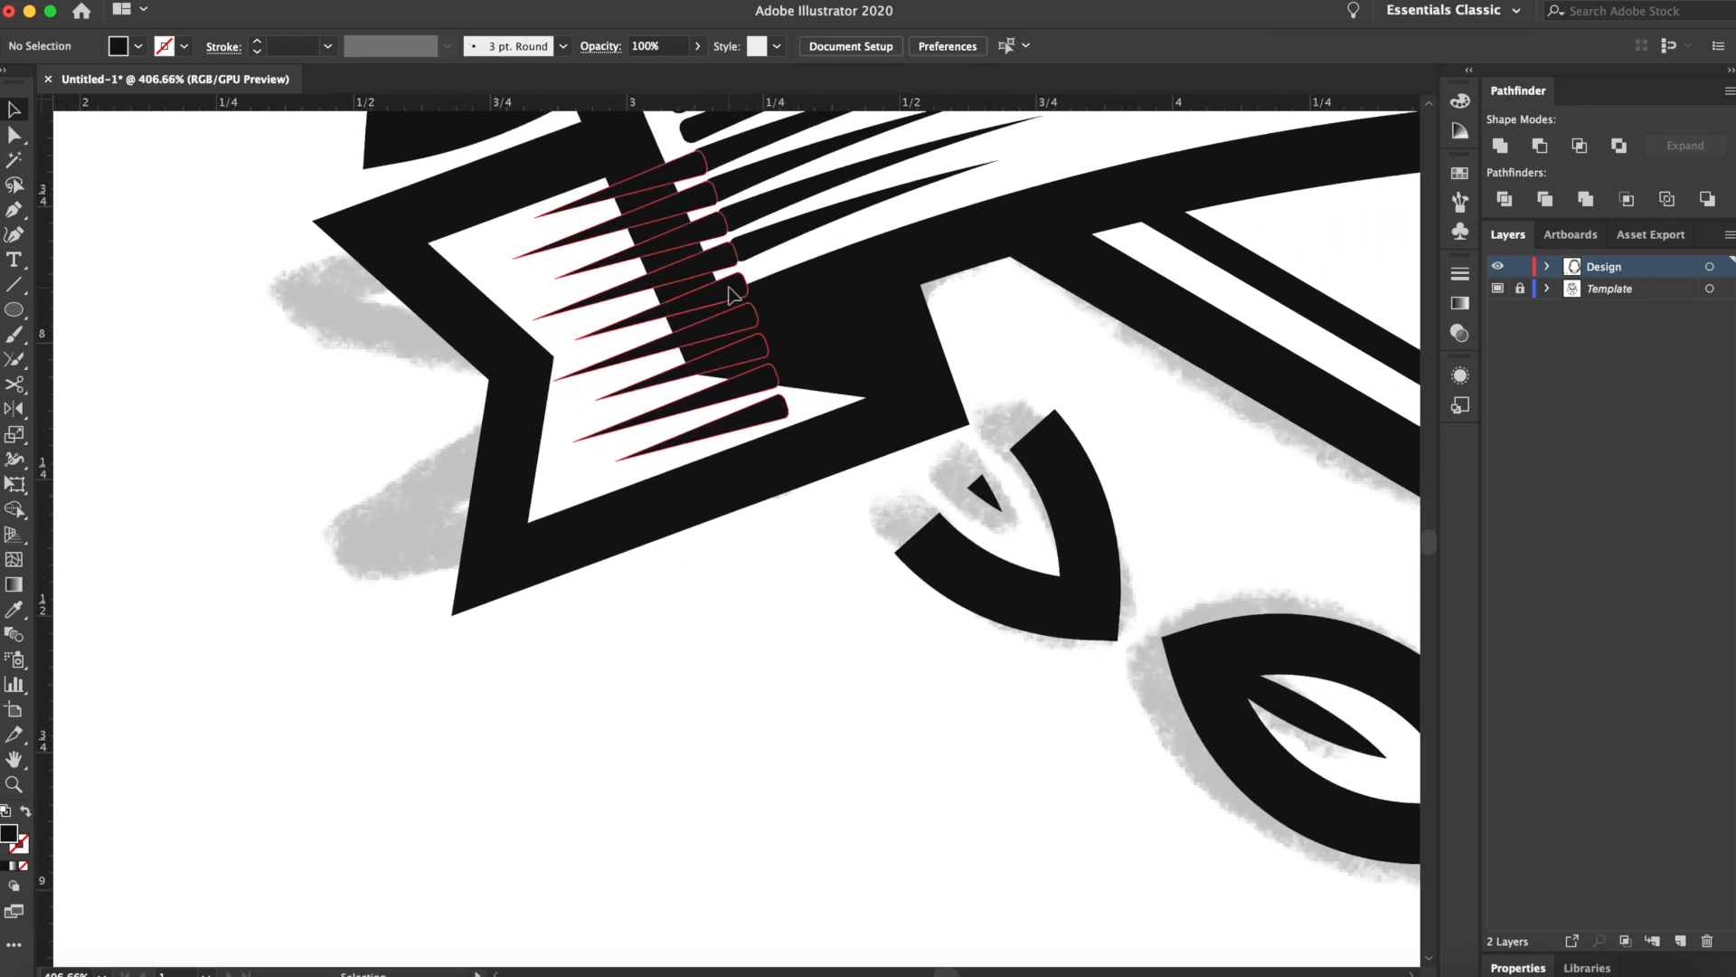
pyautogui.click(729, 281)
pyautogui.doubleClick(774, 406)
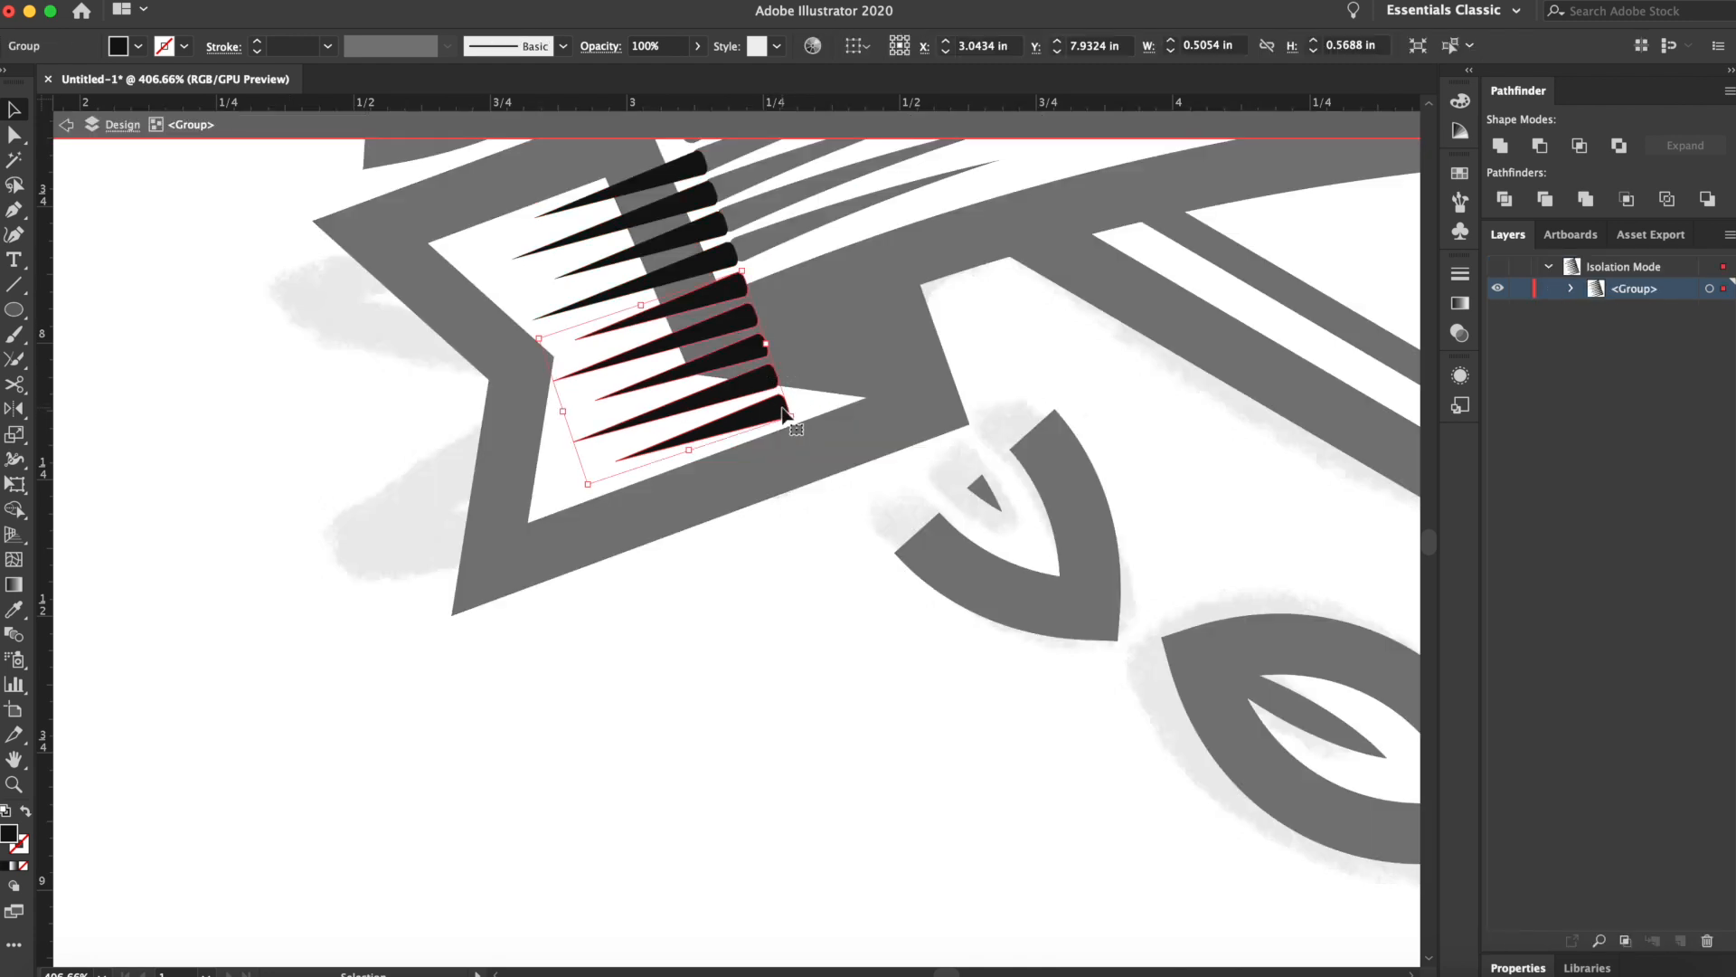
pyautogui.click(782, 409)
pyautogui.moveTo(783, 410); pyautogui.dragTo(865, 378)
pyautogui.click(742, 667)
pyautogui.doubleClick(741, 668)
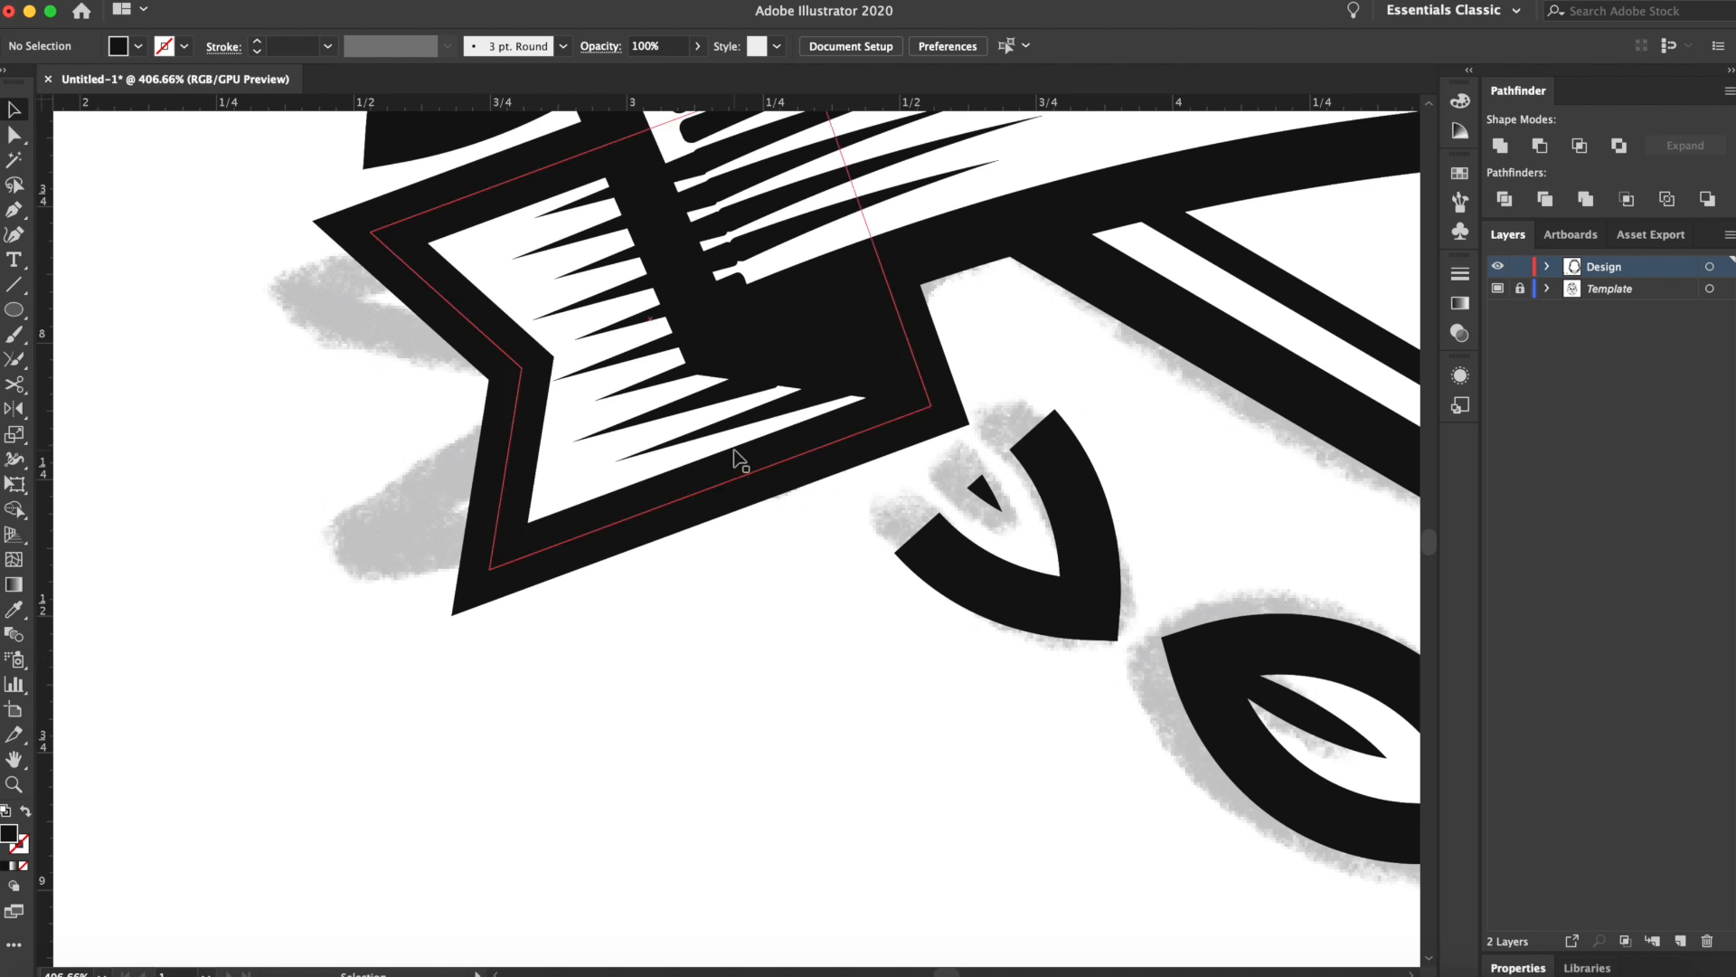
pyautogui.doubleClick(751, 385)
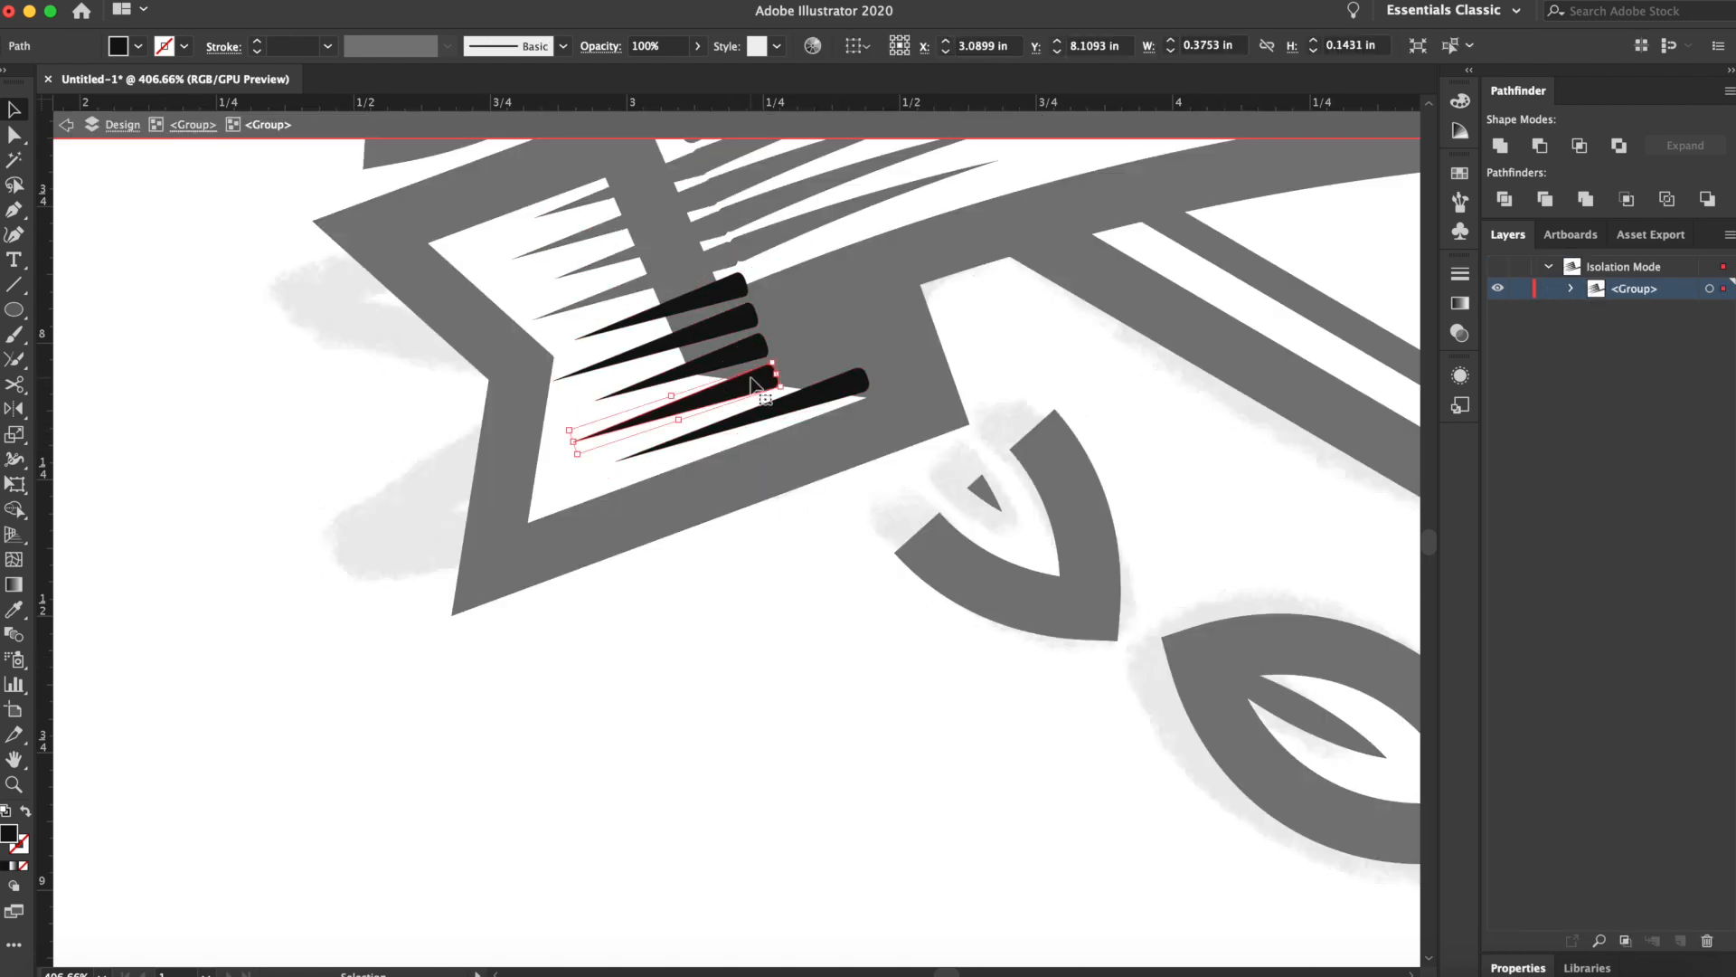
pyautogui.moveTo(777, 371); pyautogui.dragTo(796, 360)
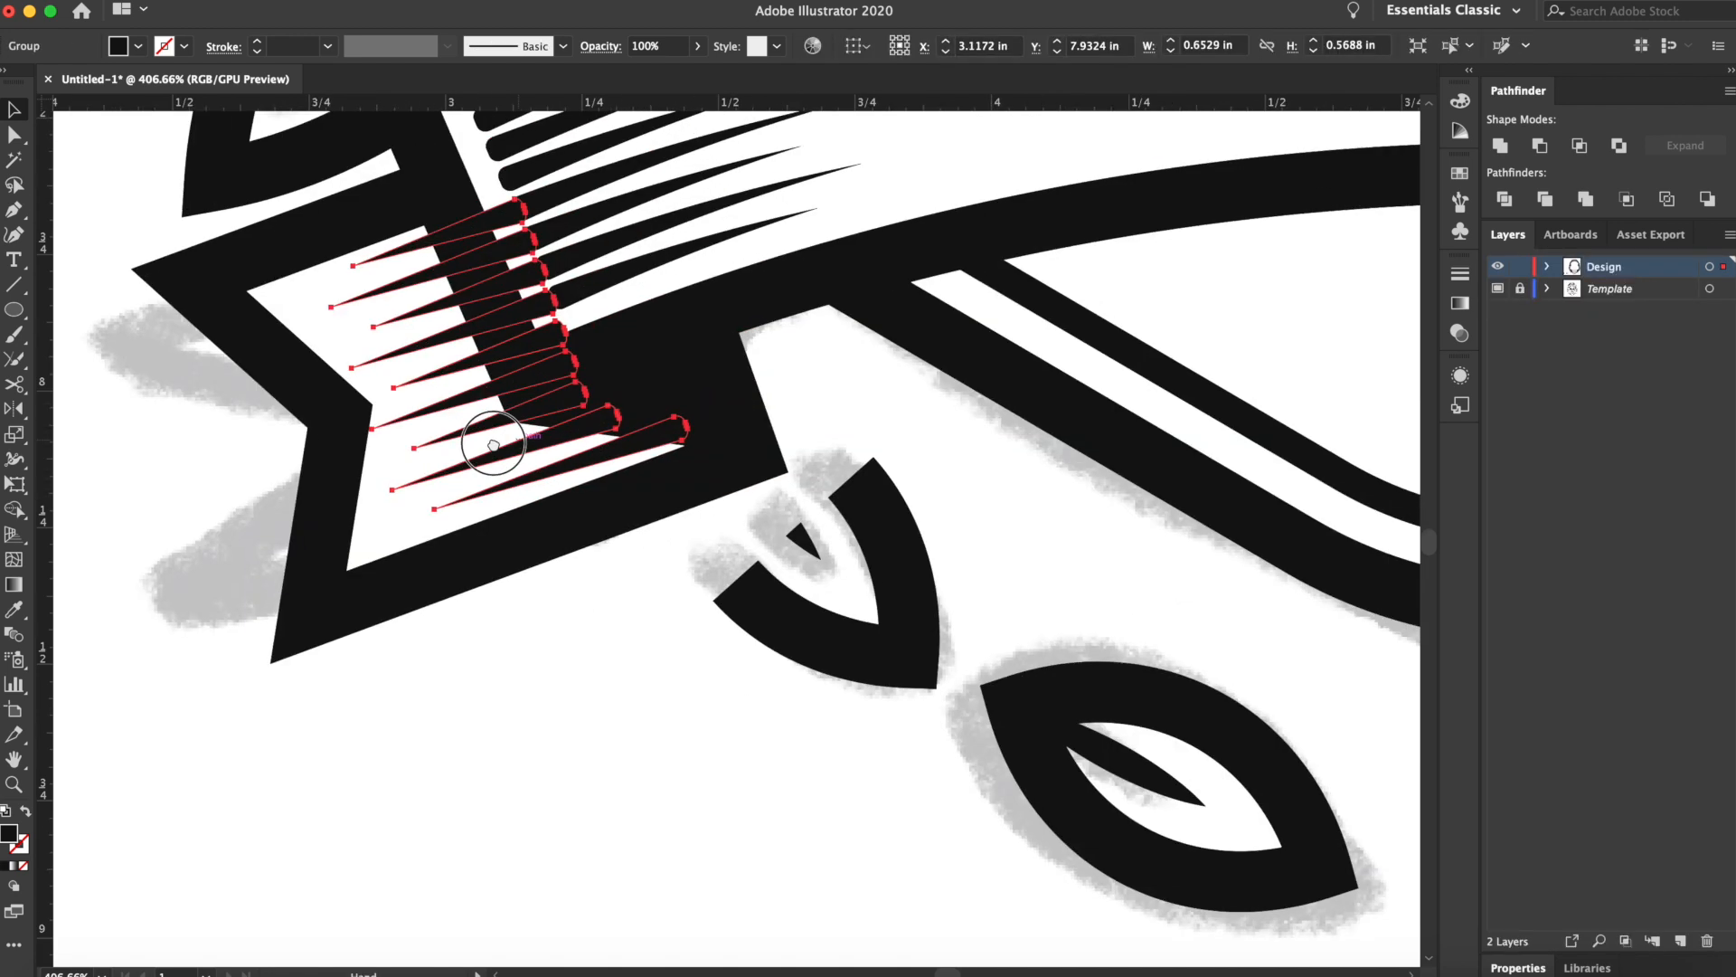
# Erase the base ends of the left tail's spikes where they overlap the banner's front panel, using a smaller Eraser
pyautogui.moveTo(496, 446); pyautogui.dragTo(468, 445)
pyautogui.click(13, 383)
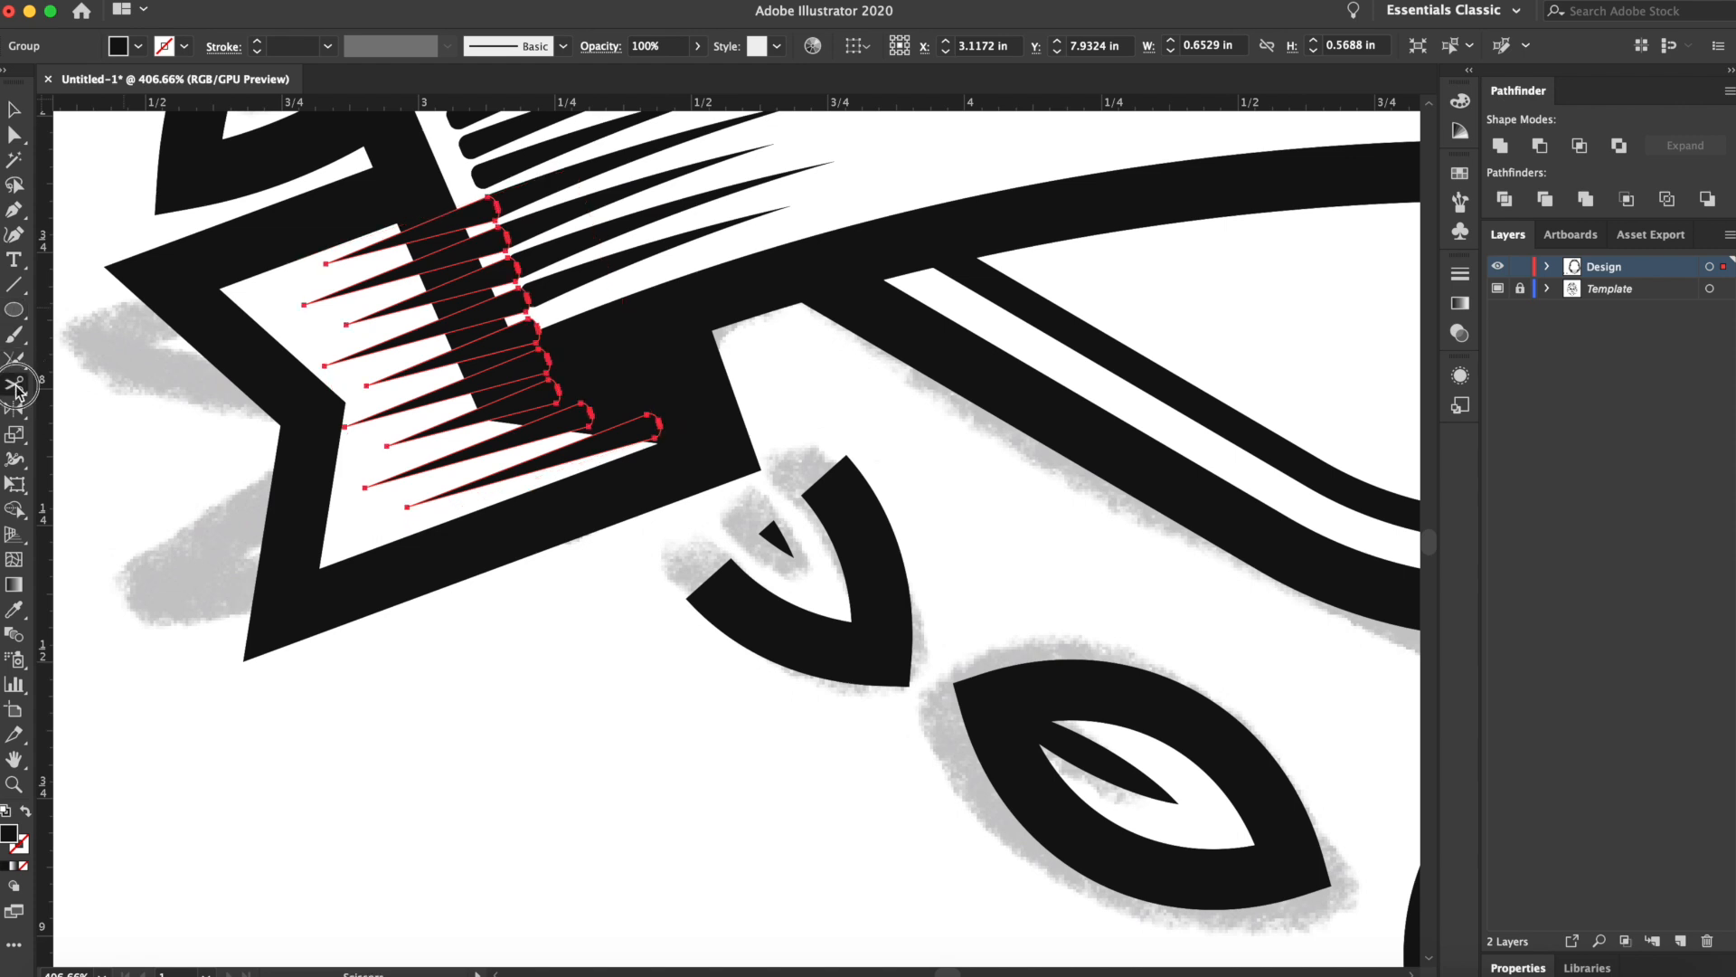
pyautogui.moveTo(579, 217)
pyautogui.mouseDown()
pyautogui.moveTo(523, 221)
pyautogui.moveTo(531, 302)
pyautogui.moveTo(660, 376)
pyautogui.mouseUp()
pyautogui.press('[')
pyautogui.press('[')
pyautogui.press('[')
pyautogui.press('[')
pyautogui.press('a')
pyautogui.click(669, 382)
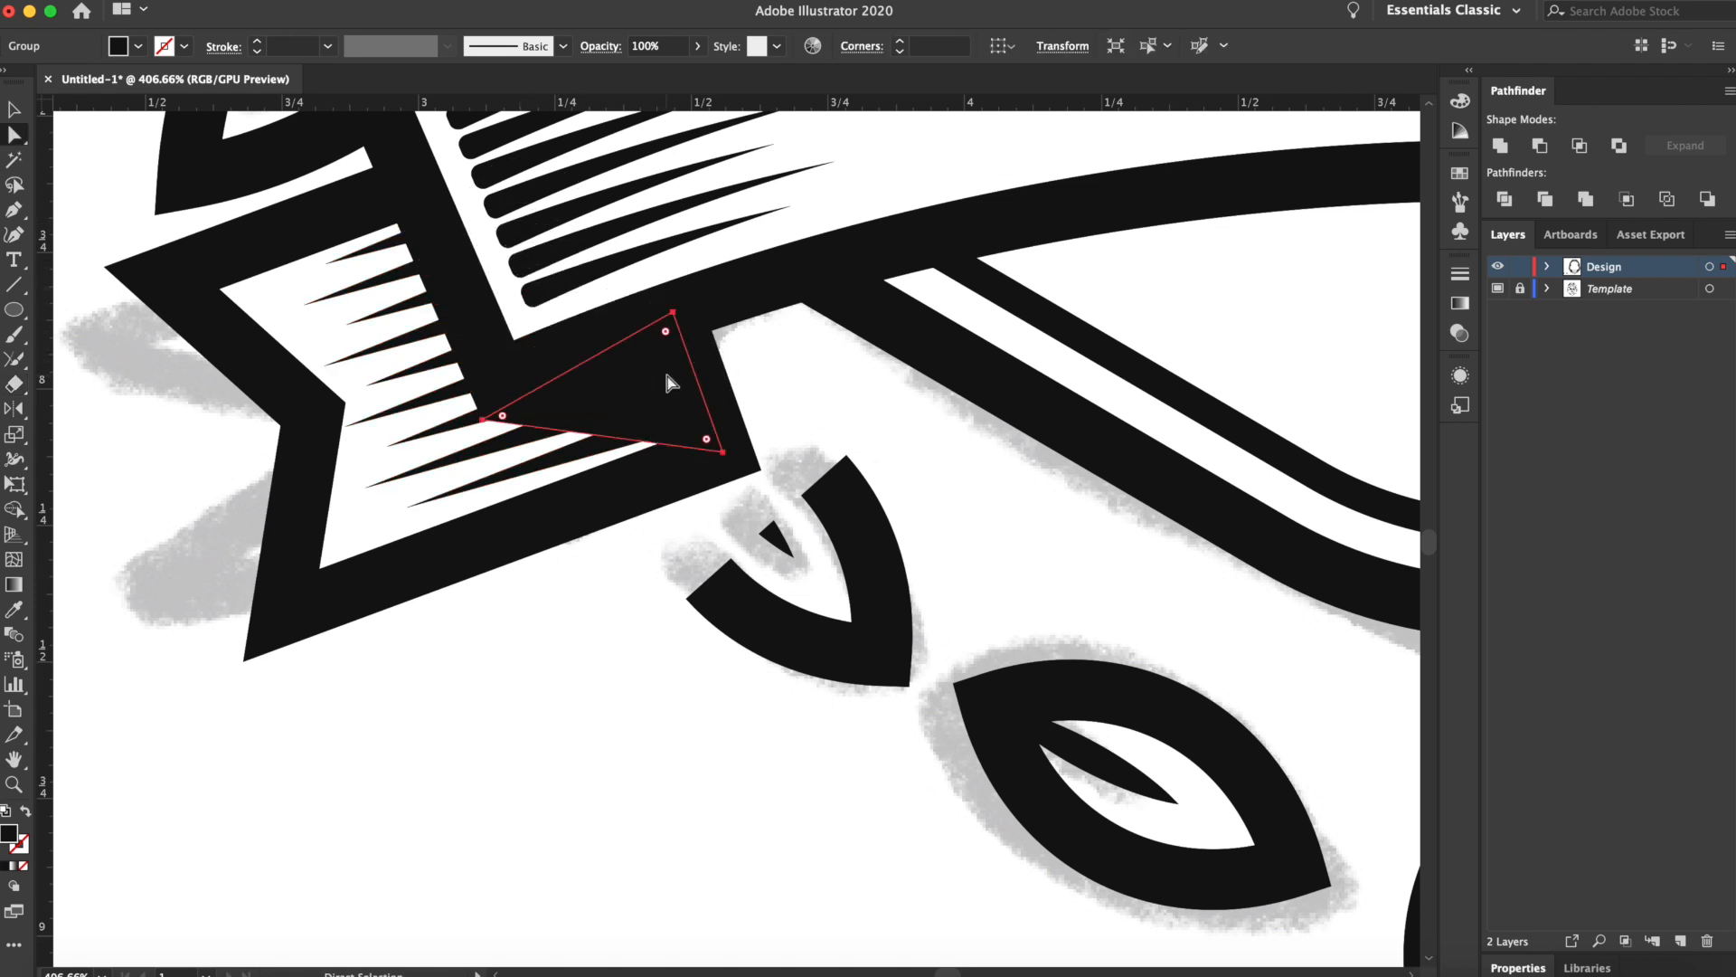
pyautogui.click(601, 682)
# Narrow the left tail's trimmed spike group to about 0.56 in wide by pulling in its pointed side
pyautogui.scroll(-5, 584, 710)
pyautogui.scroll(4, 583, 711)
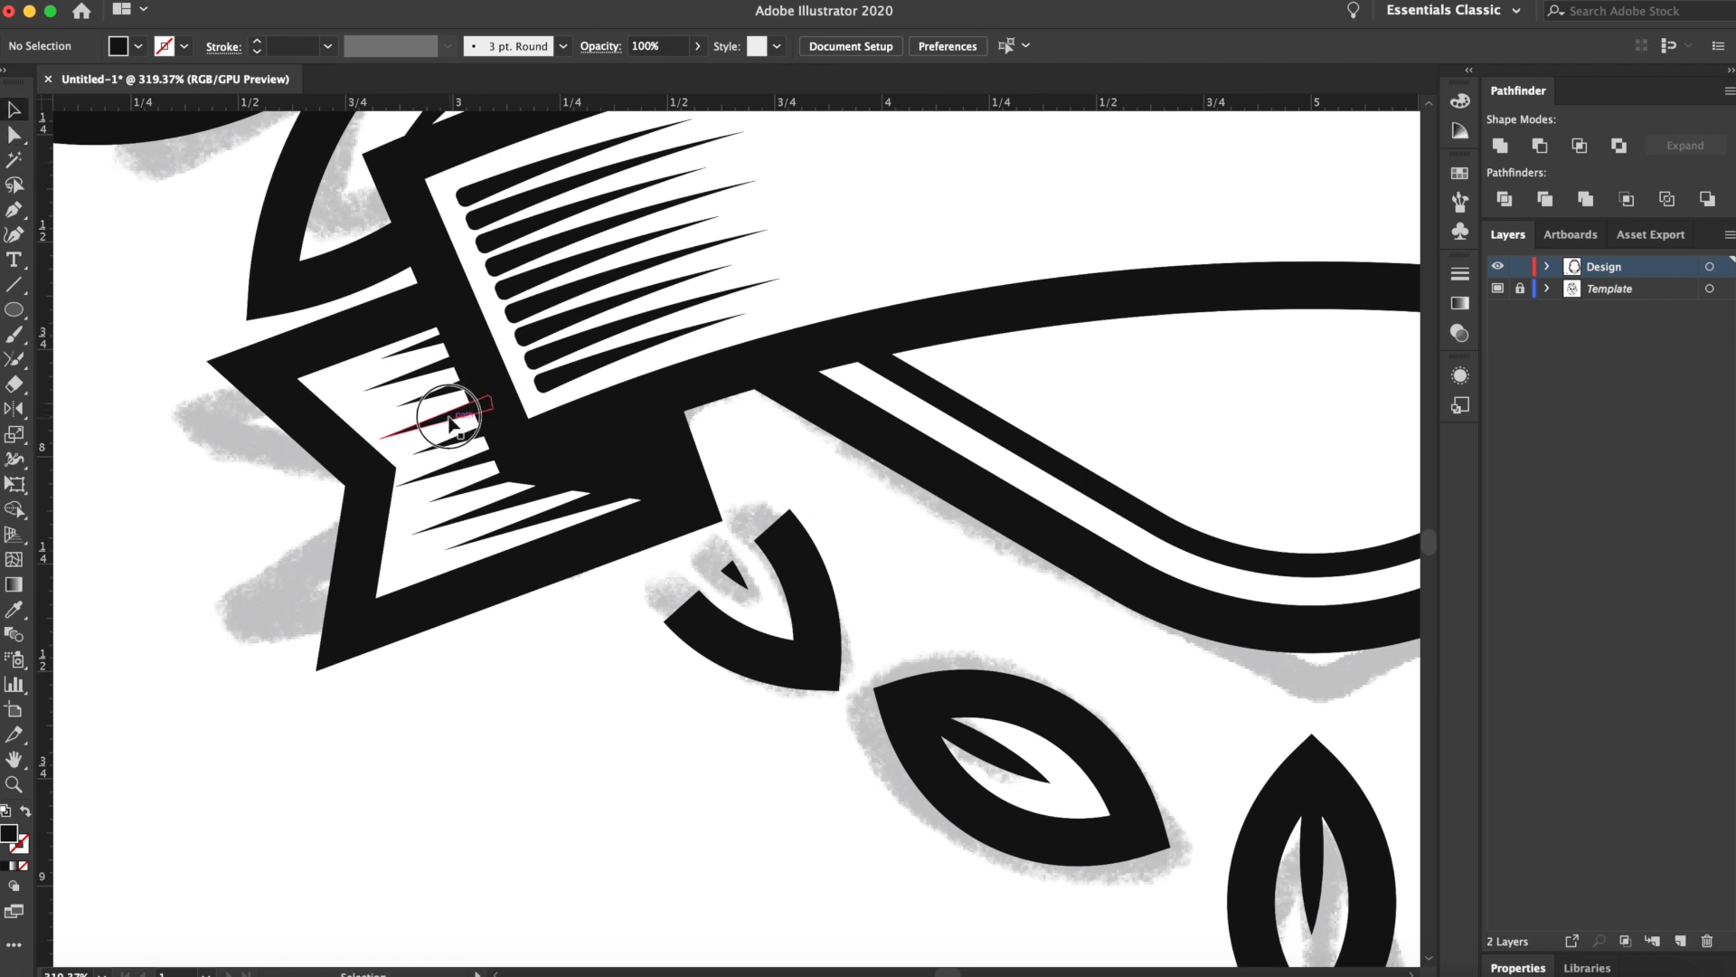
pyautogui.click(449, 421)
pyautogui.moveTo(365, 439); pyautogui.dragTo(395, 440)
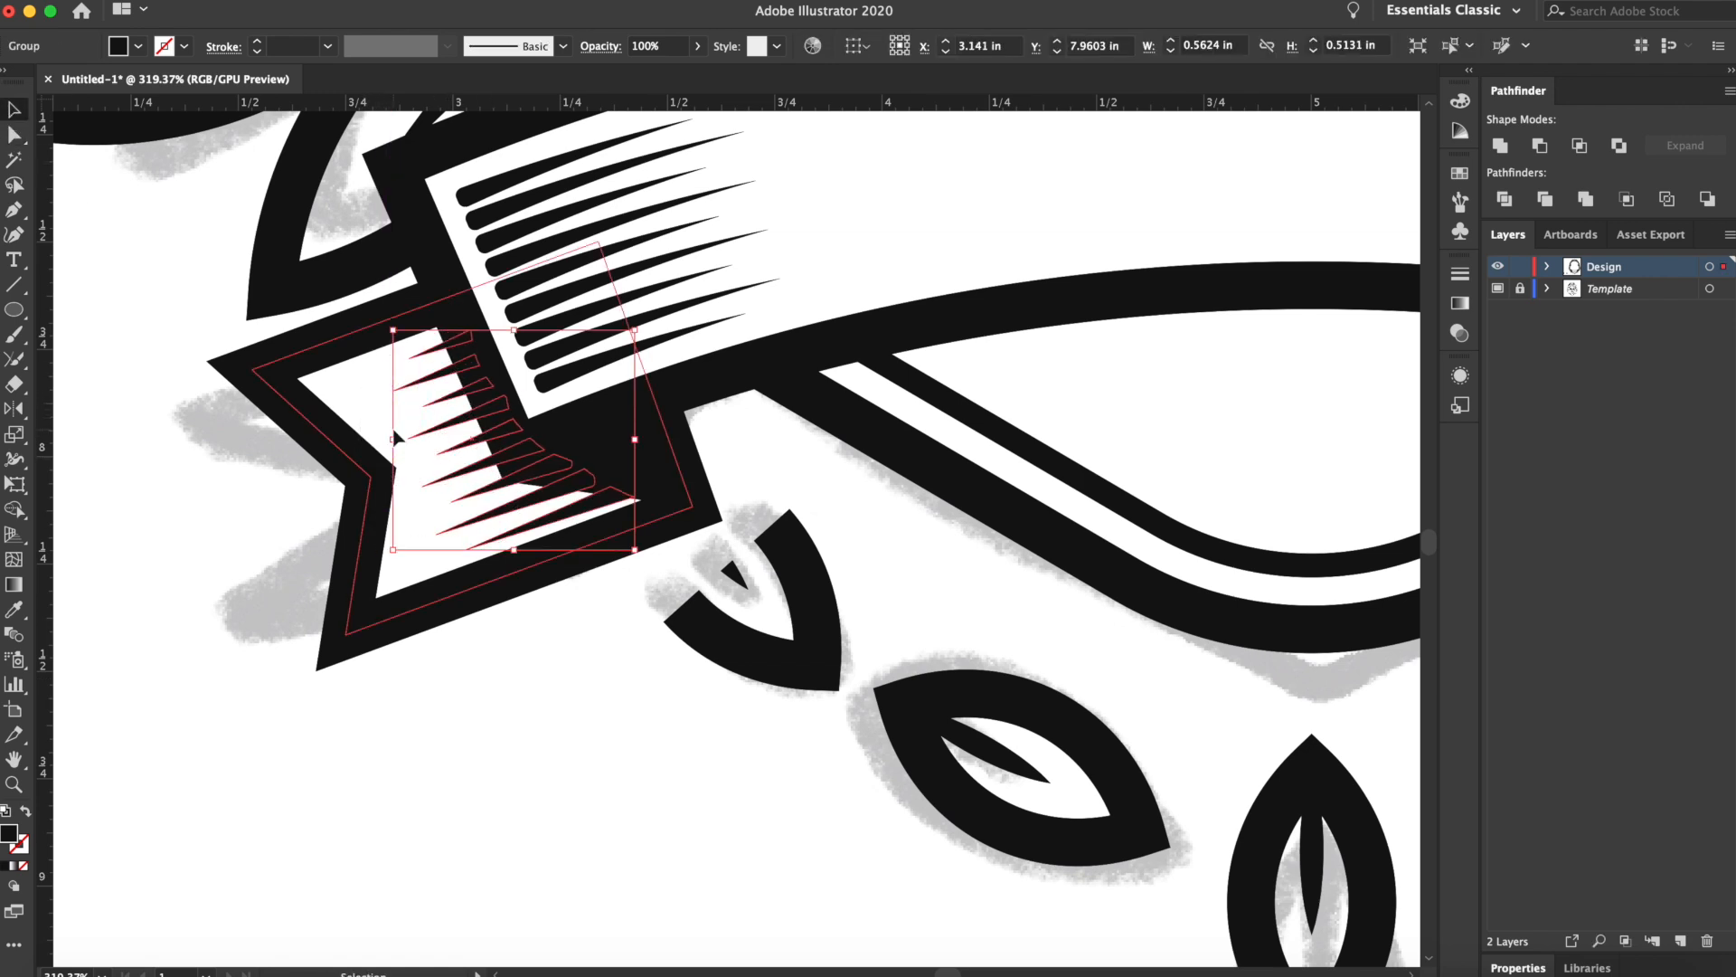
# Reflect a copy of the trimmed tail spikes vertically about the badge's centre anchor onto the banner's right tail
pyautogui.press('o')
pyautogui.scroll(-2, 818, 455)
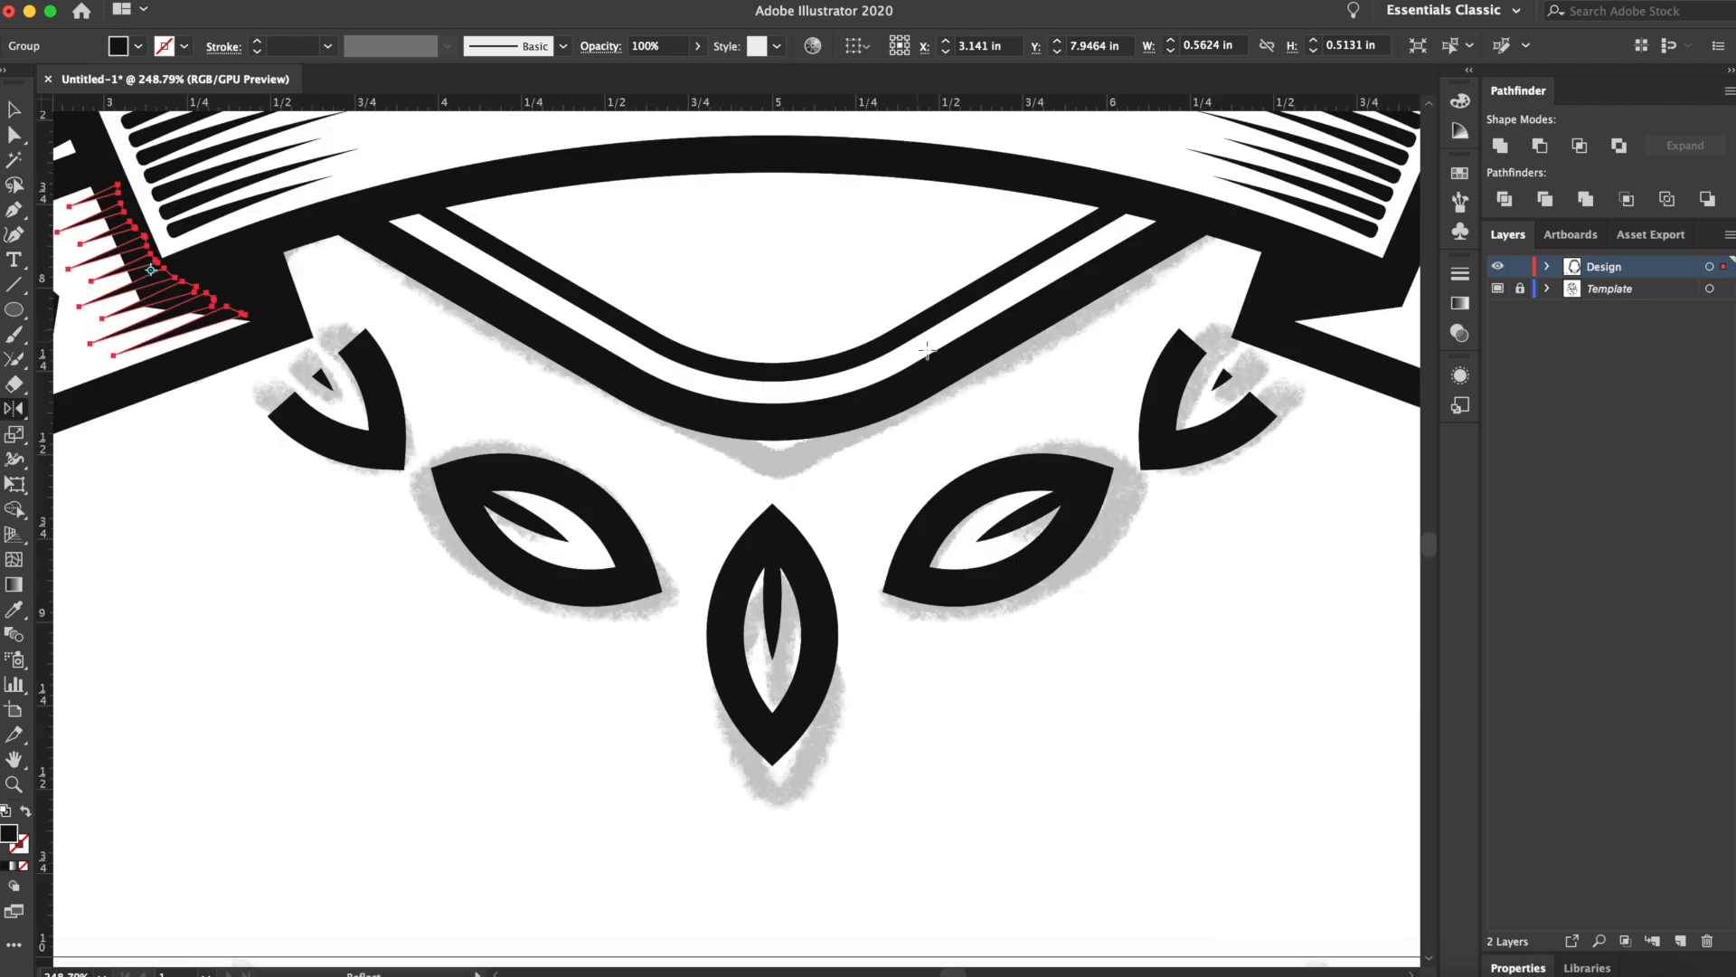
pyautogui.keyDown('alt'); pyautogui.click(772, 371); pyautogui.keyUp('alt')
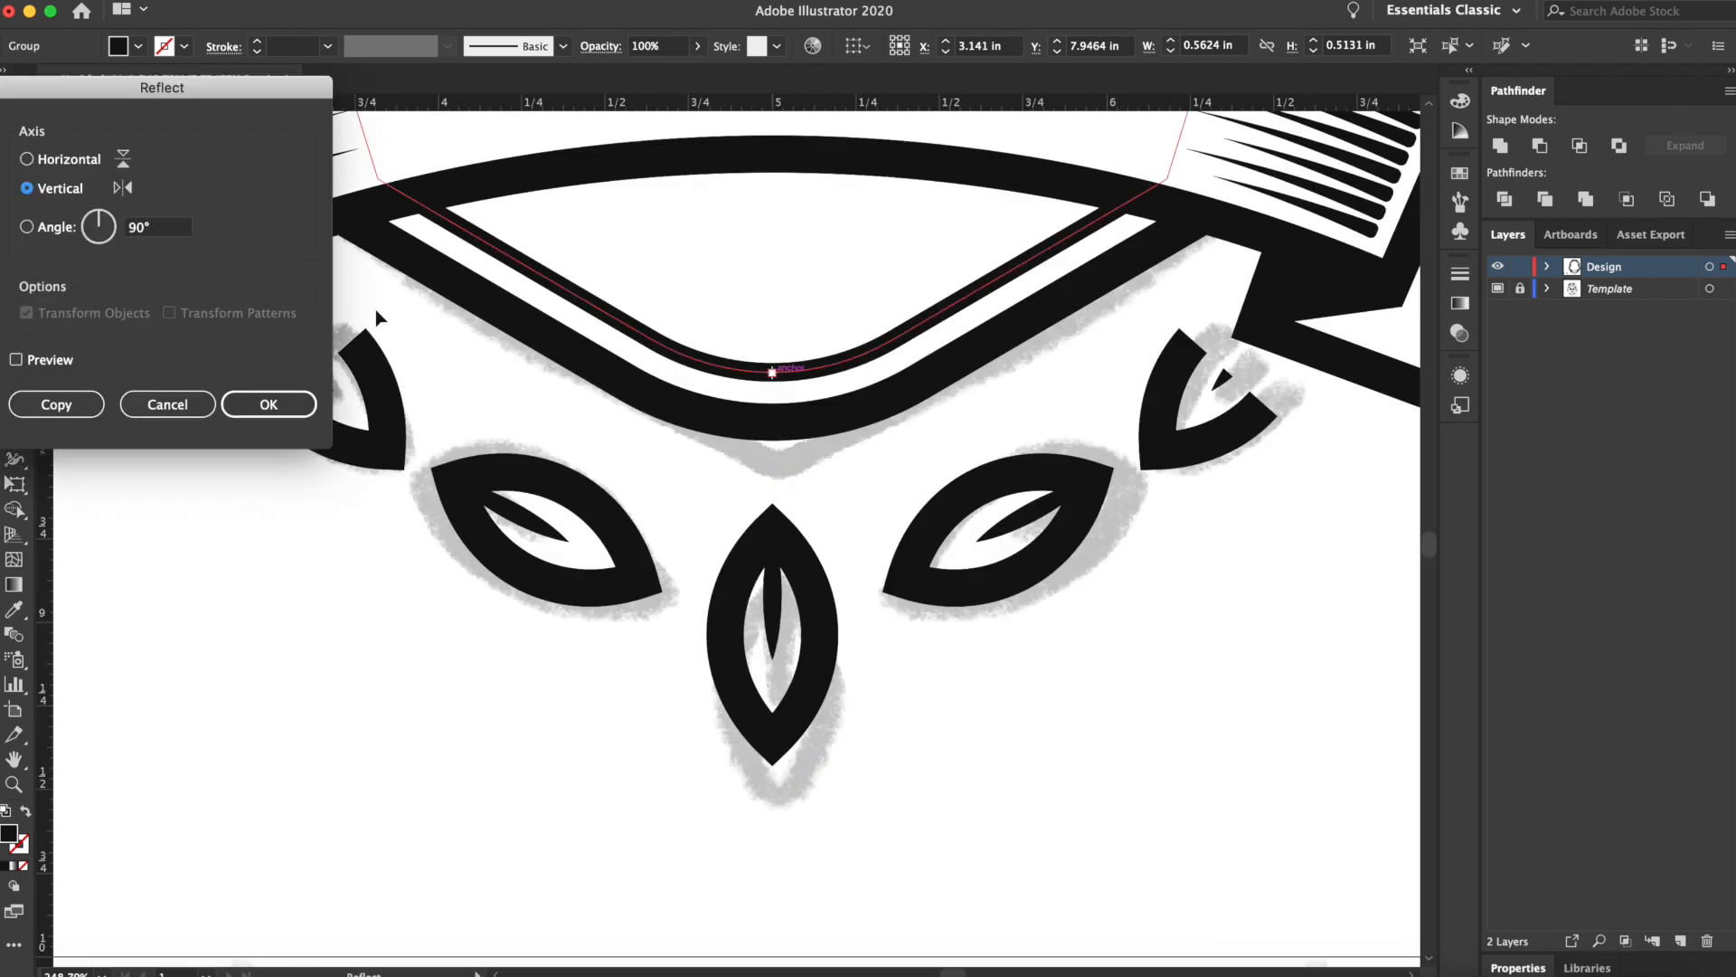
pyautogui.click(56, 403)
pyautogui.scroll(-4, 263, 651)
# Draw a circle about 0.87 in in diameter in the empty area to the right of the top feathers
pyautogui.moveTo(837, 278); pyautogui.dragTo(1044, 452)
pyautogui.scroll(3, 838, 380)
pyautogui.scroll(-5, 997, 439)
pyautogui.moveTo(961, 282); pyautogui.dragTo(861, 481)
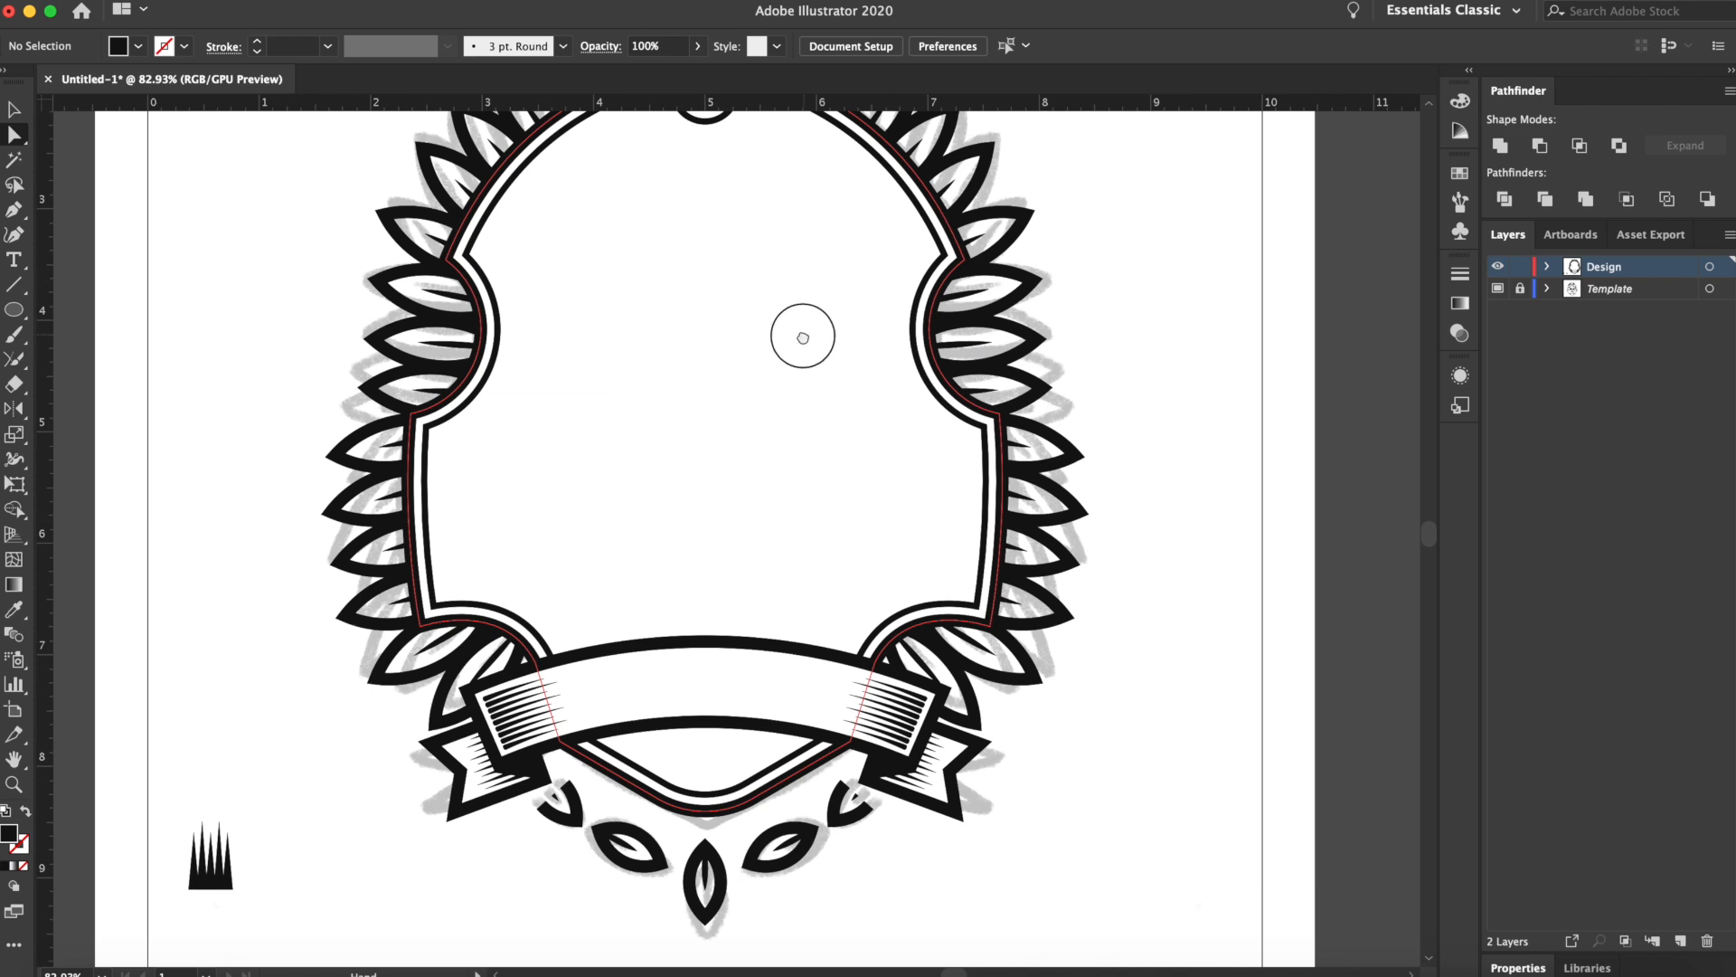
pyautogui.moveTo(803, 336); pyautogui.dragTo(756, 508)
pyautogui.scroll(2, 667, 279)
pyautogui.moveTo(667, 280); pyautogui.dragTo(398, 336)
pyautogui.click(14, 309)
pyautogui.moveTo(802, 248); pyautogui.dragTo(692, 379)
pyautogui.moveTo(799, 203); pyautogui.dragTo(954, 338)
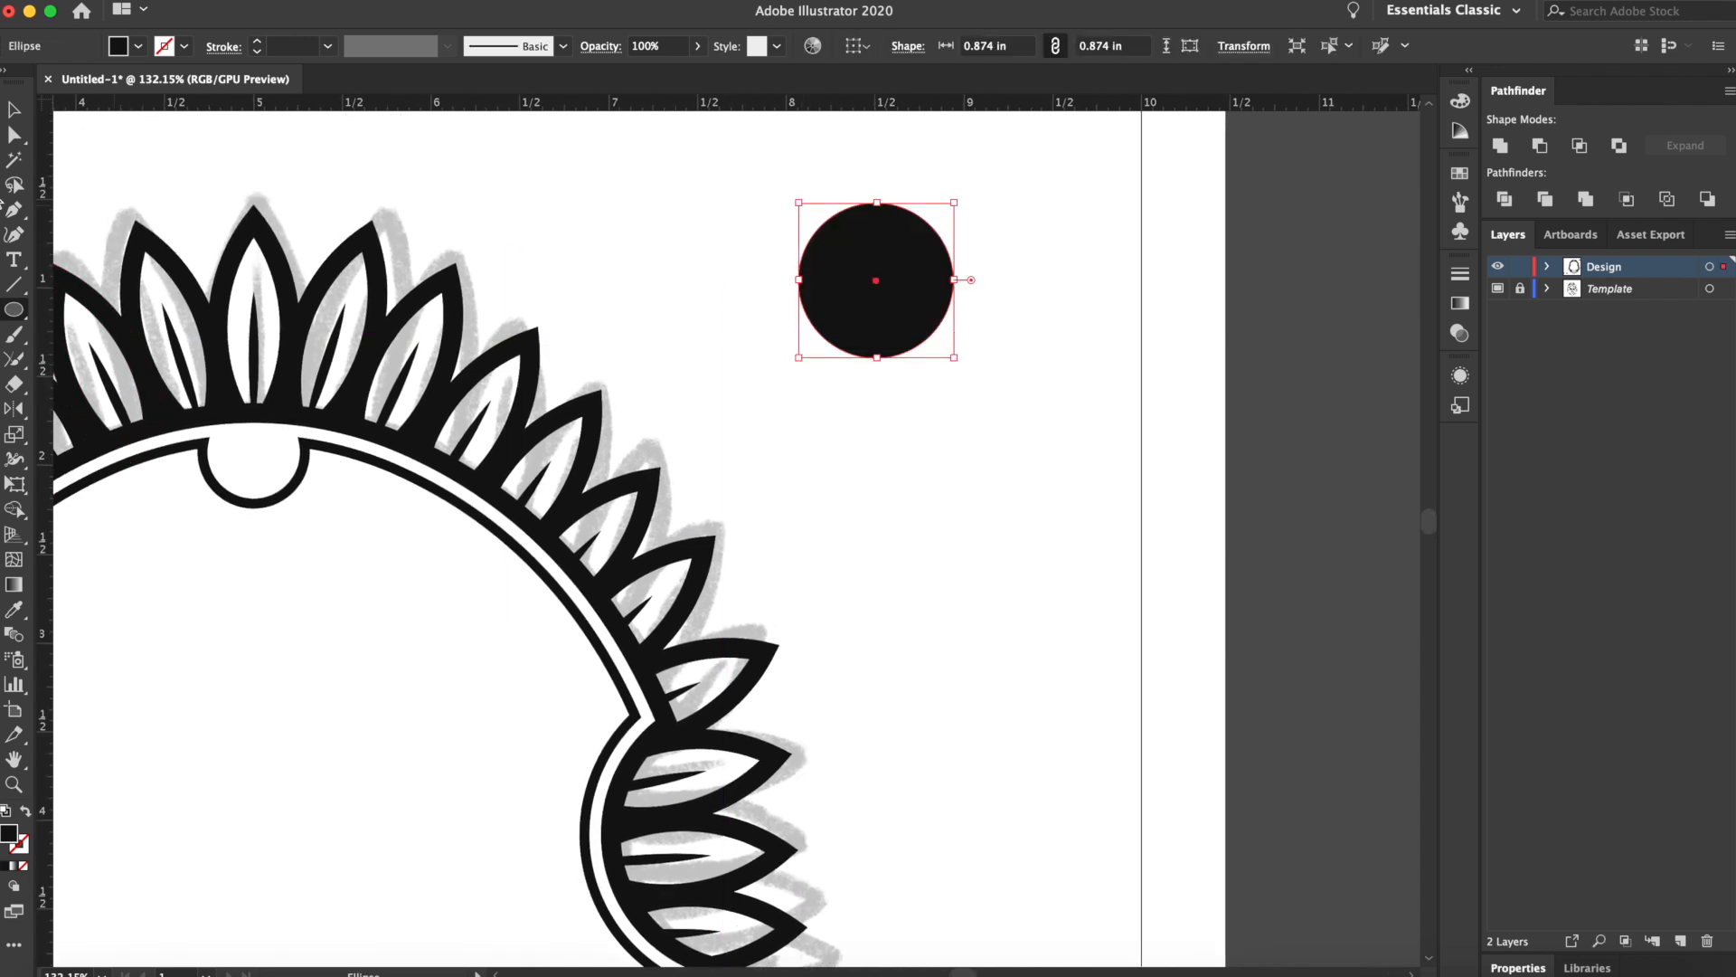
# Swap the circle's fill and stroke, and sample the badge's inner outline to give it a 4 pt black stroke
pyautogui.click(14, 110)
pyautogui.click(25, 810)
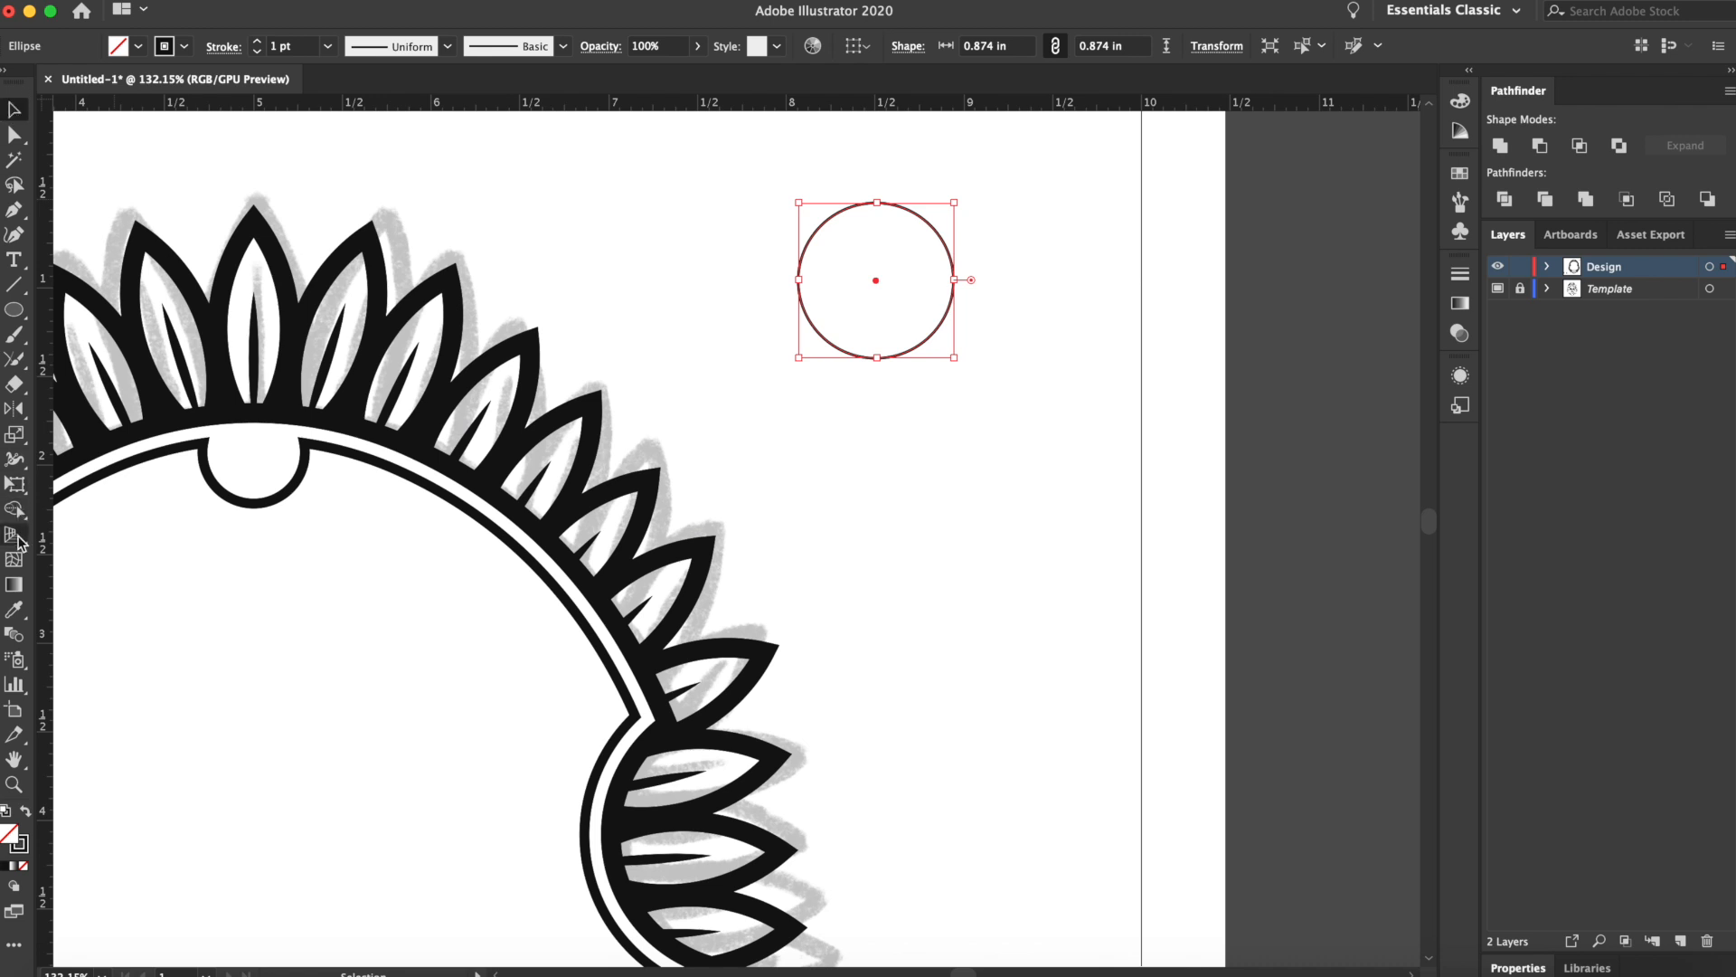
pyautogui.click(24, 608)
pyautogui.click(211, 472)
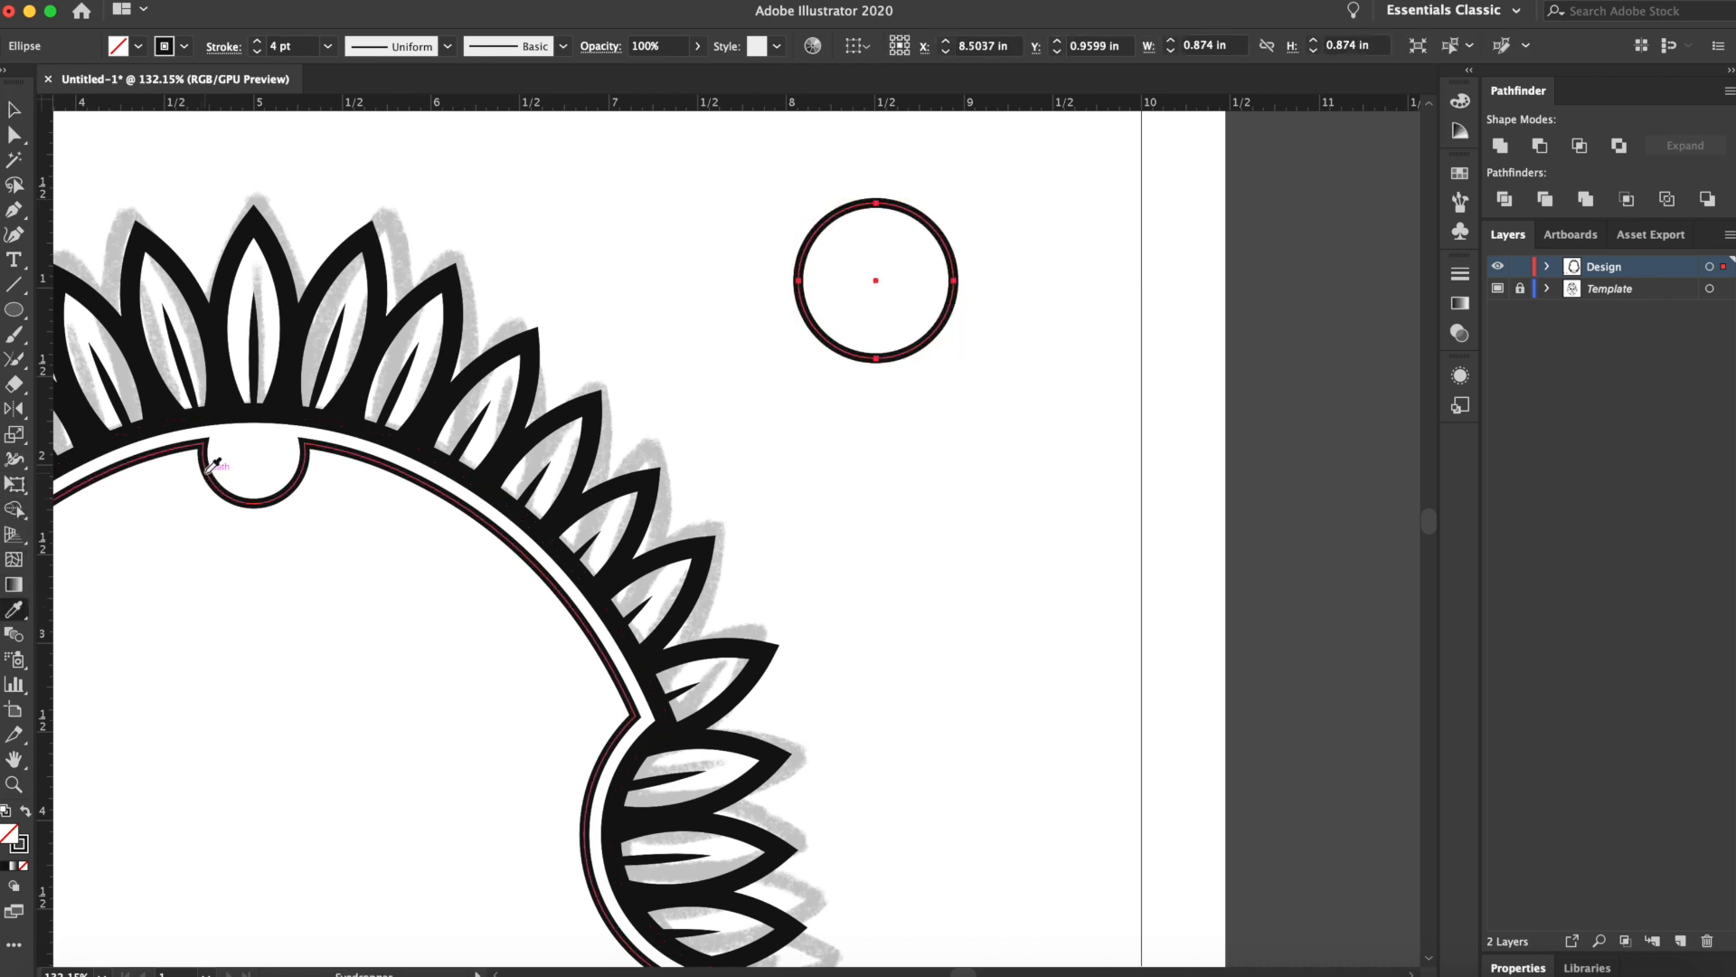
pyautogui.click(14, 110)
pyautogui.click(1071, 403)
# Overlap two copies of the circle vertically and remove their outer parts with Shape Builder, leaving an almond-shaped eye outline
pyautogui.moveTo(900, 207); pyautogui.dragTo(905, 291)
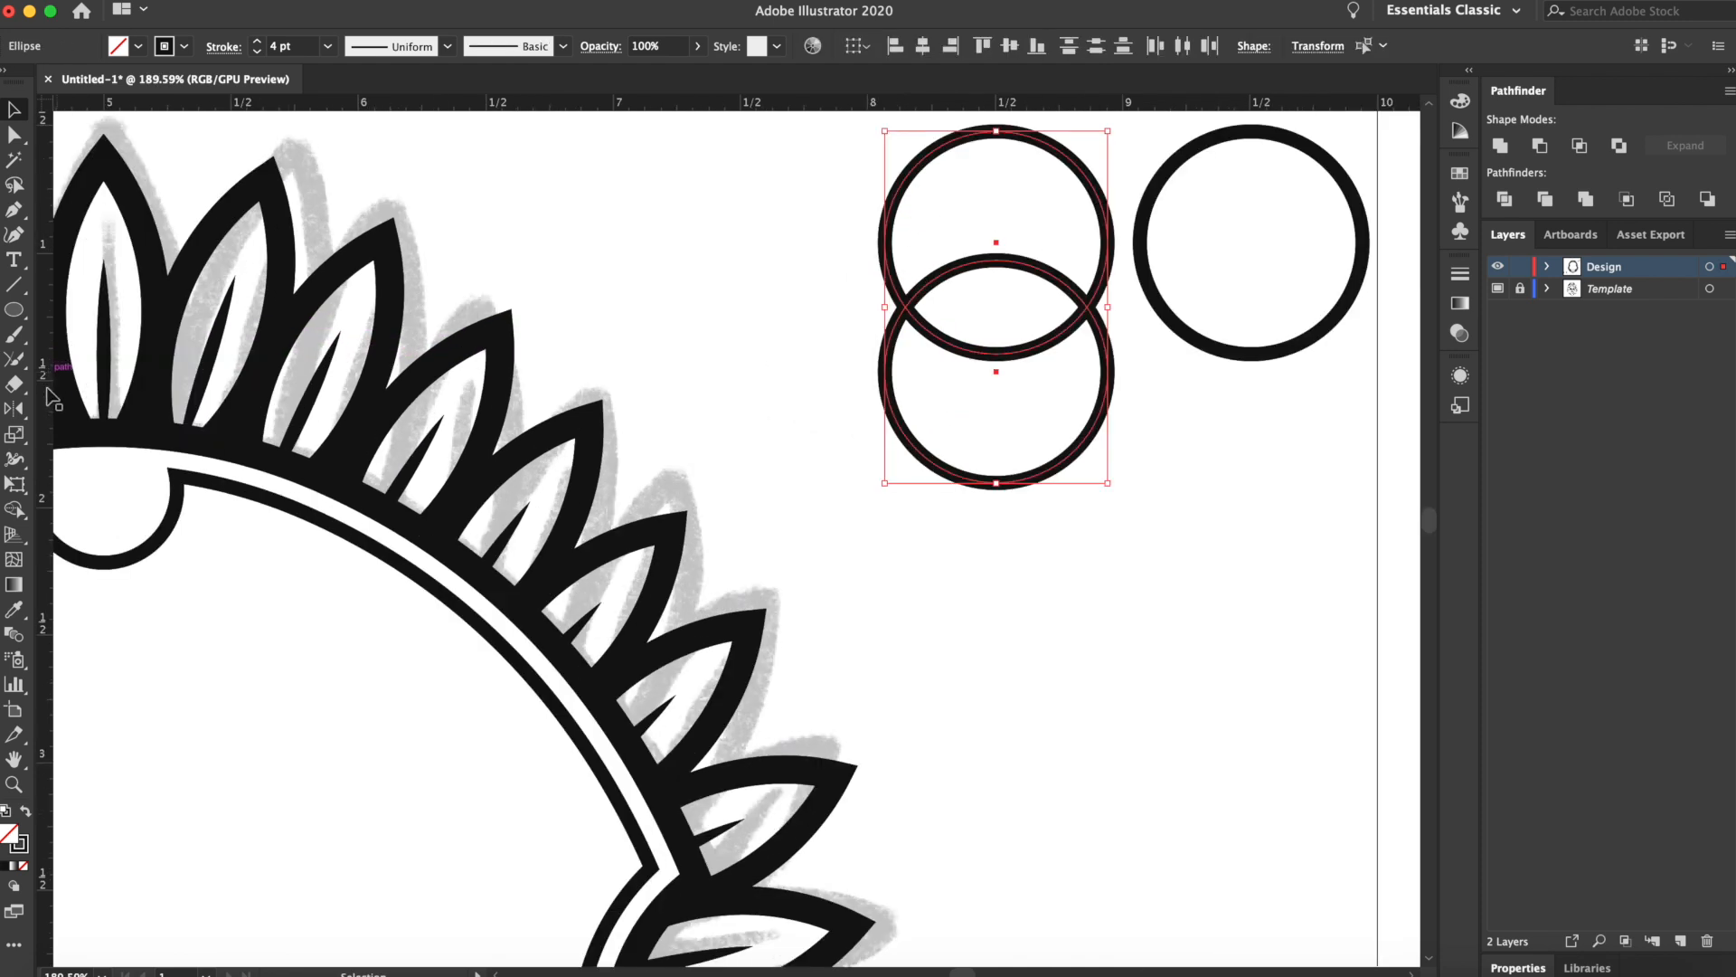
pyautogui.hotkey('shift', 'm')
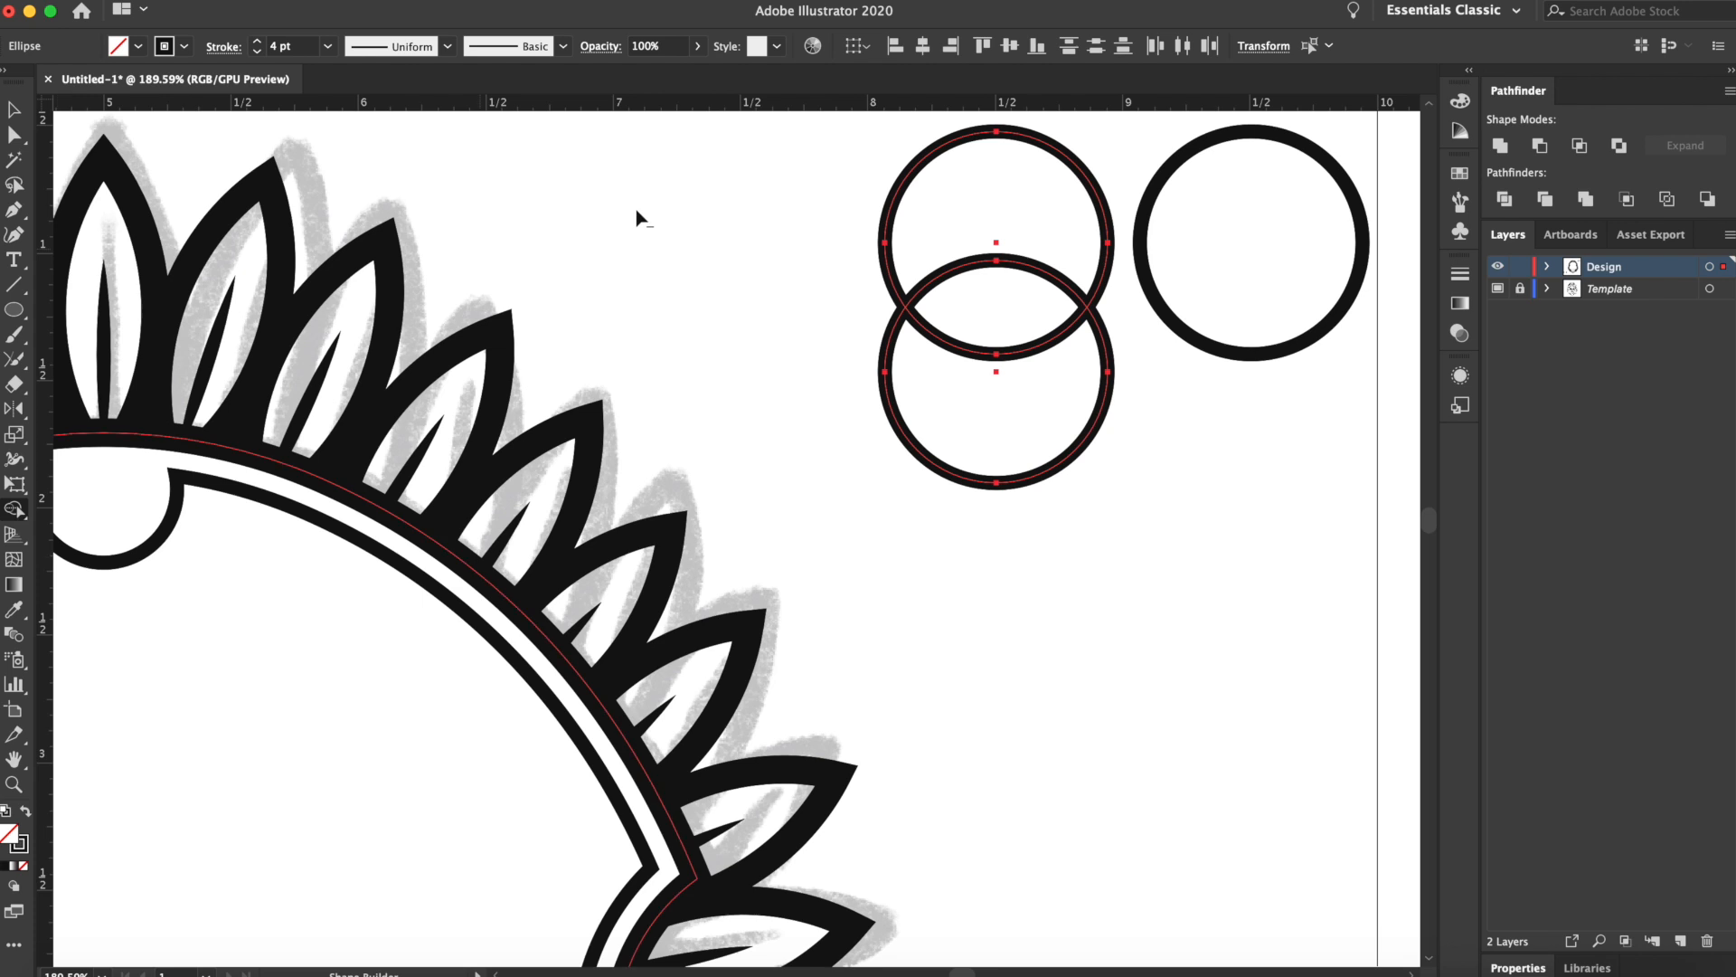
pyautogui.keyDown('alt'); pyautogui.click(1038, 160); pyautogui.keyUp('alt')
pyautogui.keyDown('alt'); pyautogui.click(1023, 443); pyautogui.keyUp('alt')
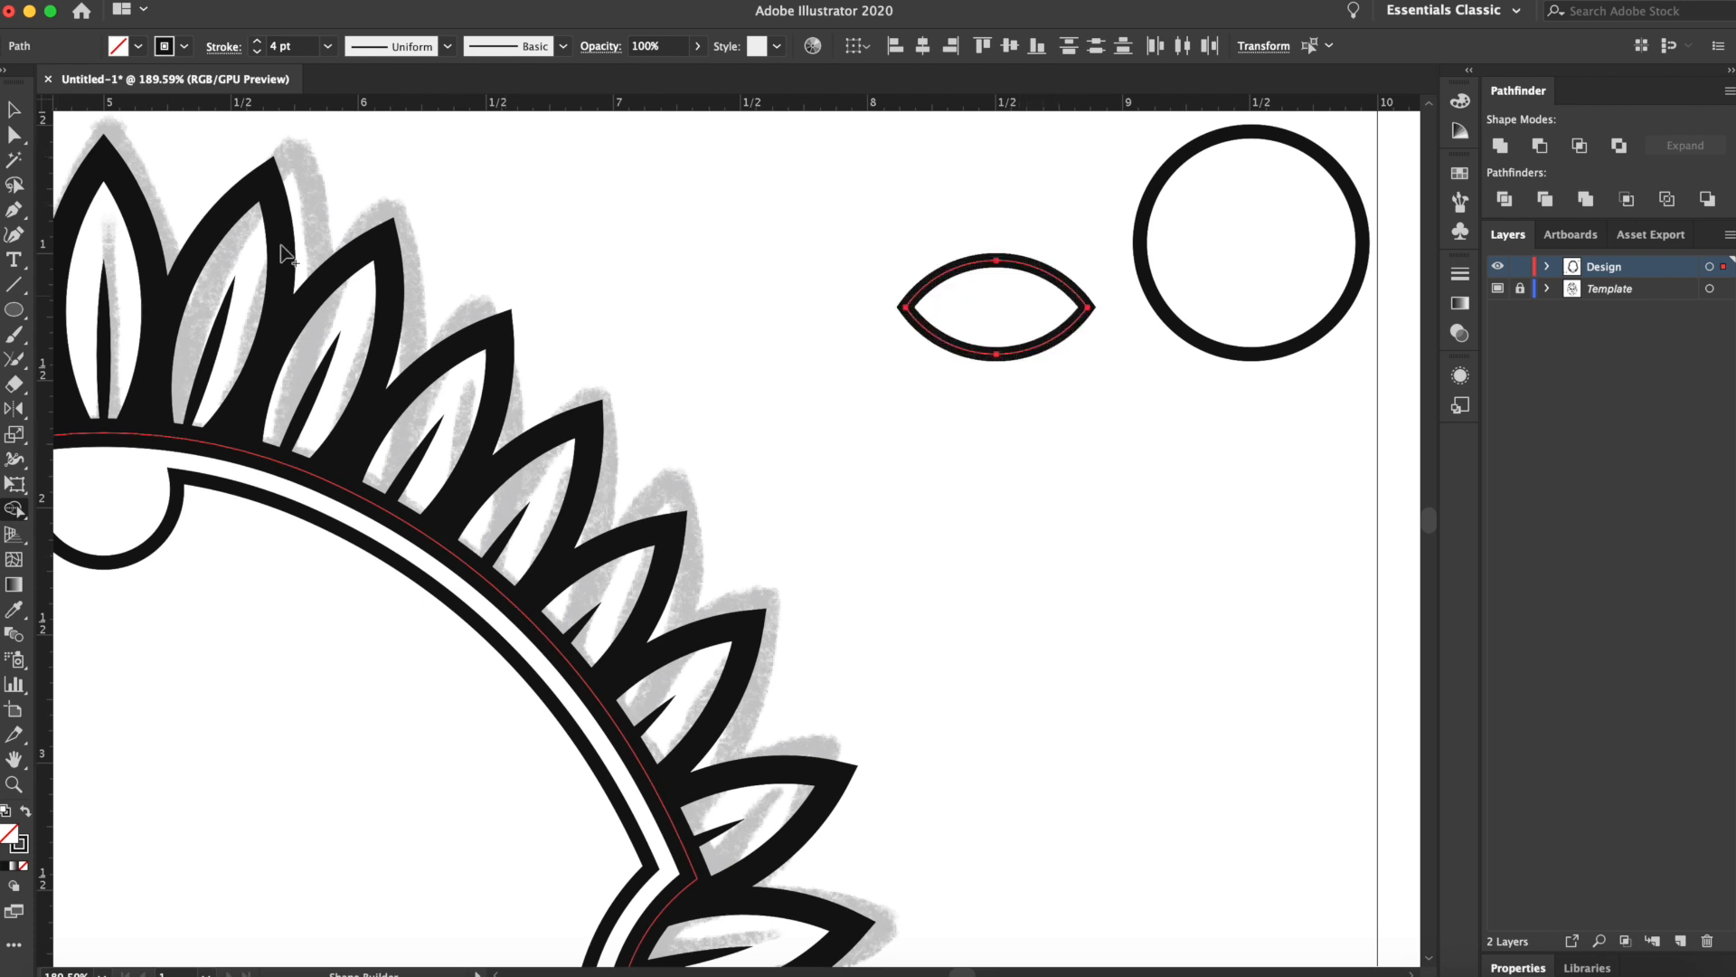
pyautogui.click(15, 111)
# Scale down the spare circle to form a pupil inside the almond-shaped eye outline
pyautogui.click(991, 245)
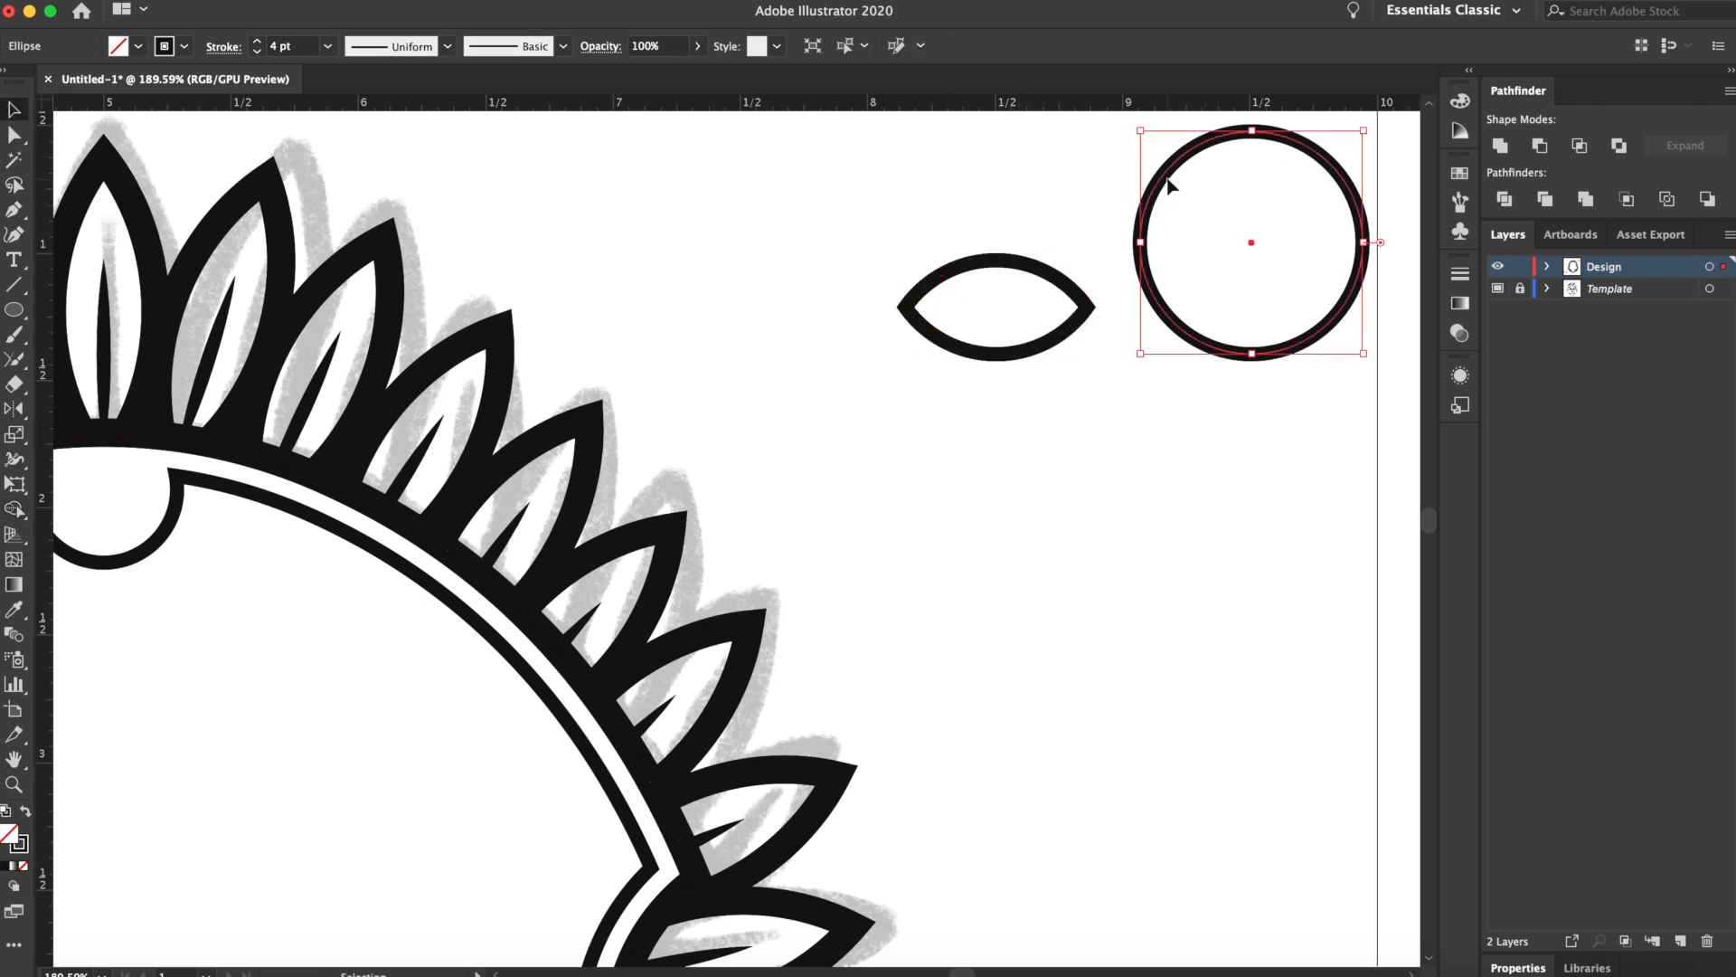
pyautogui.click(1168, 185)
pyautogui.moveTo(1140, 136); pyautogui.dragTo(1025, 274)
pyautogui.click(1277, 217)
# Group the eye outline with its pupil and place it in the semicircular notch at the top of the badge frame
pyautogui.moveTo(1128, 201); pyautogui.dragTo(1390, 412)
pyautogui.press('super+g')
pyautogui.moveTo(1354, 305); pyautogui.dragTo(1194, 305)
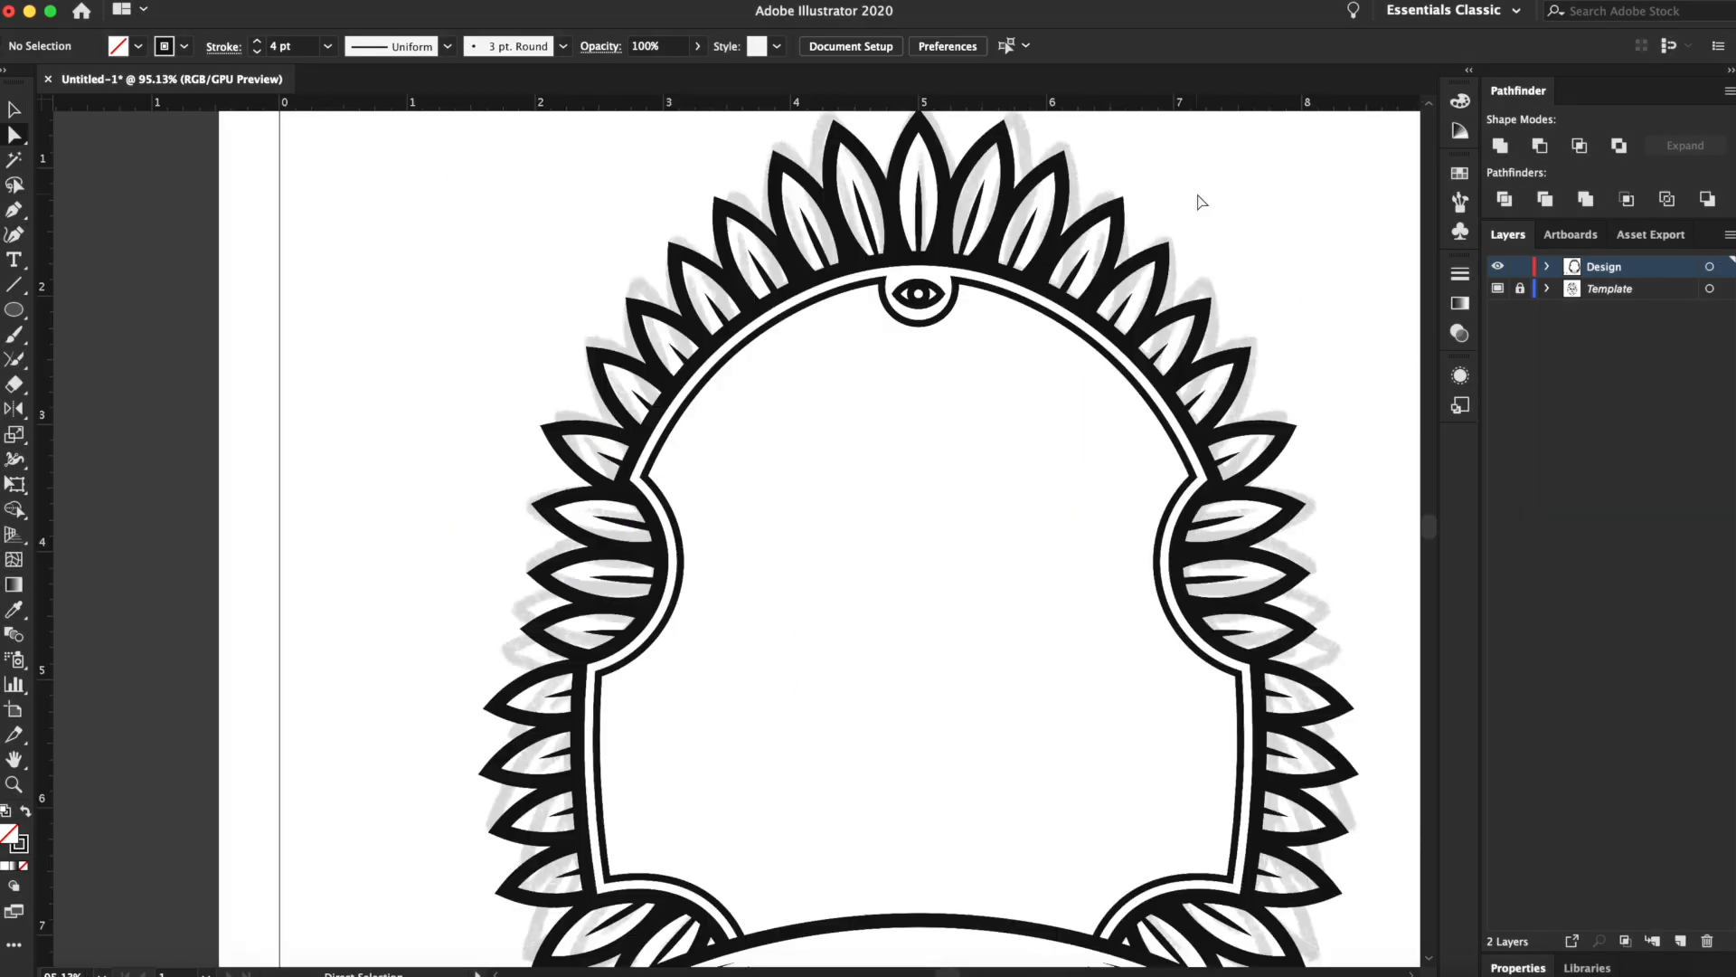
# Switch to the Untitled_Artwork 2.jpg document and run Image Trace on the skull sketch, accepting the large-image warning
pyautogui.moveTo(1224, 237); pyautogui.dragTo(1065, 151)
pyautogui.moveTo(712, 477); pyautogui.dragTo(740, 642)
pyautogui.scroll(-2, 740, 642)
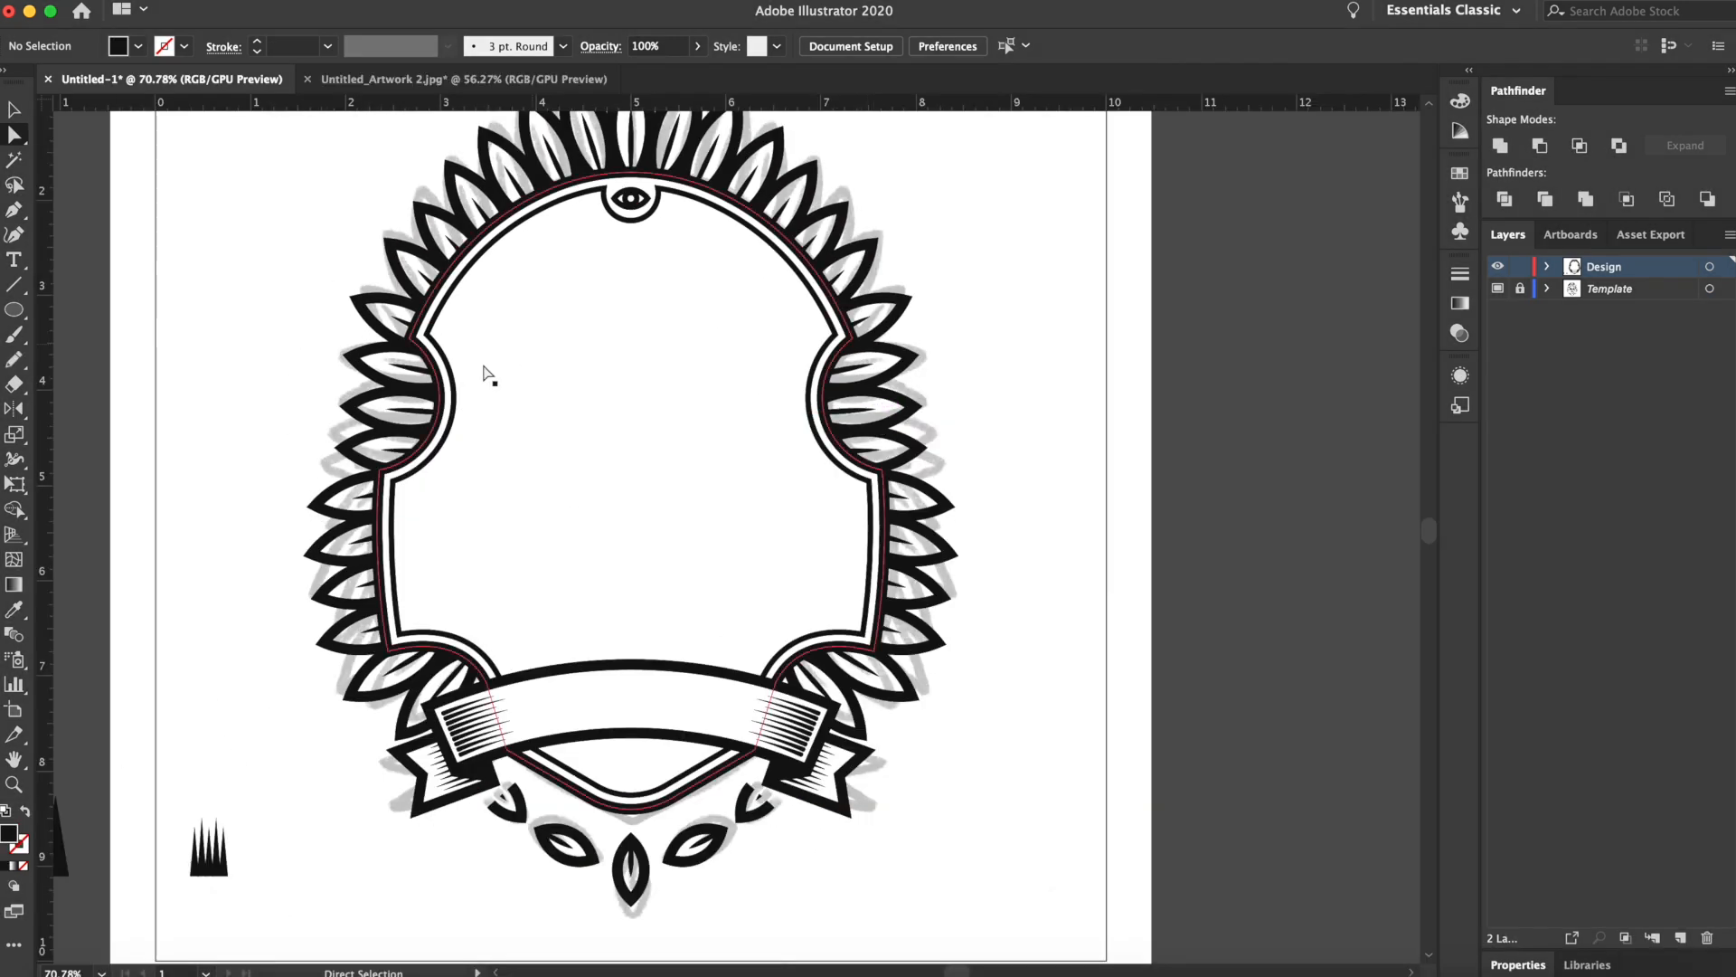
pyautogui.click(471, 79)
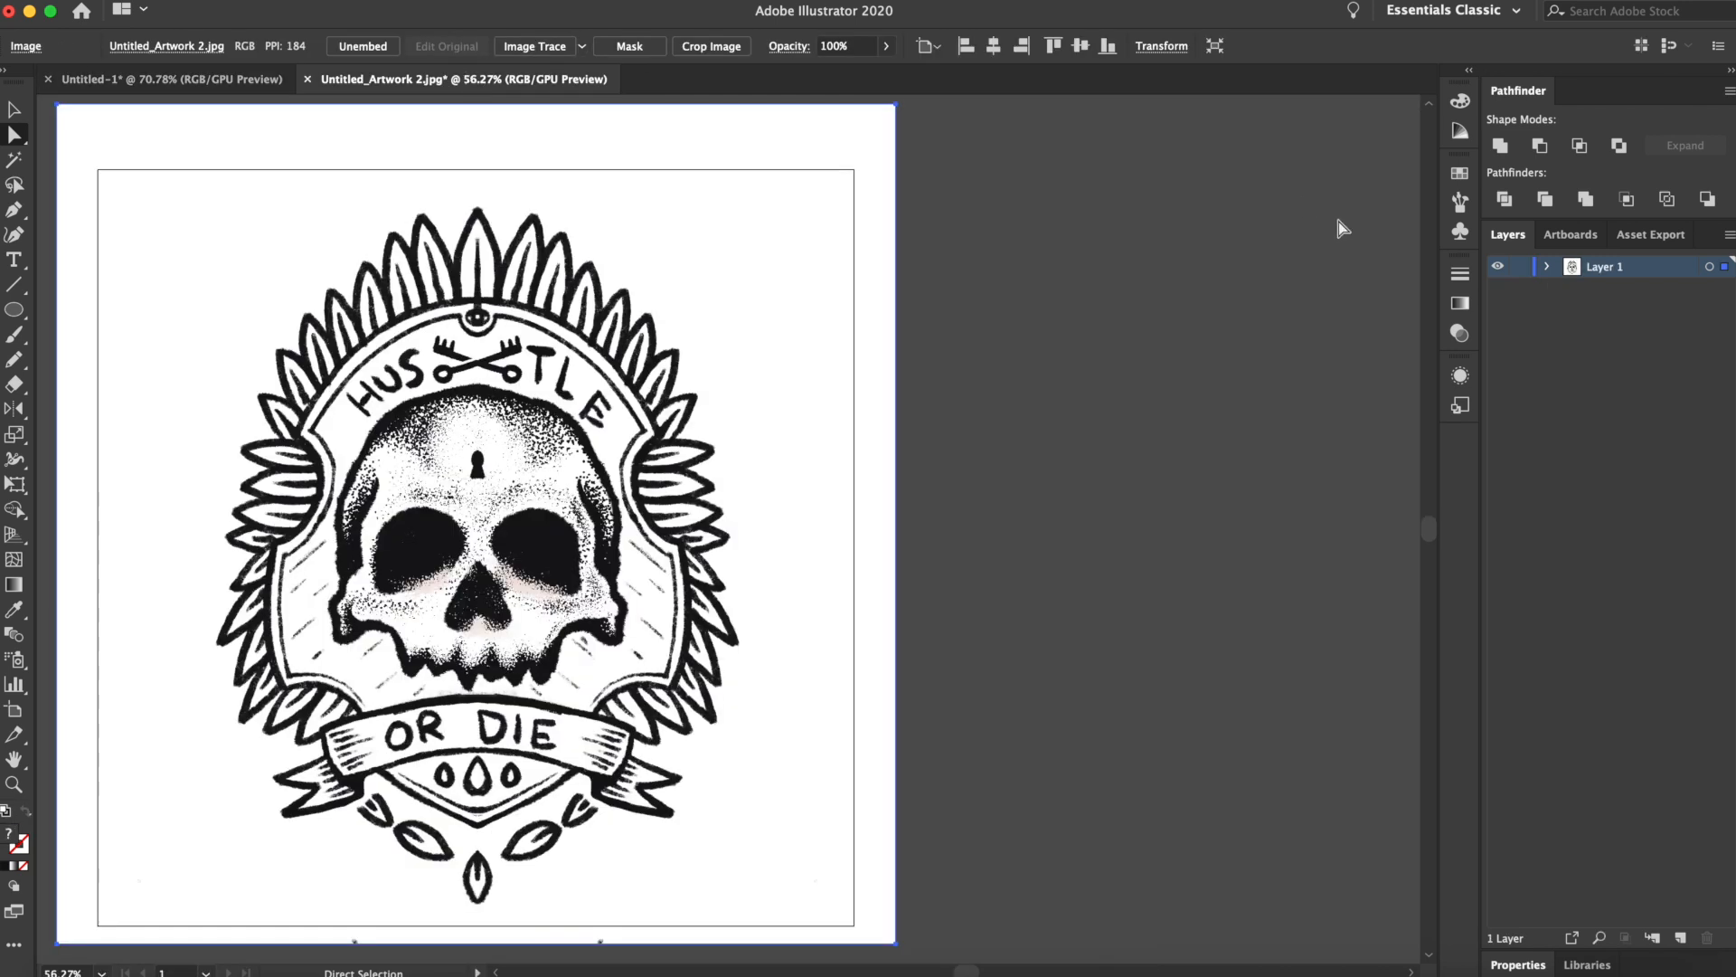
pyautogui.moveTo(601, 349); pyautogui.dragTo(872, 339)
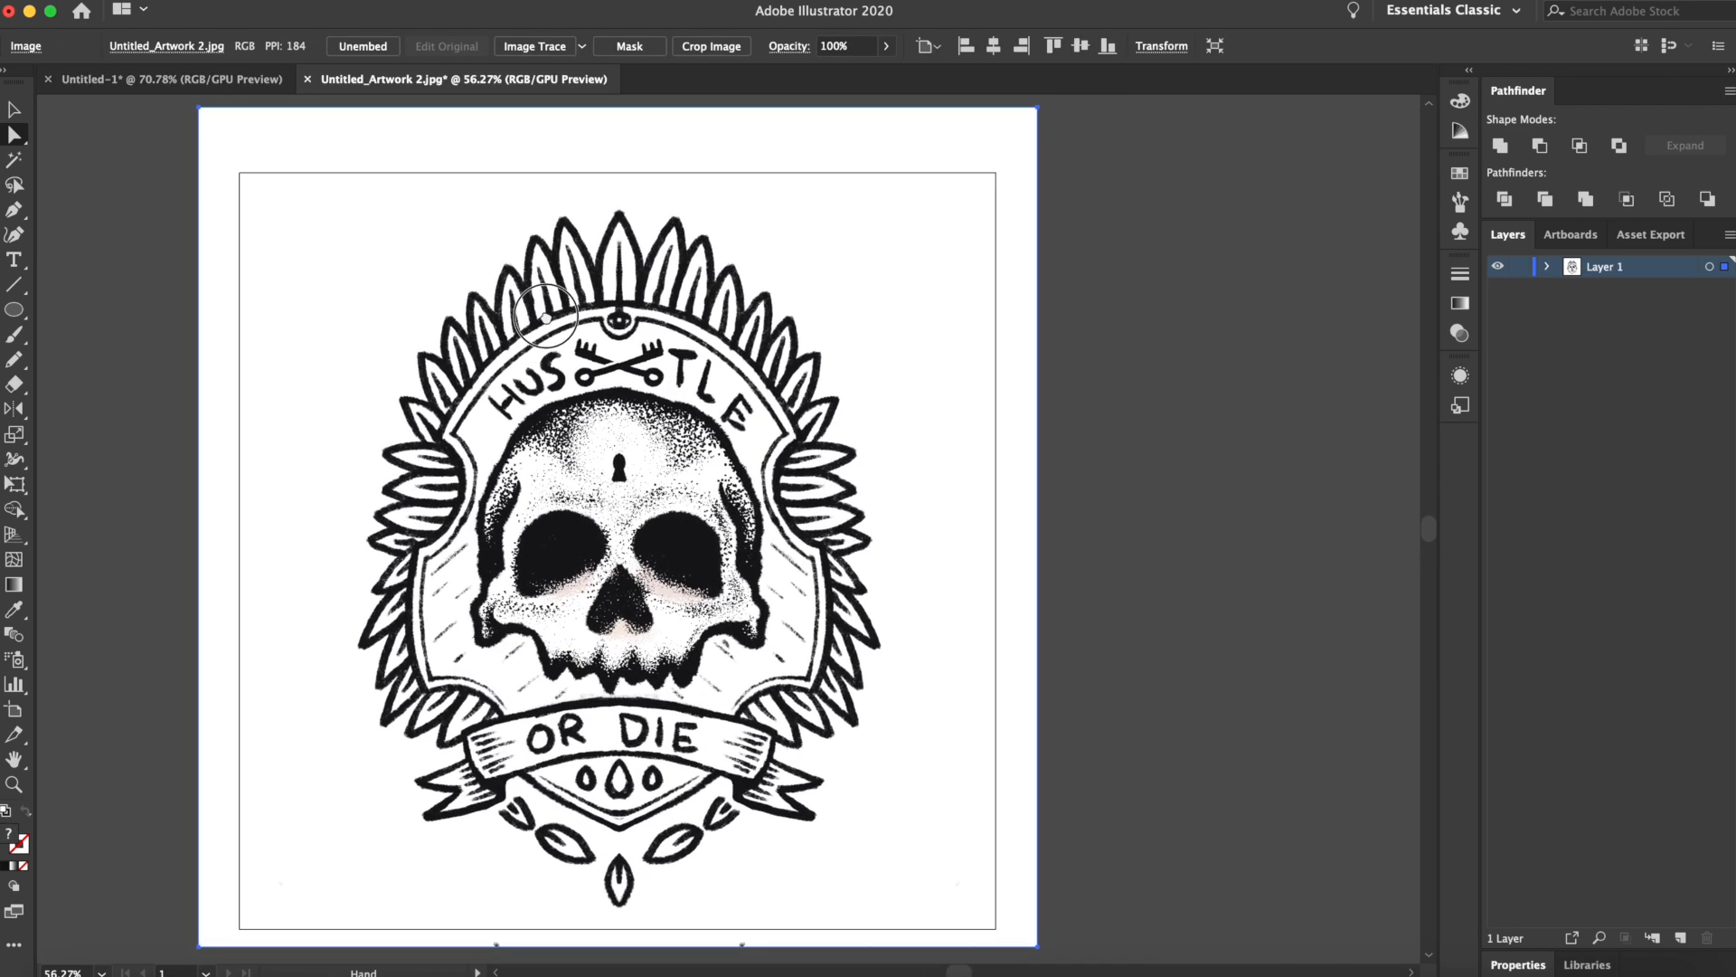
pyautogui.scroll(3, 980, 329)
pyautogui.press('v')
pyautogui.click(550, 47)
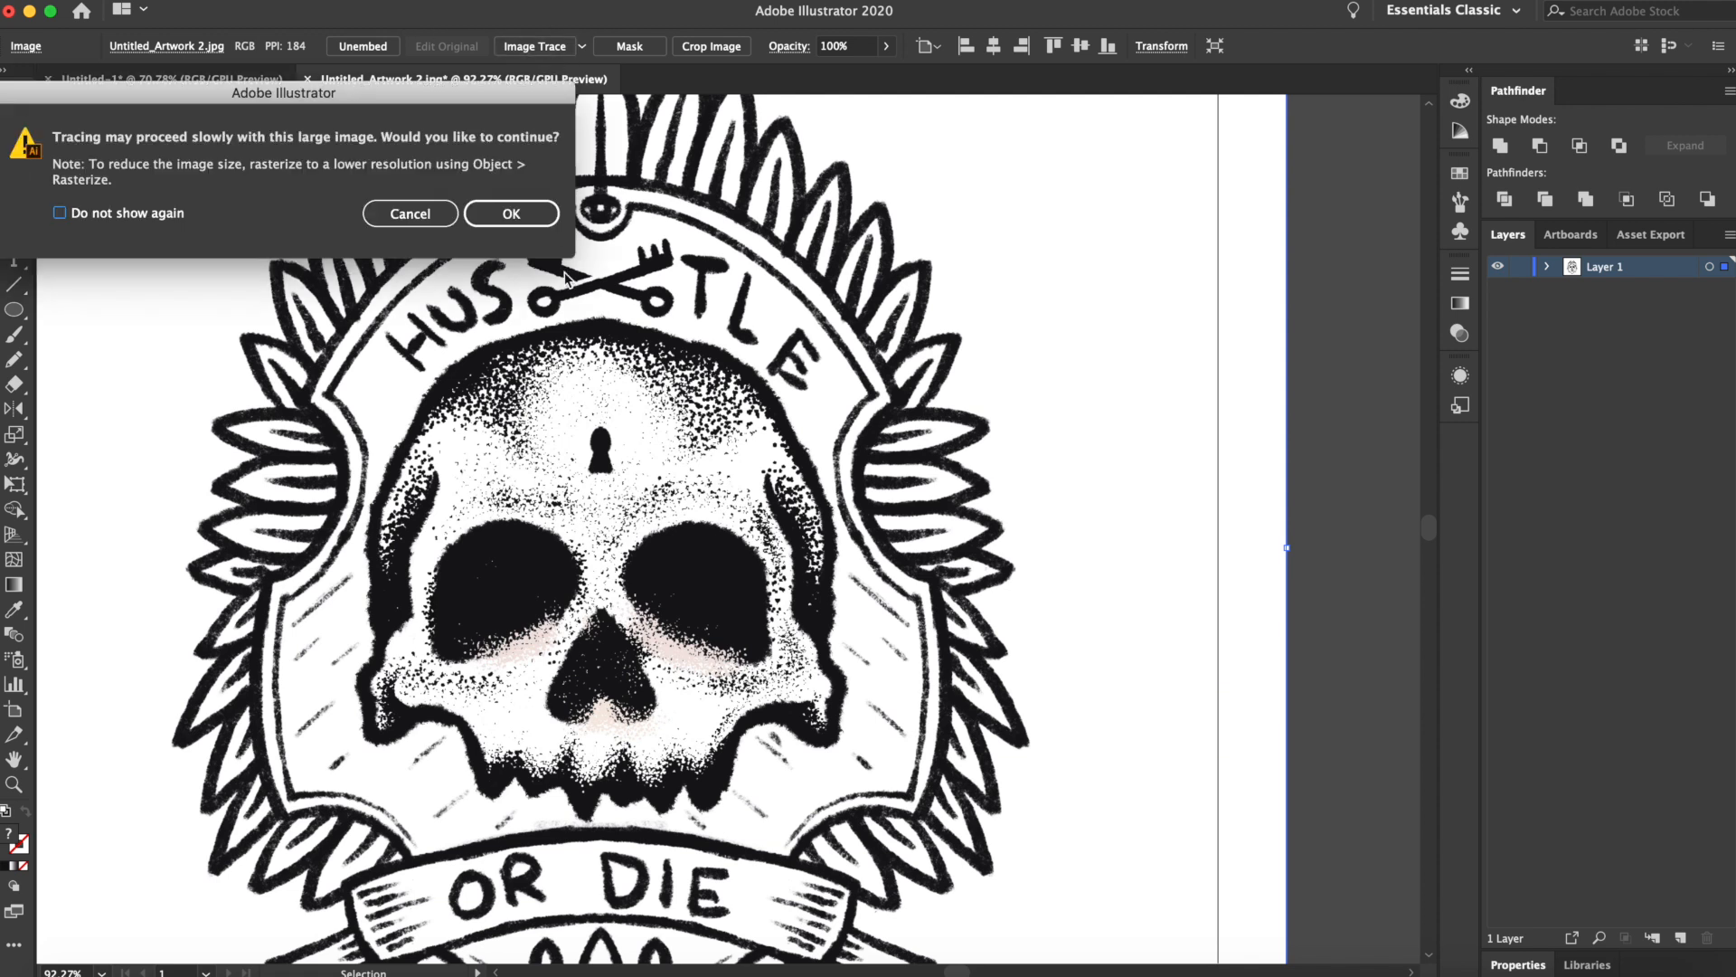
pyautogui.click(511, 214)
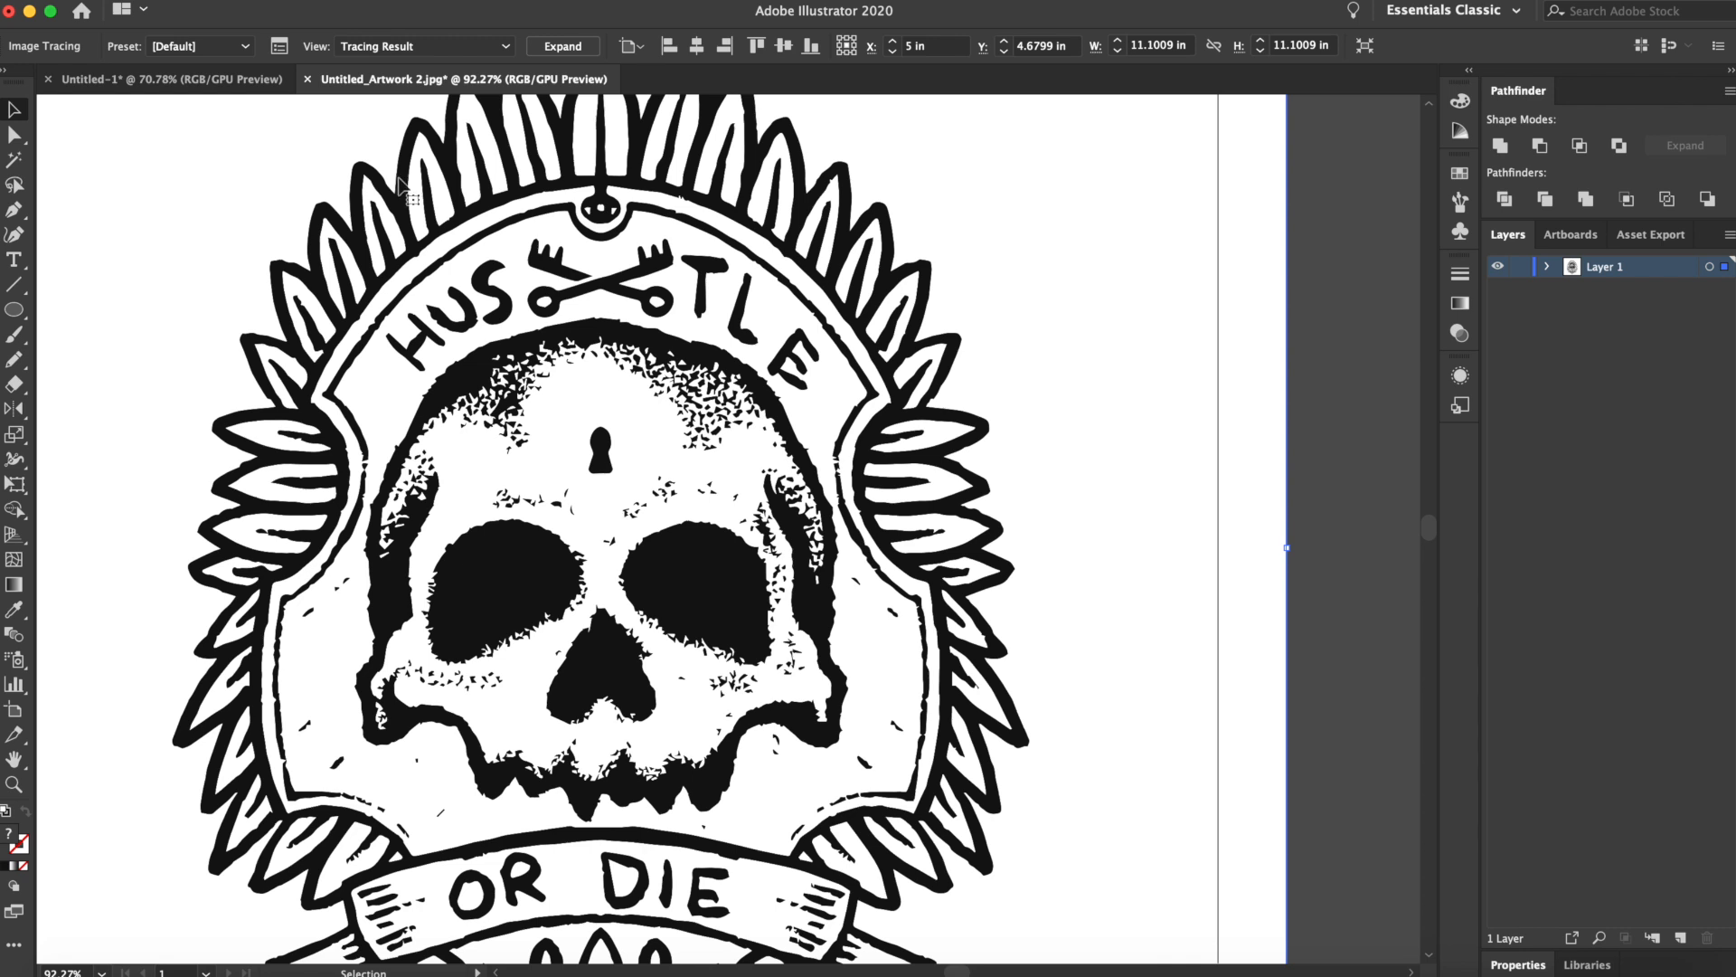
# Set the image trace to ignore white, lower its noise to the minimum and raise its path fidelity
pyautogui.click(279, 48)
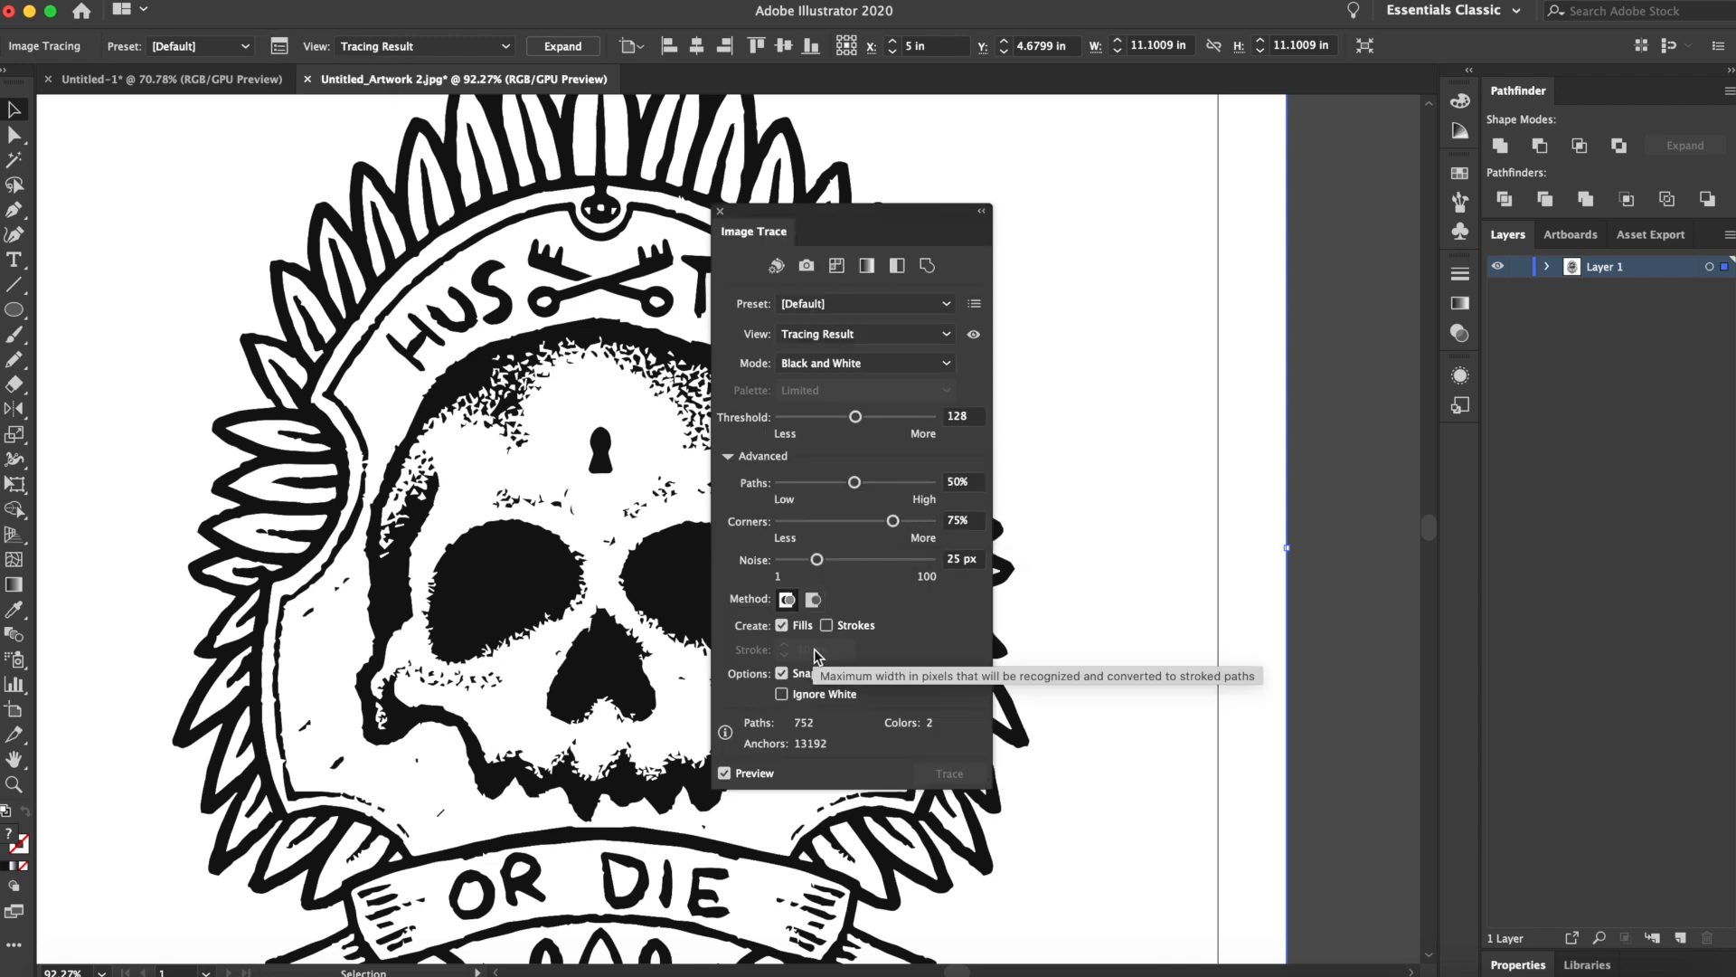
pyautogui.click(782, 694)
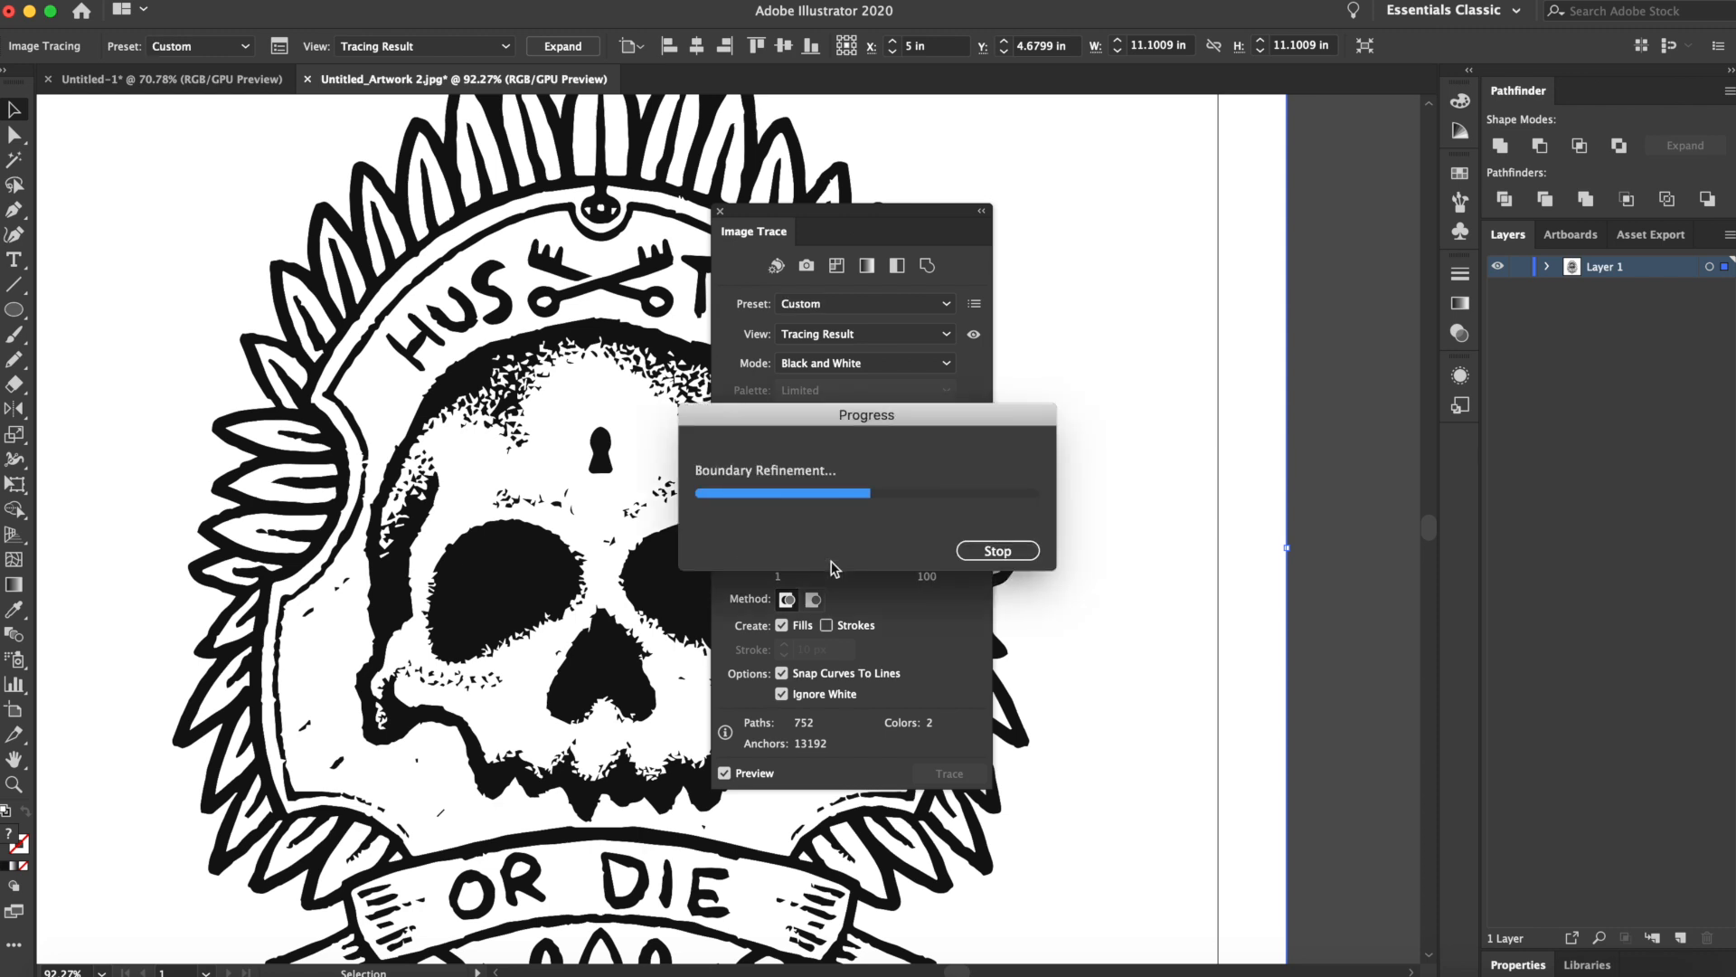
pyautogui.moveTo(817, 561); pyautogui.dragTo(707, 565)
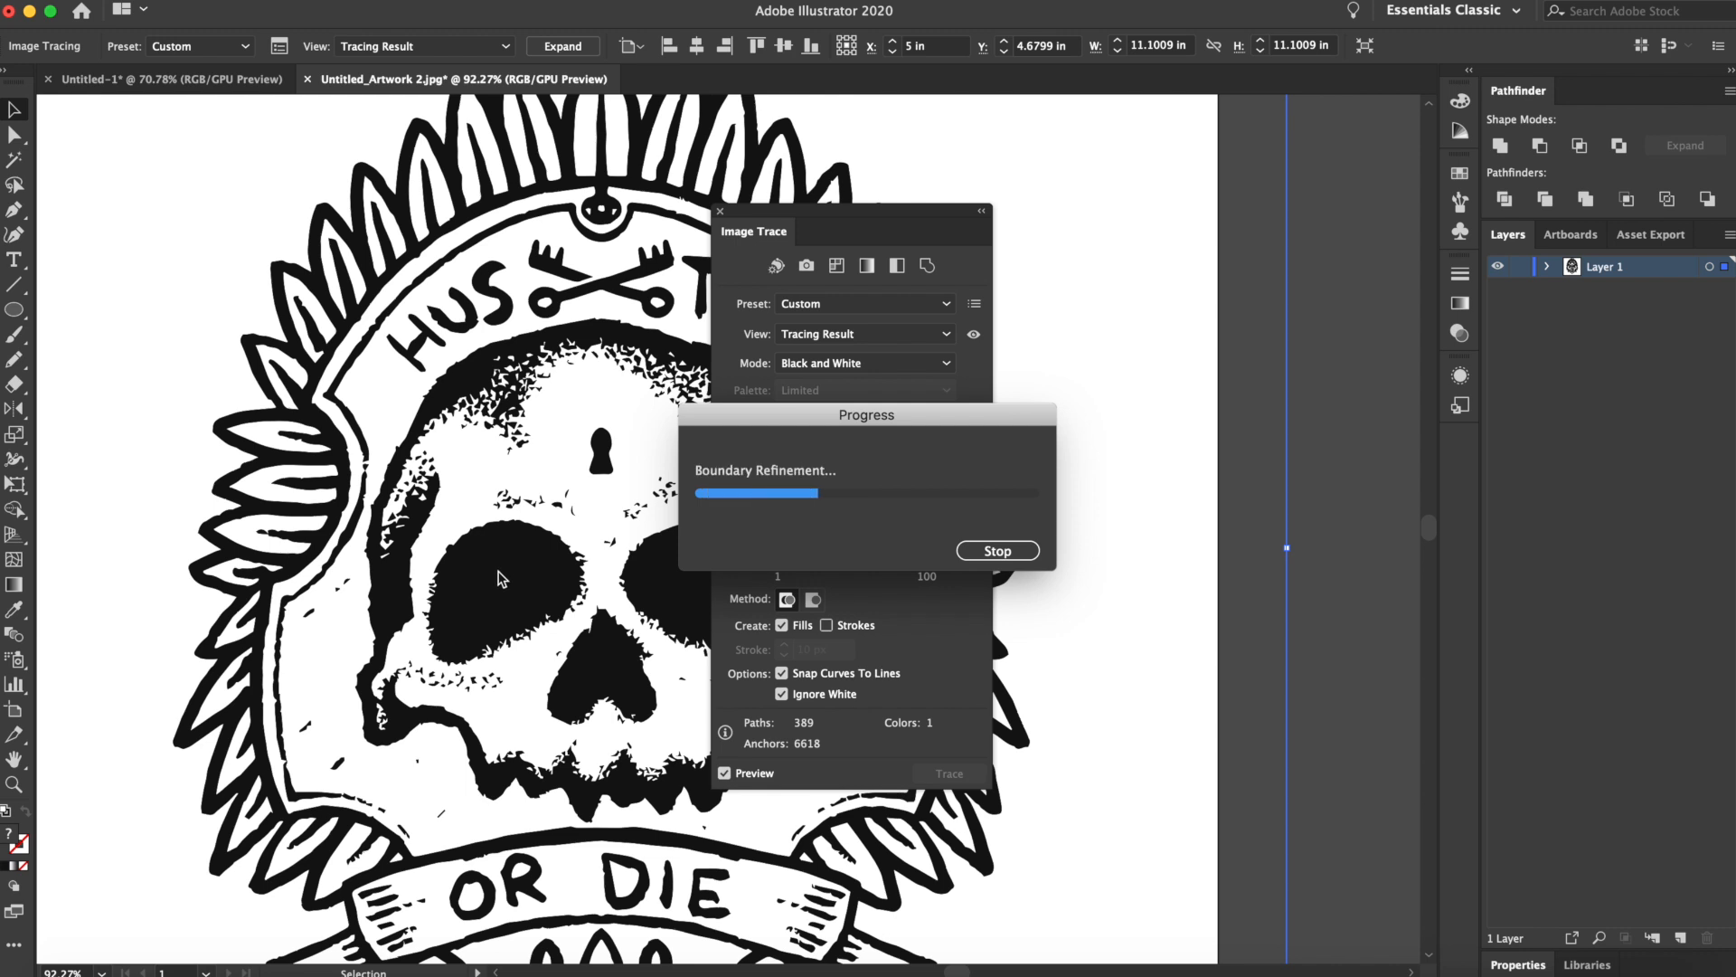
pyautogui.click(889, 486)
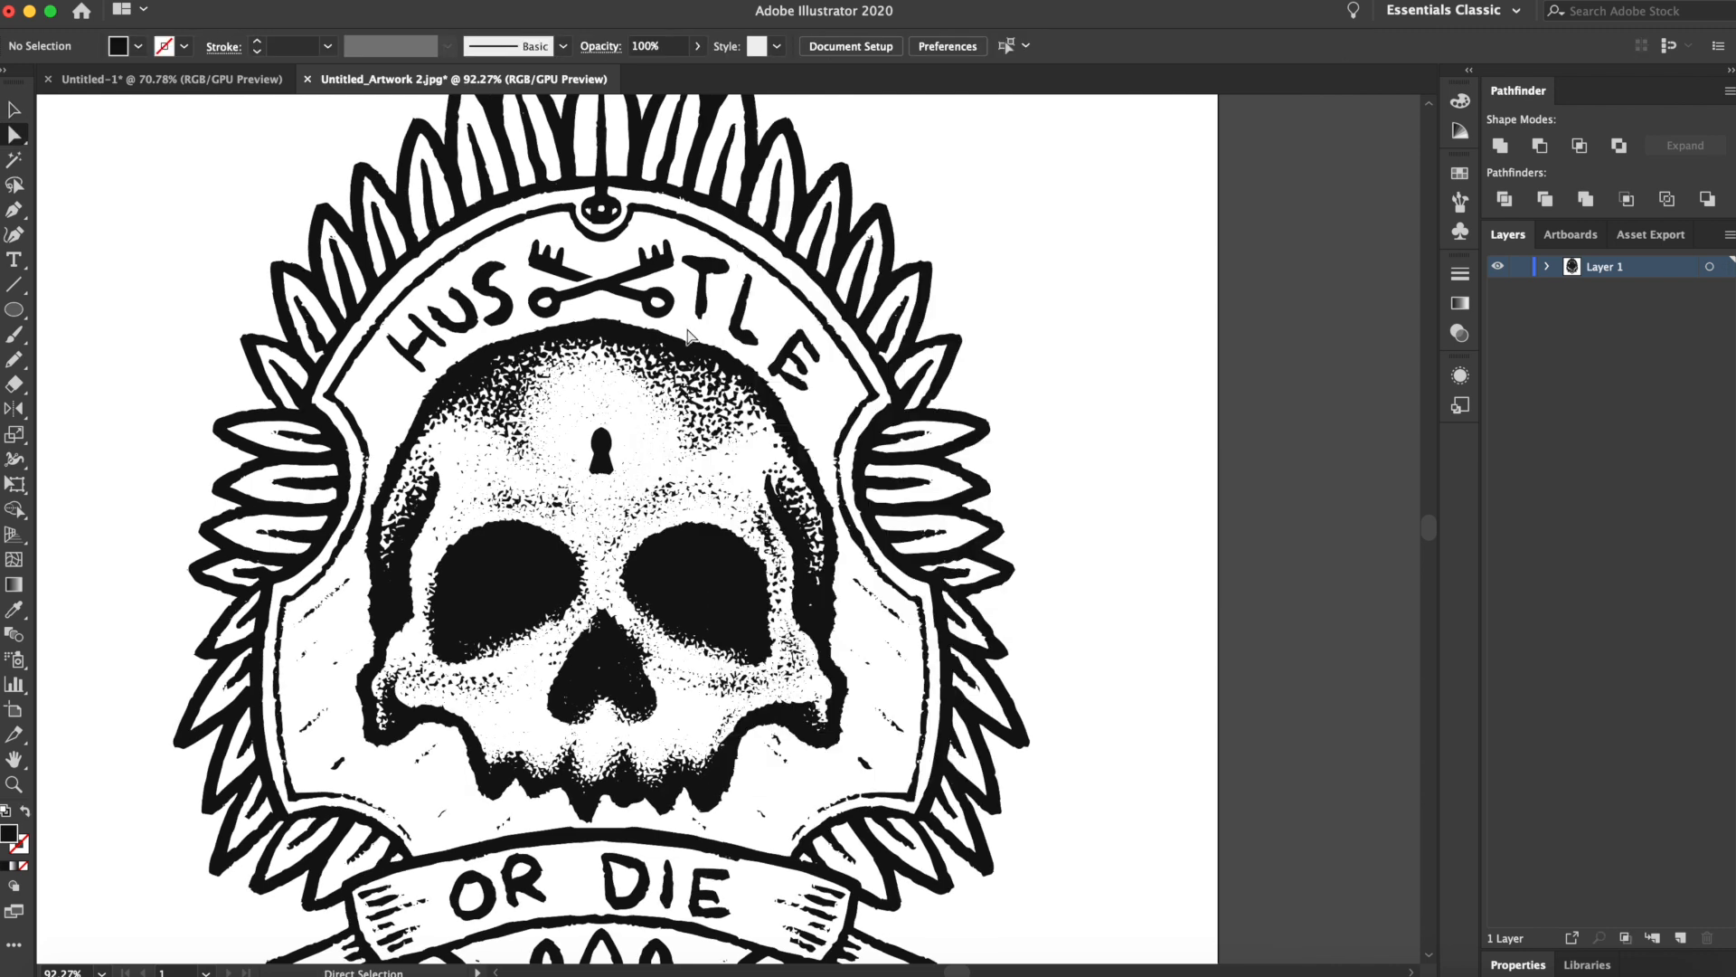
# Erase the traced artwork around the skull and crossed keys, and ungroup the remaining trace
pyautogui.moveTo(1108, 343); pyautogui.dragTo(821, 426)
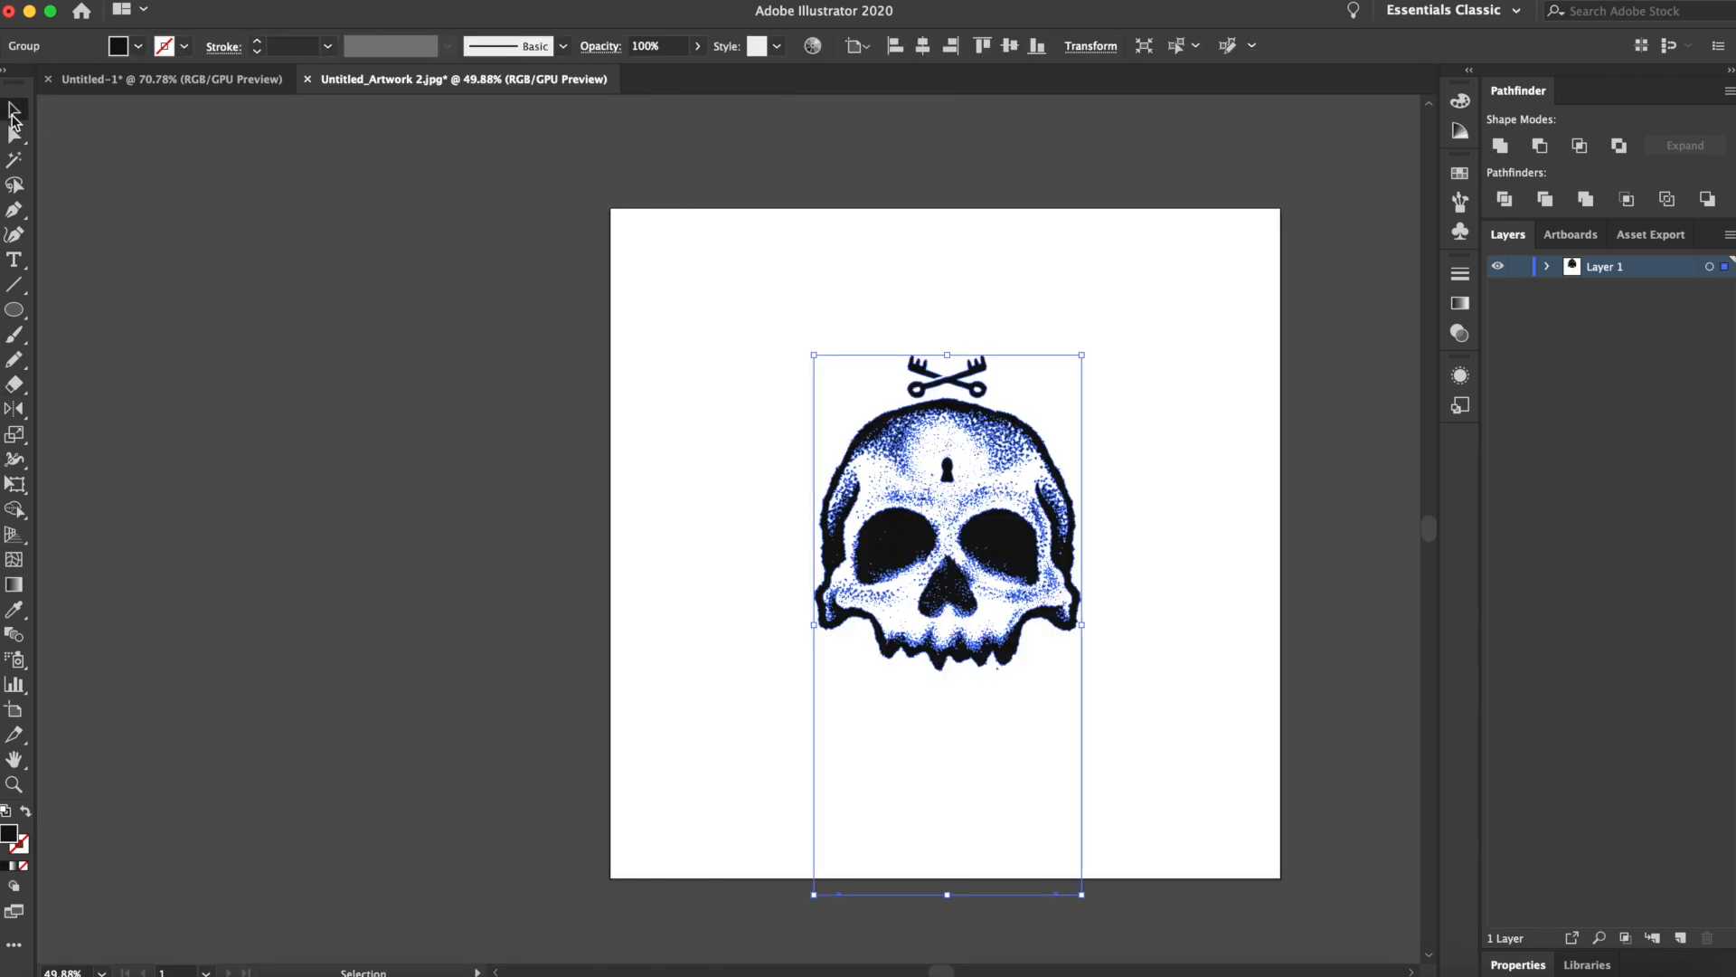
pyautogui.moveTo(1024, 269); pyautogui.dragTo(899, 273)
pyautogui.rightClick(896, 484)
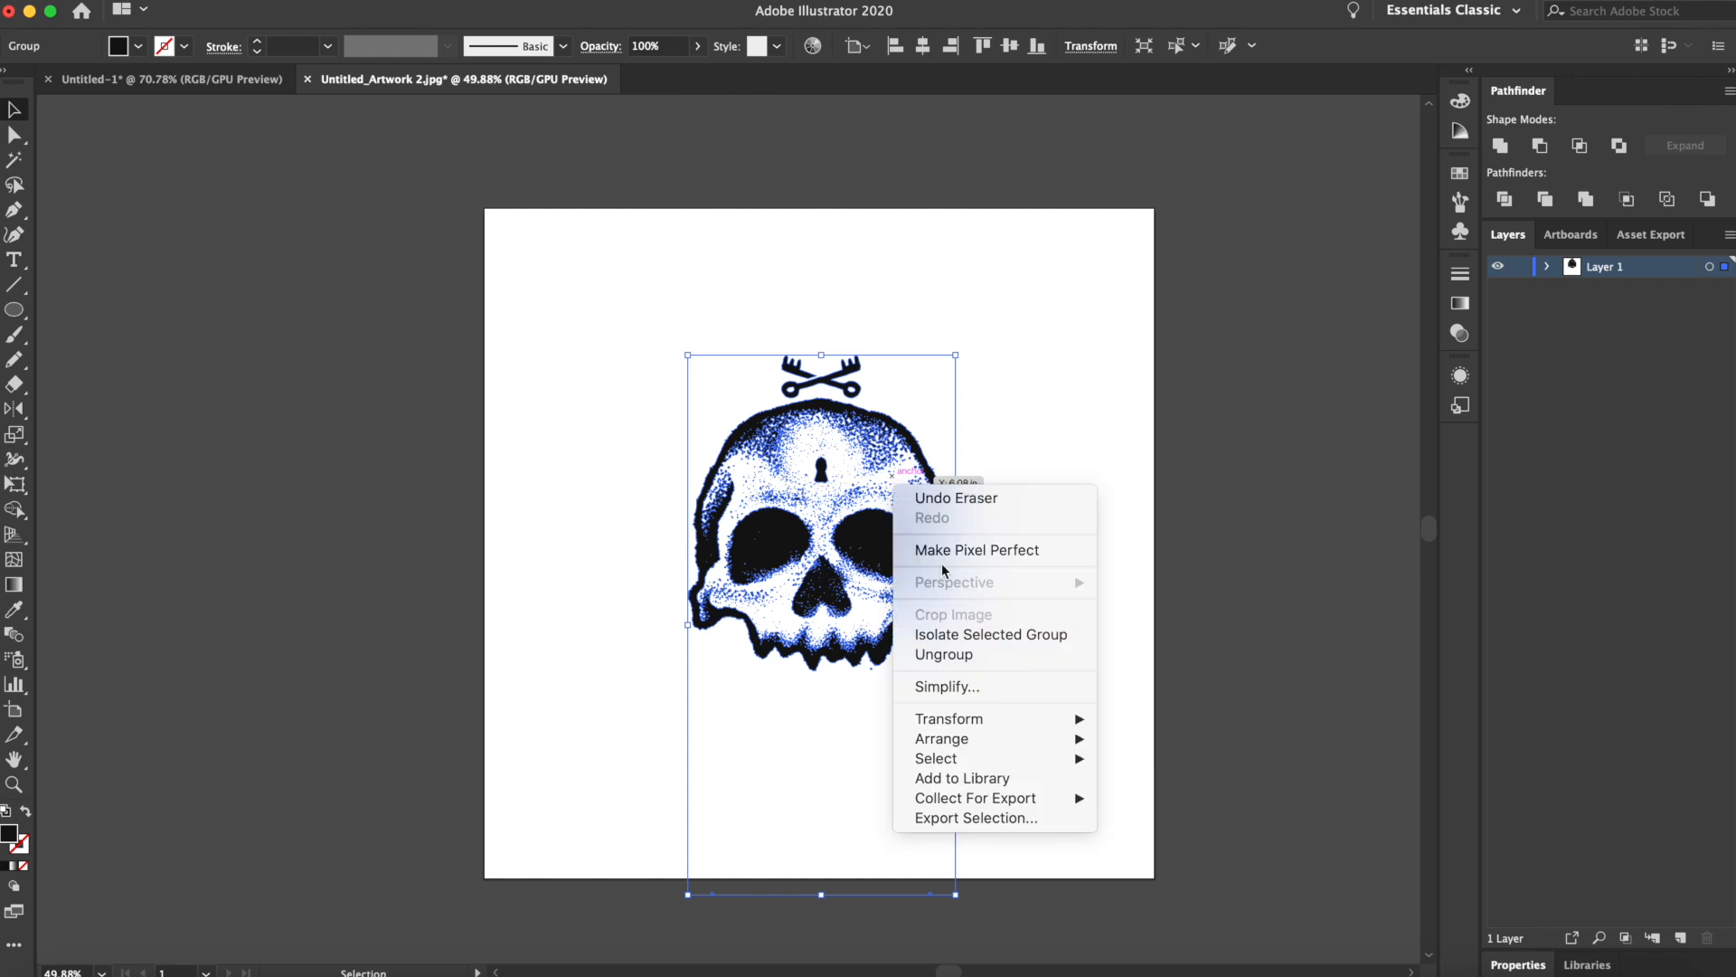
pyautogui.click(954, 662)
# Copy the crossed keys into the Untitled-1 document, scale them down and place them in the badge's lower point beneath the banner
pyautogui.click(1038, 379)
pyautogui.click(821, 380)
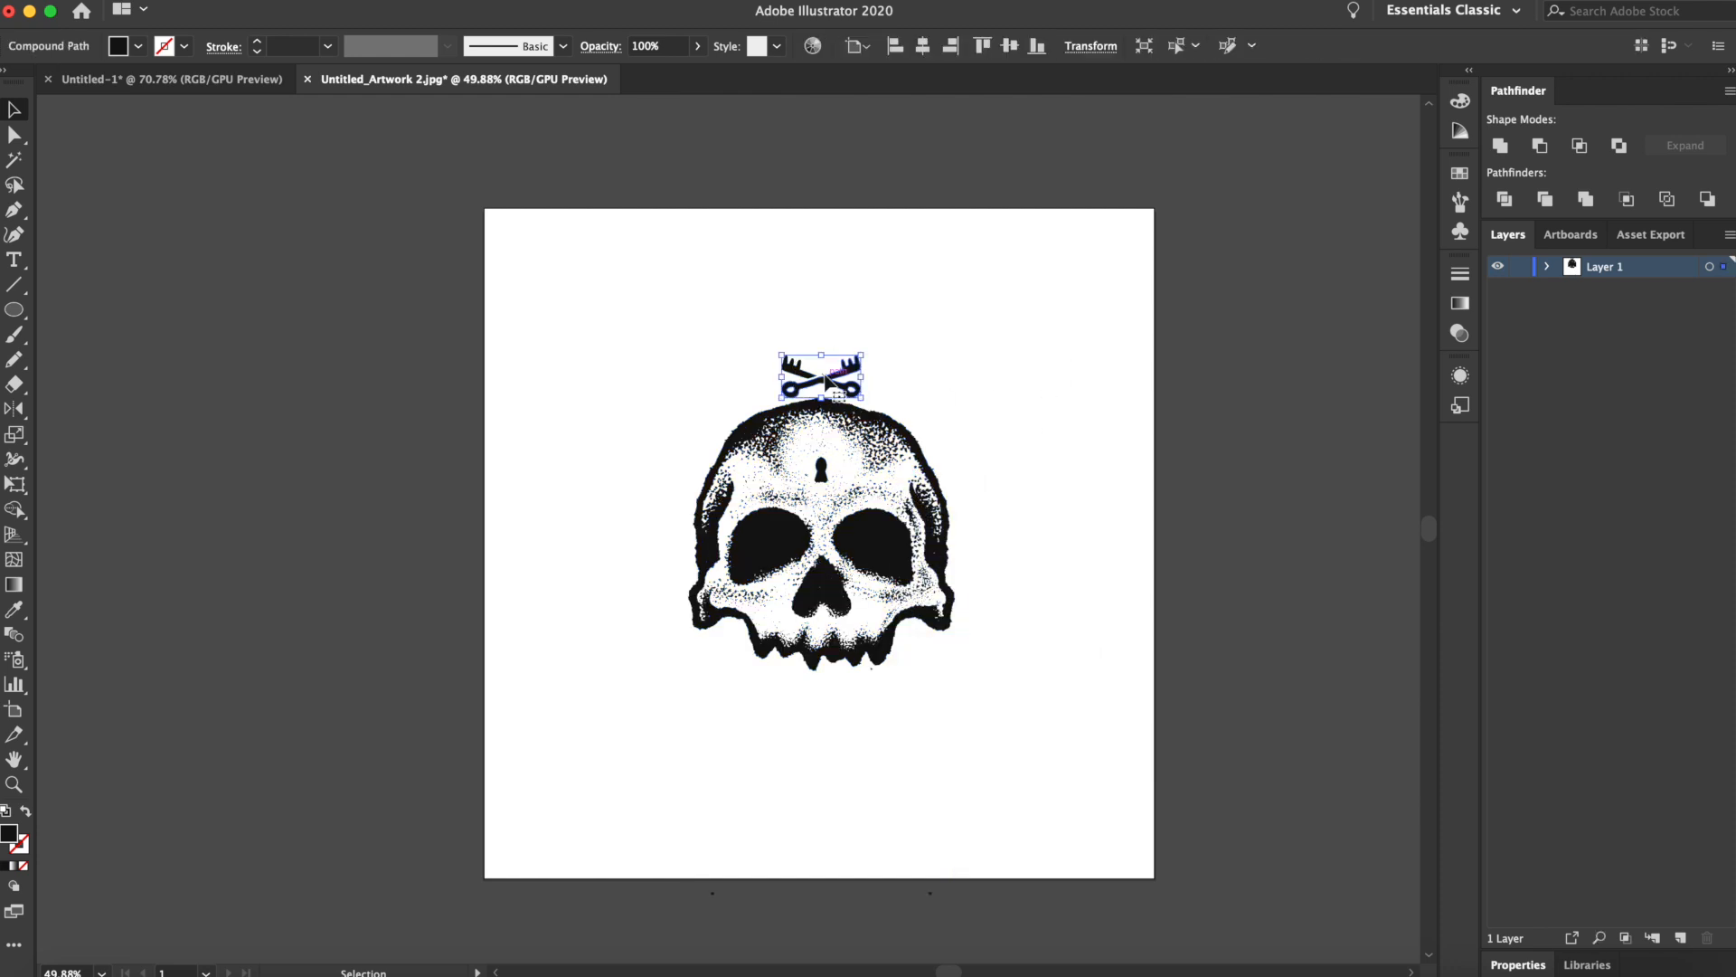
pyautogui.scroll(3, 821, 380)
pyautogui.press('a')
pyautogui.click(821, 383)
pyautogui.press('v')
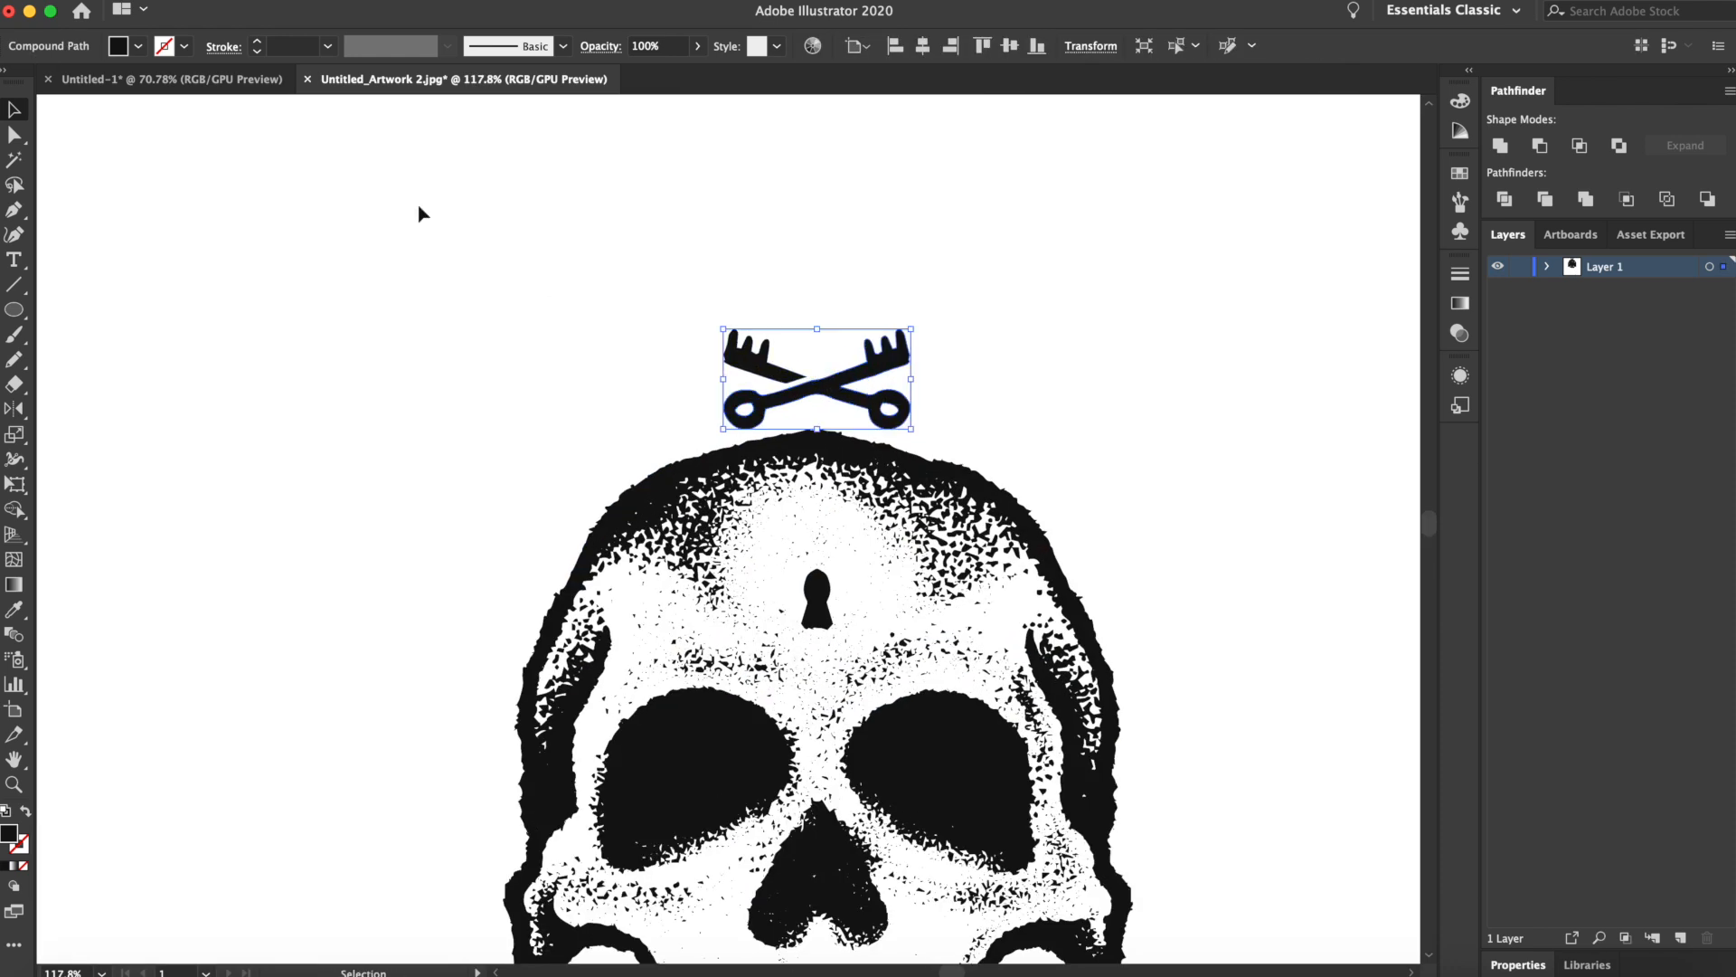
pyautogui.moveTo(699, 299); pyautogui.dragTo(818, 380)
pyautogui.press('a')
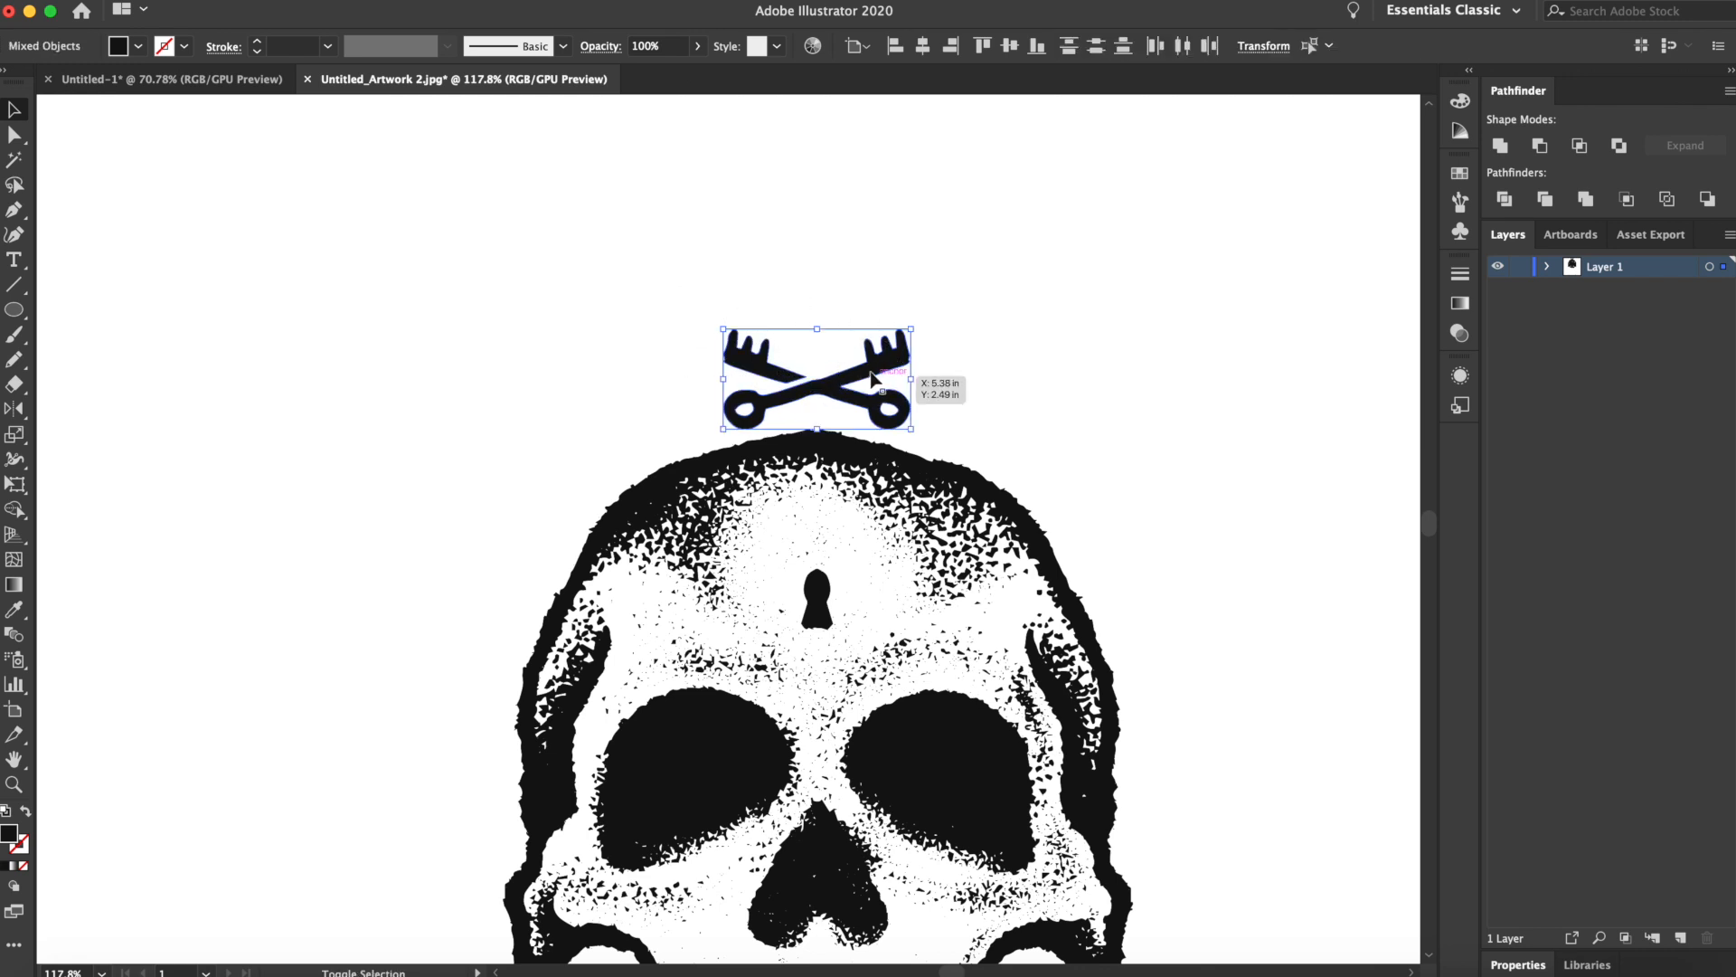
pyautogui.click(220, 81)
pyautogui.press('super+v')
pyautogui.scroll(5, 974, 646)
pyautogui.moveTo(973, 646); pyautogui.dragTo(1199, 340)
pyautogui.moveTo(747, 121); pyautogui.dragTo(531, 574)
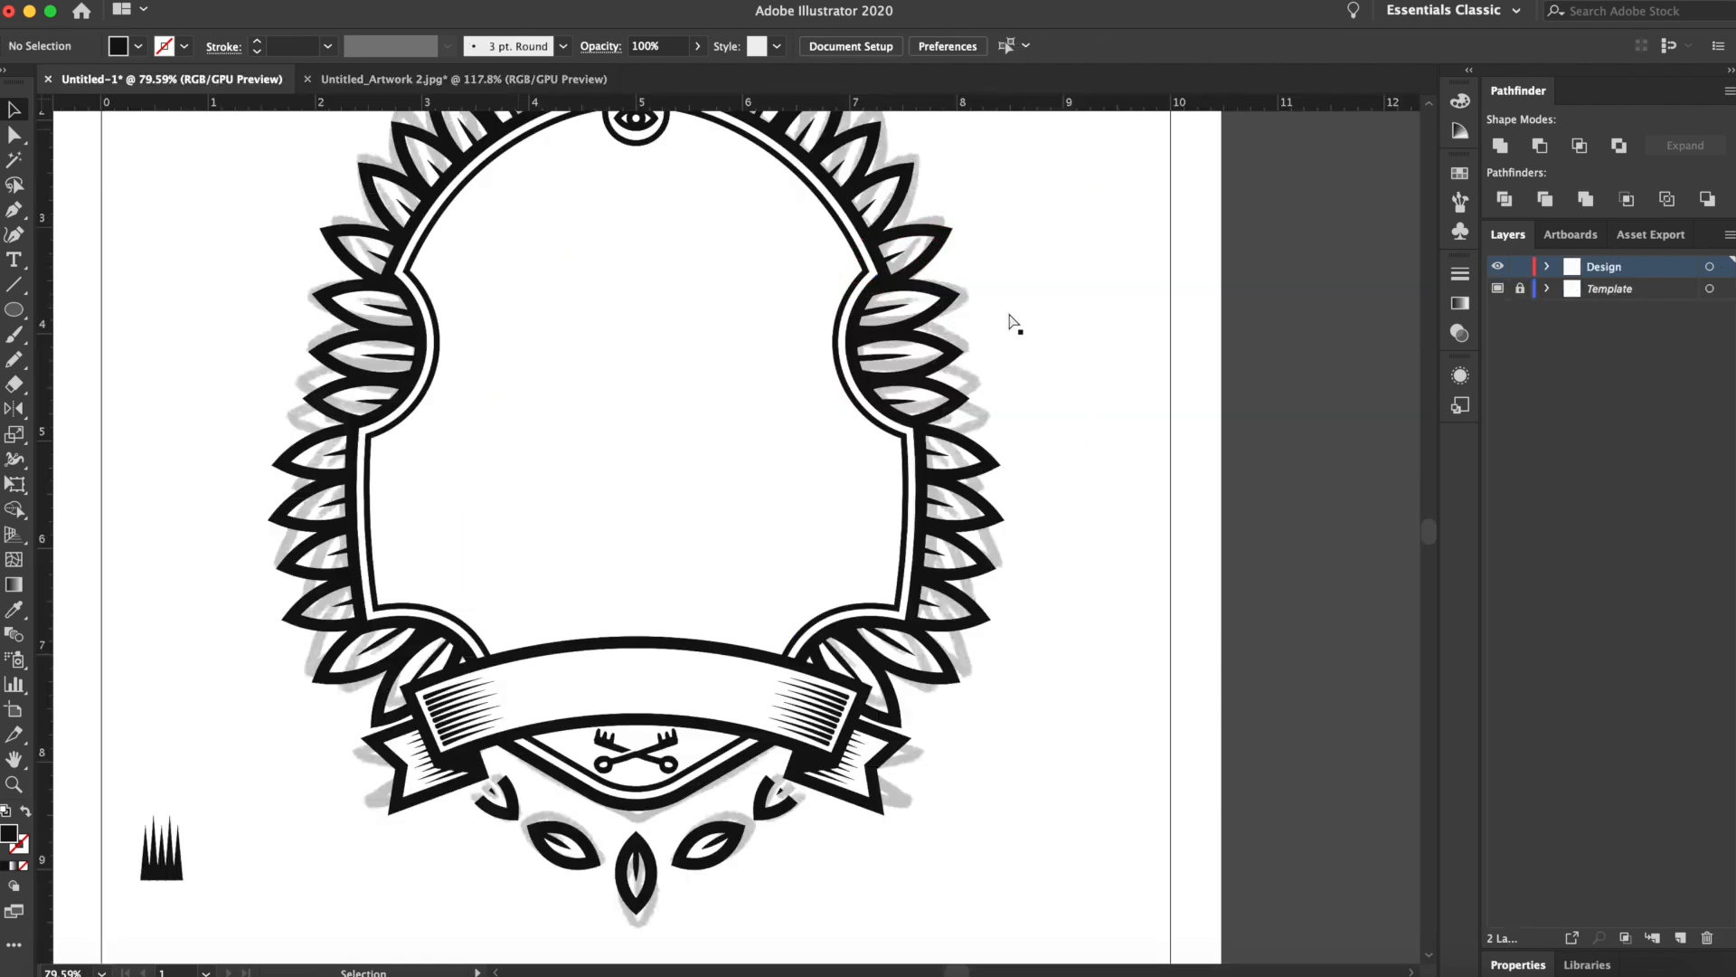
# Paste the traced skull into the badge, center it on the artboard and move it up clear of the banner
pyautogui.press('super+v')
pyautogui.click(924, 46)
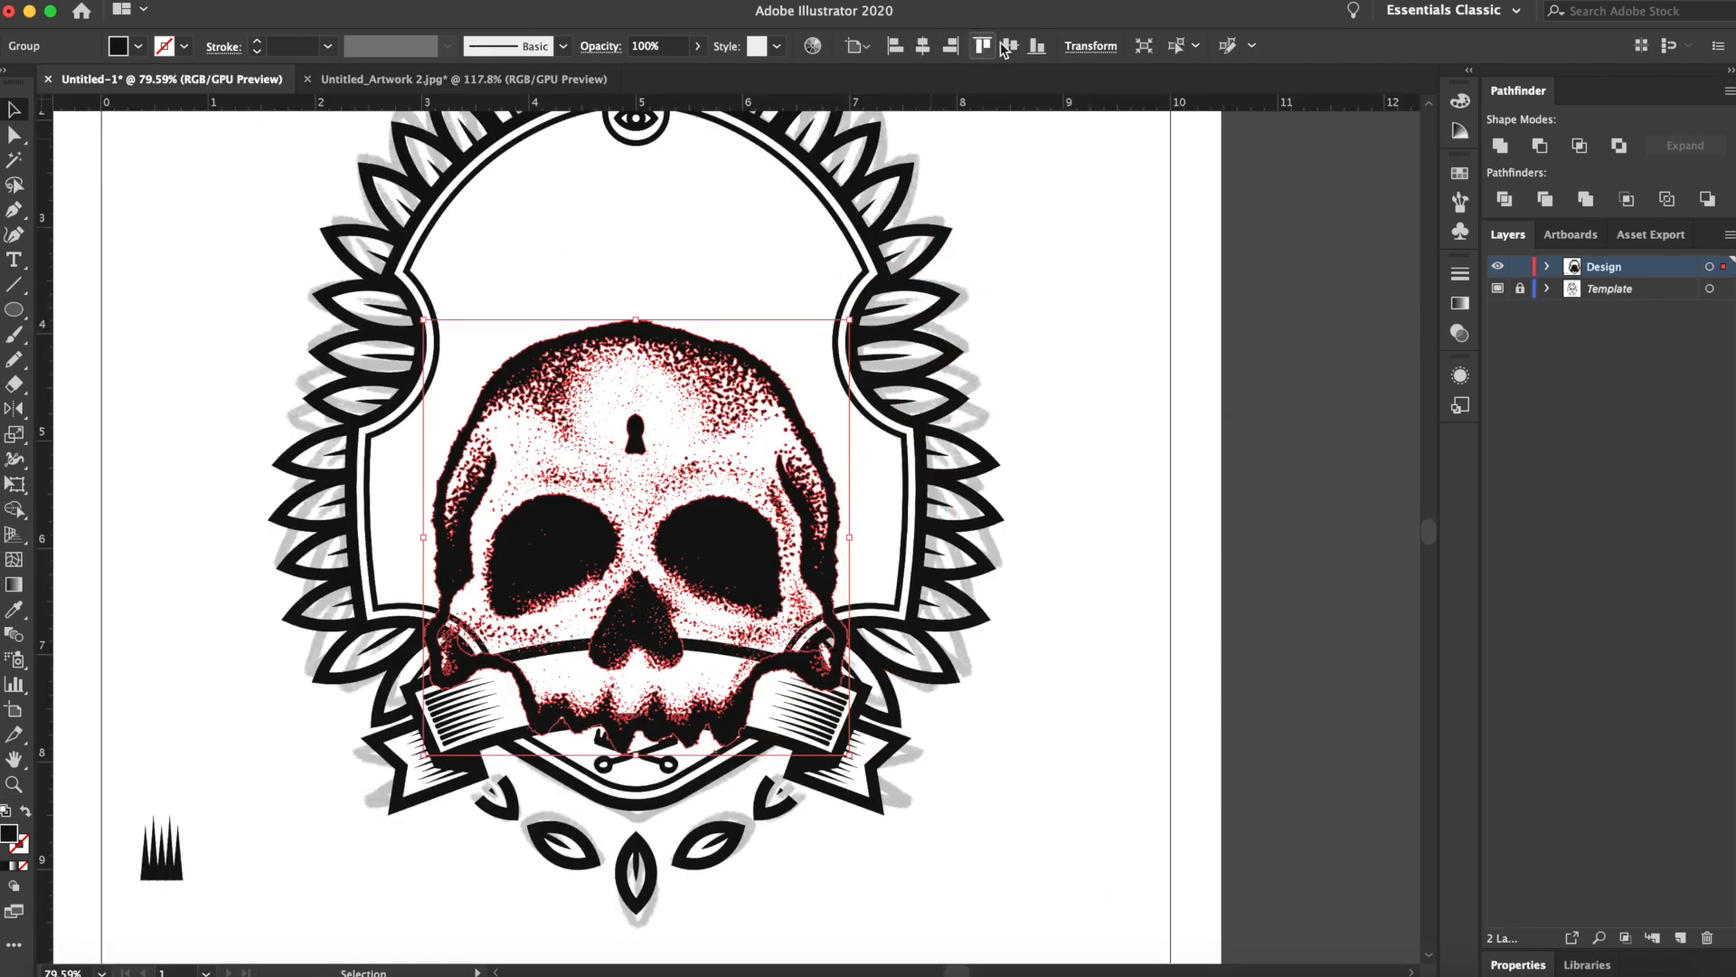
pyautogui.click(1010, 46)
pyautogui.click(1031, 233)
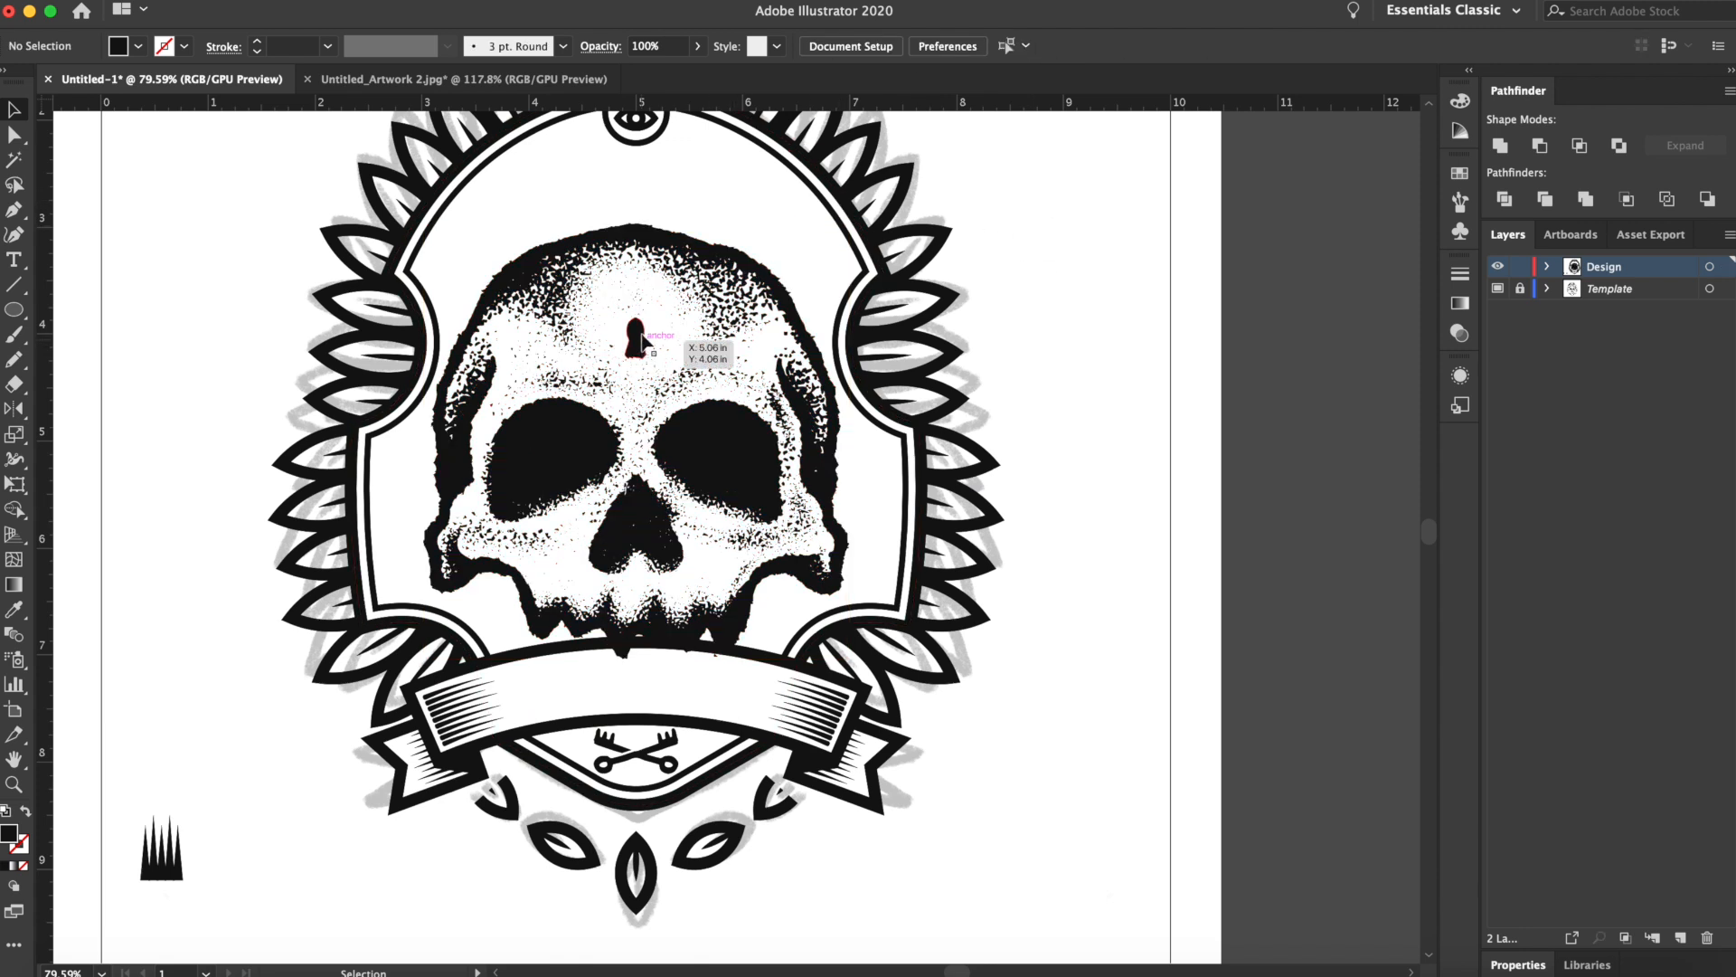
pyautogui.moveTo(632, 239); pyautogui.dragTo(631, 210)
pyautogui.click(1234, 288)
# Isolate the skull group and delete the stray speck below its teeth
pyautogui.moveTo(854, 560); pyautogui.dragTo(1100, 372)
pyautogui.doubleClick(817, 495)
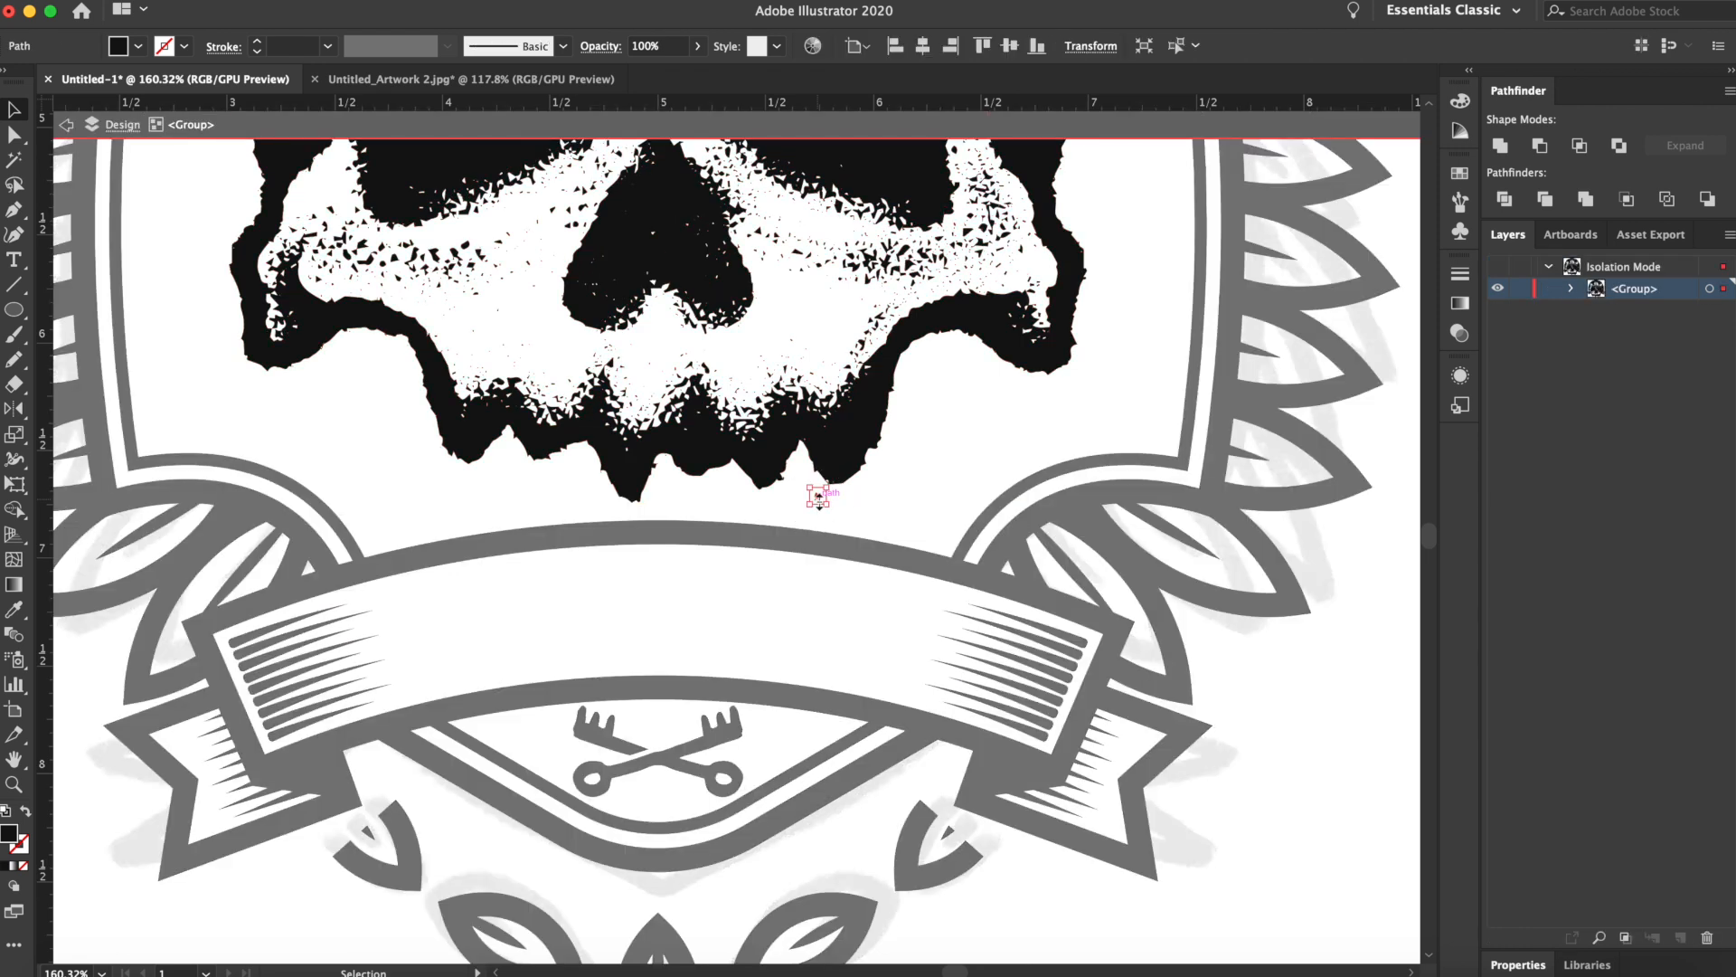
pyautogui.press('Delete')
pyautogui.doubleClick(966, 503)
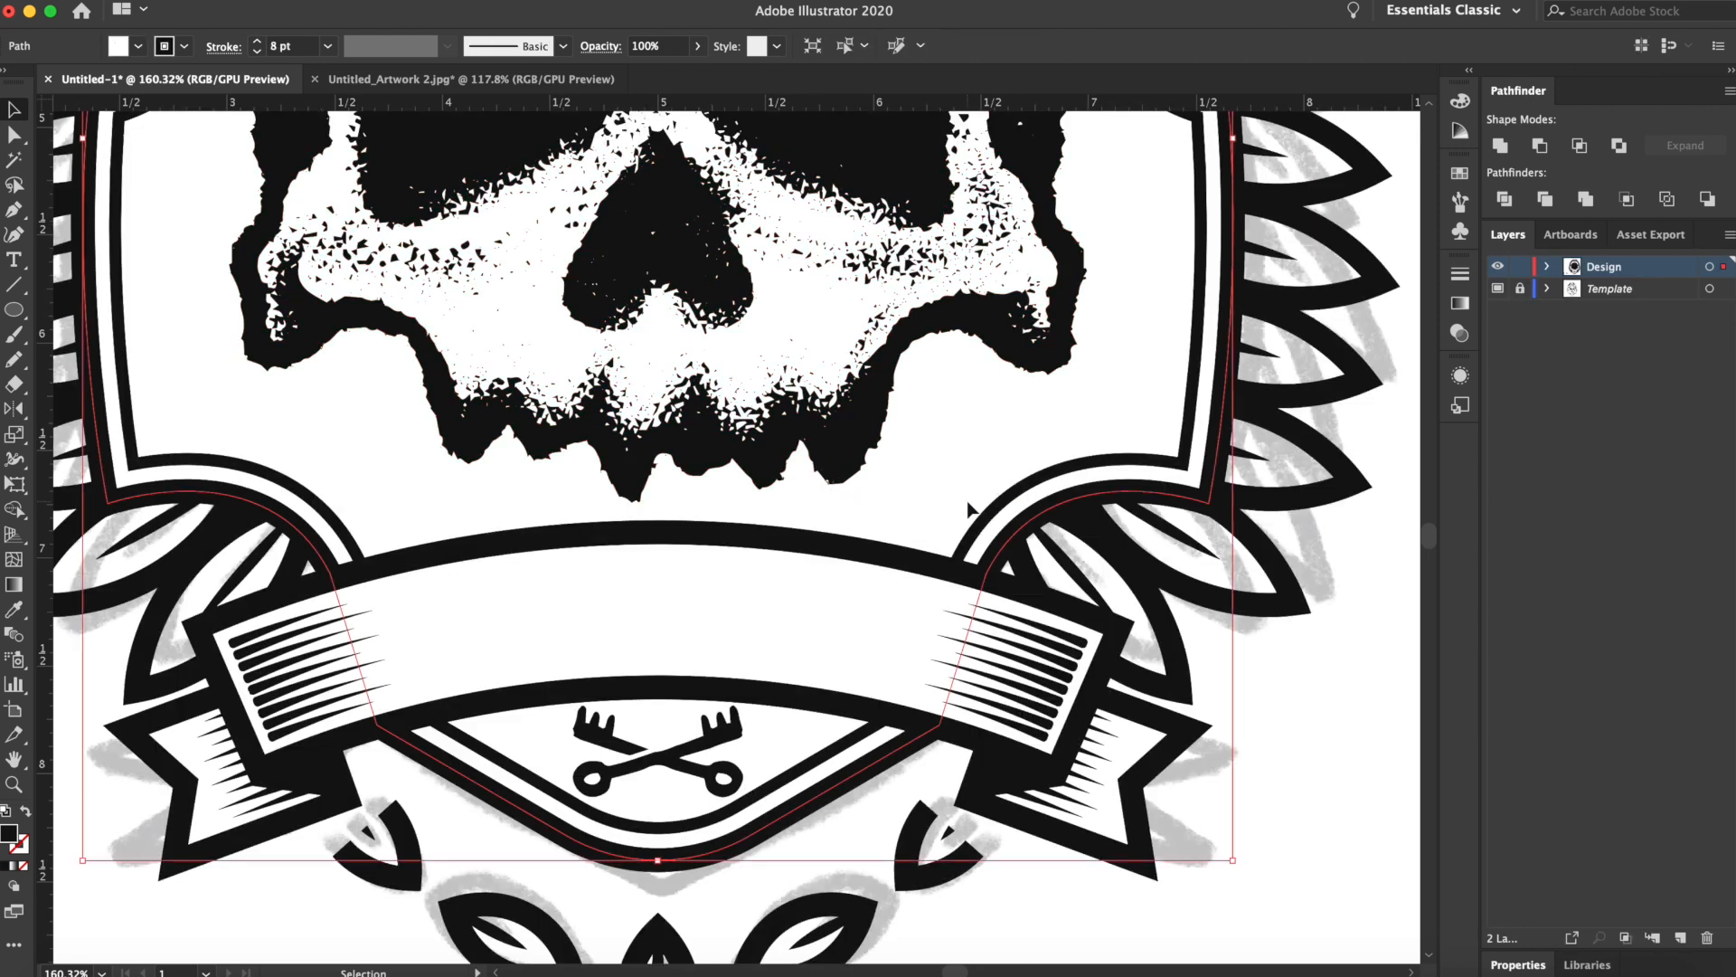
# Scale the crossed keys beneath the banner down slightly
pyautogui.scroll(-5, 965, 504)
pyautogui.moveTo(966, 504); pyautogui.dragTo(938, 586)
pyautogui.click(771, 734)
pyautogui.moveTo(805, 708); pyautogui.dragTo(798, 713)
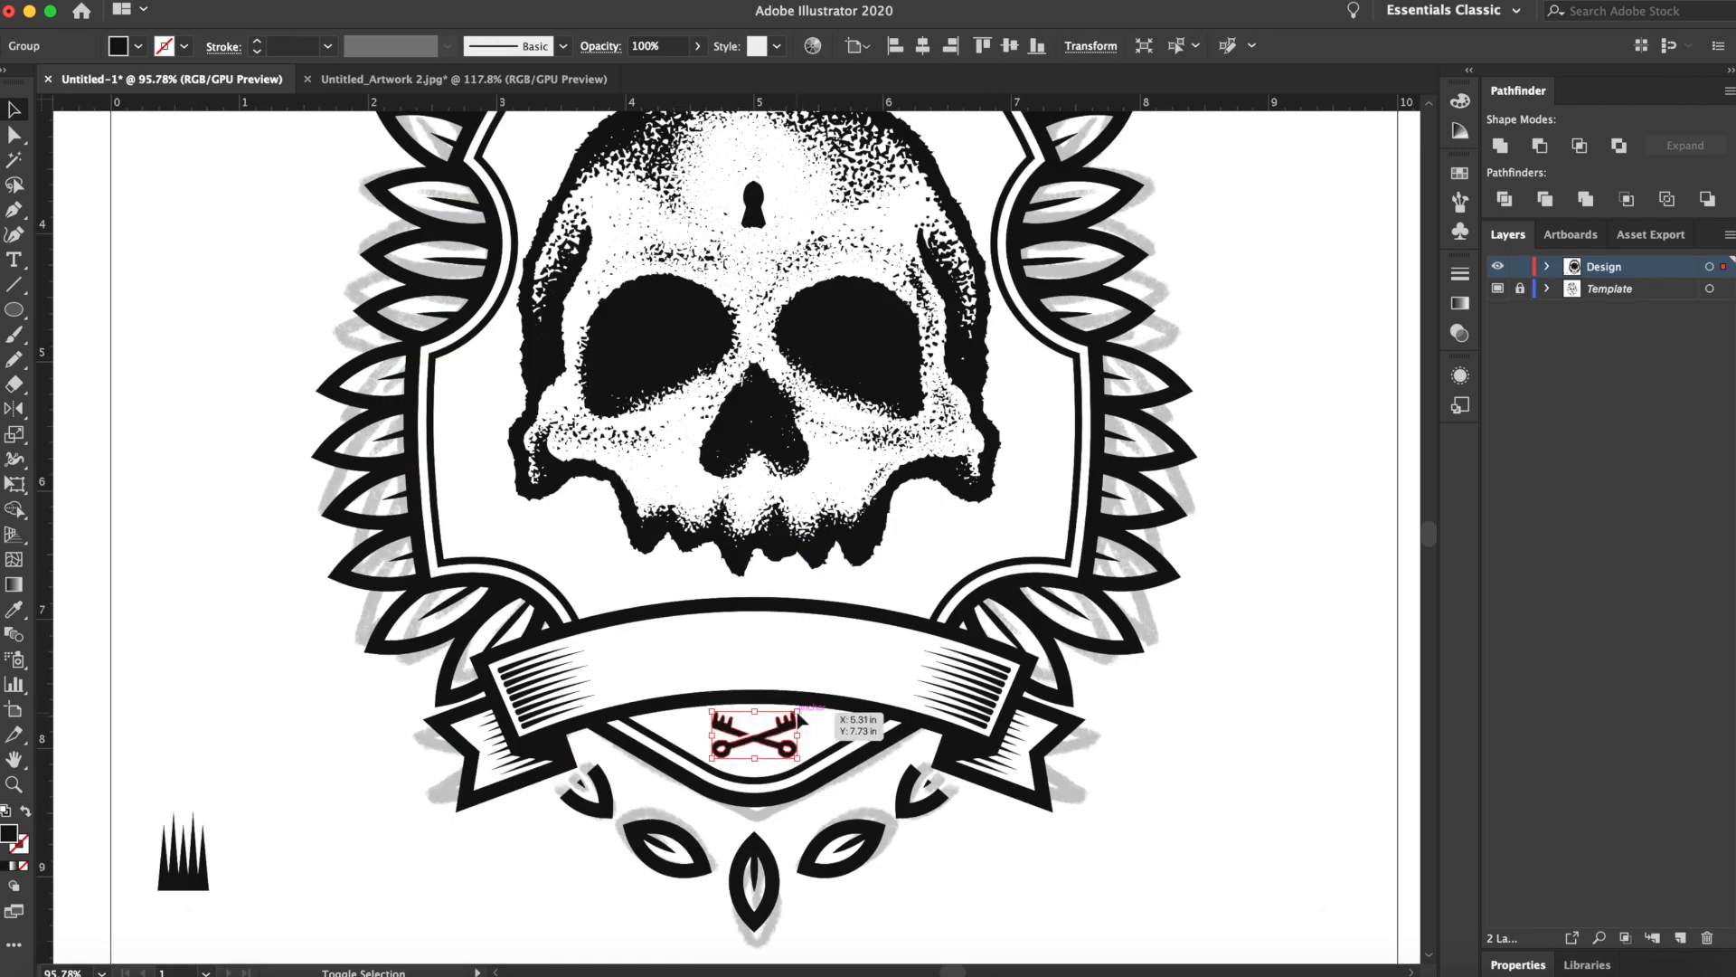
pyautogui.click(1078, 600)
pyautogui.click(1234, 406)
# Draw an ellipse over the skull and narrow it to about 3.65 in wide by 3.98 in high
pyautogui.moveTo(1233, 404); pyautogui.dragTo(1208, 618)
pyautogui.moveTo(788, 579); pyautogui.dragTo(797, 513)
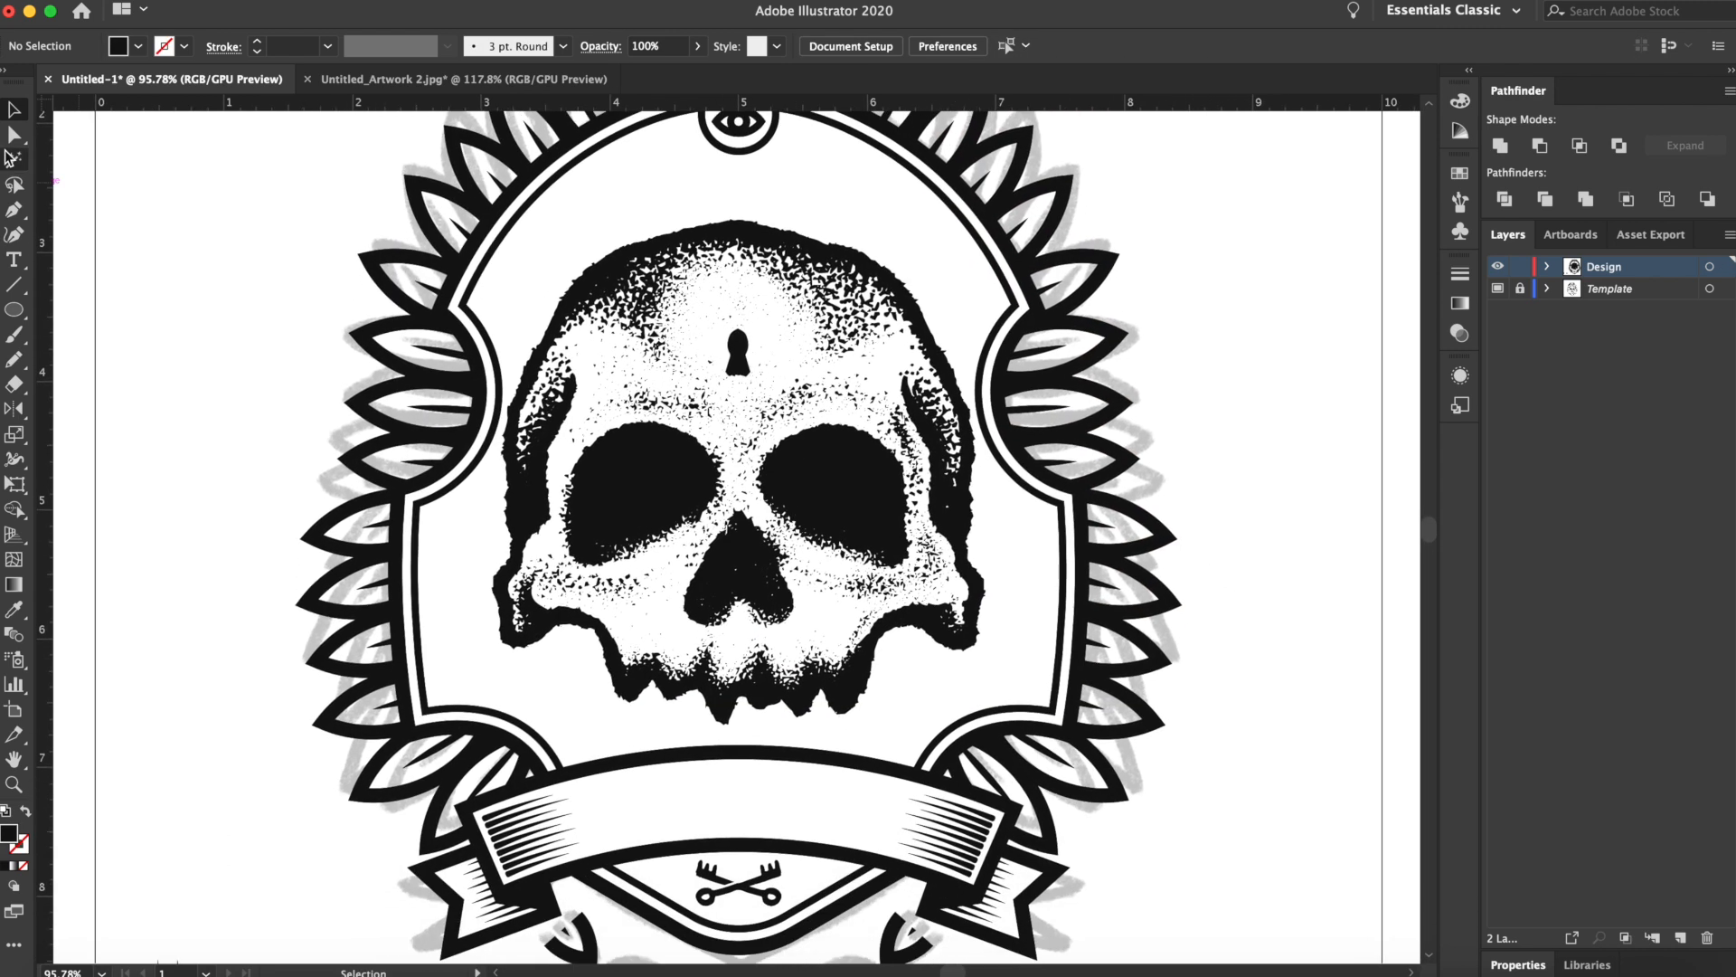
pyautogui.click(14, 310)
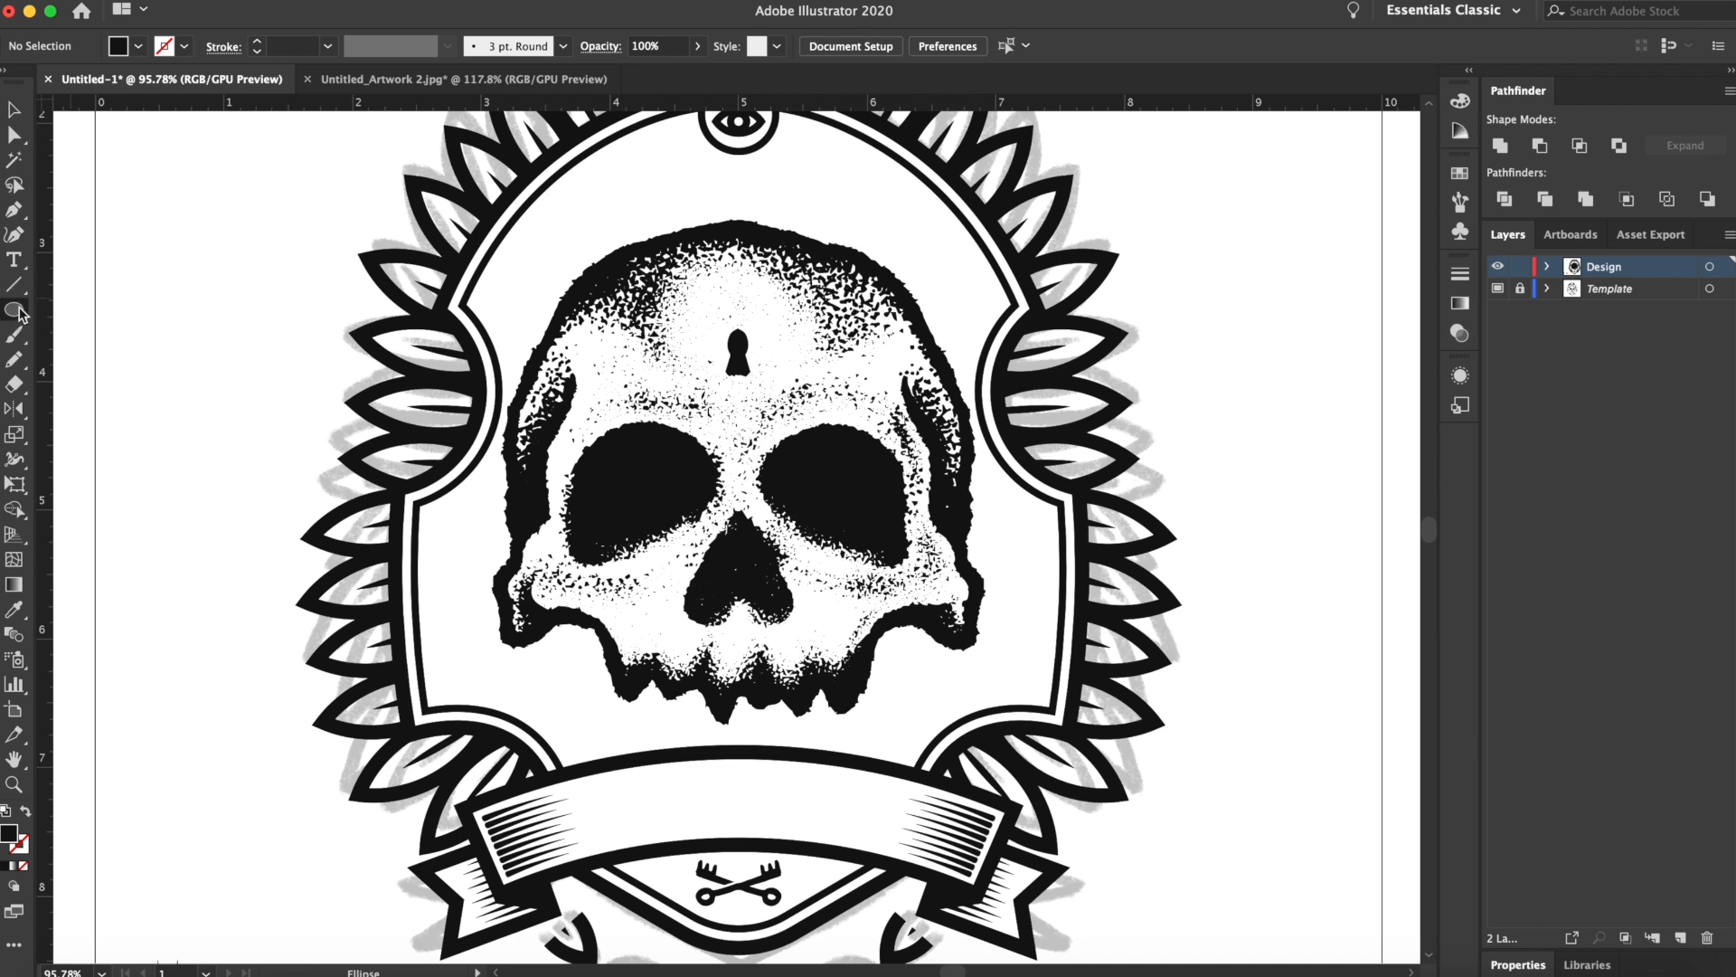
pyautogui.moveTo(515, 190); pyautogui.dragTo(1001, 710)
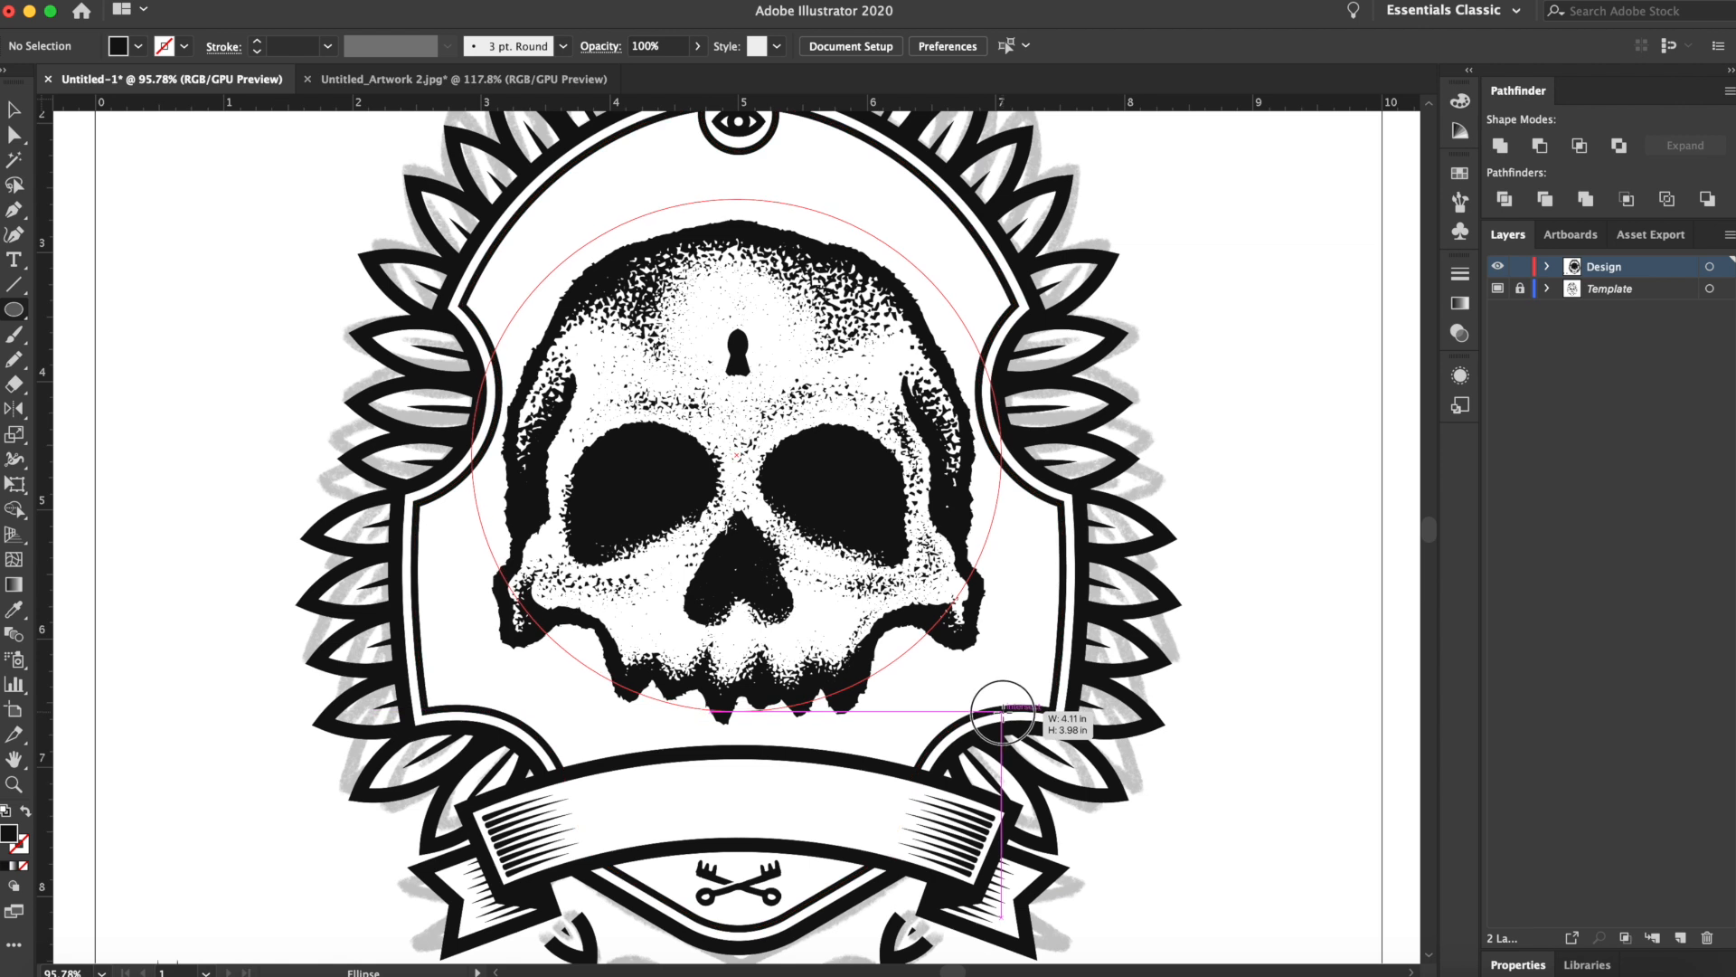
pyautogui.moveTo(1002, 711); pyautogui.dragTo(1002, 711)
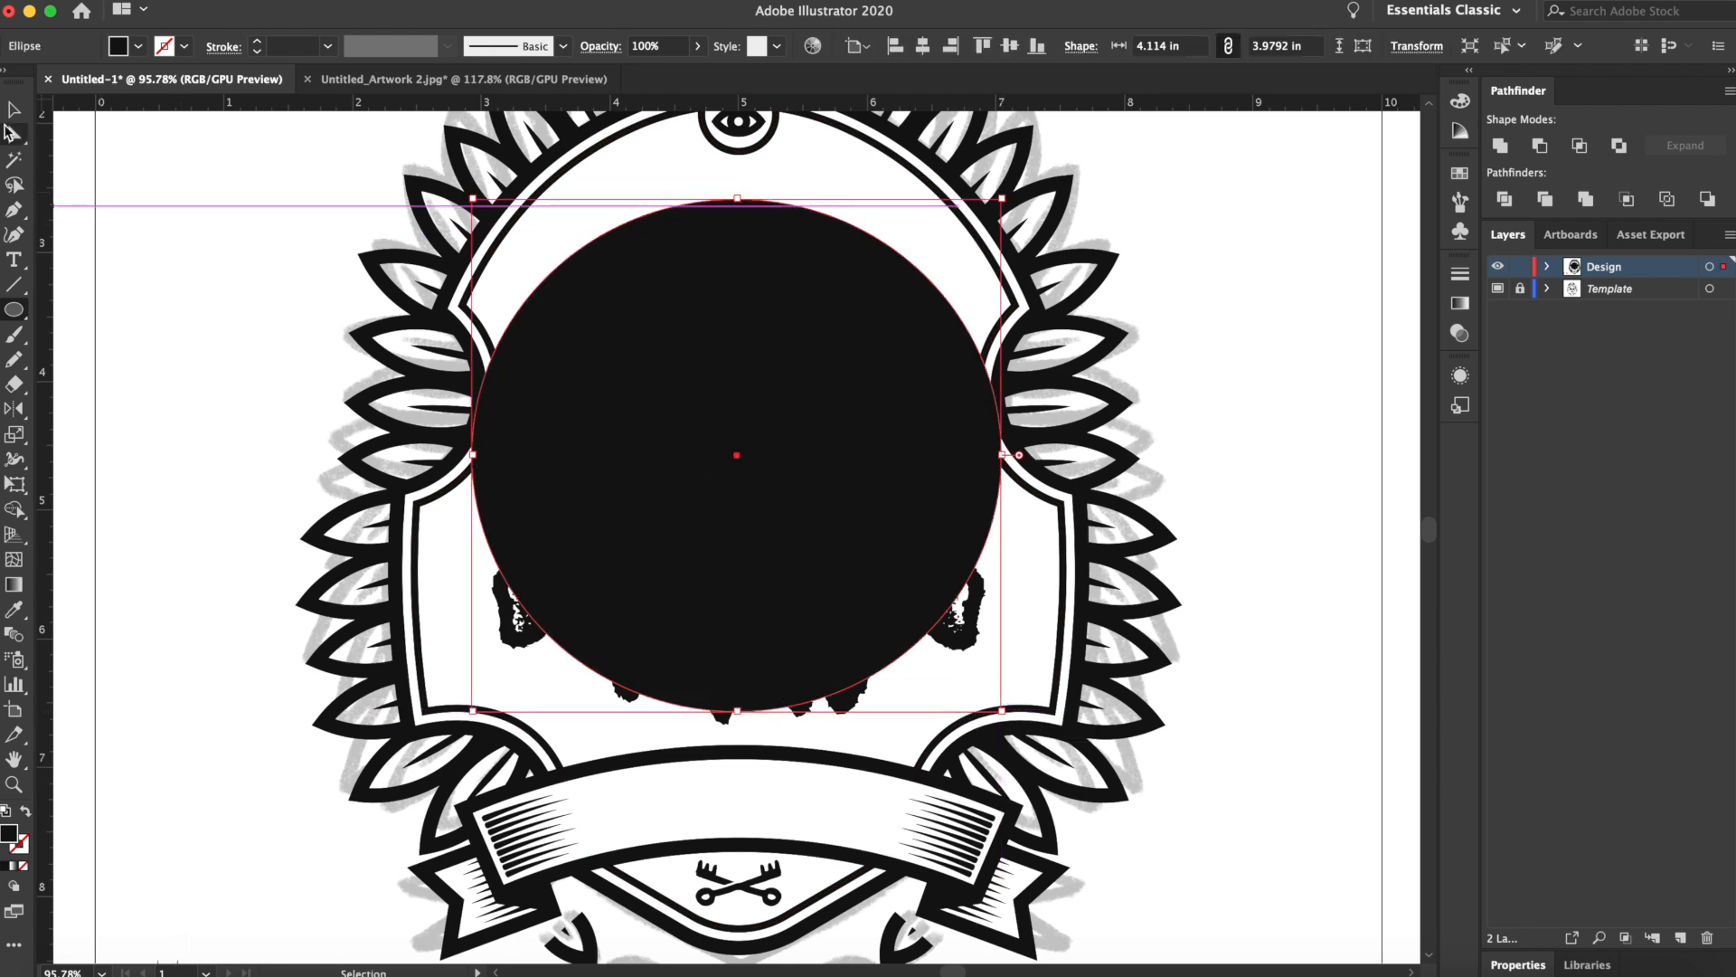
pyautogui.press('v')
pyautogui.moveTo(473, 198); pyautogui.dragTo(503, 197)
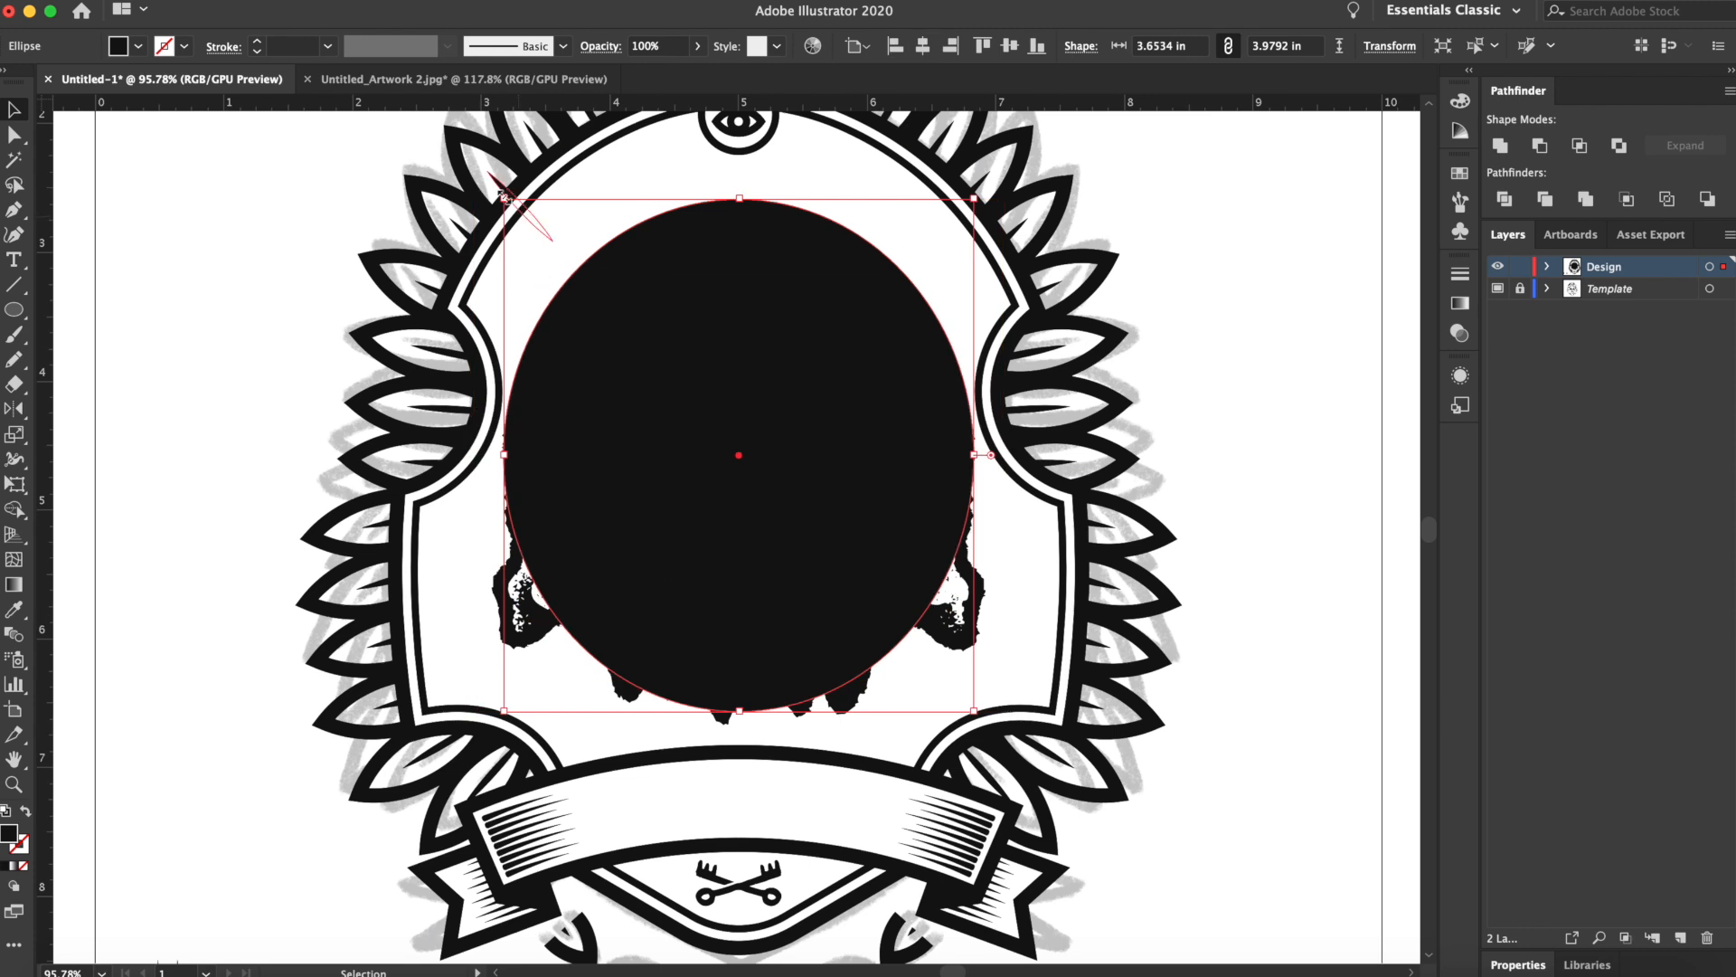
# Set the word HUSTLE as centered path text along the ellipse's upper arc, in Colus Regular at 52 pt
pyautogui.moveTo(13, 260); pyautogui.dragTo(82, 314)
pyautogui.click(589, 244)
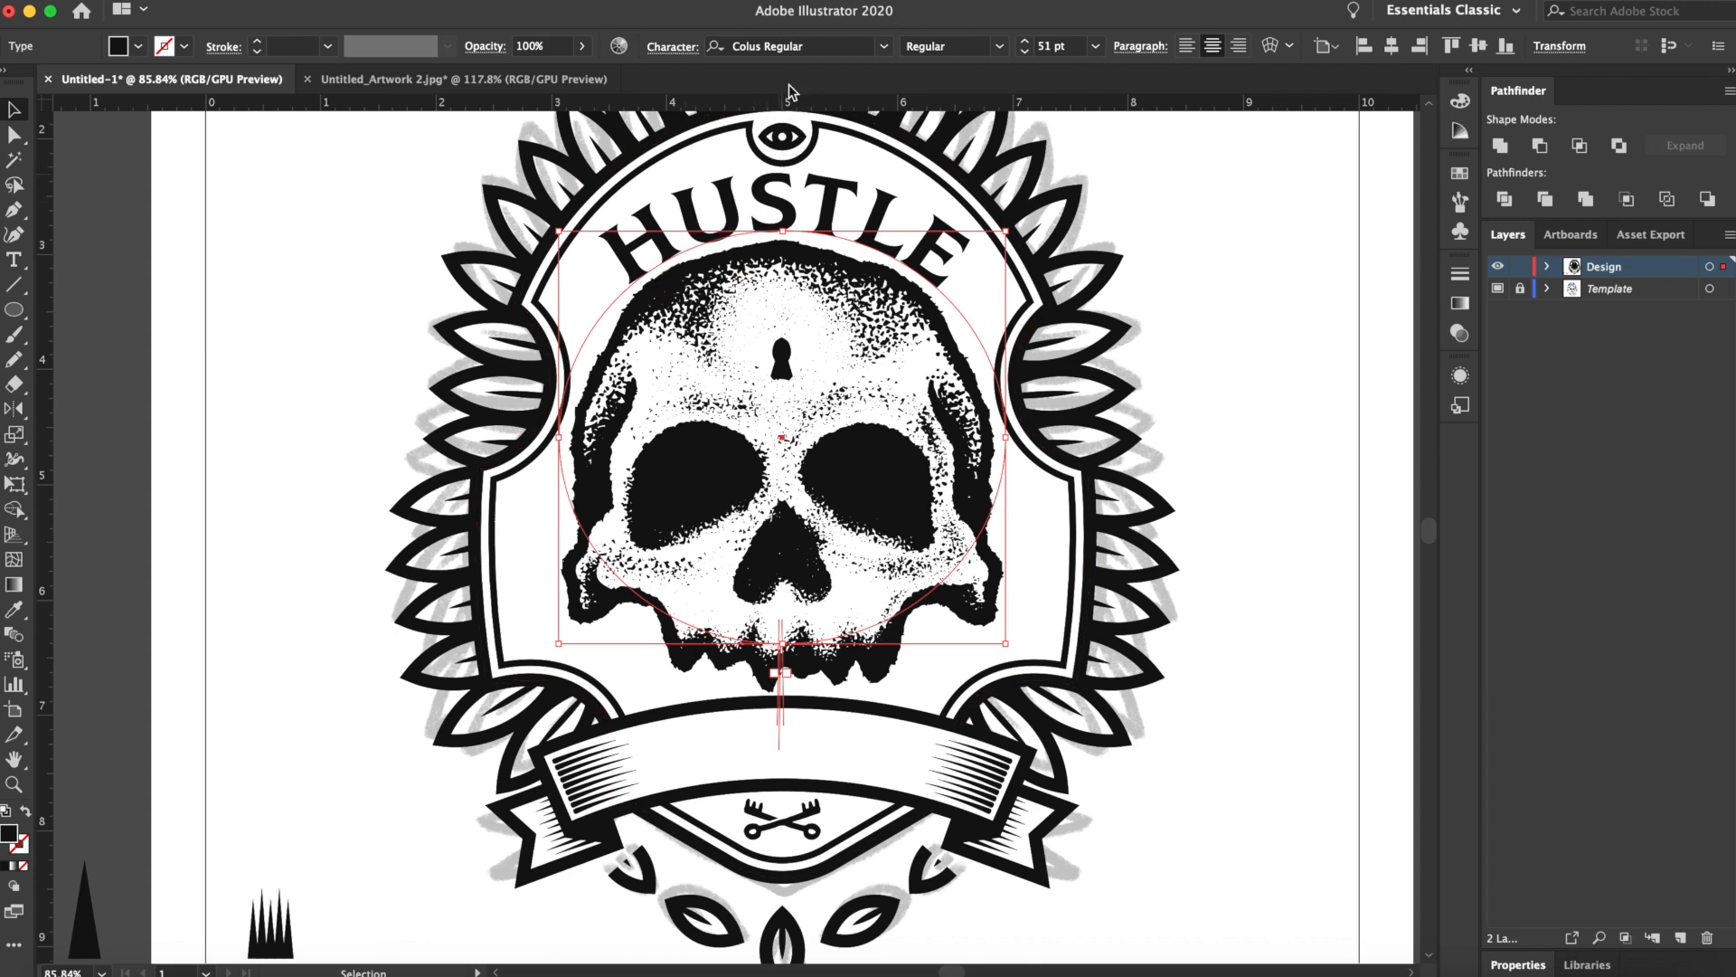
pyautogui.press('super+shift+period')
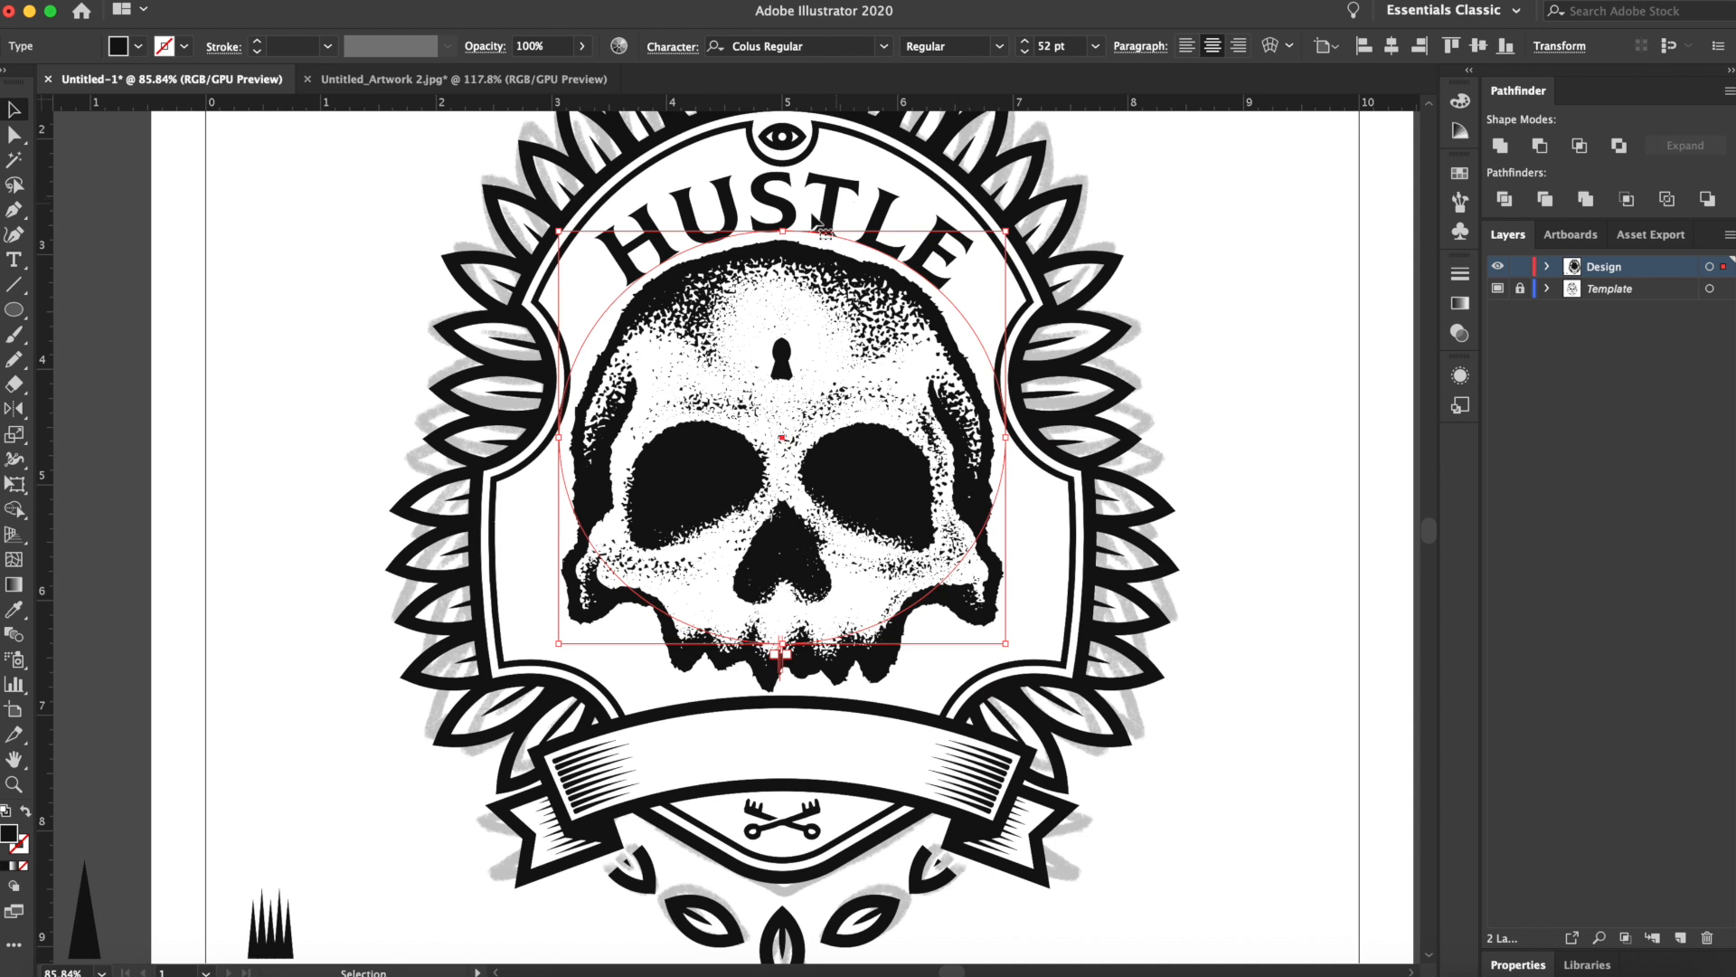
# Draw an ellipse about 5.52 by 2.47 in below the skull and center it horizontally on the artboard
pyautogui.hscroll(4, 750, 222)
pyautogui.scroll(1, 750, 221)
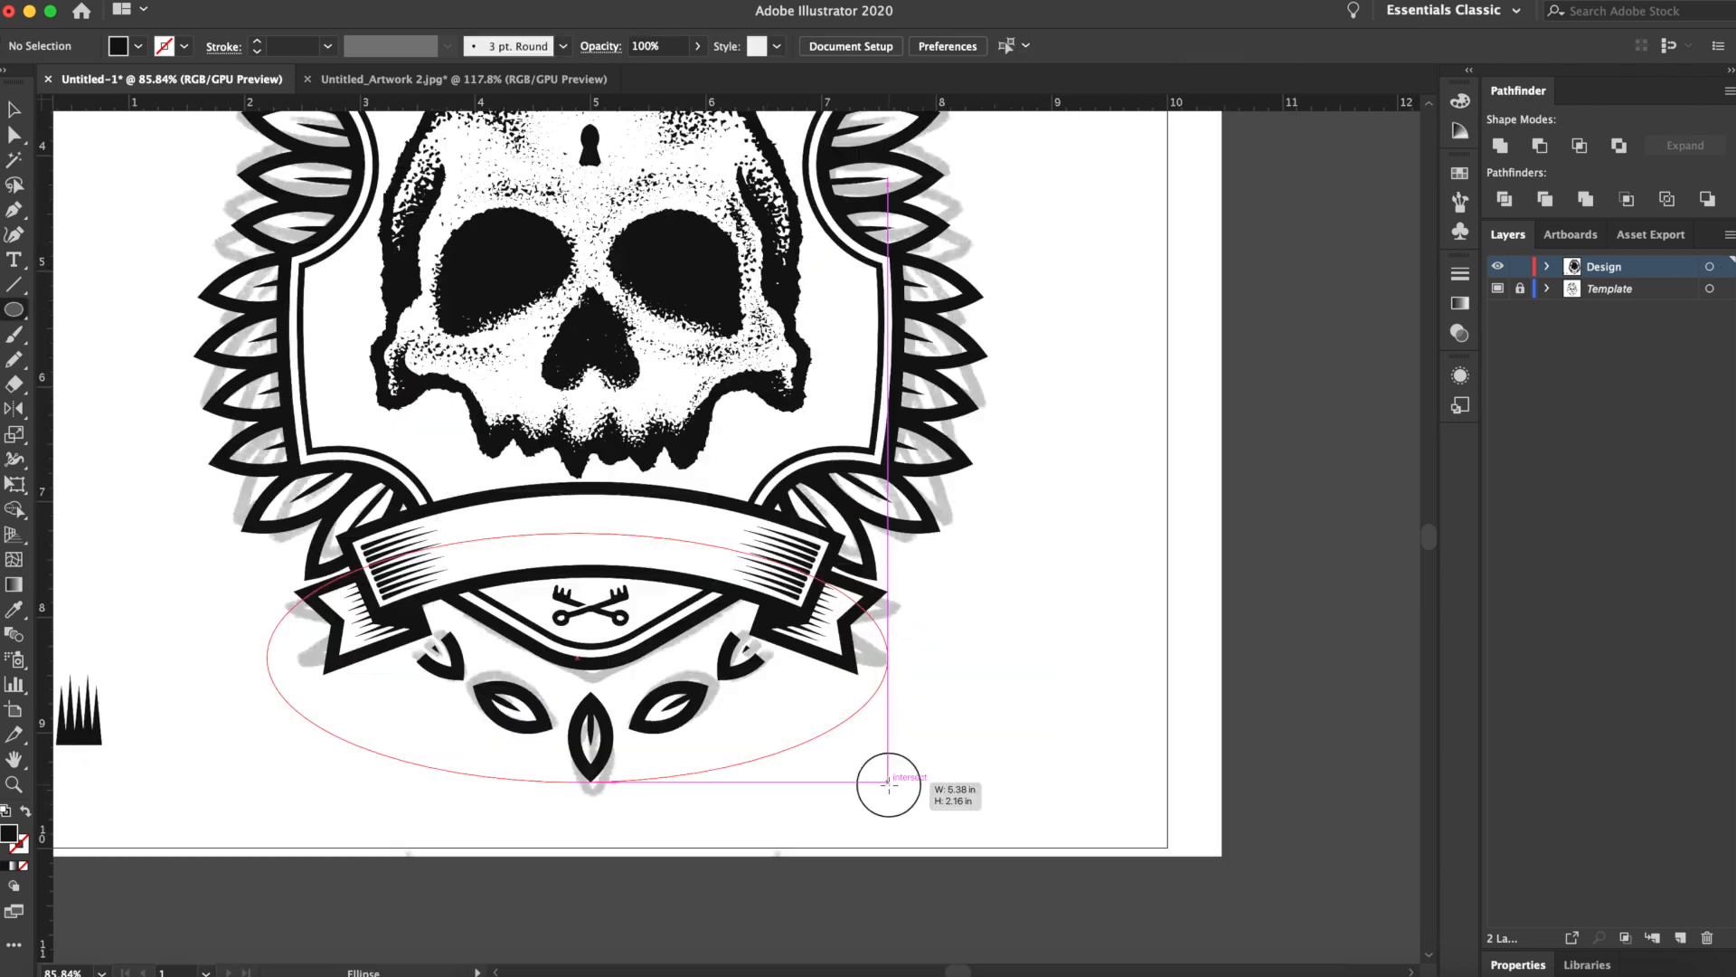
pyautogui.moveTo(887, 779); pyautogui.dragTo(901, 816)
pyautogui.click(14, 110)
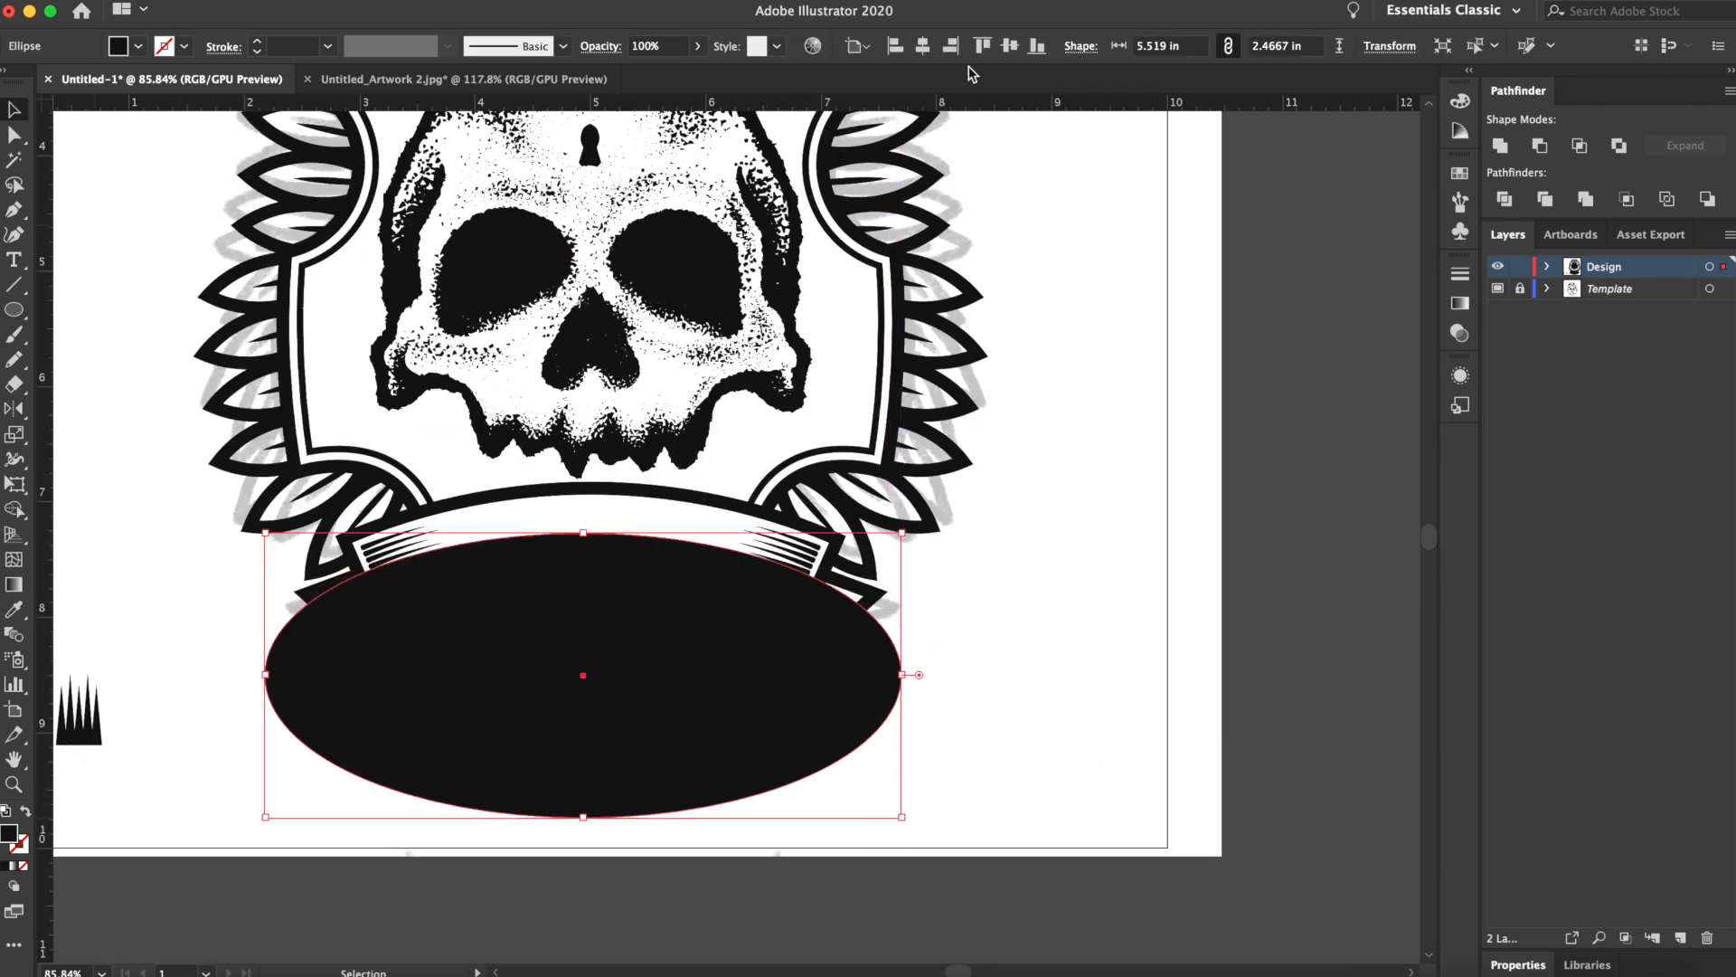
pyautogui.click(924, 46)
# Add the path text OR DIE along the new ellipse so it runs across the banner
pyautogui.moveTo(14, 260); pyautogui.dragTo(63, 312)
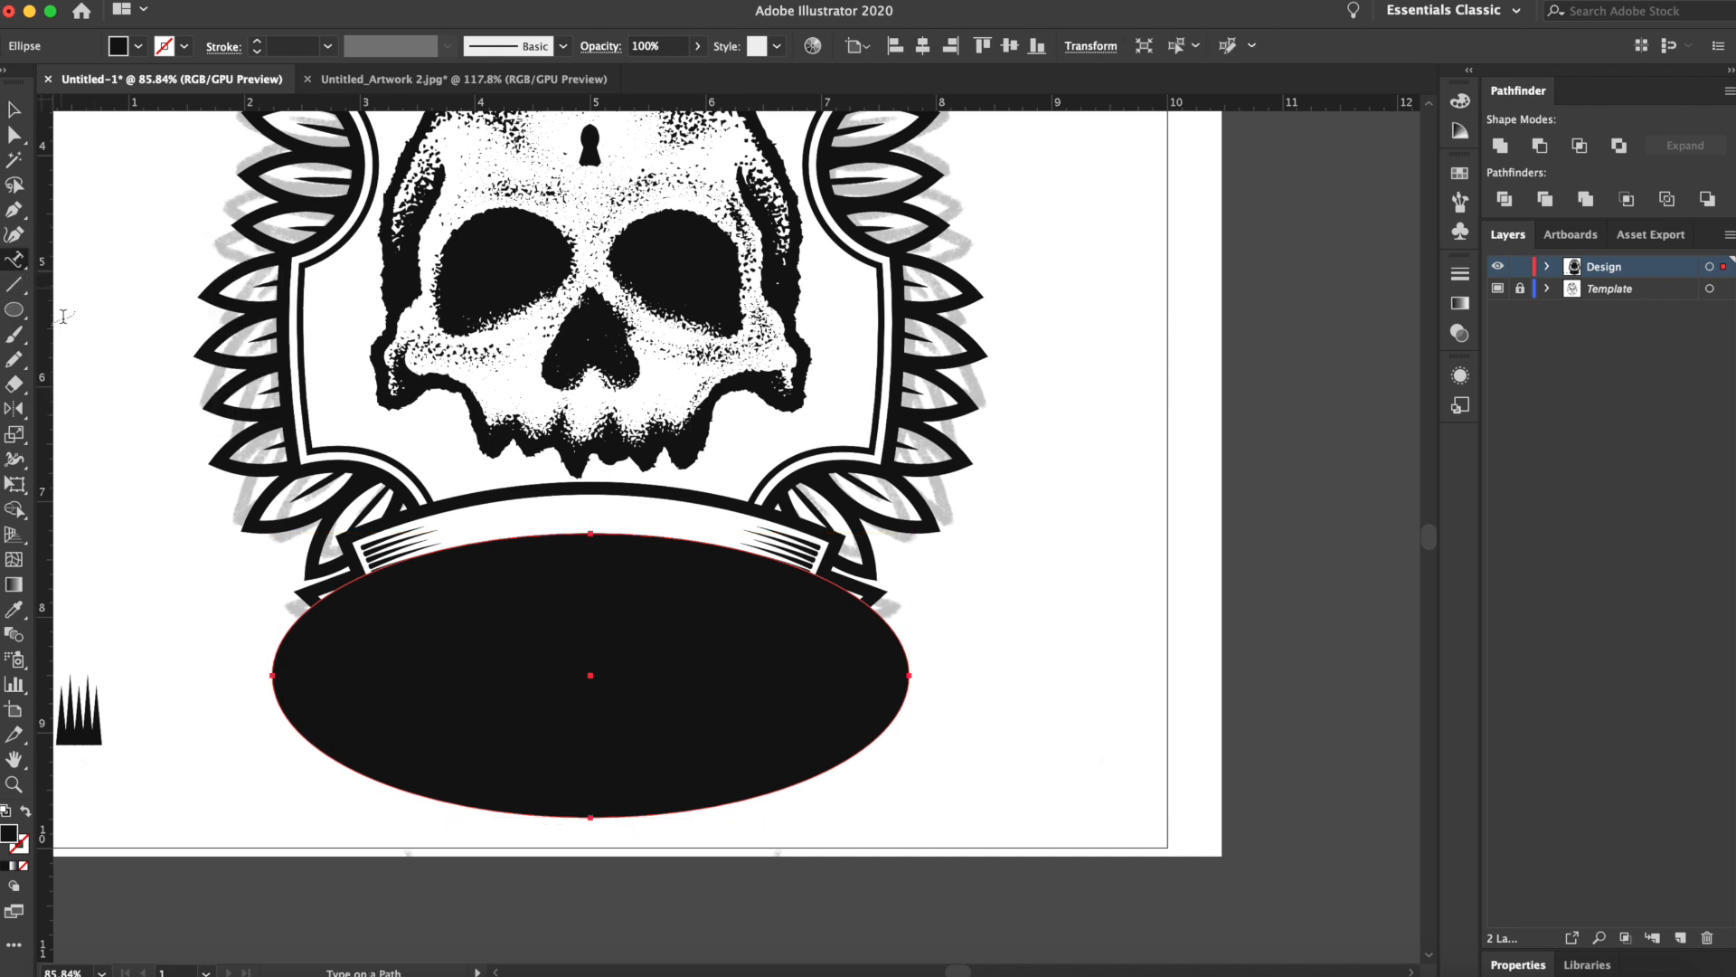
pyautogui.click(464, 543)
pyautogui.write('OR DIE')
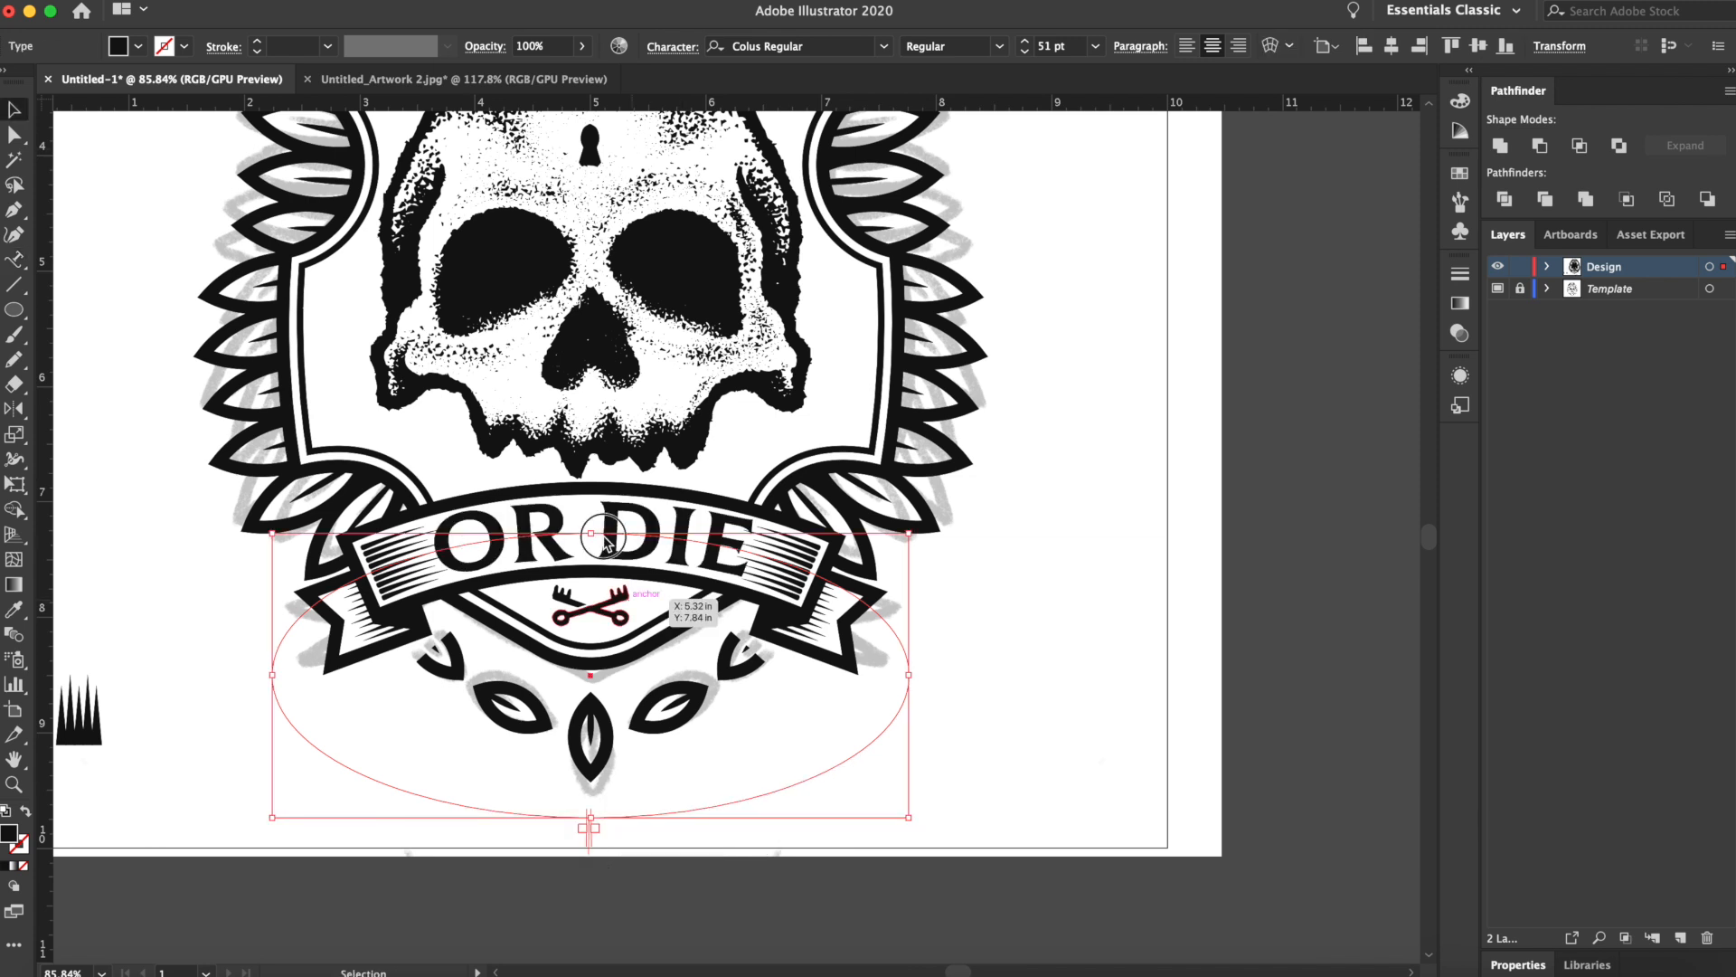
# Tighten the kerning between the words OR and DIE on the banner
pyautogui.doubleClick(604, 540)
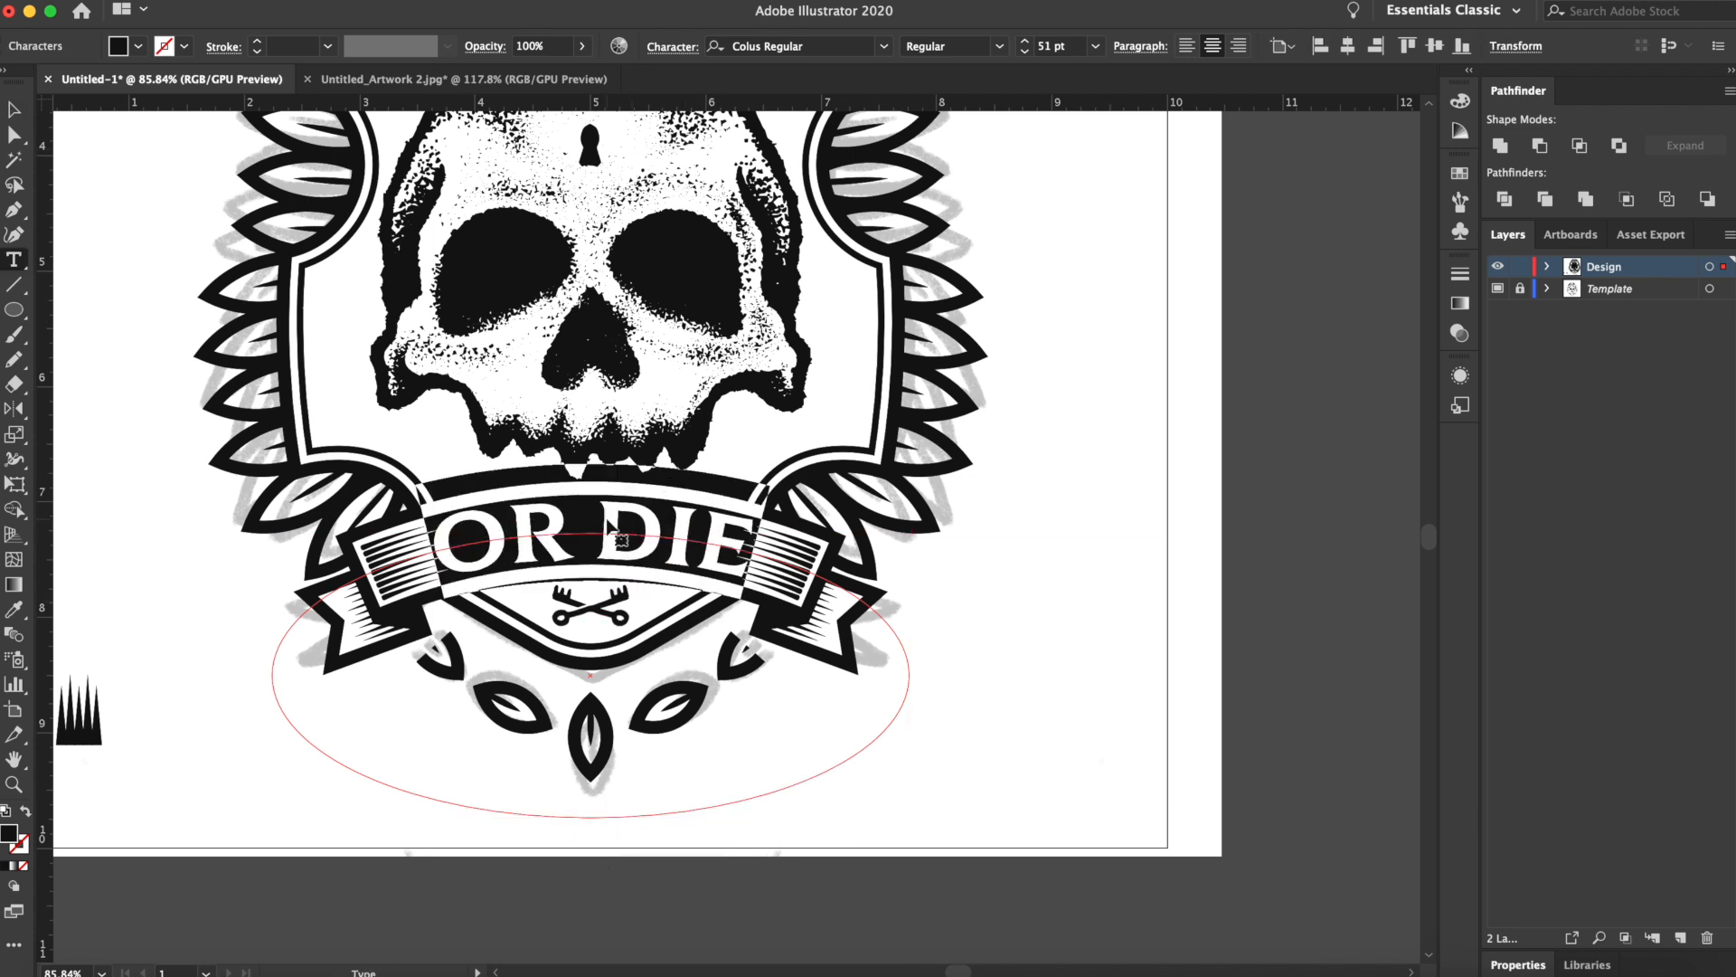
pyautogui.click(606, 519)
pyautogui.hotkey('alt', 'Left')
pyautogui.hotkey('alt', 'Left')
pyautogui.hotkey('alt', 'Left')
pyautogui.hotkey('alt', 'Left')
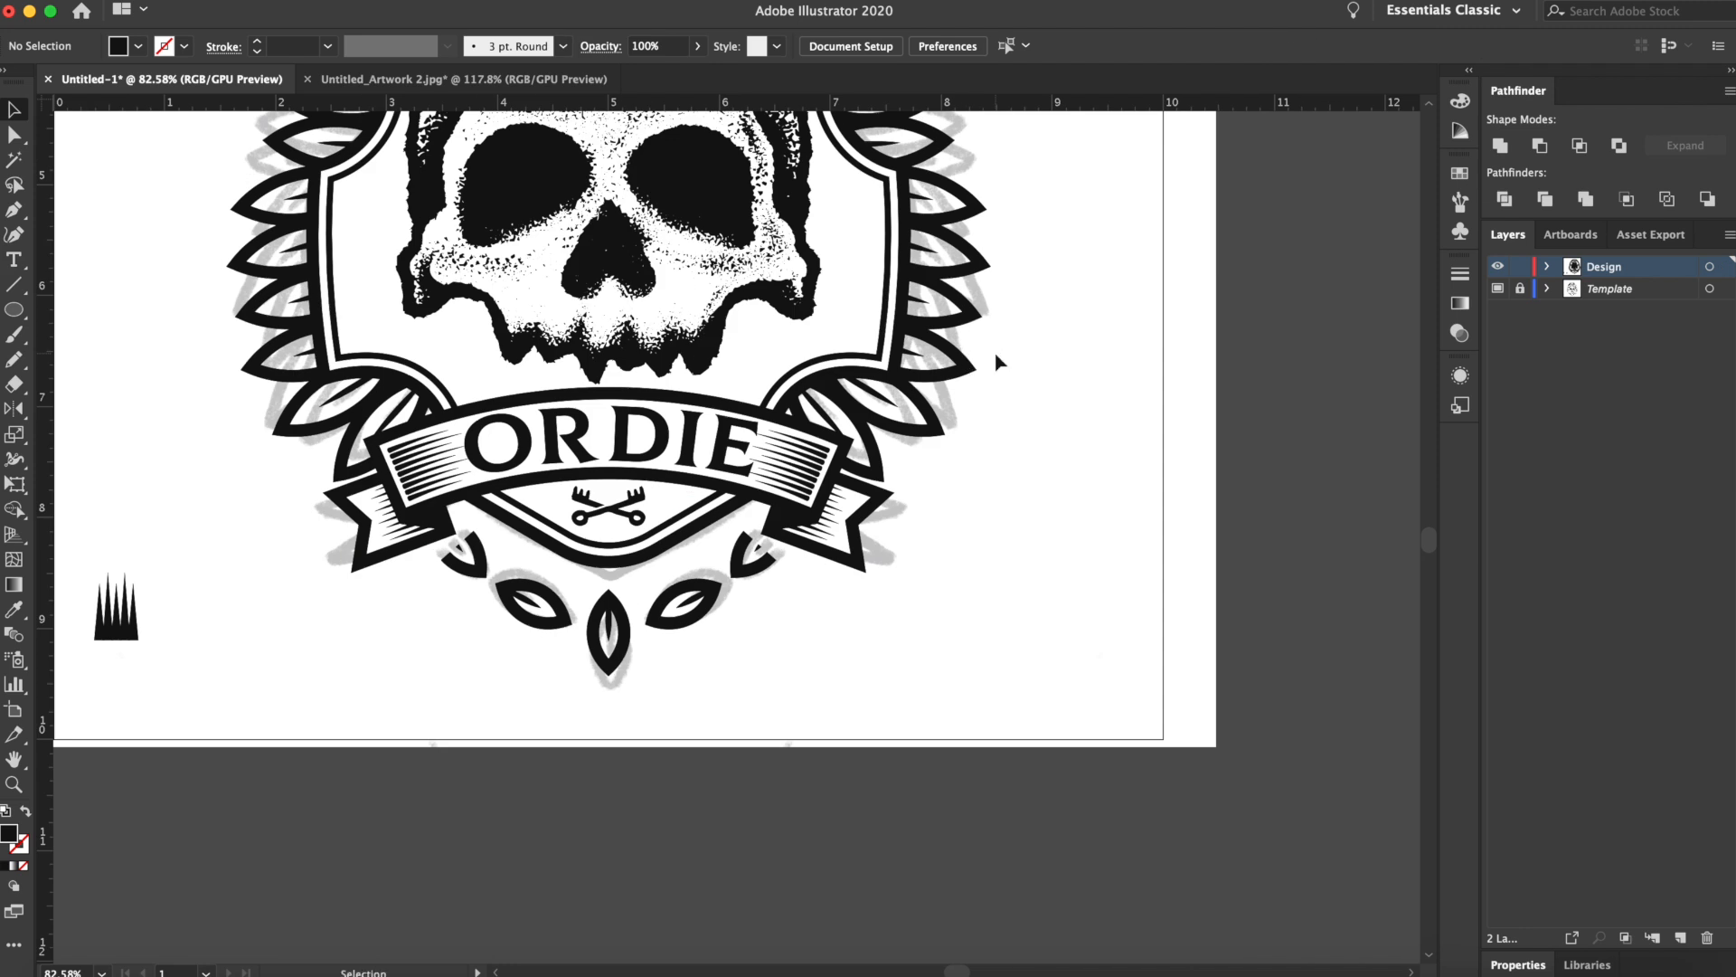
# Set the font size of the OR DIE banner text to 47 pt
pyautogui.click(596, 436)
pyautogui.scroll(4, 626, 425)
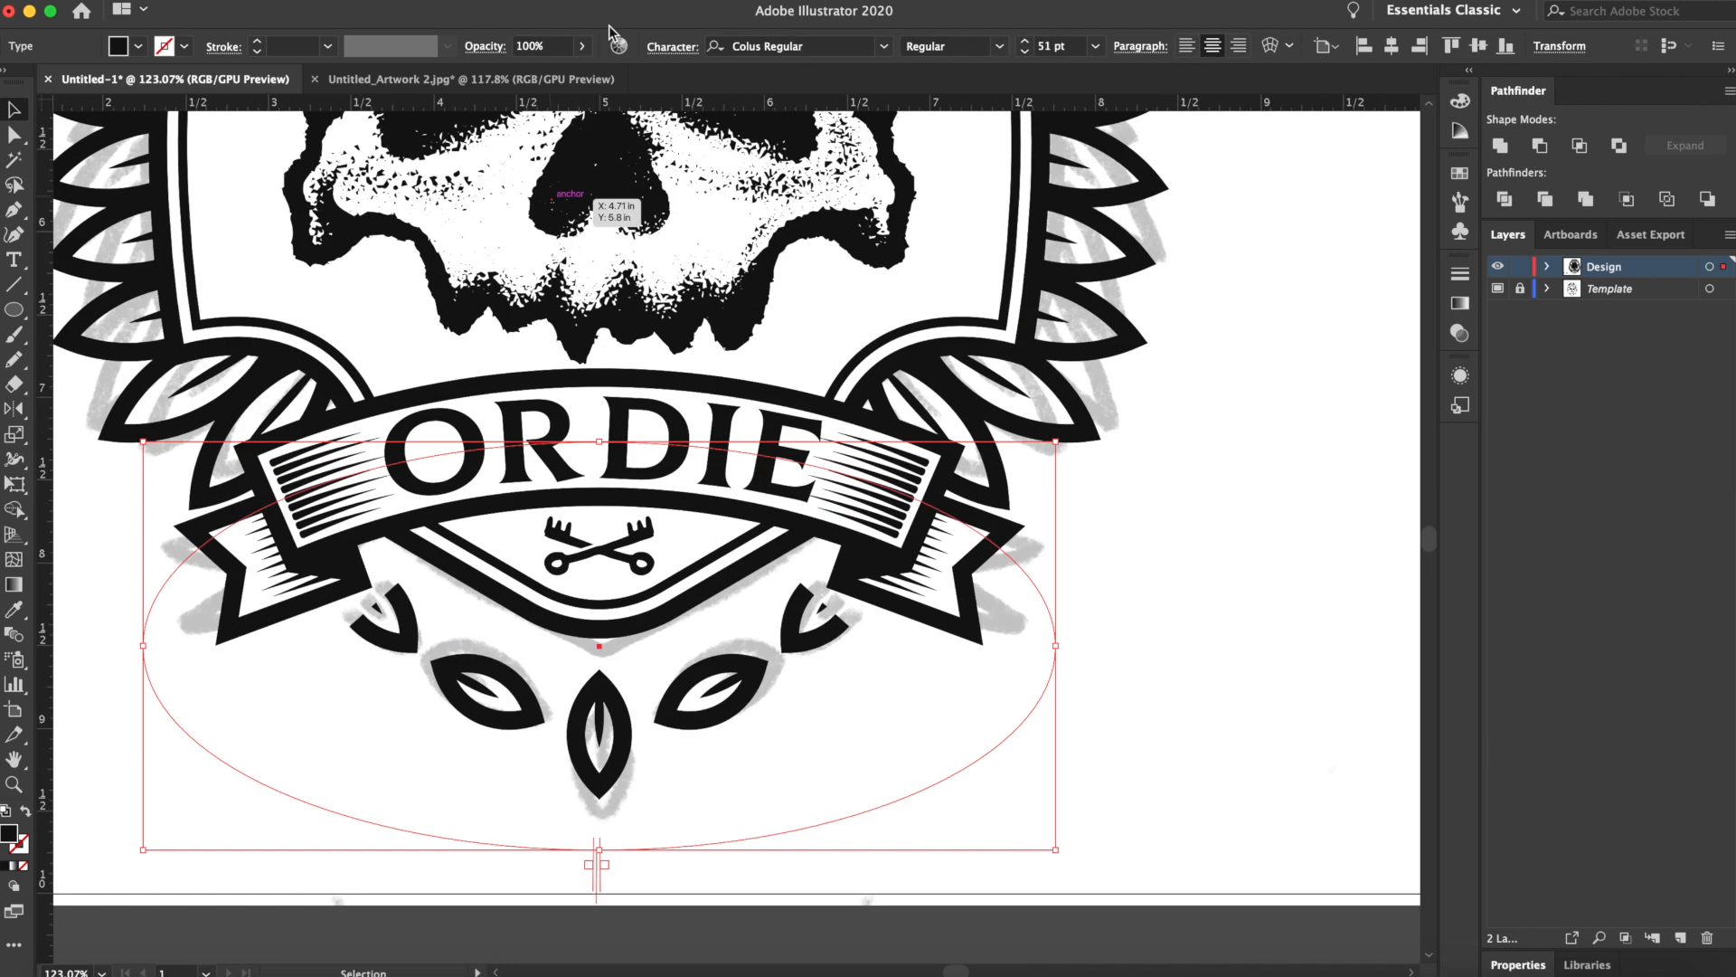
pyautogui.click(1026, 53)
pyautogui.click(1027, 52)
pyautogui.click(1024, 53)
pyautogui.click(1024, 52)
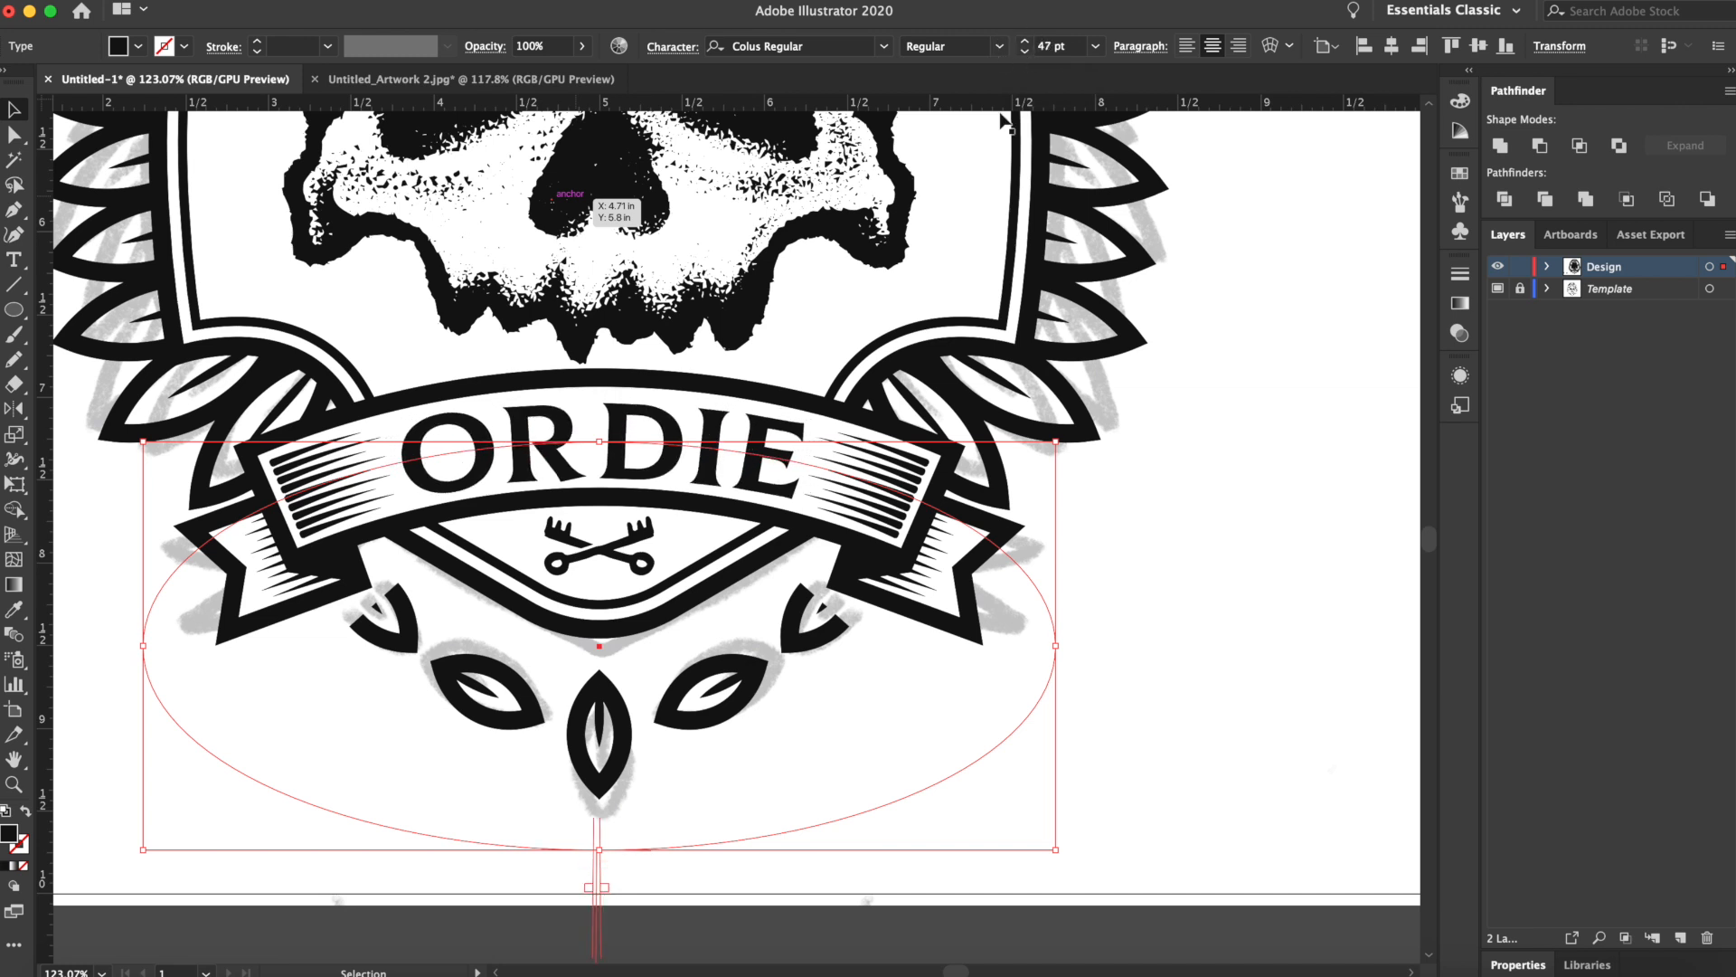
# Set the OR DIE text's baseline shift to -14 pt and fine-tune its position along the ellipse
pyautogui.click(685, 47)
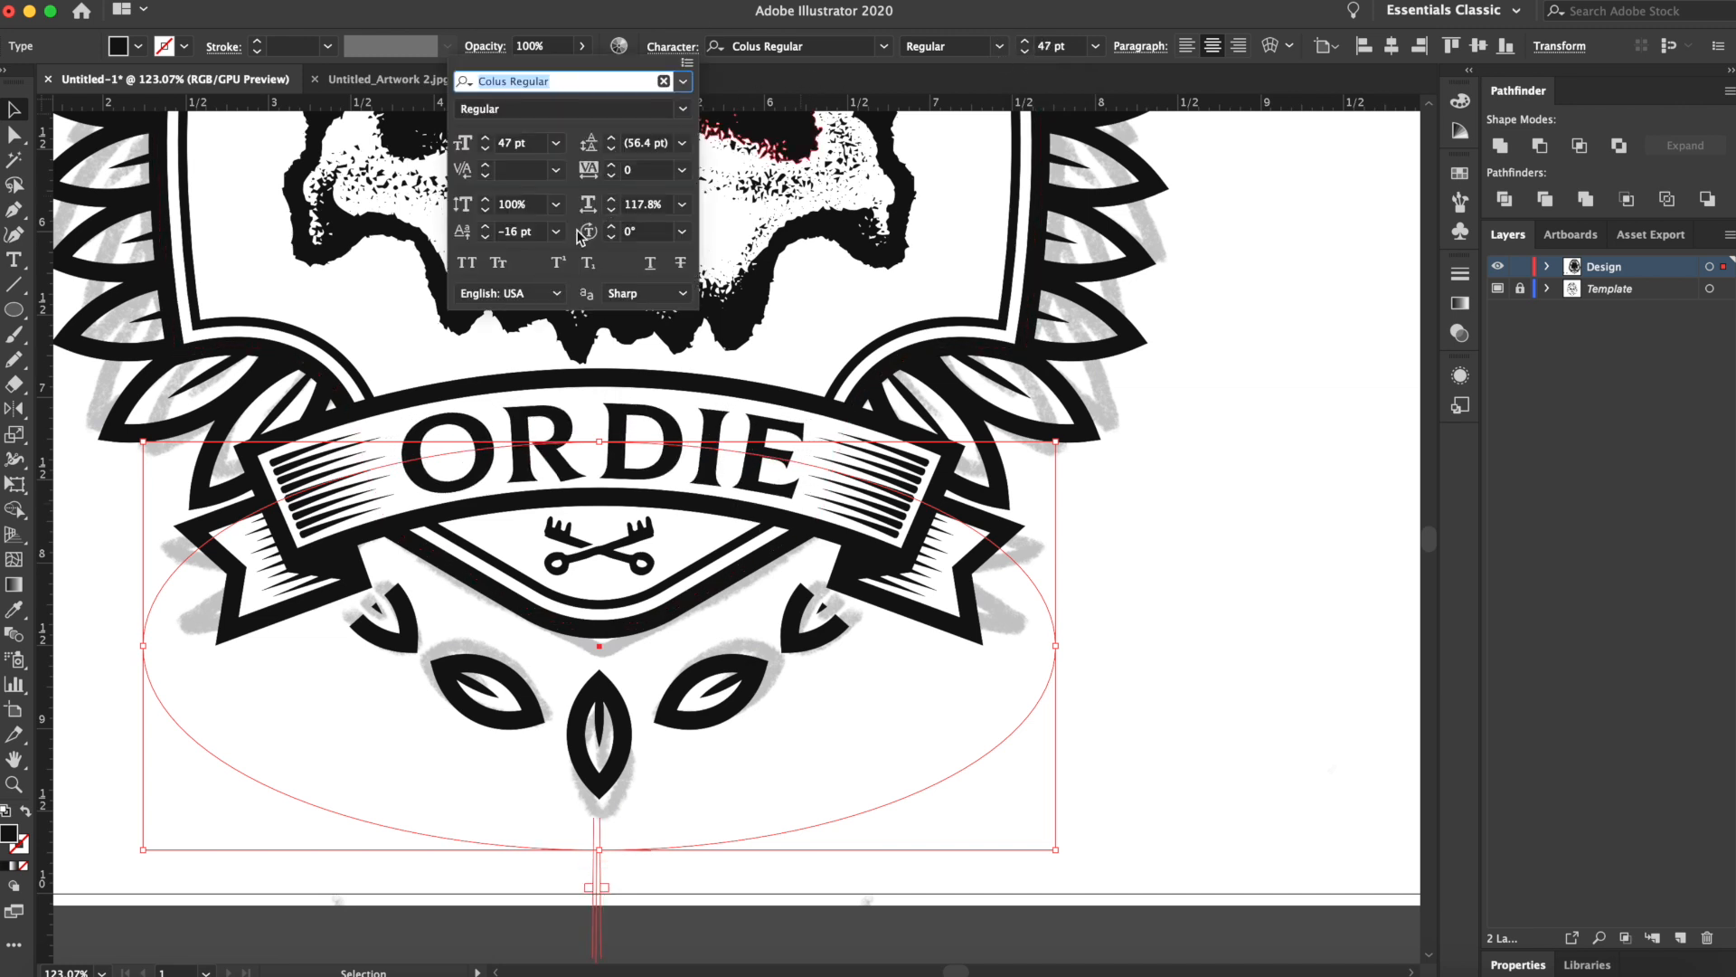
pyautogui.click(484, 226)
pyautogui.click(484, 226)
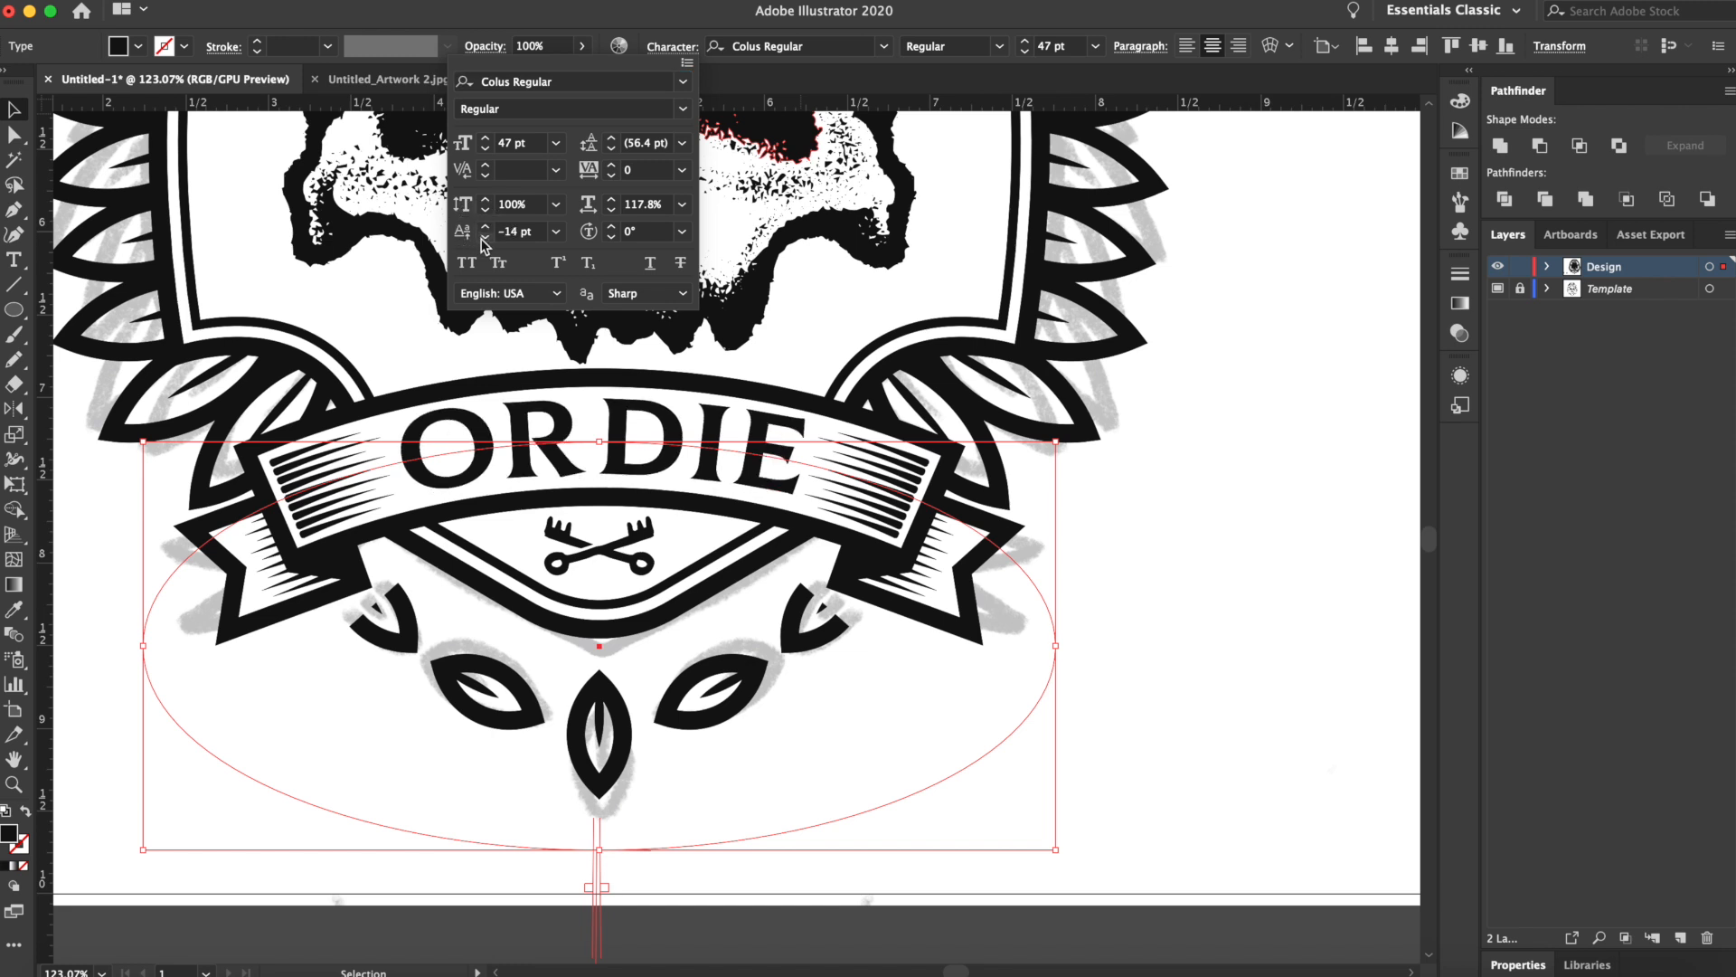
pyautogui.moveTo(604, 927); pyautogui.dragTo(1049, 646)
pyautogui.moveTo(589, 866); pyautogui.dragTo(126, 646)
pyautogui.click(1202, 353)
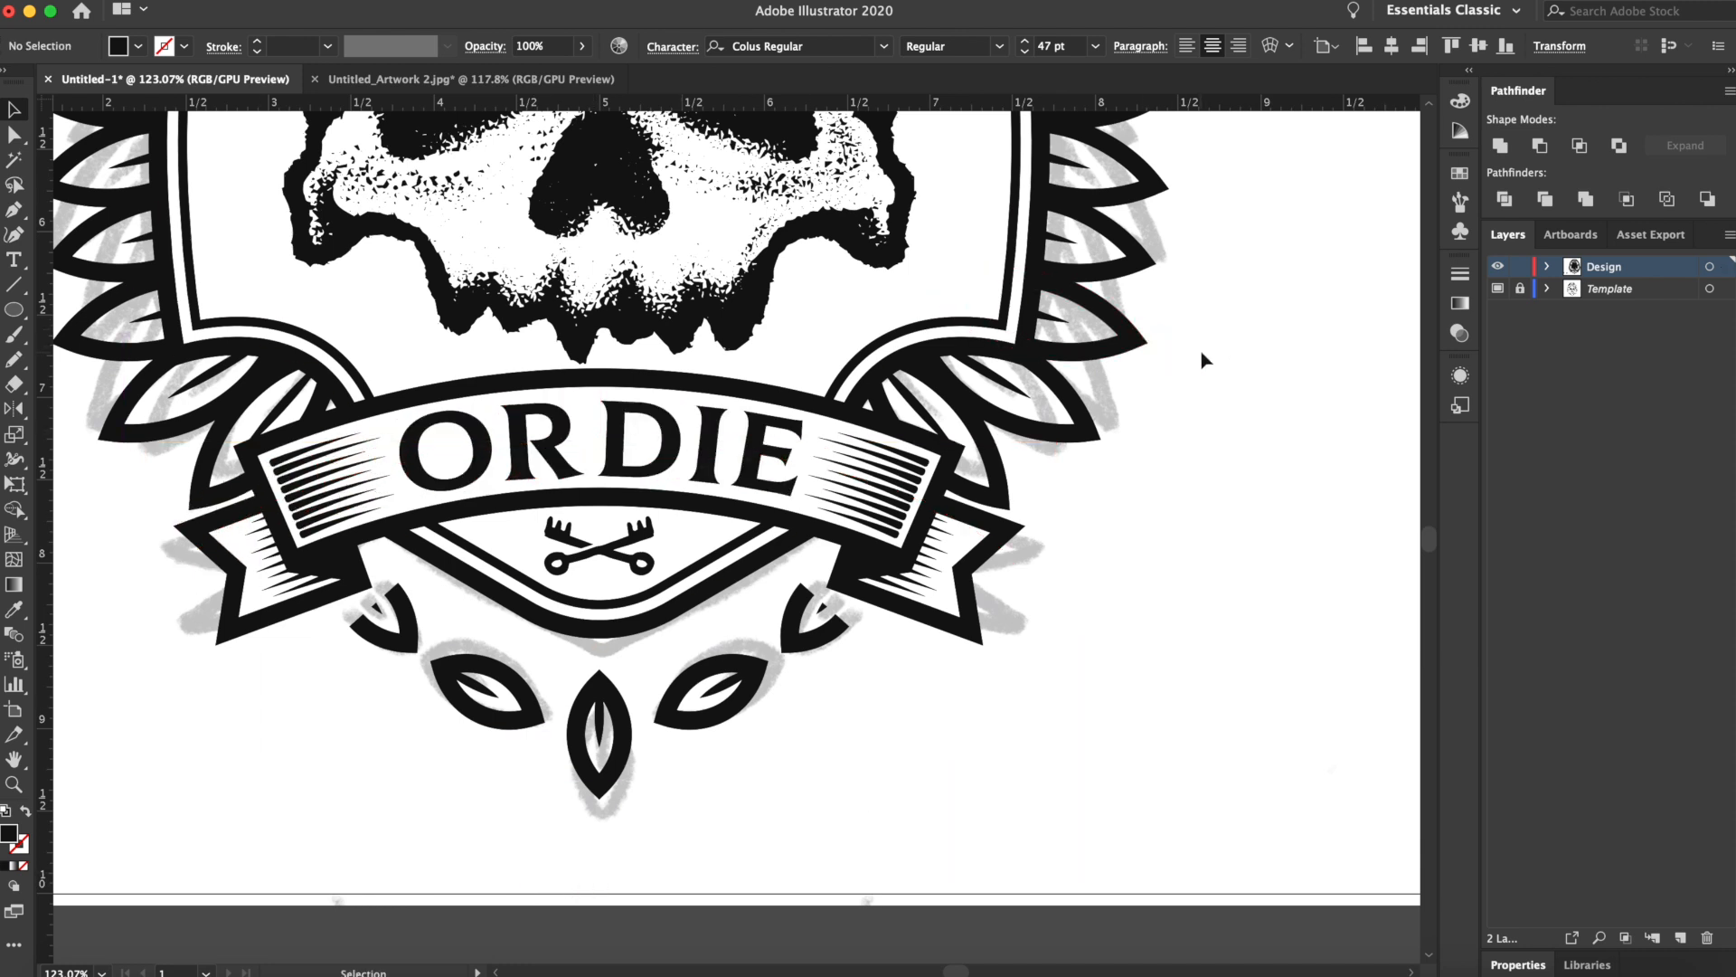
# Set the font size of the HUSTLE text above the skull to 47 pt
pyautogui.moveTo(1202, 360); pyautogui.dragTo(1305, 811)
pyautogui.moveTo(881, 237); pyautogui.dragTo(882, 295)
pyautogui.click(814, 217)
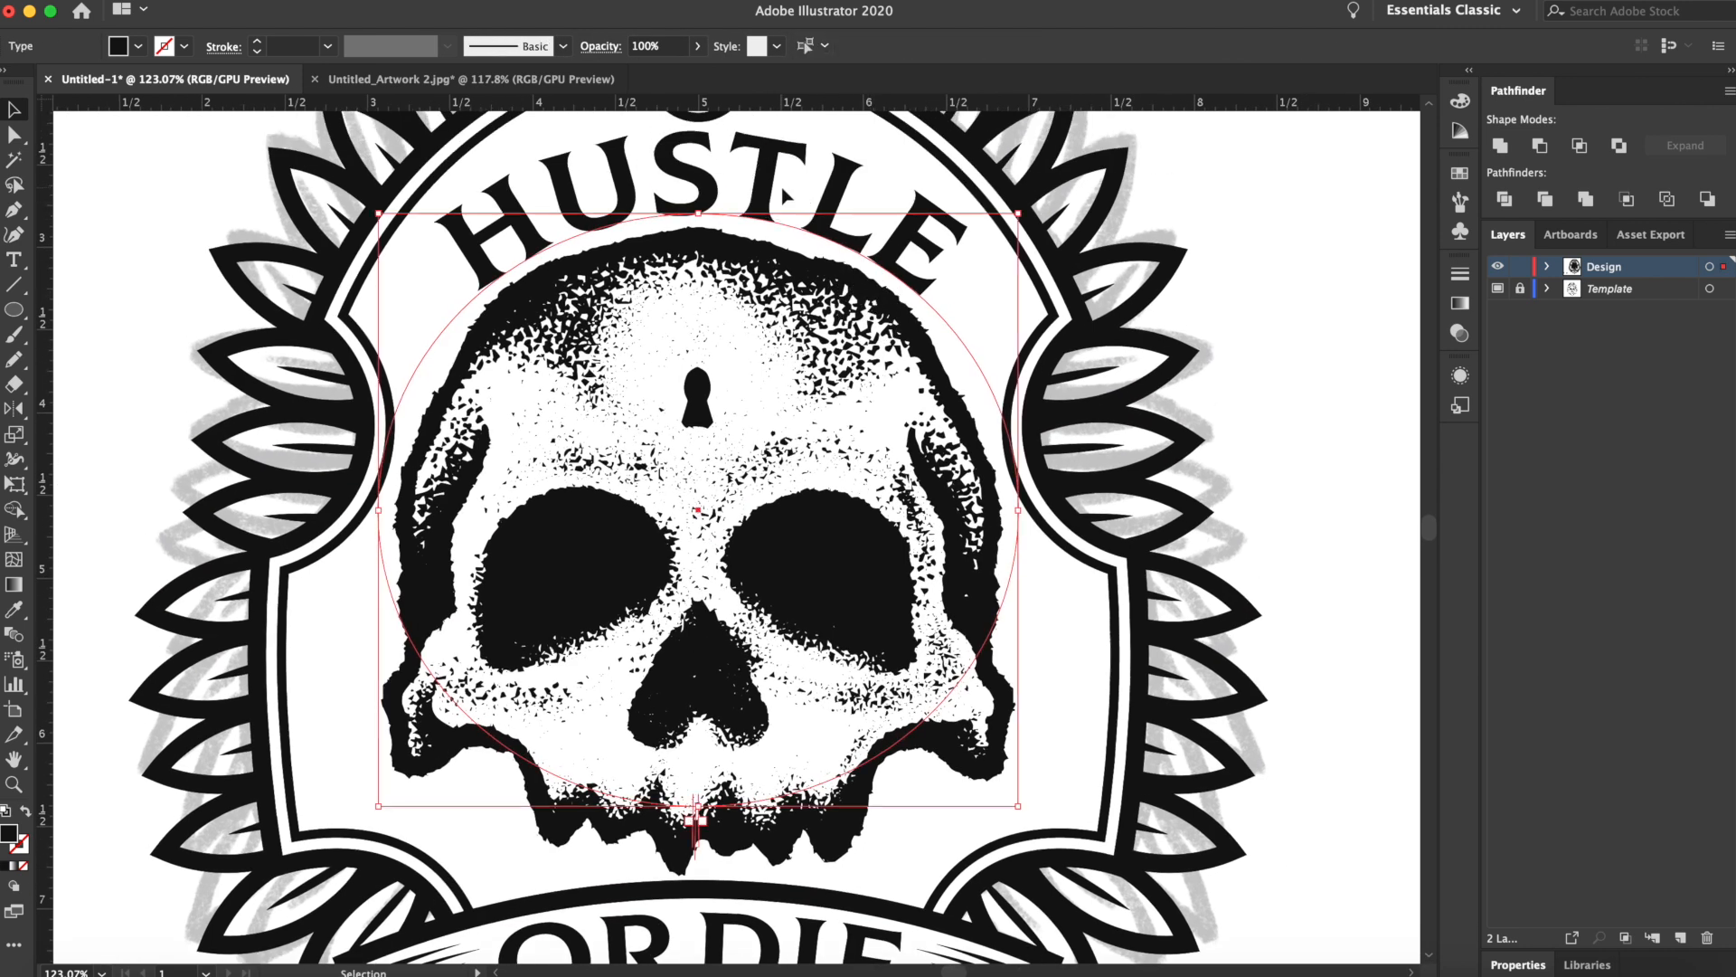
pyautogui.click(1025, 52)
pyautogui.click(1025, 52)
pyautogui.click(1026, 53)
pyautogui.click(1026, 52)
# Widen the letter spacing of the HUSTLE text so it spreads further along its arc
pyautogui.hotkey('alt', 'Right')
pyautogui.hotkey('alt', 'Right')
pyautogui.hotkey('alt', 'Right')
pyautogui.hotkey('alt', 'Right')
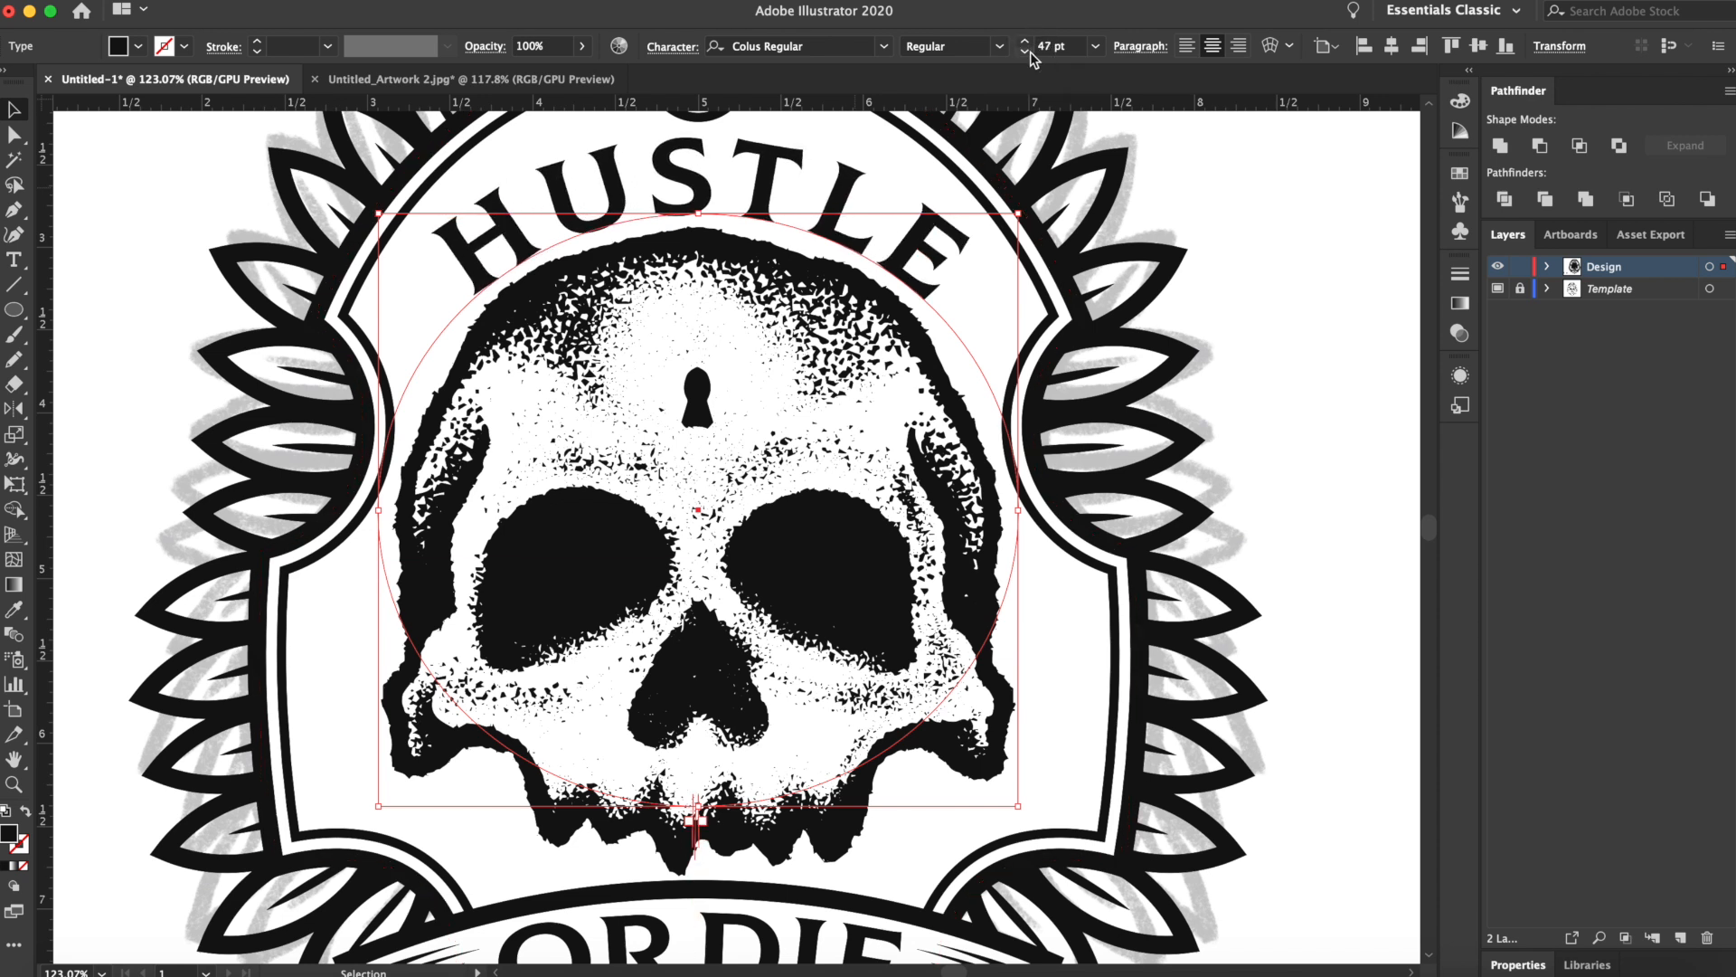
pyautogui.click(1302, 204)
# Add the vertical text QLTY at 21 pt inside the badge frame, beside the left side of the skull
pyautogui.press('super+0')
pyautogui.press('t')
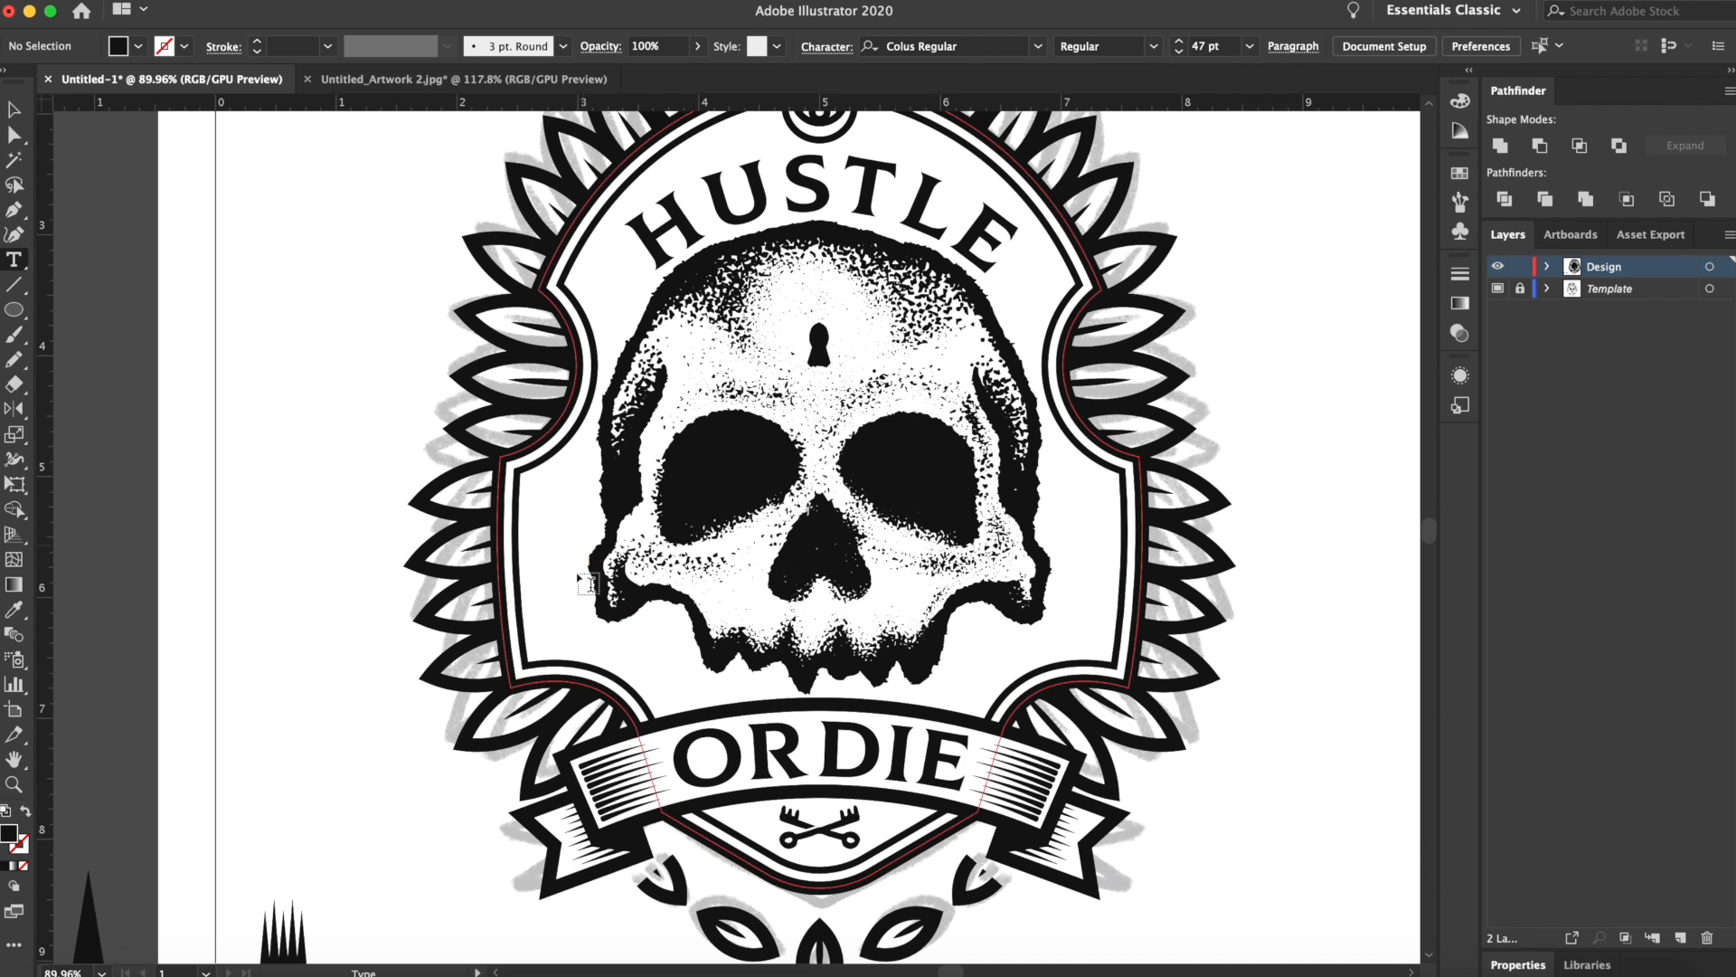
pyautogui.moveTo(14, 259); pyautogui.dragTo(105, 342)
pyautogui.moveTo(304, 338); pyautogui.dragTo(305, 338)
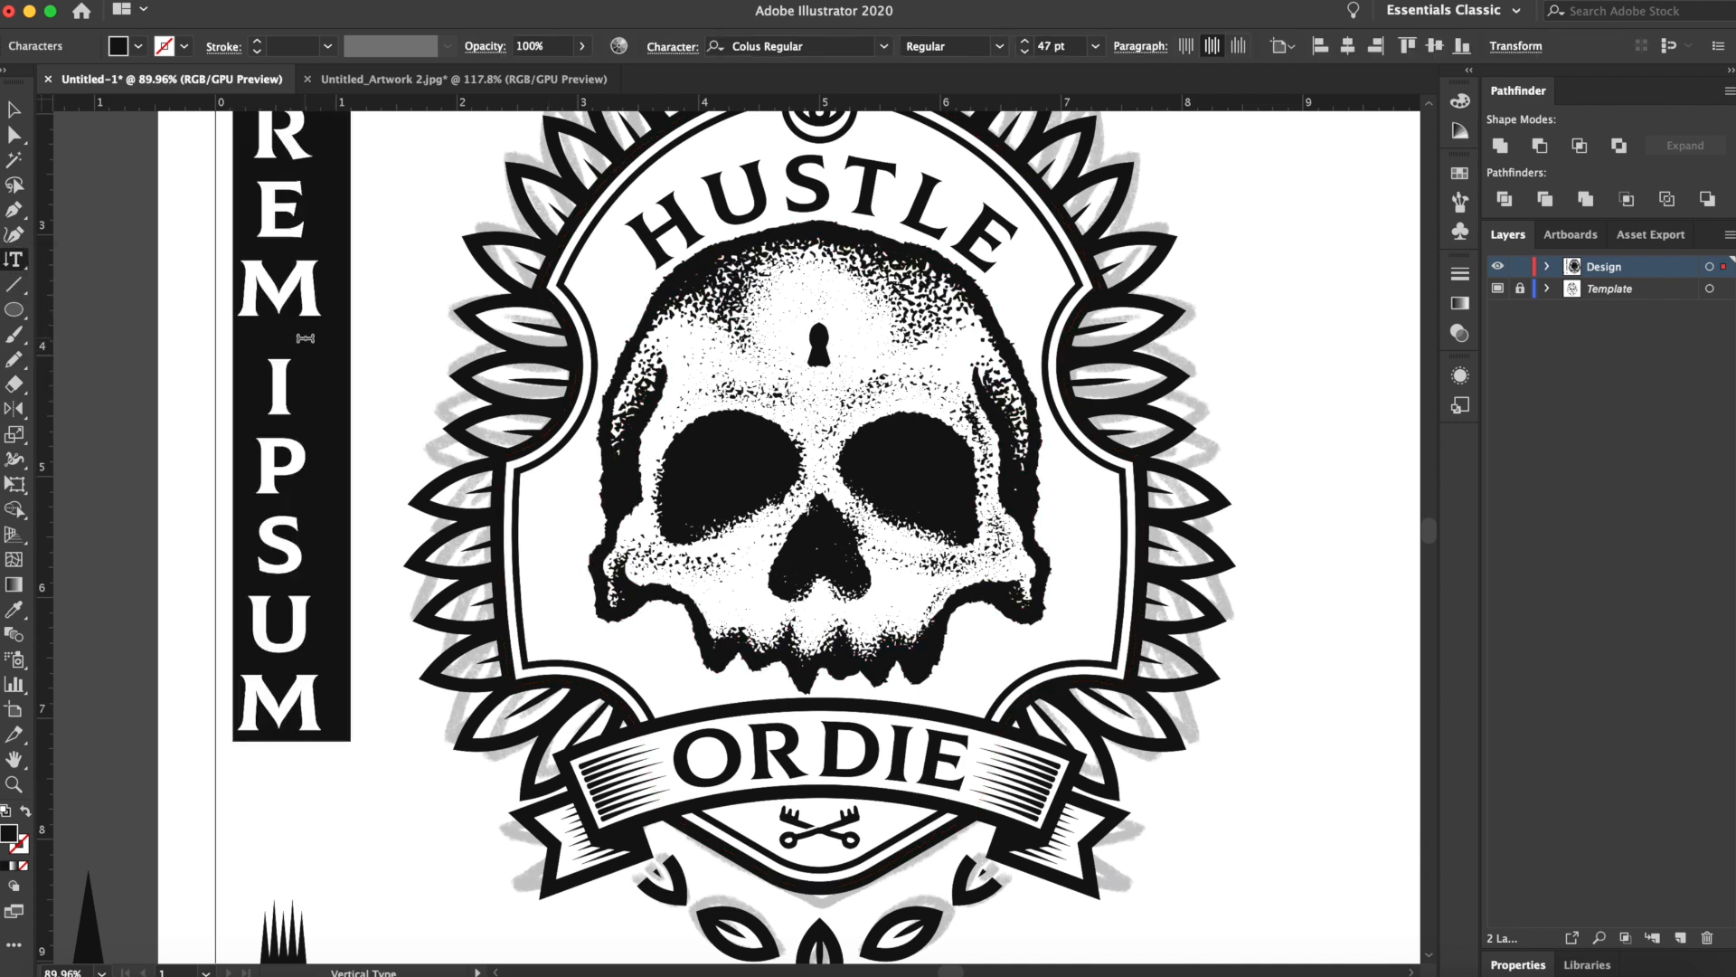
pyautogui.write('QLTY')
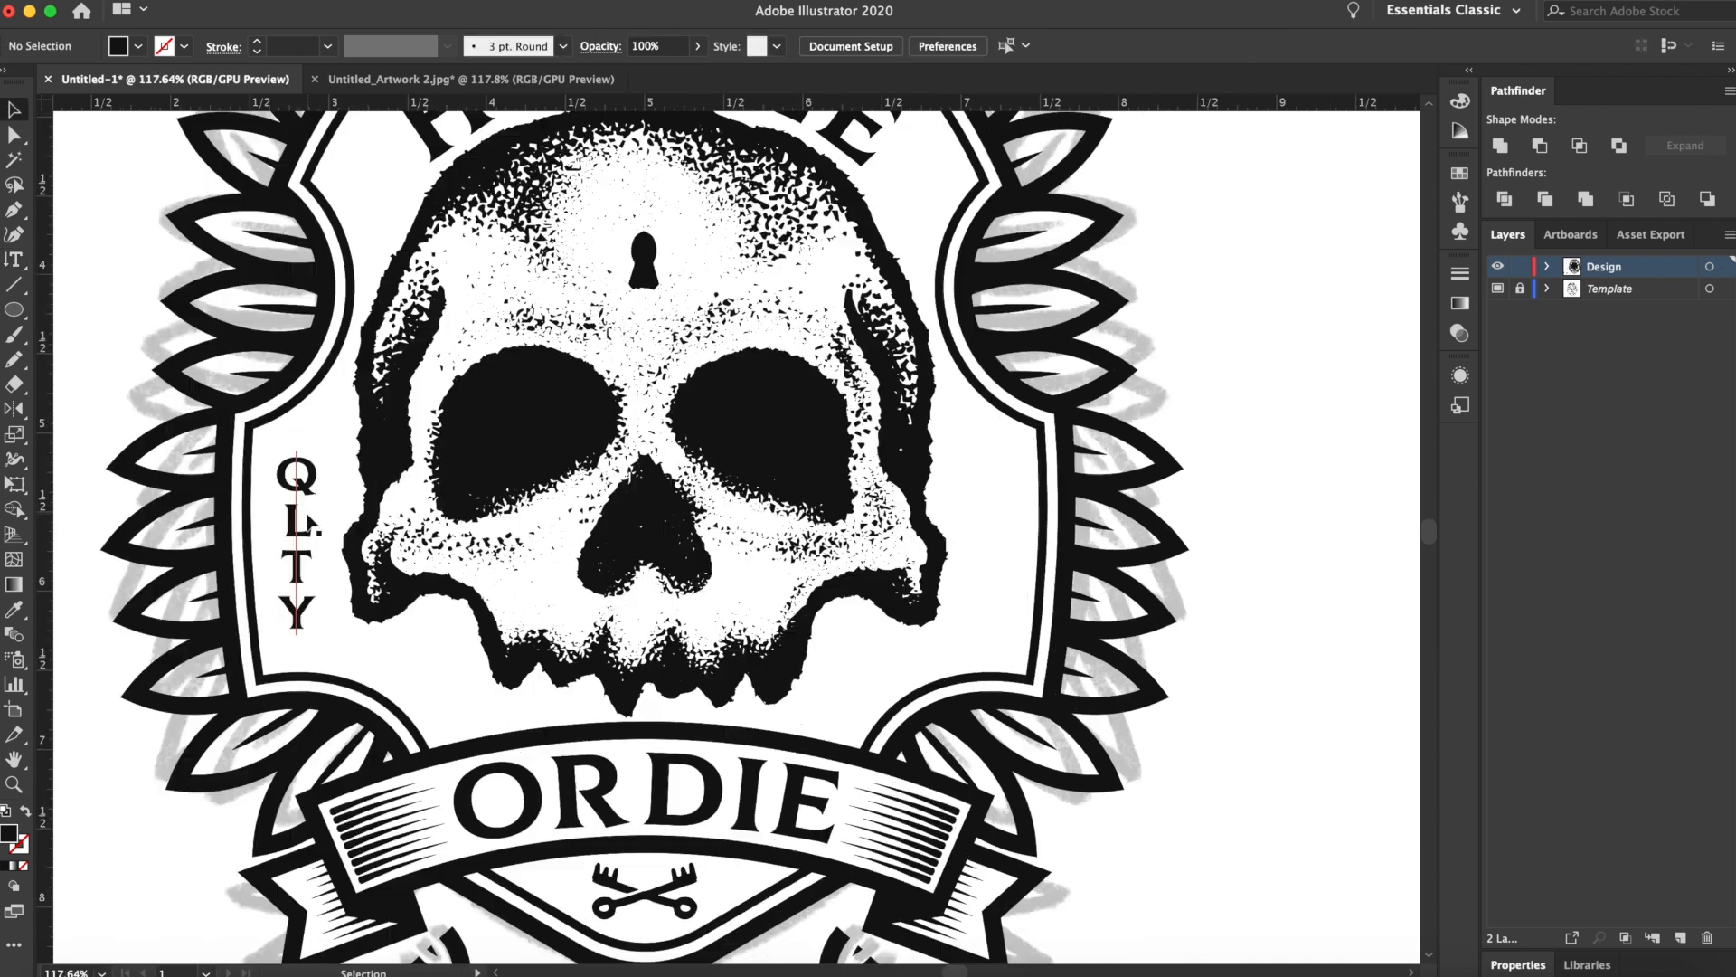
# Duplicate the vertical QLTY text to the opposite side of the skull and change the copy's text to TRD
pyautogui.moveTo(294, 514); pyautogui.dragTo(993, 520)
pyautogui.doubleClick(993, 520)
pyautogui.press('super+a')
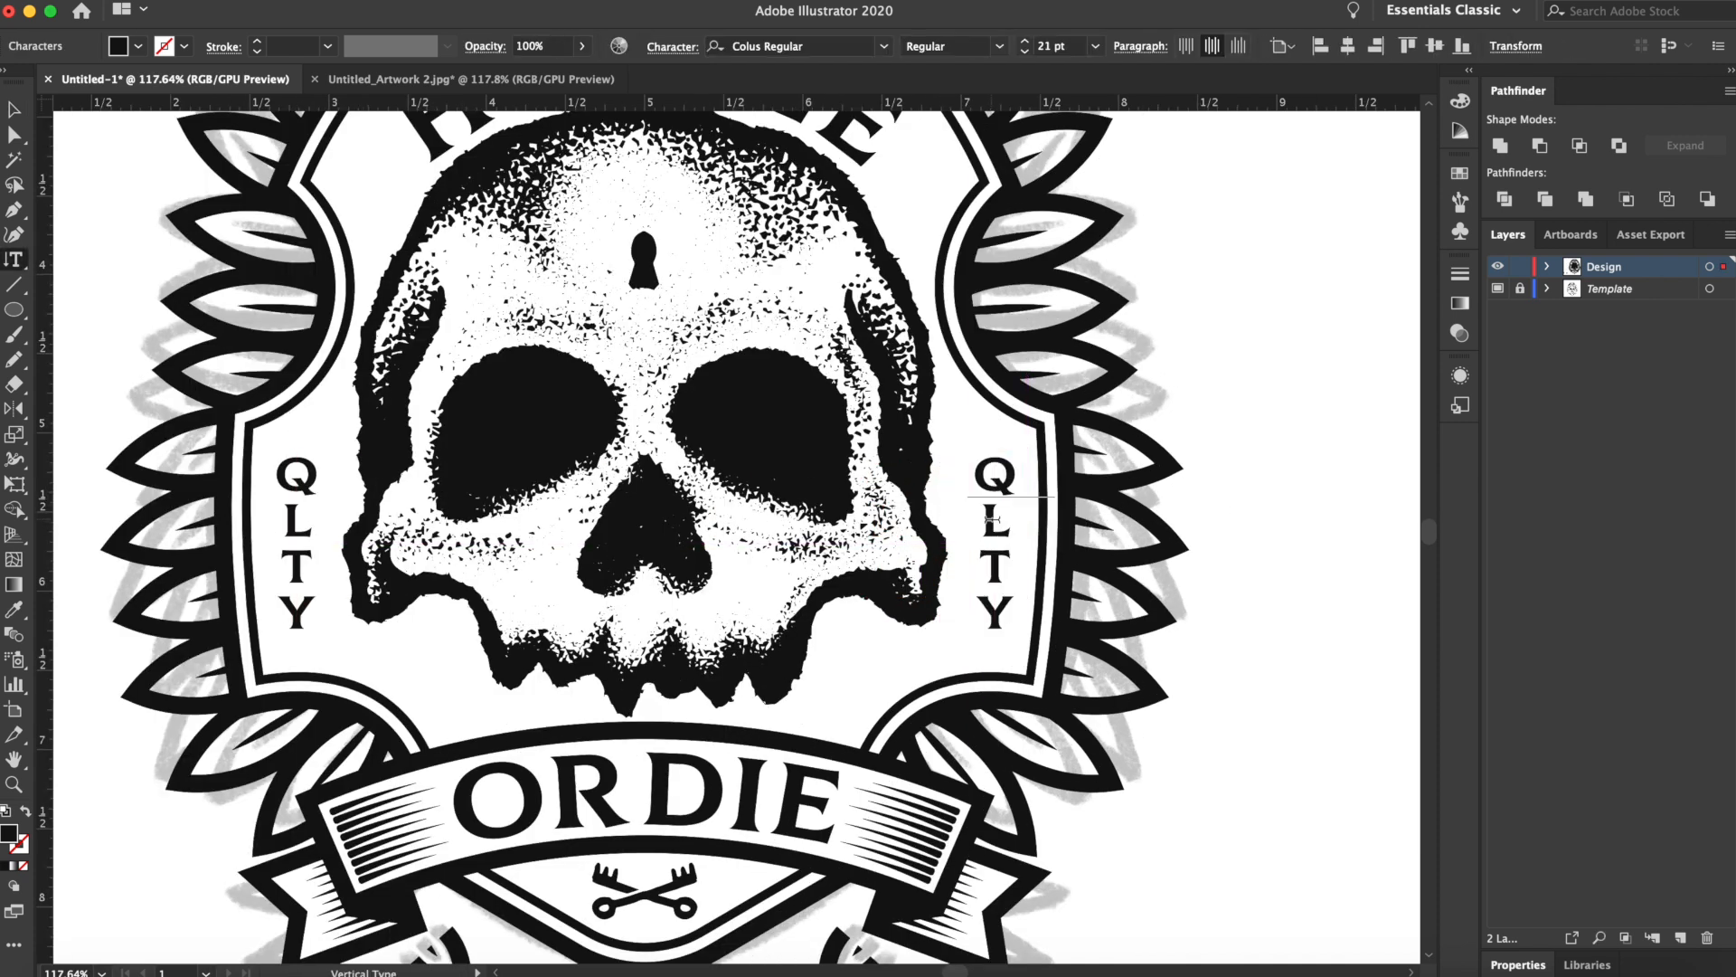
pyautogui.write('TRD')
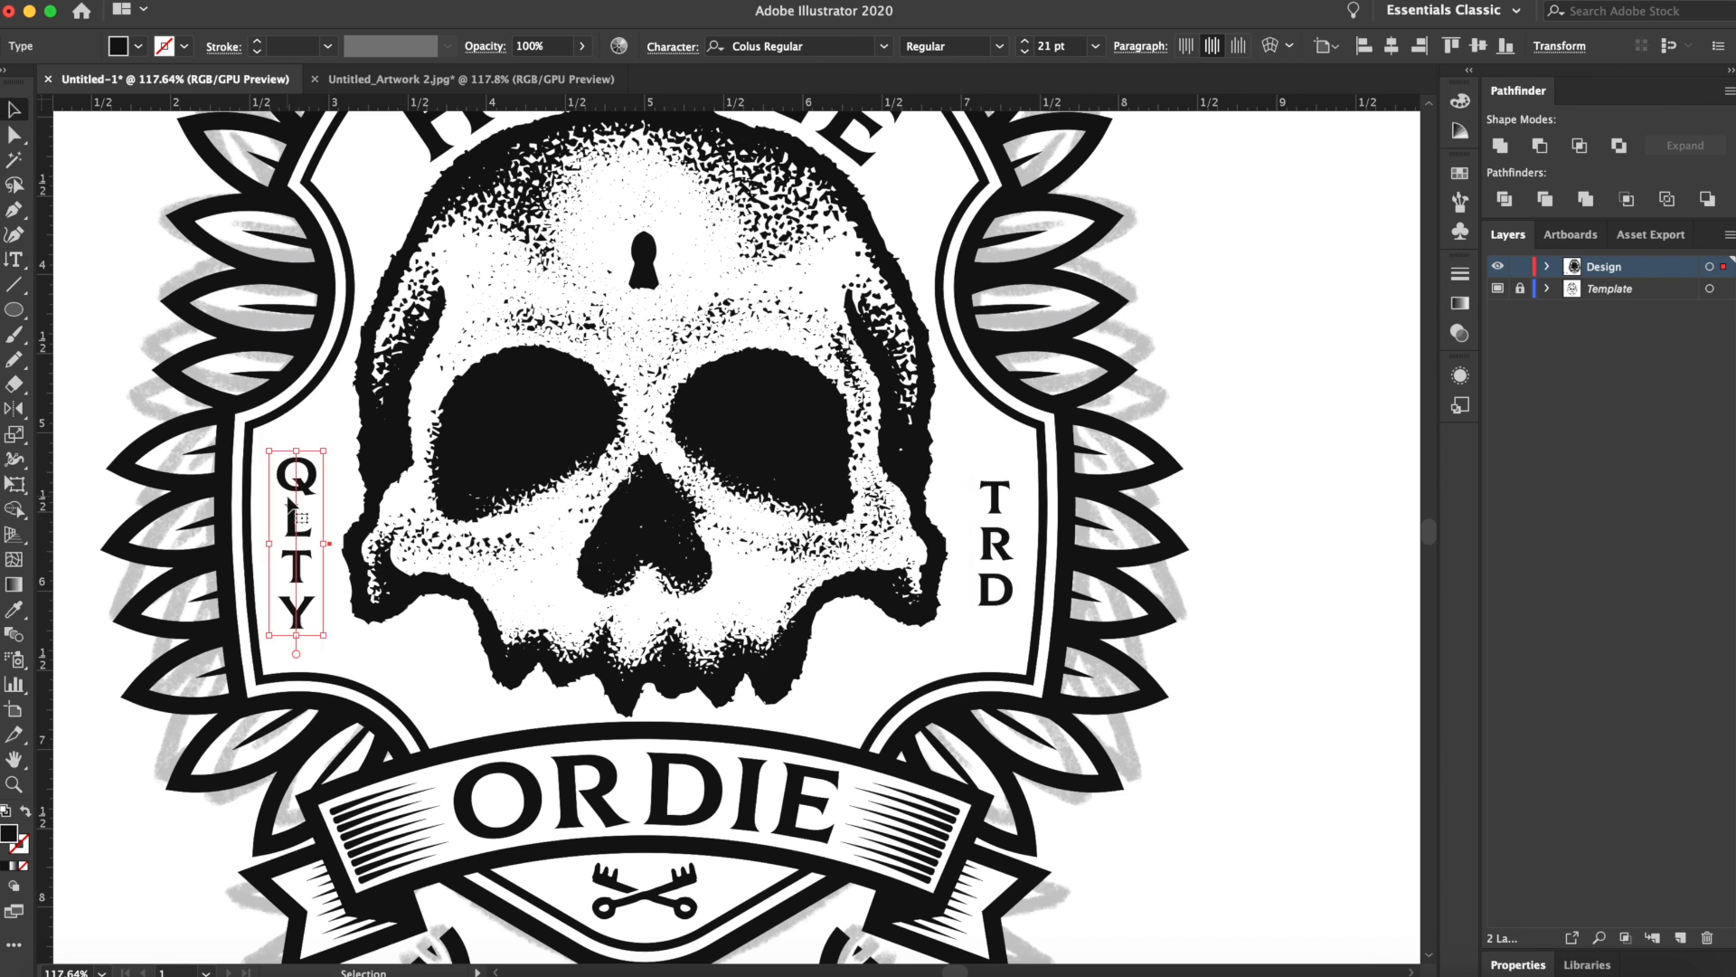
# Change the vertical text left of the skull to TRD and the text on its right to MRK
pyautogui.doubleClick(294, 513)
pyautogui.write('TRD')
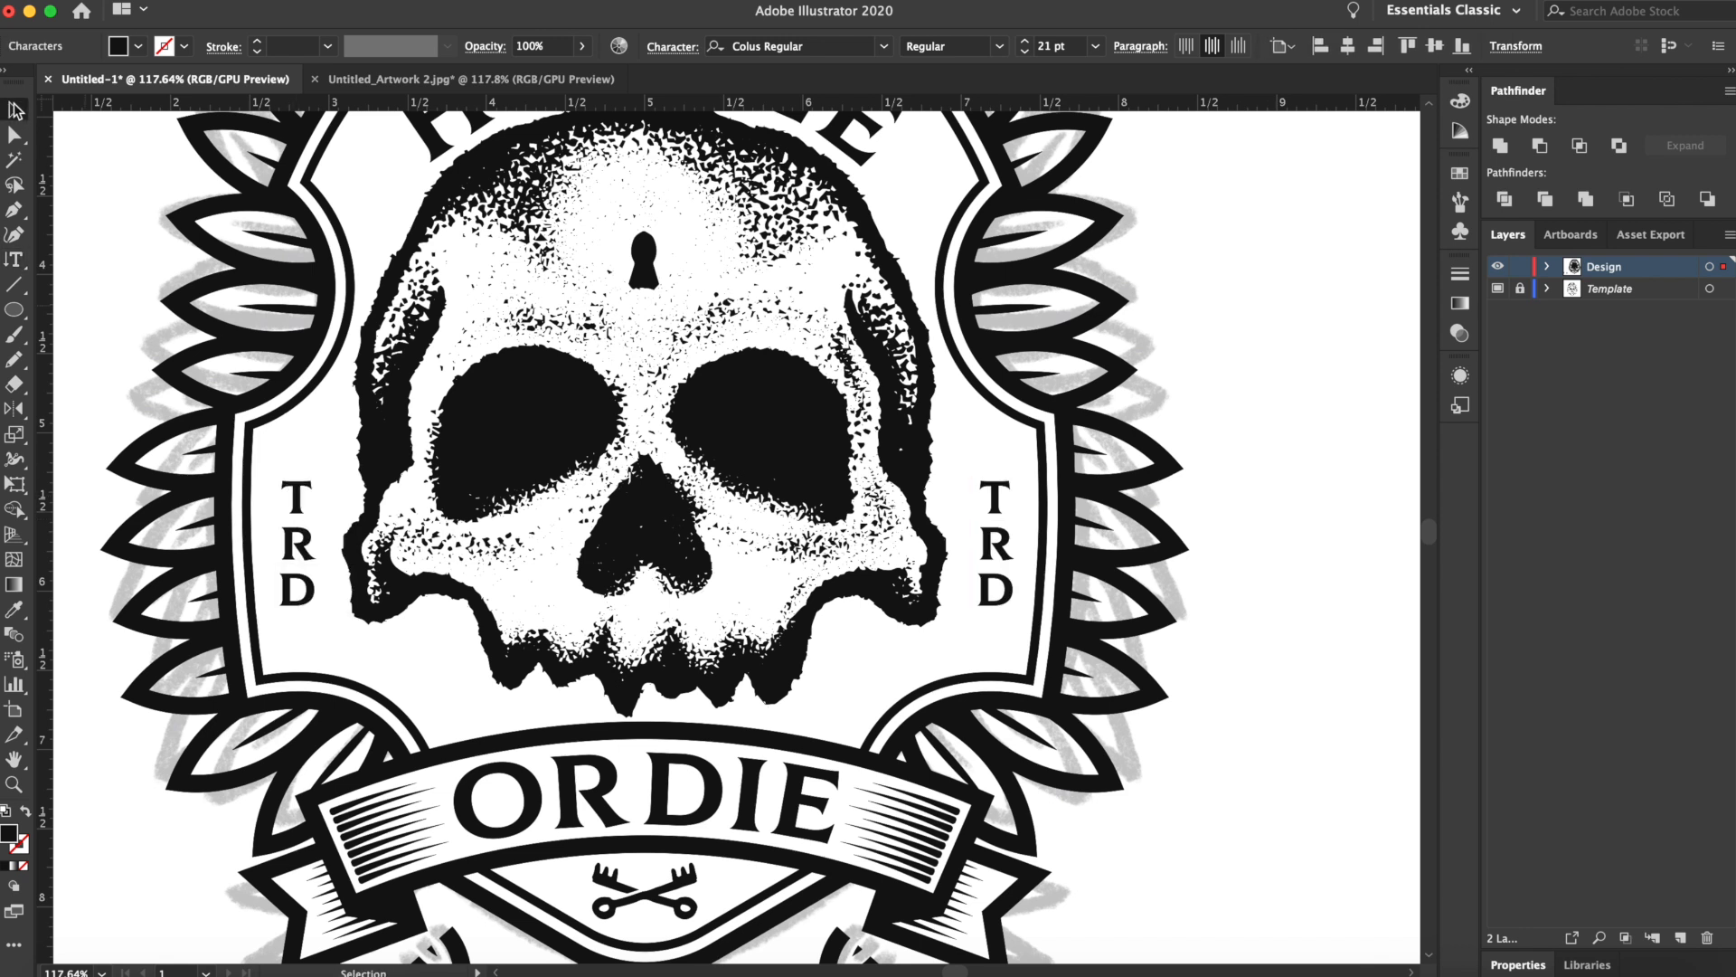
pyautogui.doubleClick(995, 520)
pyautogui.write('MRK')
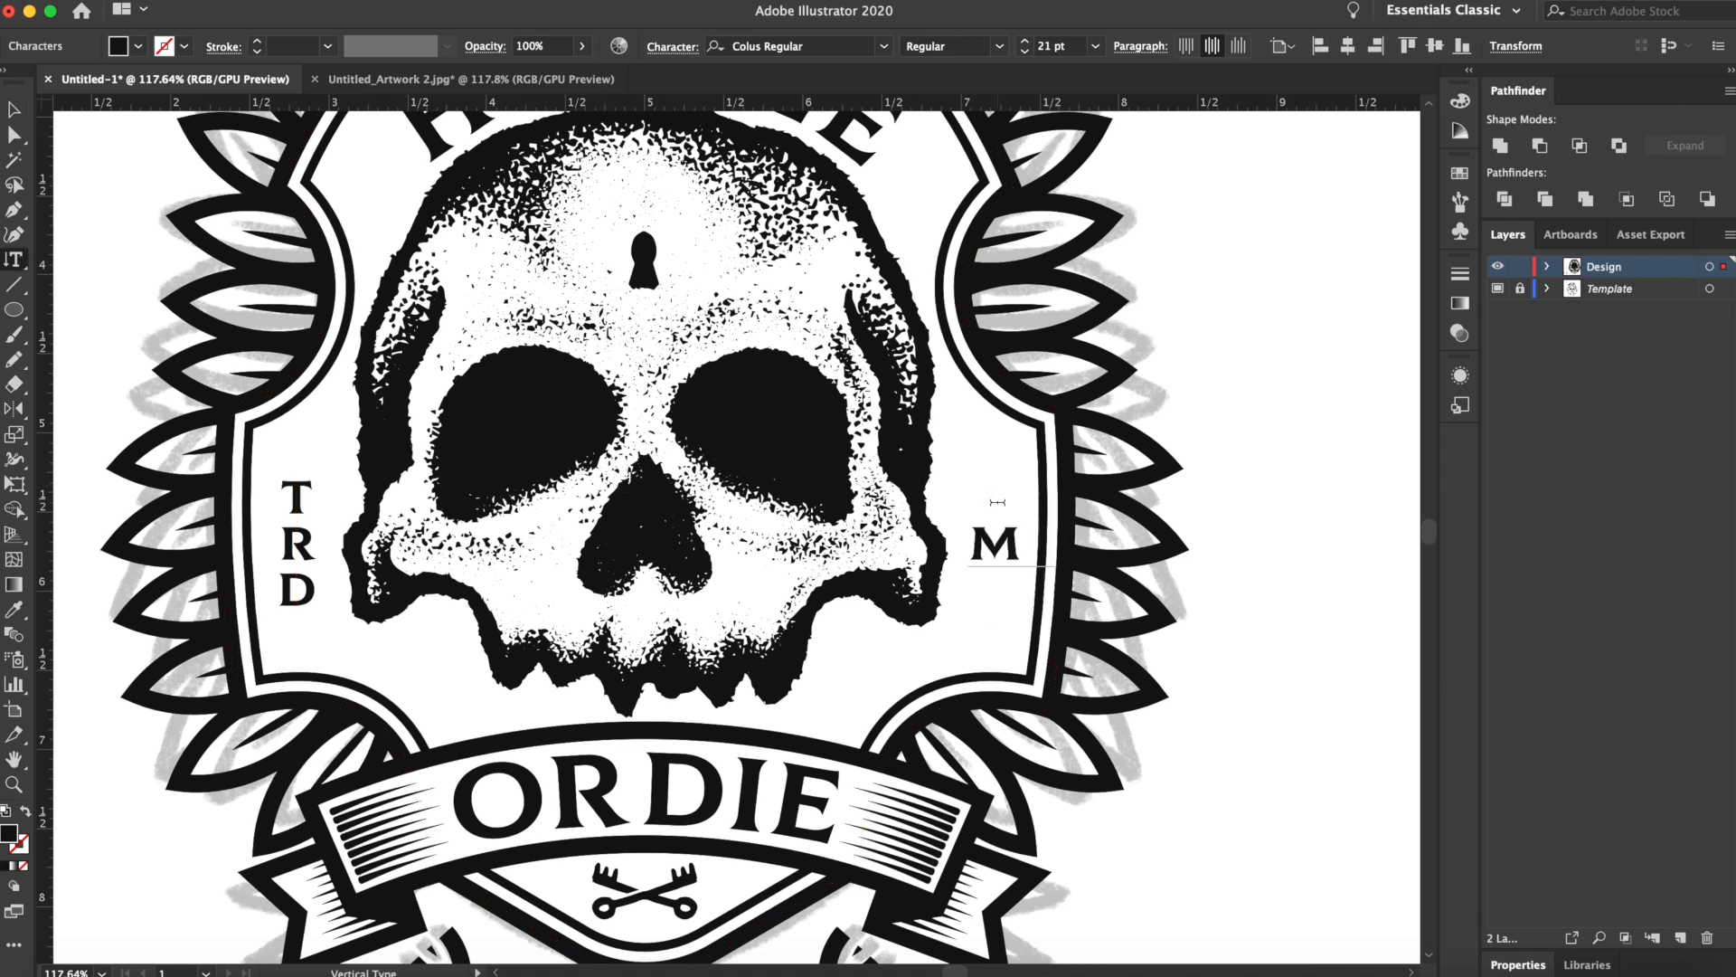
pyautogui.press('super+0')
pyautogui.press('Escape')
# Move the leftover black spike shapes off the artboard and hide the Template layer
pyautogui.moveTo(1084, 321); pyautogui.dragTo(891, 350)
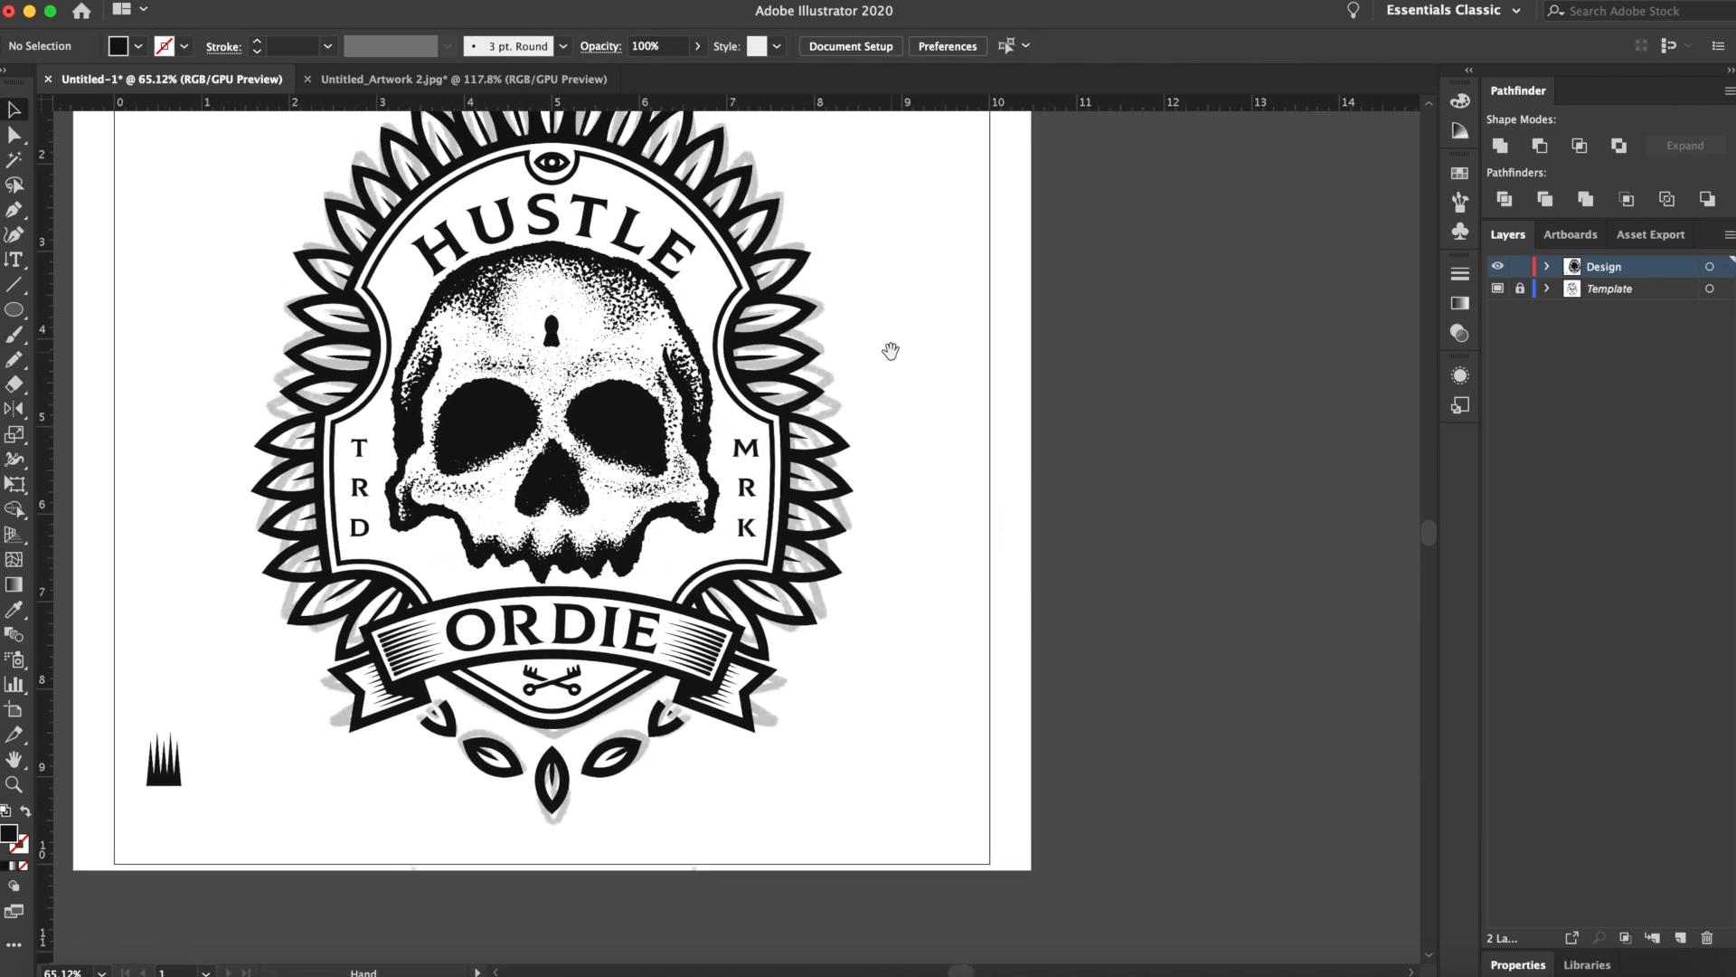
pyautogui.moveTo(171, 713); pyautogui.dragTo(142, 512)
pyautogui.click(202, 437)
pyautogui.moveTo(202, 438); pyautogui.dragTo(160, 585)
pyautogui.click(1498, 288)
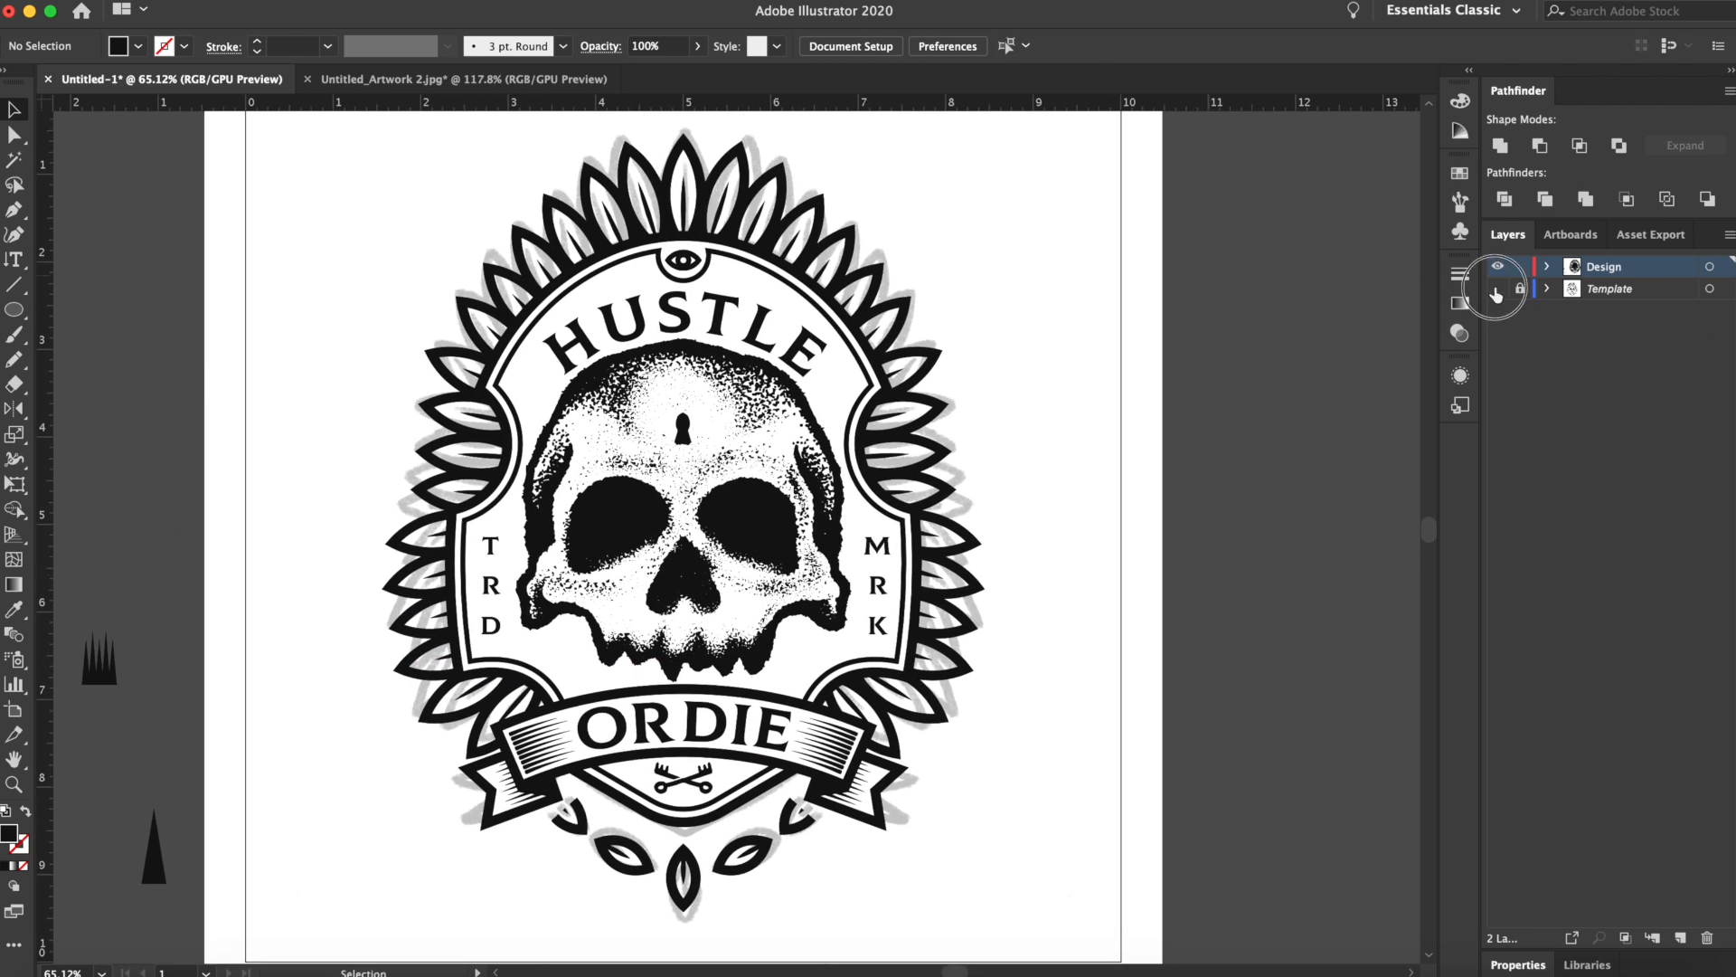
pyautogui.click(1089, 404)
pyautogui.scroll(-3, 1091, 413)
pyautogui.moveTo(1092, 407); pyautogui.dragTo(1033, 401)
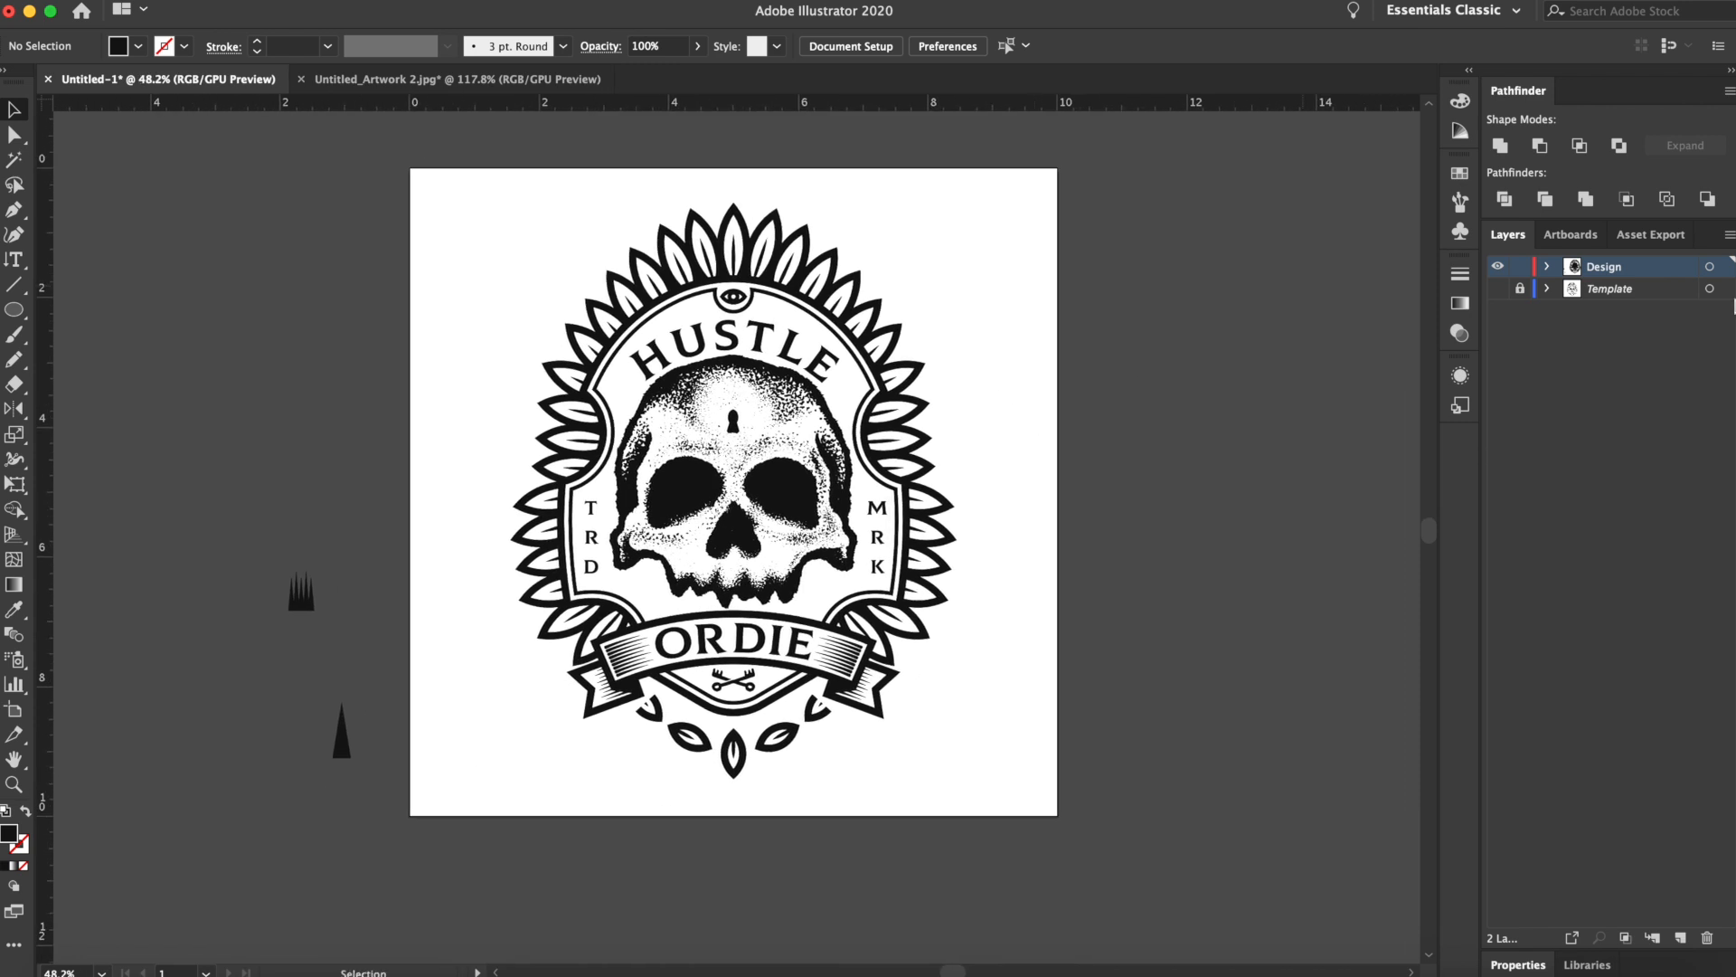
# Create a second artboard and place a copy of the finished badge on it
pyautogui.click(1564, 237)
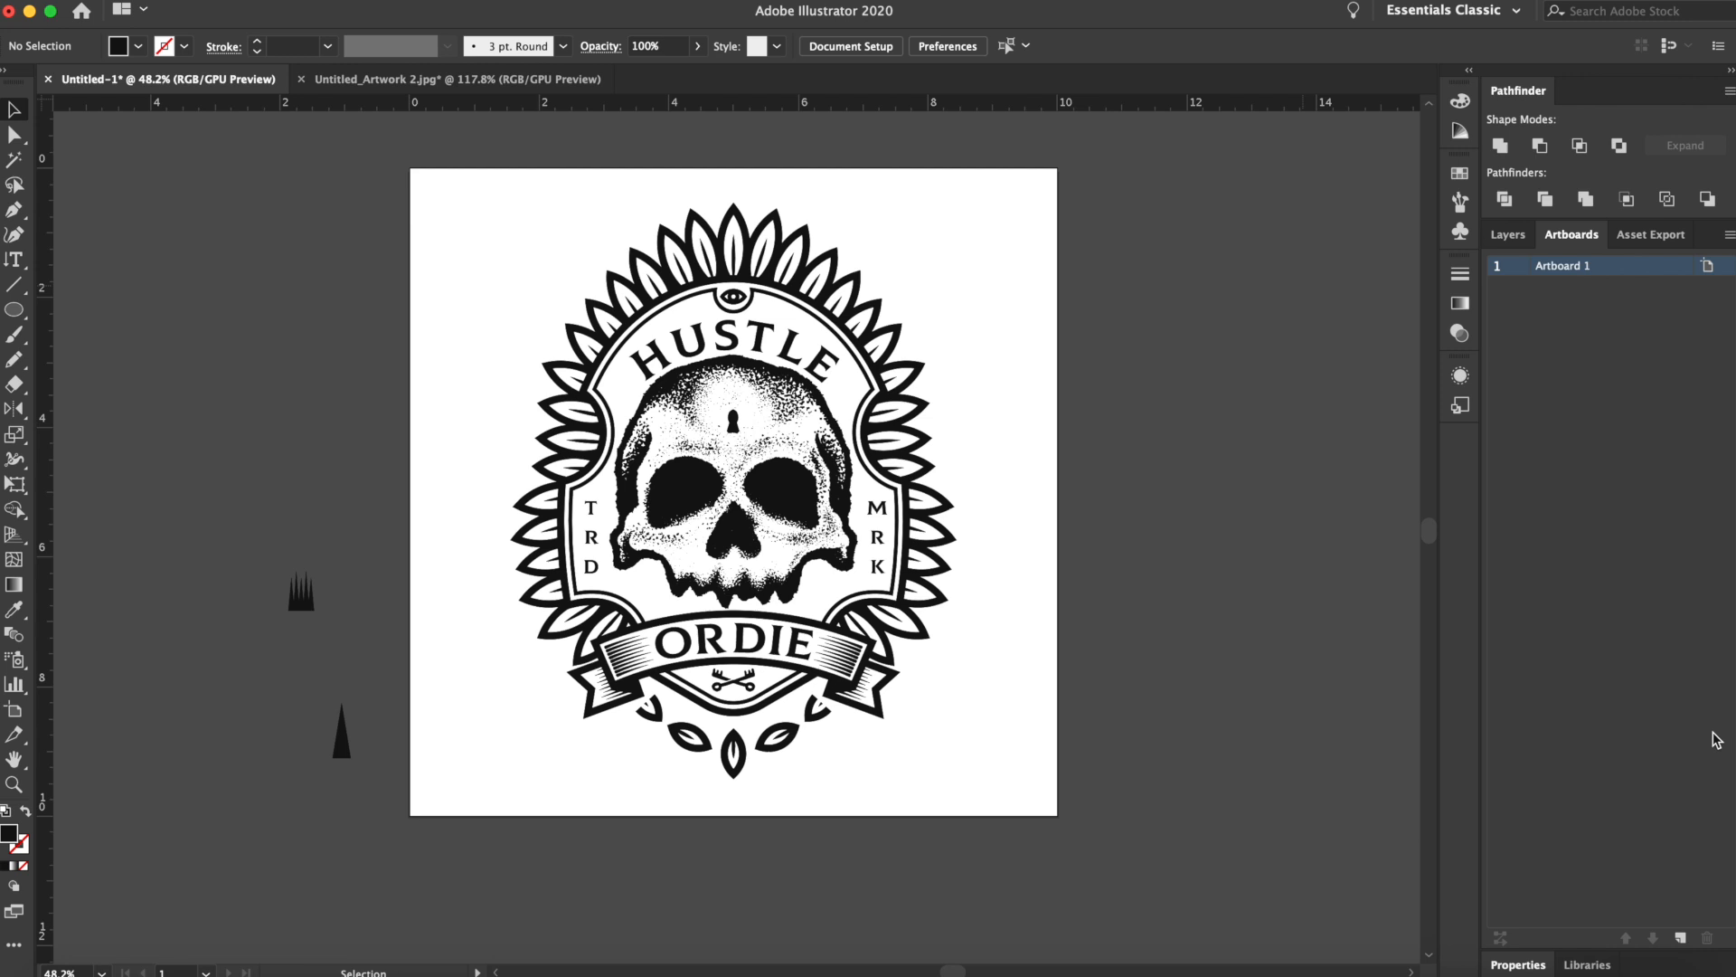
pyautogui.click(1682, 935)
pyautogui.moveTo(698, 522); pyautogui.dragTo(1041, 473)
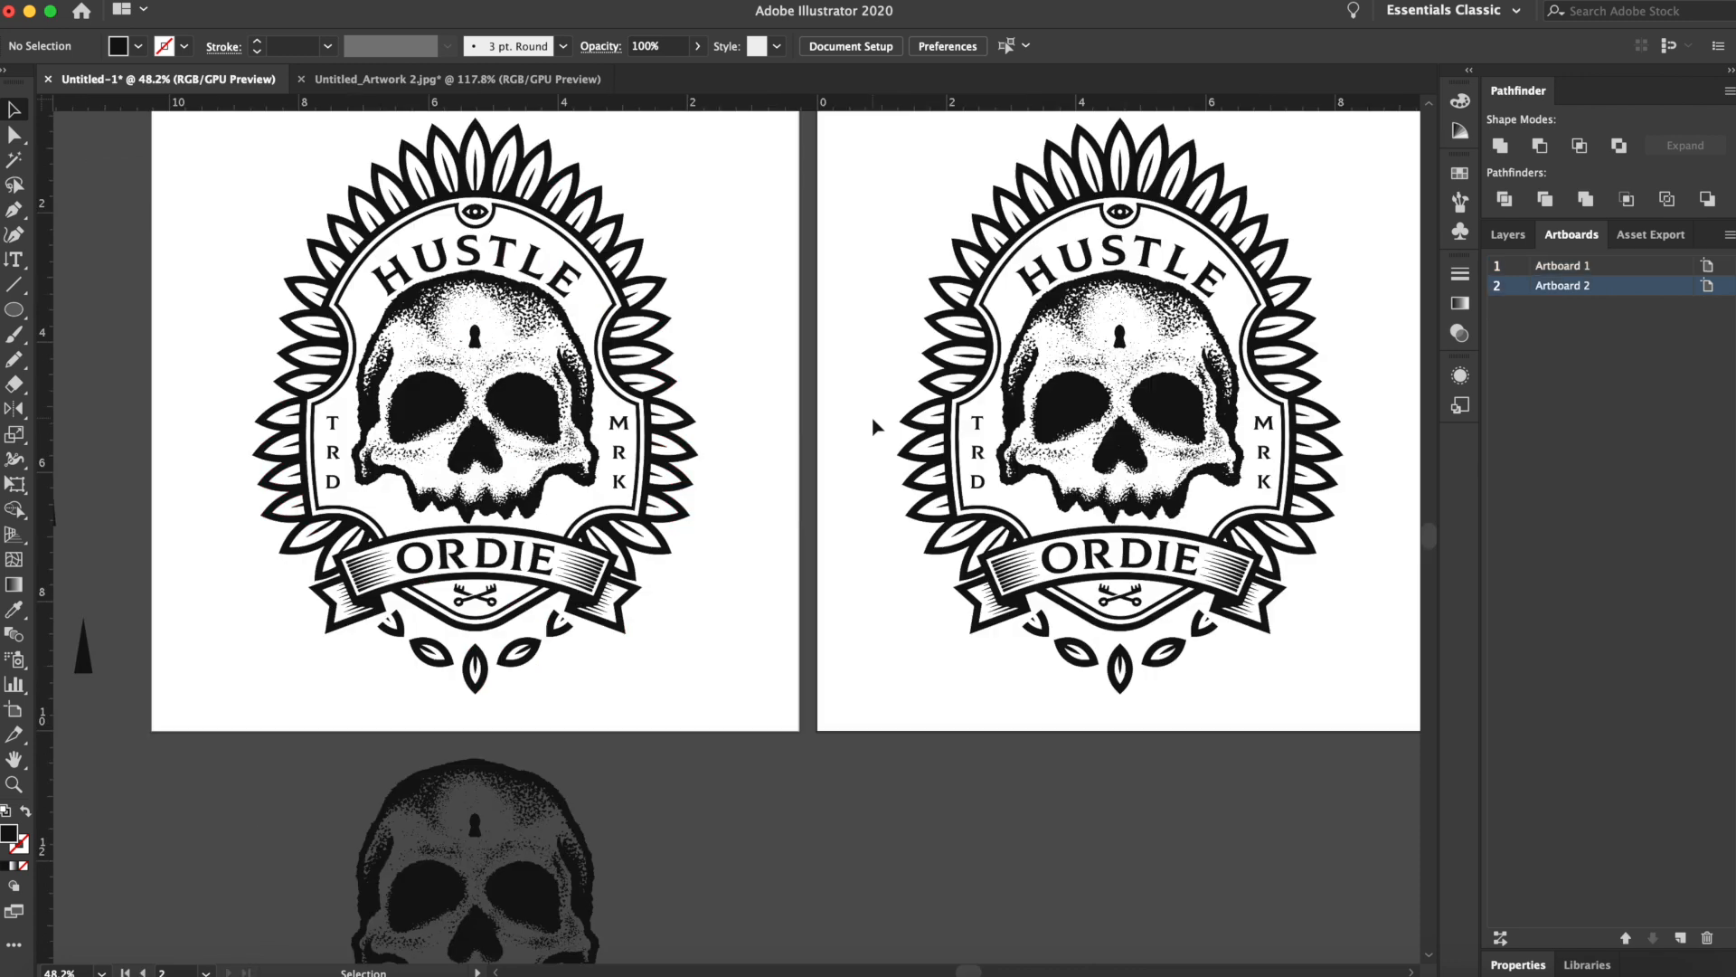
pyautogui.hscroll(5, 872, 426)
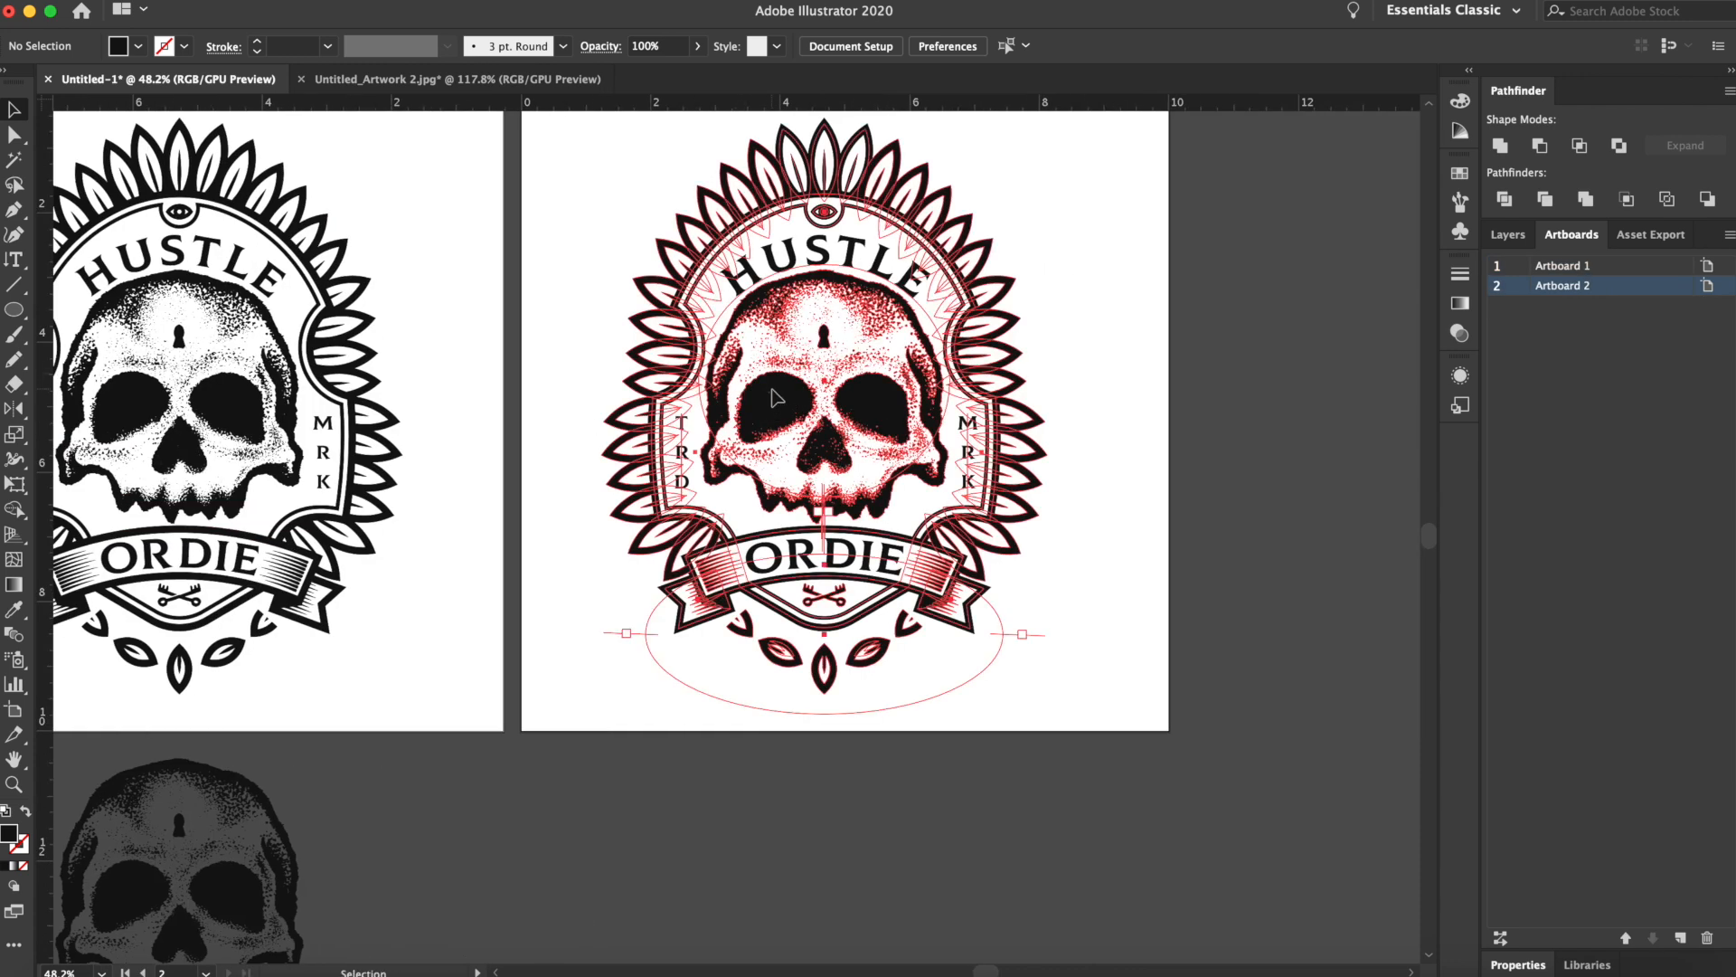
# Apply the Mezzotint effect with the Grainy Dots type to the badge artwork without its skull on Artboard 2
pyautogui.click(776, 398)
pyautogui.click(729, 50)
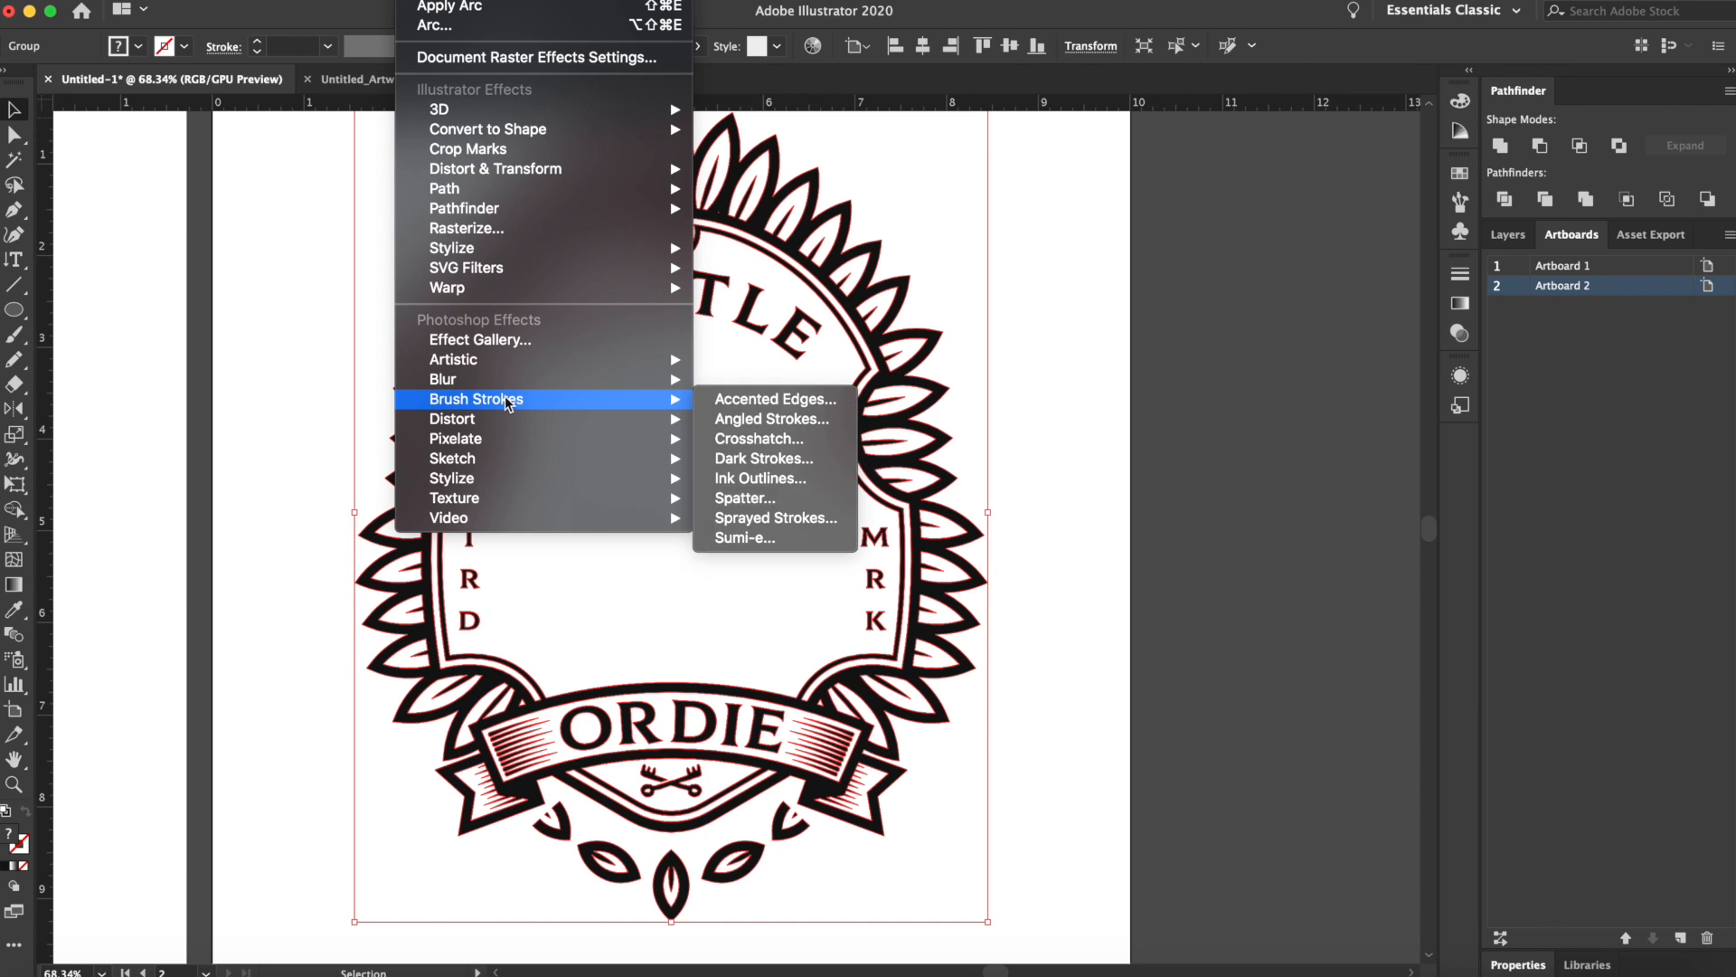
pyautogui.moveTo(622, 437)
pyautogui.click(781, 482)
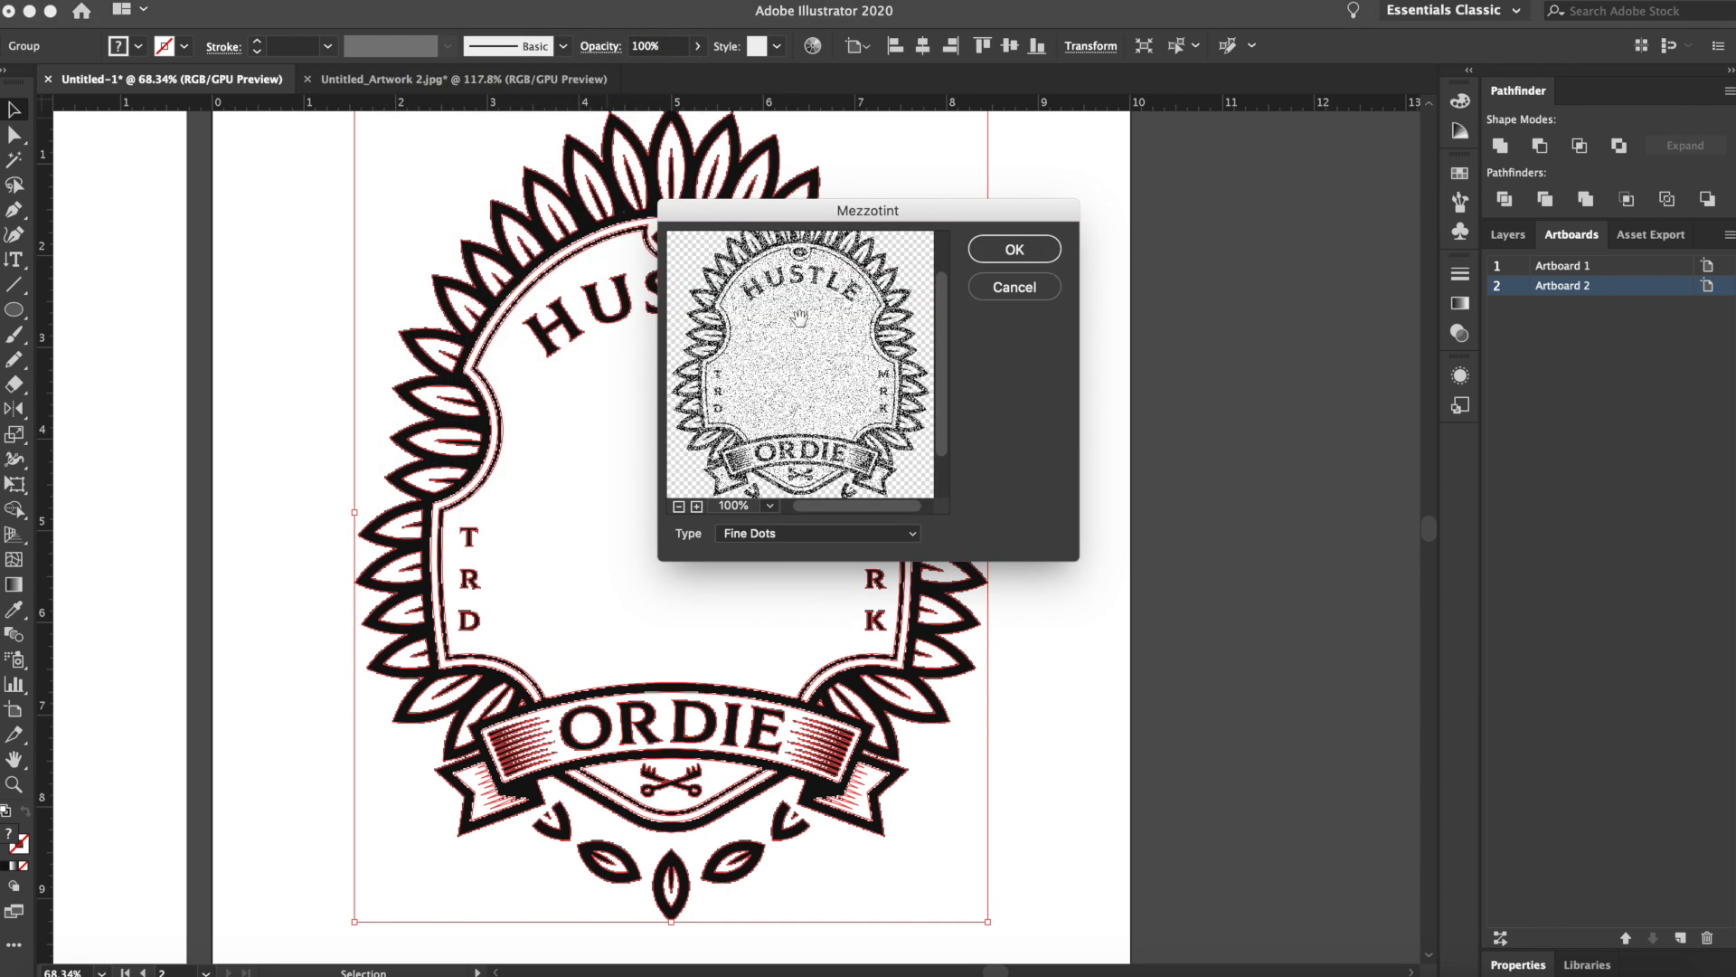
pyautogui.click(783, 533)
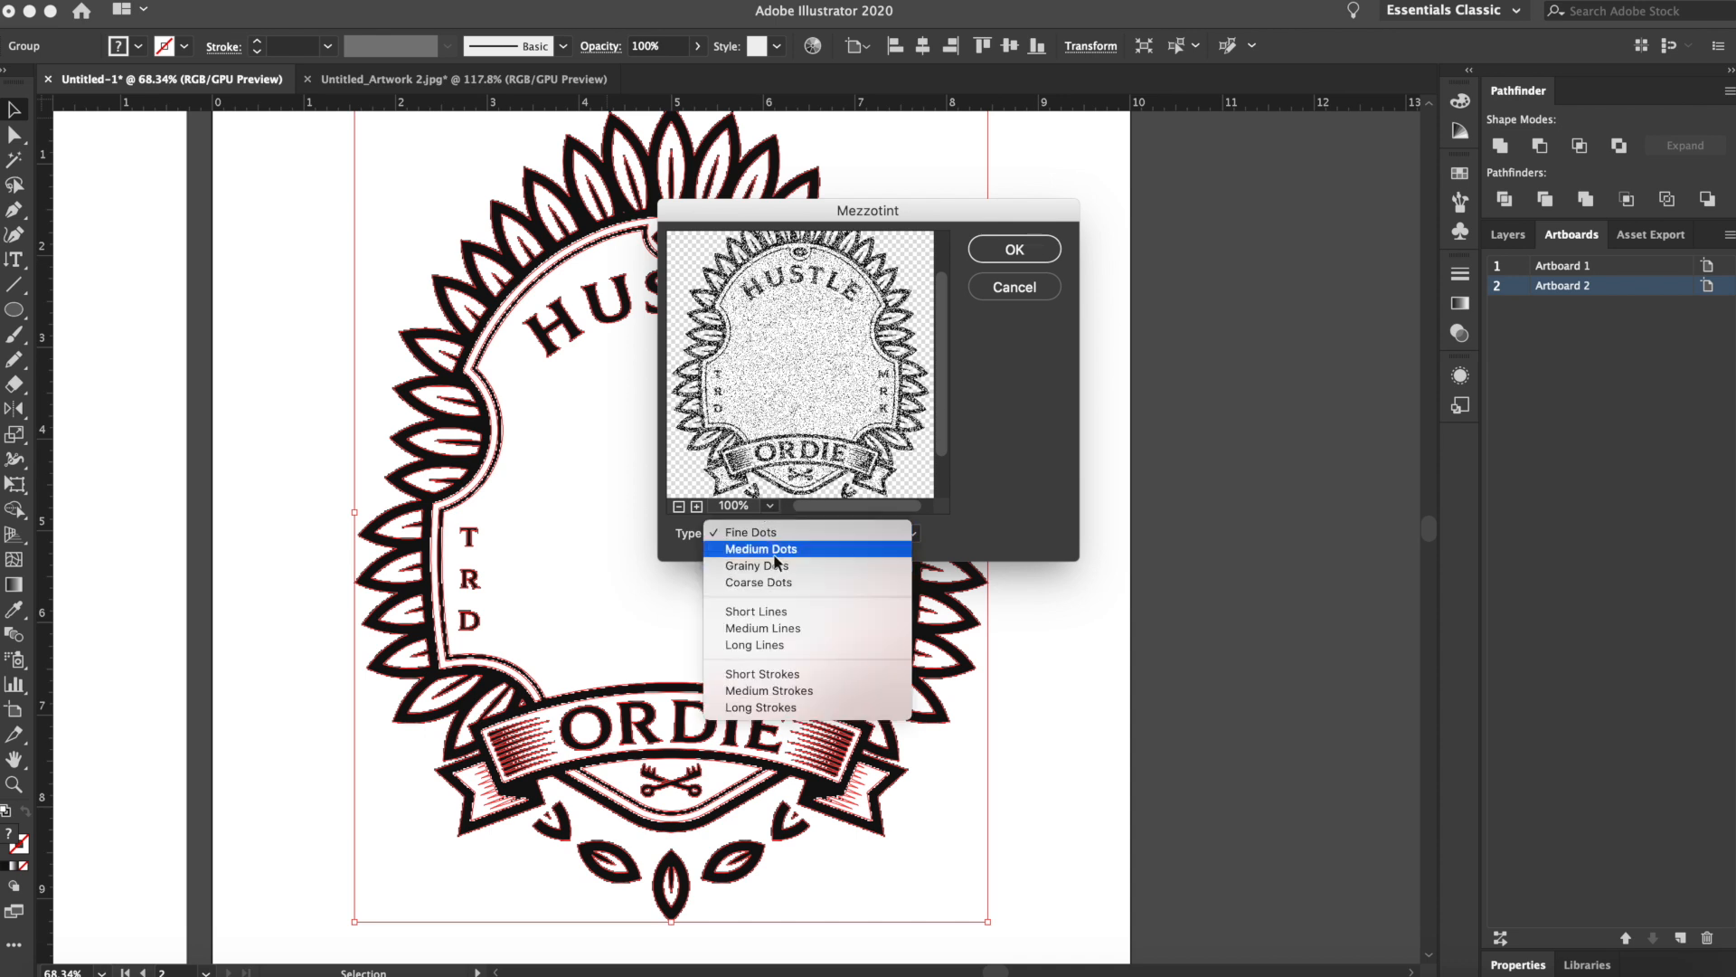
pyautogui.click(774, 569)
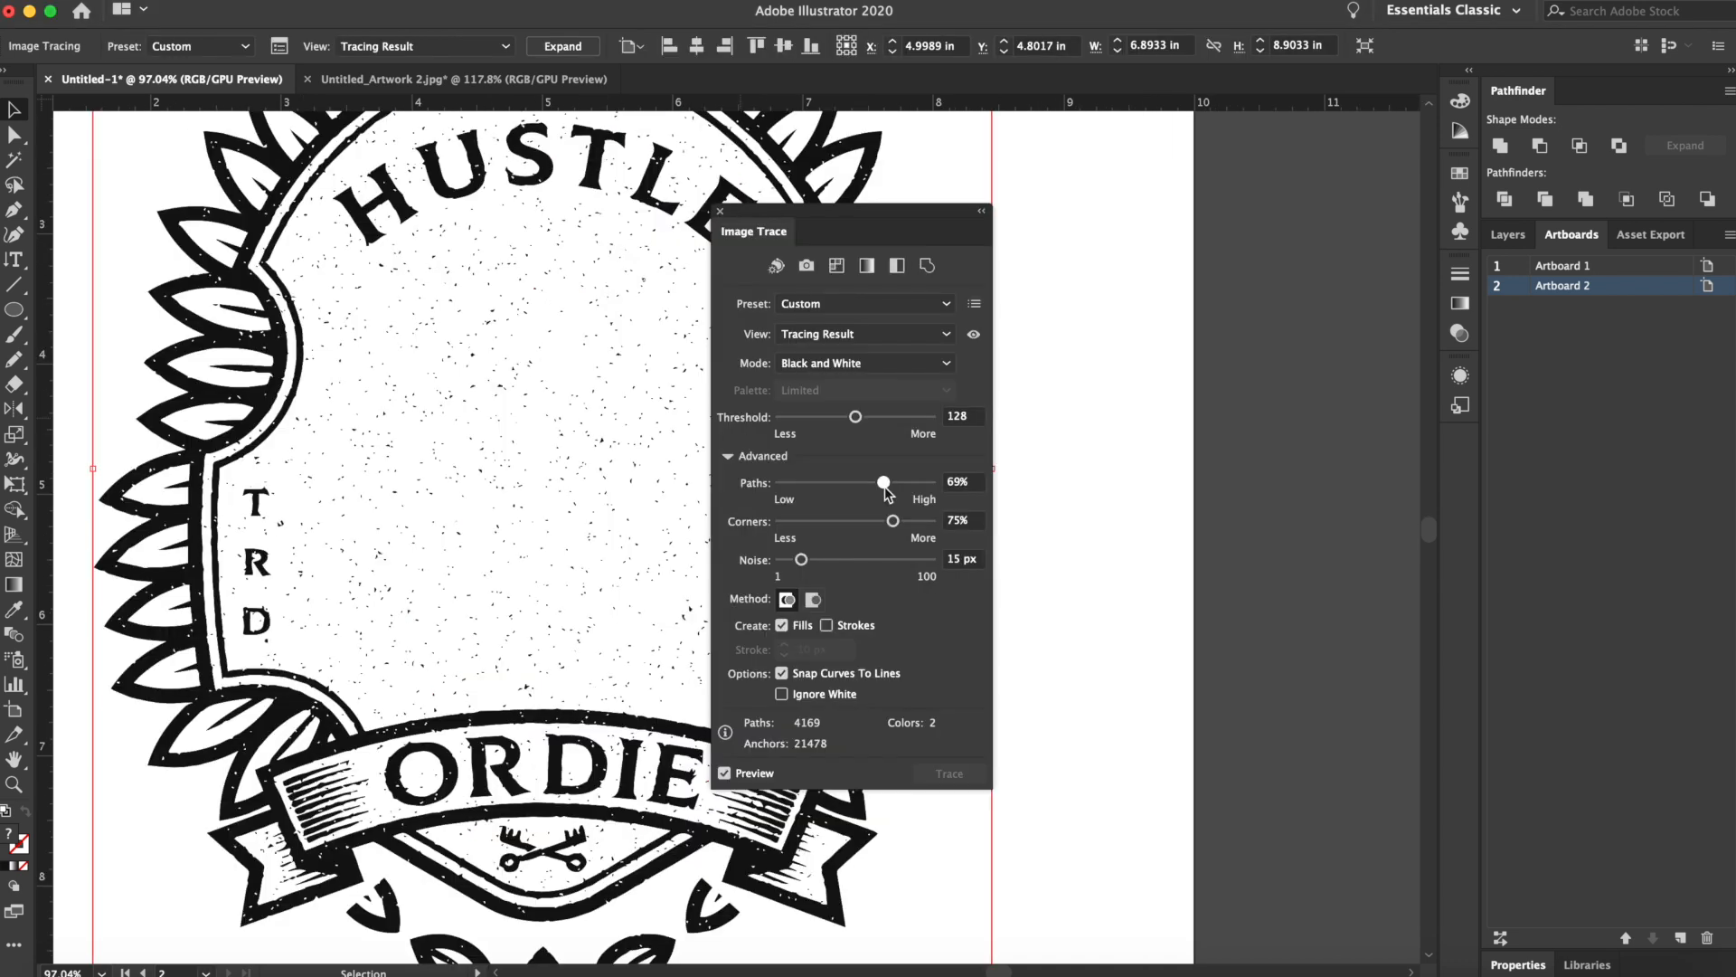
# Set the textured badge's image trace to 69% Paths with Ignore White, and expand the traced result
pyautogui.moveTo(885, 485); pyautogui.dragTo(885, 485)
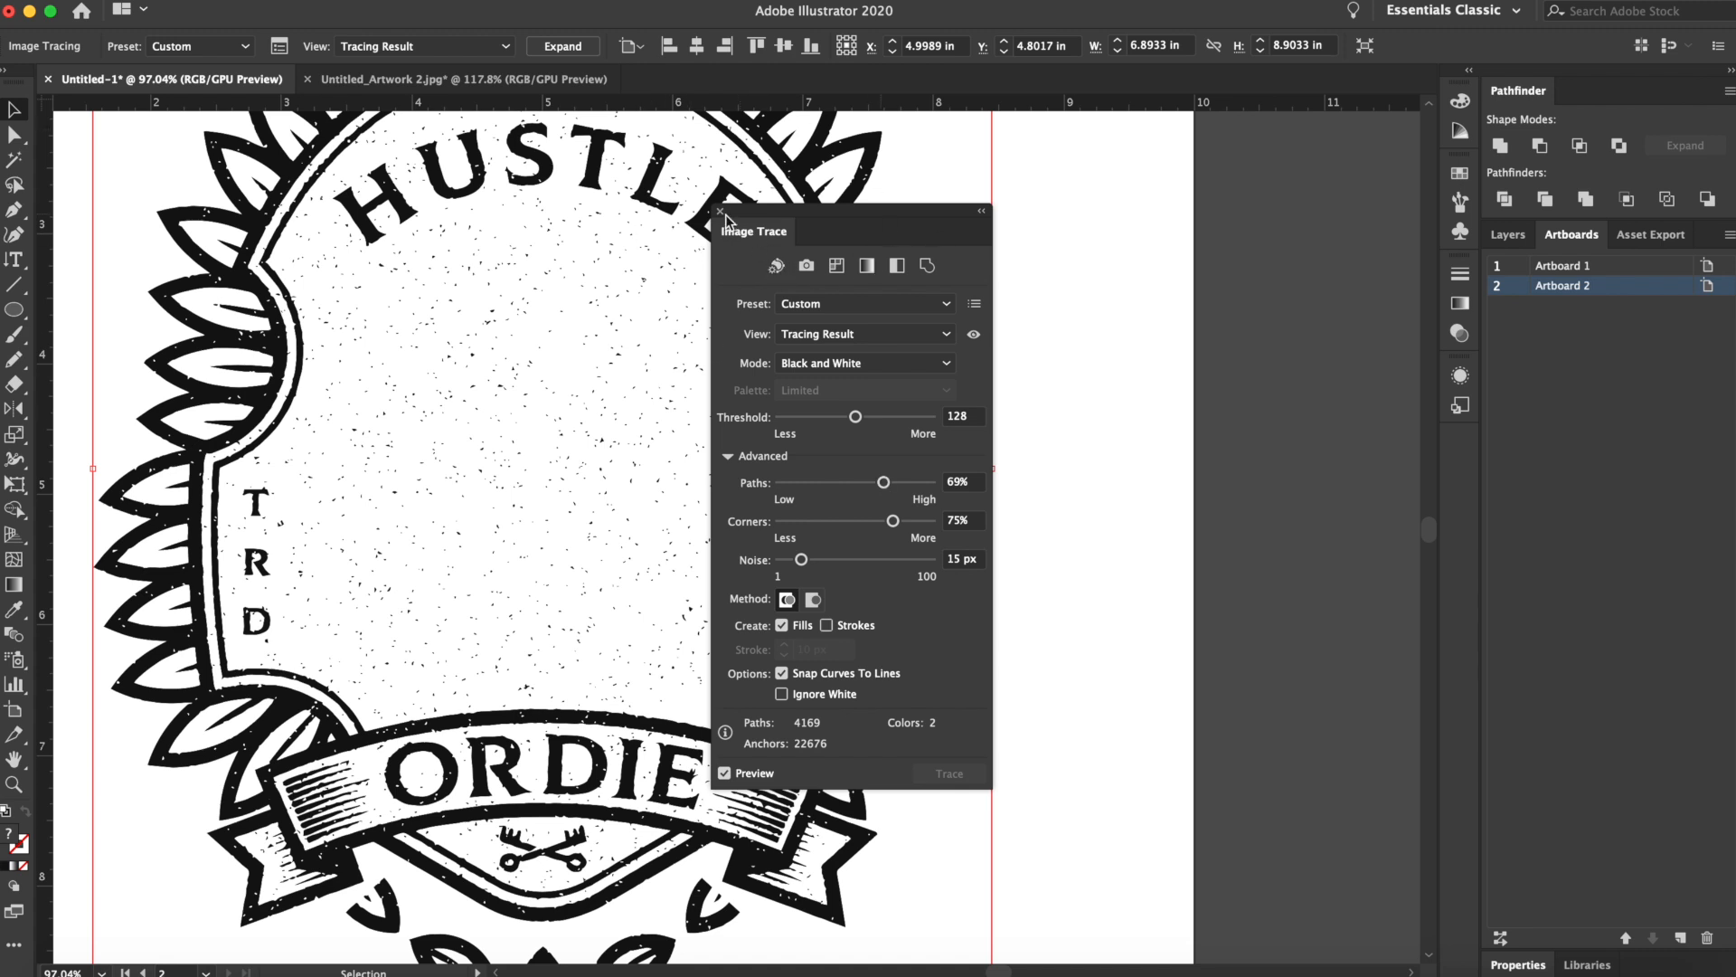
pyautogui.click(781, 694)
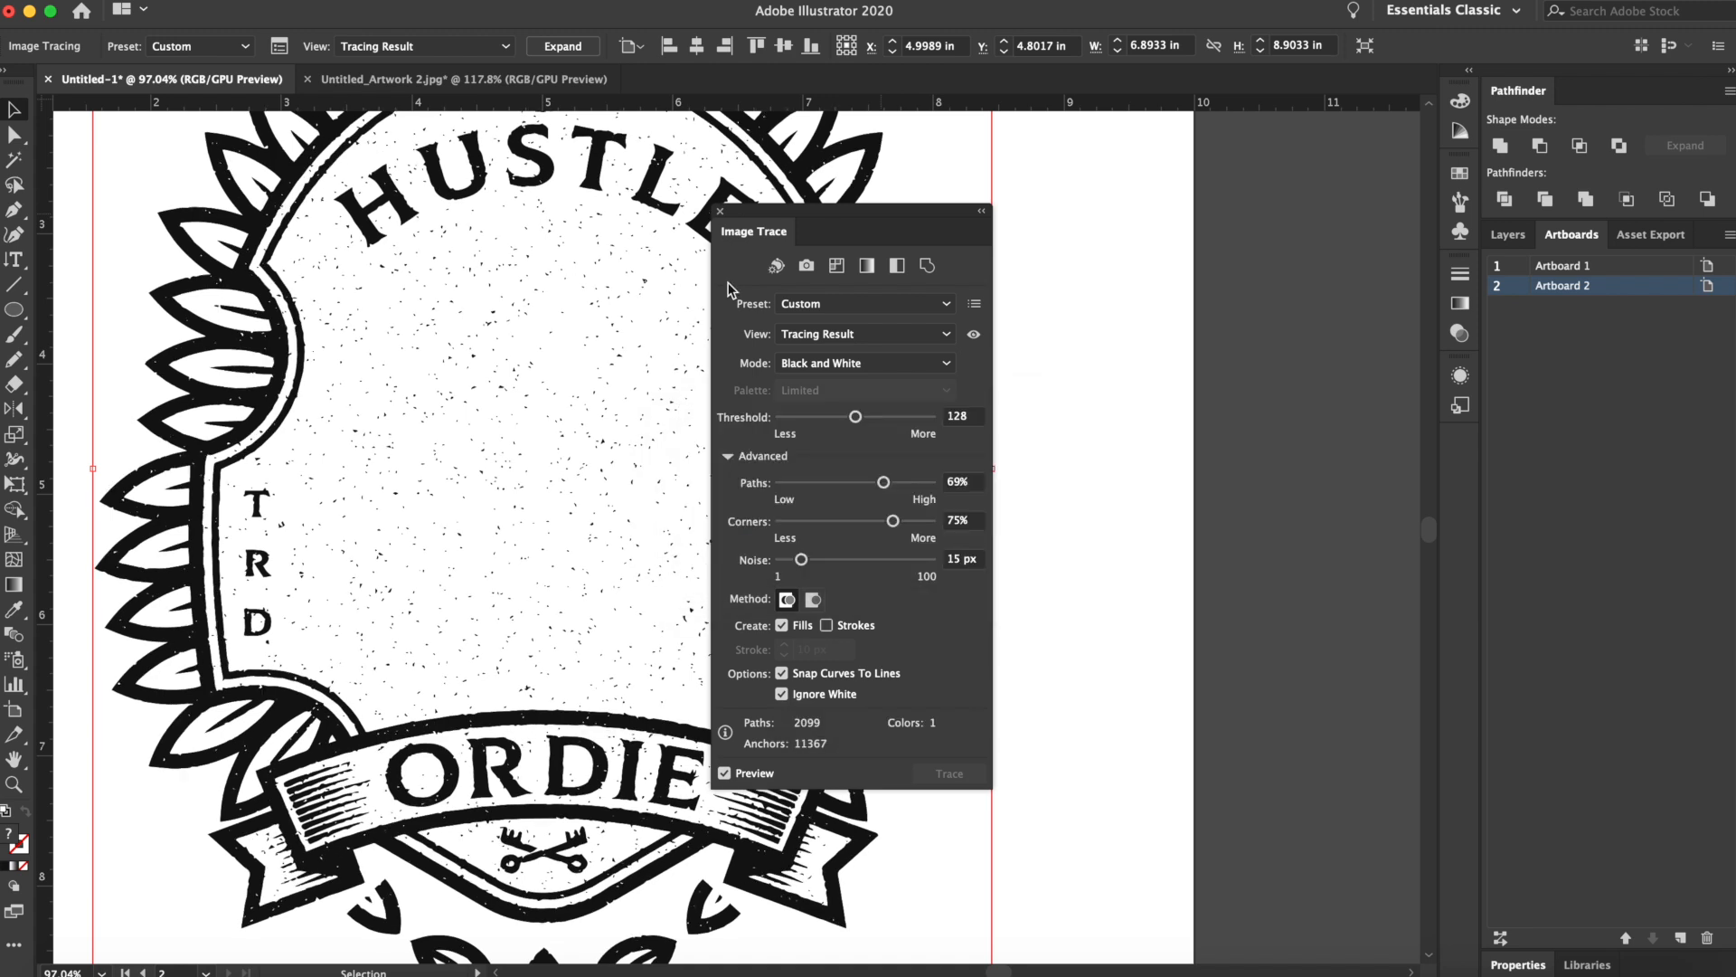
pyautogui.click(560, 46)
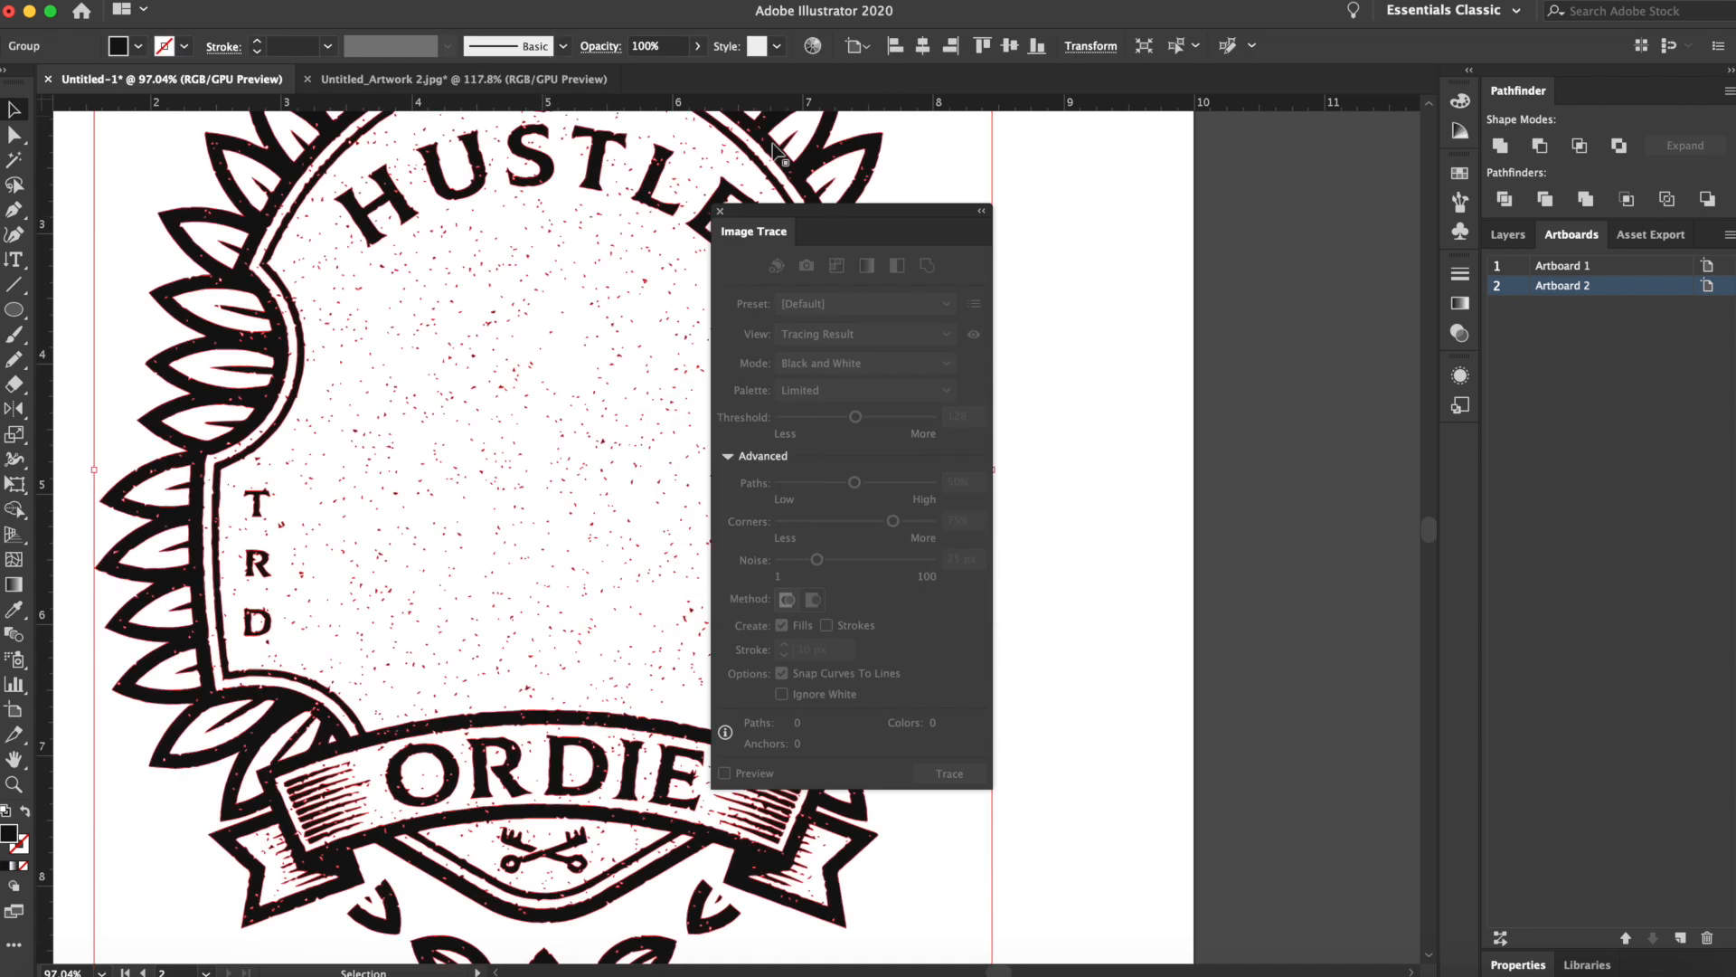
pyautogui.click(722, 212)
pyautogui.click(1307, 372)
# Move the spare skull from below Artboard 1 into the empty frame of the textured badge on Artboard 2
pyautogui.scroll(-5, 1307, 372)
pyautogui.moveTo(907, 637); pyautogui.dragTo(905, 535)
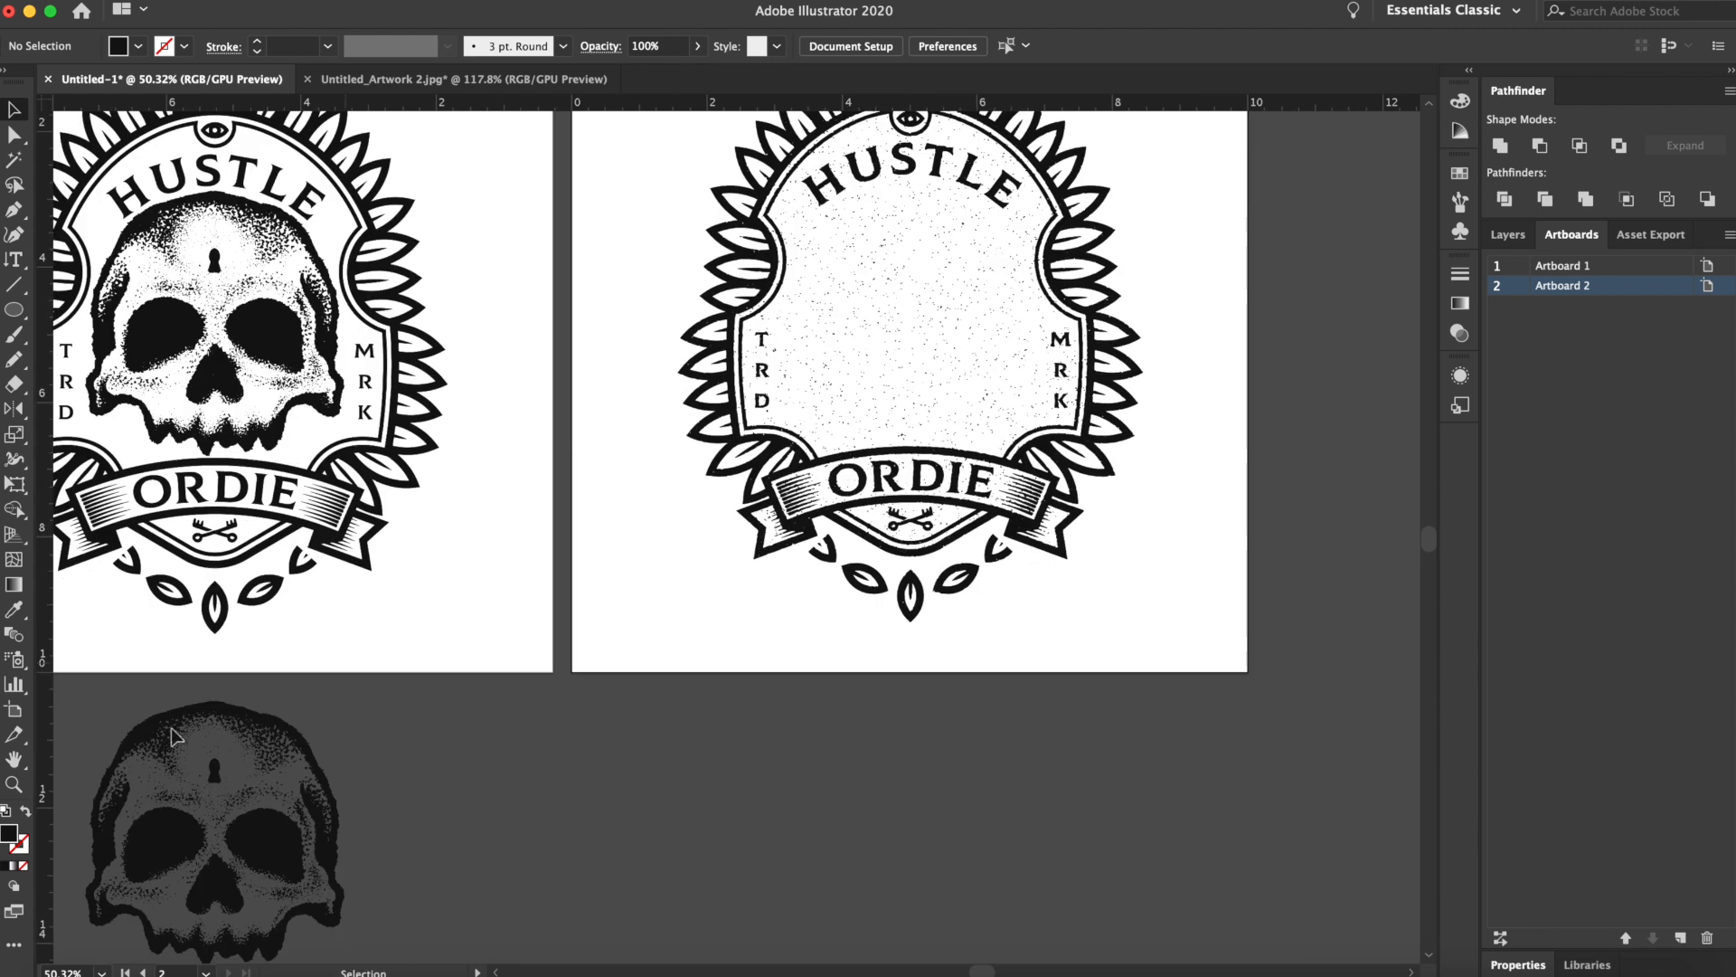
pyautogui.moveTo(260, 848); pyautogui.dragTo(954, 328)
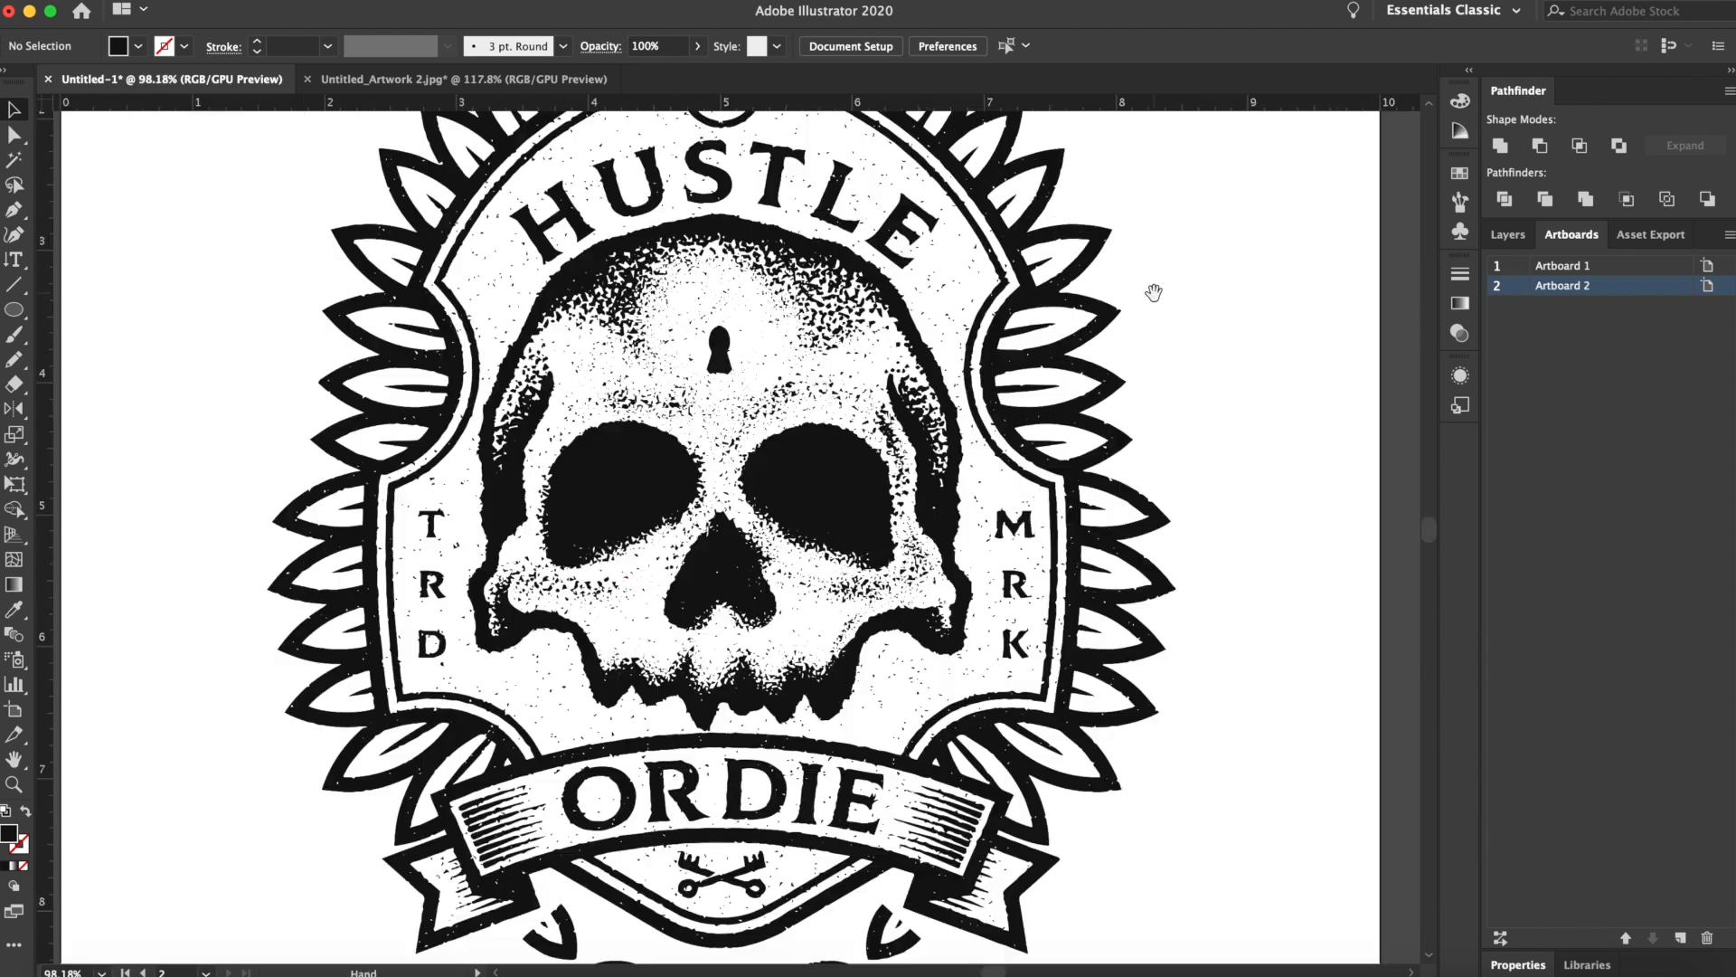
pyautogui.moveTo(1155, 295); pyautogui.dragTo(1058, 297)
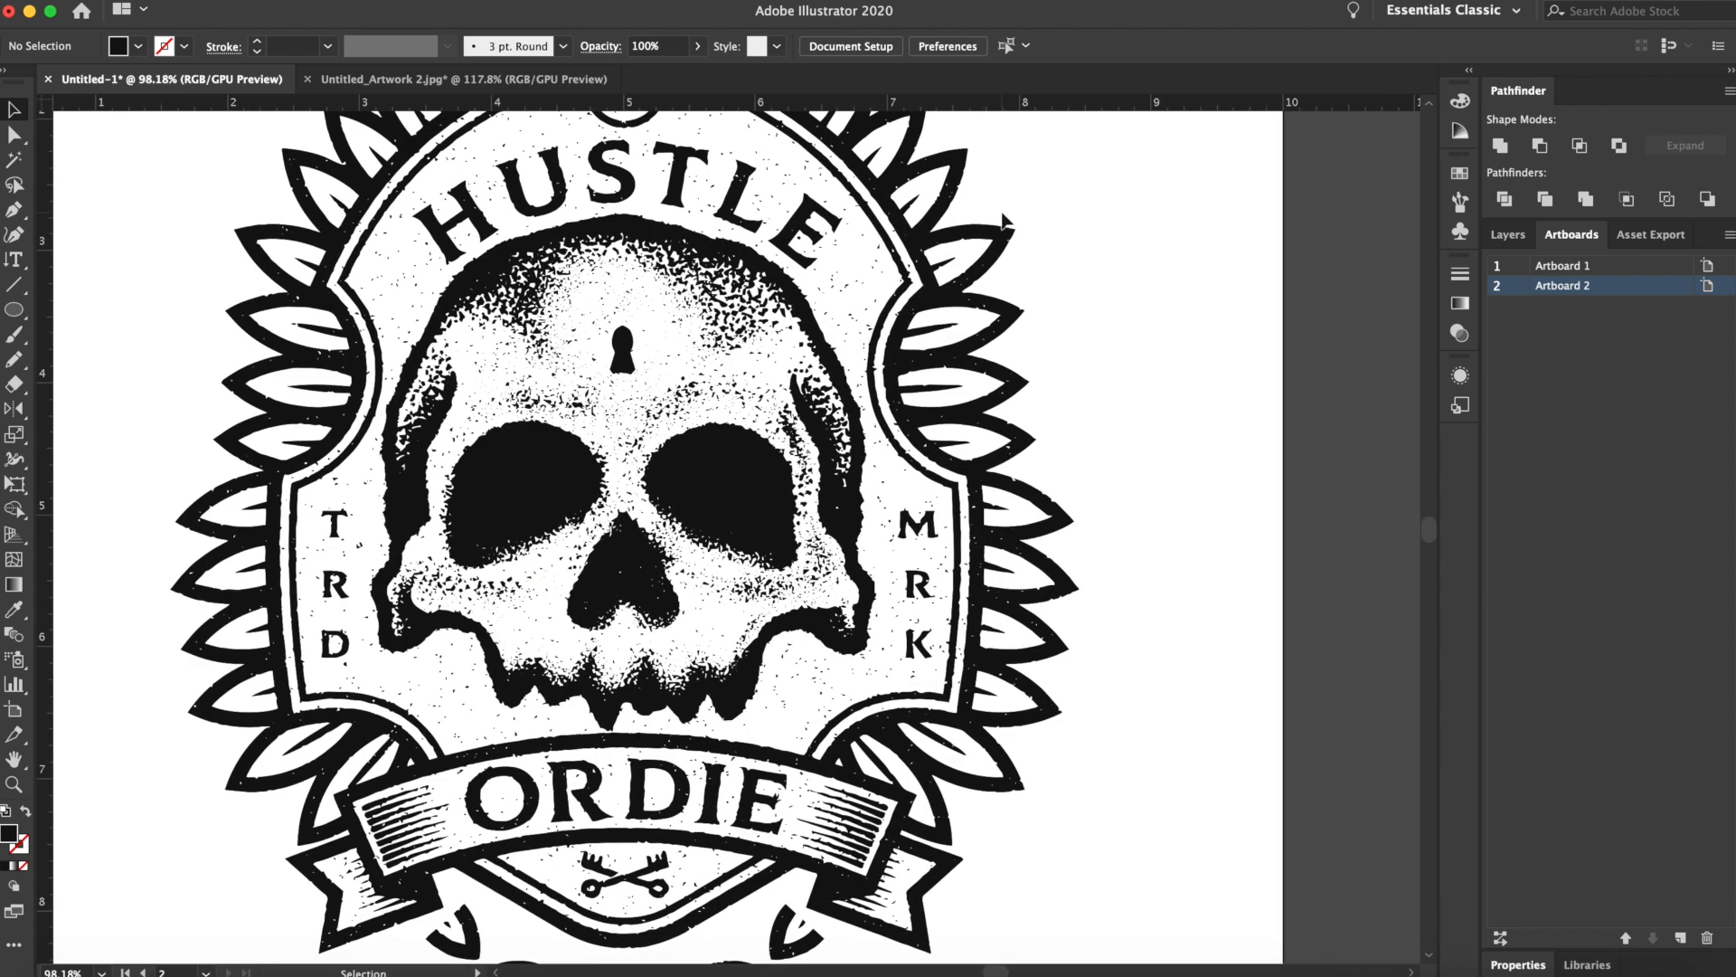
# Align the textured badge and skull to the bottom of Artboard 2 and move them straight up about 0.64 in
pyautogui.scroll(-4, 1004, 222)
pyautogui.moveTo(1030, 363); pyautogui.dragTo(952, 446)
pyautogui.moveTo(731, 494); pyautogui.dragTo(668, 519)
pyautogui.moveTo(354, 252); pyautogui.dragTo(915, 934)
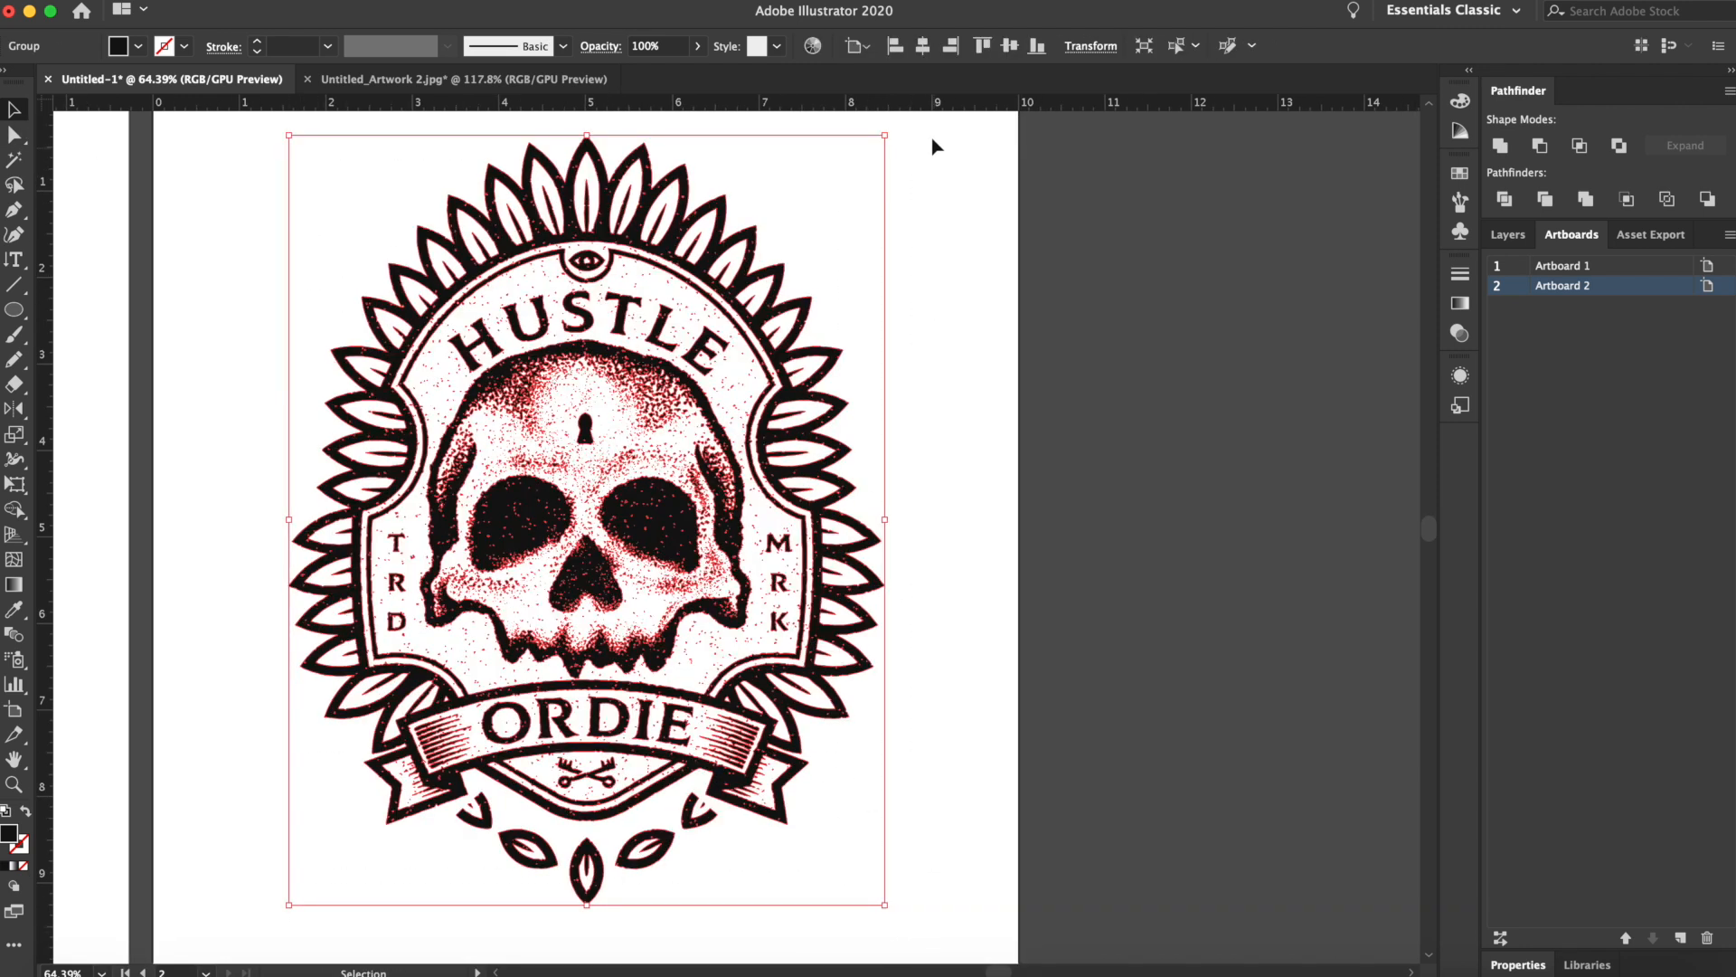
pyautogui.click(1027, 48)
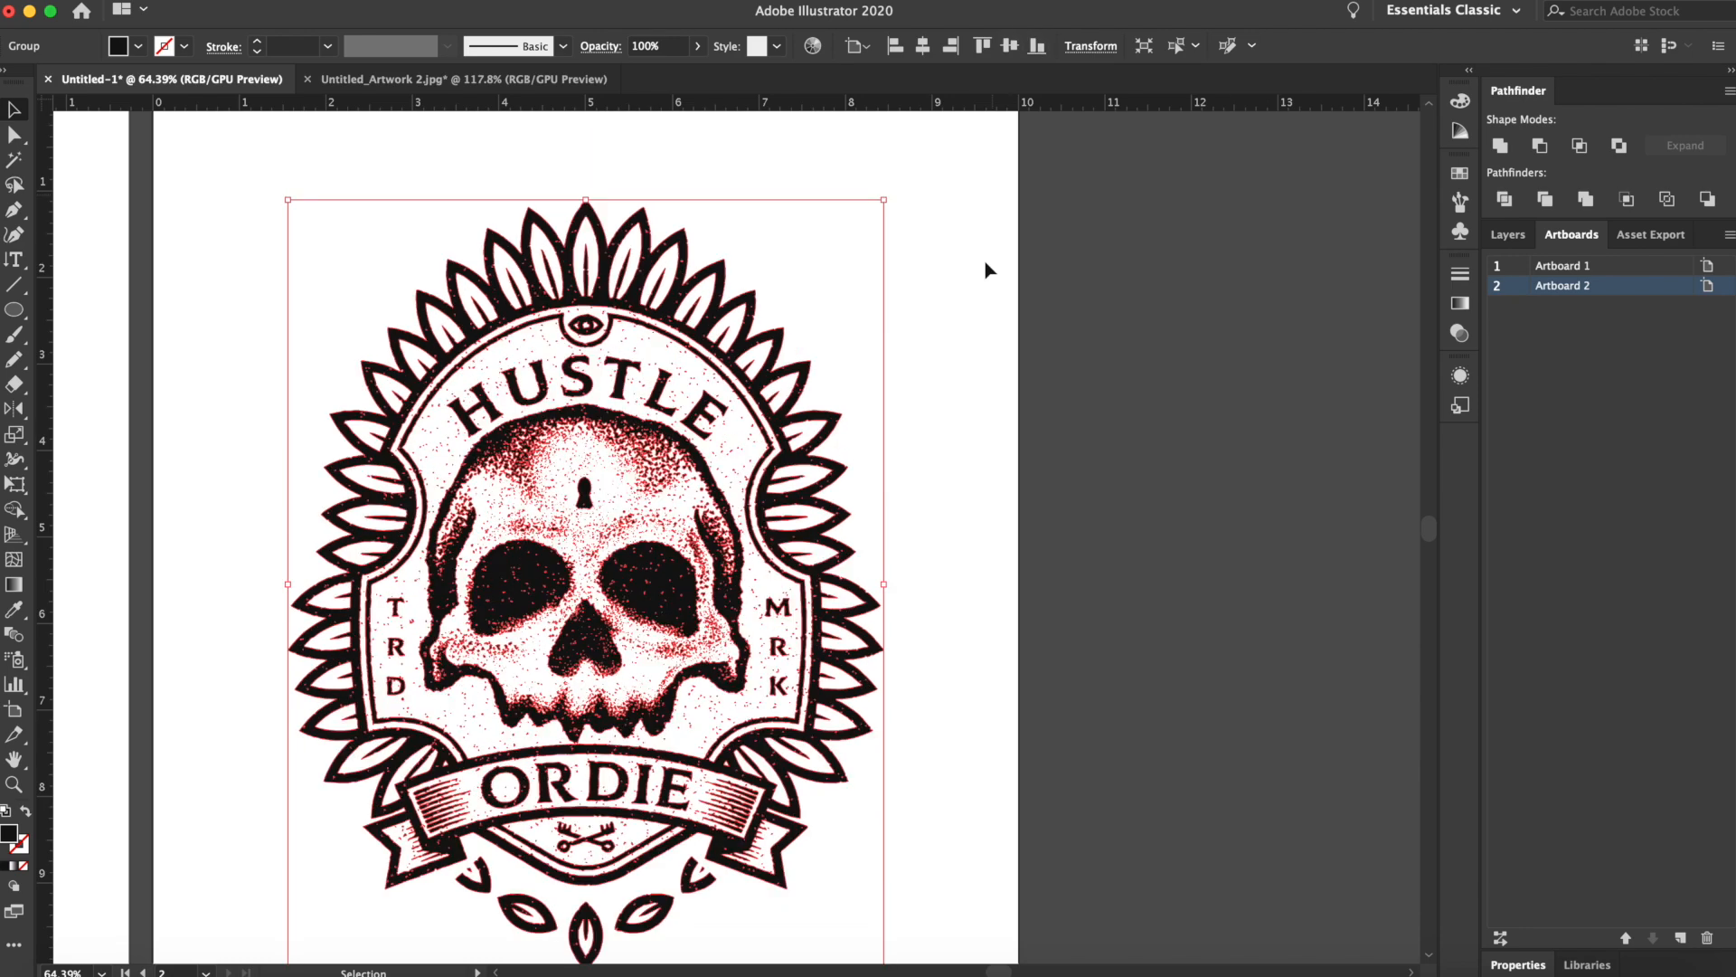
pyautogui.click(988, 271)
pyautogui.moveTo(618, 463); pyautogui.dragTo(618, 407)
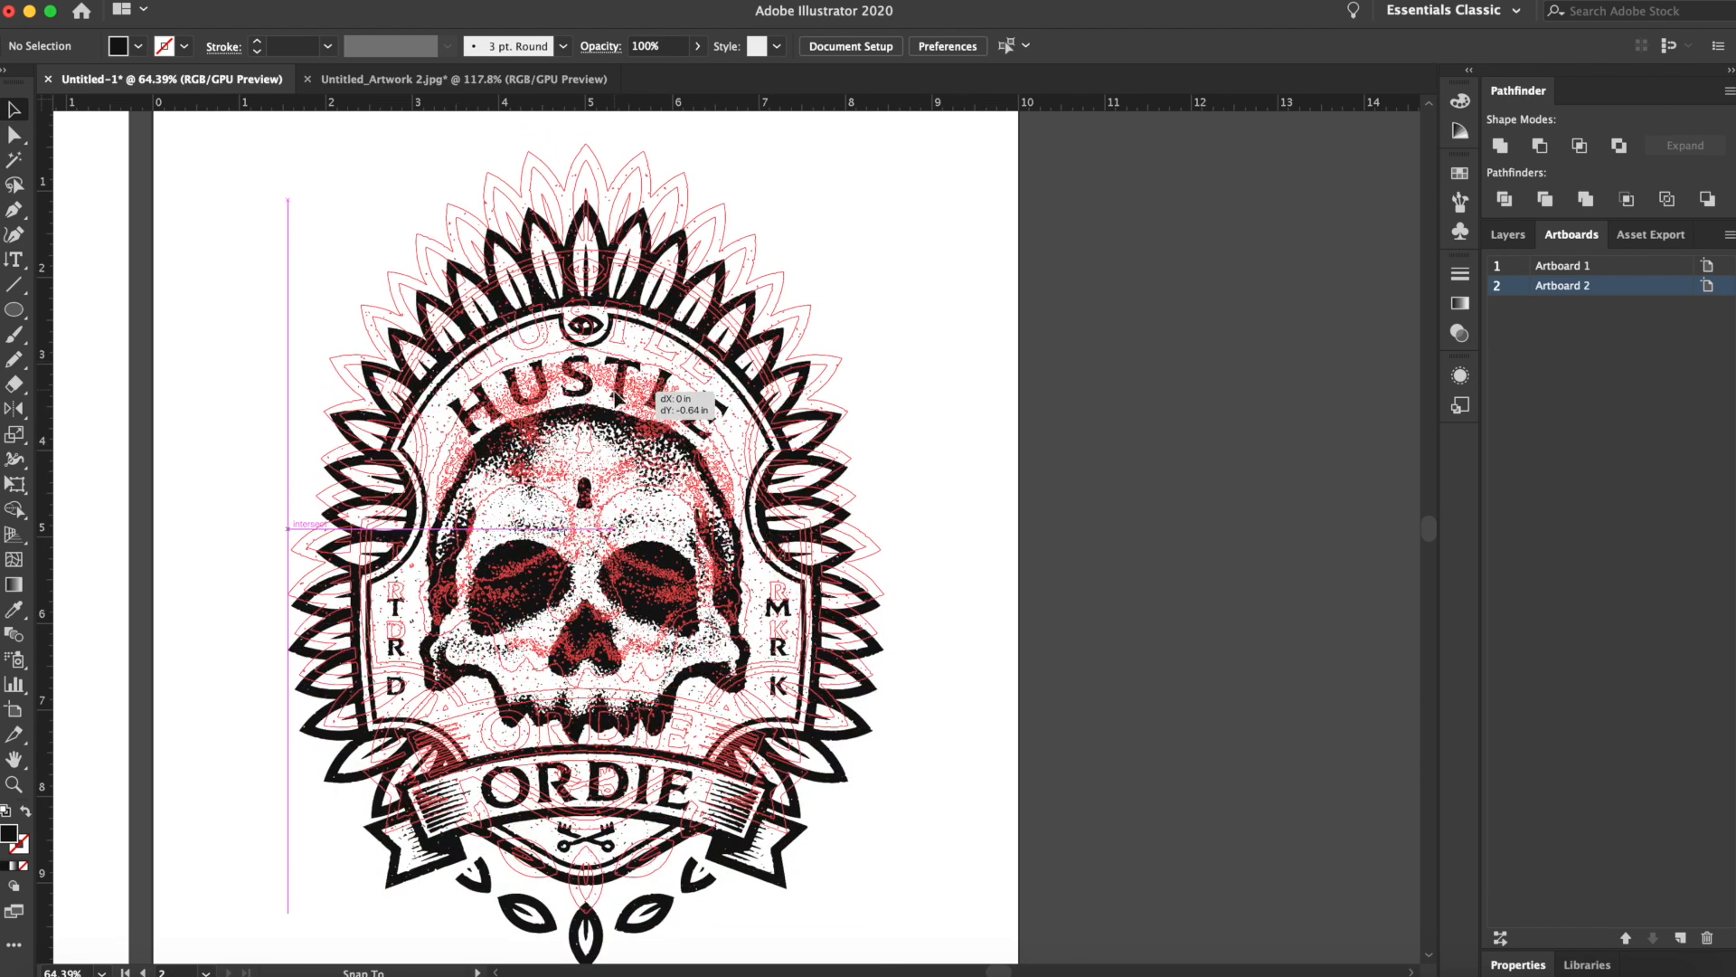